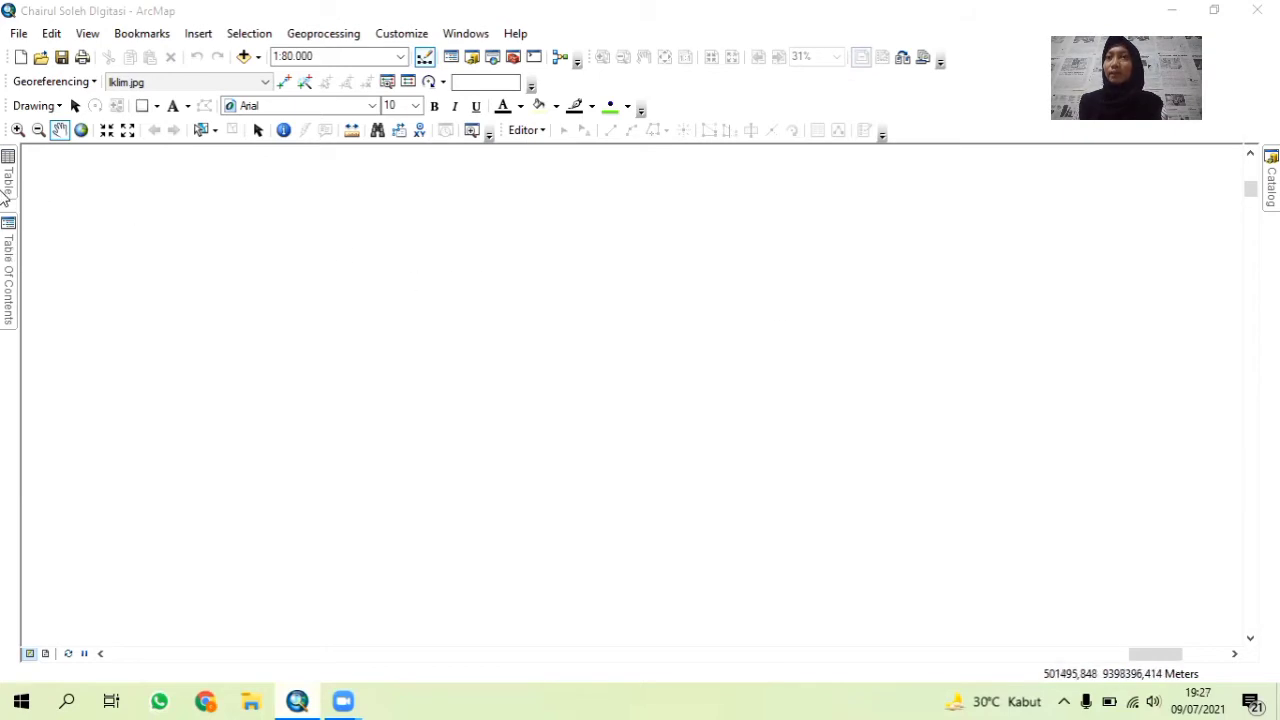
# Add the Tanah.jpg raster from the Digitasi folder to the map and make it the georeferencing target layer.
pyautogui.click(244, 57)
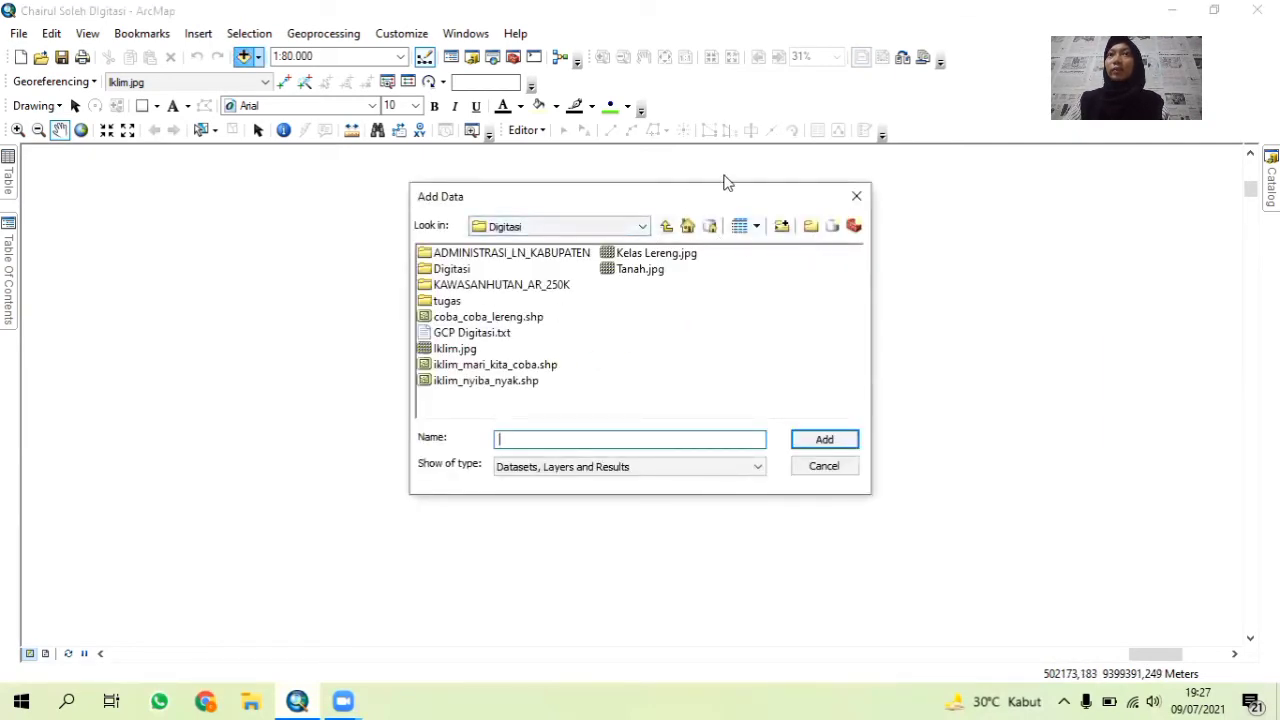
pyautogui.click(636, 270)
pyautogui.click(754, 405)
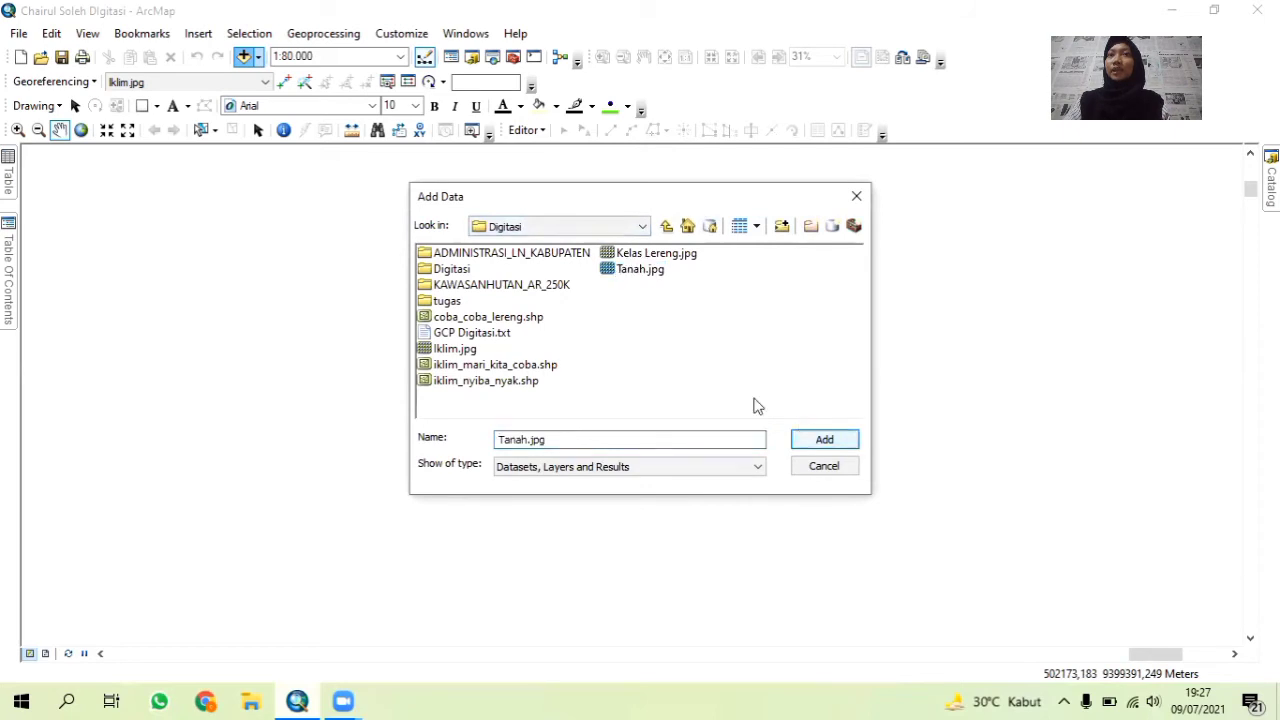
pyautogui.click(824, 441)
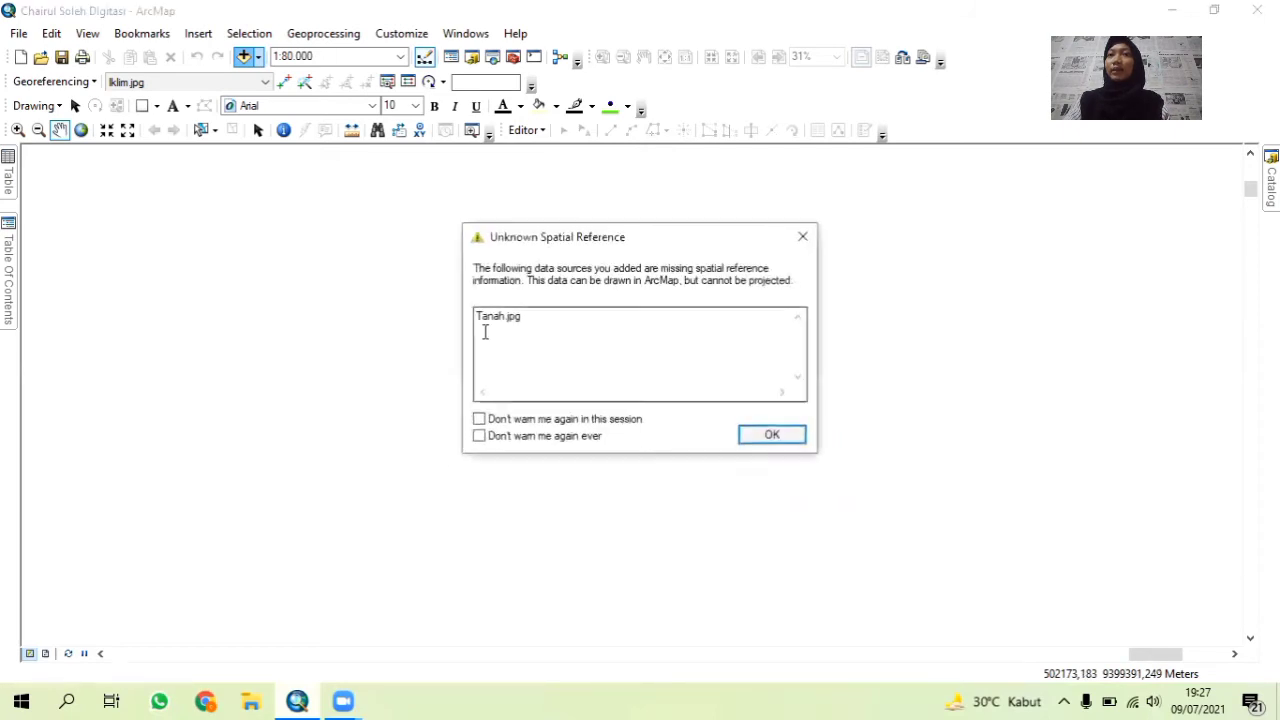
pyautogui.click(786, 436)
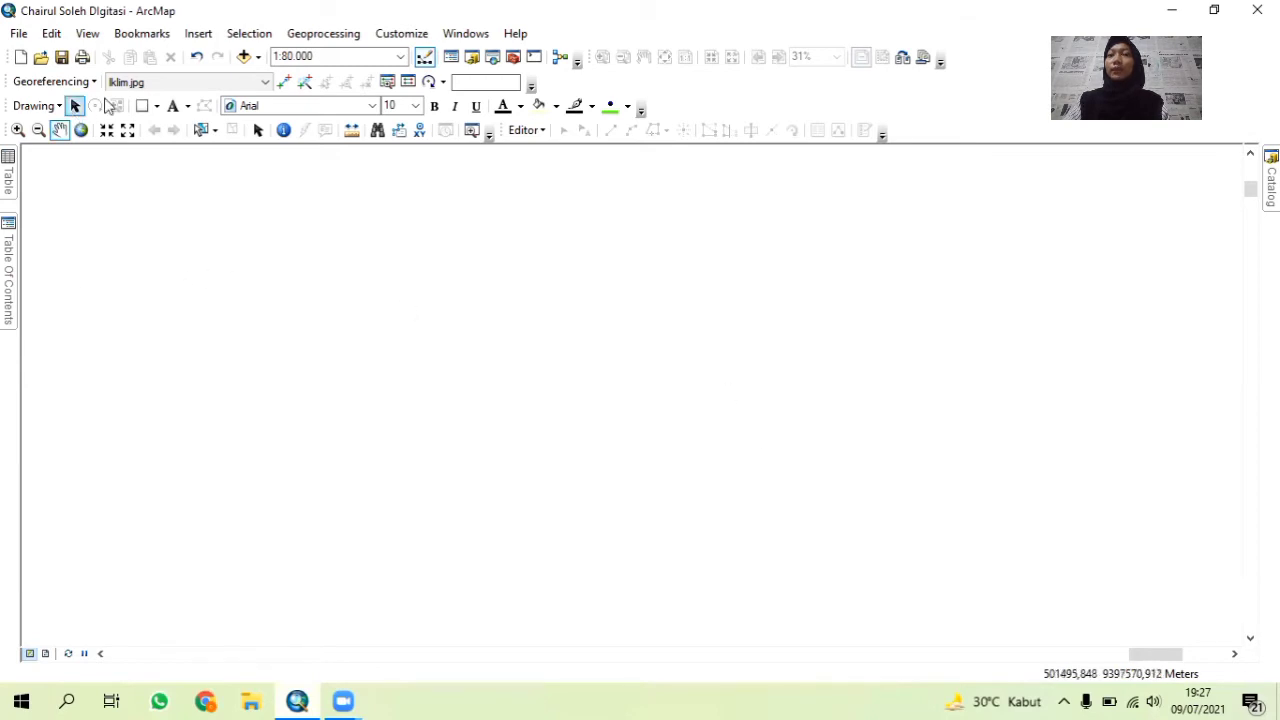
pyautogui.click(157, 83)
pyautogui.click(186, 98)
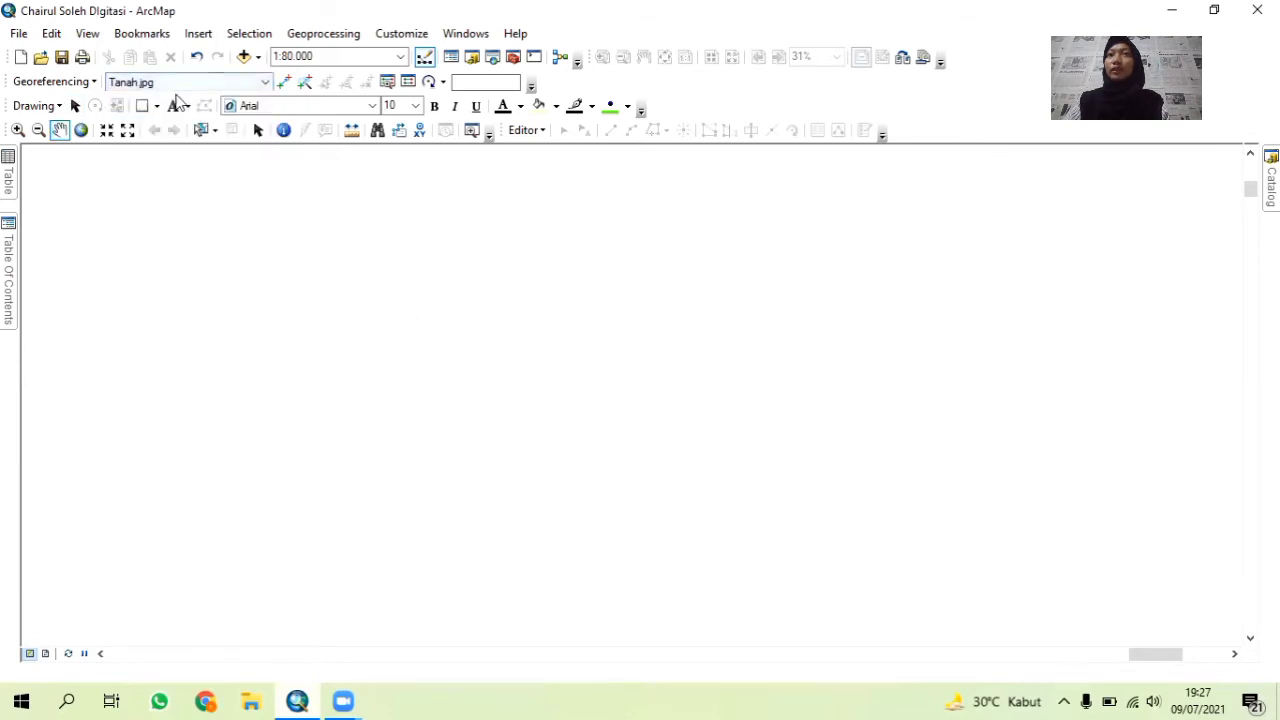
# Move Tanah.jpg to the top of the layer order, zoom to its extent and close the attribute table window.
pyautogui.click(8, 178)
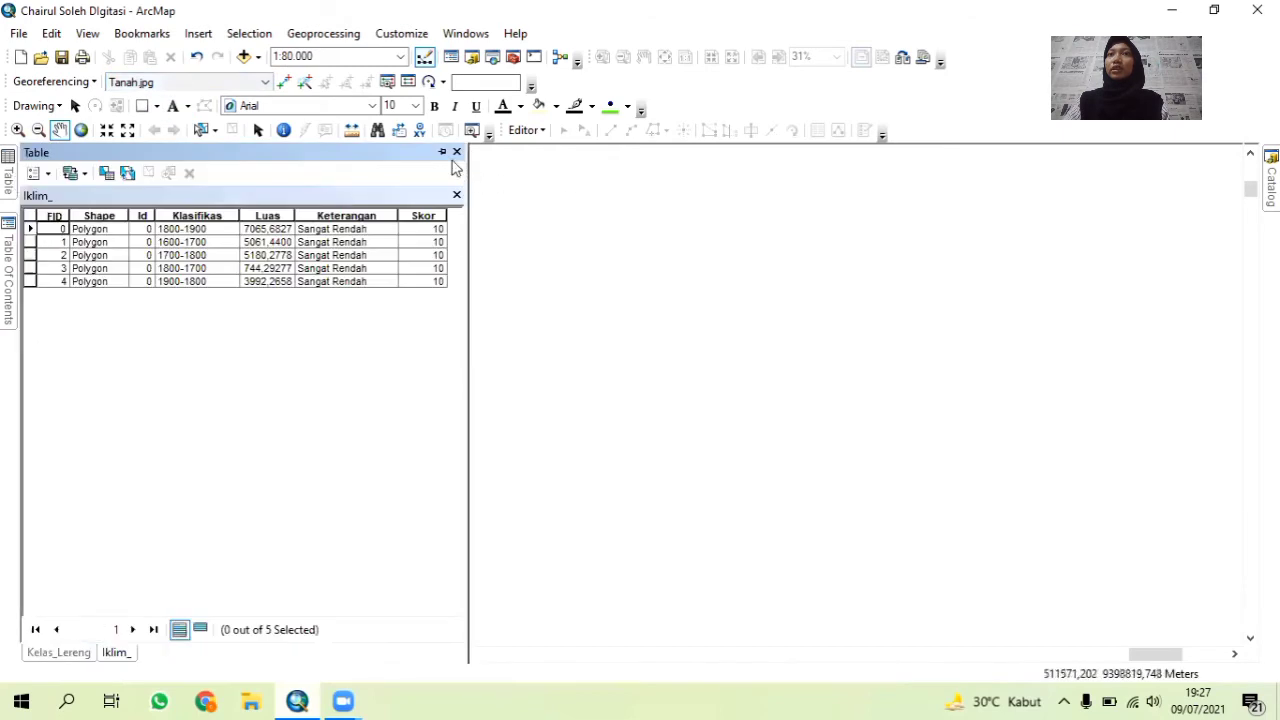
pyautogui.click(7, 240)
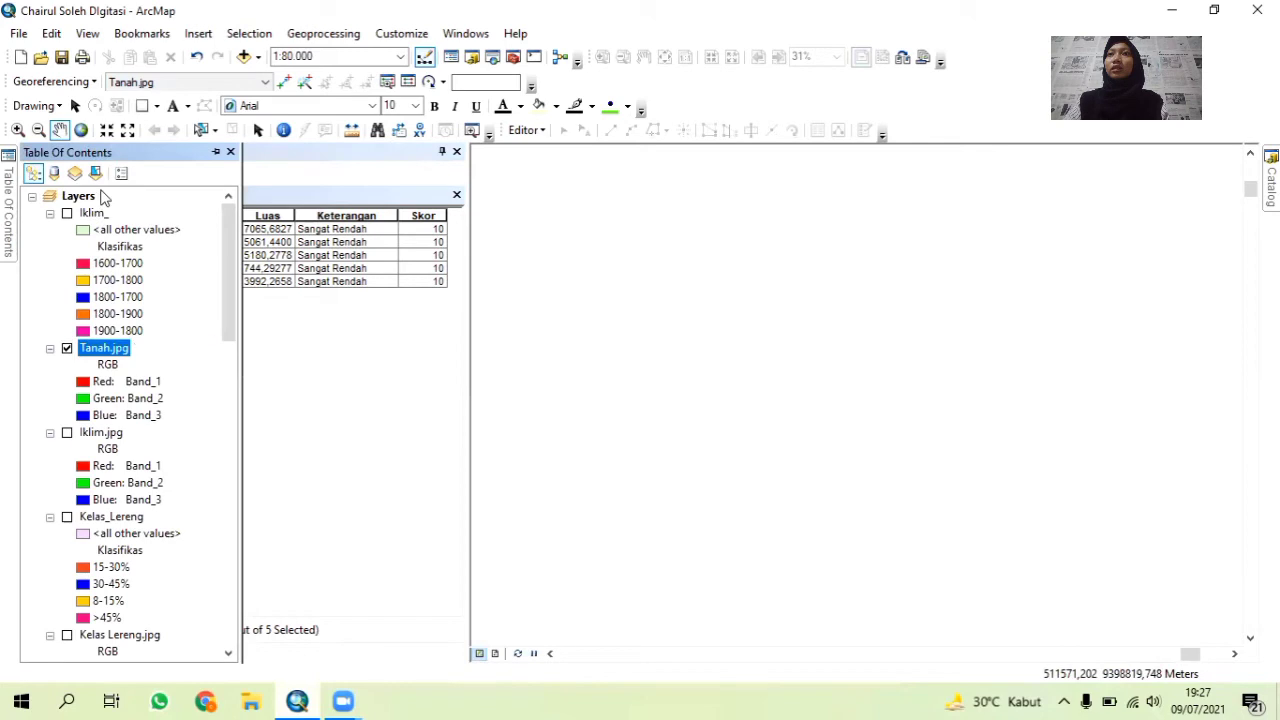
pyautogui.moveTo(108, 340); pyautogui.dragTo(99, 204)
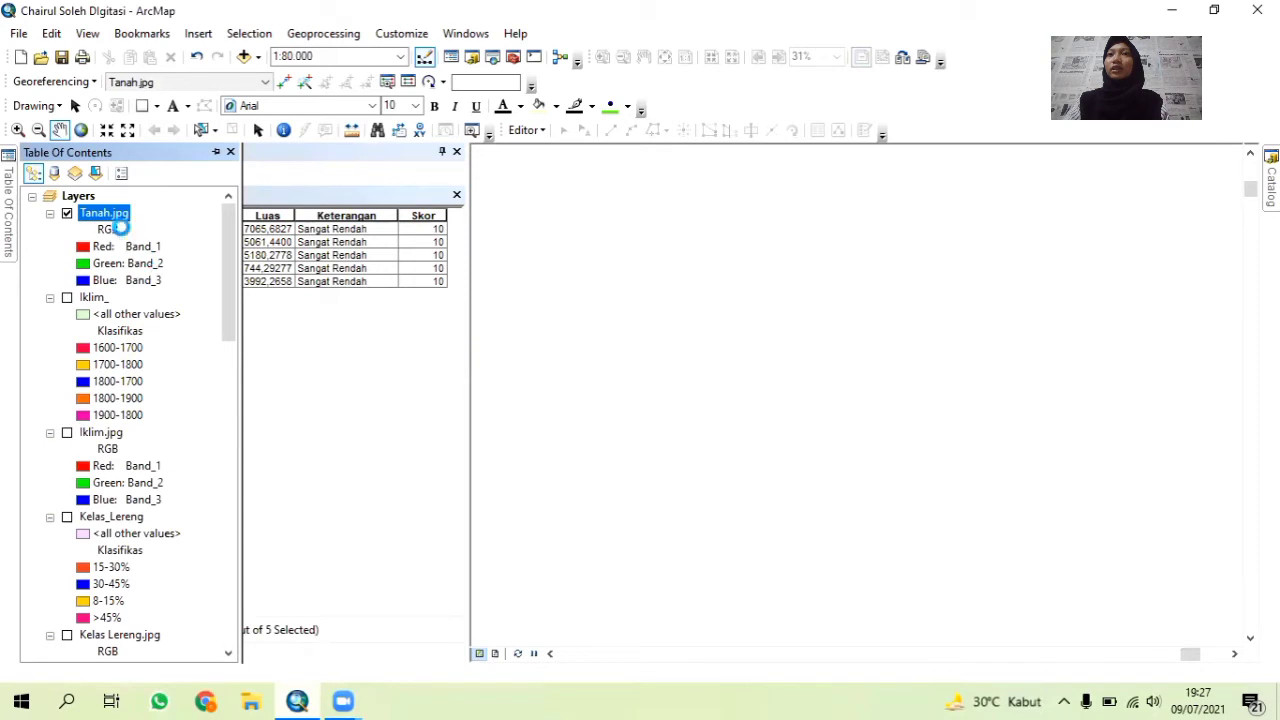
pyautogui.rightClick(104, 210)
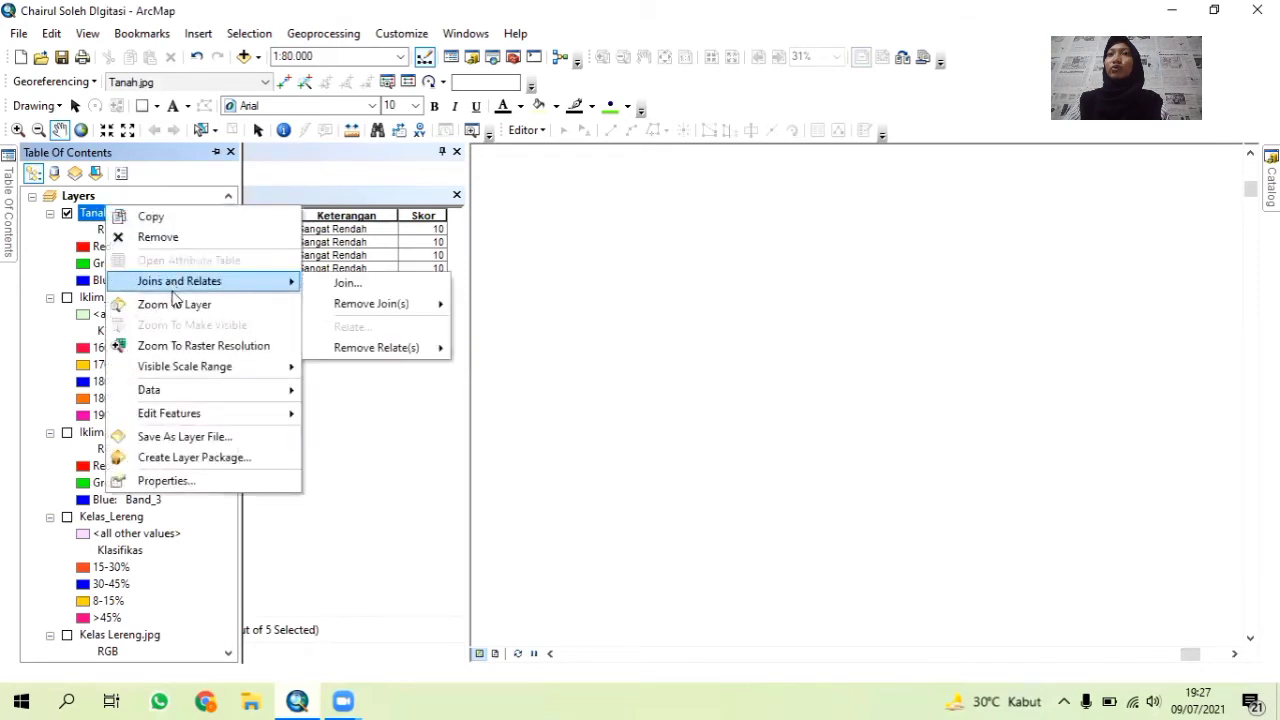
pyautogui.click(177, 304)
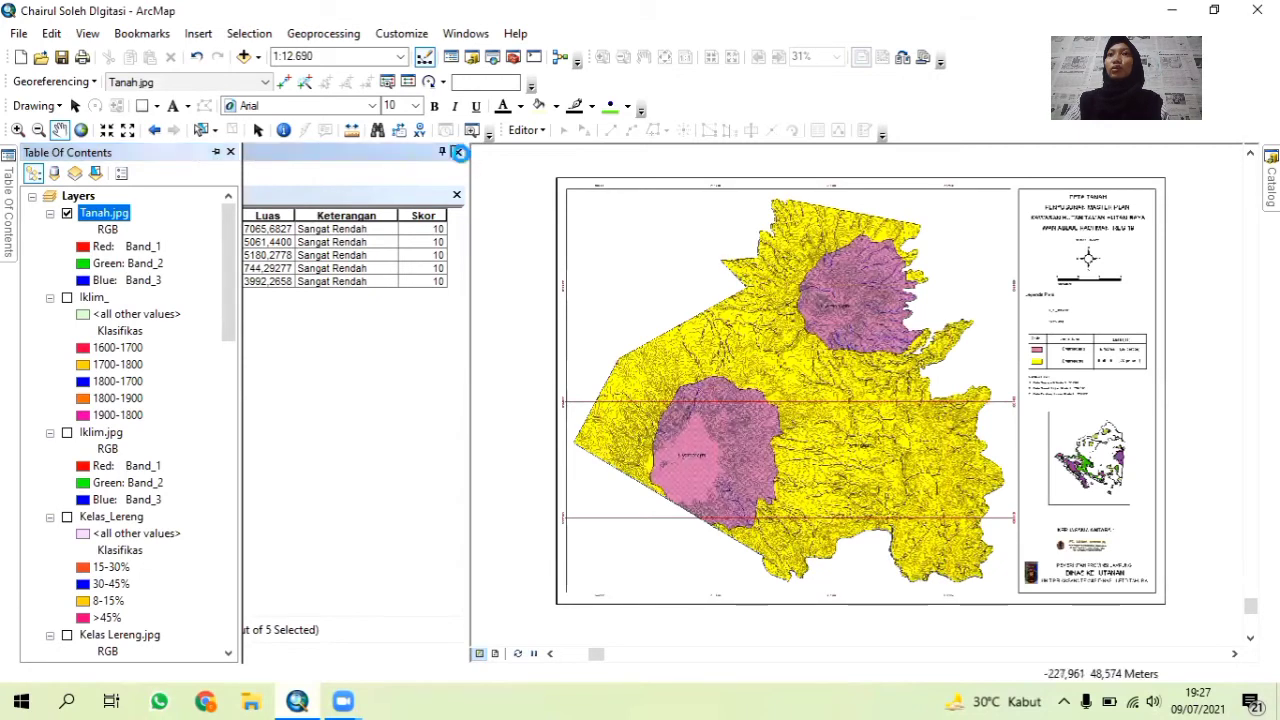
pyautogui.click(456, 152)
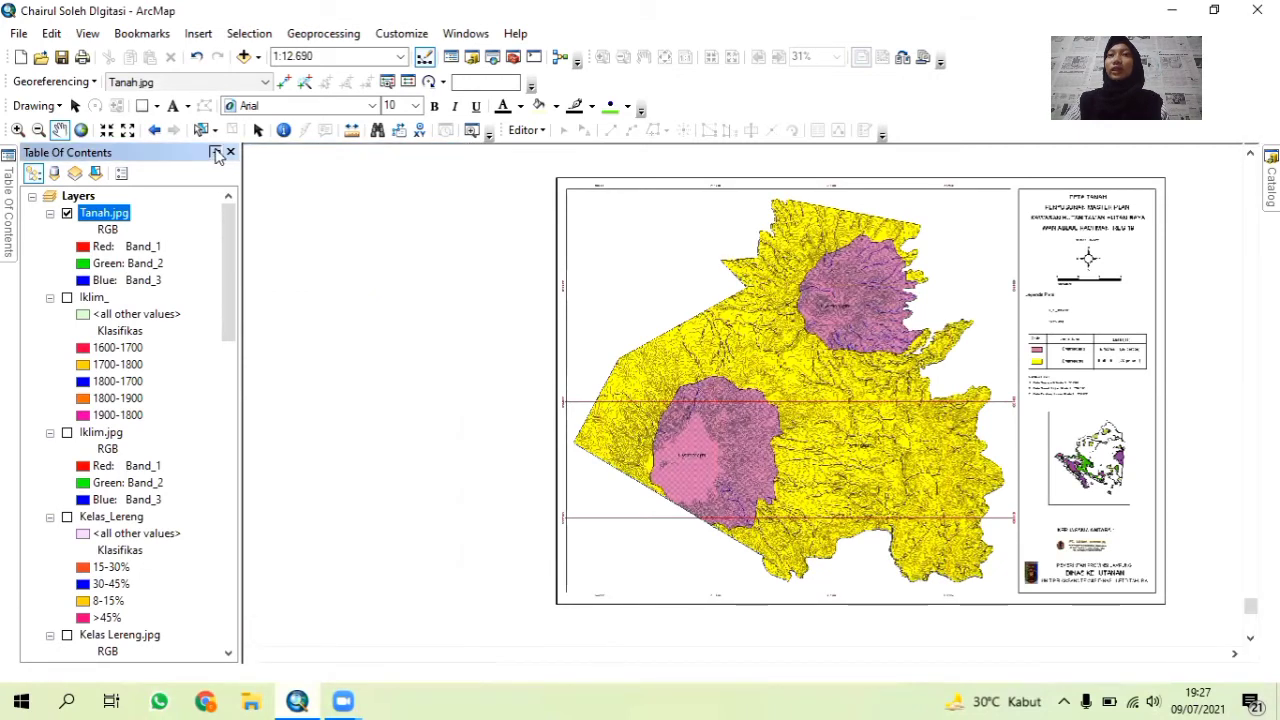
pyautogui.click(216, 152)
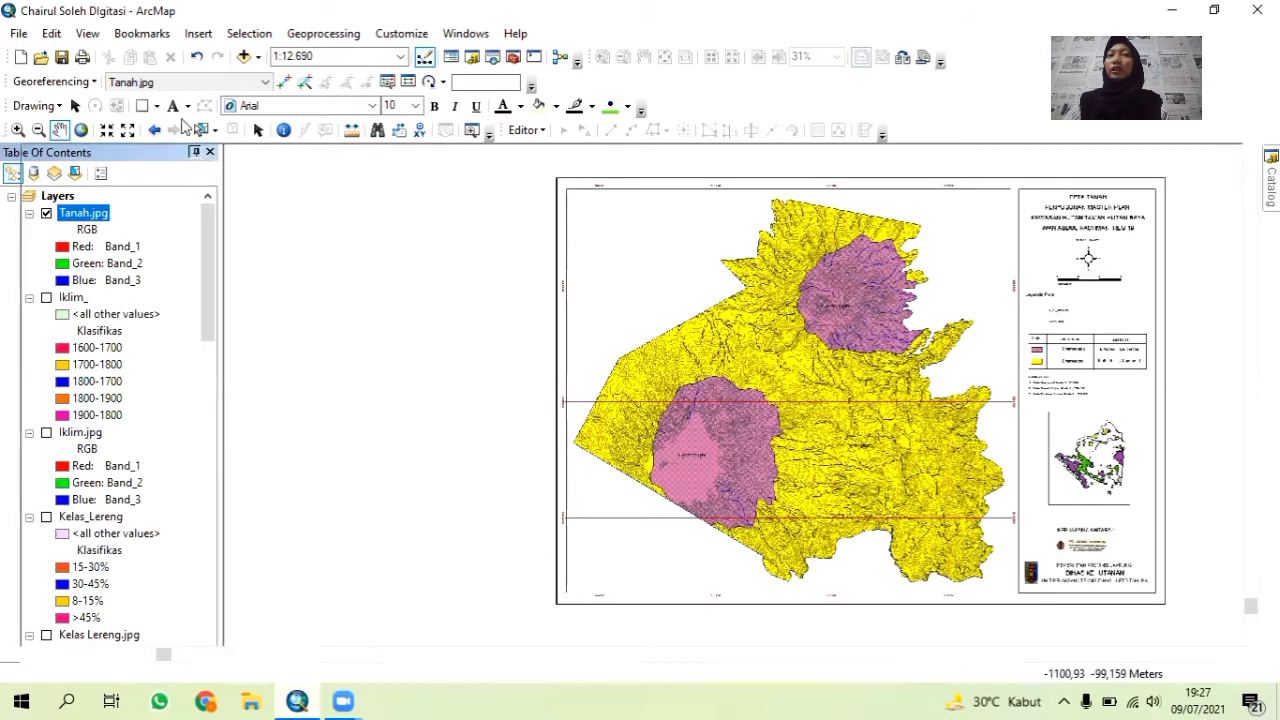
pyautogui.click(195, 152)
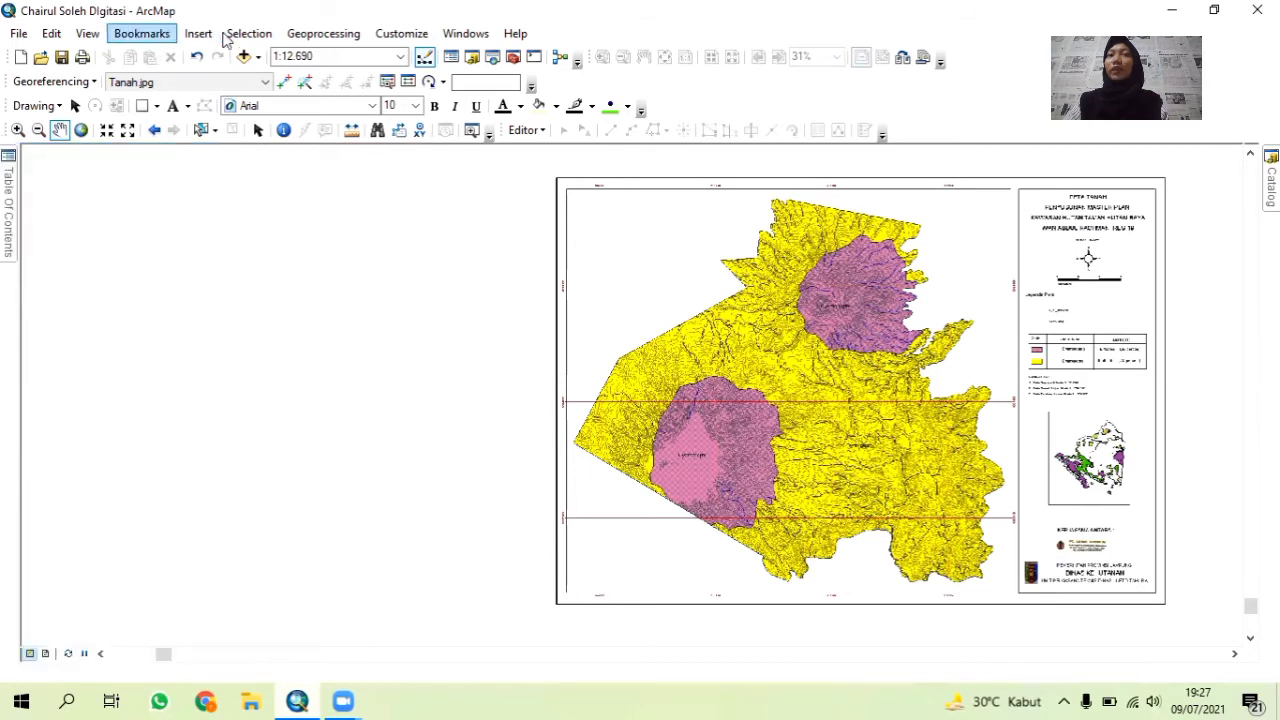
# Set the data frame's coordinate system to WGS 1984 UTM Zone 48S.
pyautogui.click(82, 38)
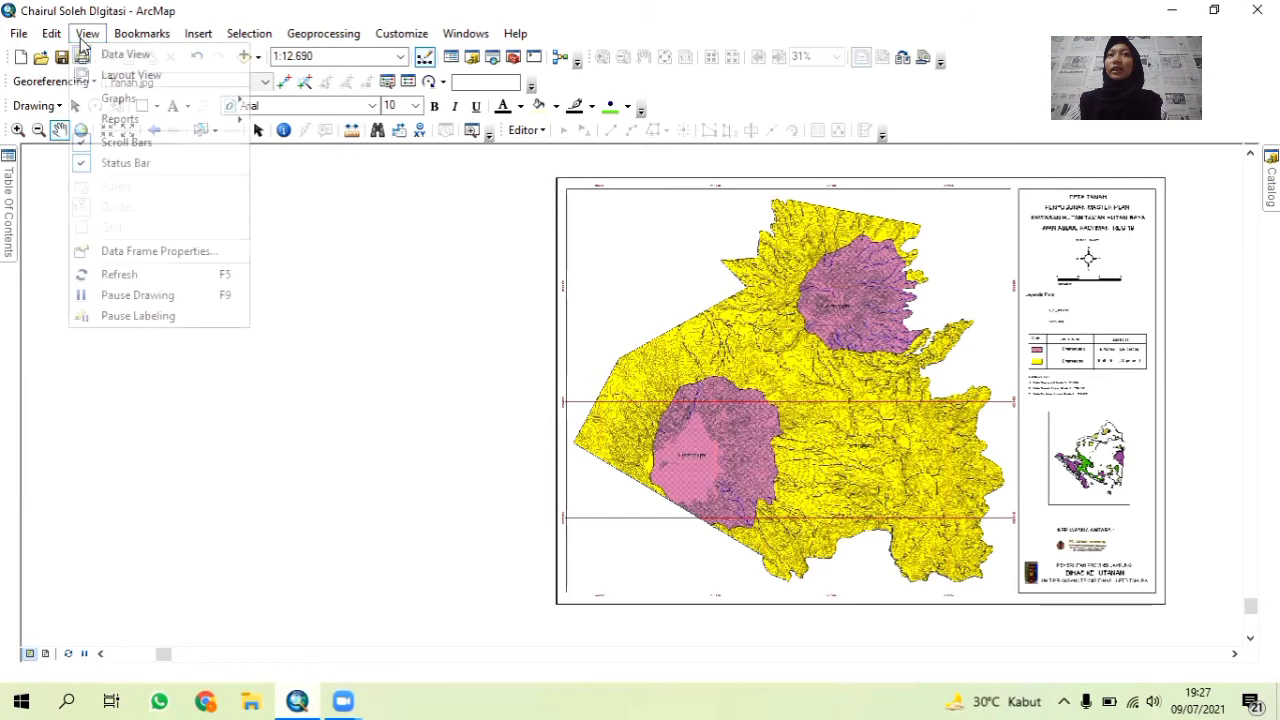
pyautogui.click(172, 251)
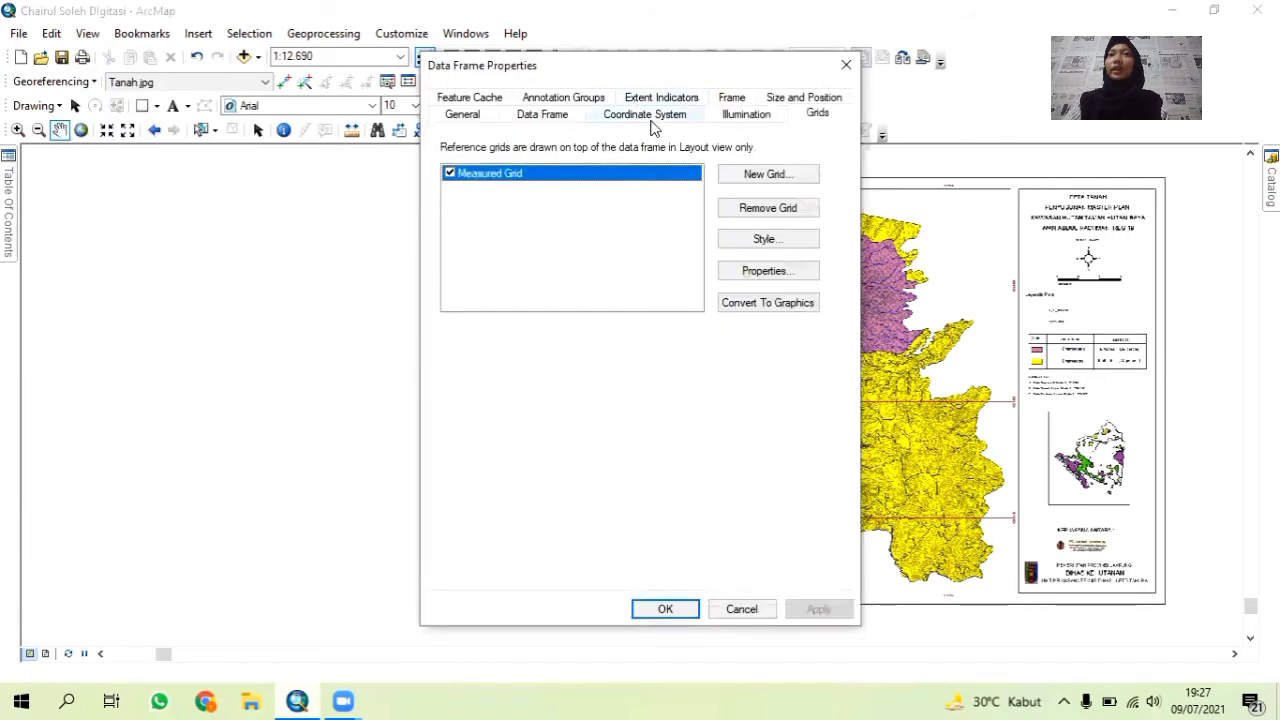
pyautogui.click(650, 116)
pyautogui.click(567, 214)
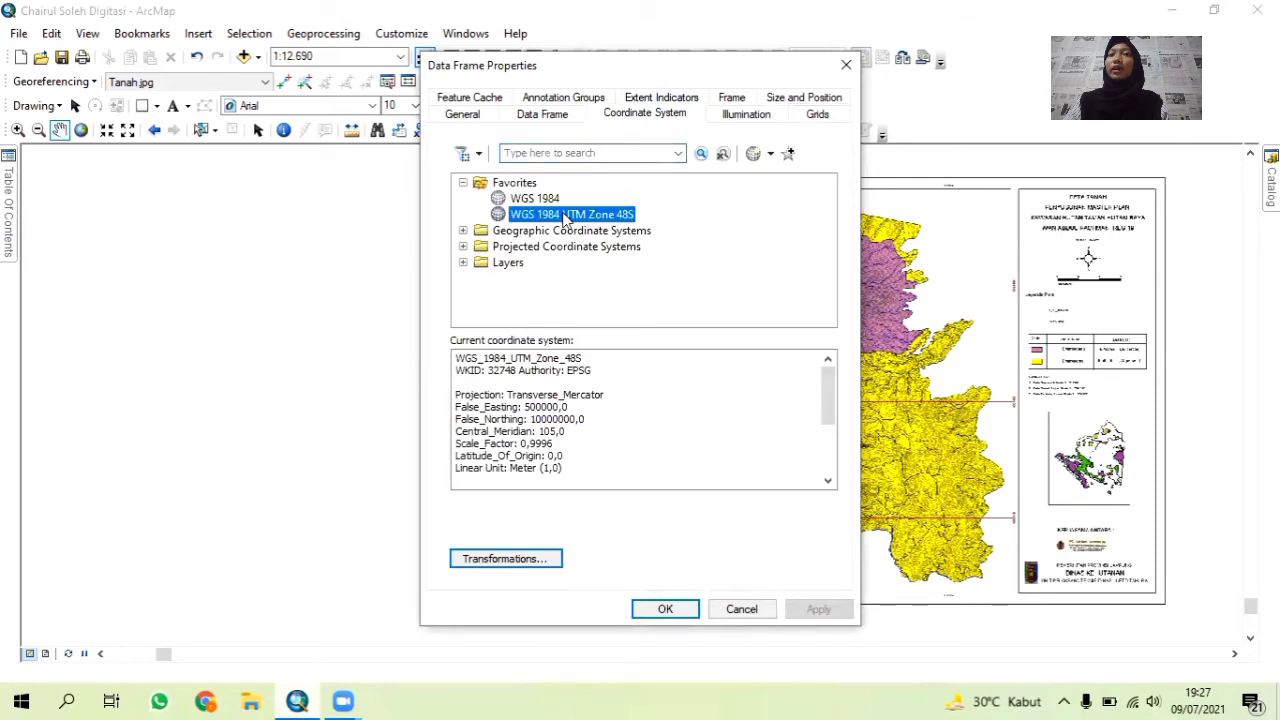
pyautogui.click(666, 609)
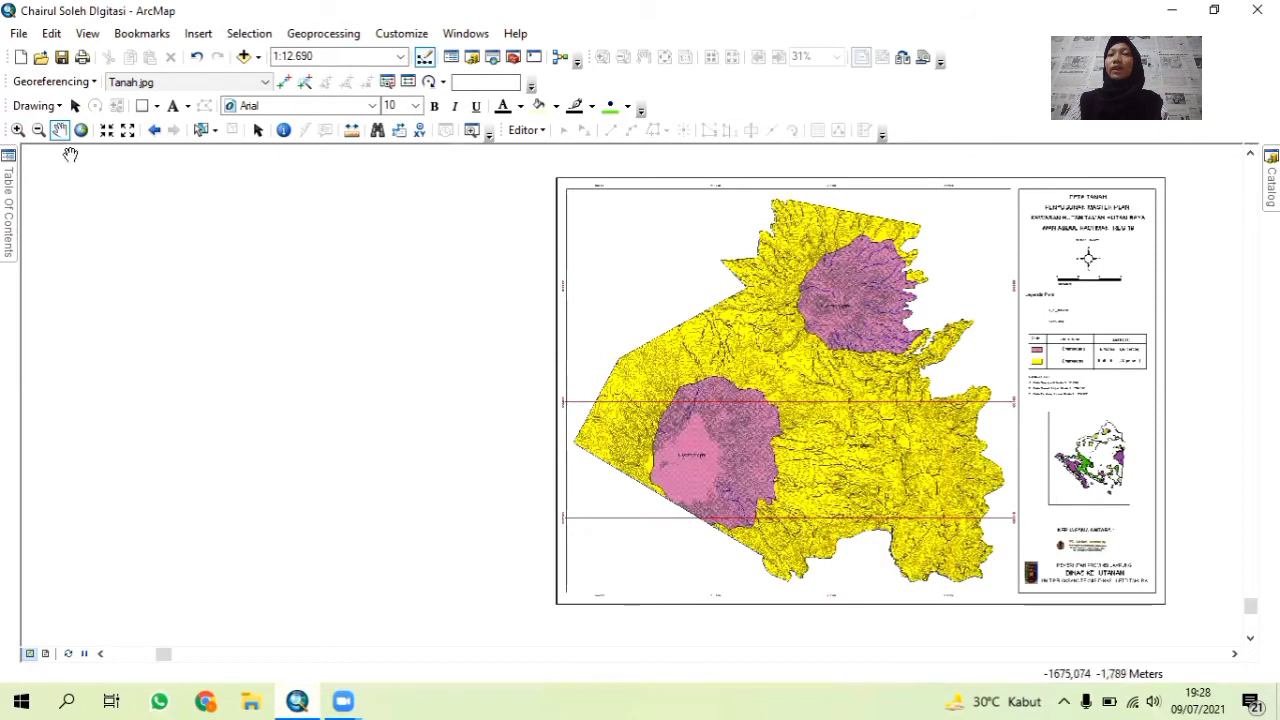
# Georeference Tanah.jpg by loading the control points from the GCP Digitasi text file into its link table.
pyautogui.moveTo(814, 397); pyautogui.dragTo(506, 391)
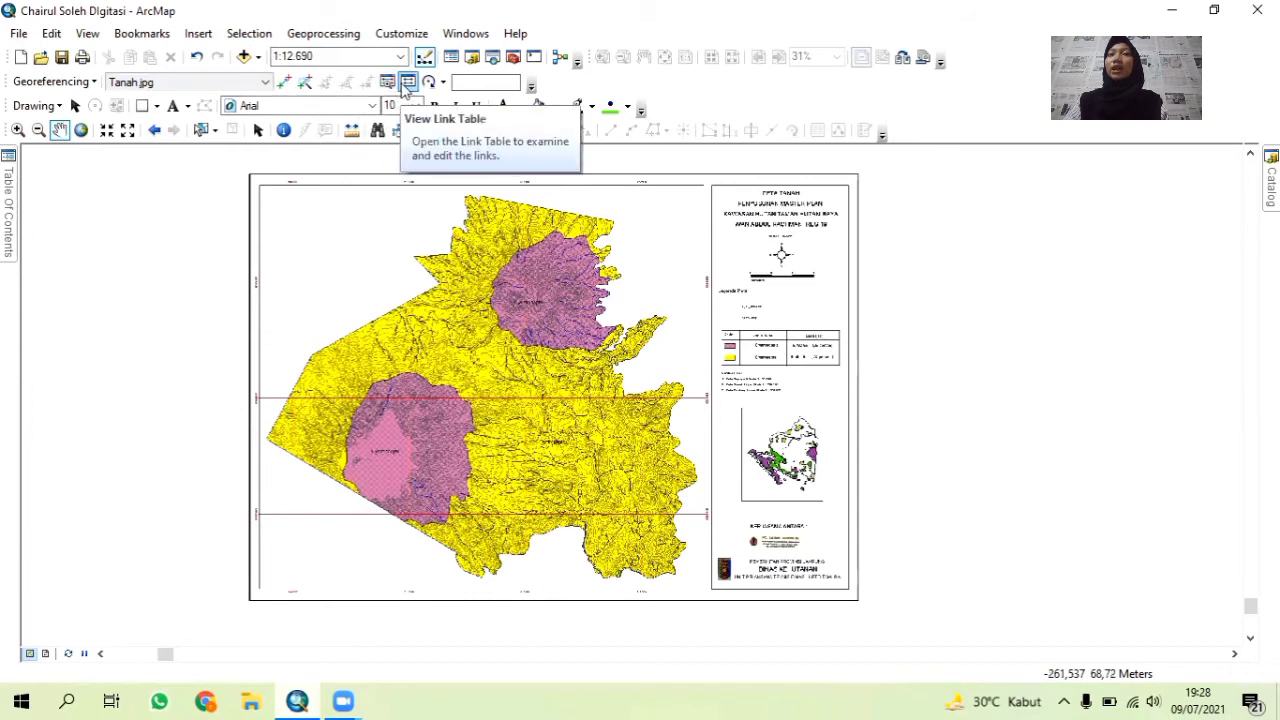
pyautogui.scroll(3, 283, 300)
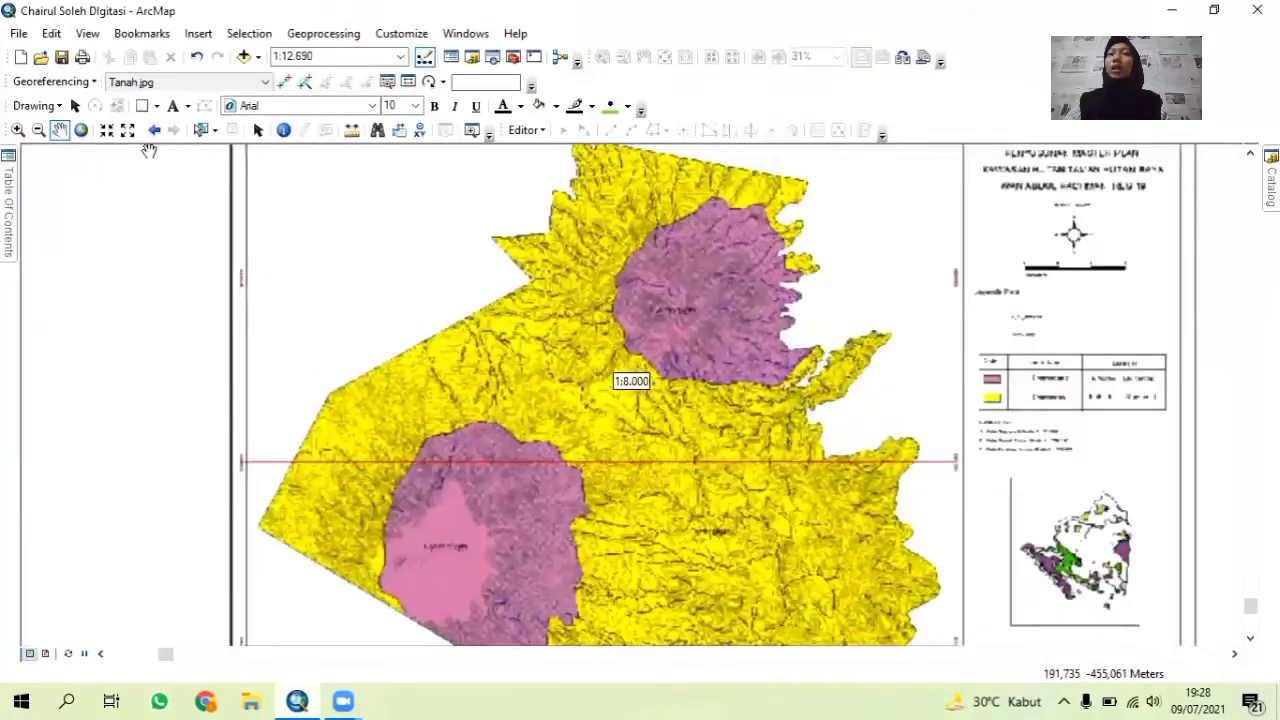
pyautogui.click(74, 105)
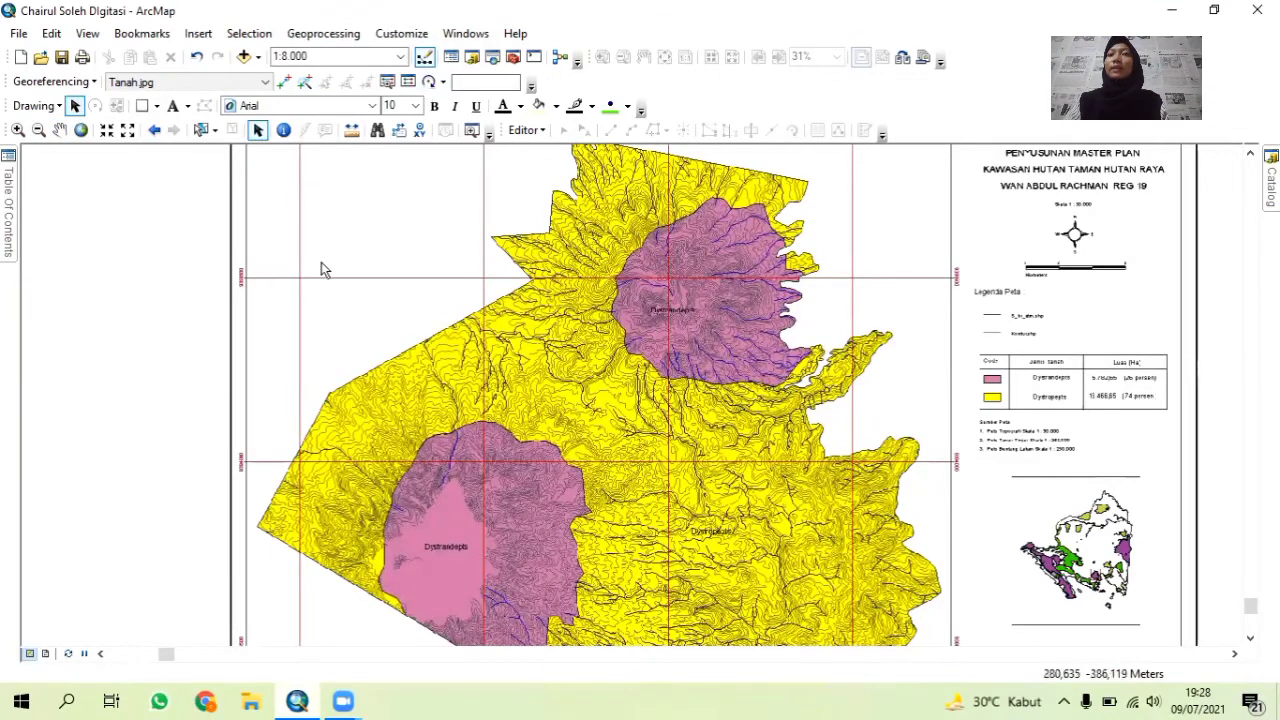
pyautogui.scroll(-2, 555, 385)
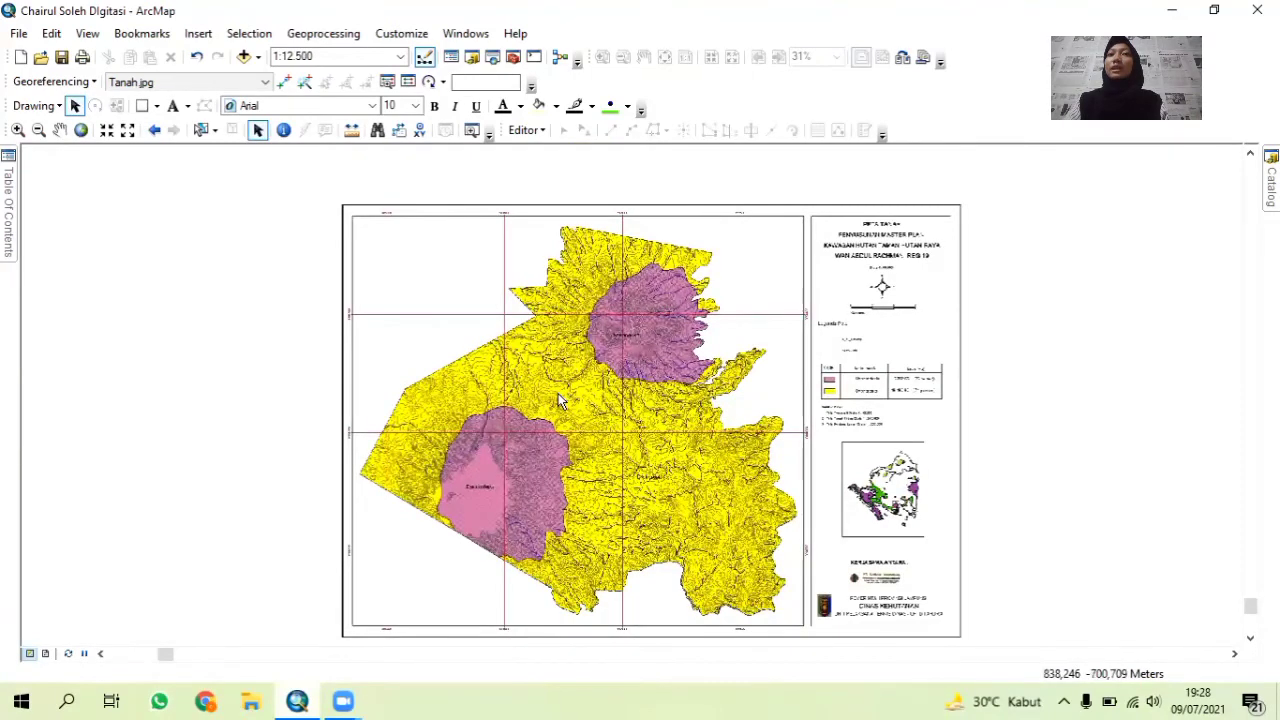
pyautogui.click(408, 83)
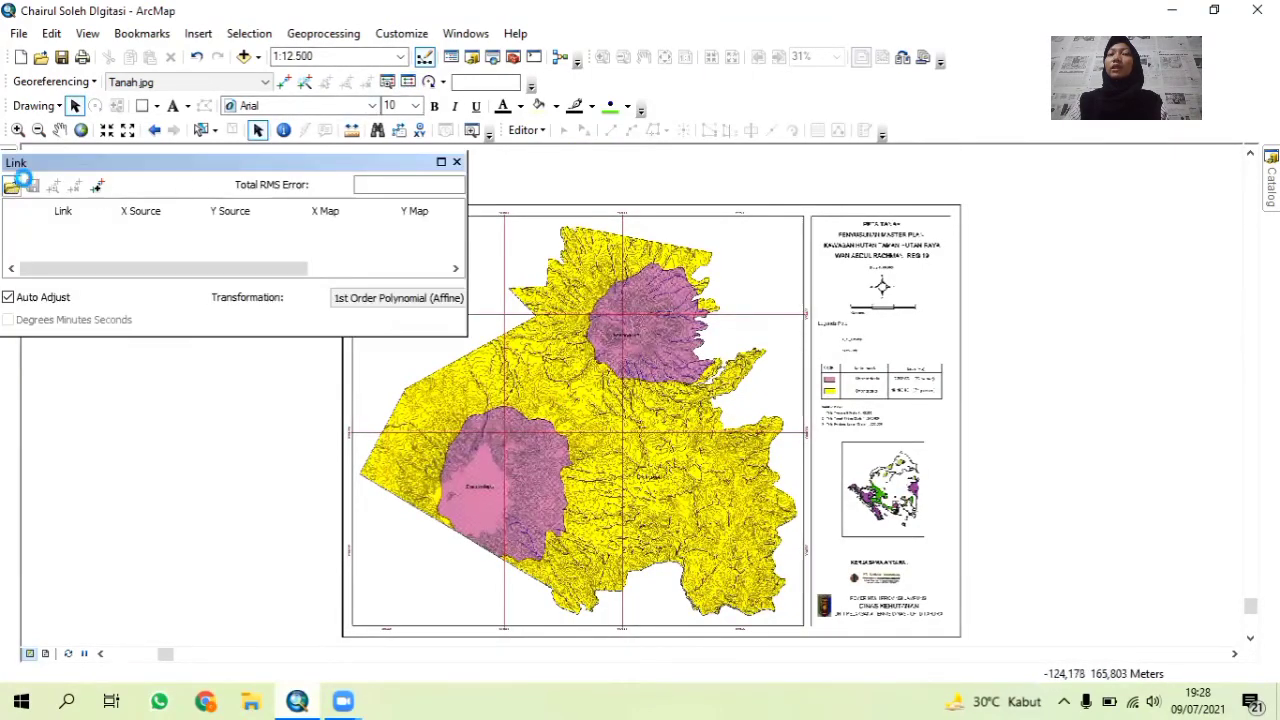
pyautogui.click(11, 186)
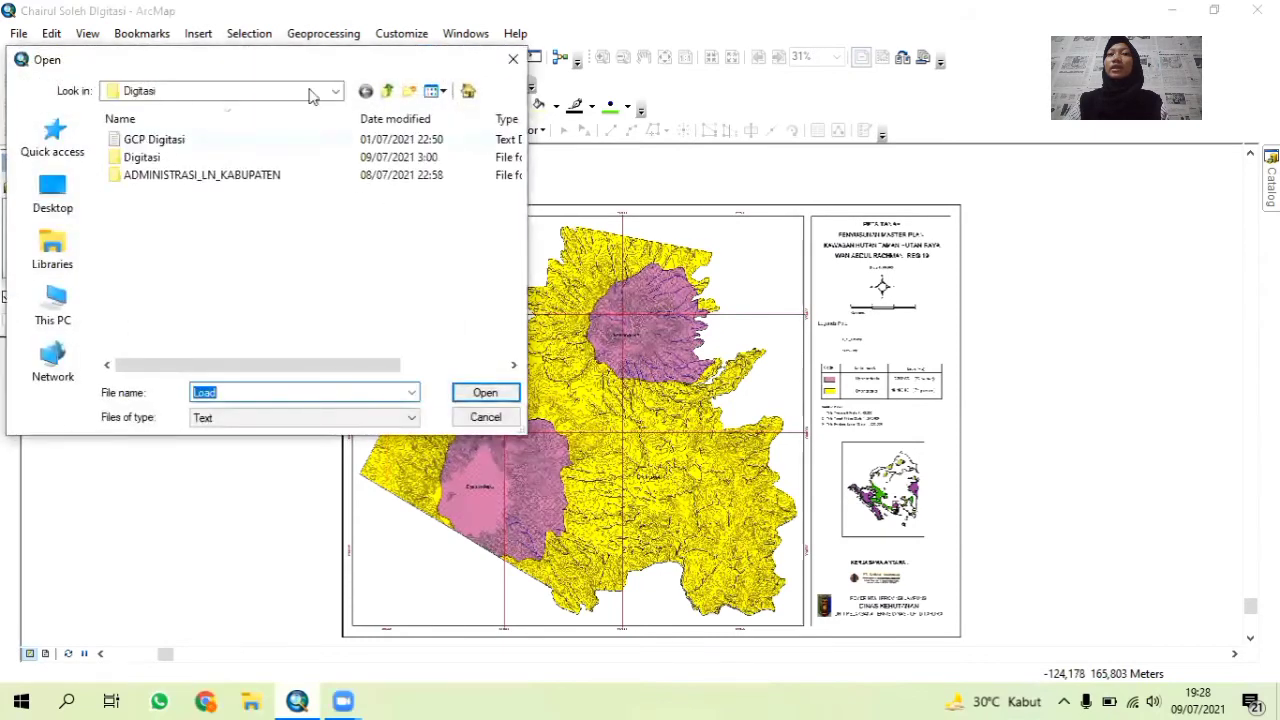
pyautogui.click(272, 142)
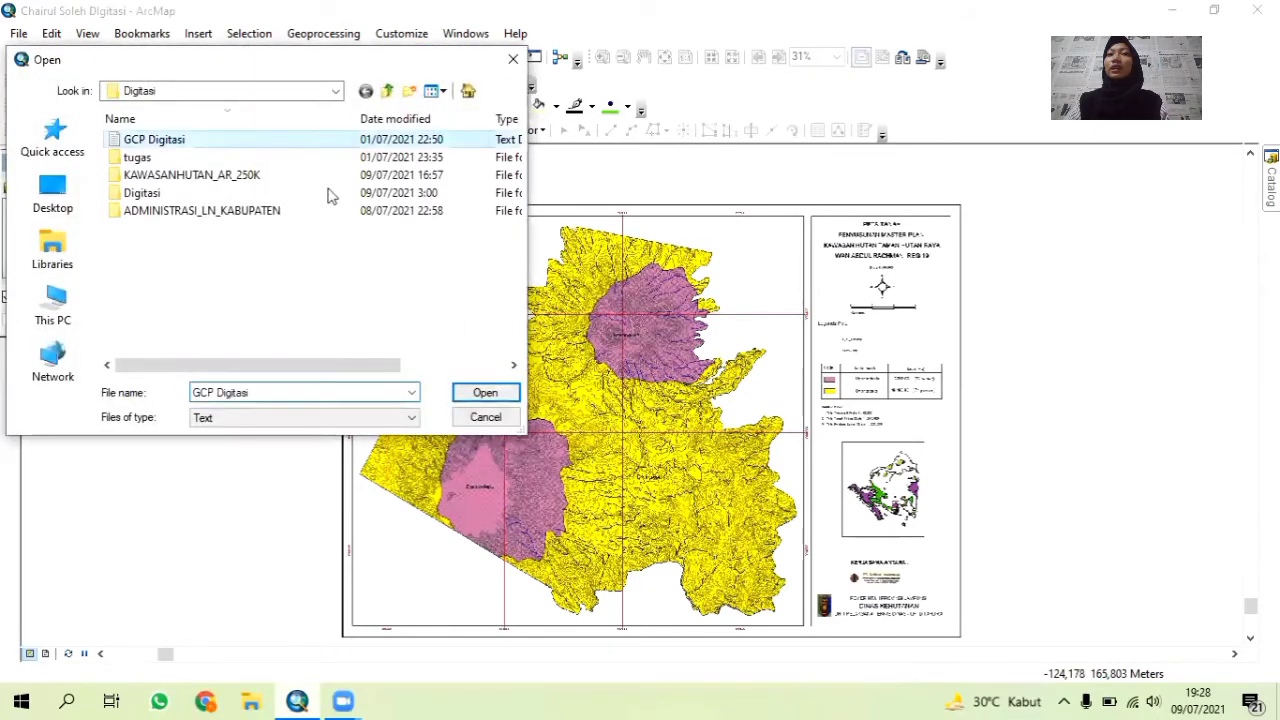
pyautogui.click(485, 394)
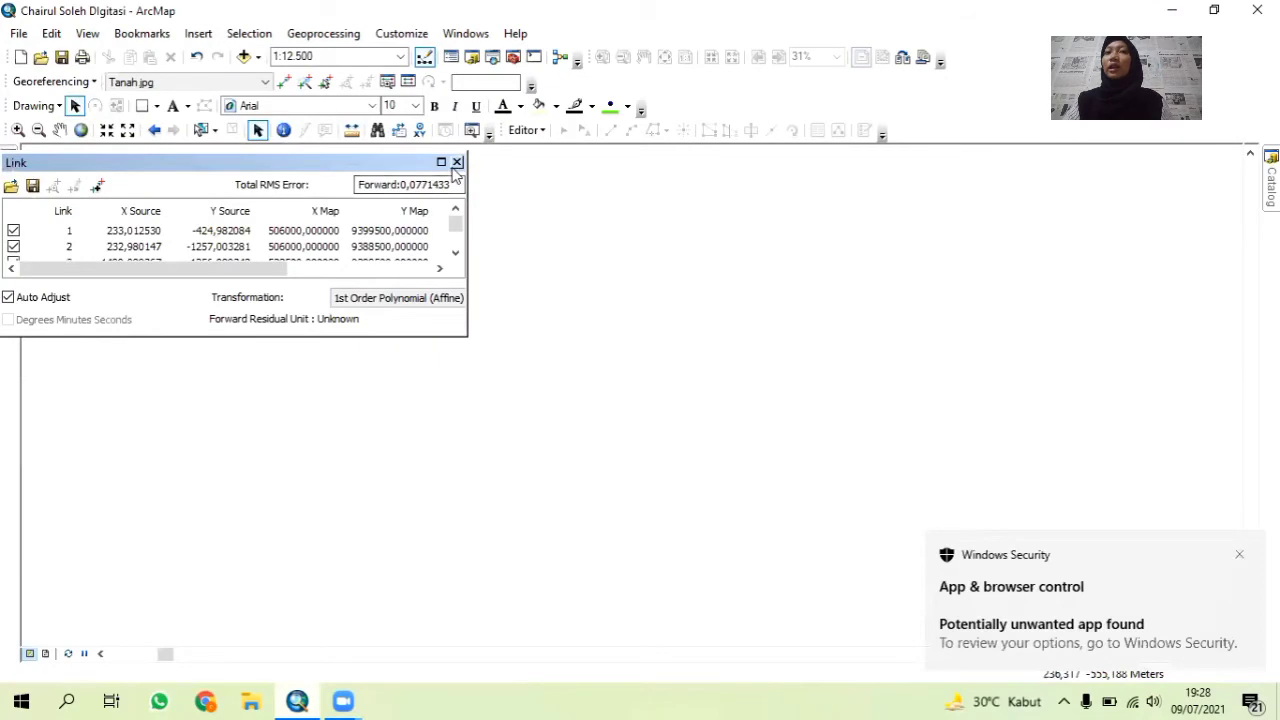
pyautogui.click(456, 162)
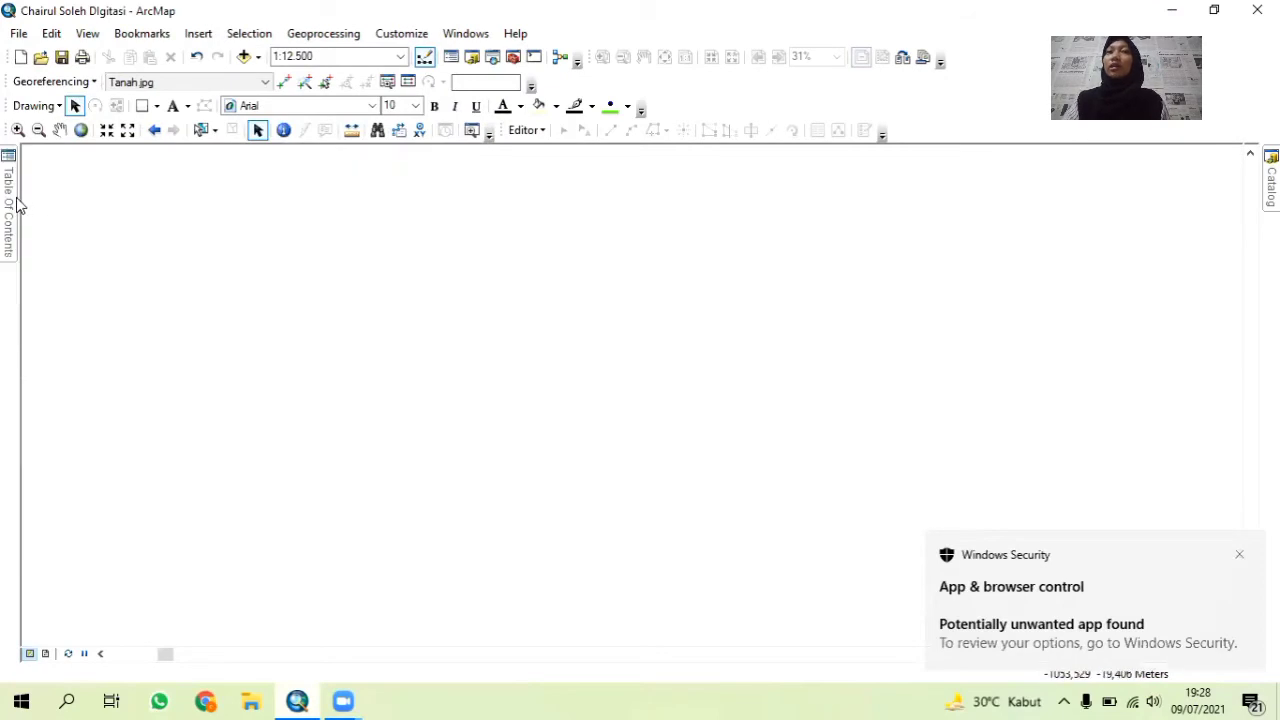
# Zoom to the full extent of the georeferenced Tanah.jpg layer.
pyautogui.moveTo(16, 205)
pyautogui.rightClick(108, 214)
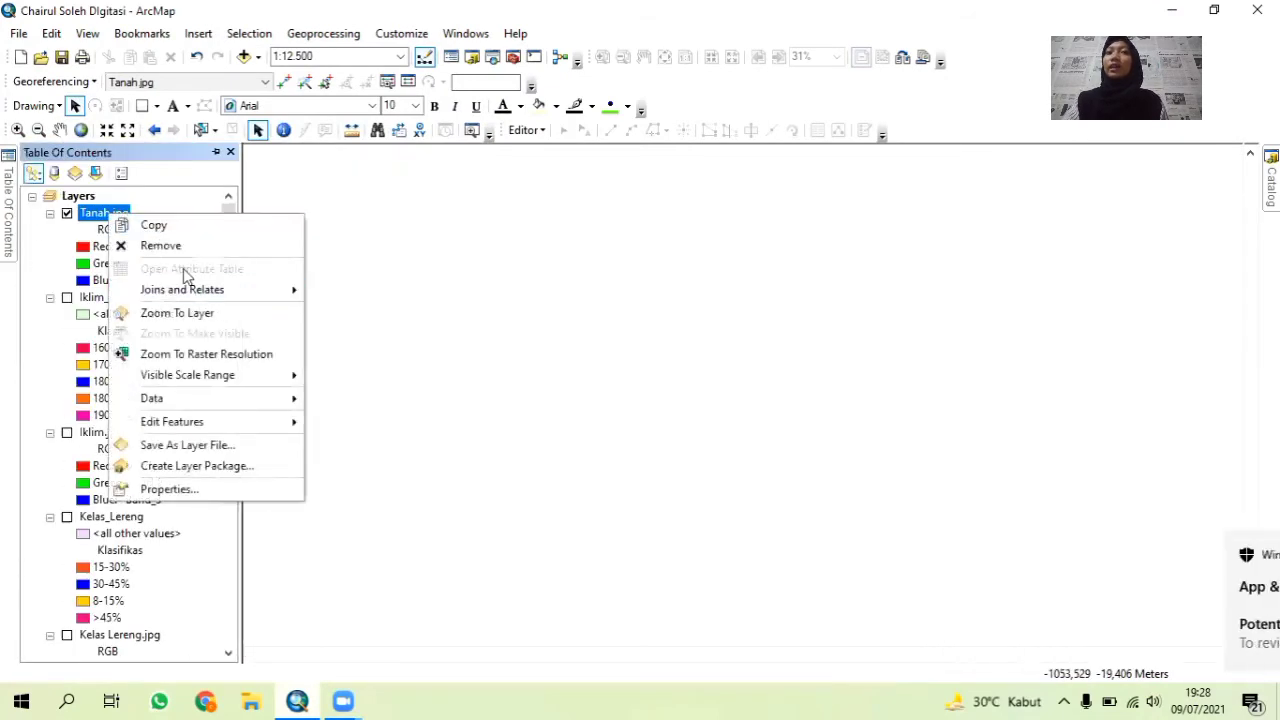
pyautogui.click(180, 312)
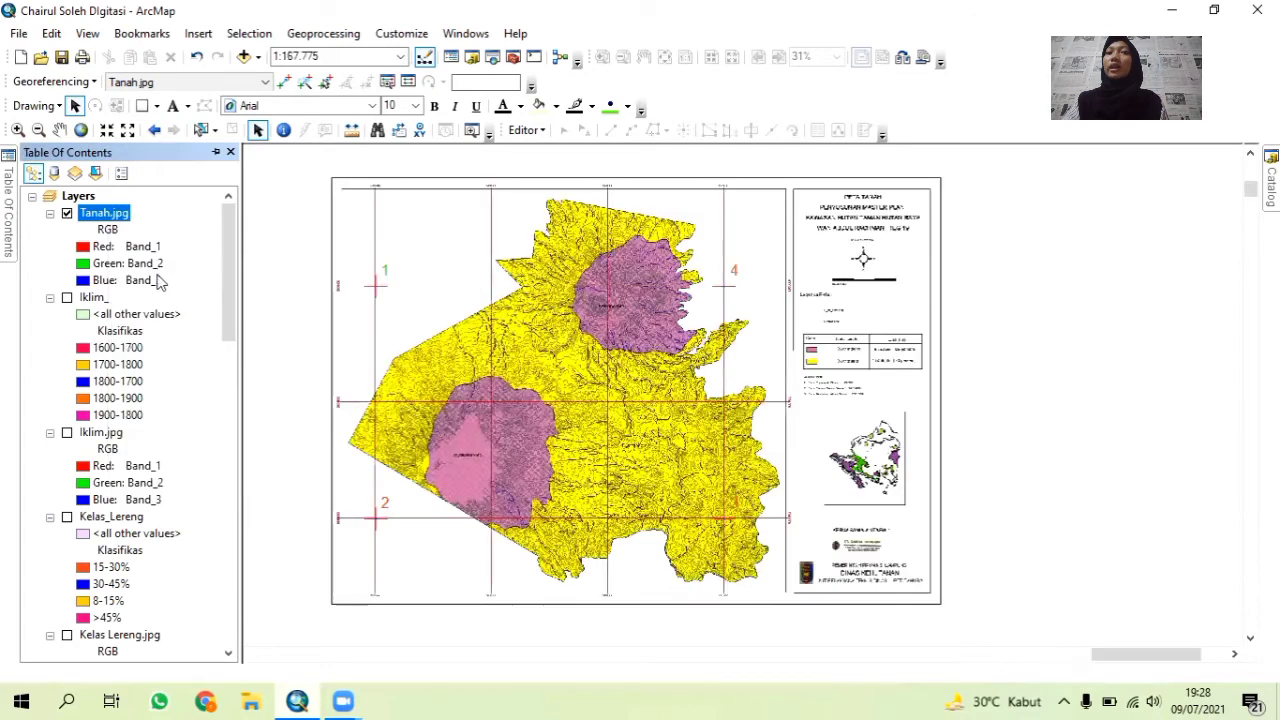
pyautogui.click(215, 152)
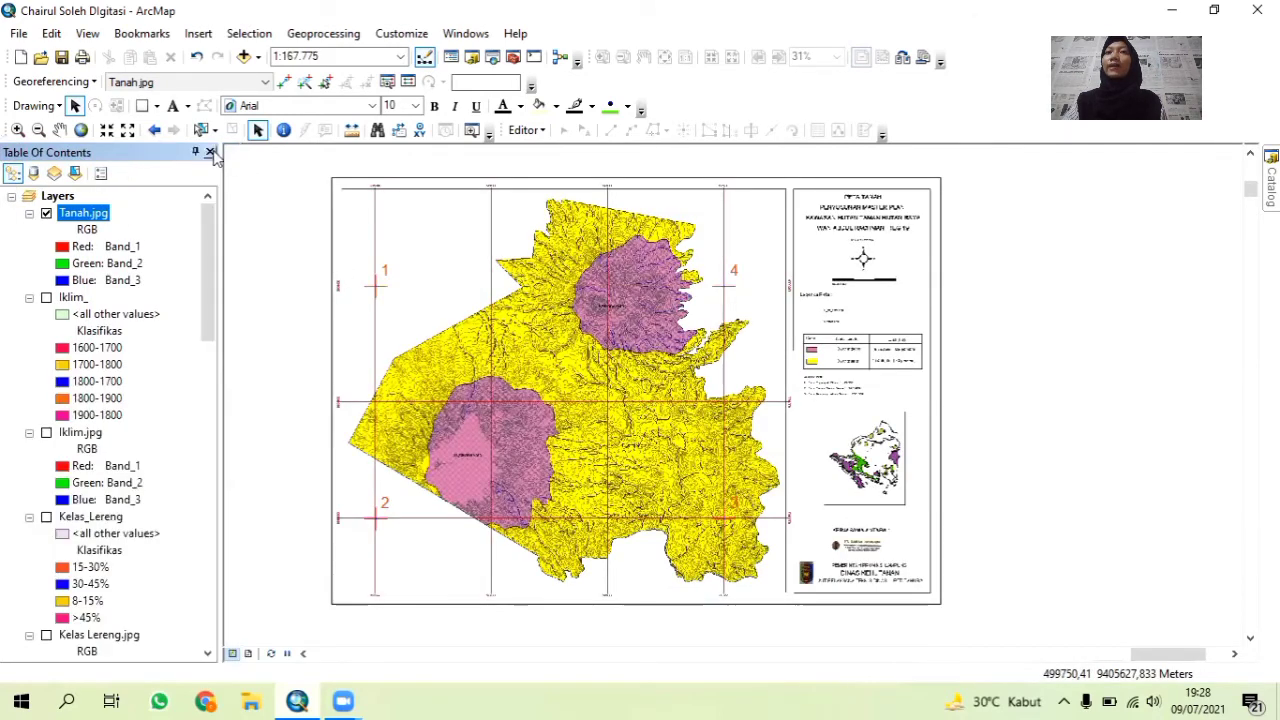
pyautogui.click(196, 152)
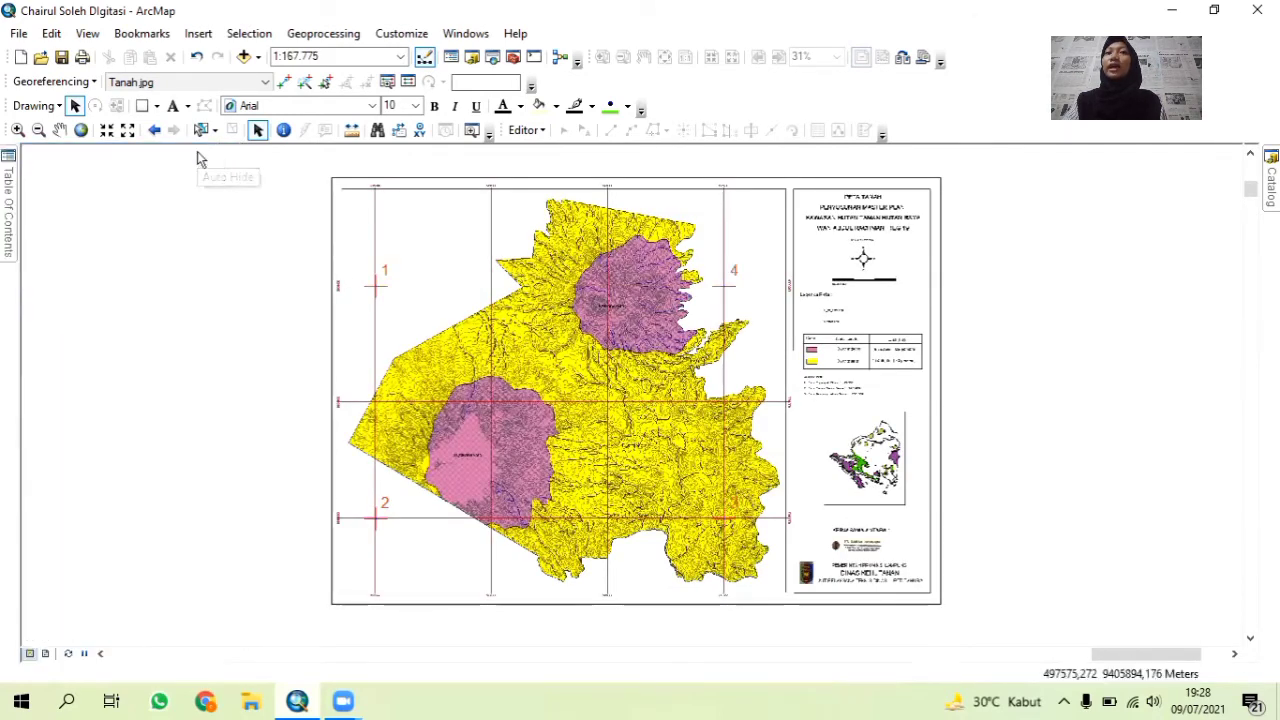
# Start creating a new shapefile in New folder under the DIGITASI UAP home folder of the catalog.
pyautogui.click(472, 58)
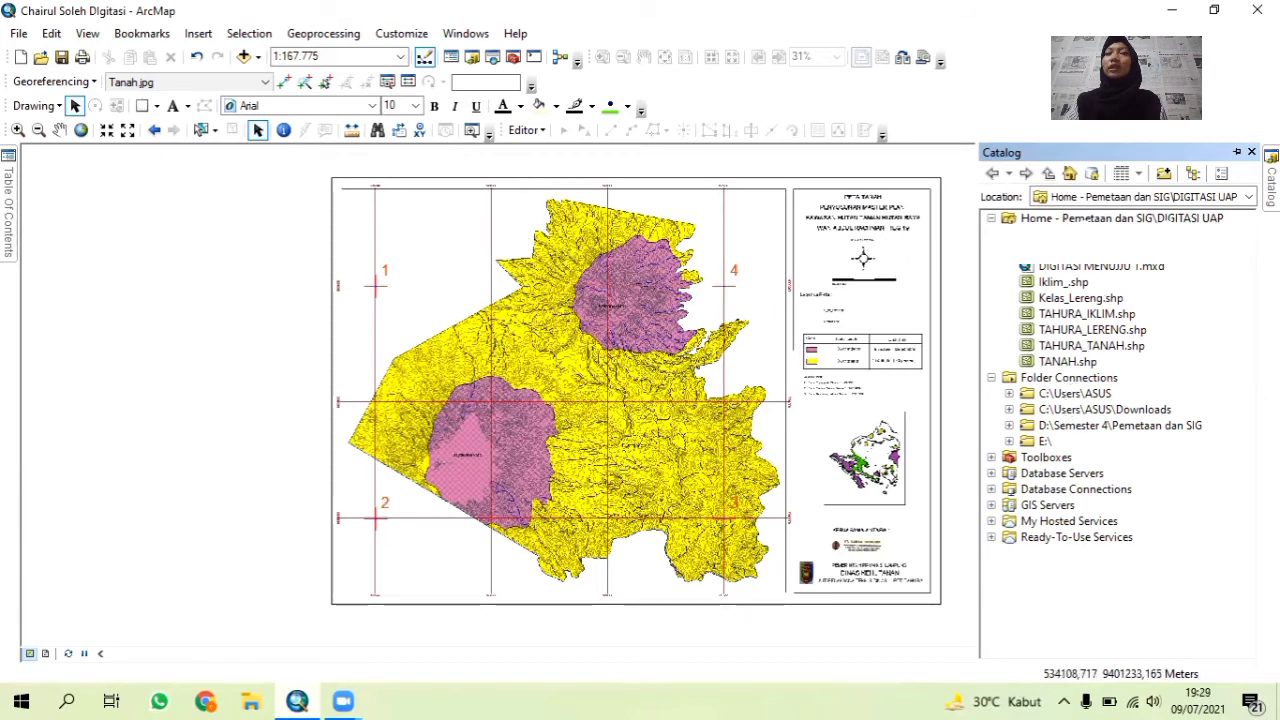
pyautogui.doubleClick(1057, 220)
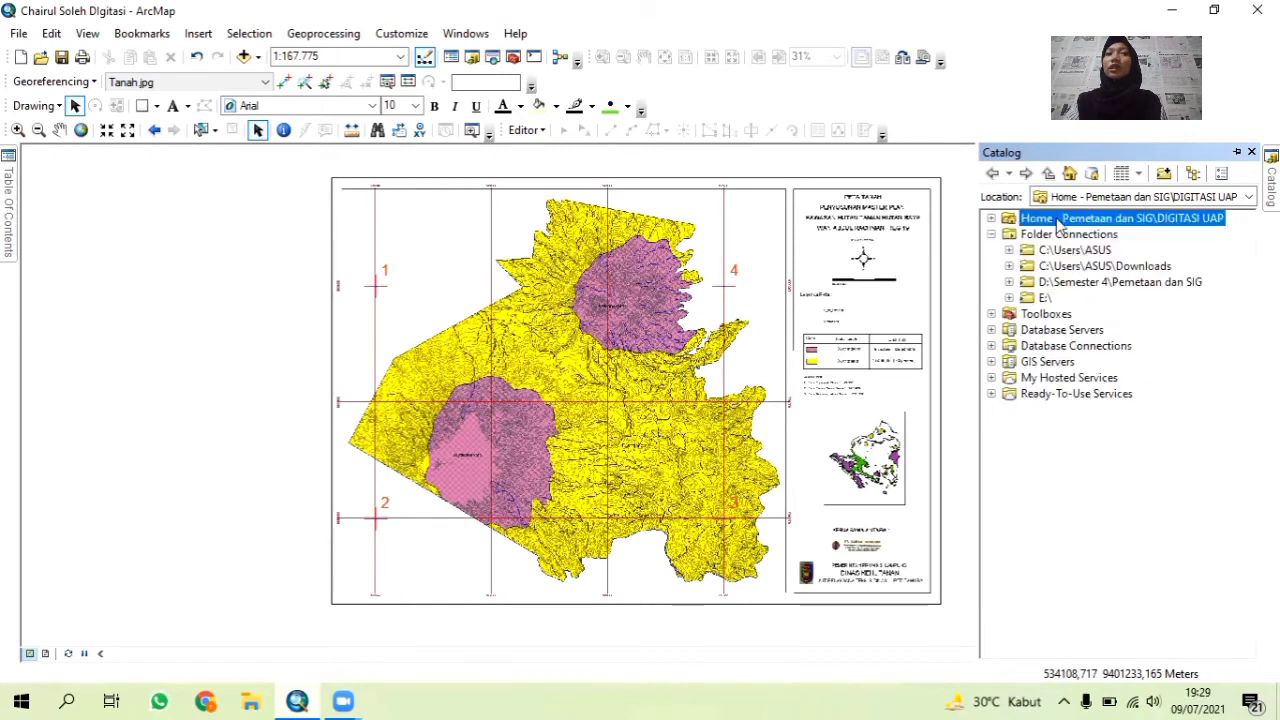
pyautogui.doubleClick(1057, 220)
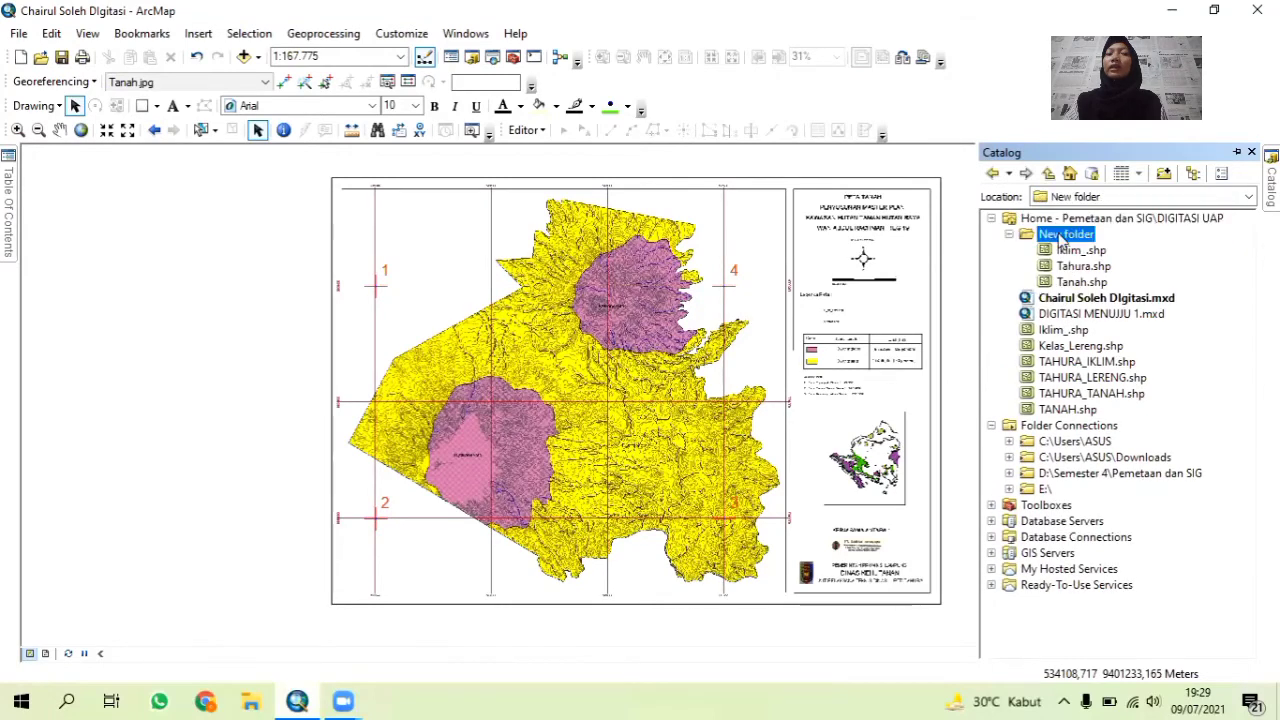
pyautogui.rightClick(1060, 235)
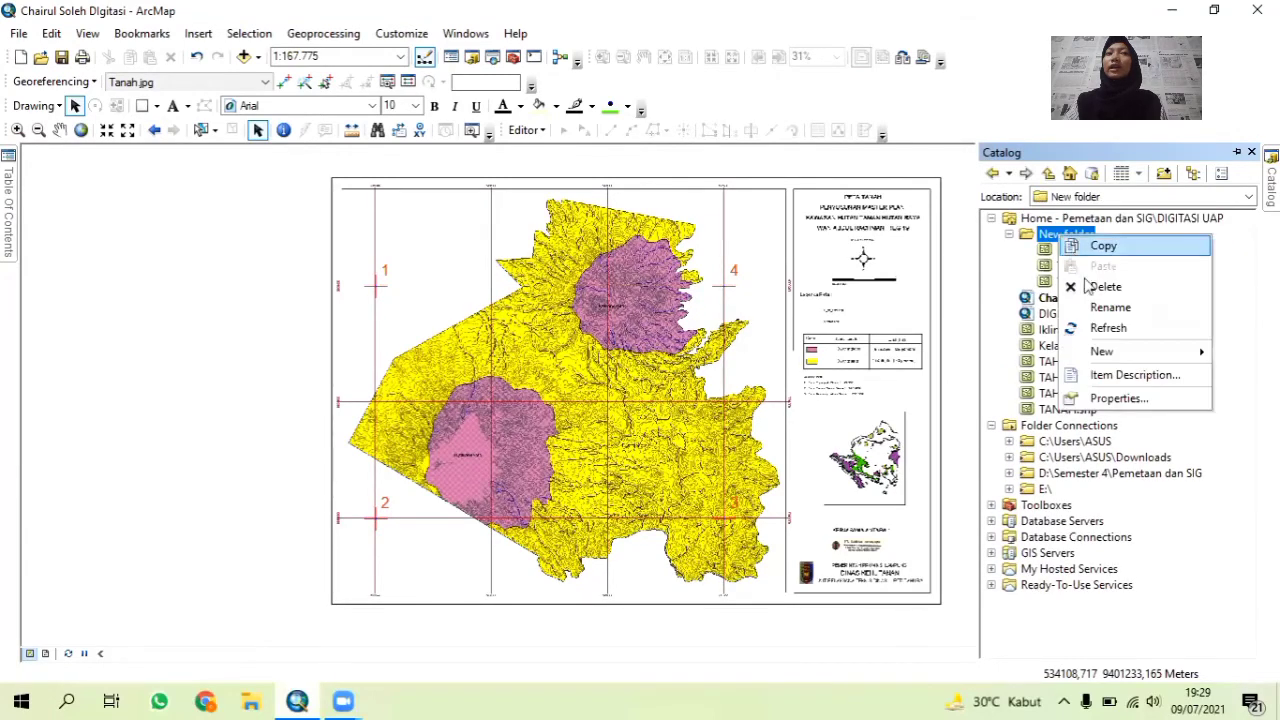
pyautogui.click(1128, 352)
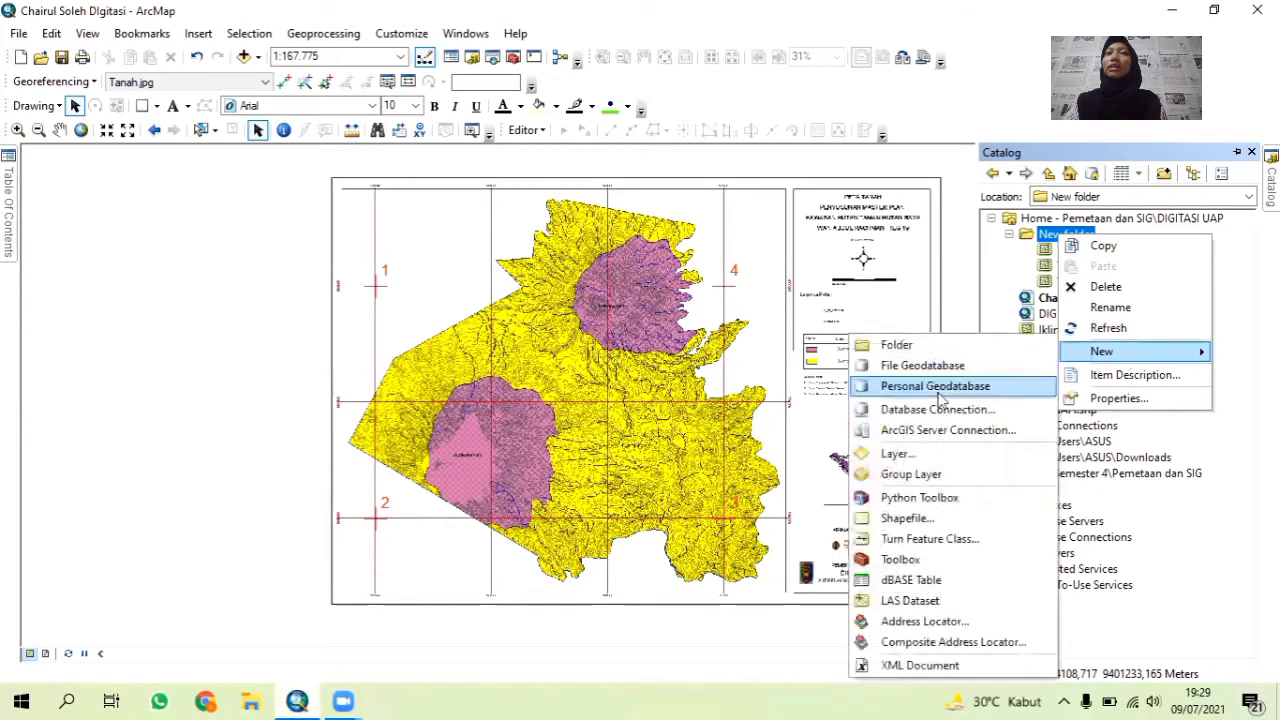
pyautogui.click(936, 527)
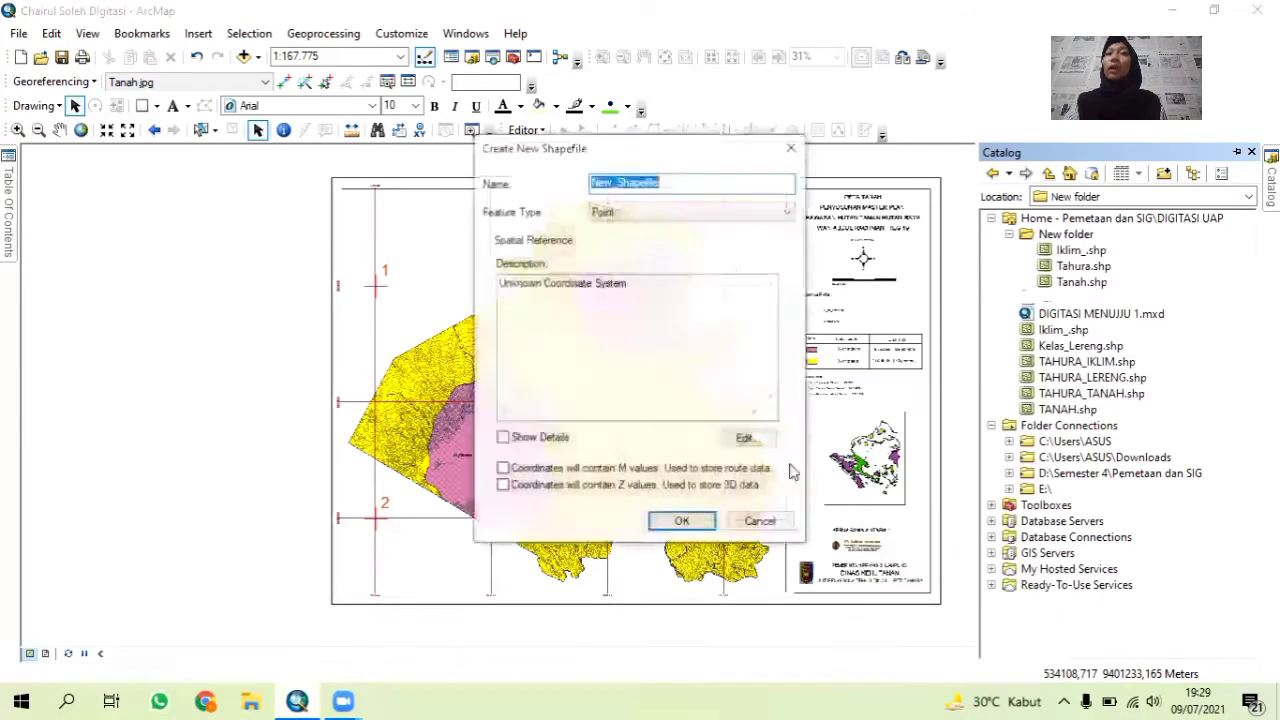
# Name the new shapefile Batas Tahura and set its feature type to Polygon.
pyautogui.write('Bla')
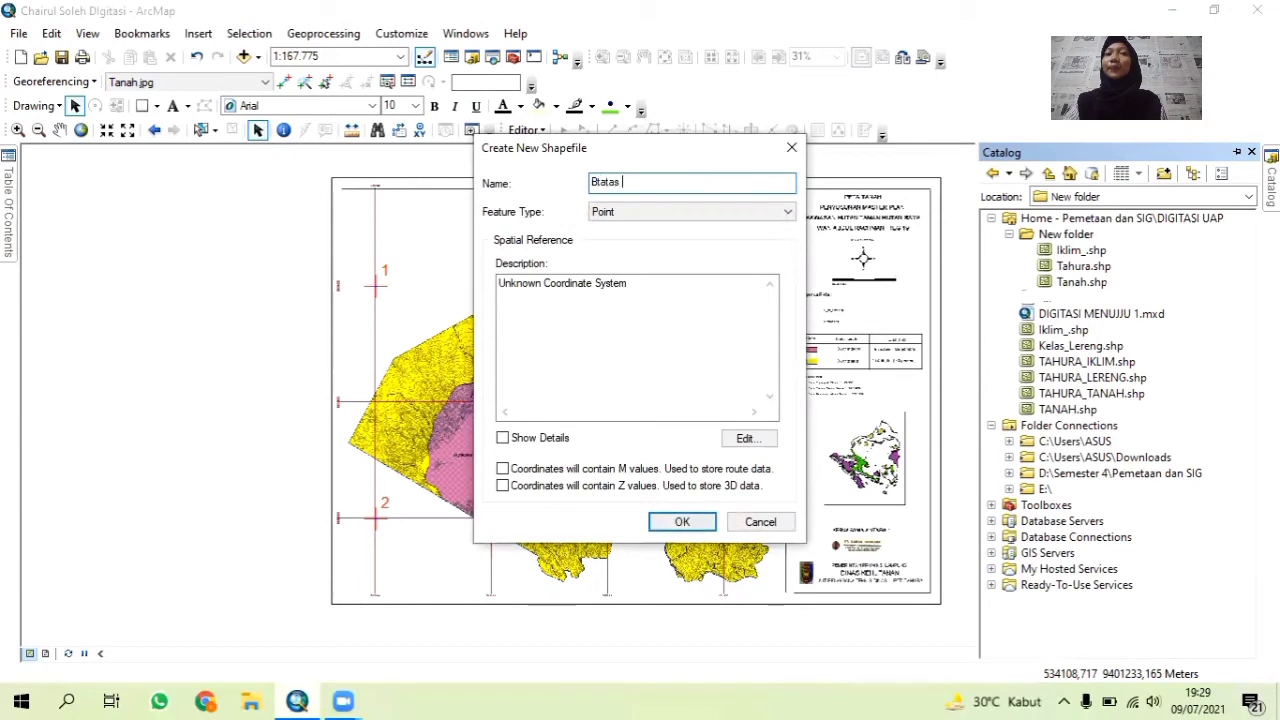
pyautogui.press('BackSpace')
pyautogui.press('BackSpace')
pyautogui.press('BackSpace')
pyautogui.press('BackSpace')
pyautogui.press('BackSpace')
pyautogui.press('BackSpace')
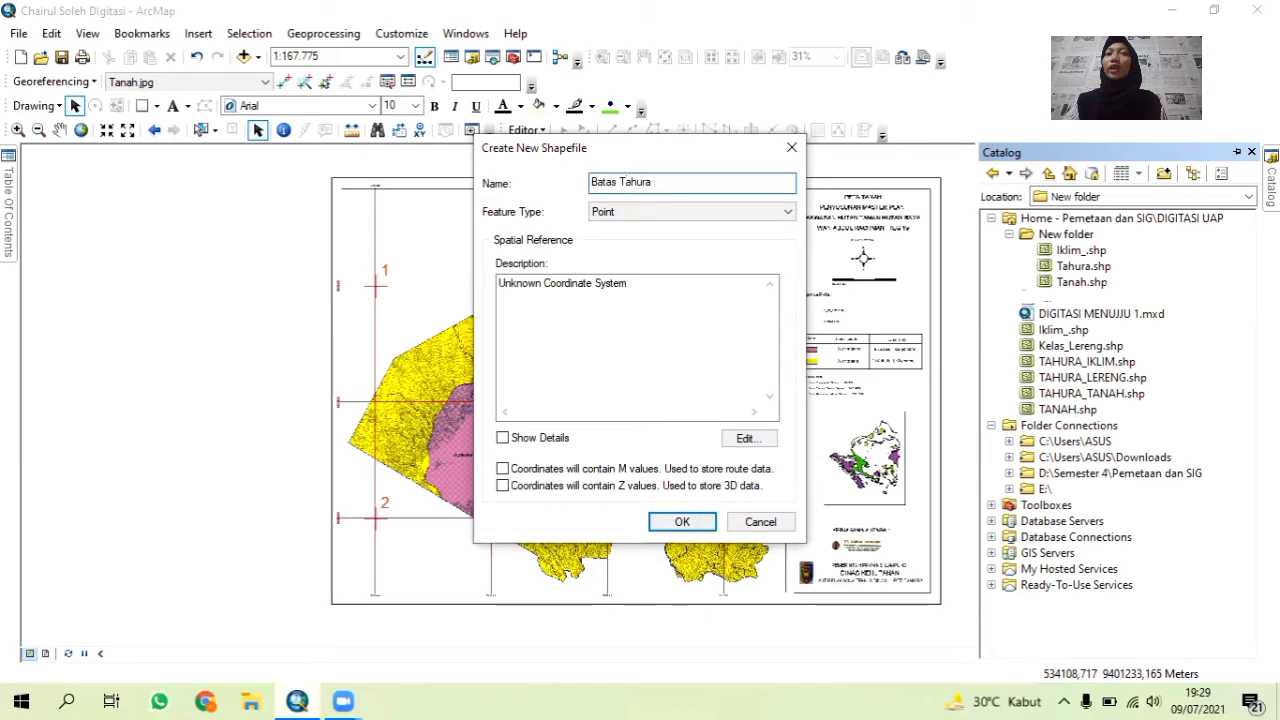
pyautogui.click(640, 214)
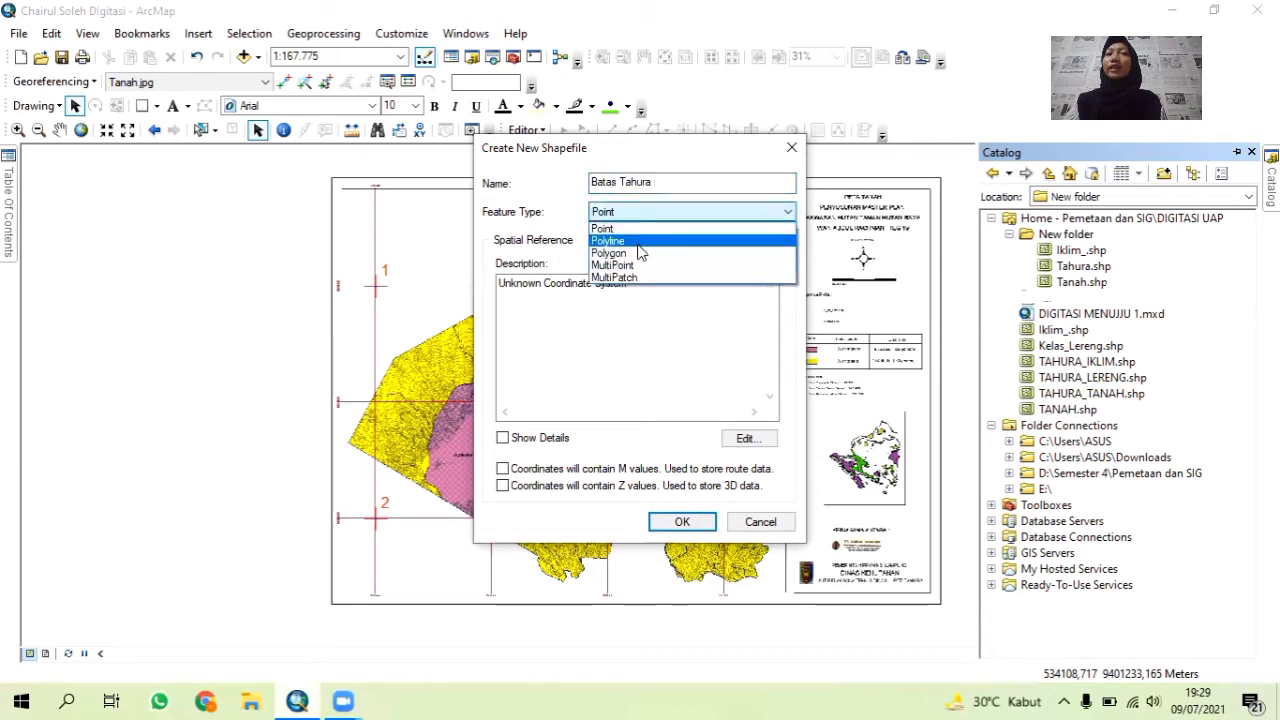
pyautogui.click(645, 258)
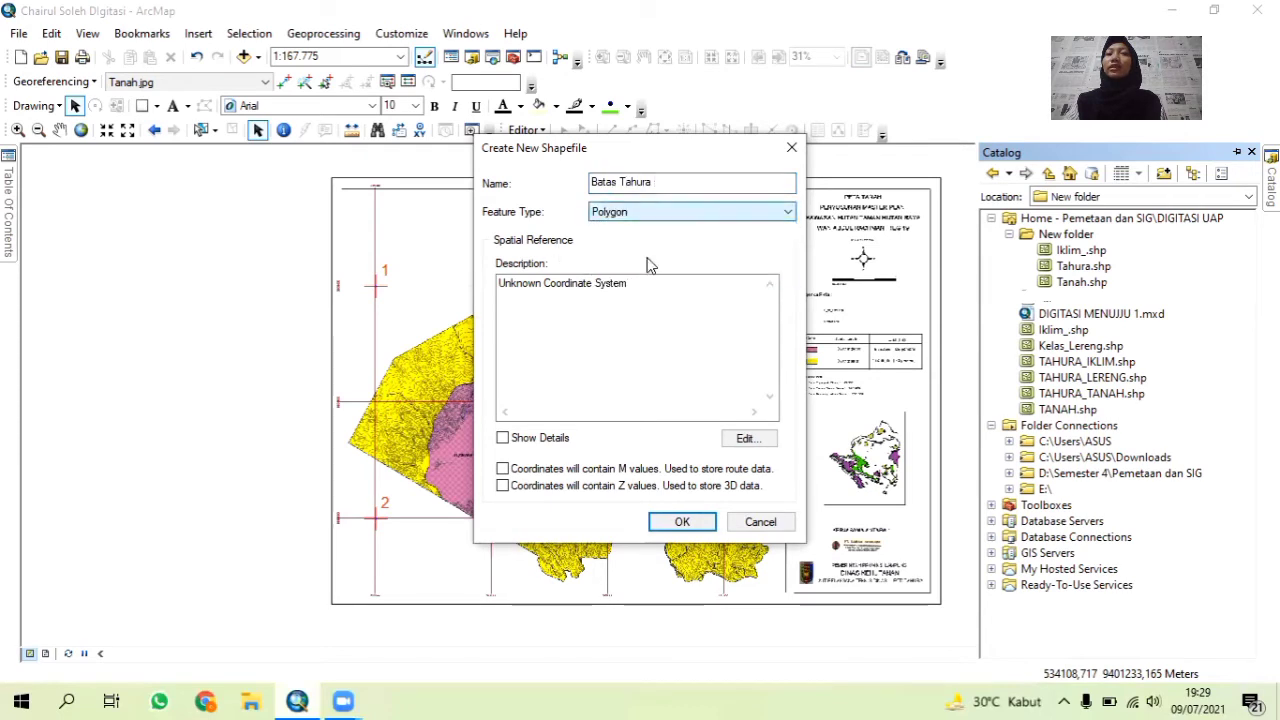
# Assign the WGS 1984 UTM Zone 48S coordinate system to the Batas Tahura shapefile and create it.
pyautogui.click(757, 442)
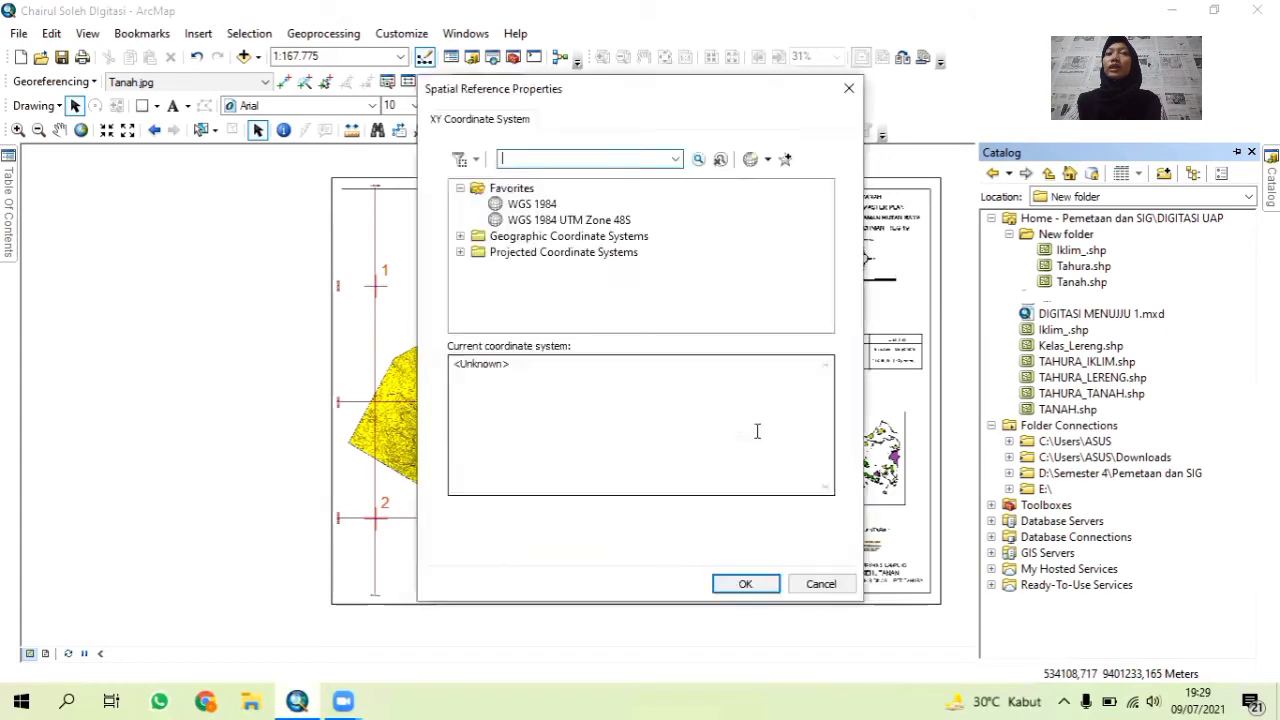
pyautogui.click(588, 218)
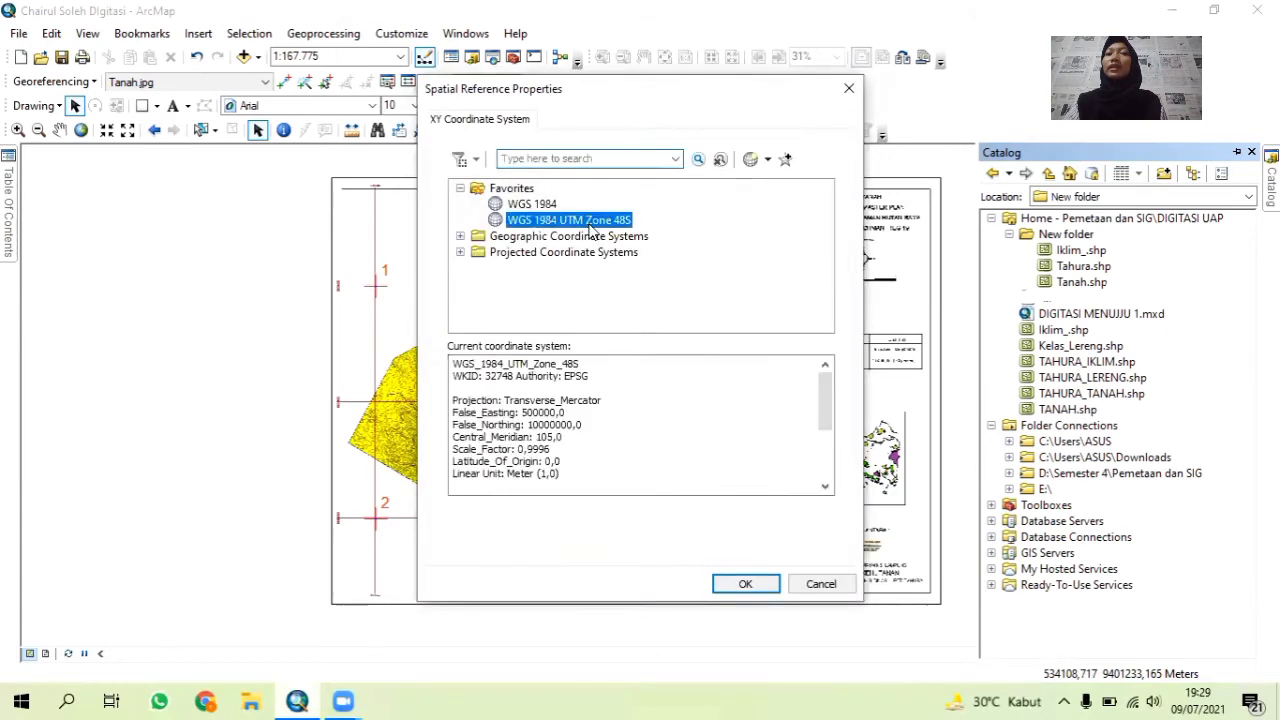
pyautogui.click(746, 584)
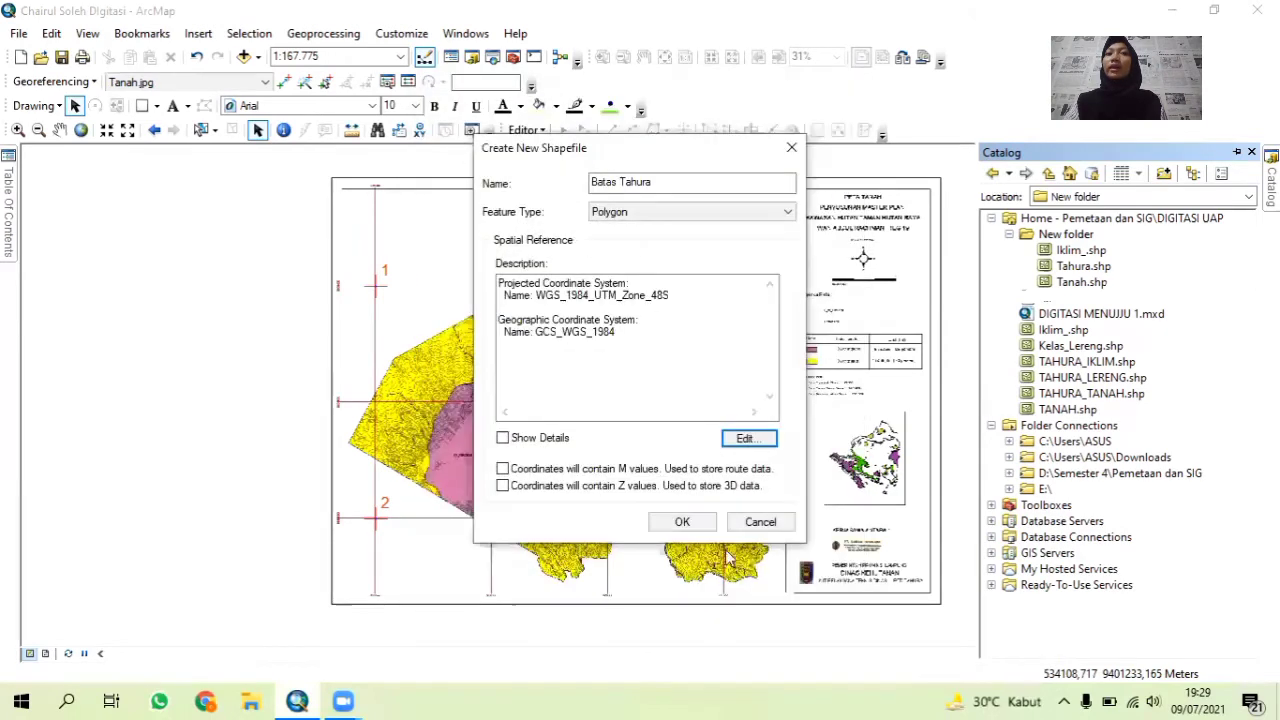
pyautogui.click(682, 522)
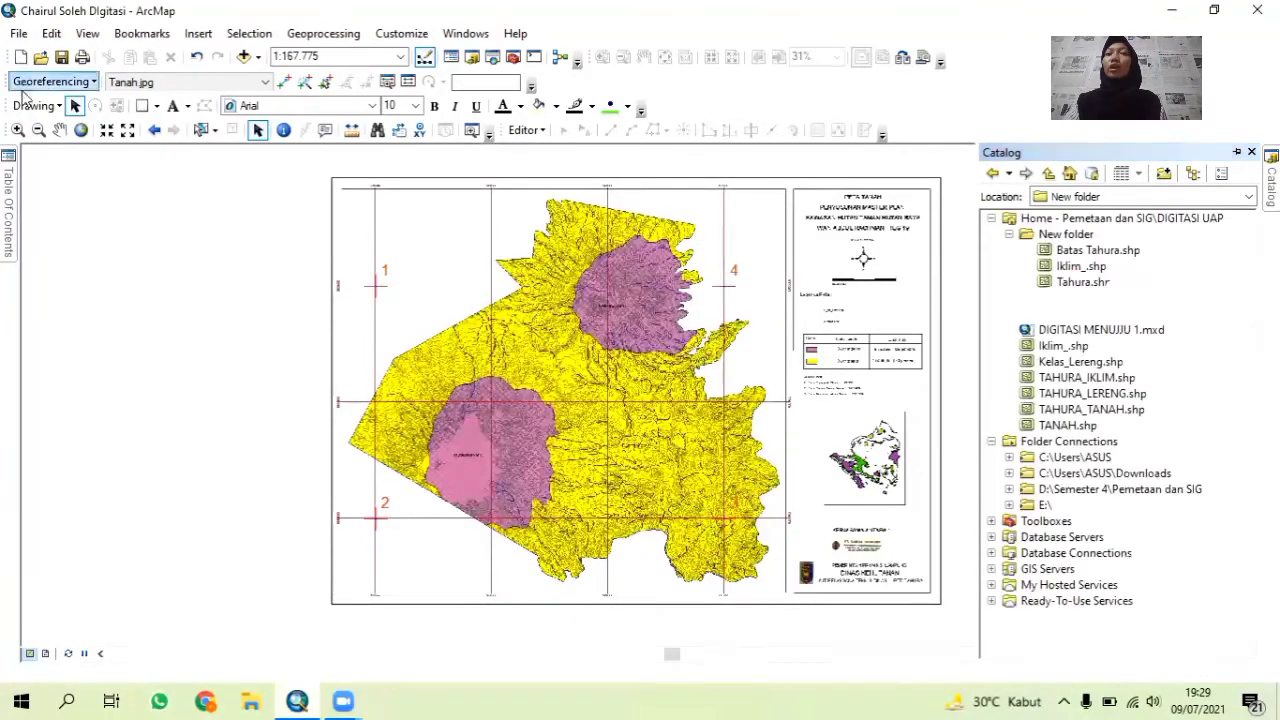
# Start an edit session on the Batas Tahura layer.
pyautogui.moveTo(18, 222)
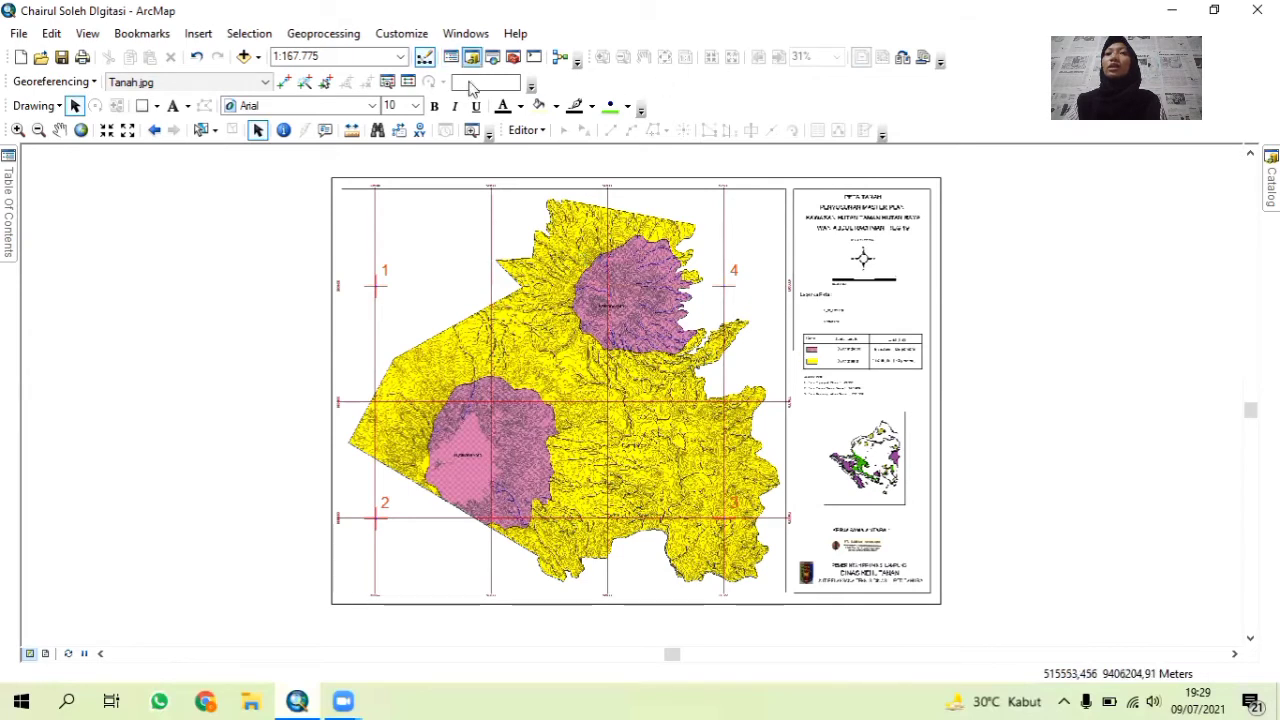
pyautogui.click(525, 130)
pyautogui.click(551, 150)
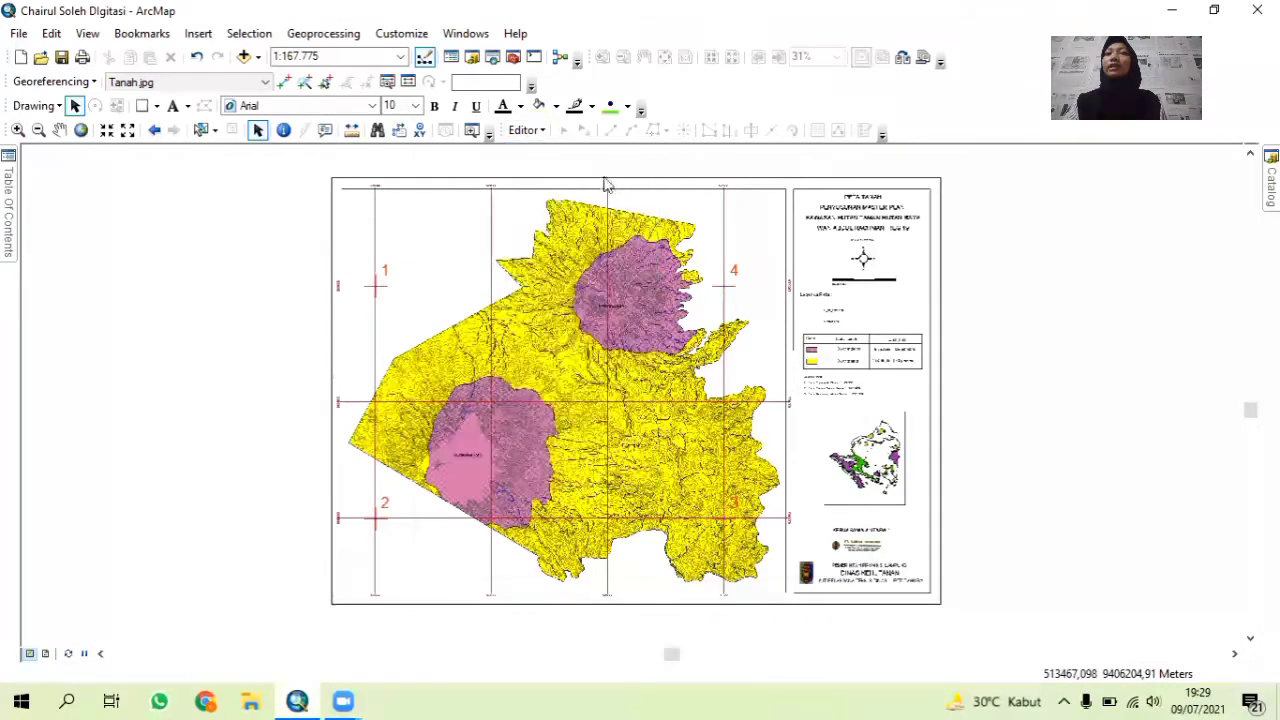
pyautogui.click(473, 189)
pyautogui.click(736, 548)
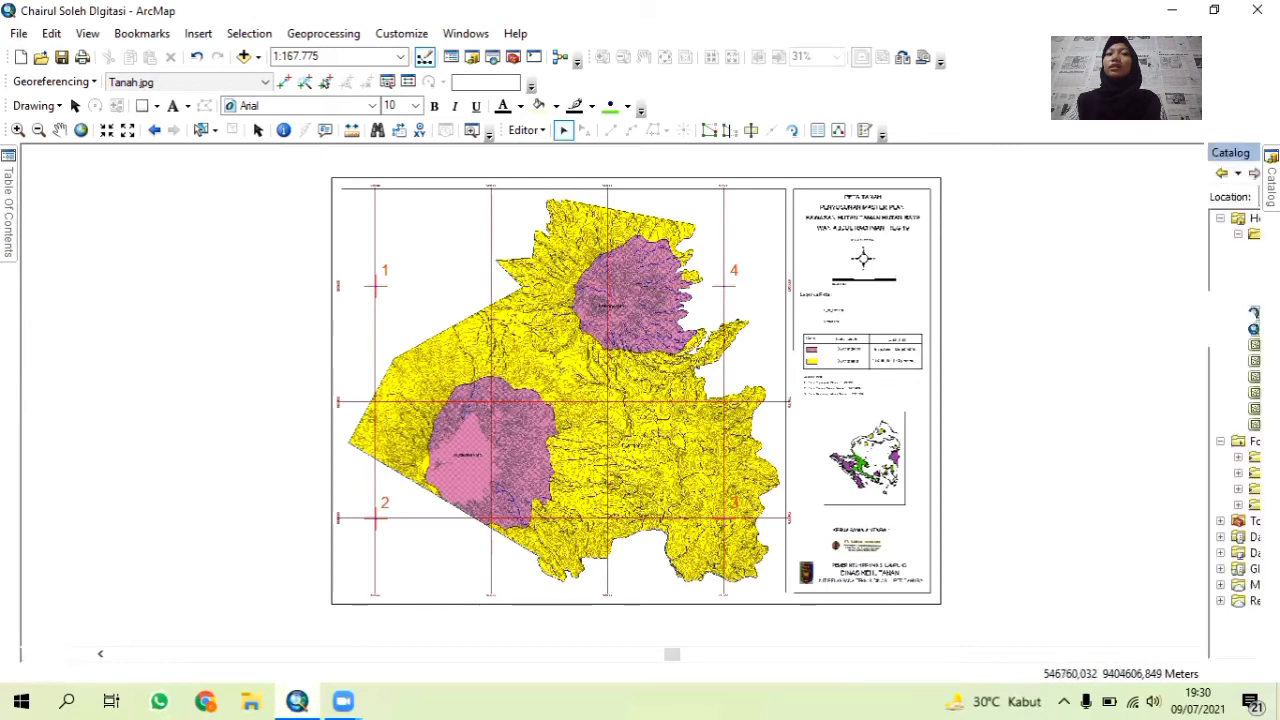
# Show the feature templates, close the catalog, and choose the Batas Tahura template with the Polygon construction tool.
pyautogui.click(1271, 186)
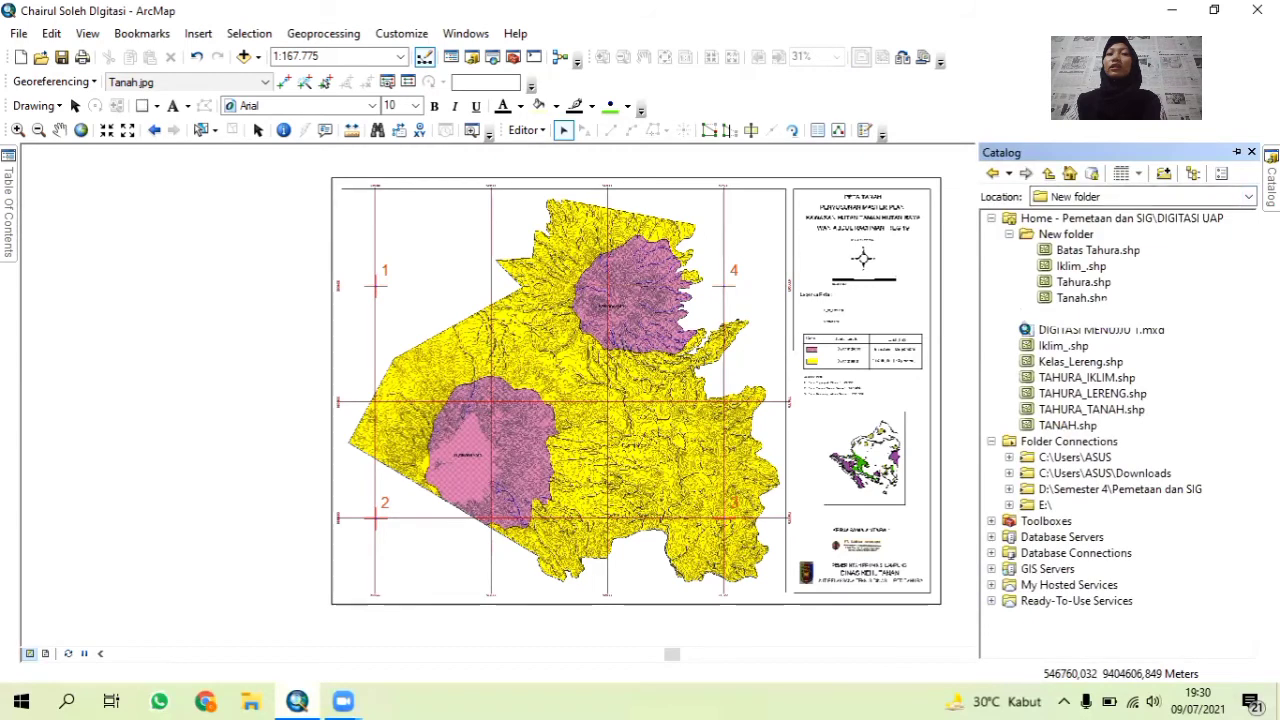
pyautogui.click(863, 131)
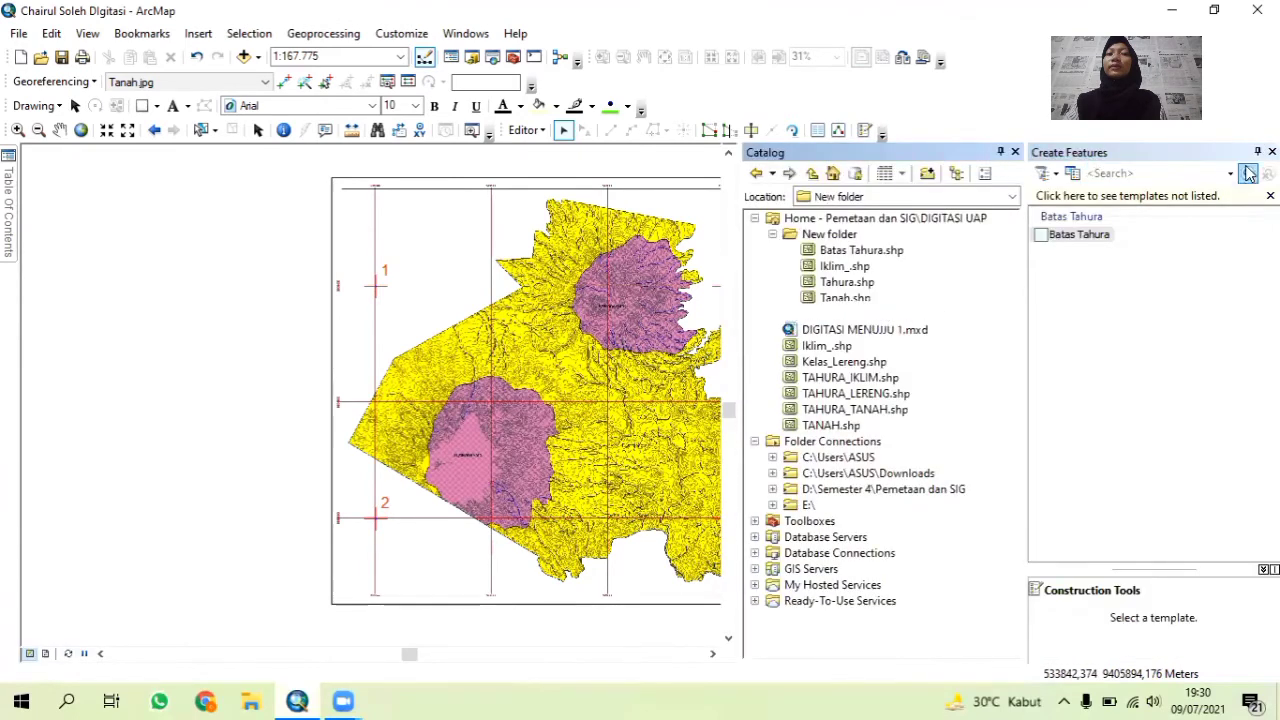
pyautogui.click(1015, 153)
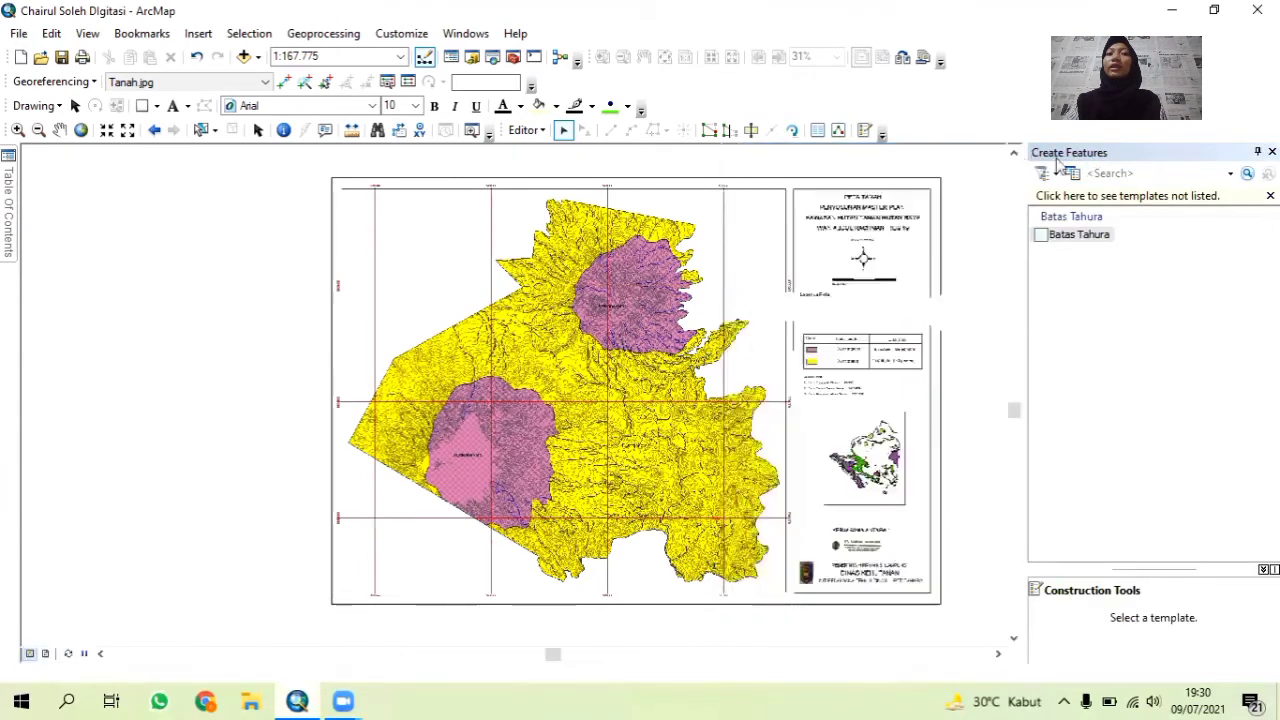
pyautogui.click(1062, 236)
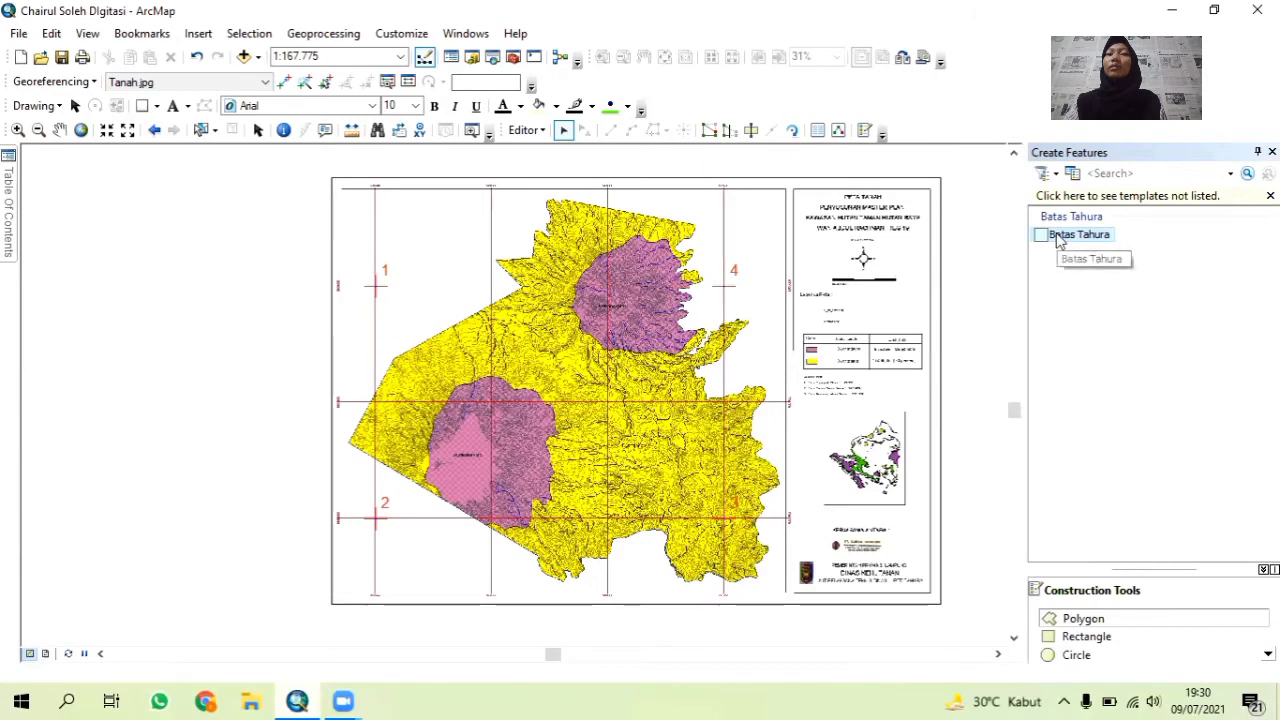
pyautogui.click(1100, 619)
# Digitize the first Batas Tahura polygon vertices from the soil map's western corner along its northwestern boundary.
pyautogui.scroll(2, 563, 380)
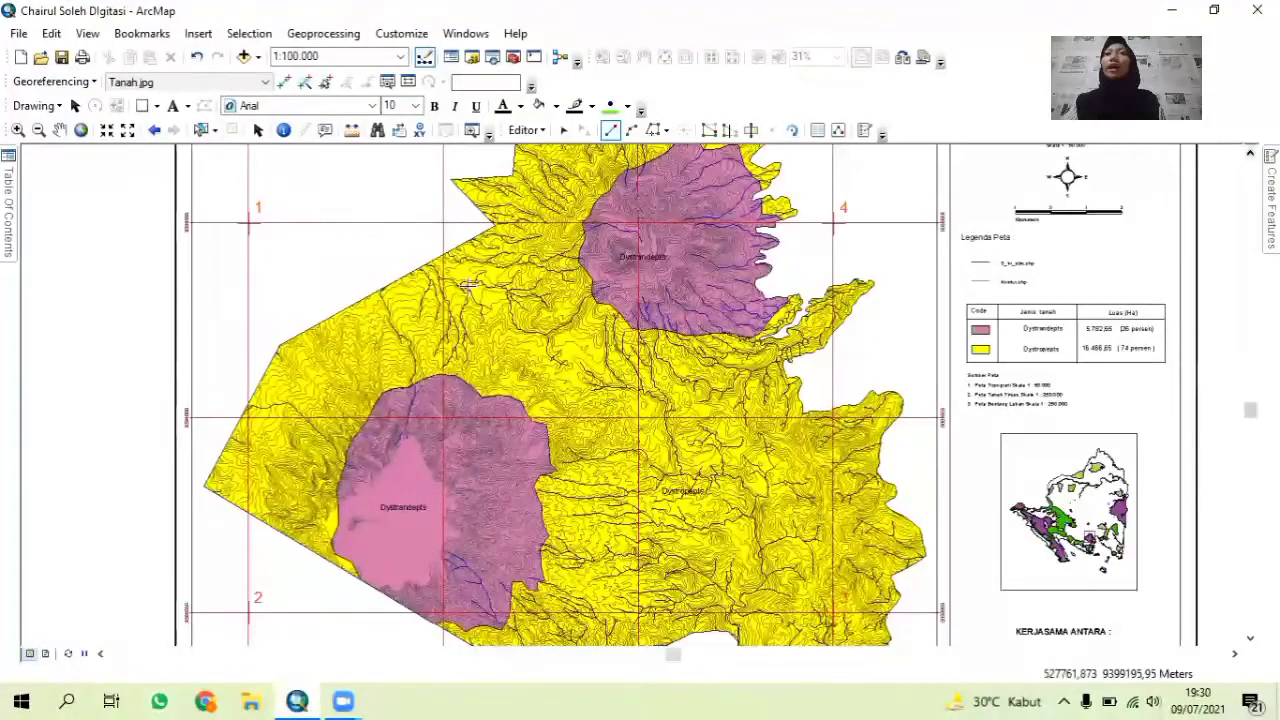
pyautogui.scroll(1, 226, 455)
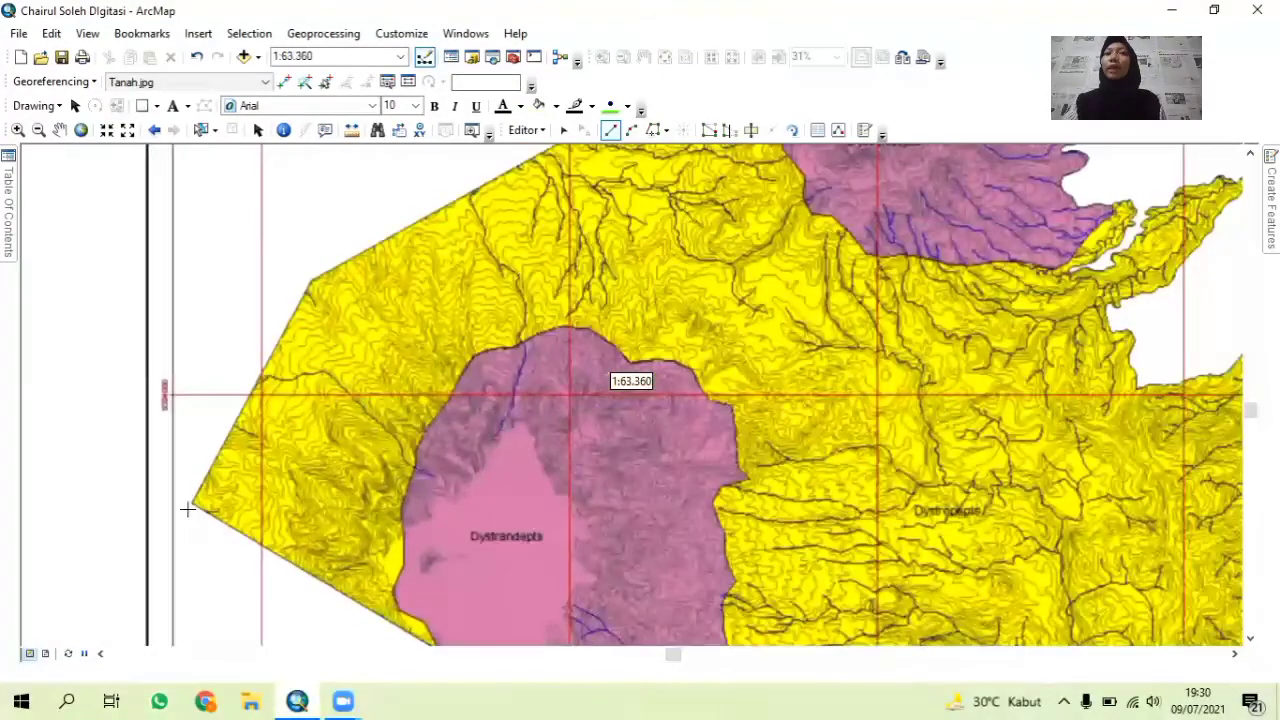
pyautogui.scroll(1, 189, 506)
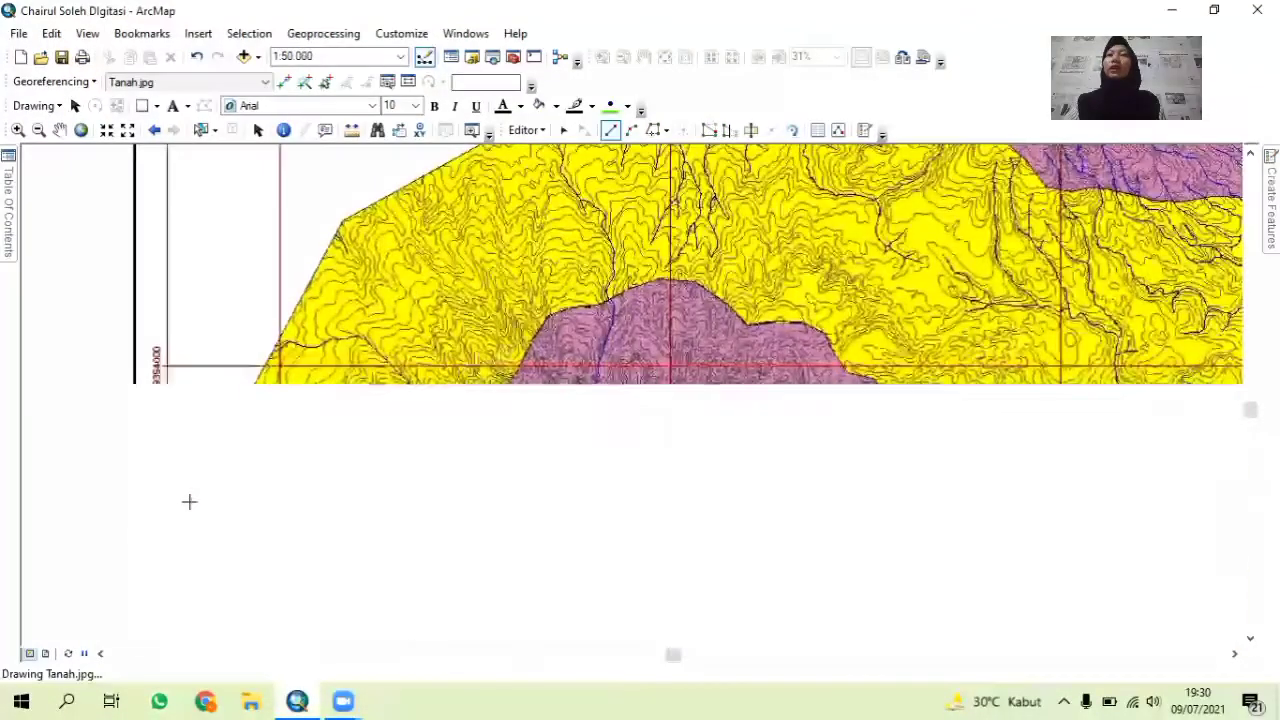
pyautogui.click(191, 501)
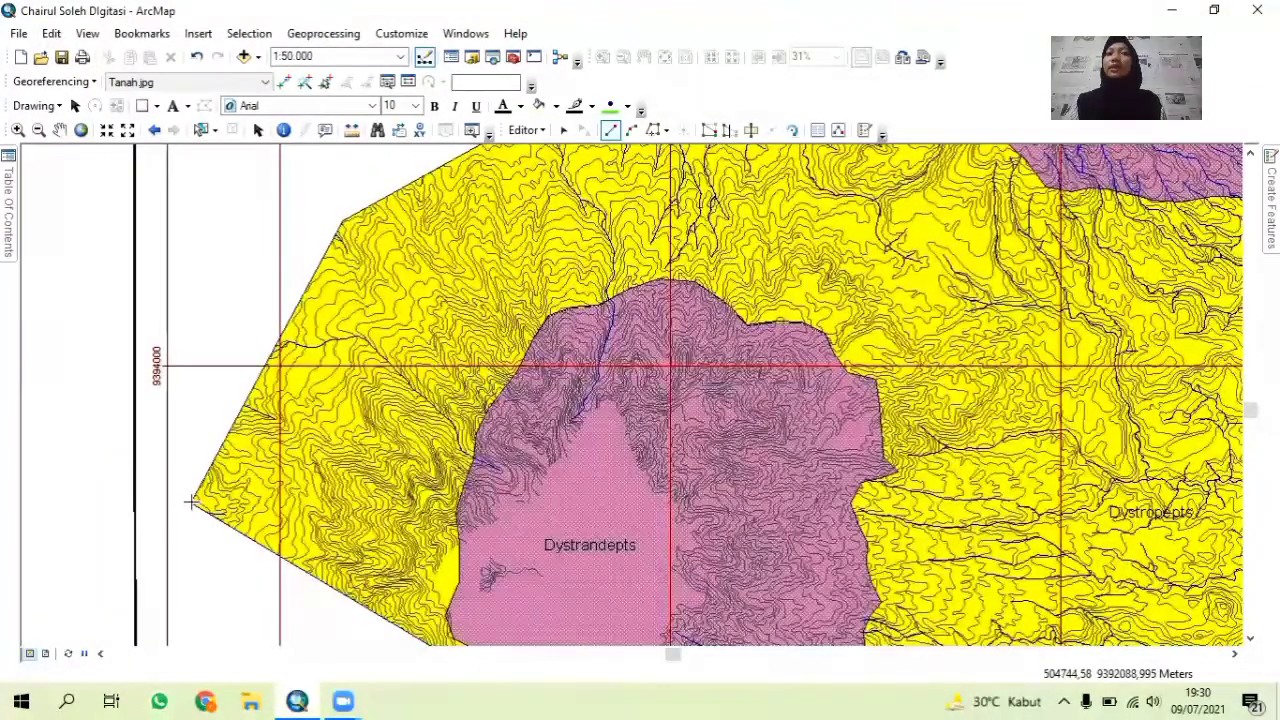
pyautogui.click(301, 295)
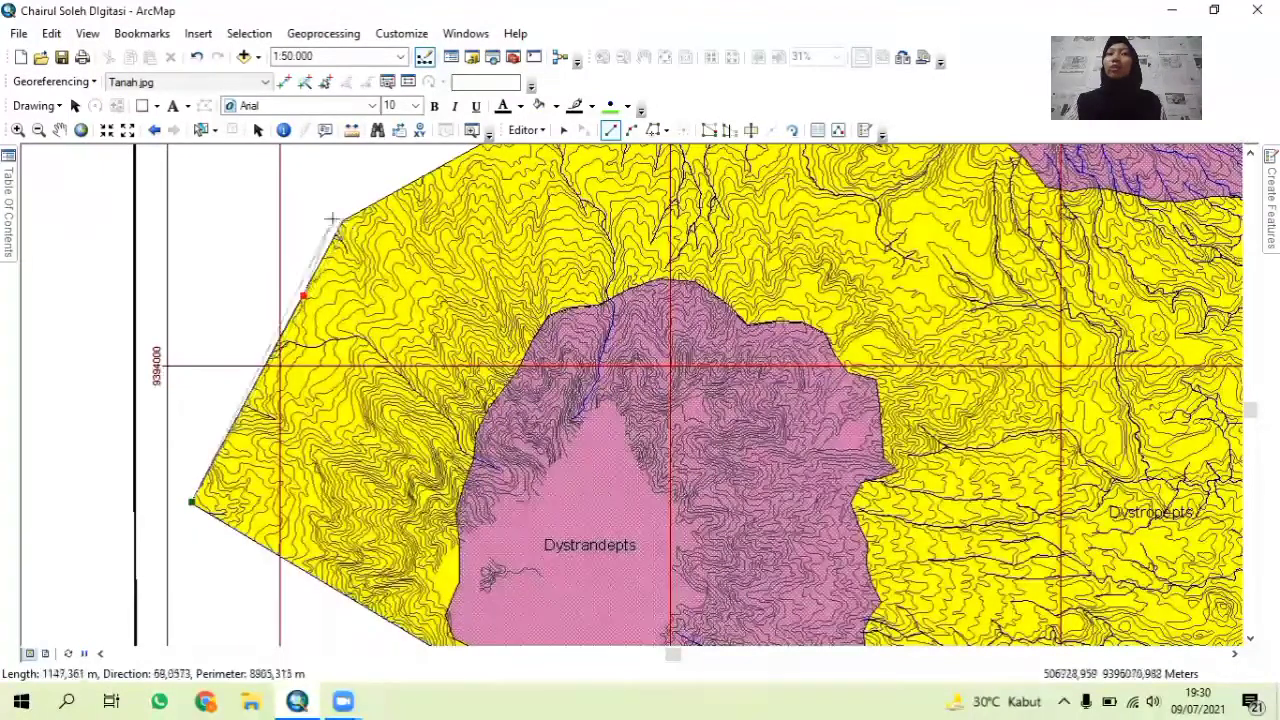
pyautogui.click(340, 221)
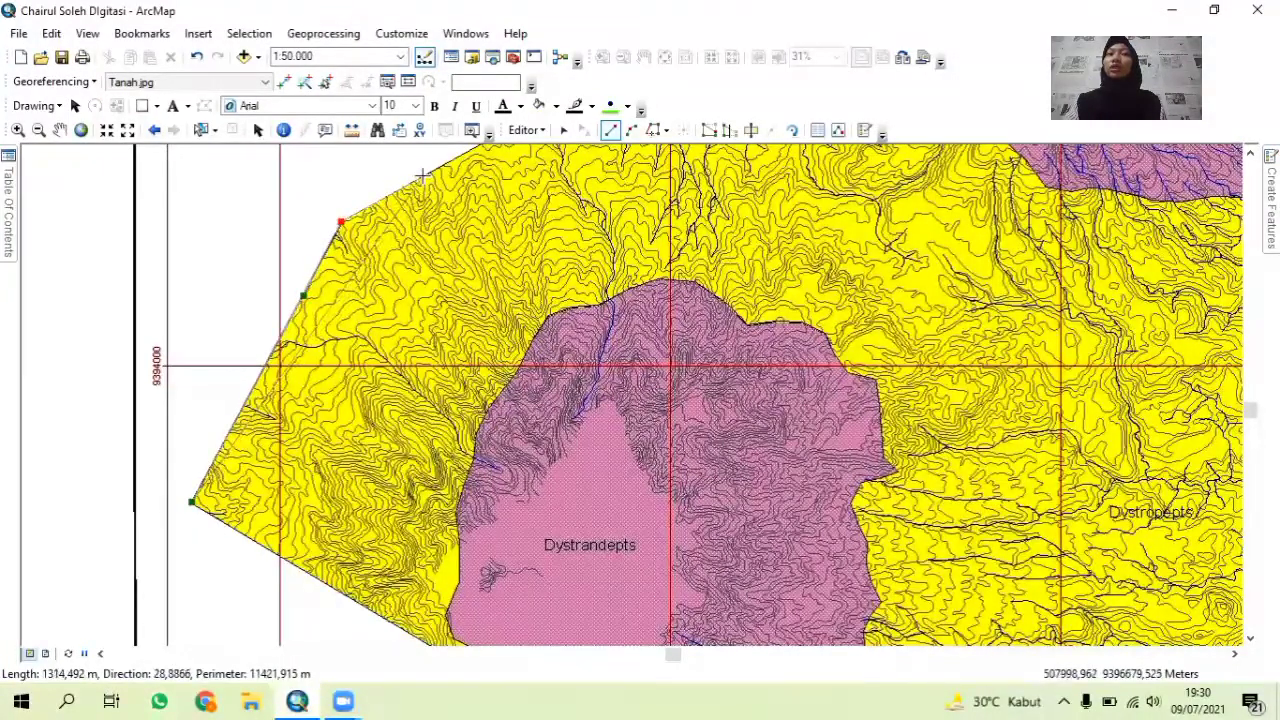
pyautogui.click(422, 177)
pyautogui.click(447, 162)
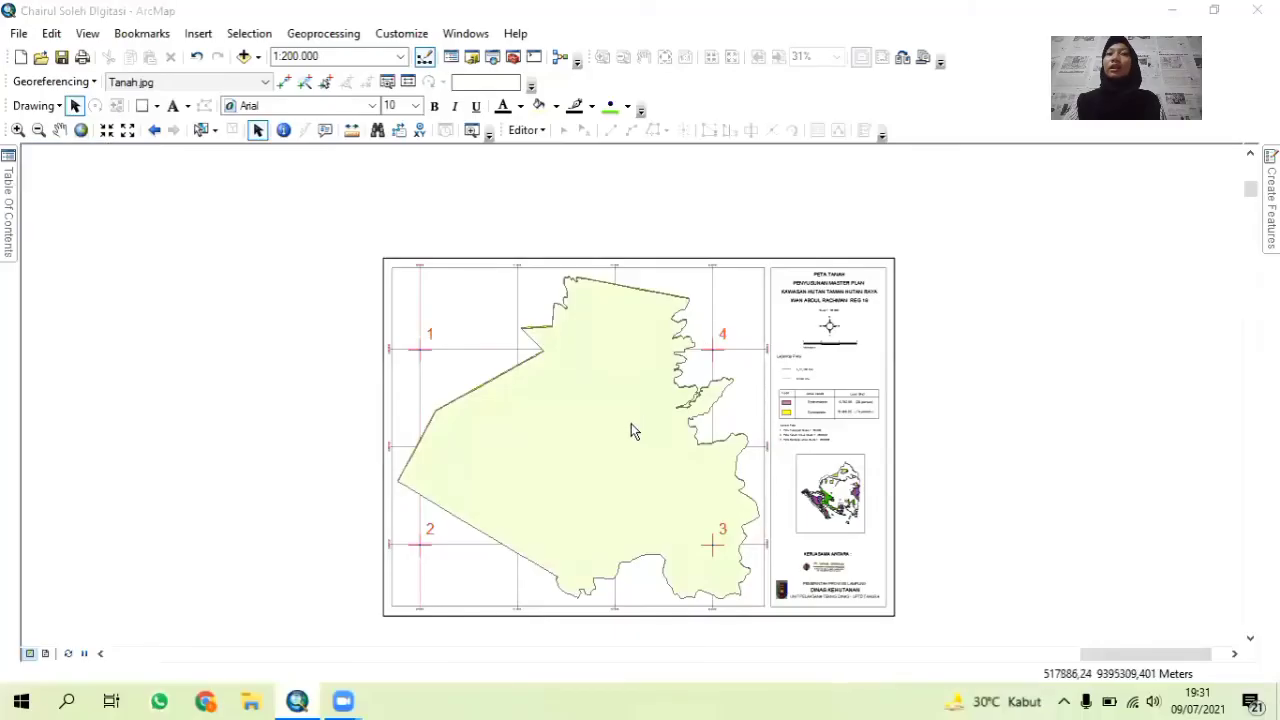
# Export all TAHURA_TANAH features as the shapefile Tanah in New folder, replacing the existing file, and add it to the map.
pyautogui.moveTo(10, 212)
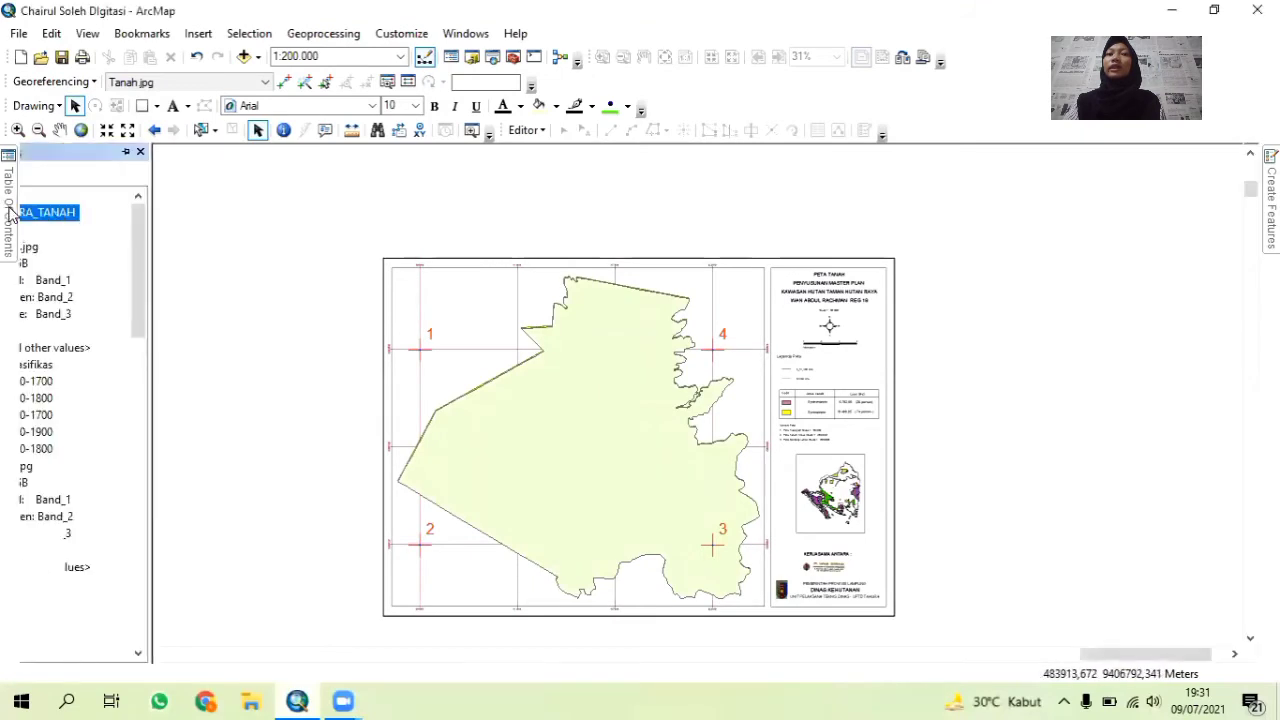
pyautogui.rightClick(100, 218)
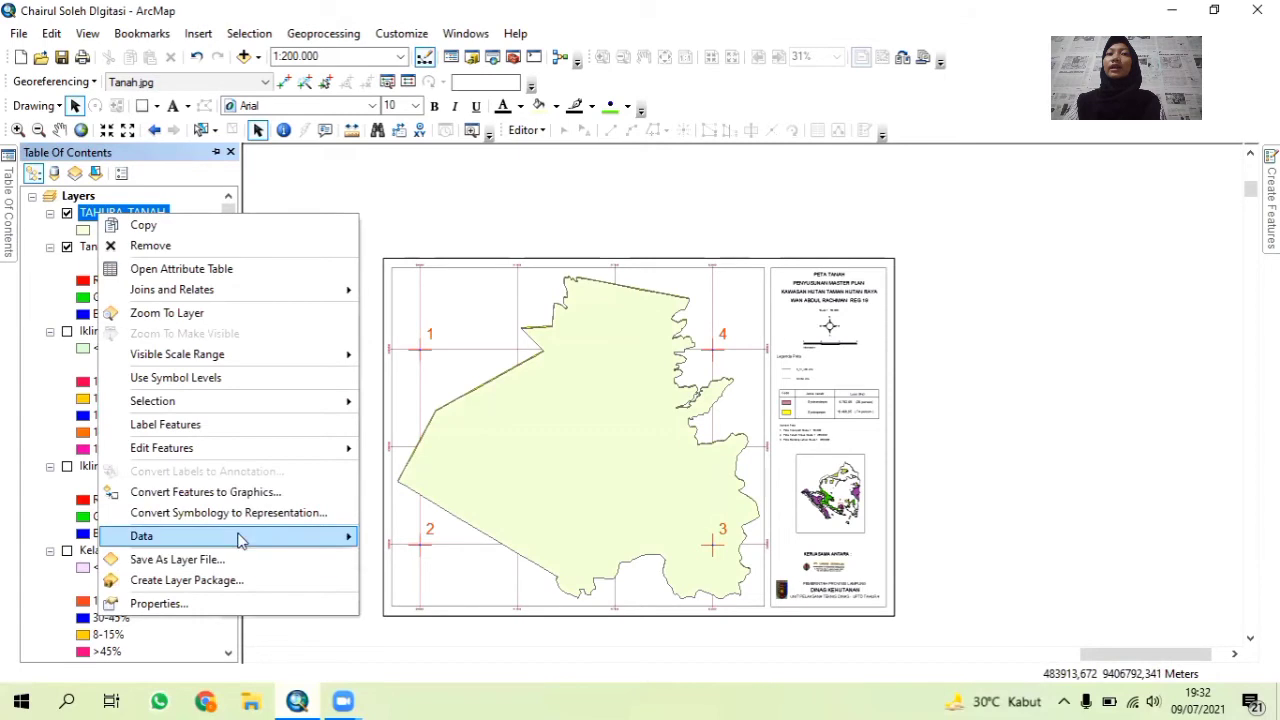
pyautogui.moveTo(240, 537)
pyautogui.click(422, 559)
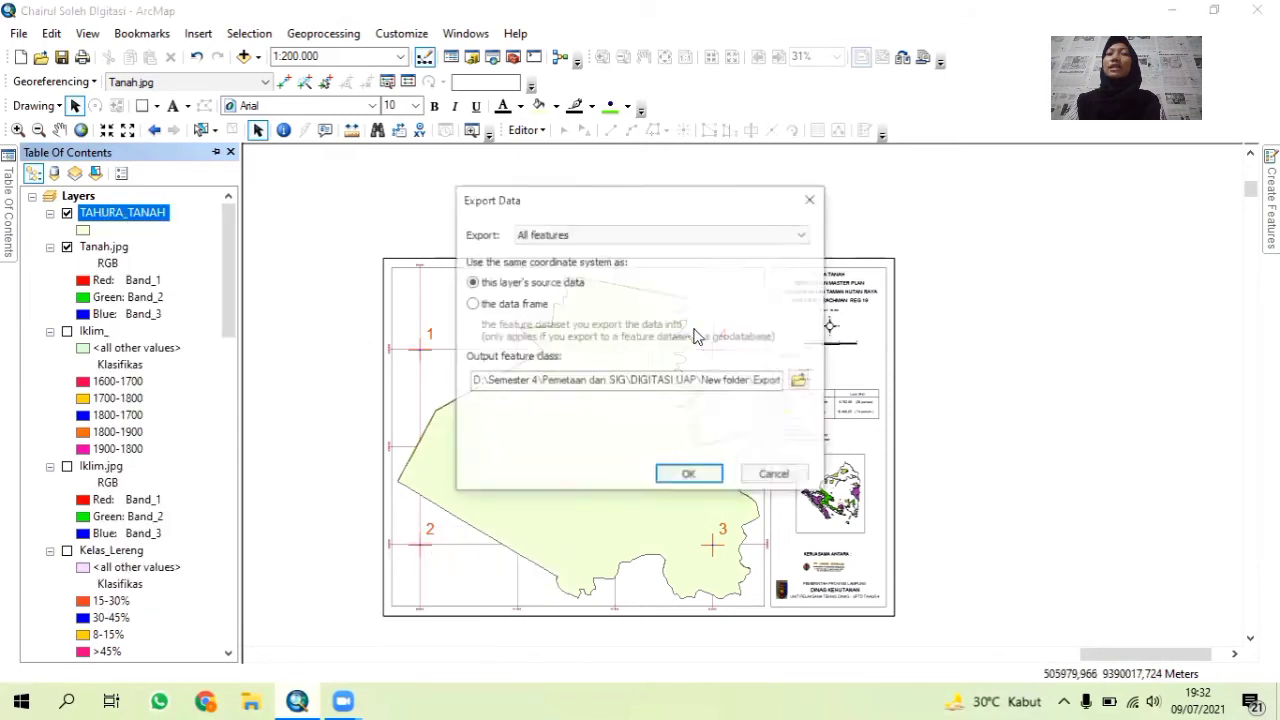
pyautogui.click(698, 386)
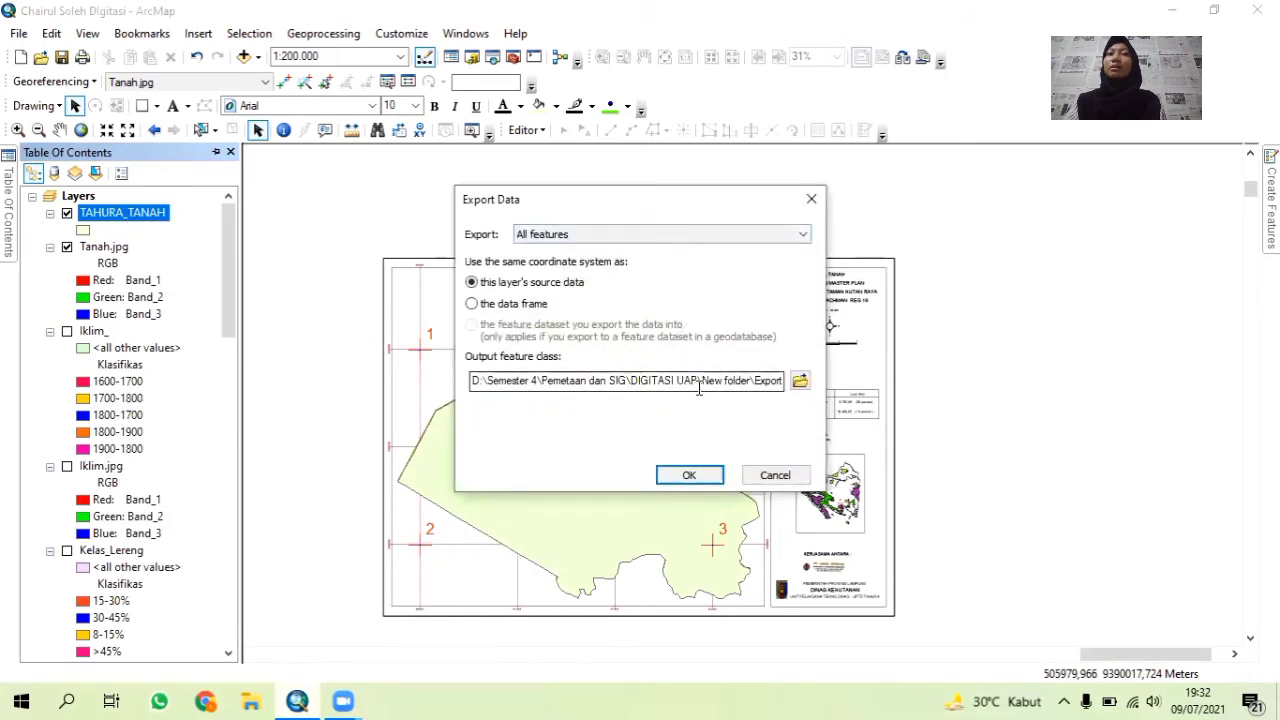
pyautogui.click(800, 381)
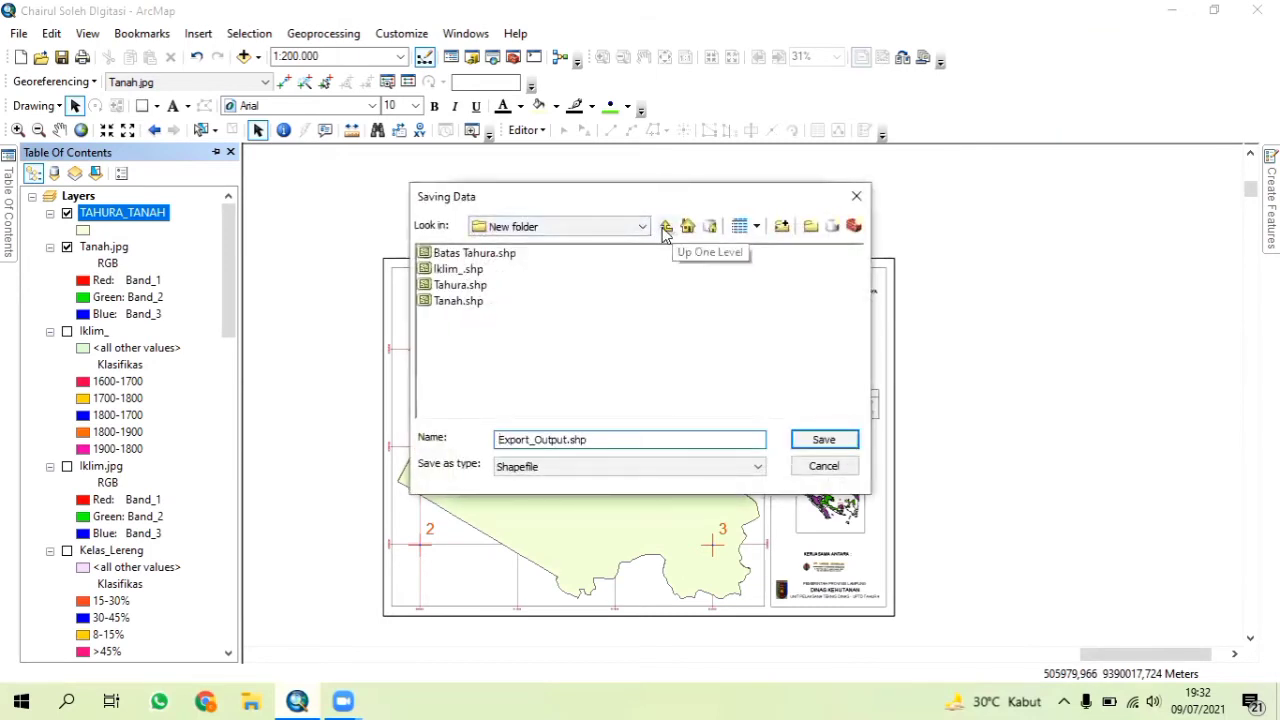
pyautogui.moveTo(609, 444); pyautogui.dragTo(472, 438)
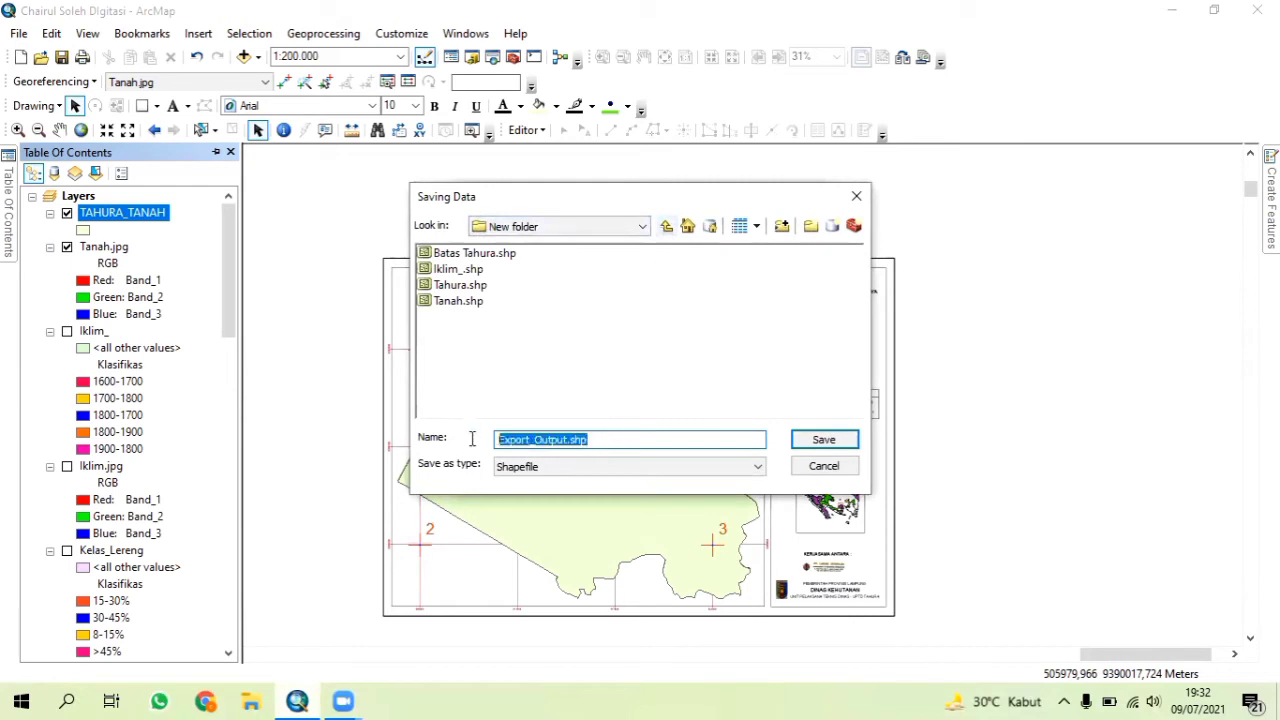
pyautogui.press('BackSpace')
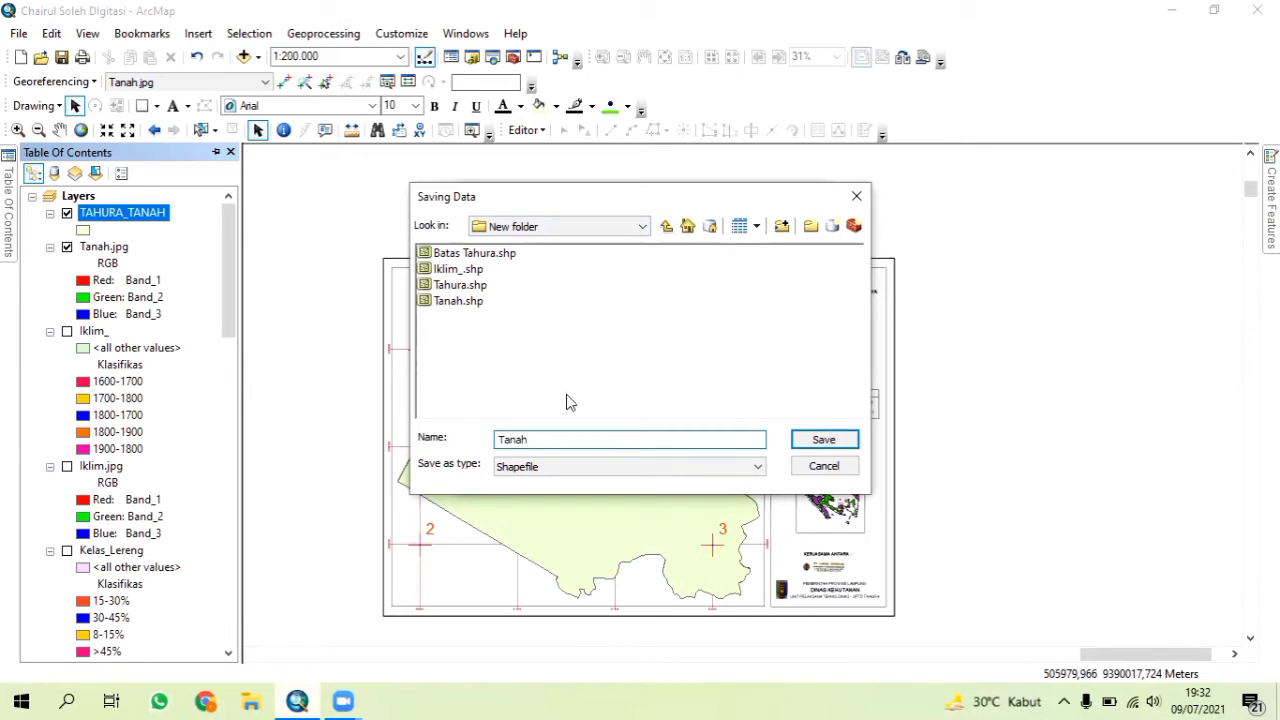
pyautogui.click(845, 444)
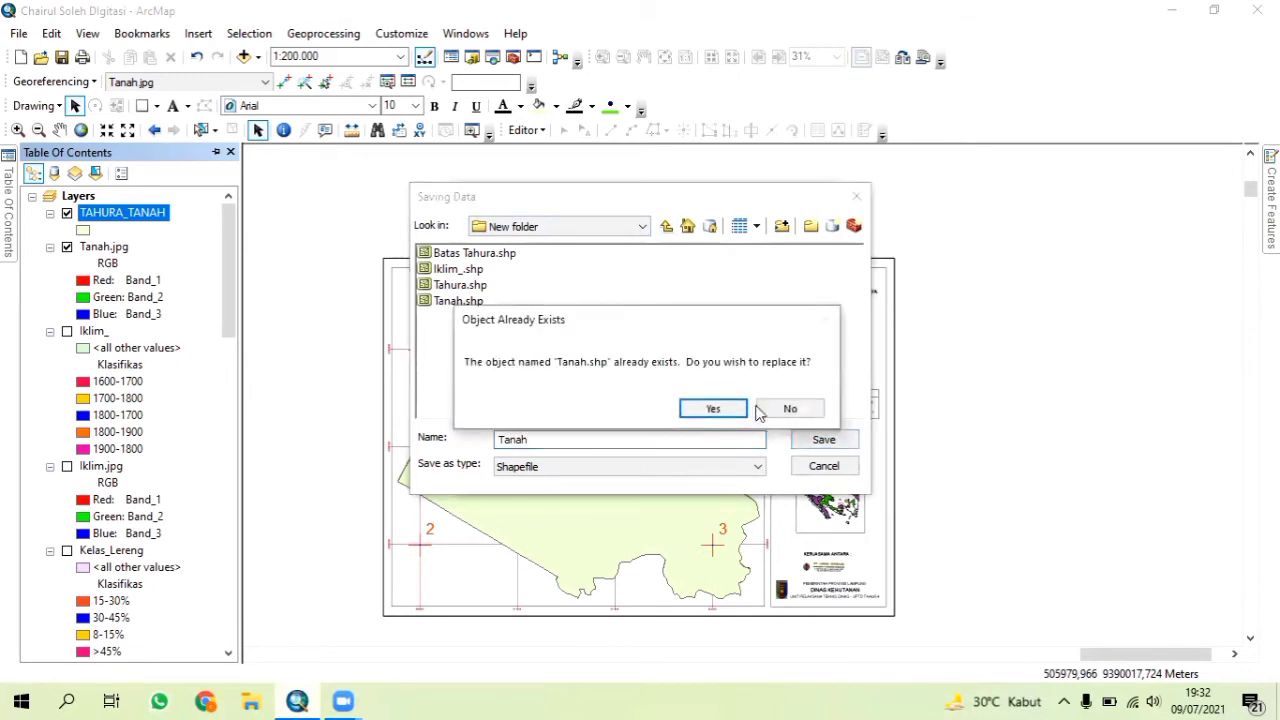
pyautogui.click(716, 408)
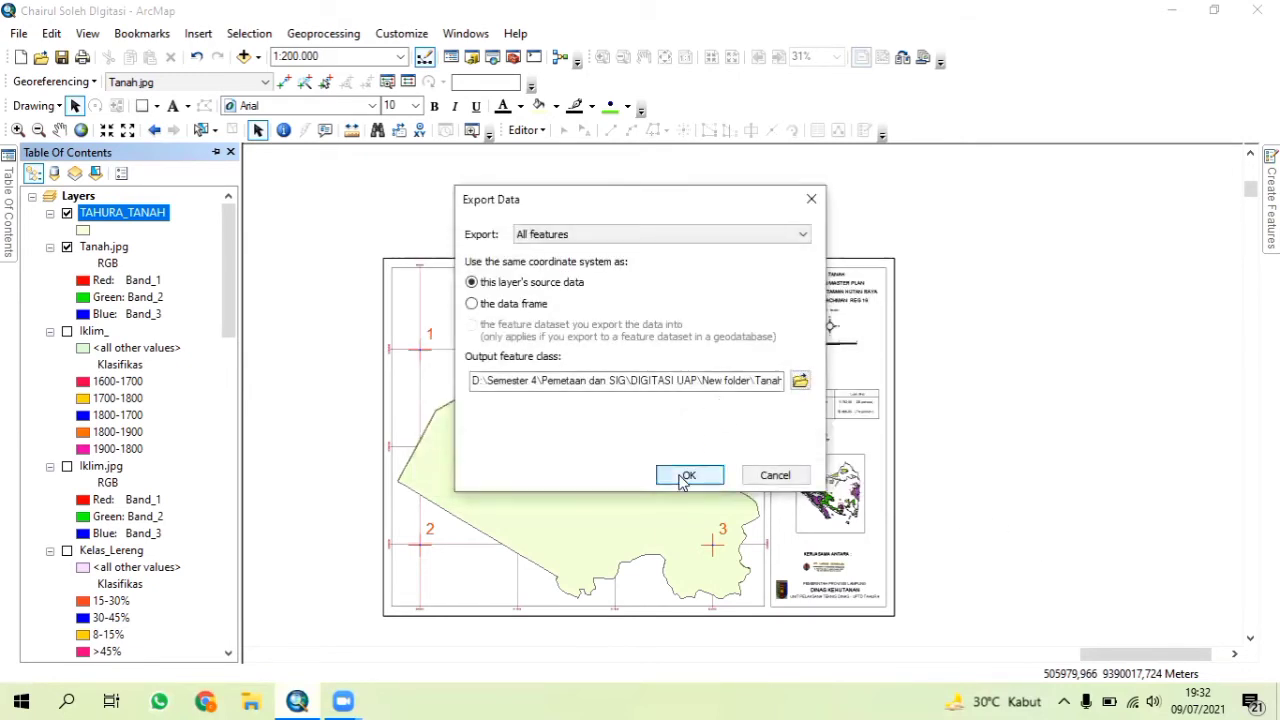
pyautogui.click(686, 476)
pyautogui.click(688, 425)
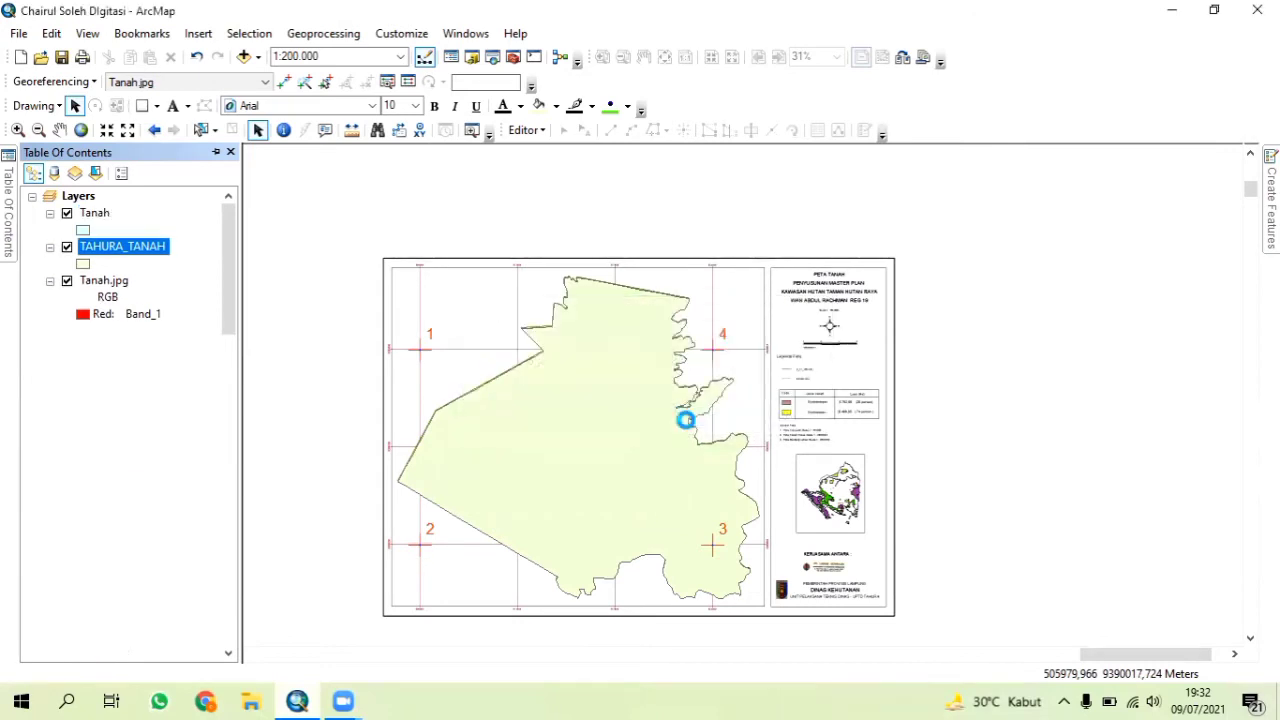
# Remove the TAHURA_TANAH layer from the data frame.
pyautogui.rightClick(112, 245)
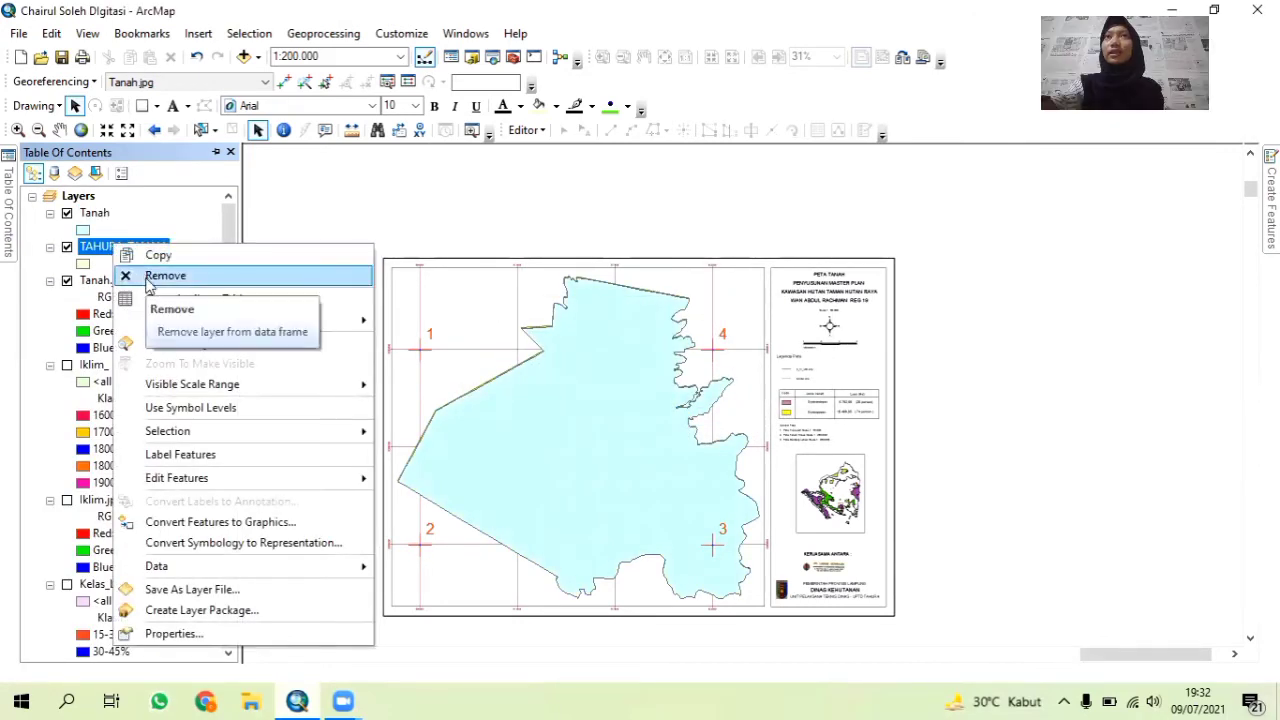
pyautogui.click(150, 277)
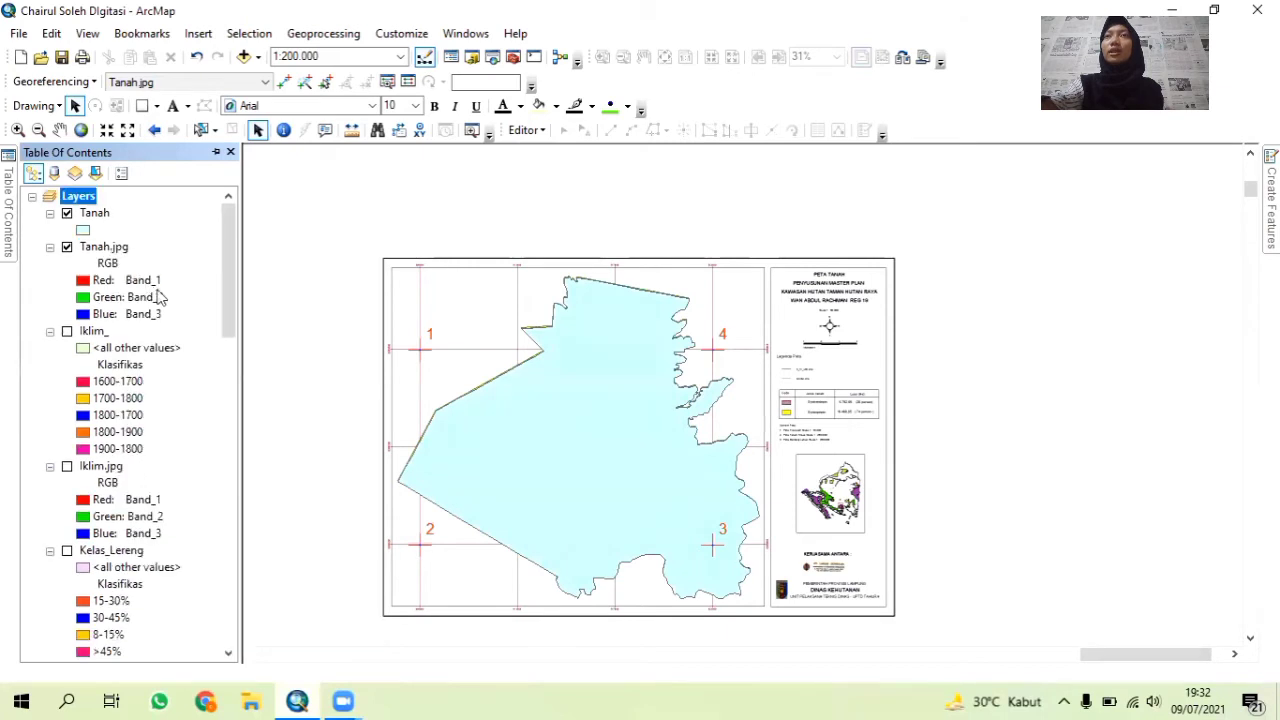
# Symbolize the Tanah layer as Hollow with an outline width of 1 and a red outline color.
pyautogui.click(96, 218)
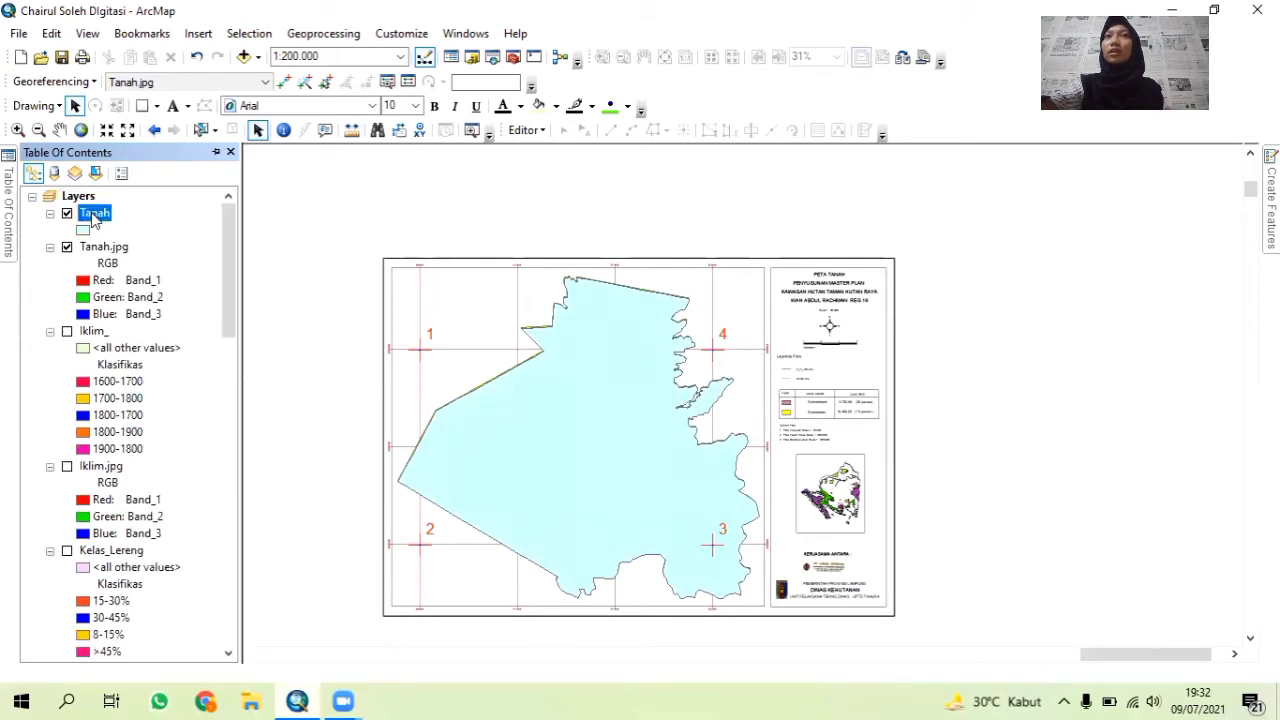
pyautogui.click(84, 231)
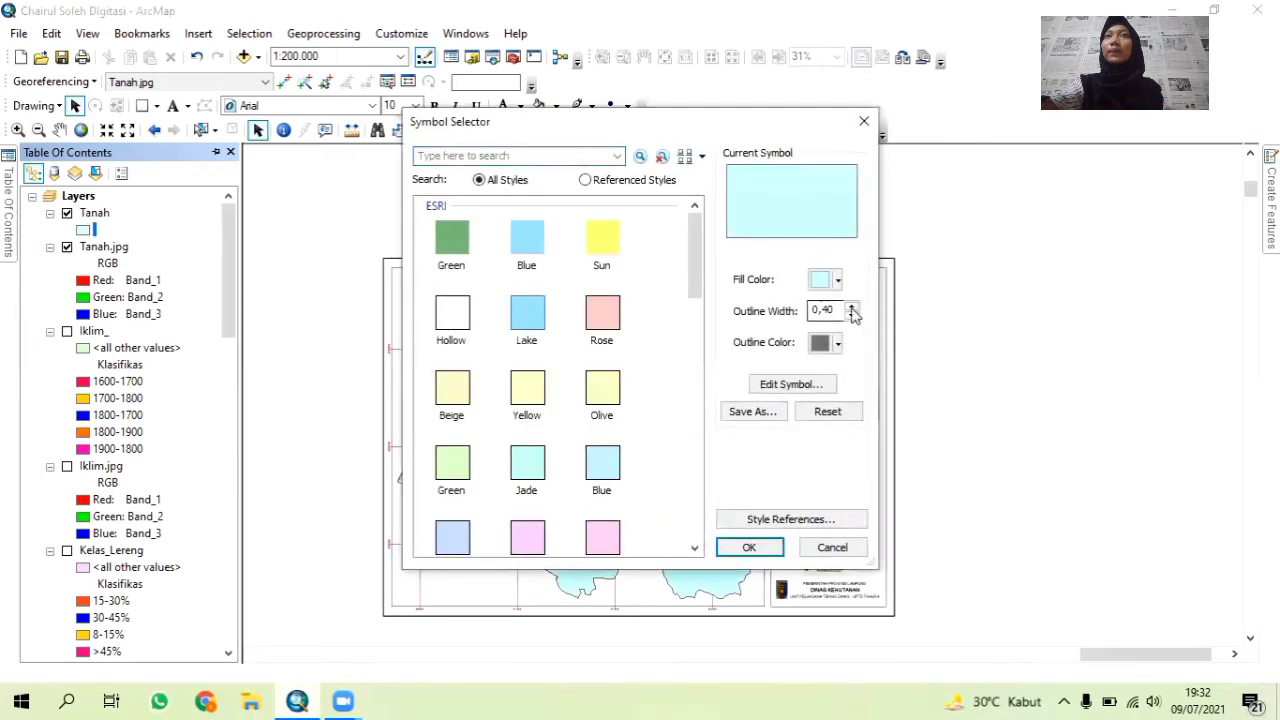
pyautogui.click(472, 325)
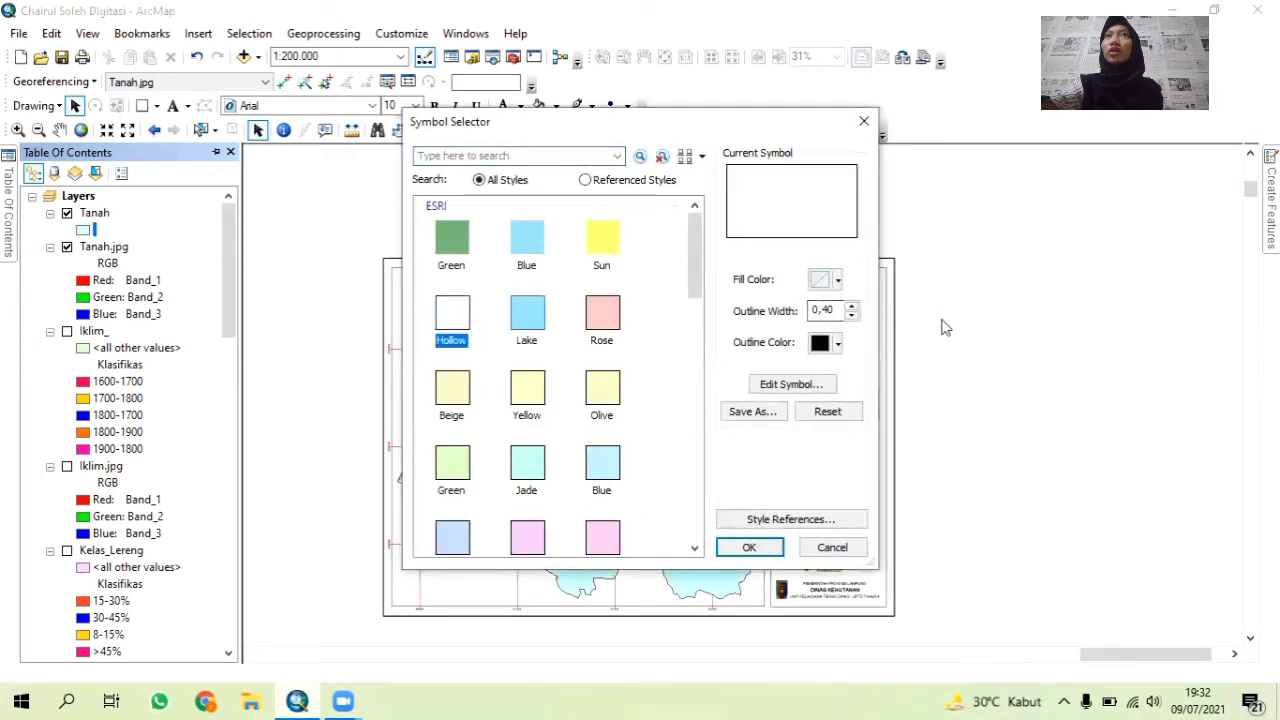
pyautogui.click(850, 307)
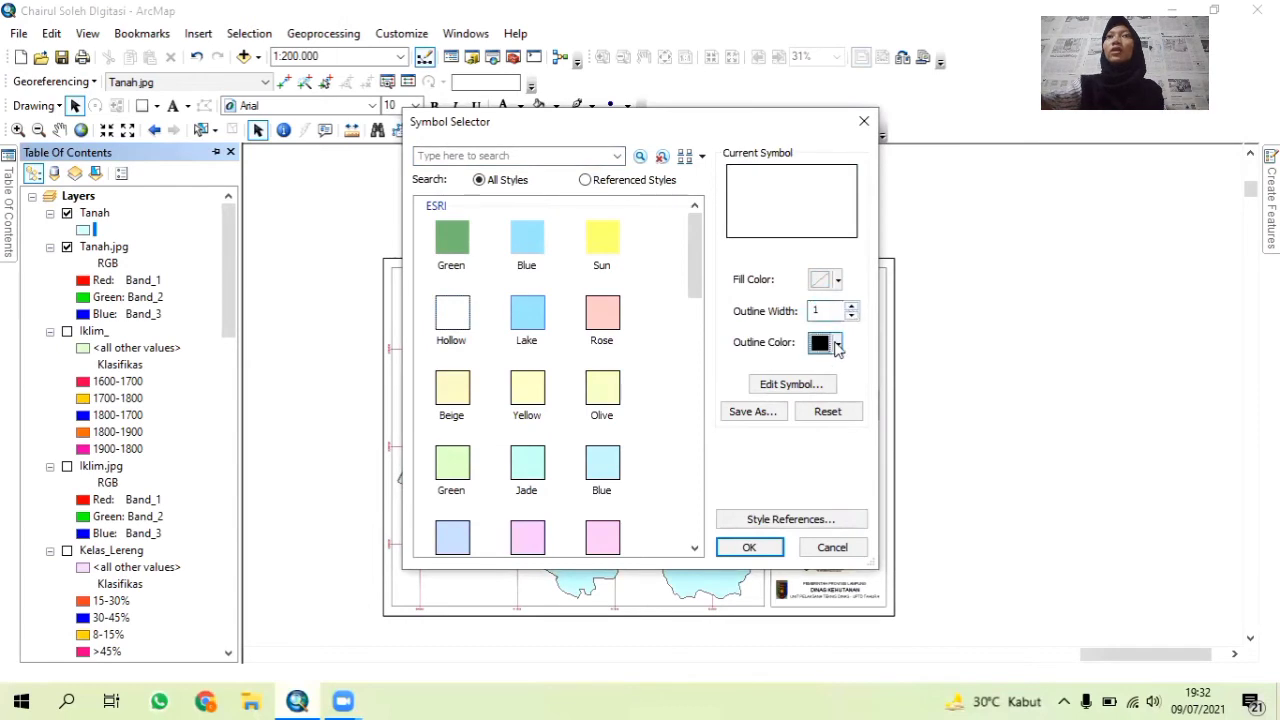
pyautogui.click(838, 343)
pyautogui.click(834, 426)
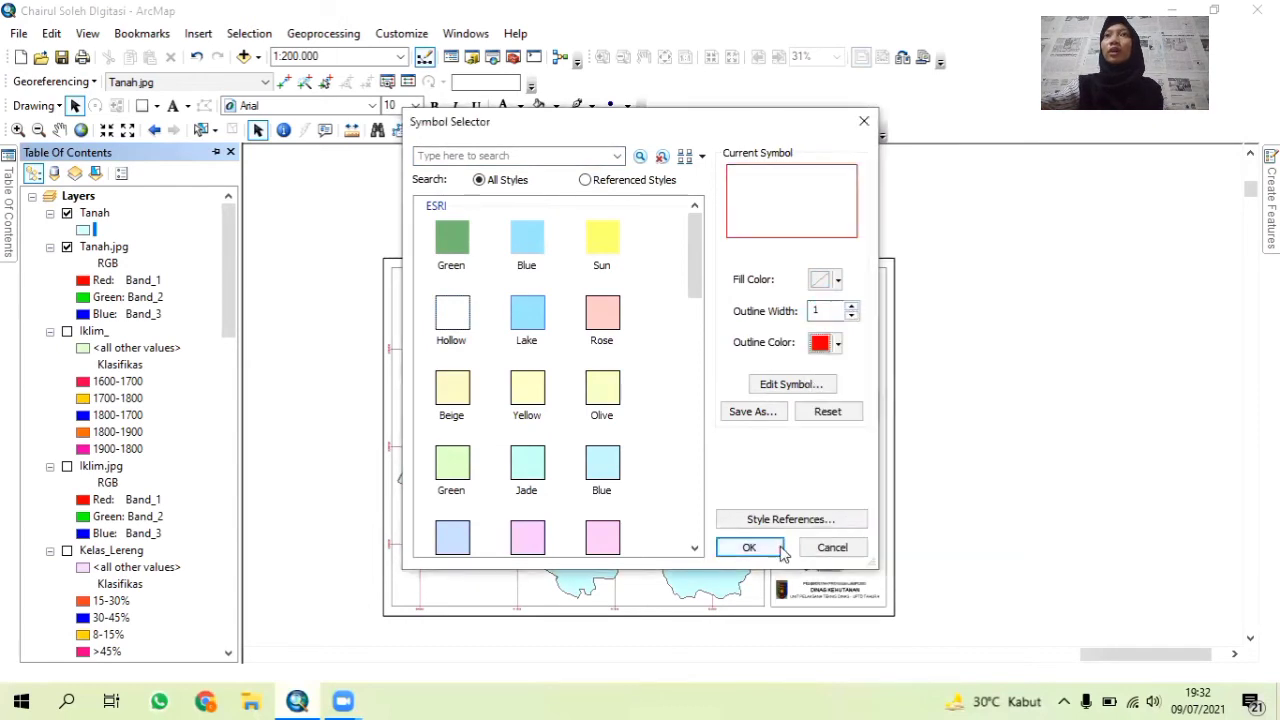
pyautogui.click(768, 543)
pyautogui.scroll(-2, 447, 352)
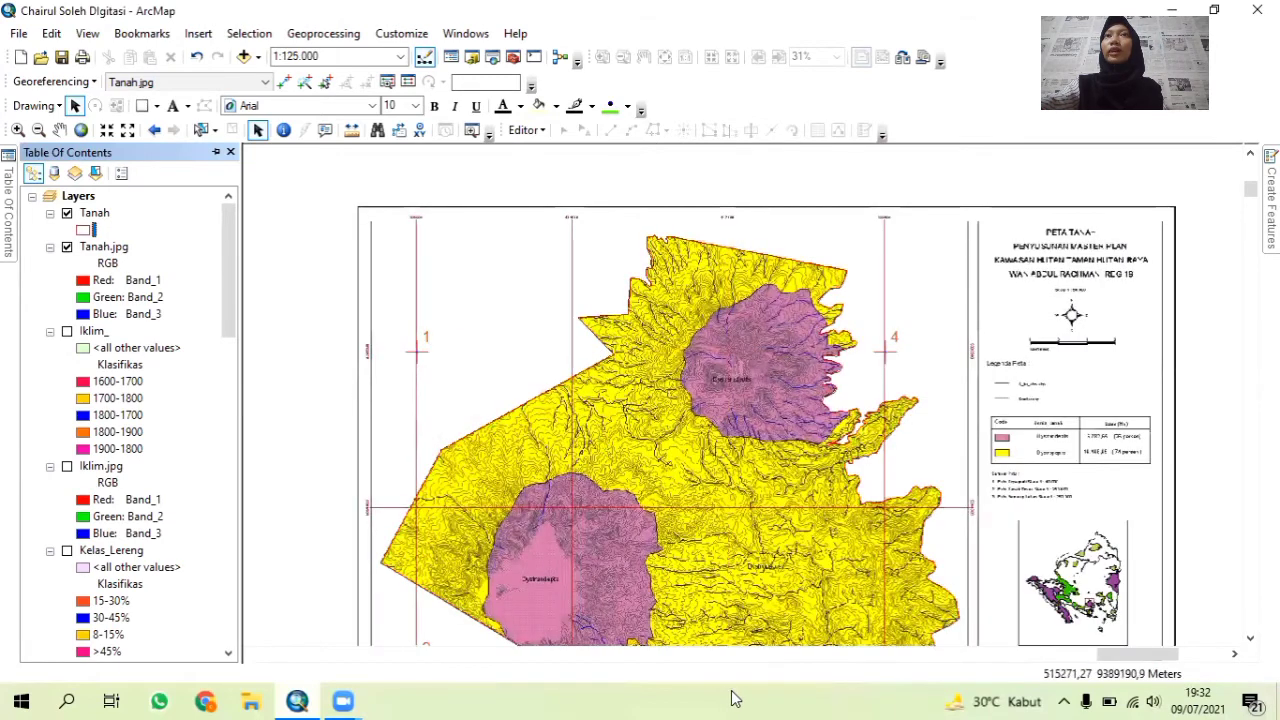
pyautogui.moveTo(735, 699); pyautogui.dragTo(600, 240)
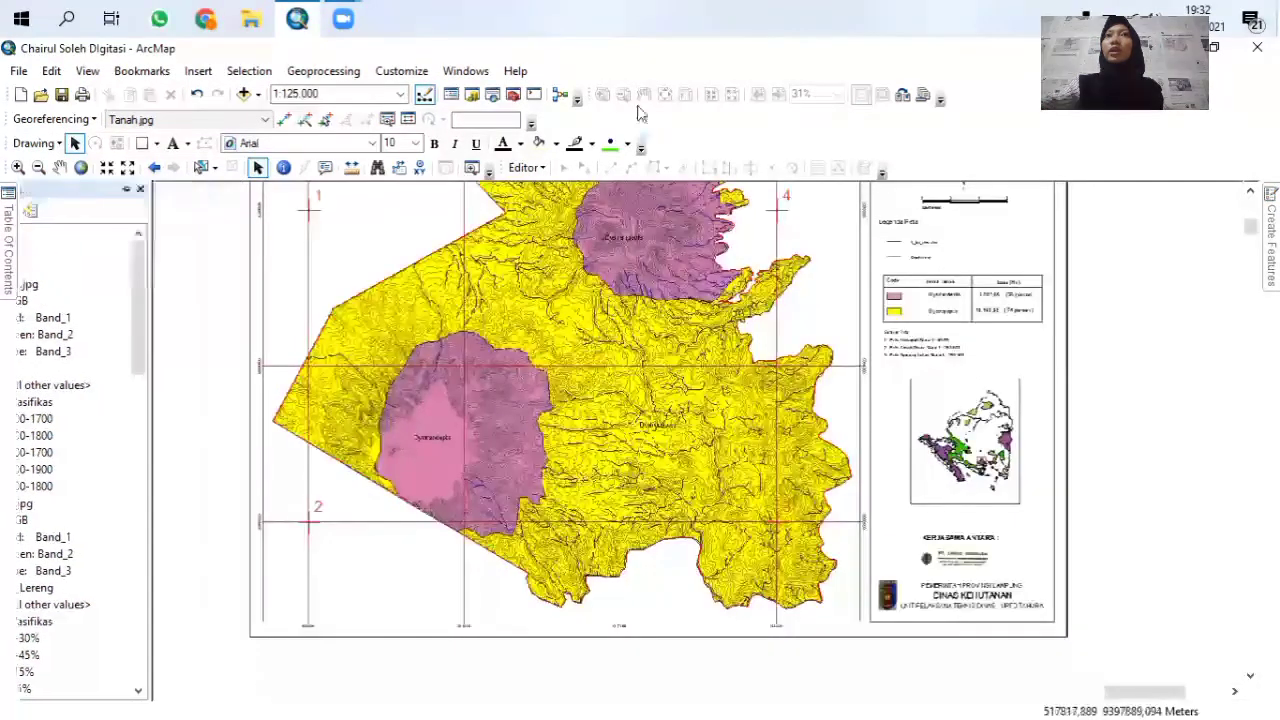
pyautogui.click(525, 167)
pyautogui.click(548, 192)
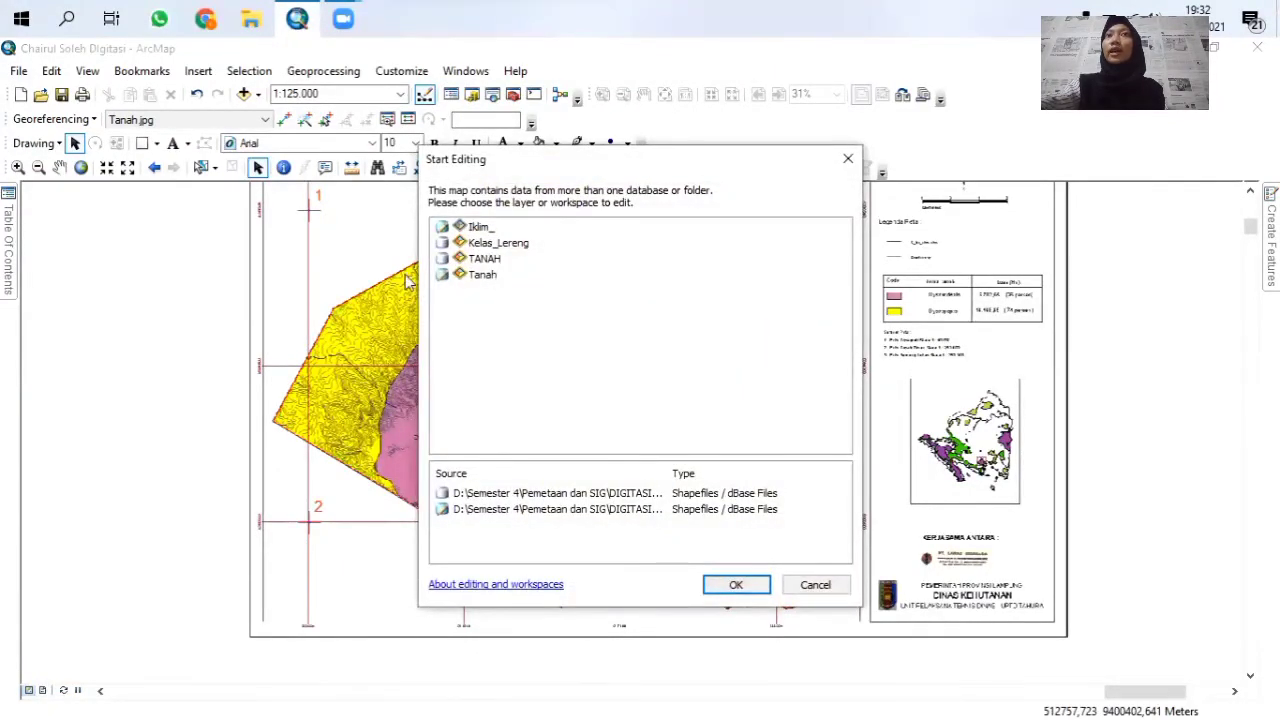
pyautogui.click(844, 592)
# Start an edit session on the Tanah layer.
pyautogui.moveTo(6, 245)
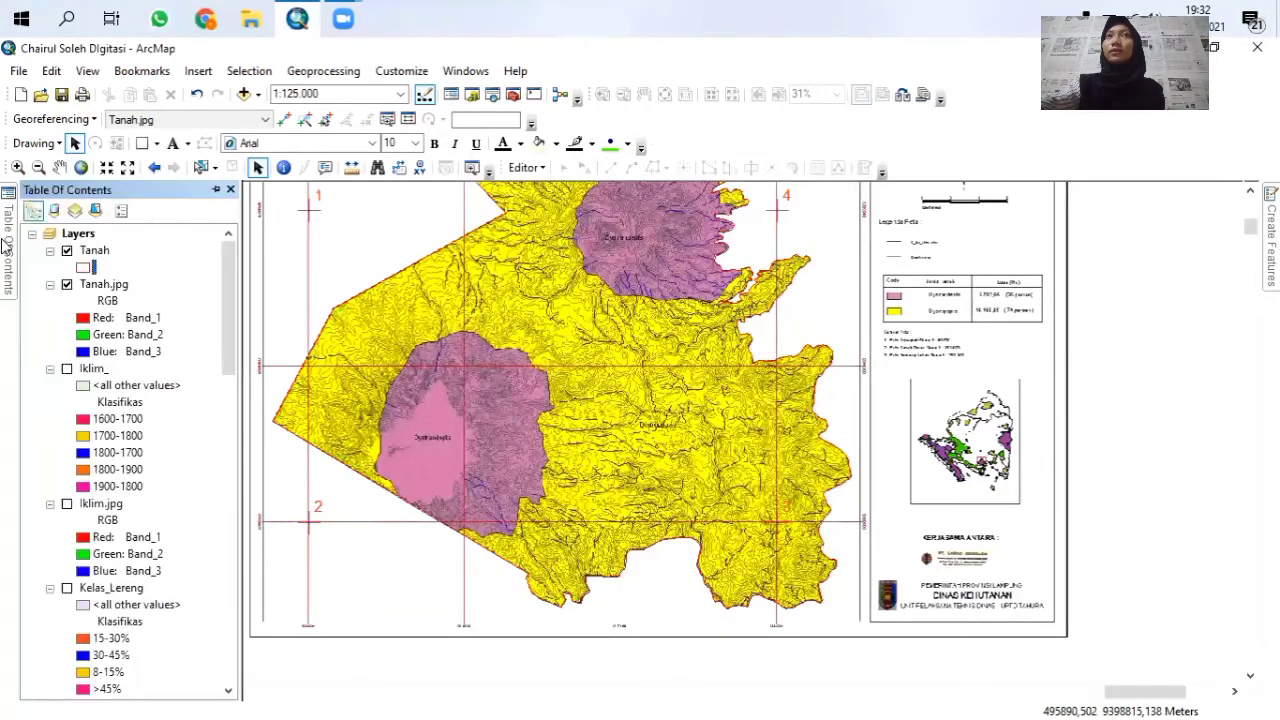
pyautogui.click(524, 168)
pyautogui.click(565, 190)
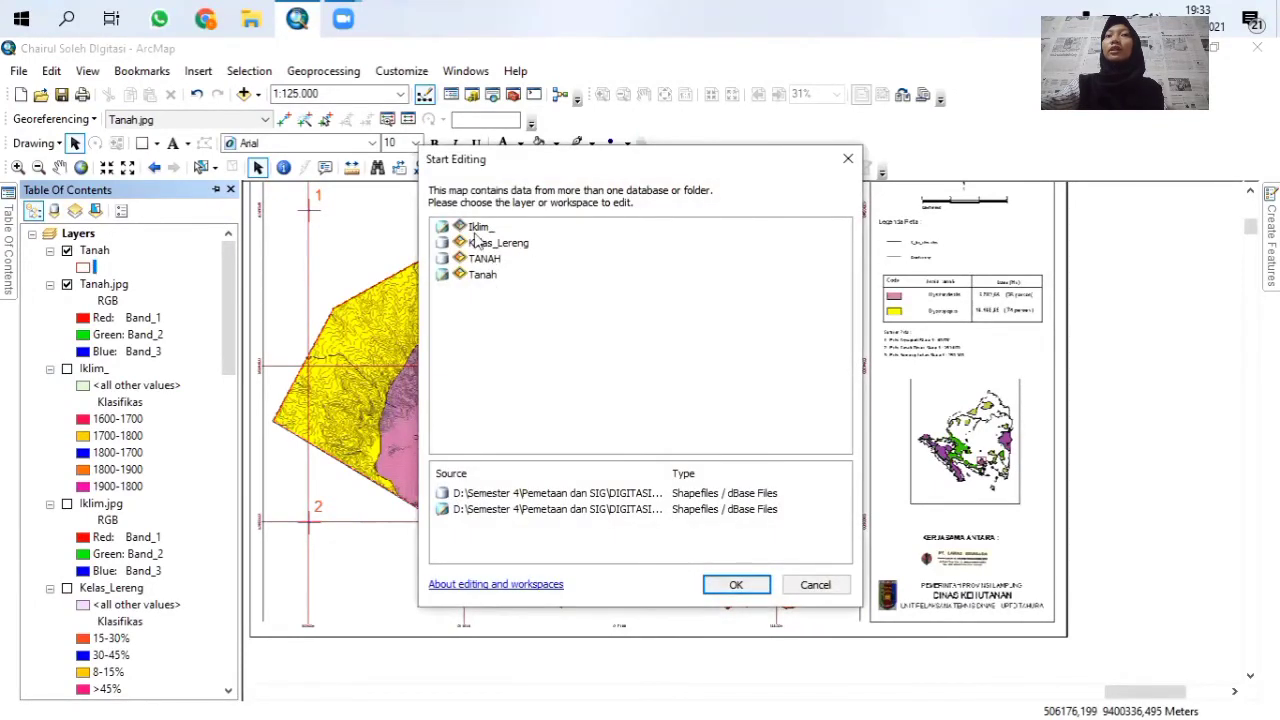
pyautogui.click(488, 276)
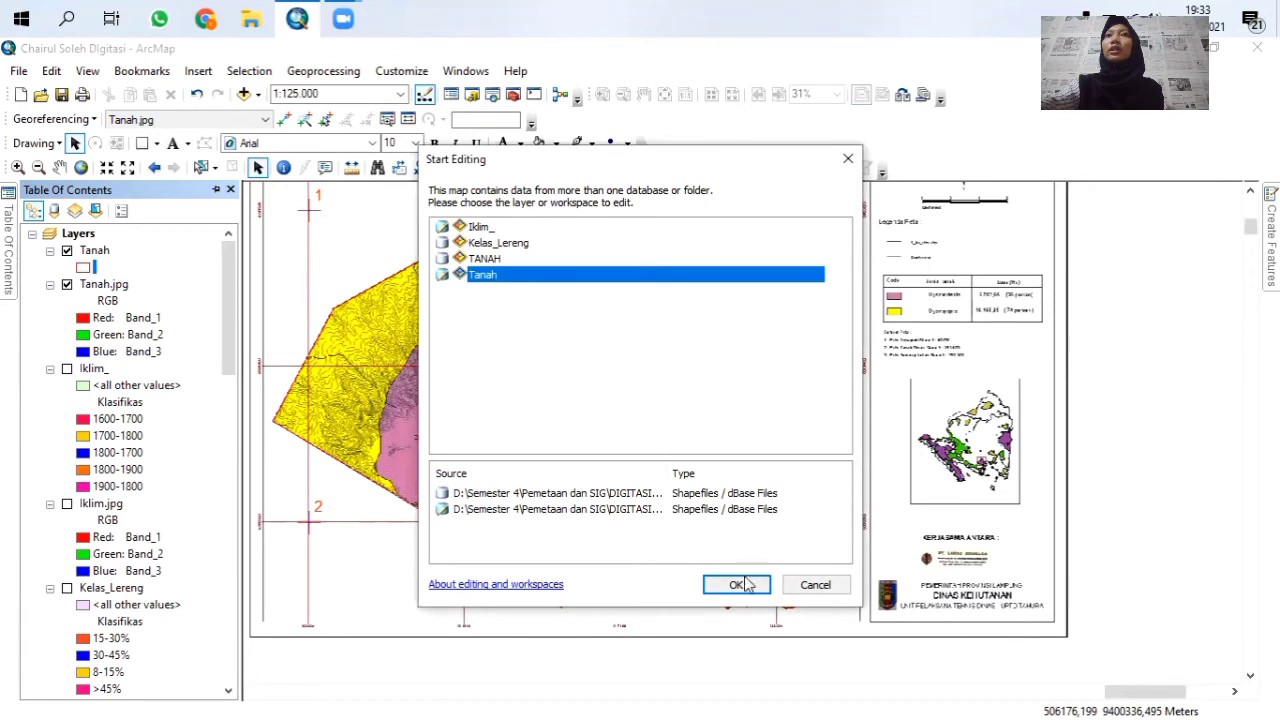
pyautogui.click(737, 584)
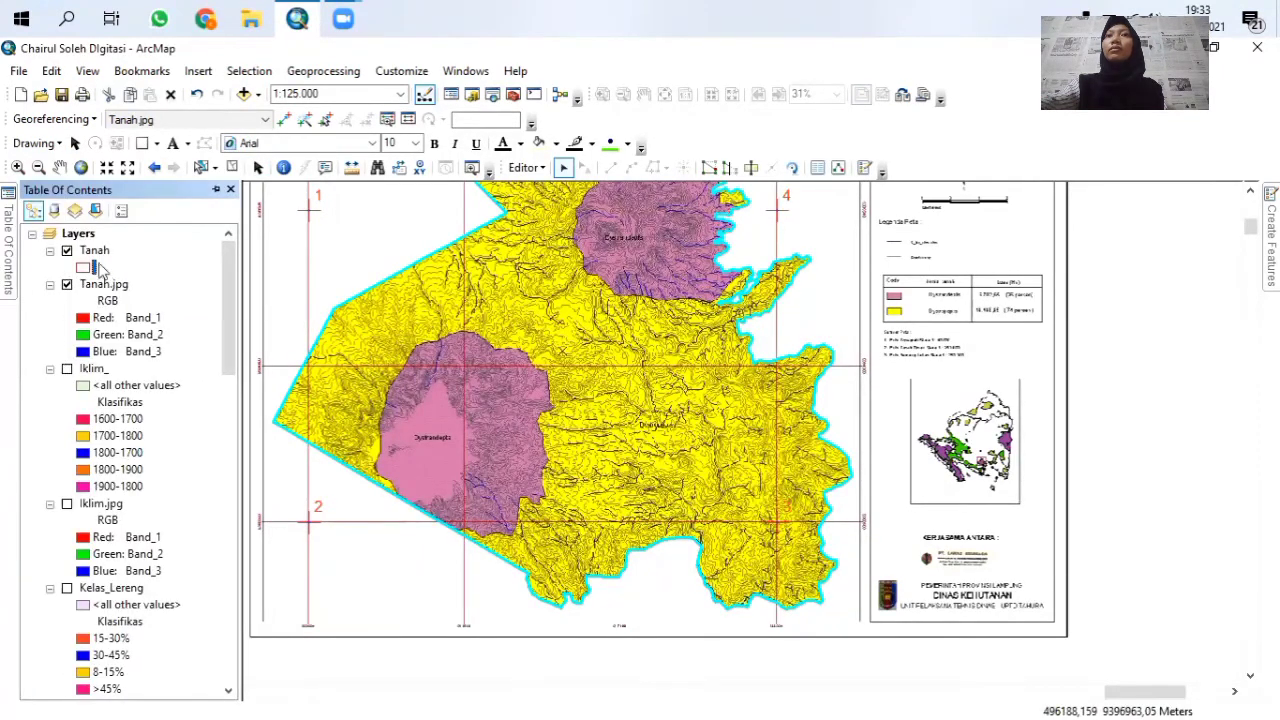
# Pin the Table of Contents and start a Cut Polygons line where the southwestern Dystrandepts area meets the Tanah boundary.
pyautogui.click(216, 189)
pyautogui.scroll(3, 733, 430)
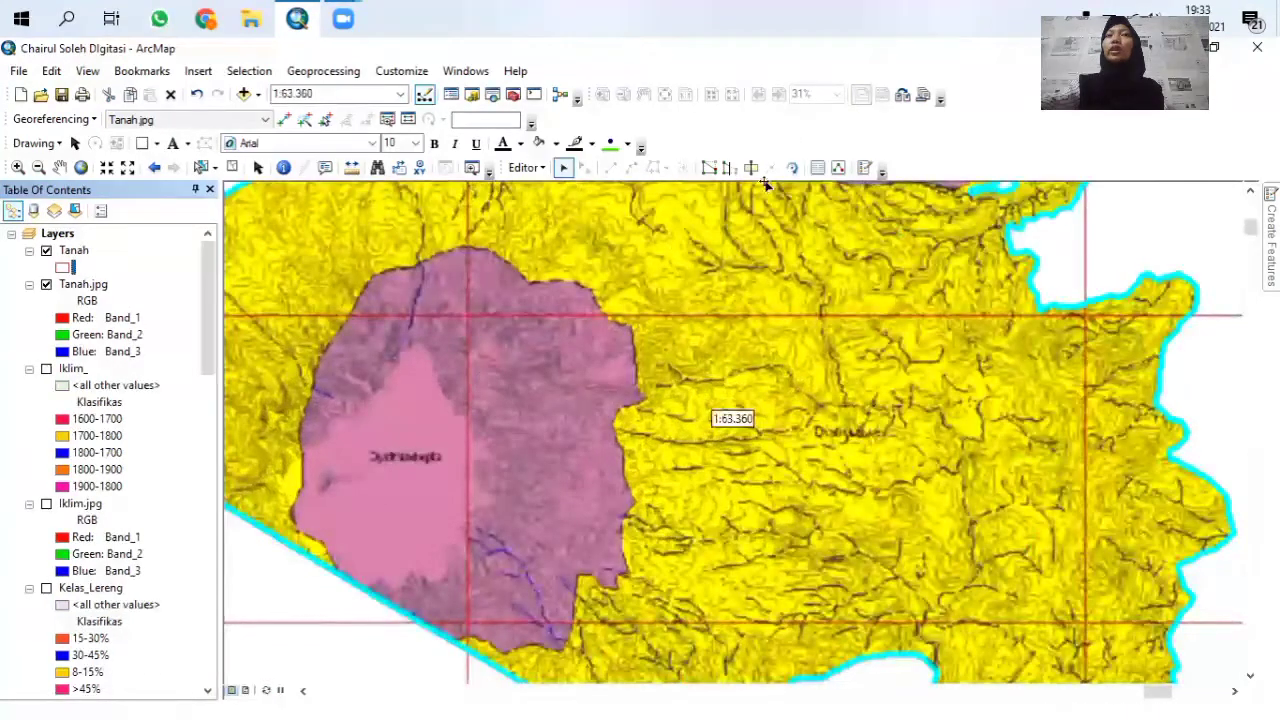
pyautogui.click(750, 167)
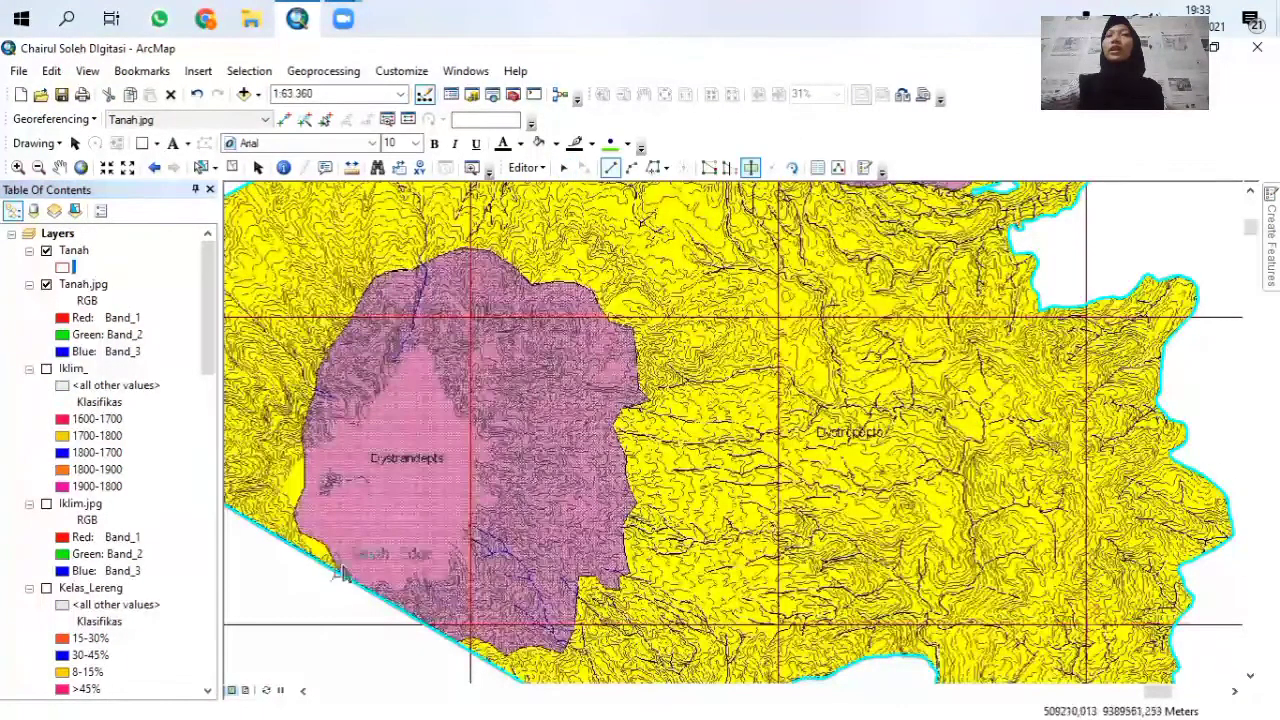
pyautogui.scroll(2, 342, 573)
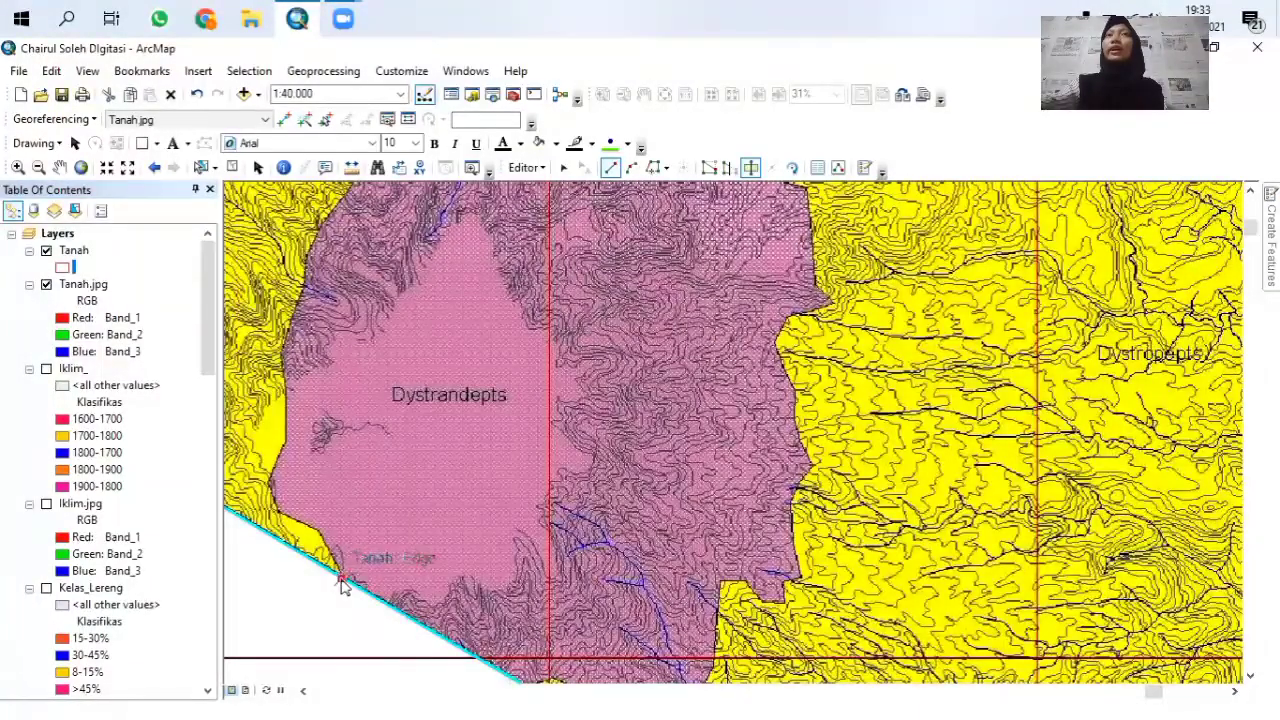
pyautogui.scroll(-3, 449, 573)
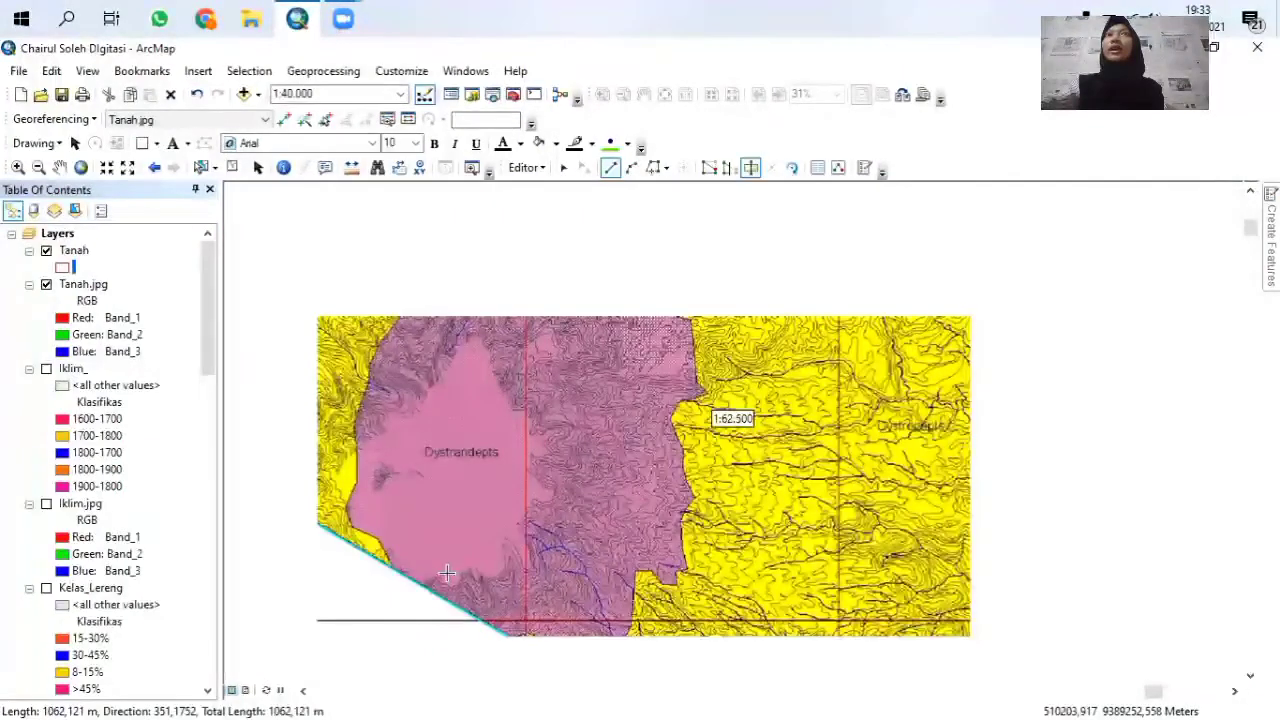
pyautogui.moveTo(447, 566); pyautogui.dragTo(455, 478)
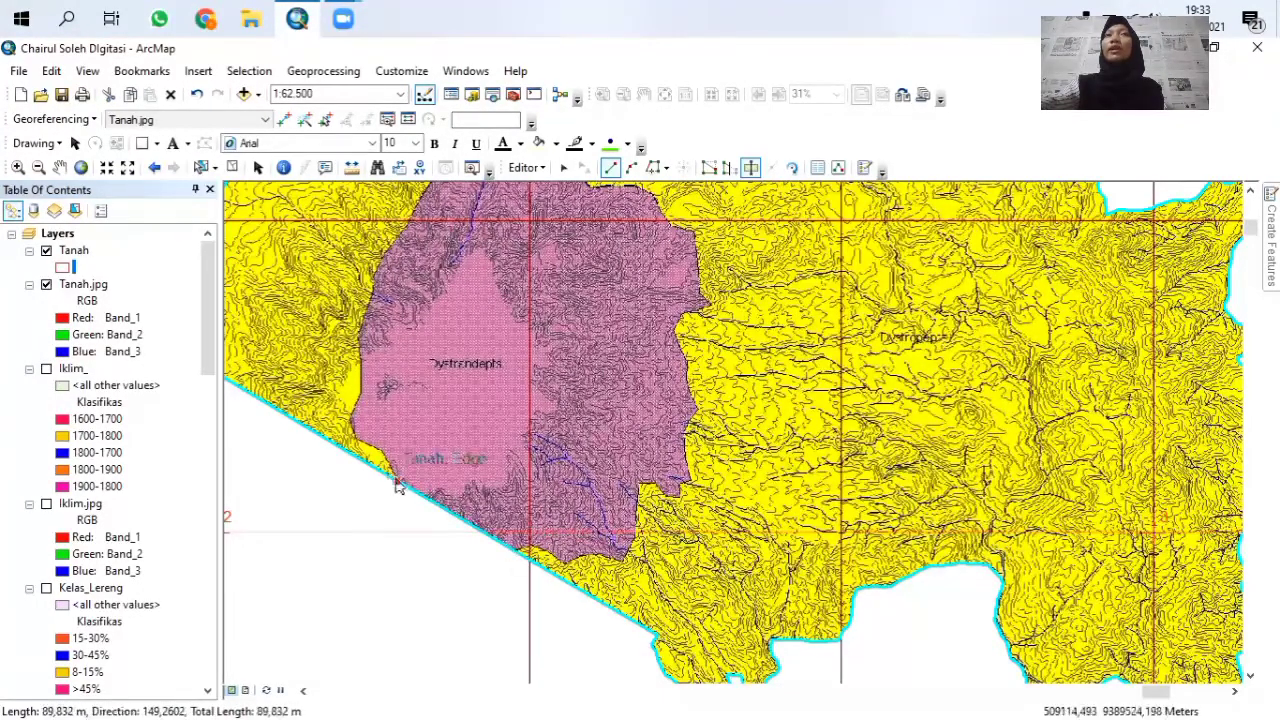
pyautogui.scroll(3, 396, 487)
pyautogui.scroll(3, 396, 487)
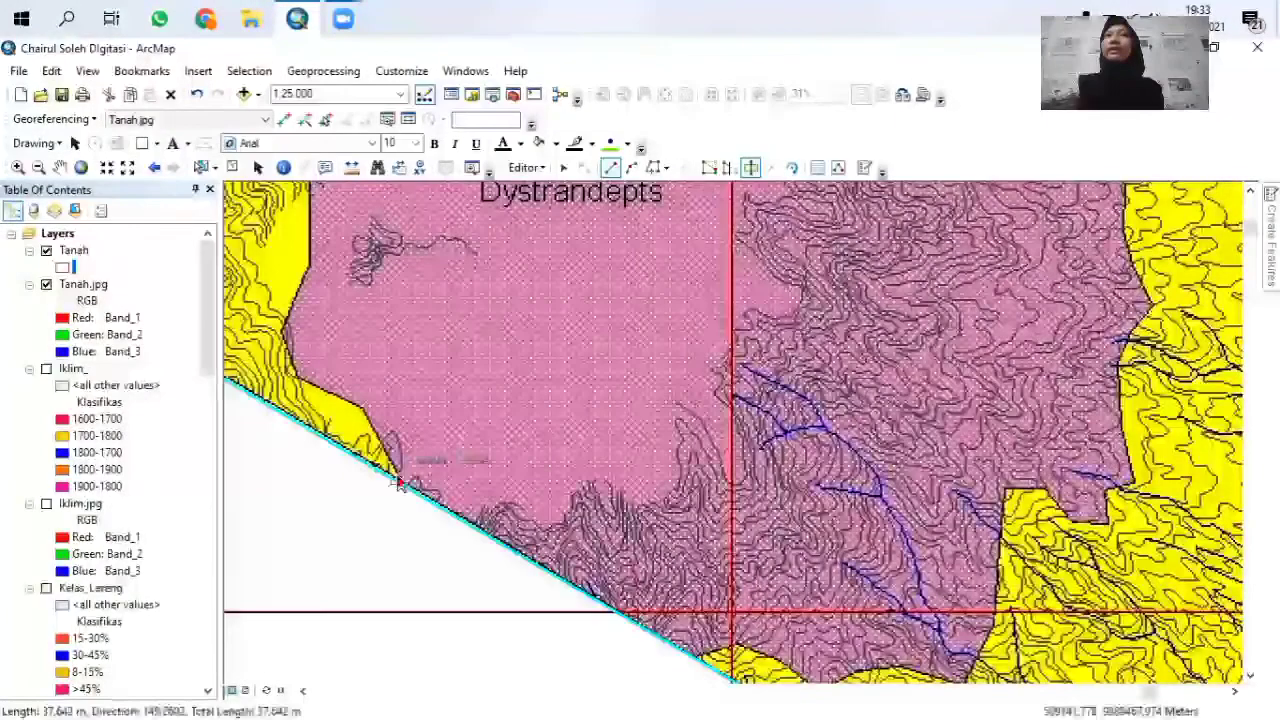
# Trace the first cut-line vertices northwestward along the western edge of the southwestern Dystrandepts area.
pyautogui.click(397, 482)
pyautogui.click(367, 405)
pyautogui.click(341, 401)
pyautogui.click(297, 380)
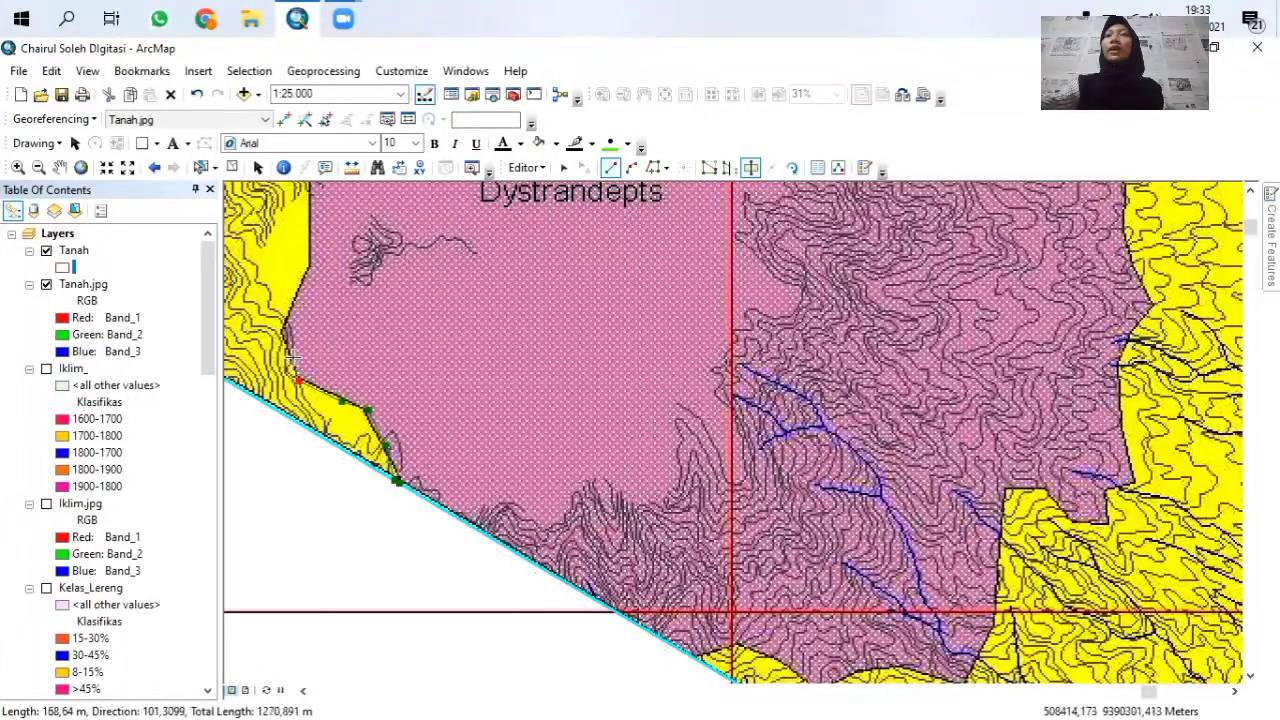
pyautogui.click(283, 341)
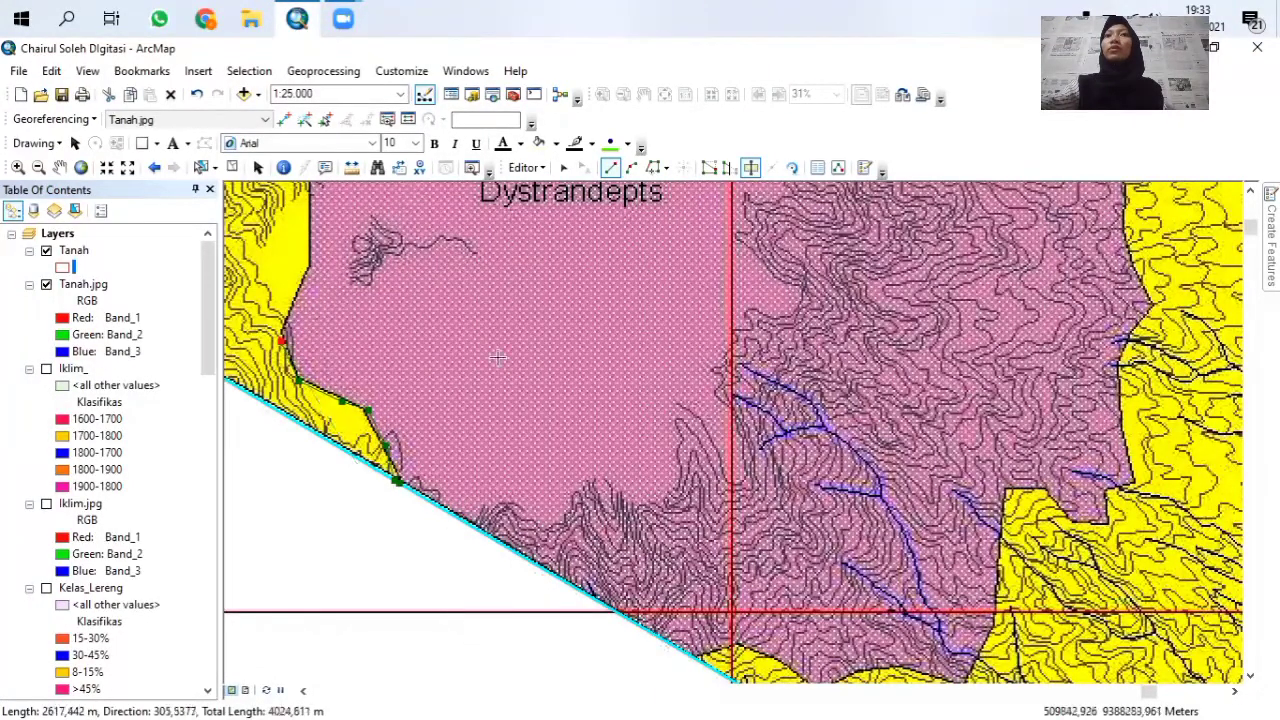
# Hide the Tanah.jpg raster in the map and open its georeferencing link table.
pyautogui.click(514, 11)
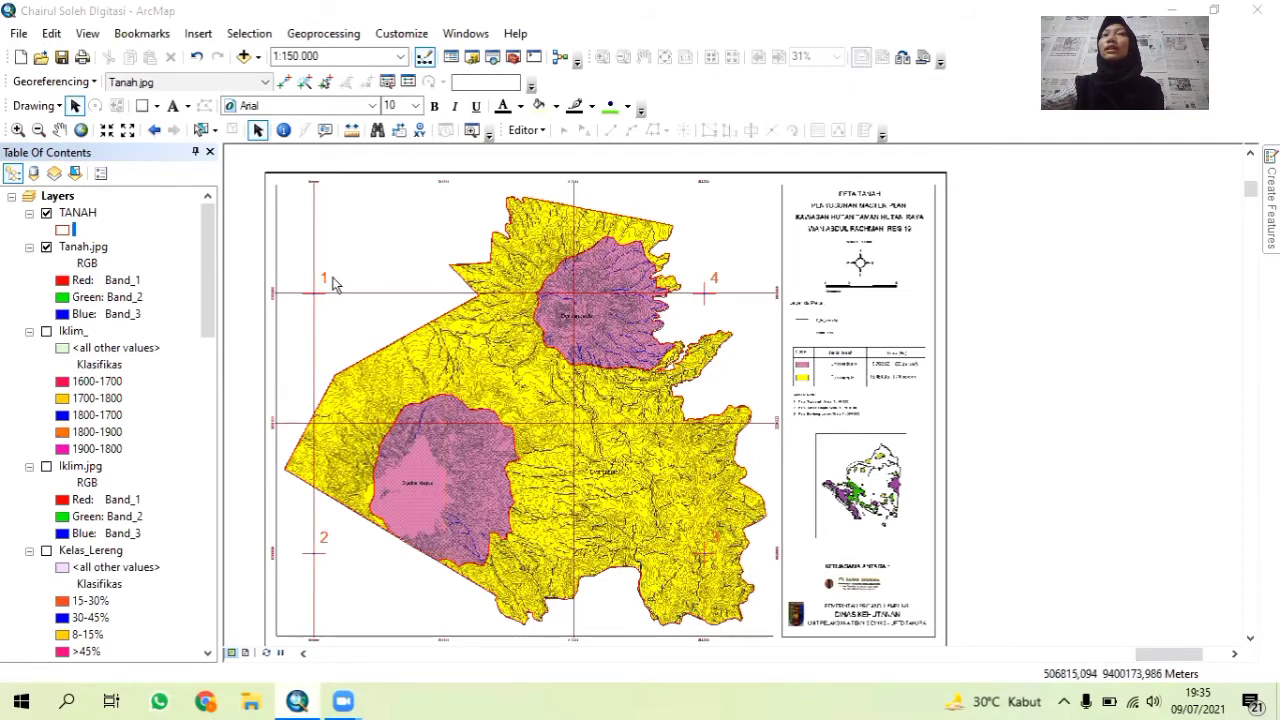
pyautogui.click(46, 248)
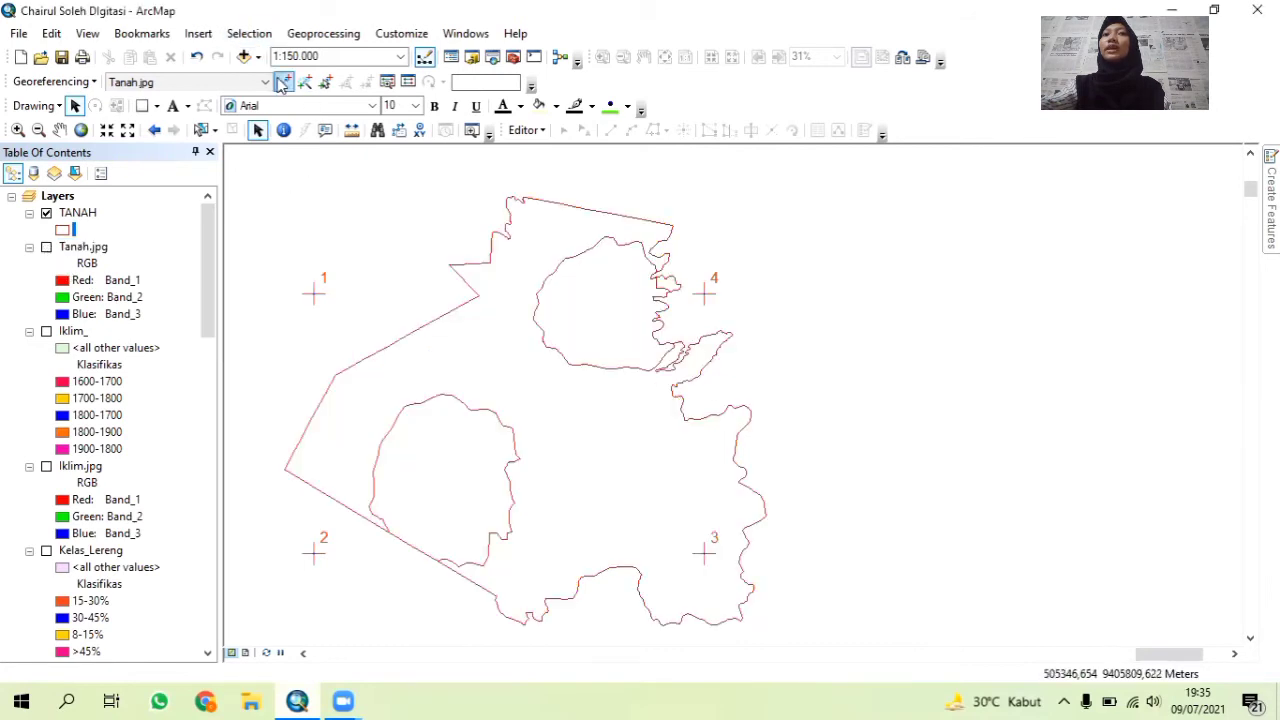
pyautogui.click(407, 81)
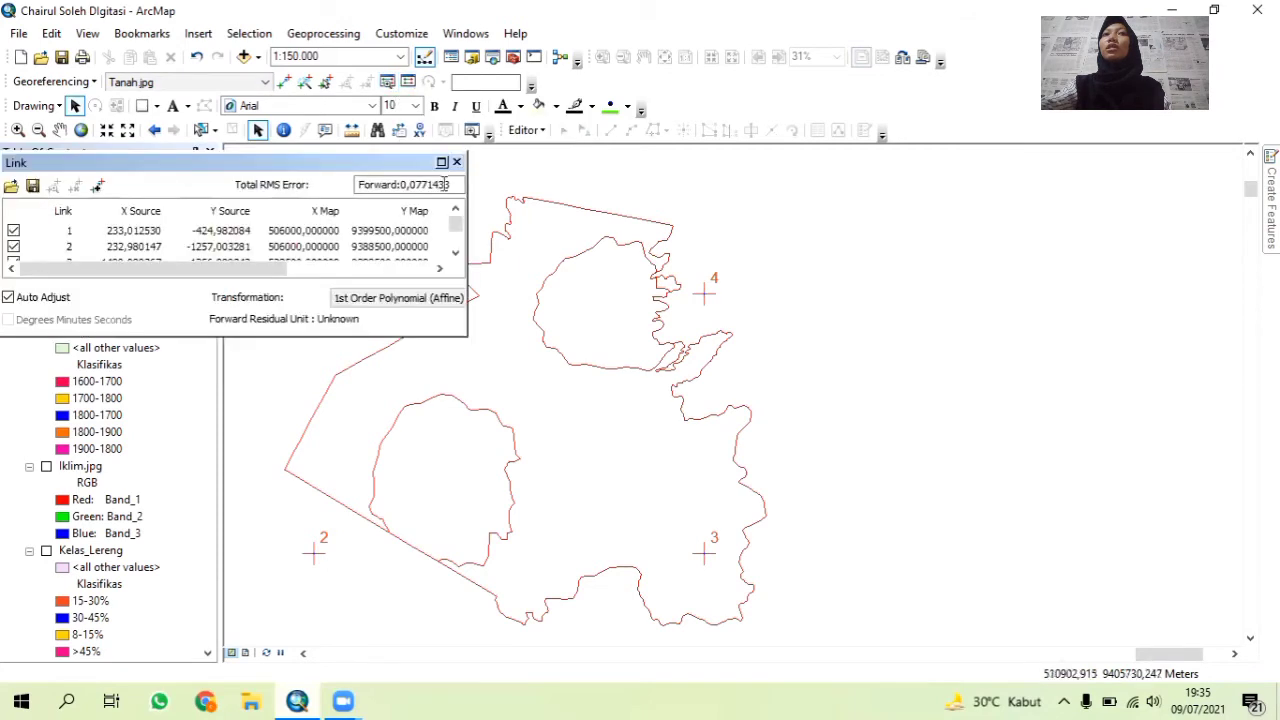
# Disable all four georeferencing links of Tanah.jpg and close the link table.
pyautogui.click(14, 231)
pyautogui.scroll(-1, 14, 235)
pyautogui.click(14, 232)
pyautogui.click(14, 243)
pyautogui.scroll(-1, 14, 247)
pyautogui.click(14, 247)
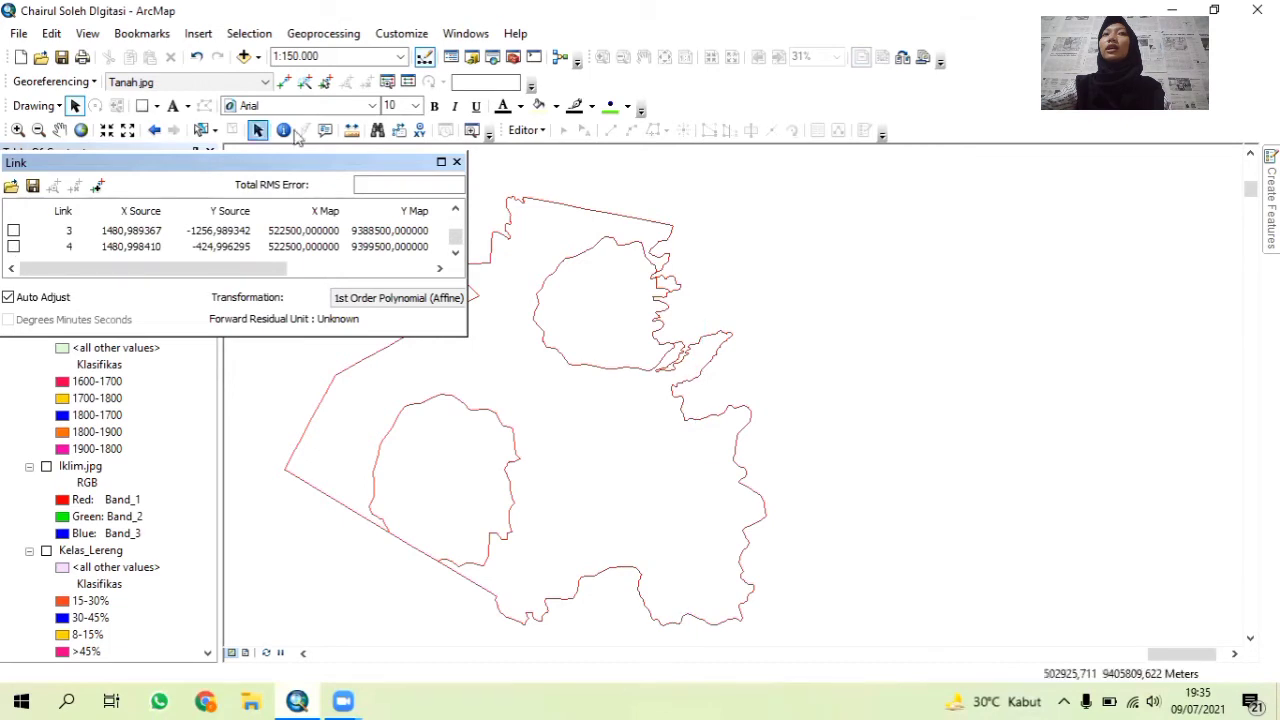
pyautogui.click(456, 162)
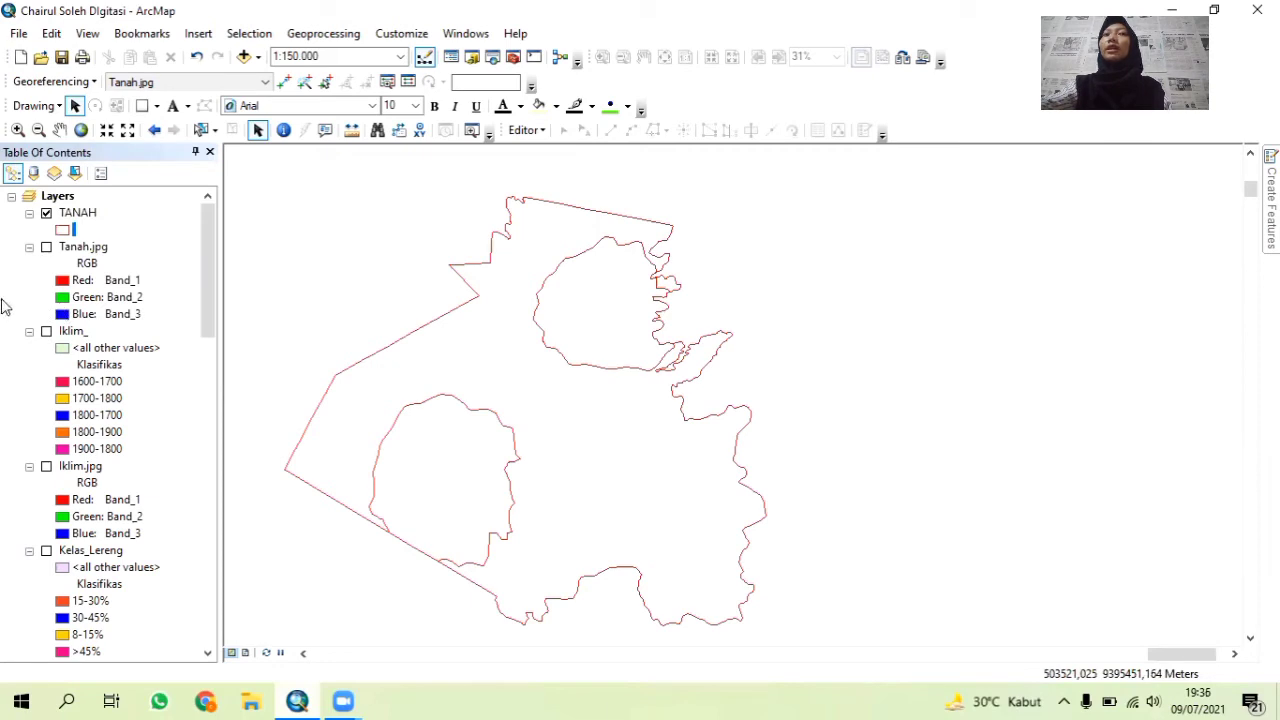
# Display the Tanah.jpg raster in the map again and show its full extent.
pyautogui.click(46, 248)
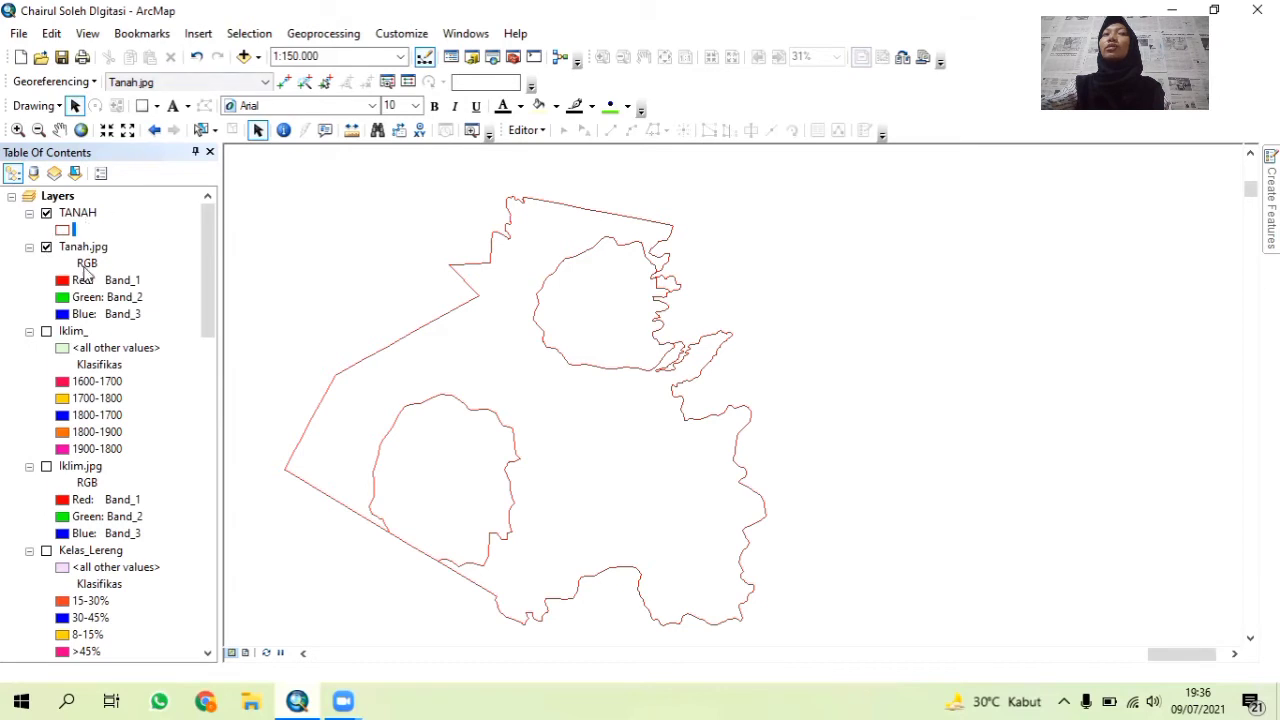
pyautogui.rightClick(92, 245)
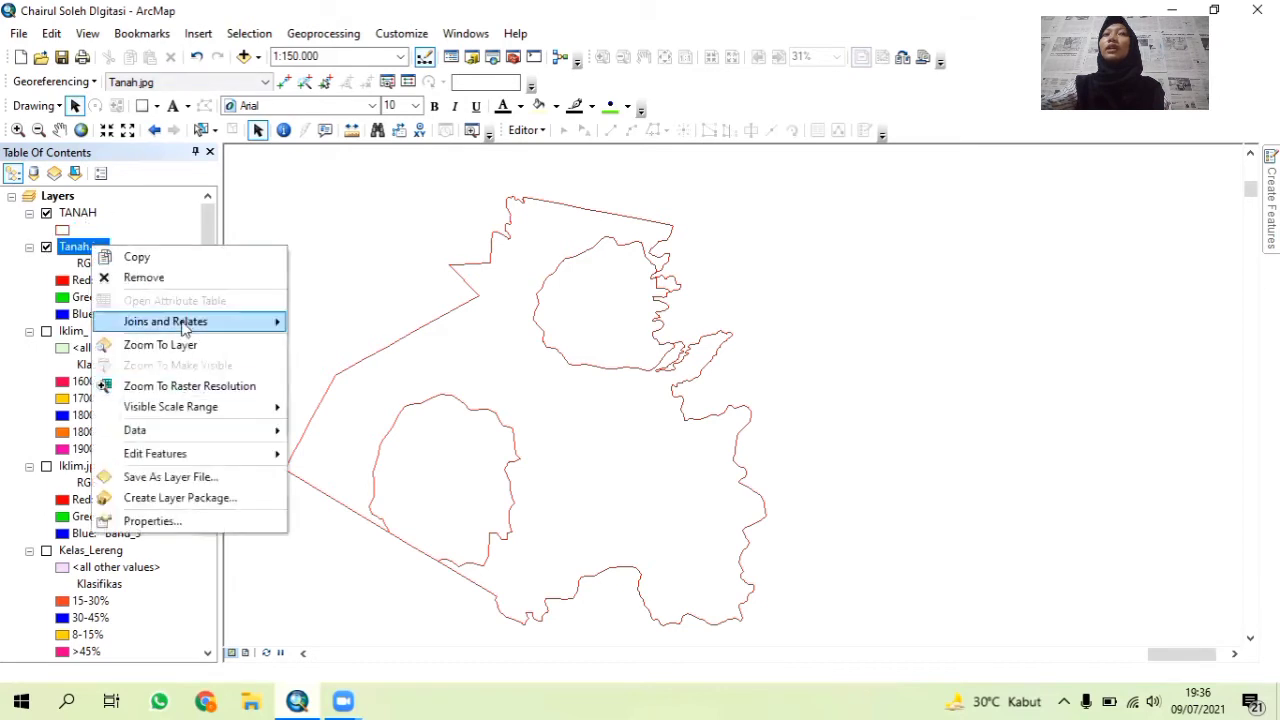
pyautogui.click(185, 343)
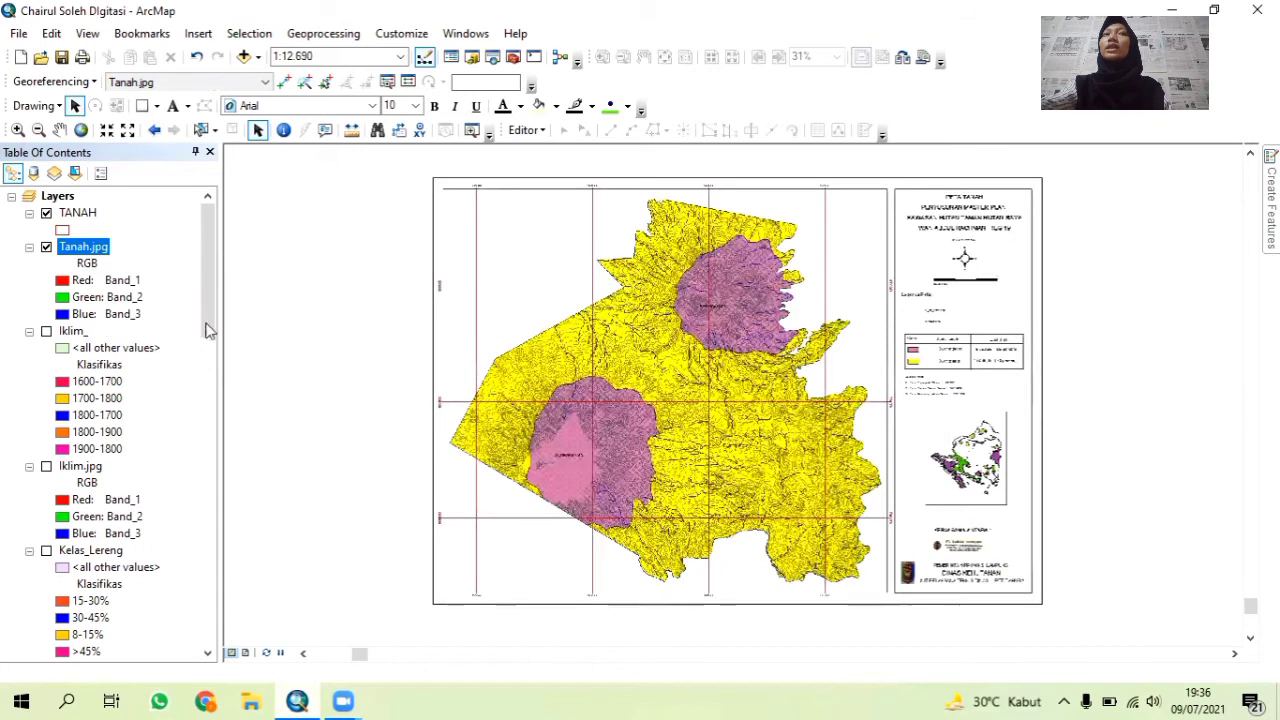
# Re-enable all four georeferencing links of Tanah.jpg and bring the full raster back into view.
pyautogui.click(407, 82)
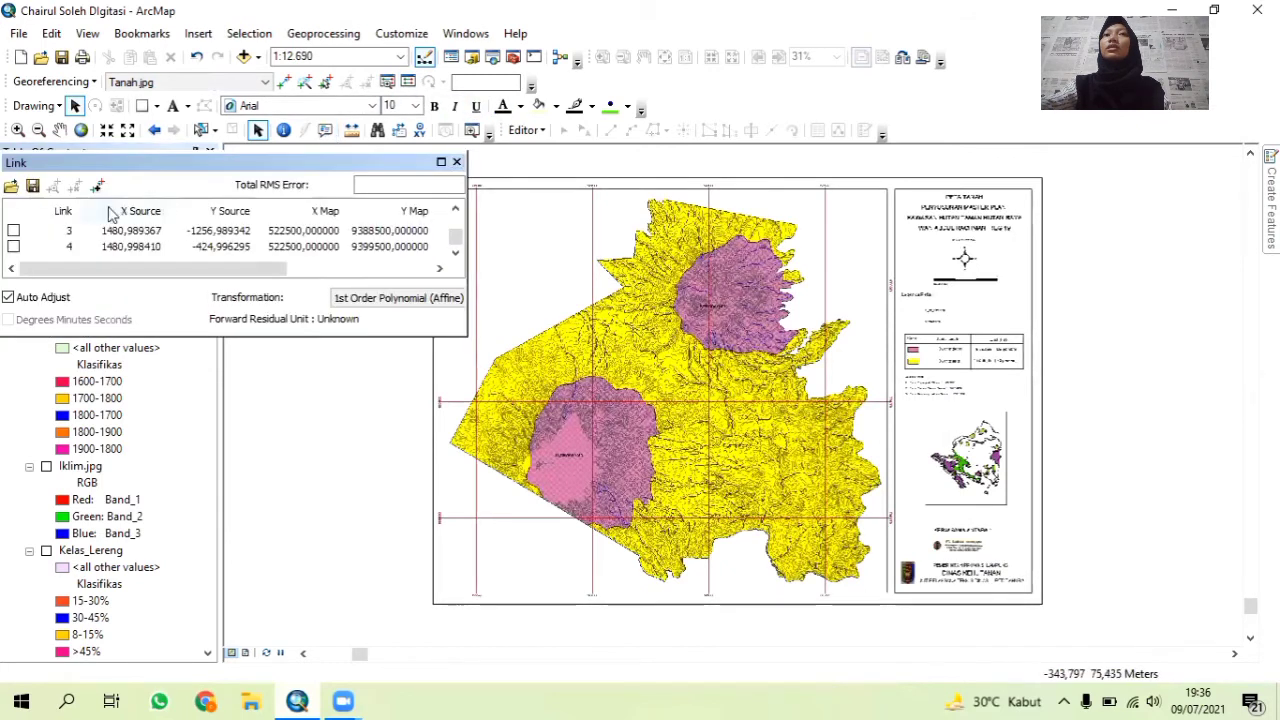
pyautogui.click(14, 244)
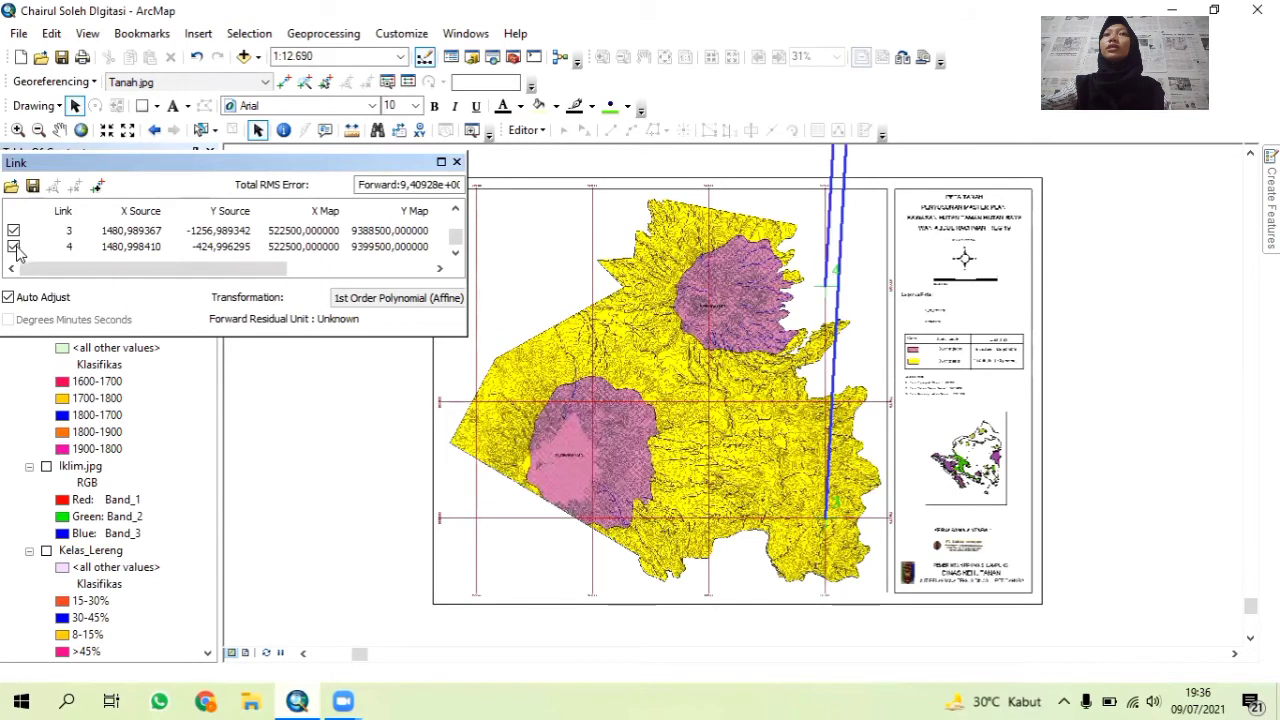
pyautogui.scroll(2, 14, 250)
pyautogui.click(14, 247)
pyautogui.click(14, 231)
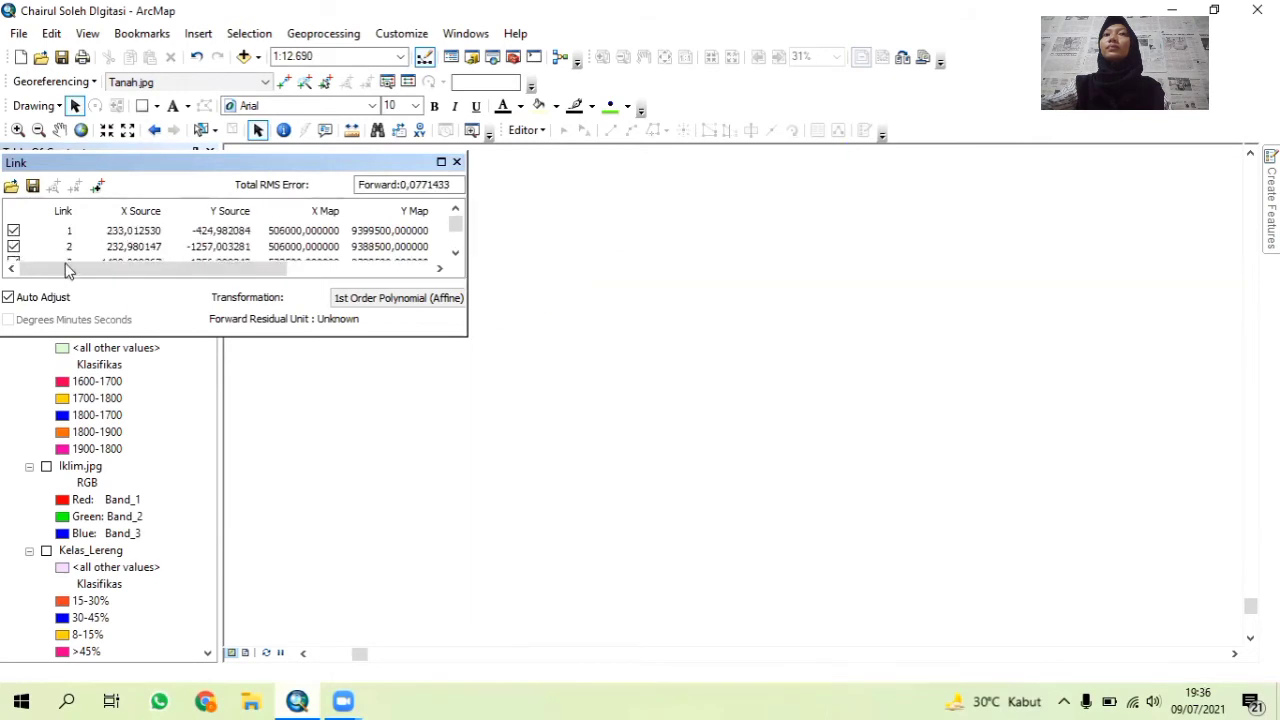
pyautogui.click(456, 162)
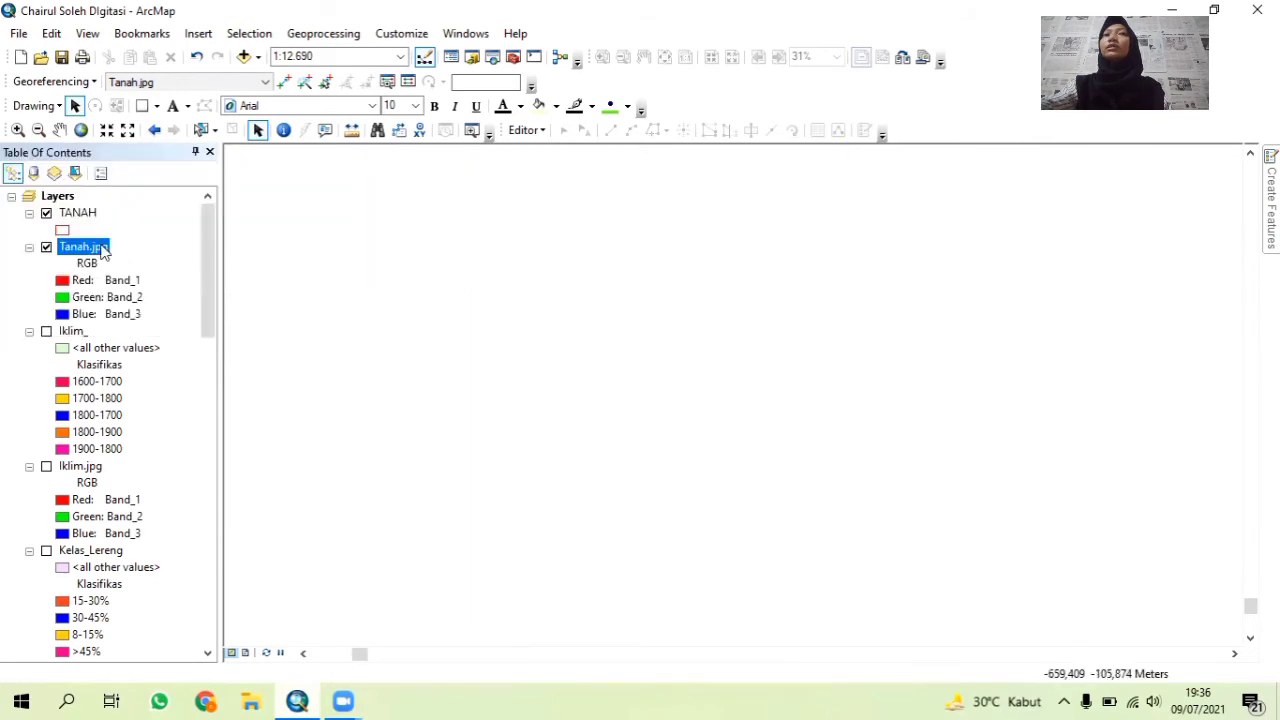
pyautogui.rightClick(102, 252)
pyautogui.click(171, 343)
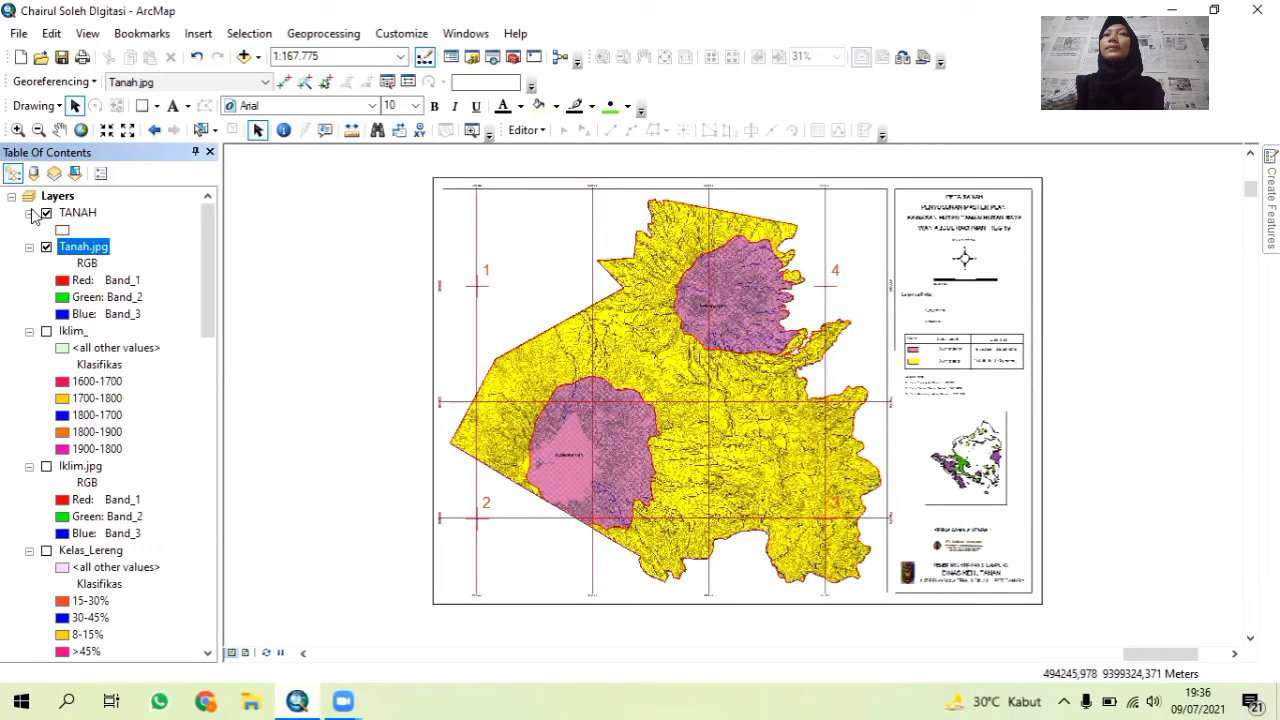
# Open the attribute table of the TANAH layer and auto-hide the Table of Contents.
pyautogui.rightClick(75, 255)
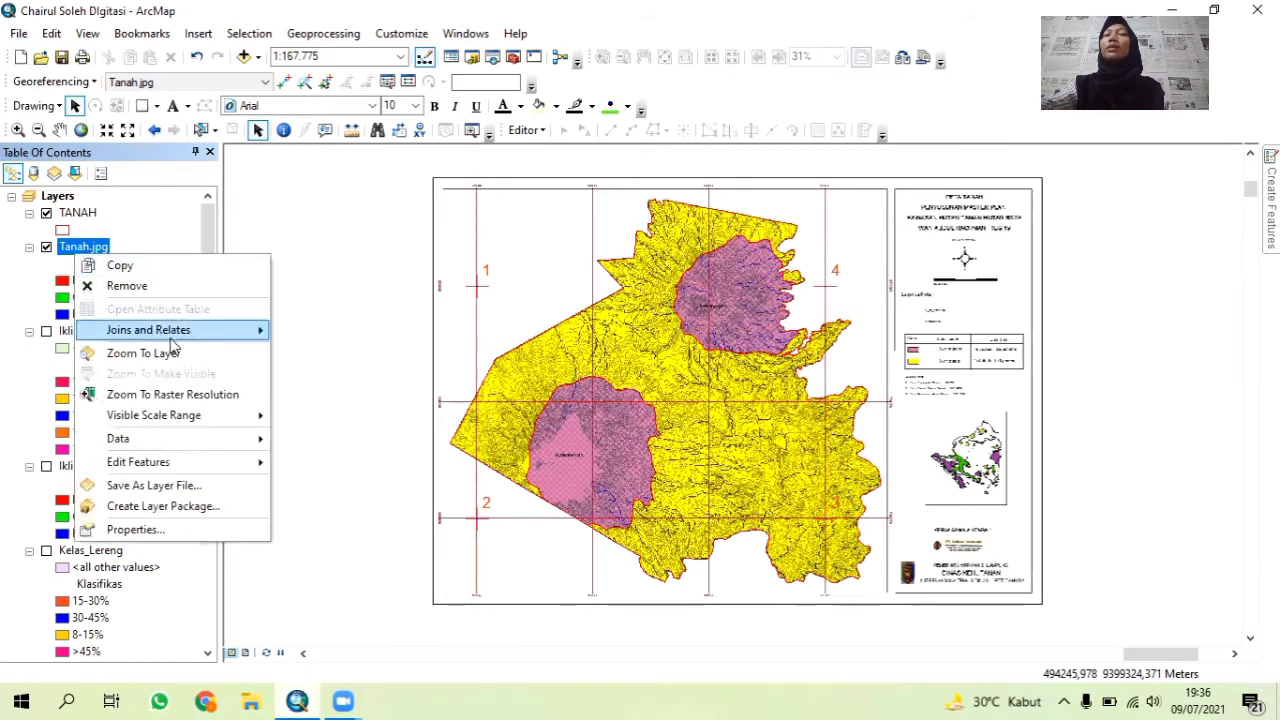
pyautogui.rightClick(95, 216)
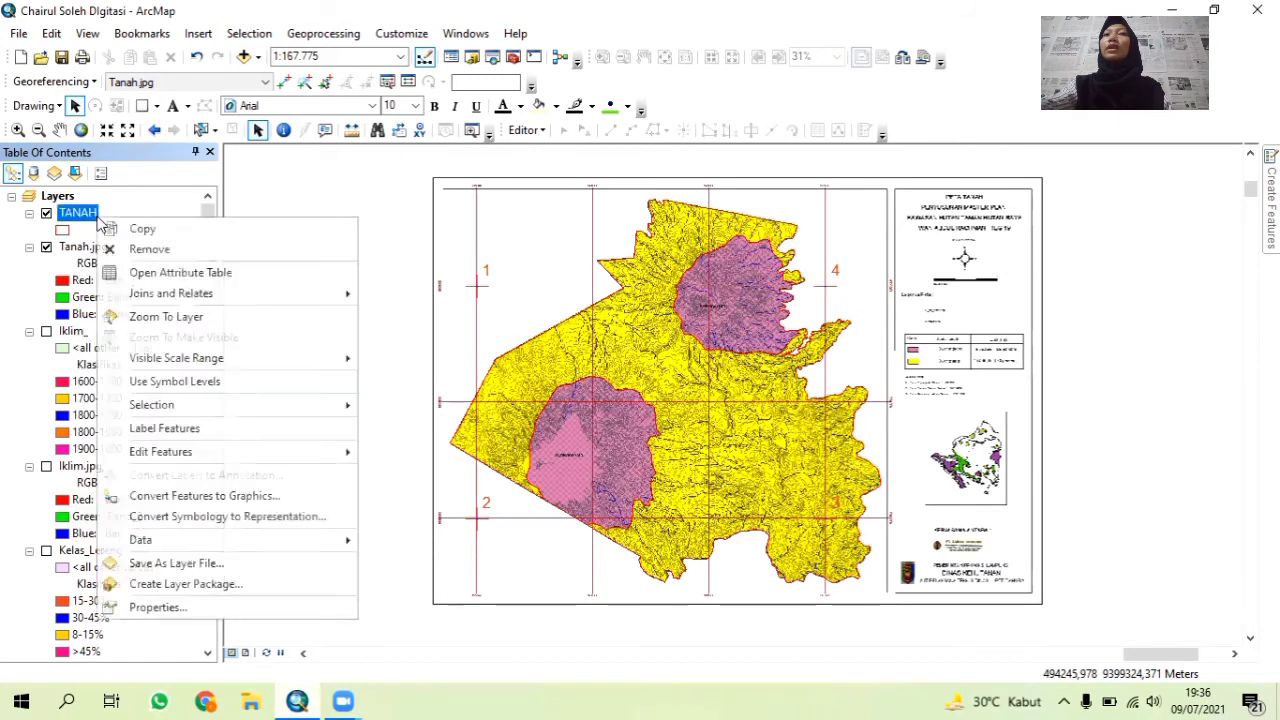
pyautogui.click(160, 279)
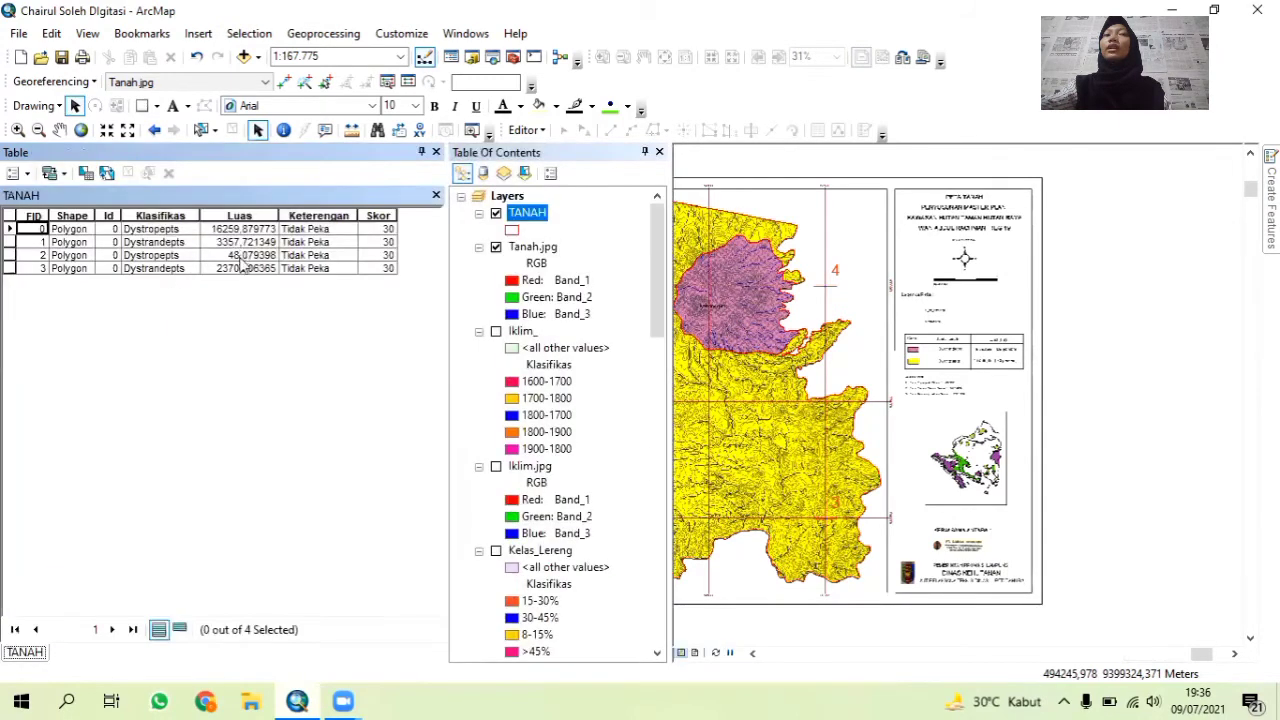
pyautogui.click(644, 152)
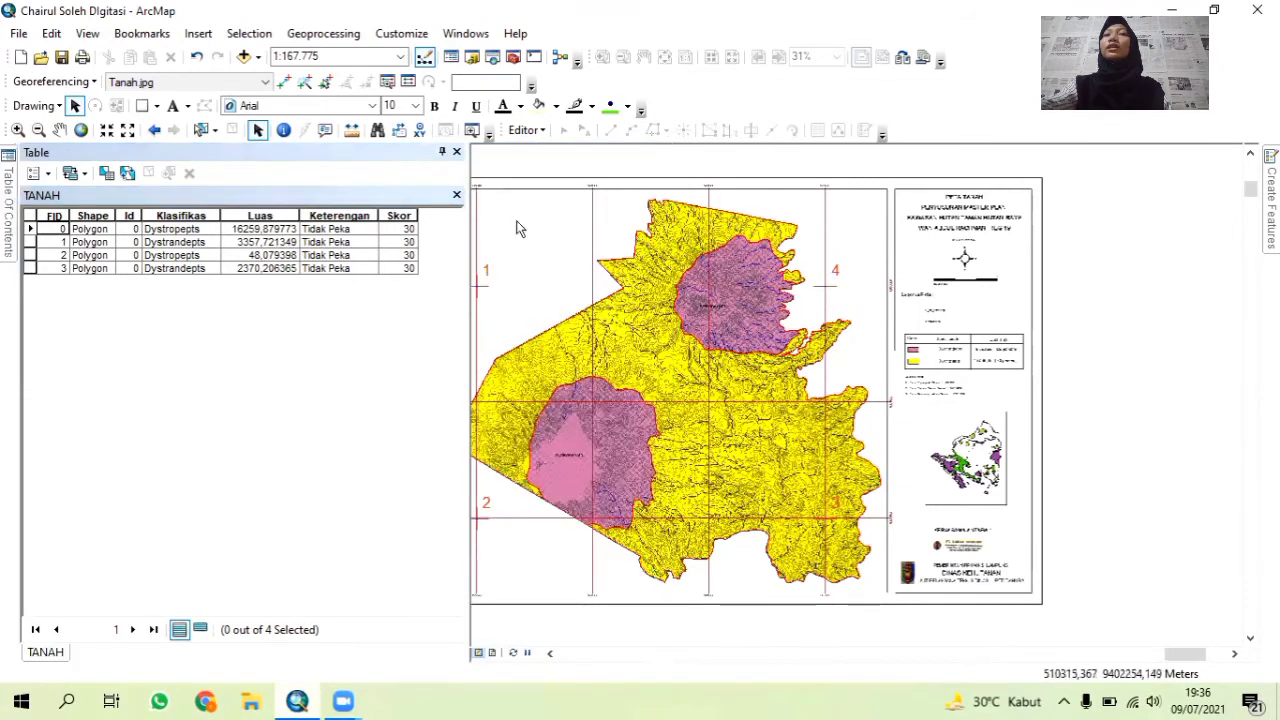
pyautogui.moveTo(576, 280); pyautogui.dragTo(631, 282)
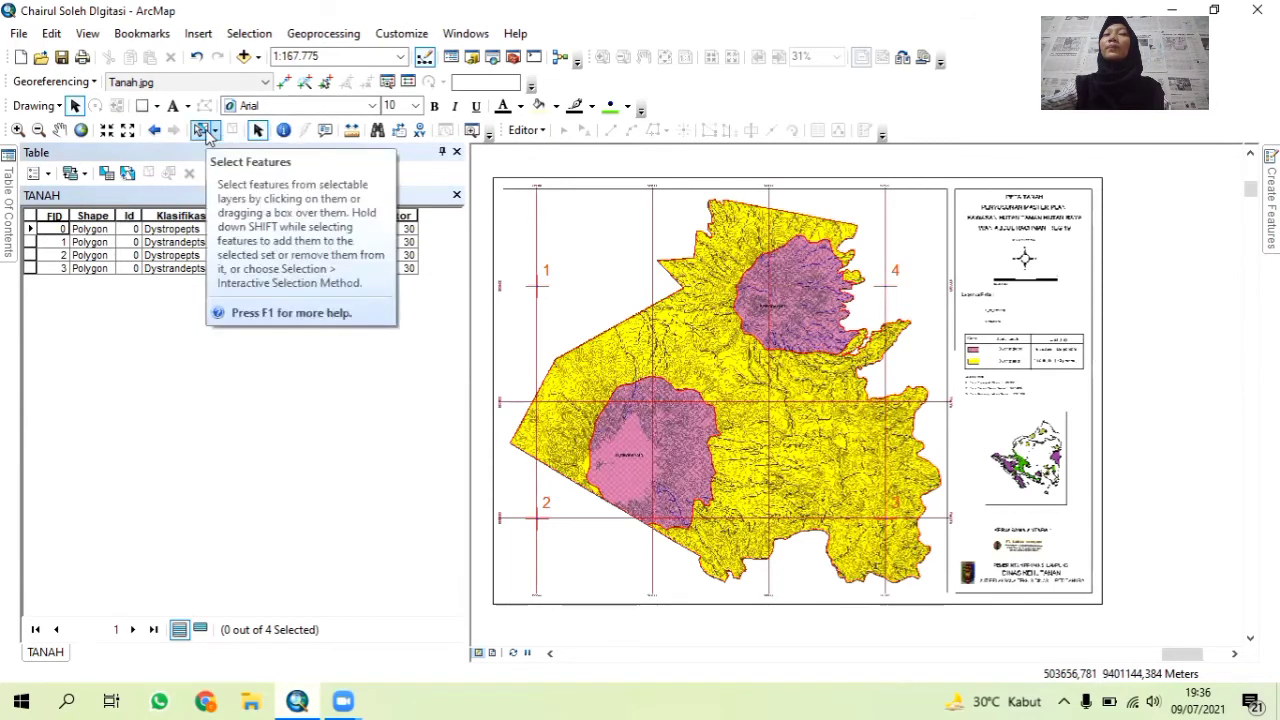
# Select each TANAH polygon in turn on the map to match it with its attribute record, ending on the FID 0 record.
pyautogui.click(217, 135)
pyautogui.click(212, 156)
pyautogui.click(631, 340)
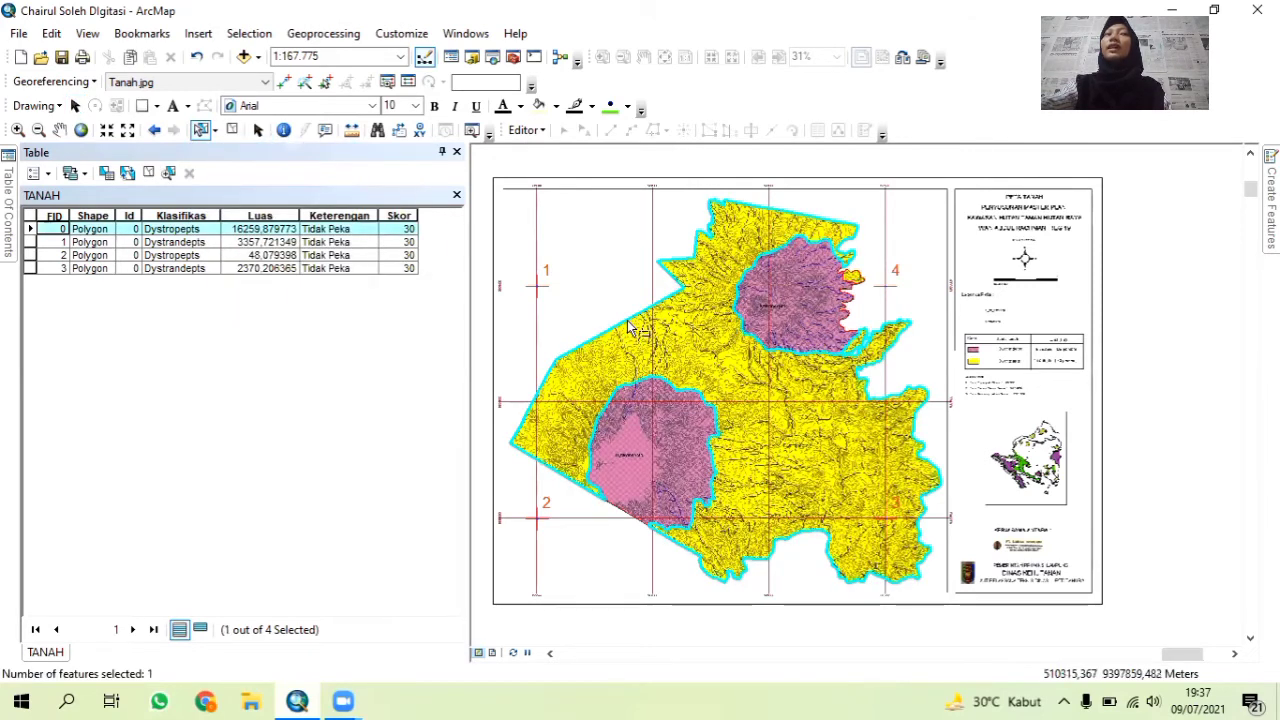
pyautogui.click(645, 436)
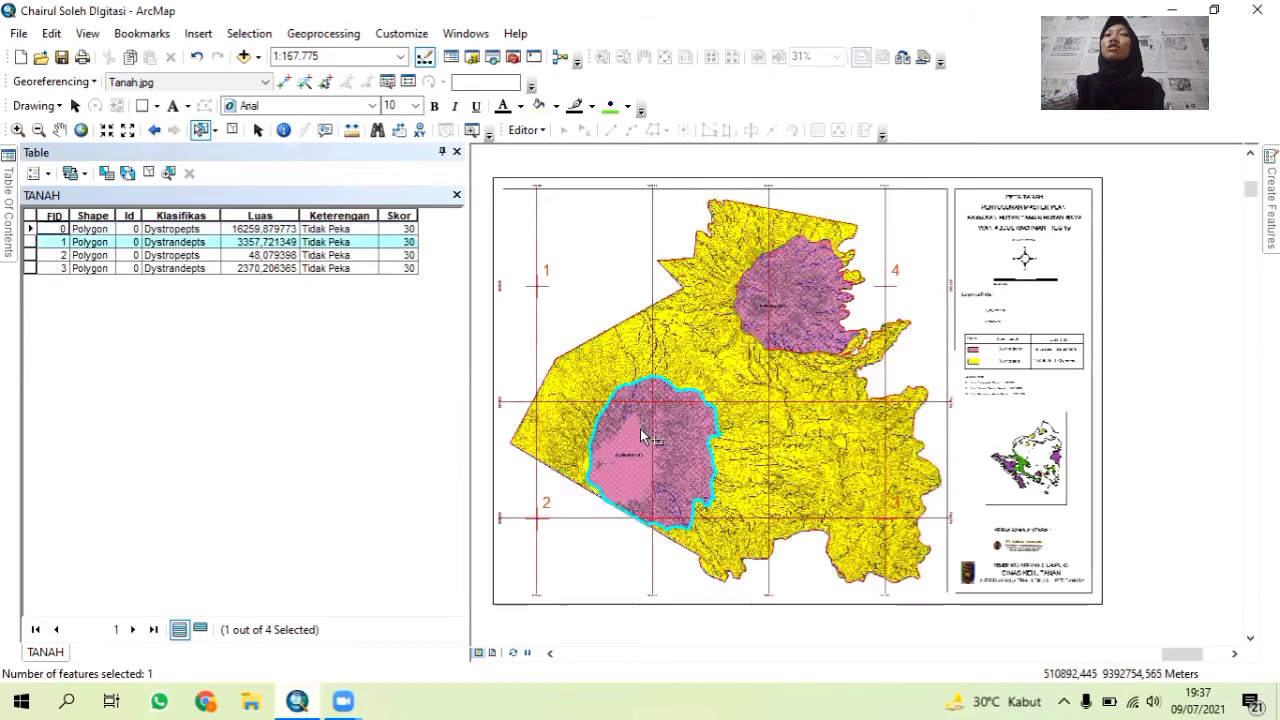
pyautogui.click(805, 334)
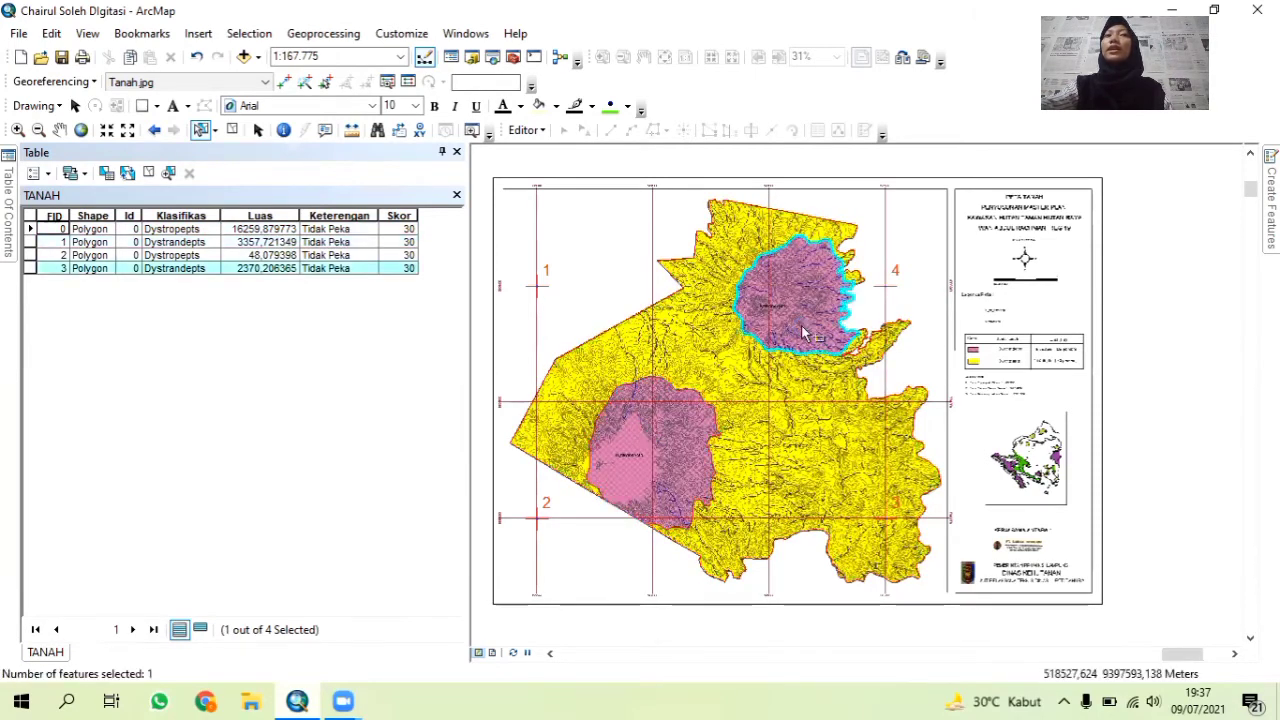
pyautogui.click(853, 278)
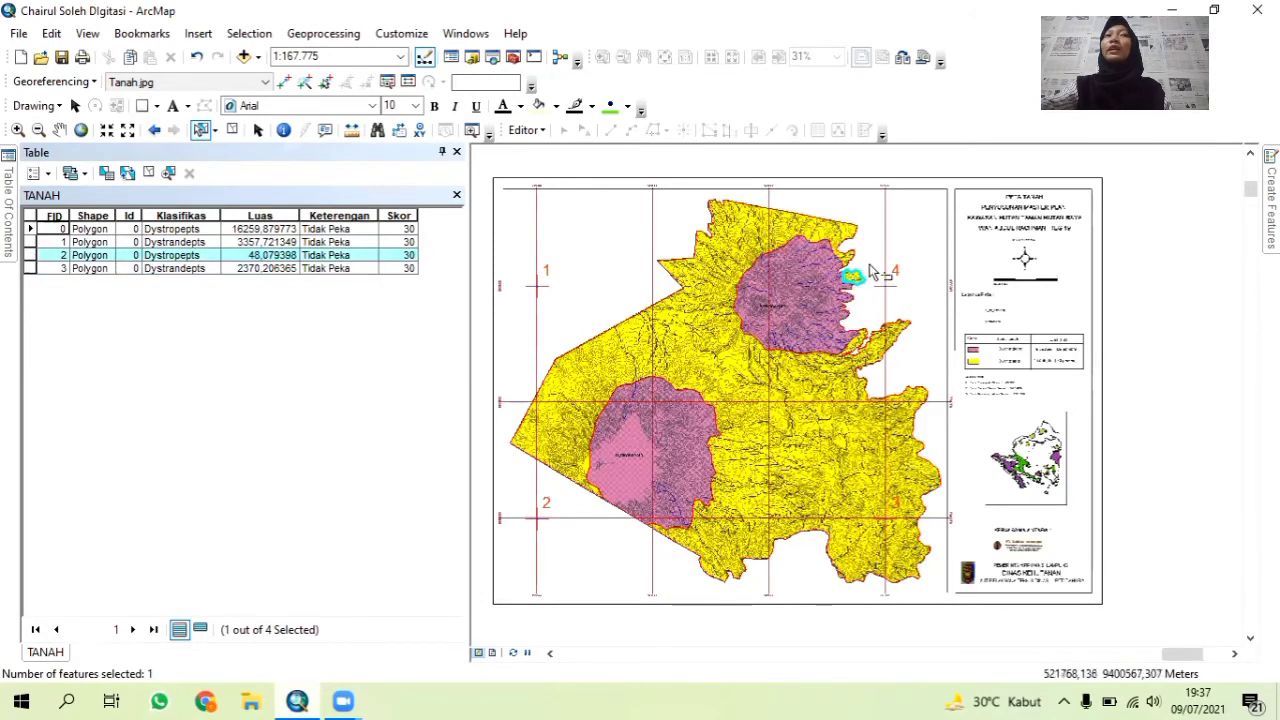
pyautogui.scroll(1, 870, 272)
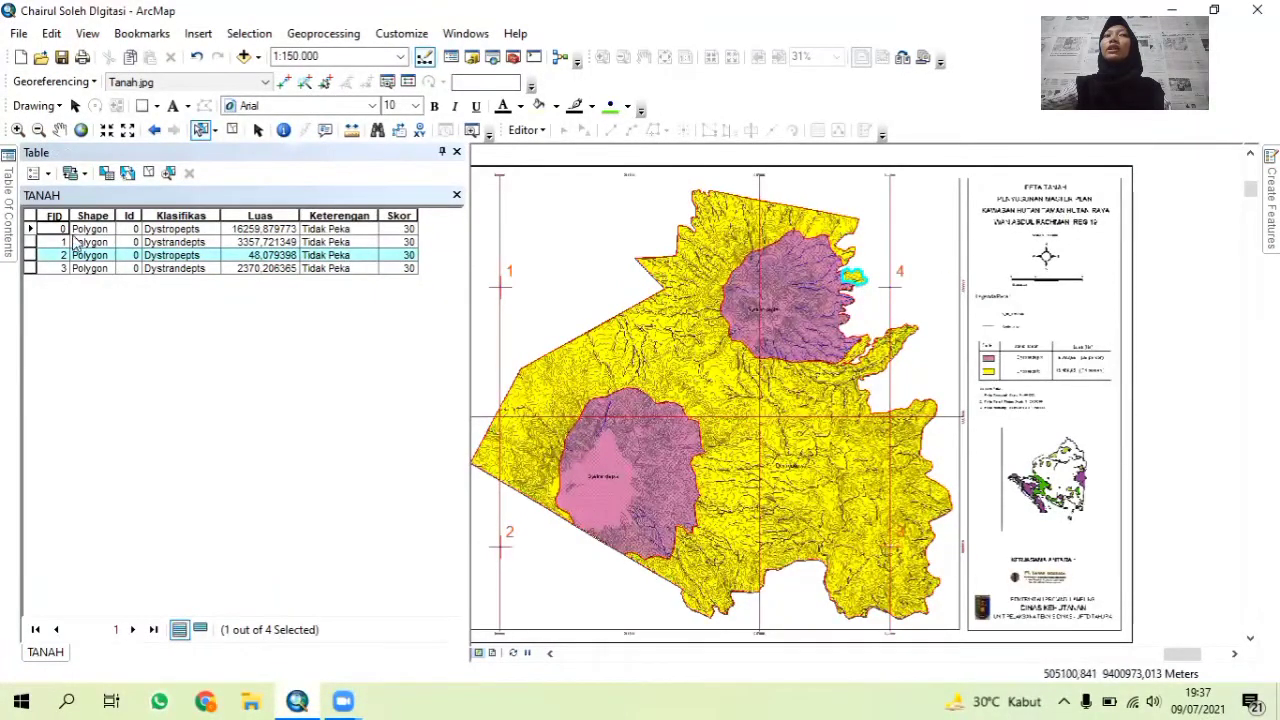
pyautogui.click(31, 229)
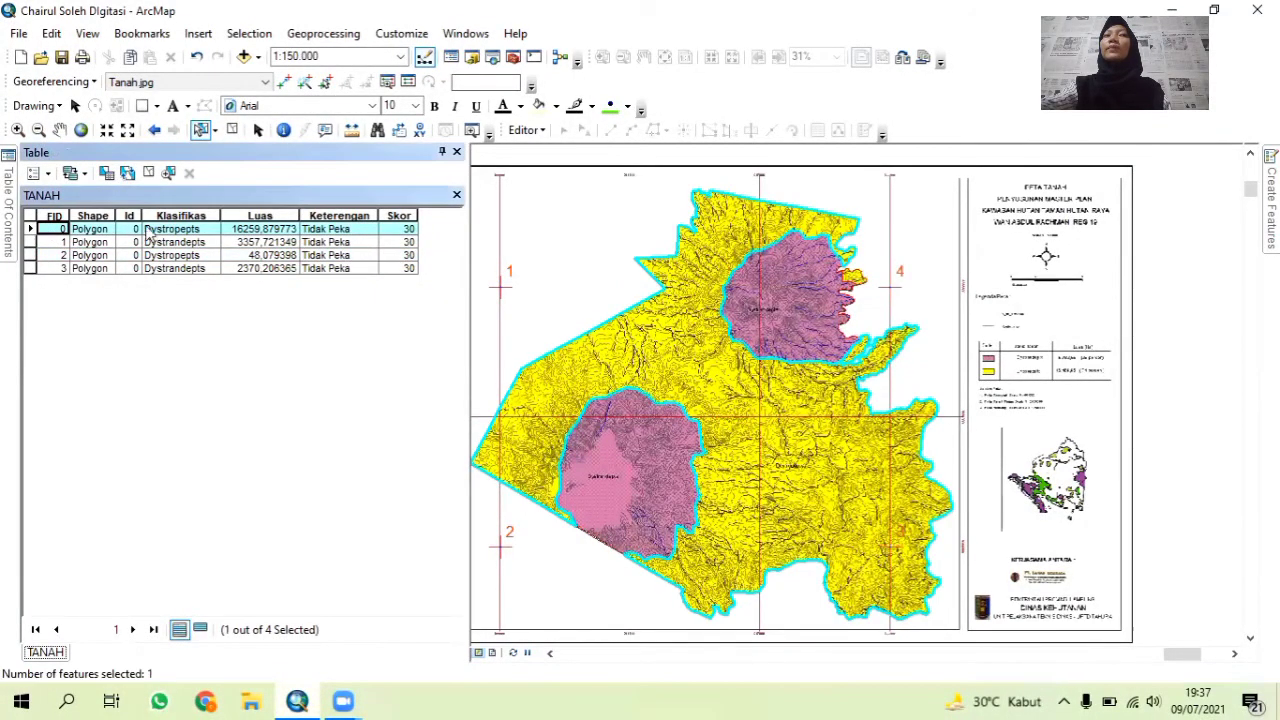
# Add a text field named Klasifikasi with length 20 to the TANAH table, accepting the automatic rename to Klasifik_1.
pyautogui.click(36, 173)
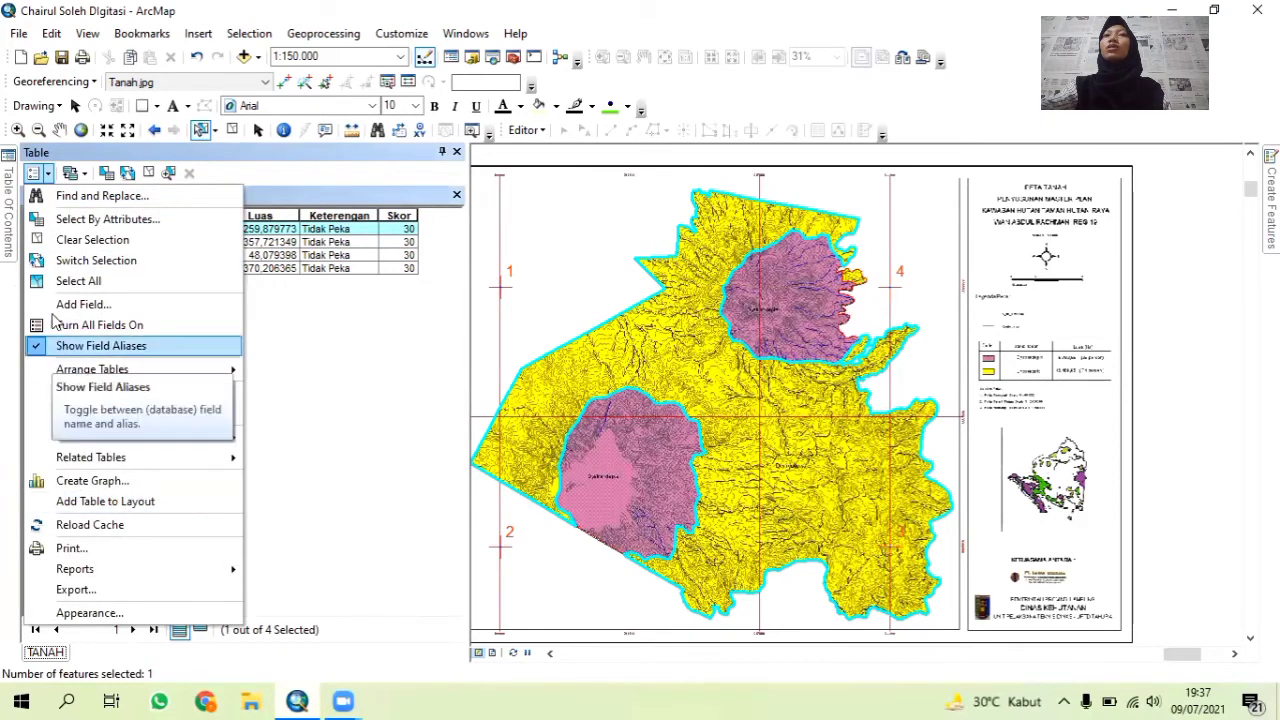
pyautogui.click(88, 305)
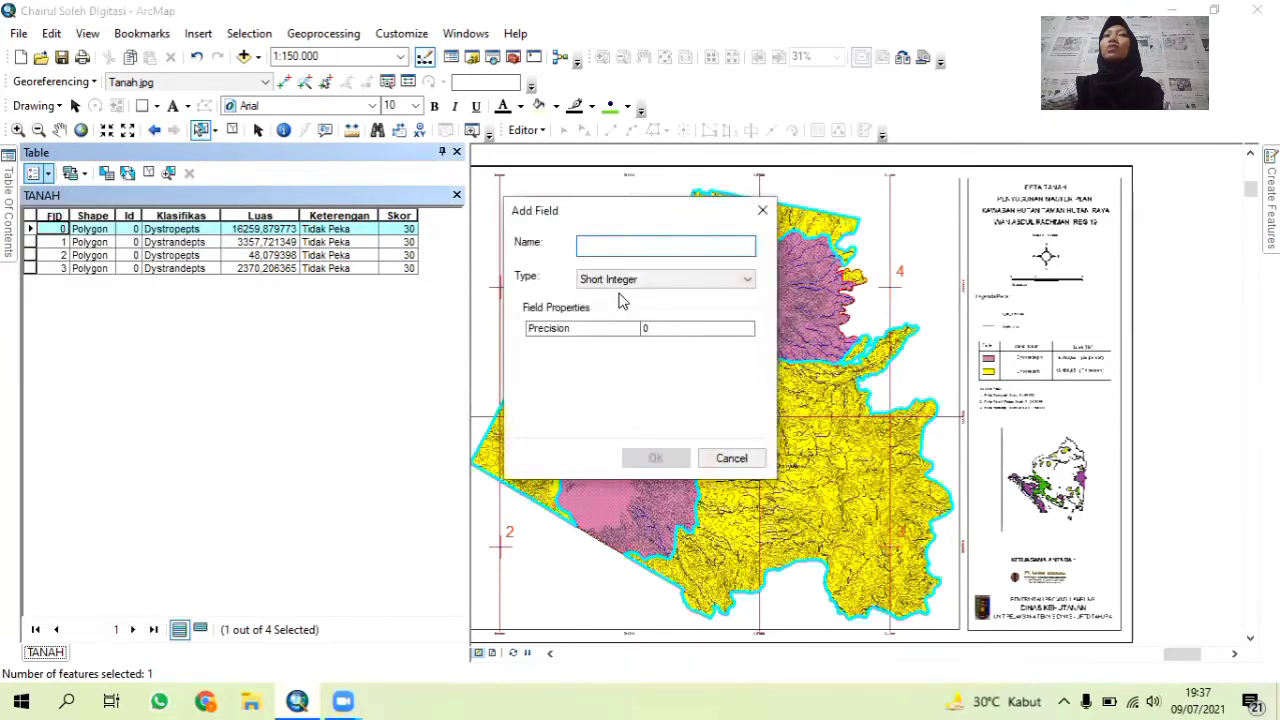
pyautogui.write('L')
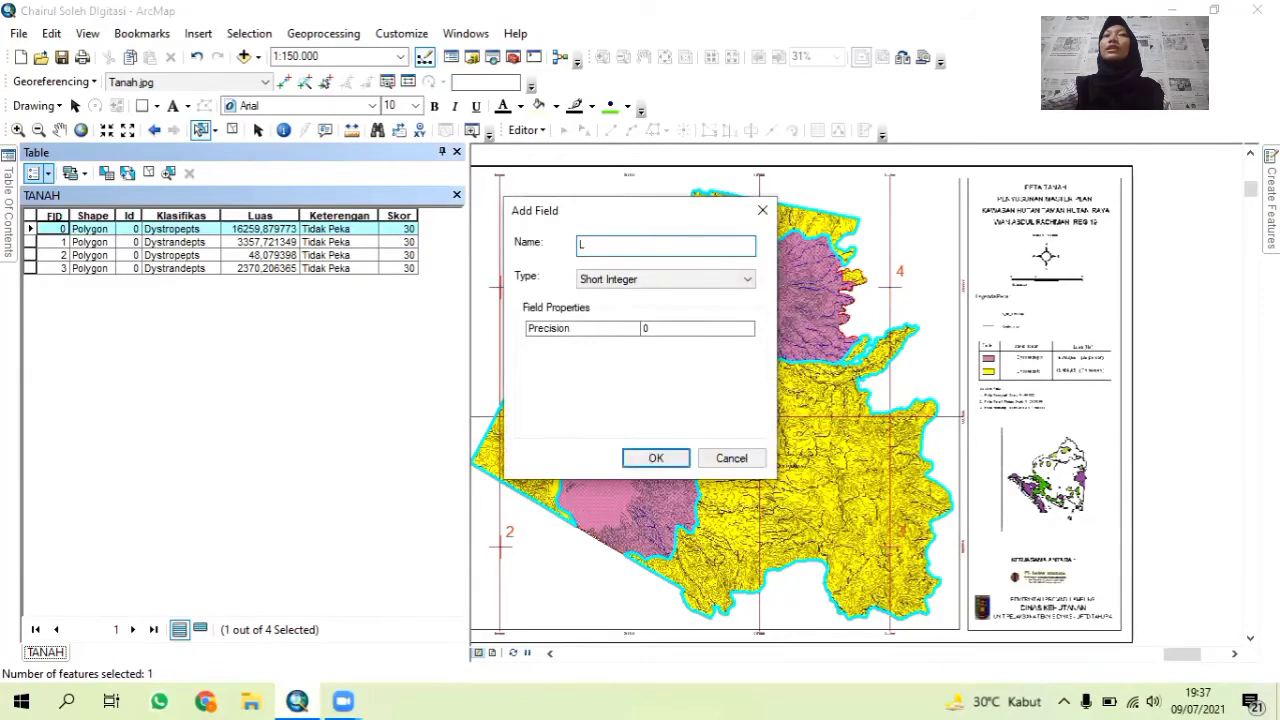
pyautogui.press('BackSpace')
pyautogui.write('K')
pyautogui.press('BackSpace')
pyautogui.press('BackSpace')
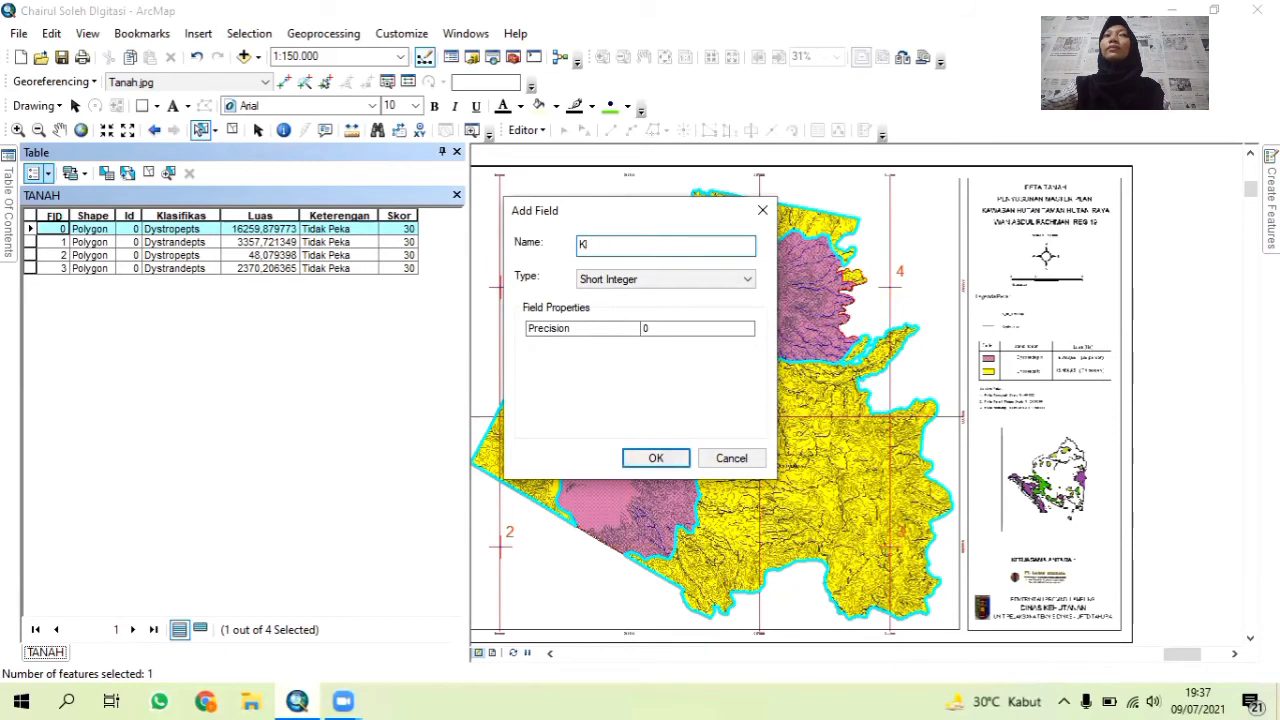
pyautogui.write('lasifikasi')
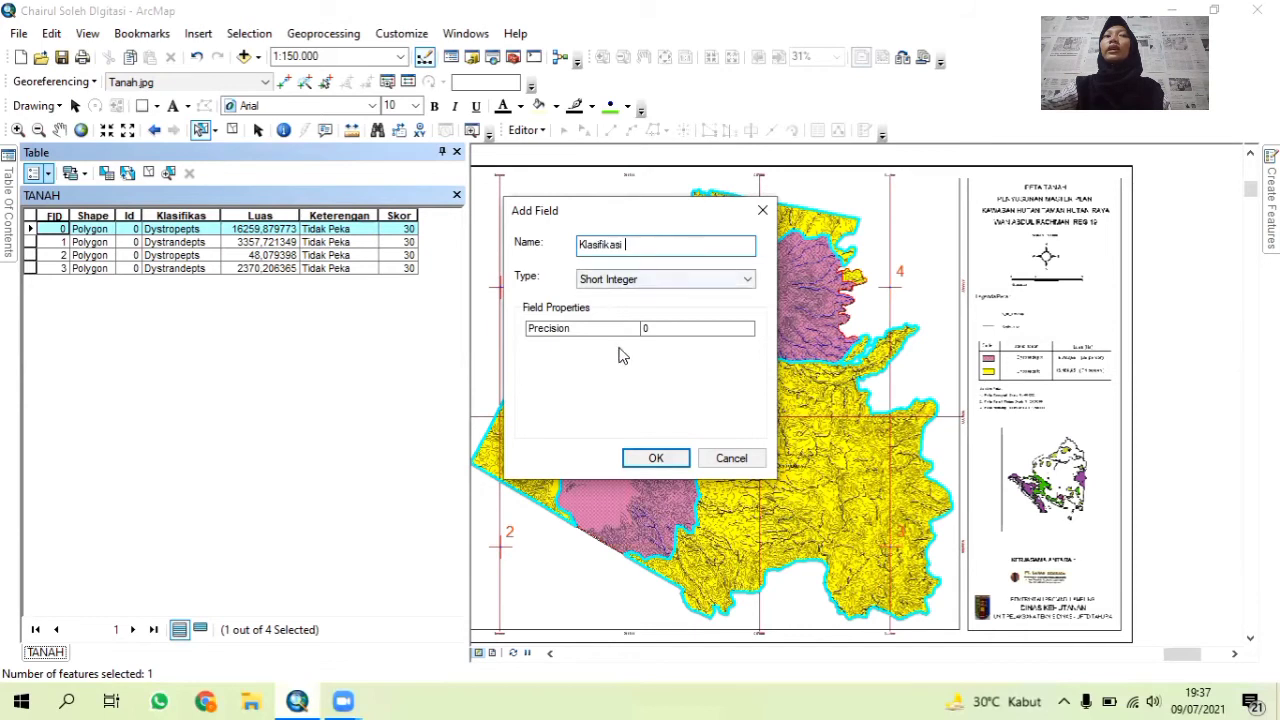
pyautogui.click(638, 280)
pyautogui.click(646, 345)
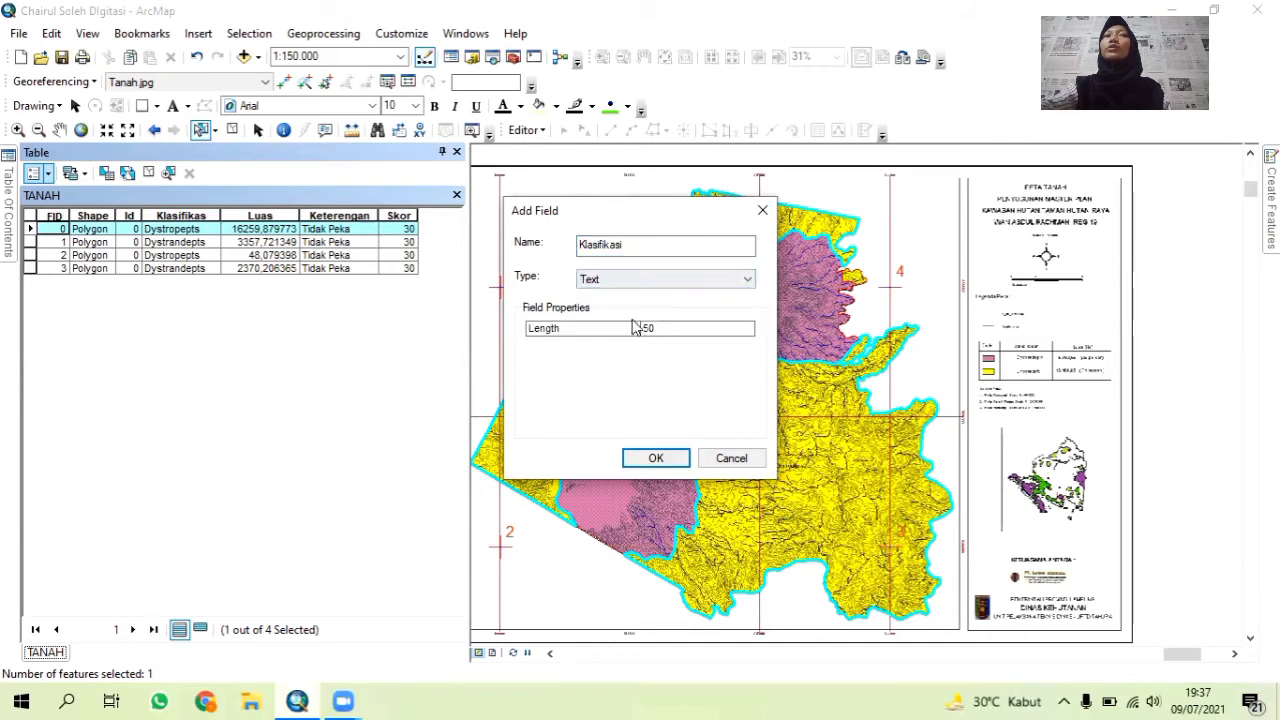
pyautogui.click(651, 330)
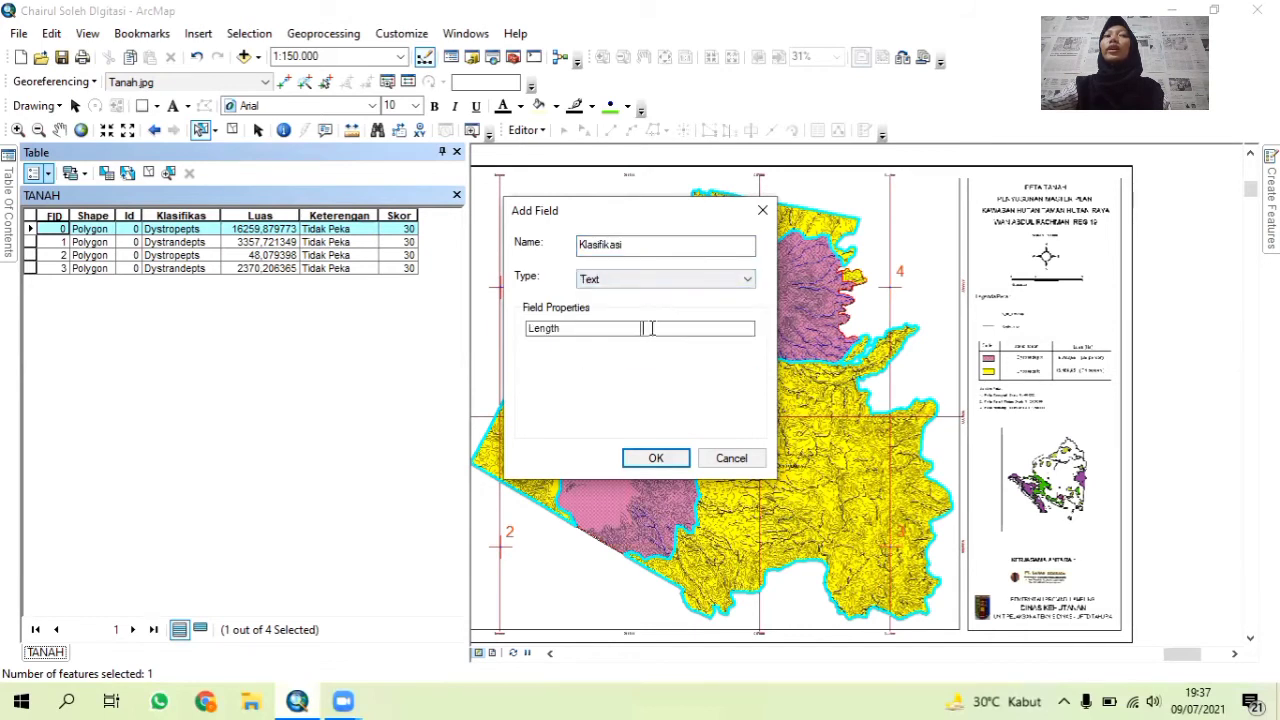
pyautogui.write('20')
pyautogui.press('Return')
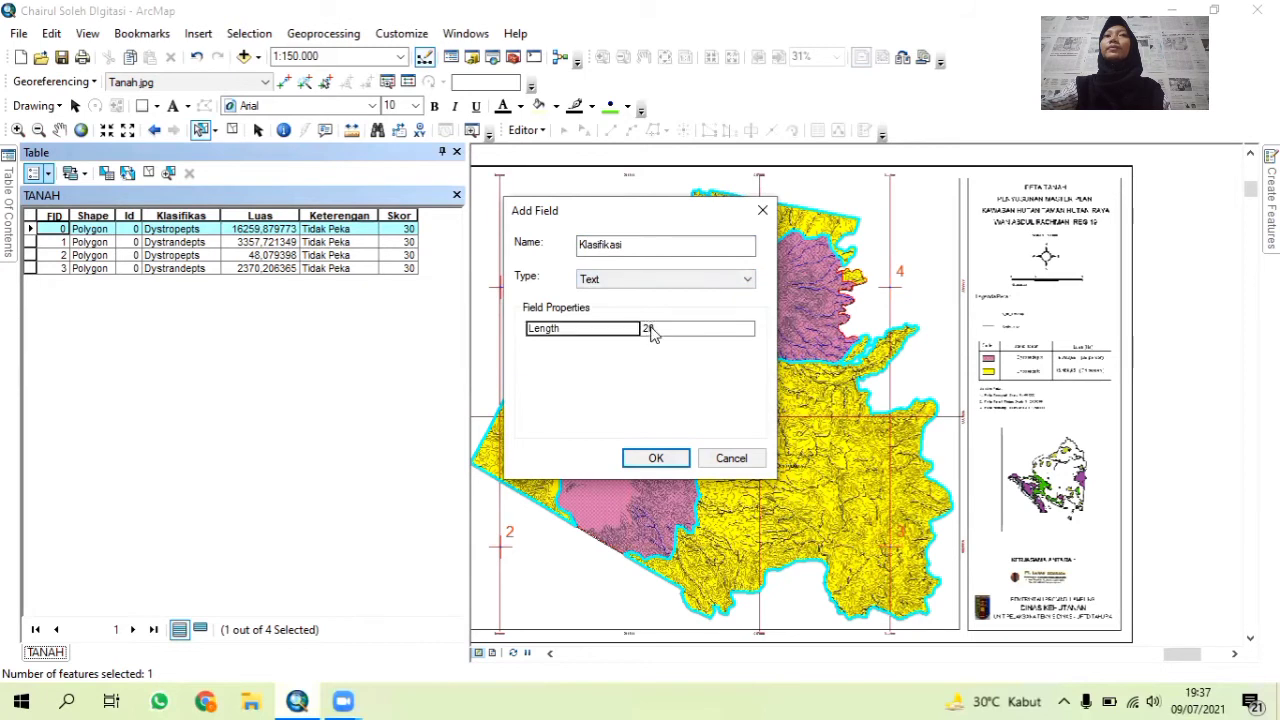
pyautogui.click(658, 460)
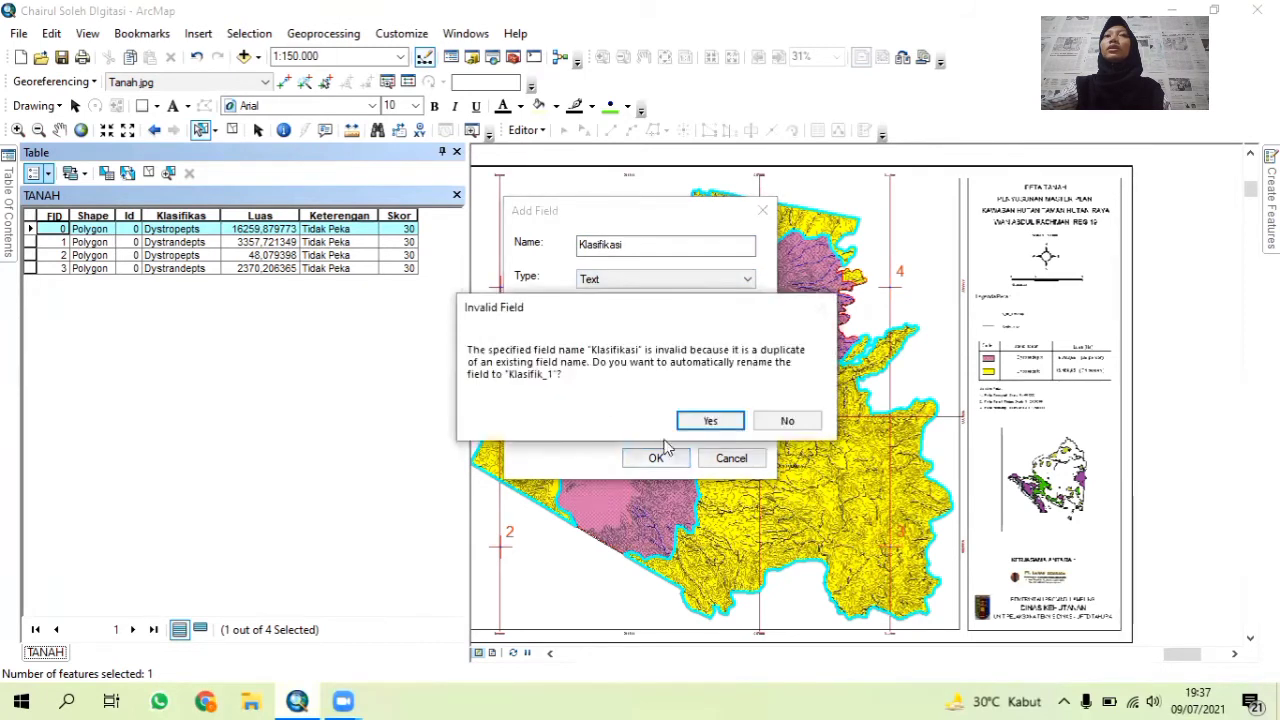
pyautogui.click(707, 425)
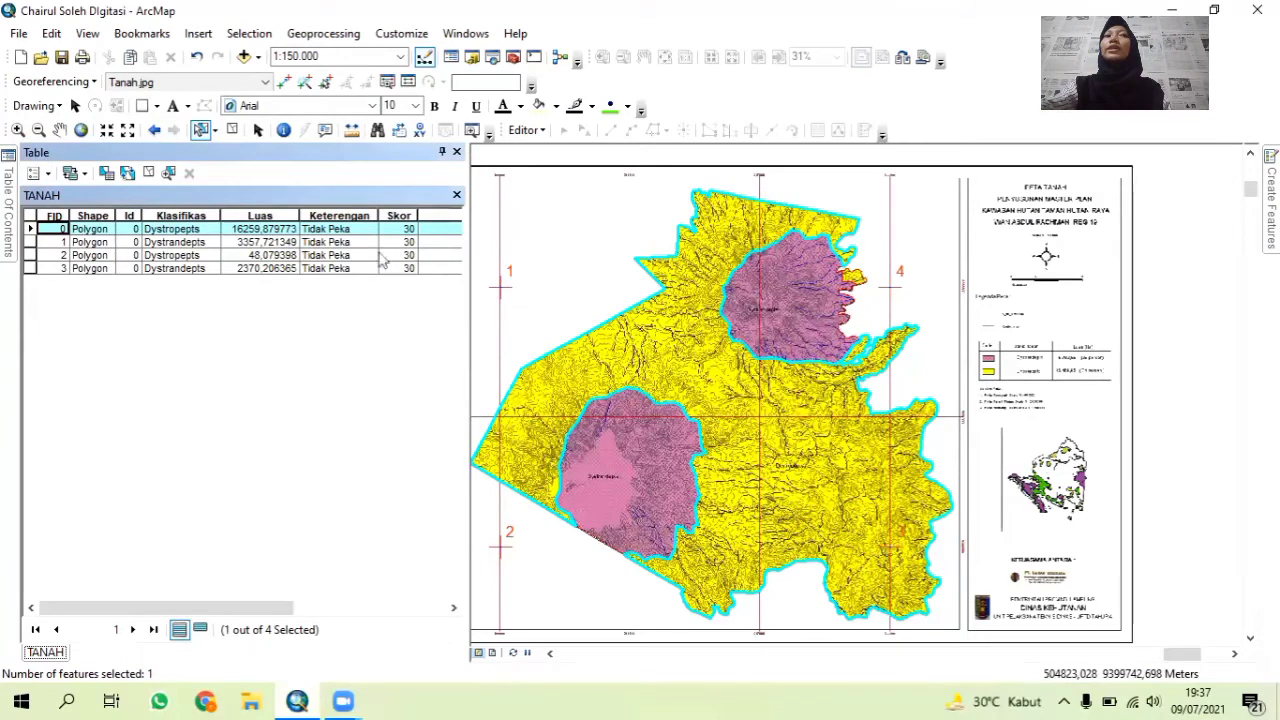
# Narrow the Klasifik_1 column in the TANAH attribute table.
pyautogui.moveTo(197, 607); pyautogui.dragTo(345, 607)
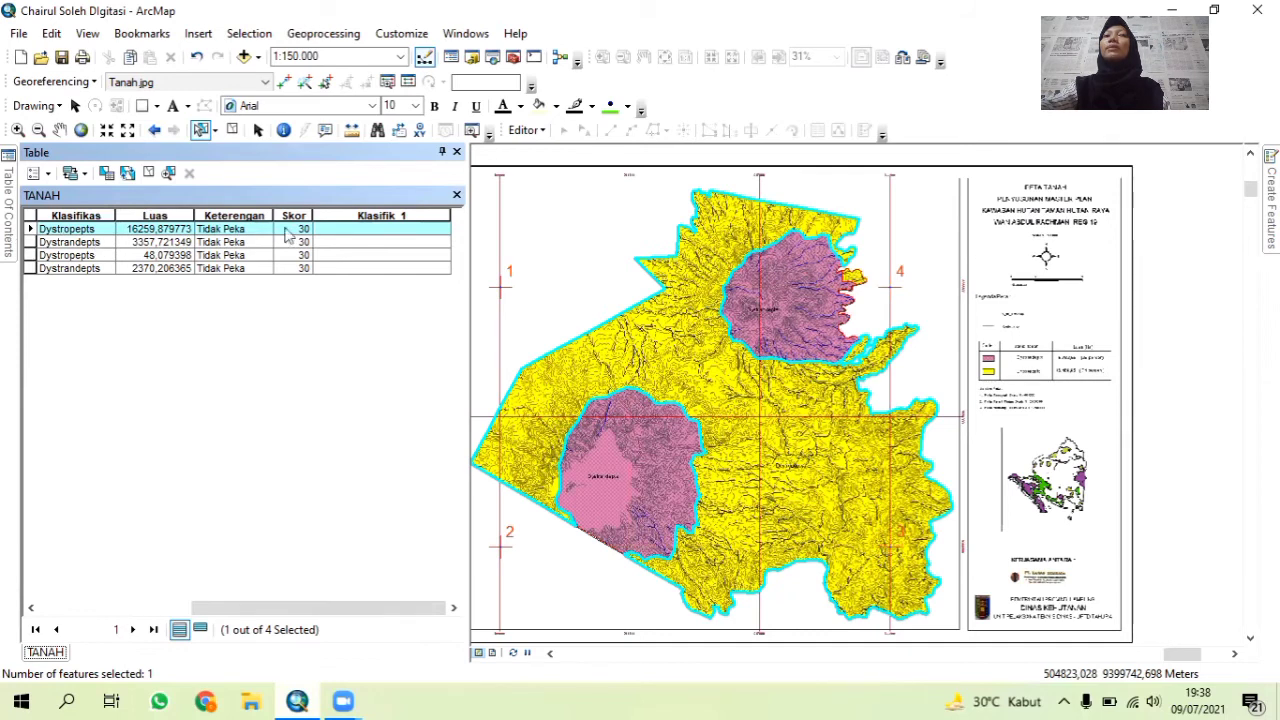
pyautogui.moveTo(449, 214); pyautogui.dragTo(369, 214)
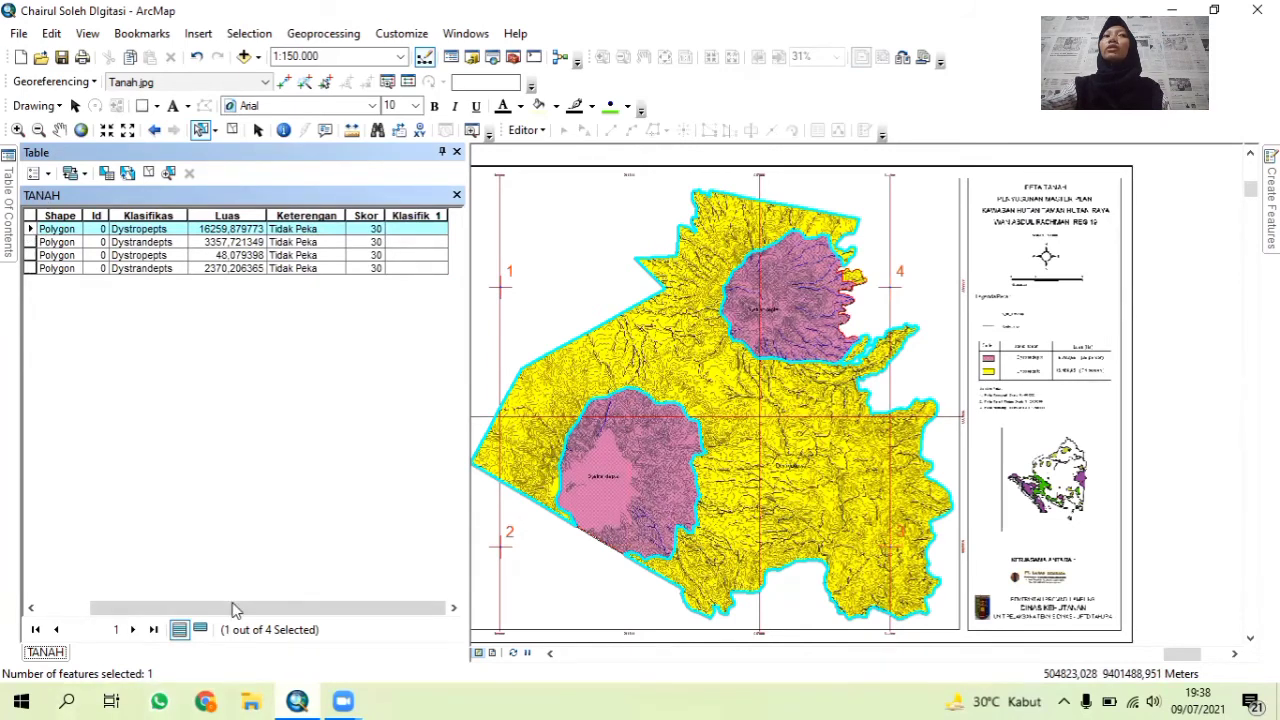
pyautogui.moveTo(251, 613)
pyautogui.mouseDown()
pyautogui.moveTo(203, 609)
pyautogui.moveTo(249, 612)
pyautogui.mouseUp()
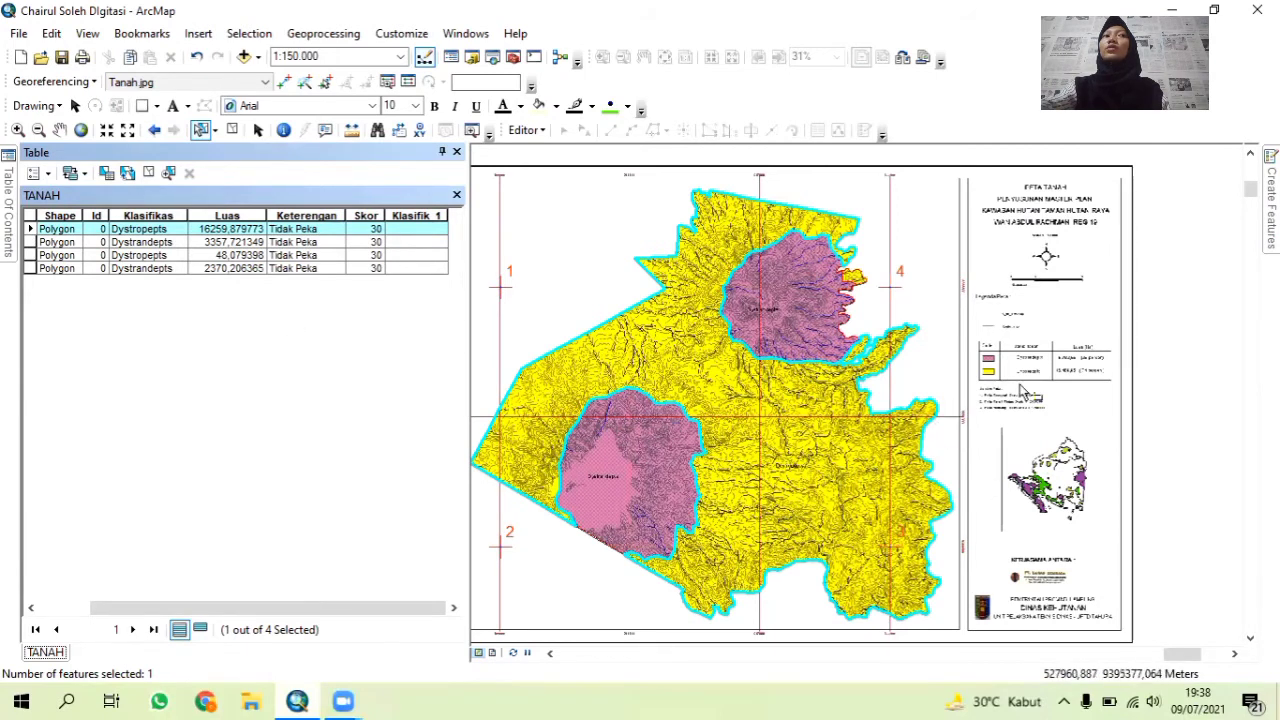
# Examine the soil type legend on the Tanah.jpg map sheet.
pyautogui.scroll(-4, 1022, 390)
pyautogui.scroll(3, 1020, 378)
pyautogui.scroll(-4, 1019, 377)
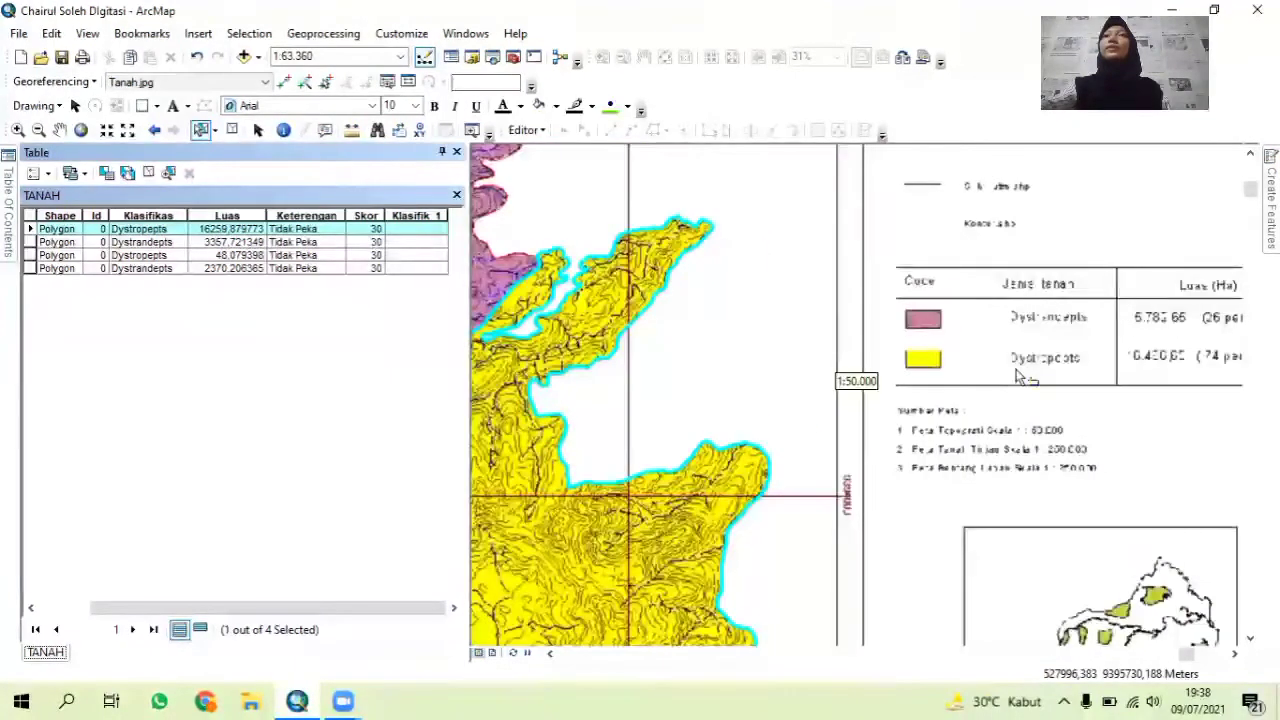
# Fill the selected TANAH record's Klasifik_1 field with the string "Dystropepts" using the Field Calculator.
pyautogui.scroll(8, 930, 410)
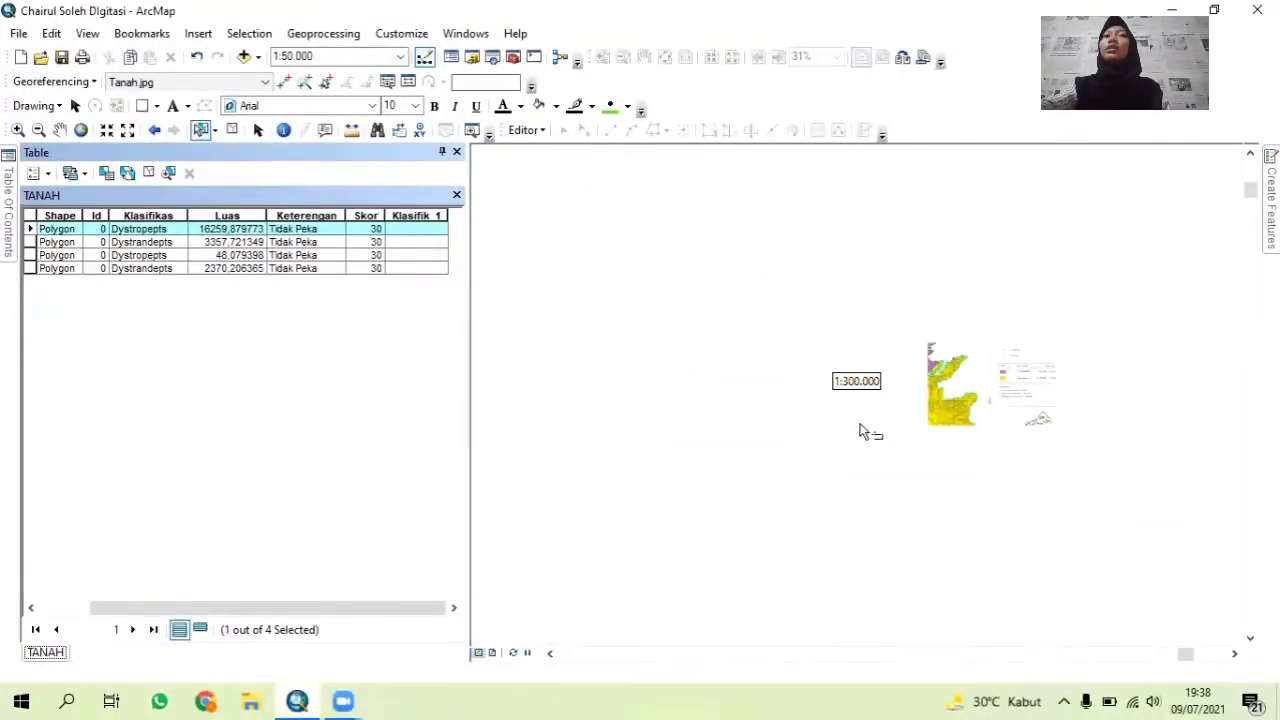
pyautogui.click(412, 215)
pyautogui.rightClick(403, 218)
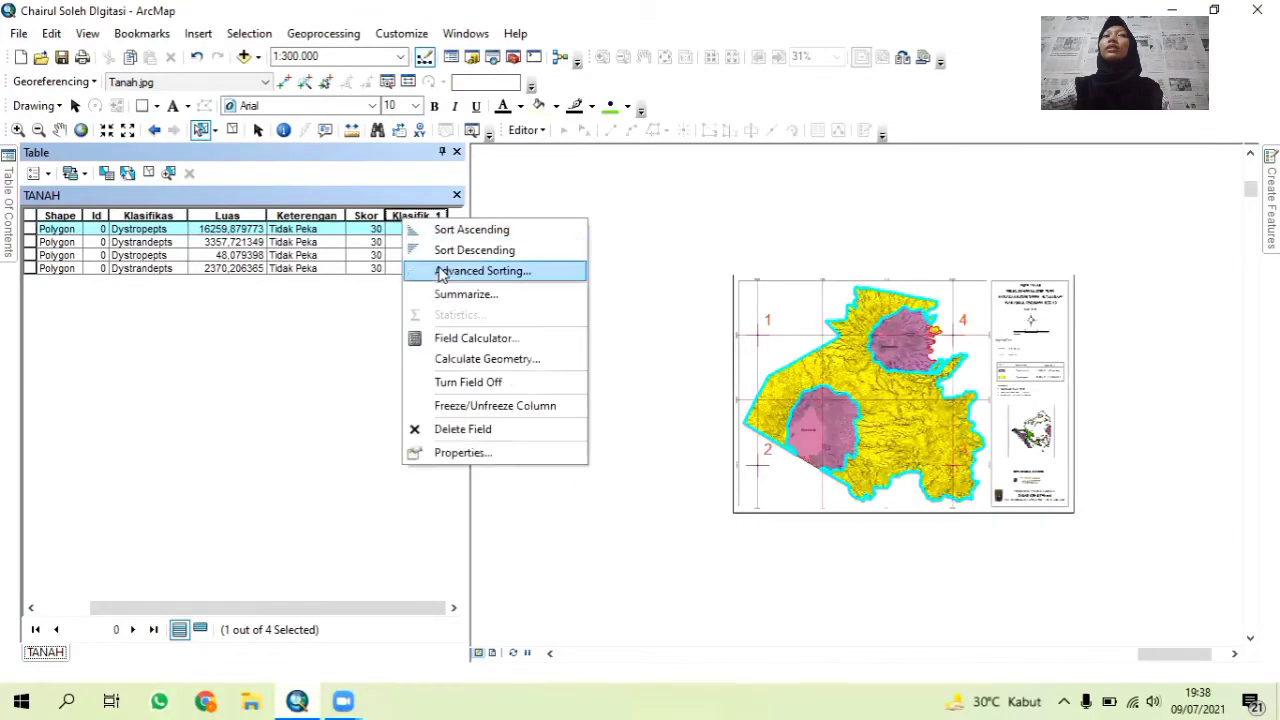
pyautogui.click(490, 338)
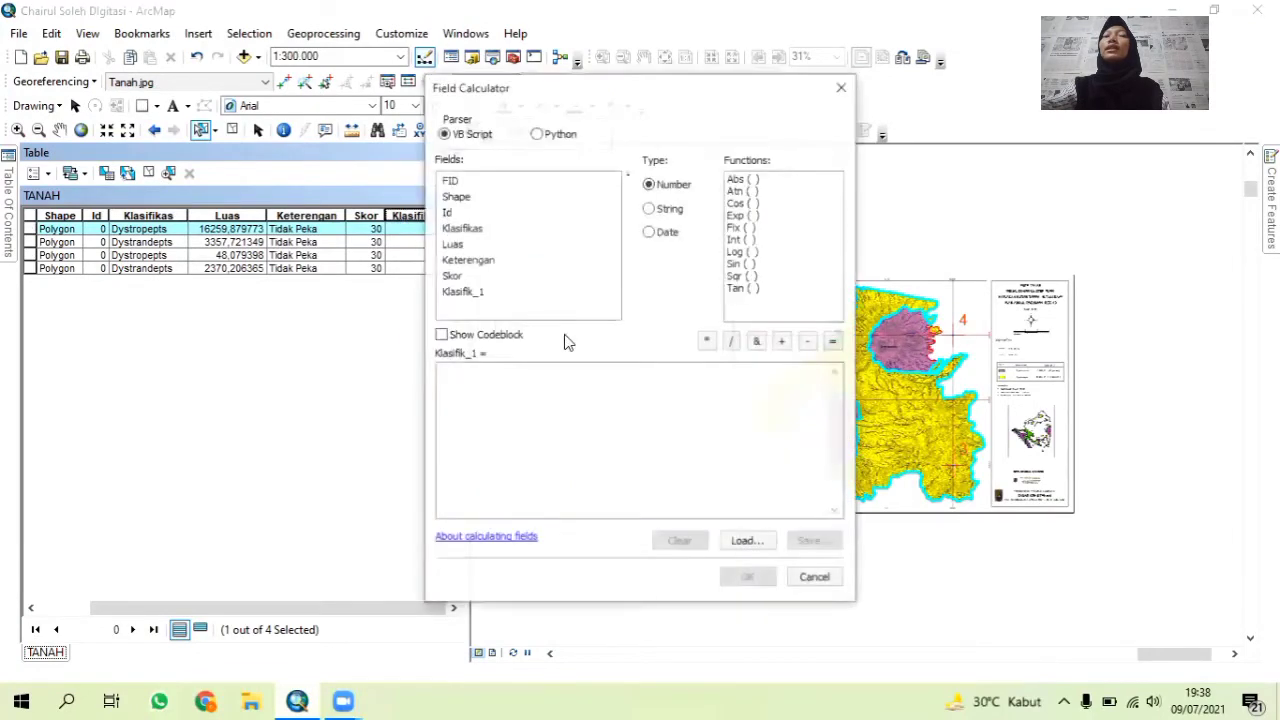
pyautogui.click(664, 208)
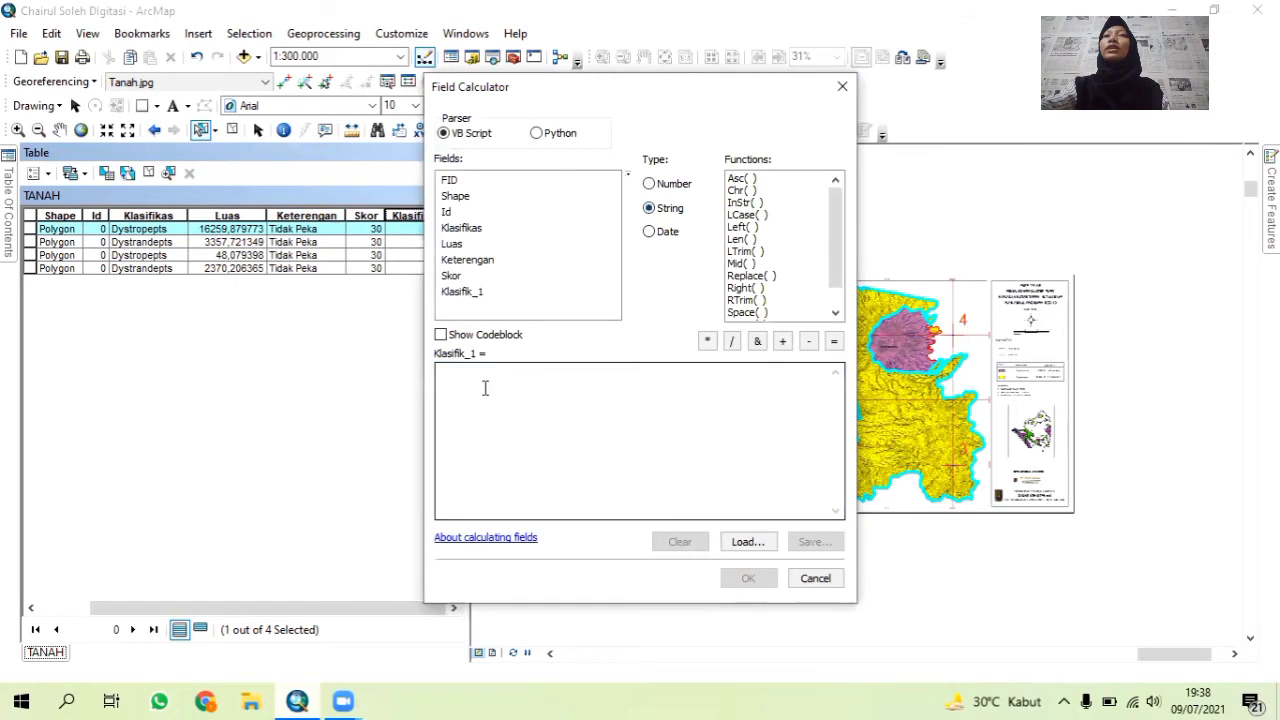
pyautogui.click(485, 382)
pyautogui.write(':')
pyautogui.press('BackSpace')
pyautogui.write('"Dystropepts')
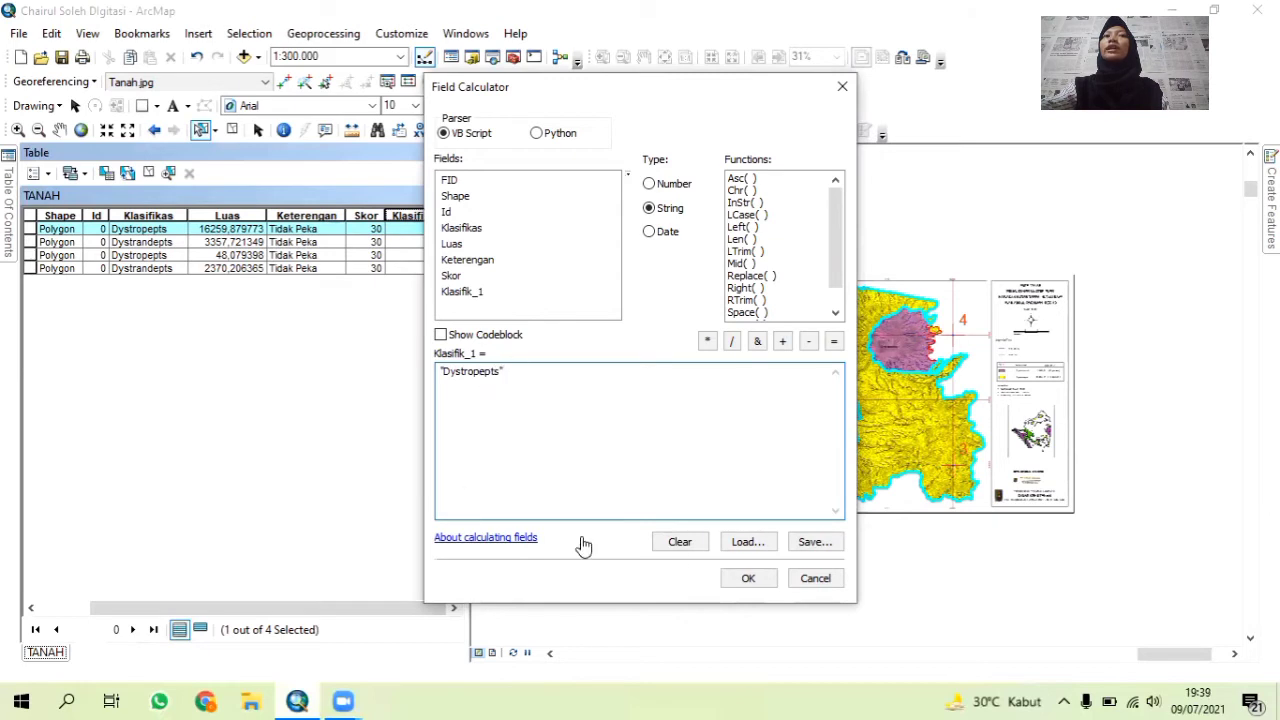
pyautogui.click(746, 582)
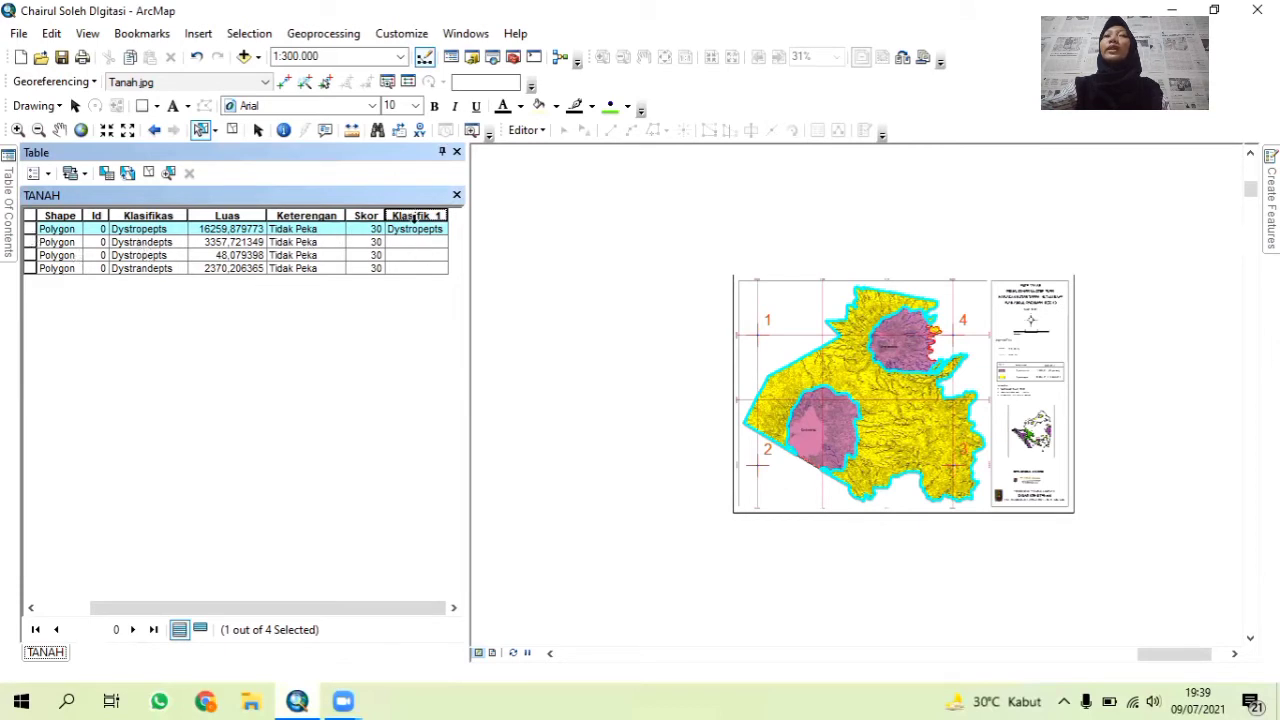
# Add a Double field named Luas with precision 5 and scale 5 to the TANAH table, accepting the rename to Luas_1.
pyautogui.click(36, 173)
pyautogui.moveTo(132, 380)
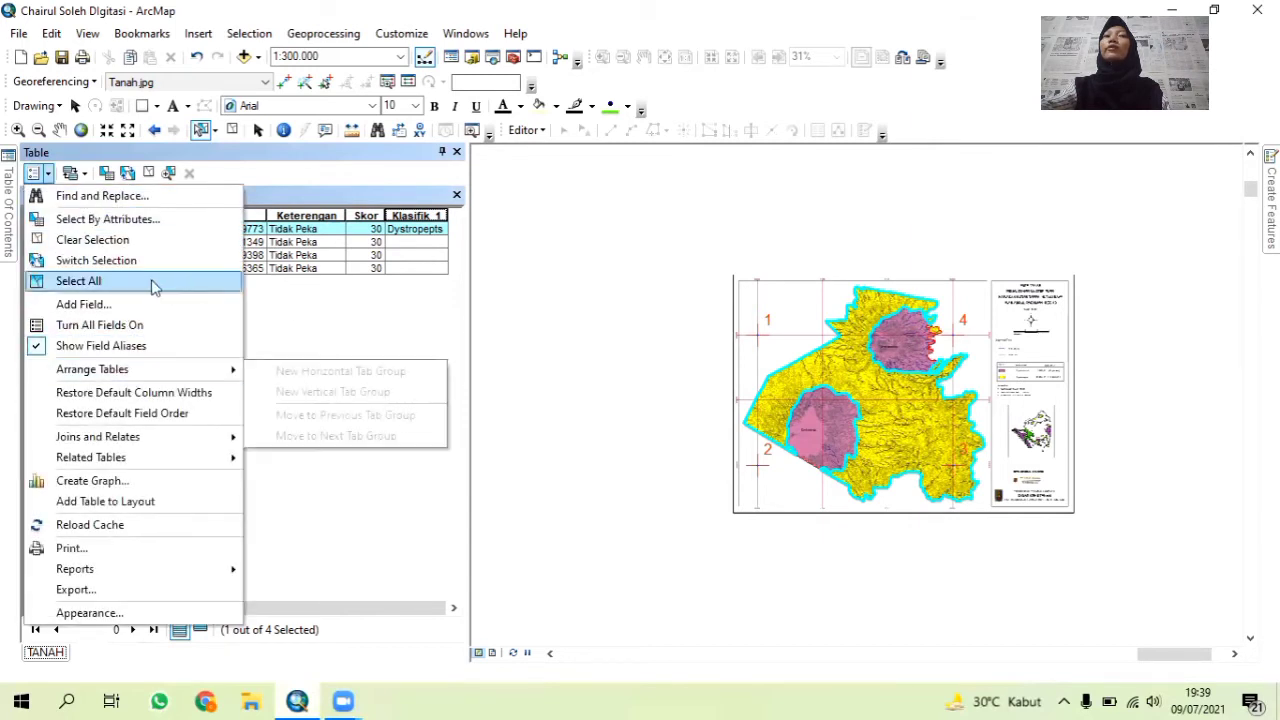
pyautogui.click(131, 312)
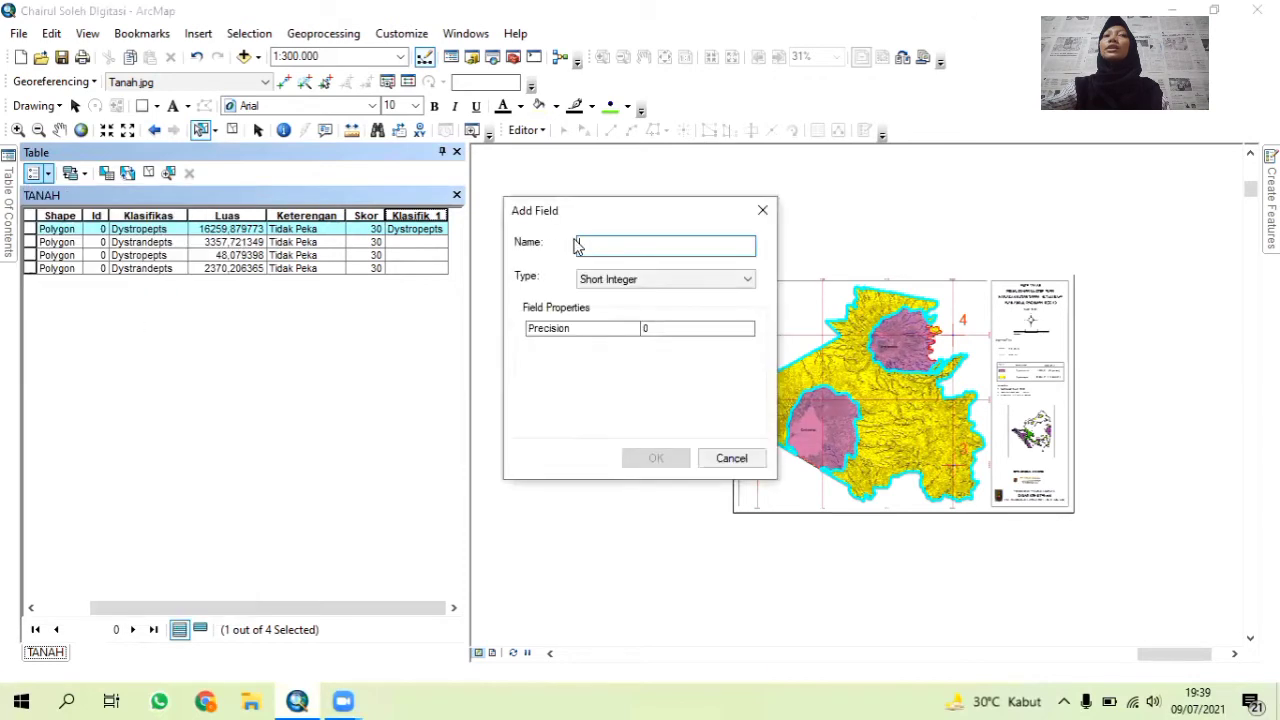
pyautogui.write('Luas')
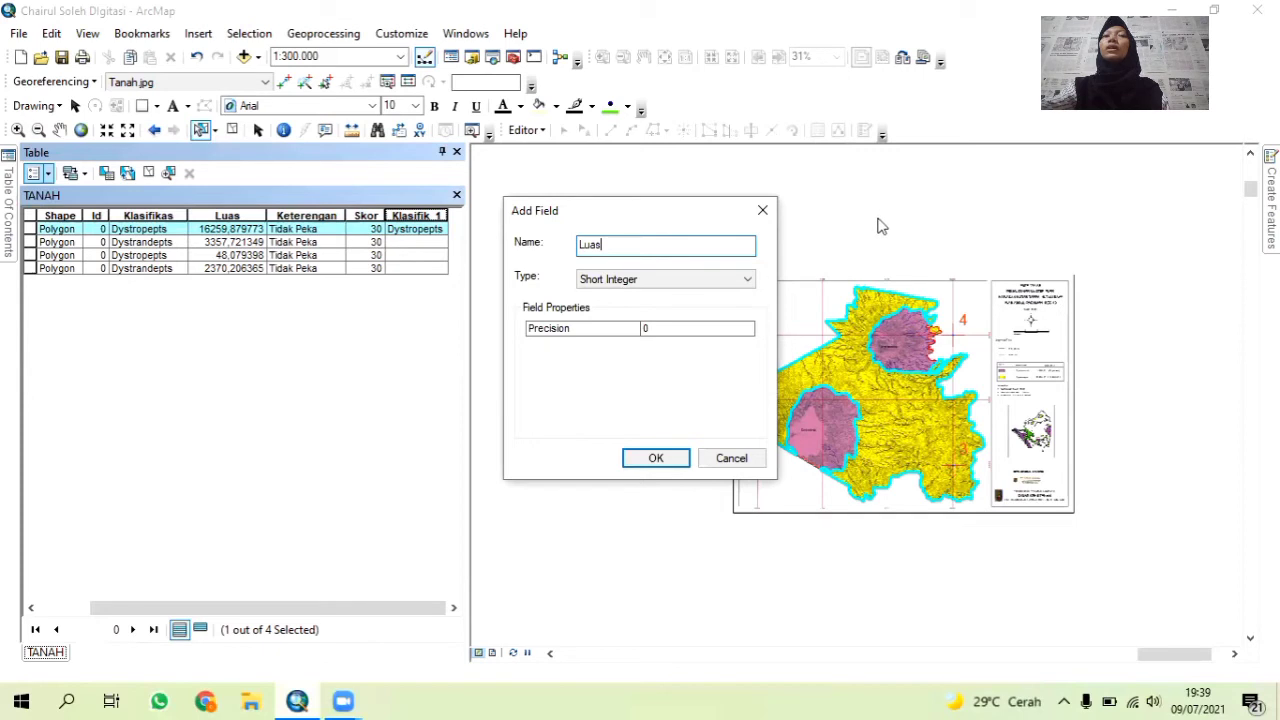
pyautogui.click(665, 280)
pyautogui.click(652, 333)
pyautogui.click(653, 328)
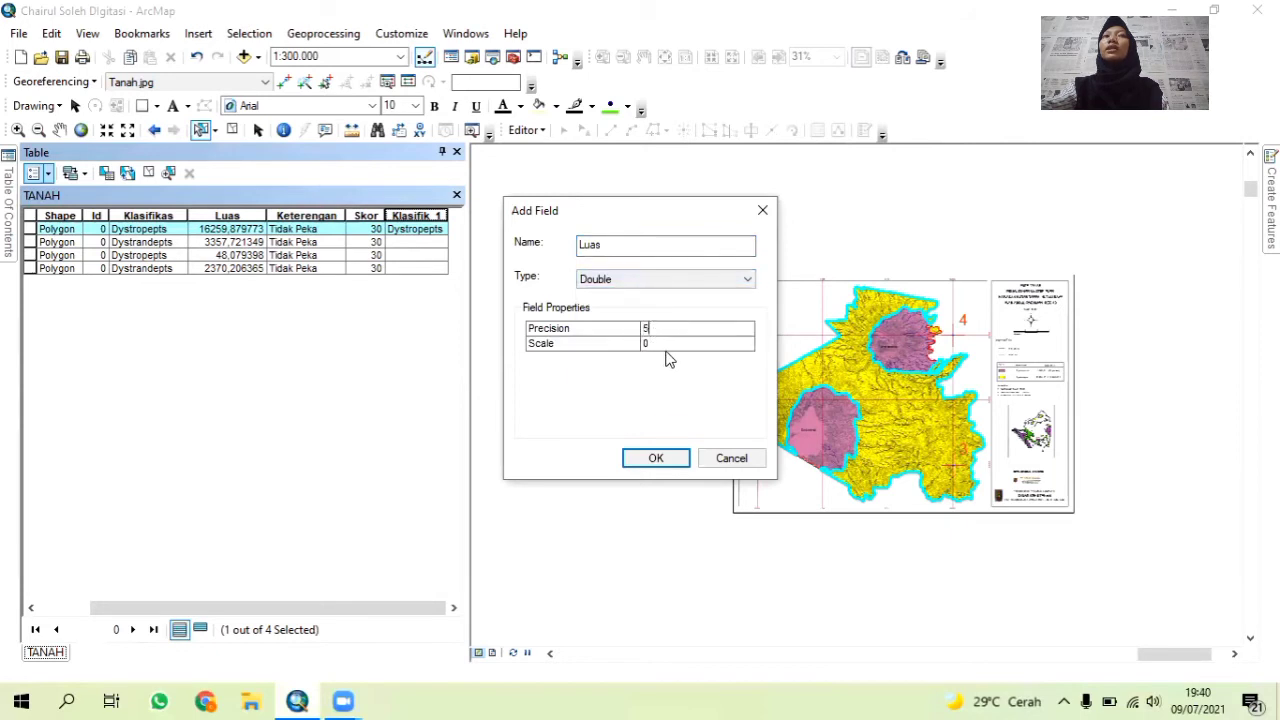
pyautogui.click(665, 346)
pyautogui.write('5')
pyautogui.press('Return')
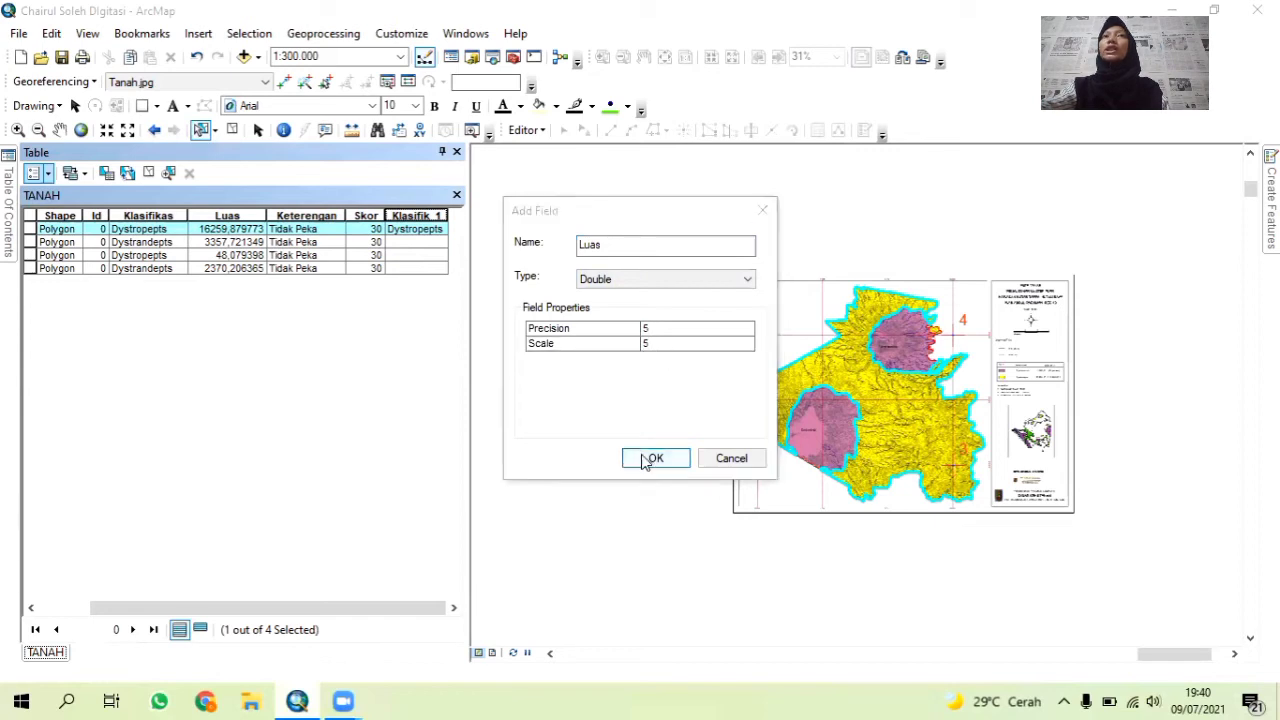
pyautogui.click(654, 462)
pyautogui.click(708, 422)
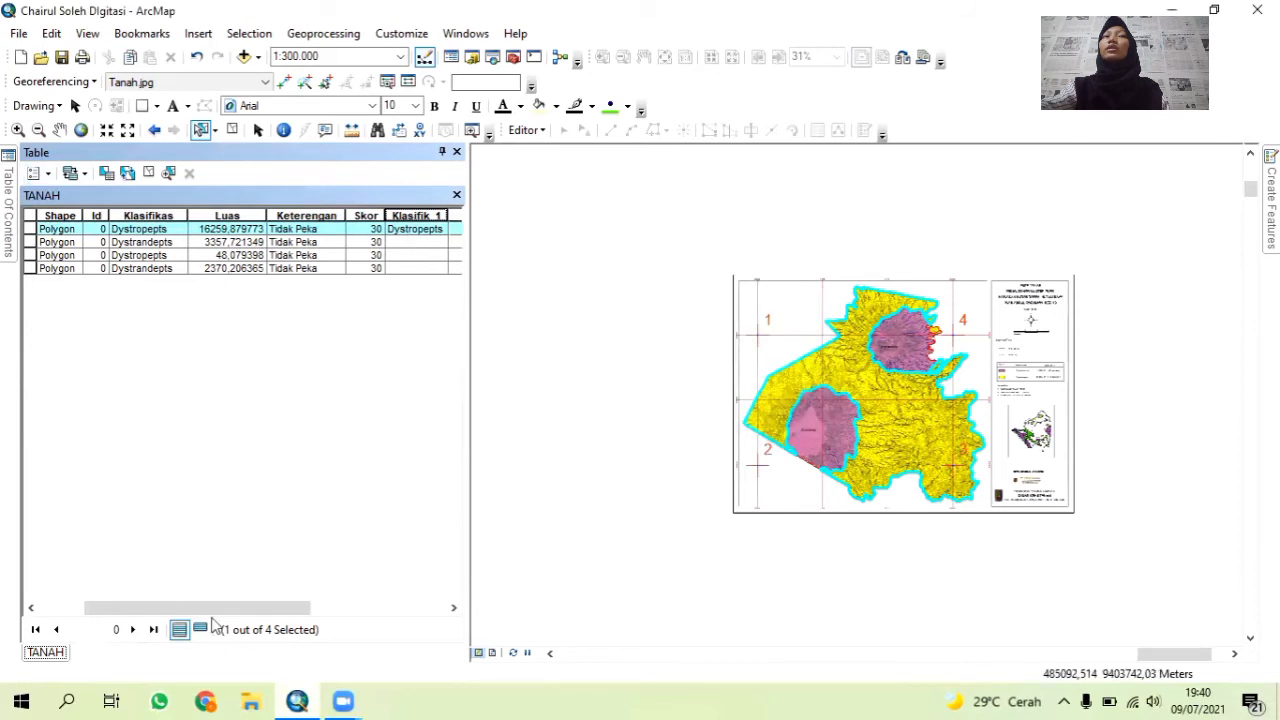
# Calculate the selected record's area in hectares into the Luas_1 field, using the data source's coordinate system, and narrow that column.
pyautogui.moveTo(268, 608); pyautogui.dragTo(358, 608)
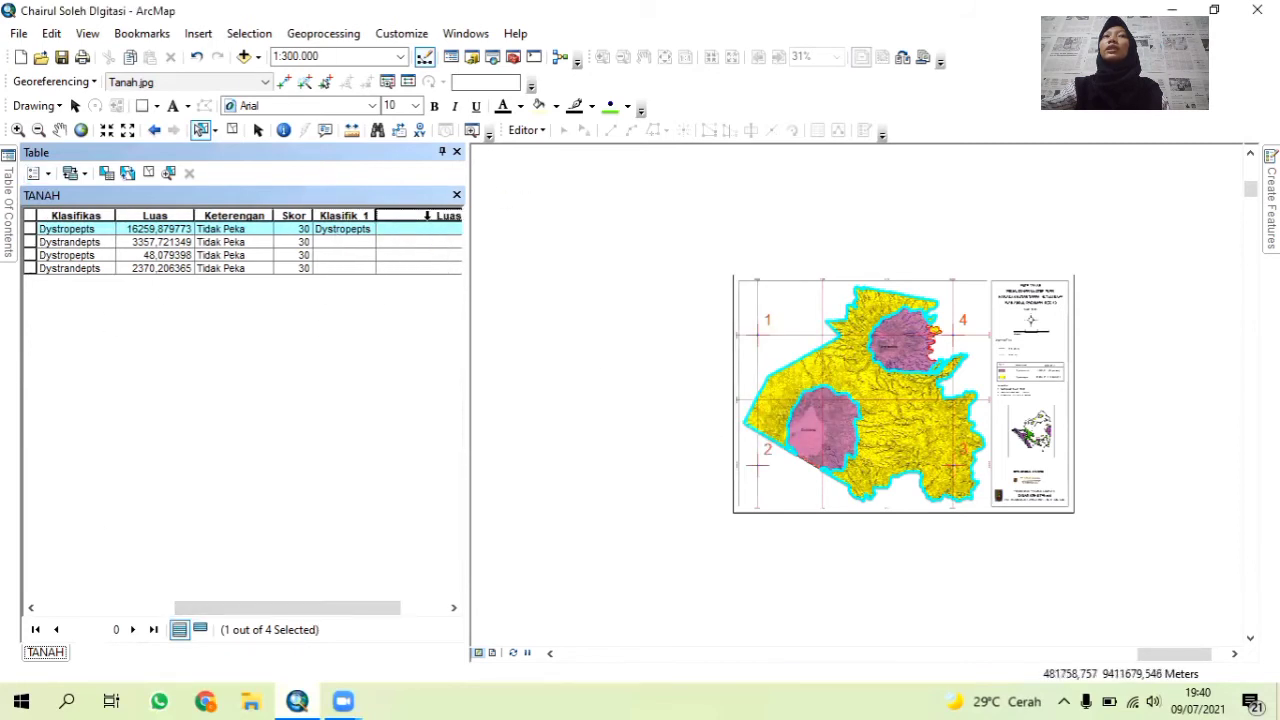
pyautogui.rightClick(427, 215)
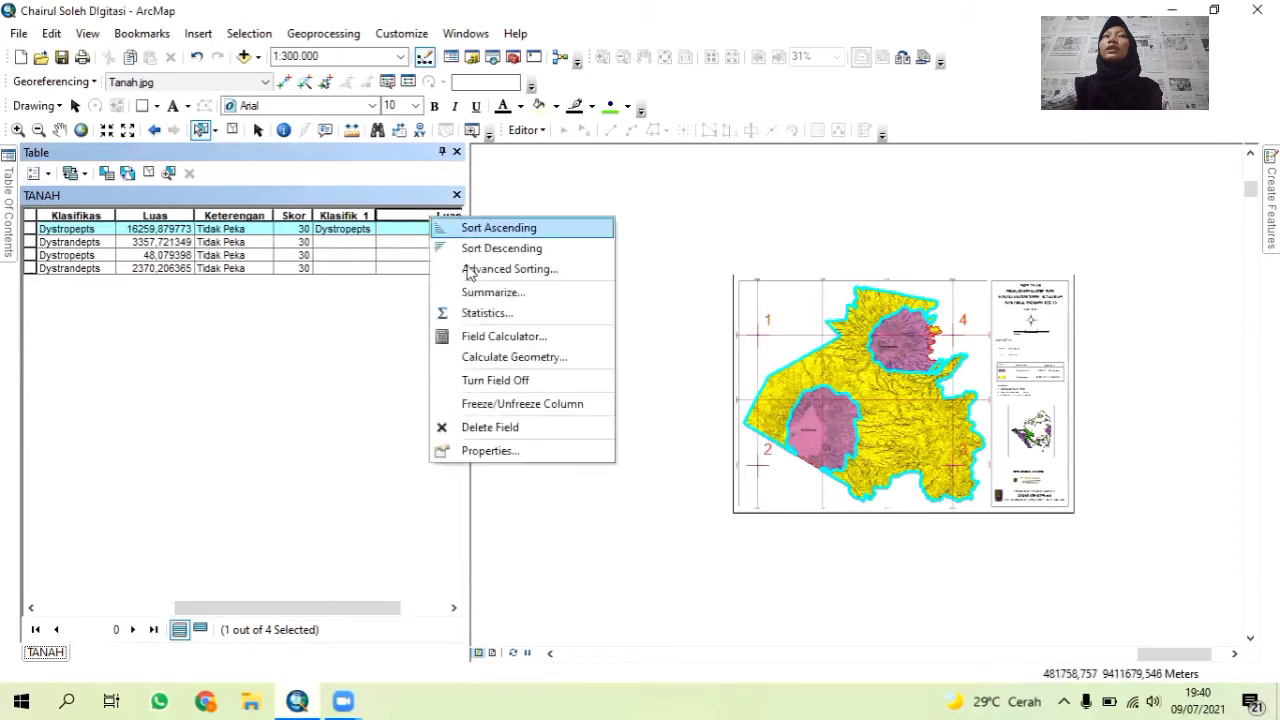
pyautogui.click(515, 360)
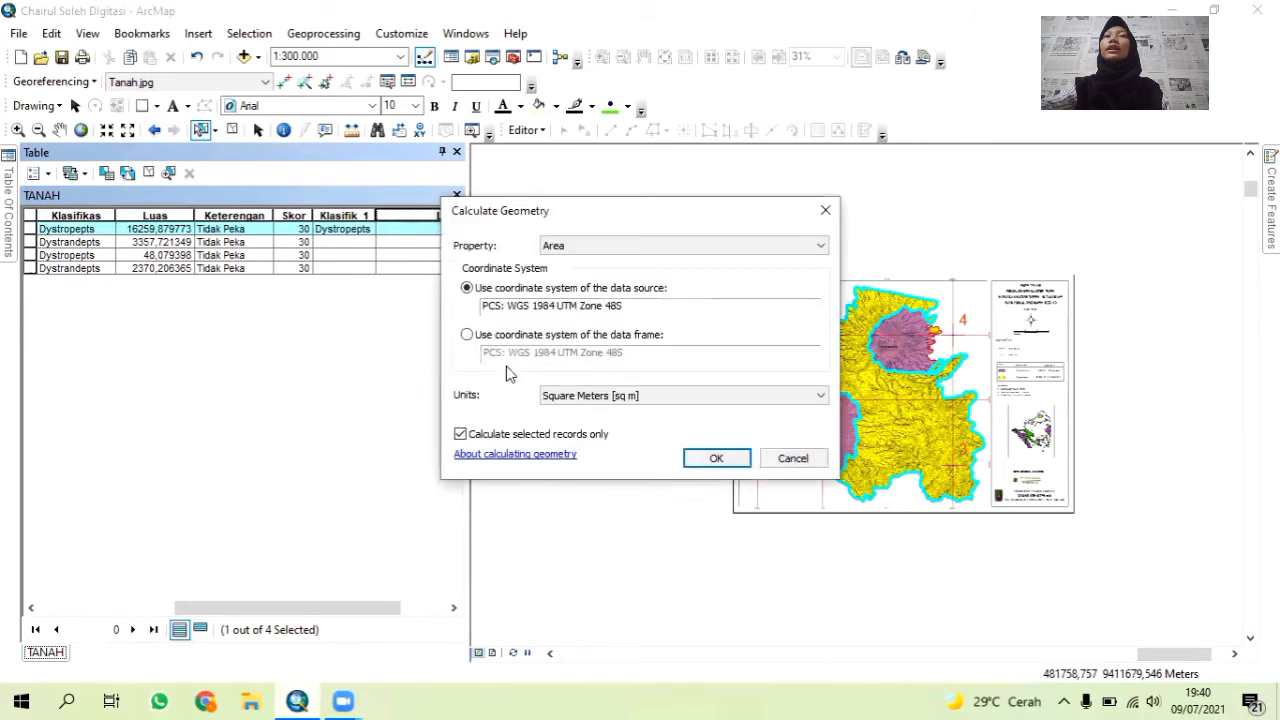
pyautogui.click(657, 395)
pyautogui.scroll(2, 660, 430)
pyautogui.click(668, 434)
pyautogui.click(716, 458)
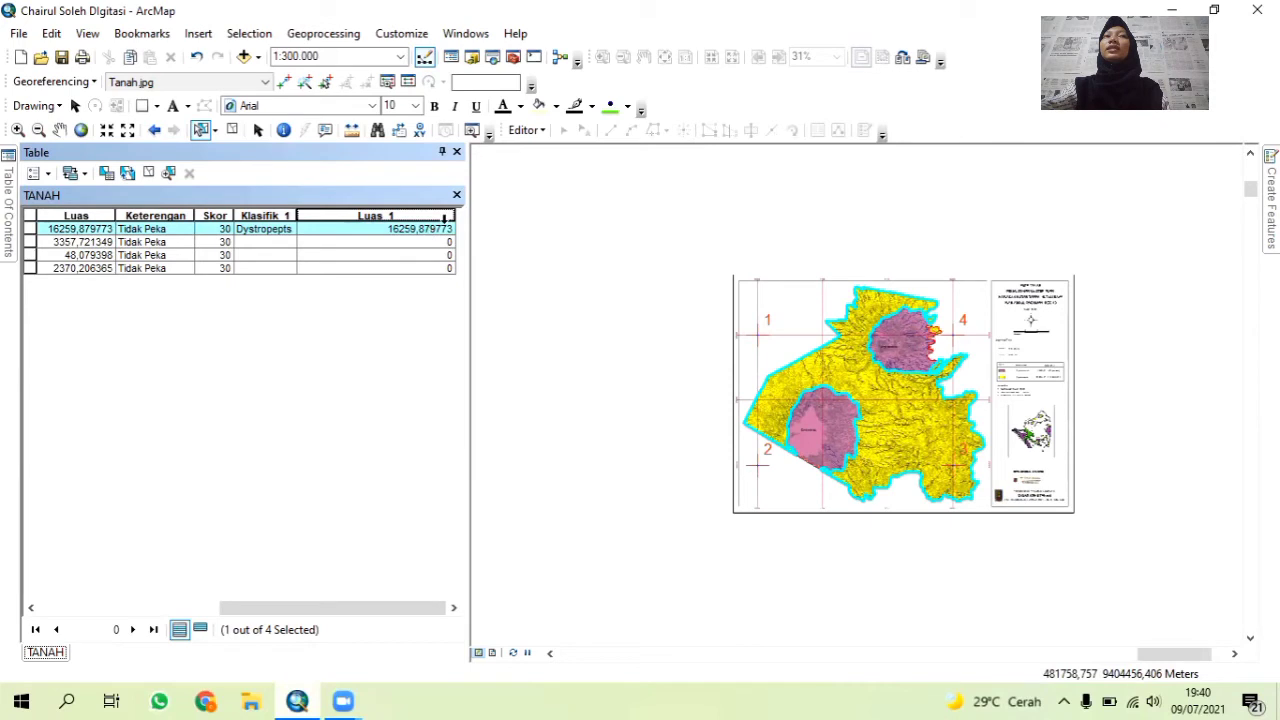
pyautogui.moveTo(455, 215); pyautogui.dragTo(343, 231)
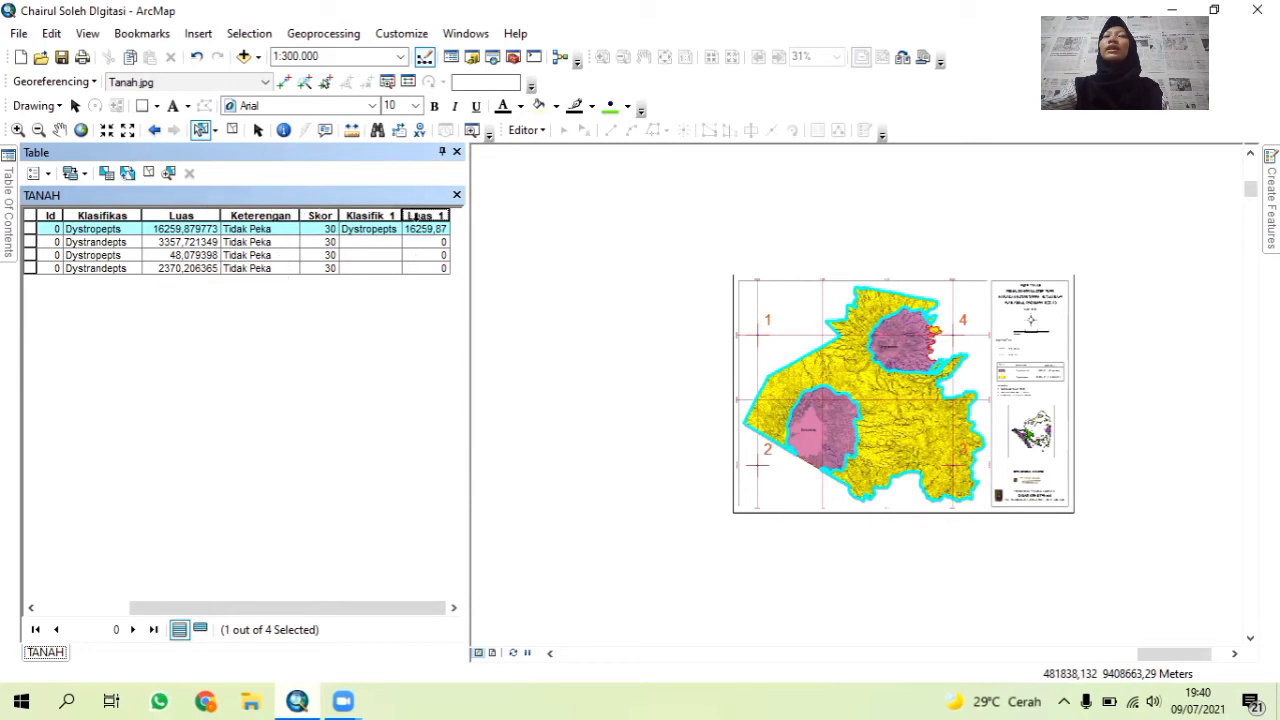
# Add a text field named Keteangan with length 20 to the TANAH table.
pyautogui.click(47, 174)
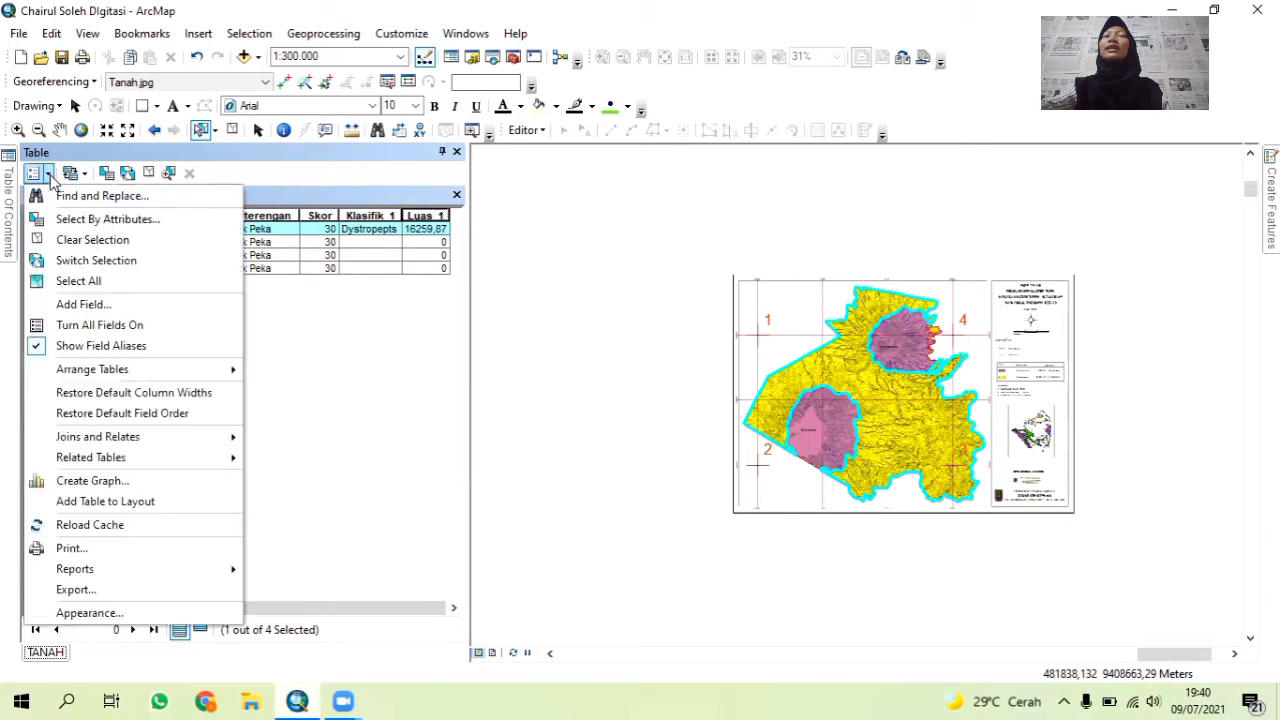
pyautogui.click(120, 326)
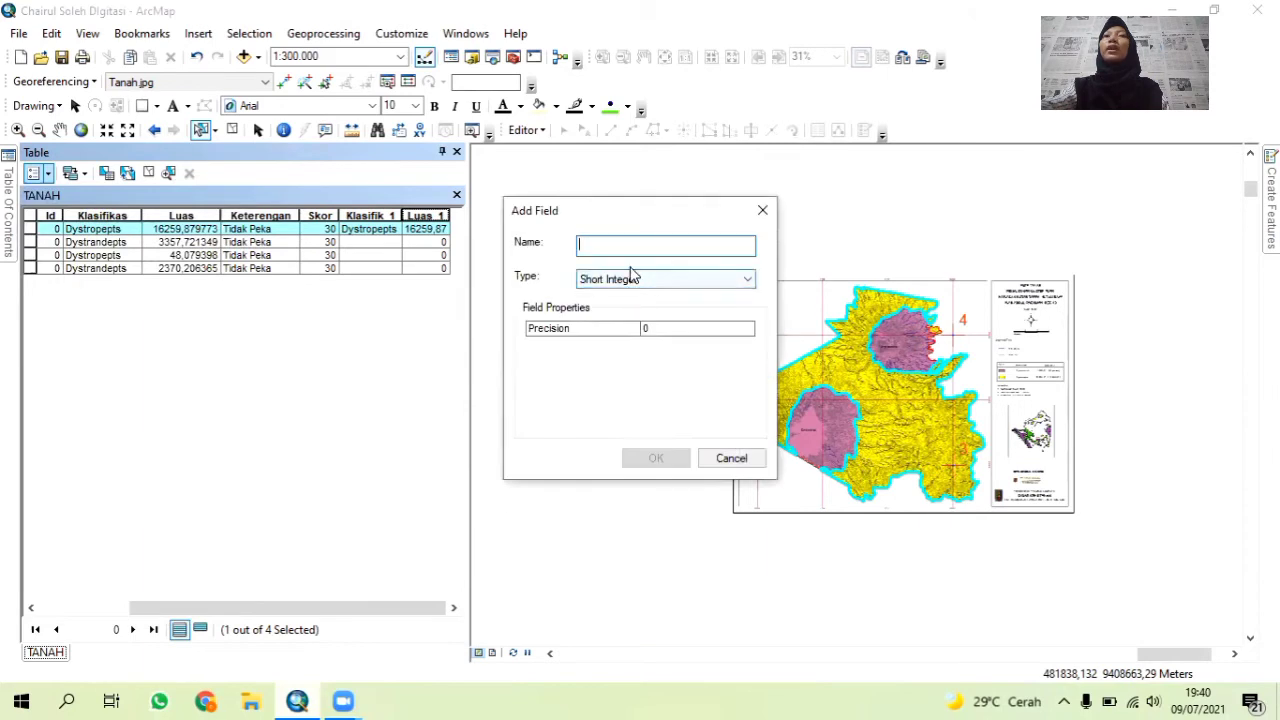
pyautogui.write('k')
pyautogui.press('BackSpace')
pyautogui.write('Ketera')
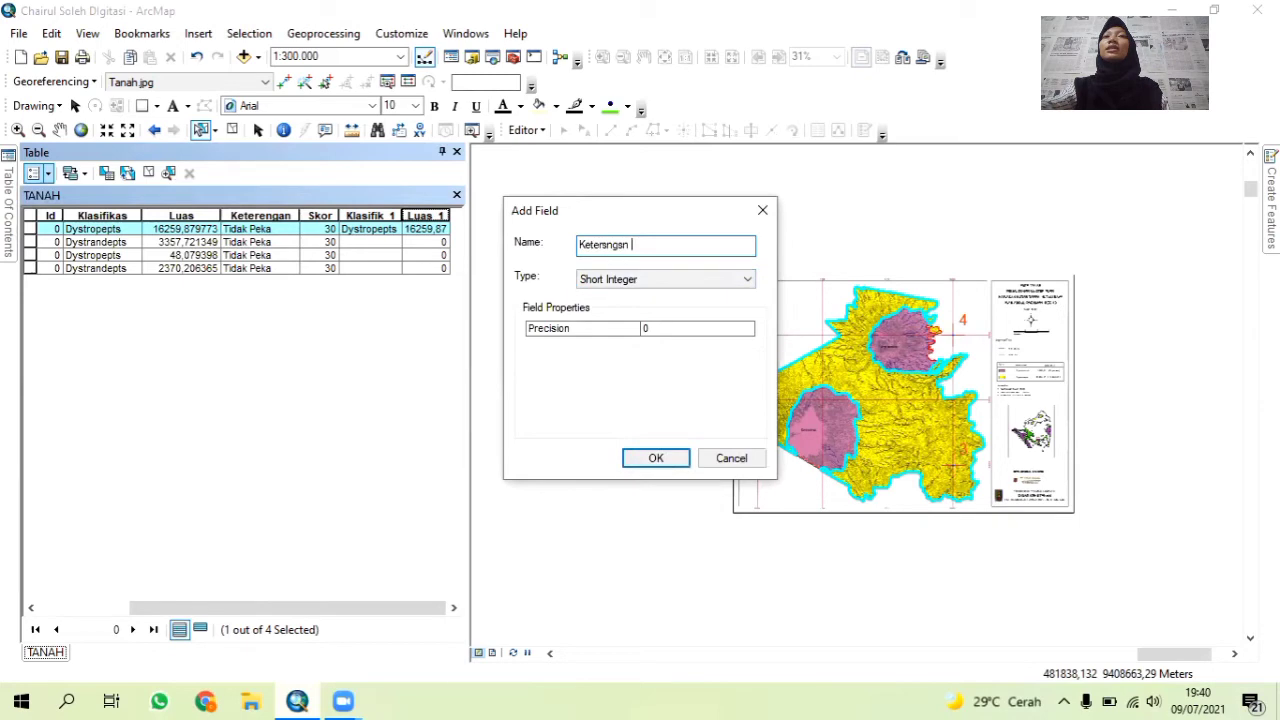
pyautogui.write('ngan')
pyautogui.click(660, 278)
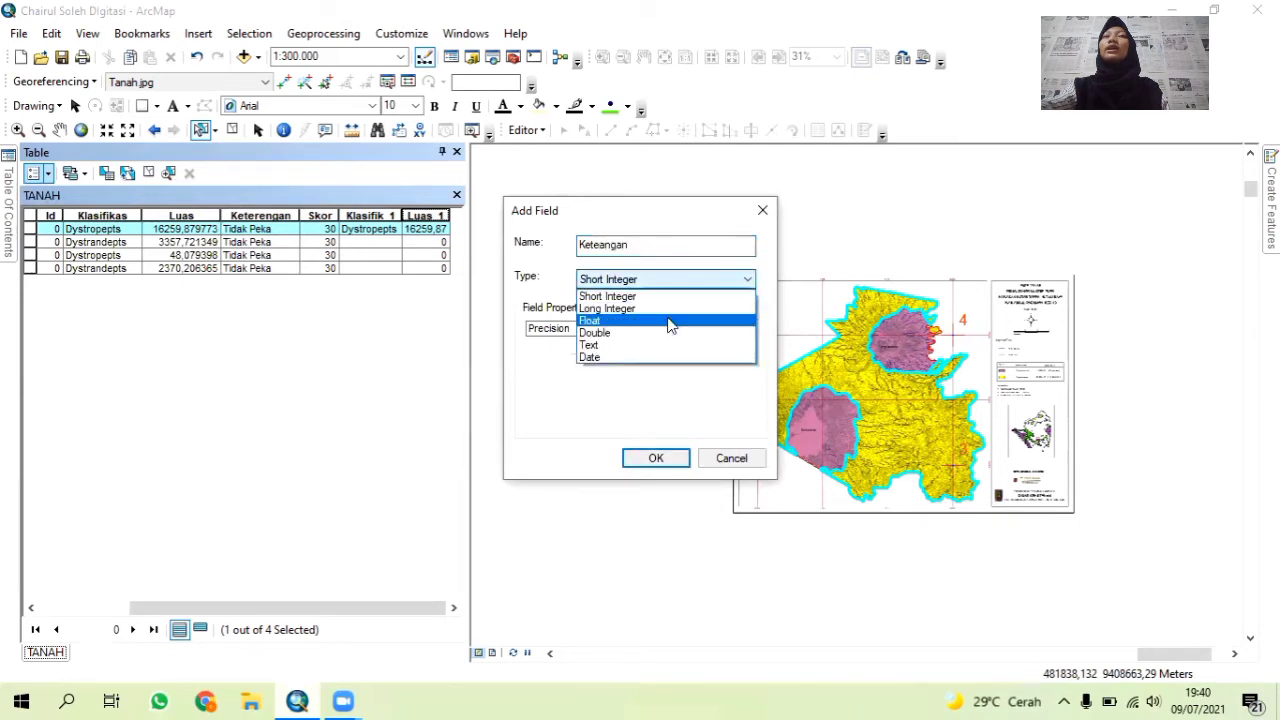
pyautogui.click(671, 345)
pyautogui.click(674, 327)
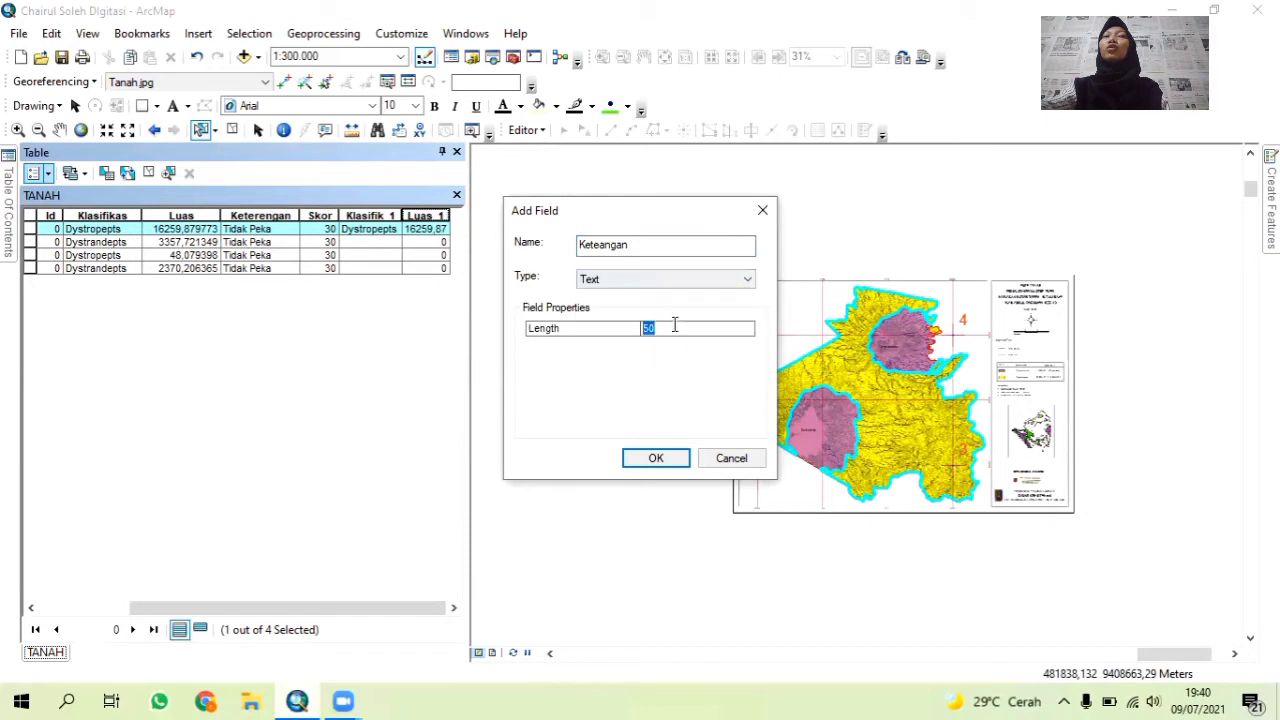
pyautogui.press('BackSpace')
pyautogui.write('20')
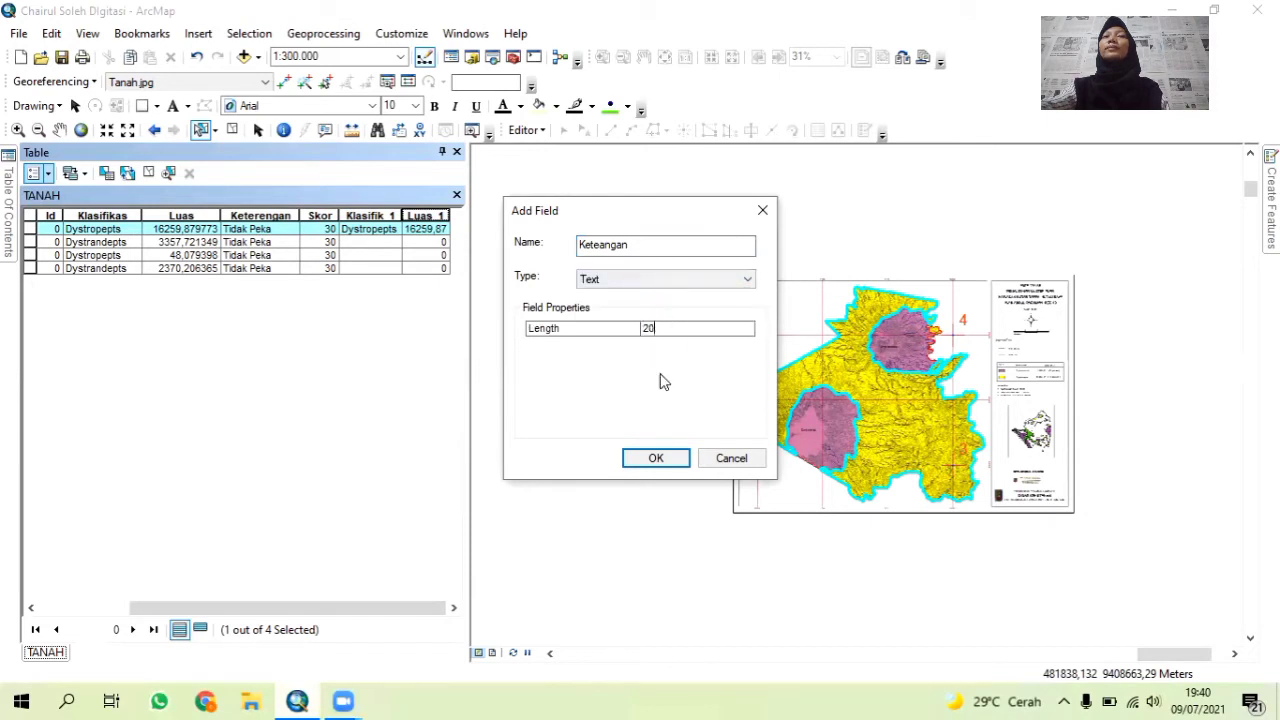
pyautogui.click(660, 460)
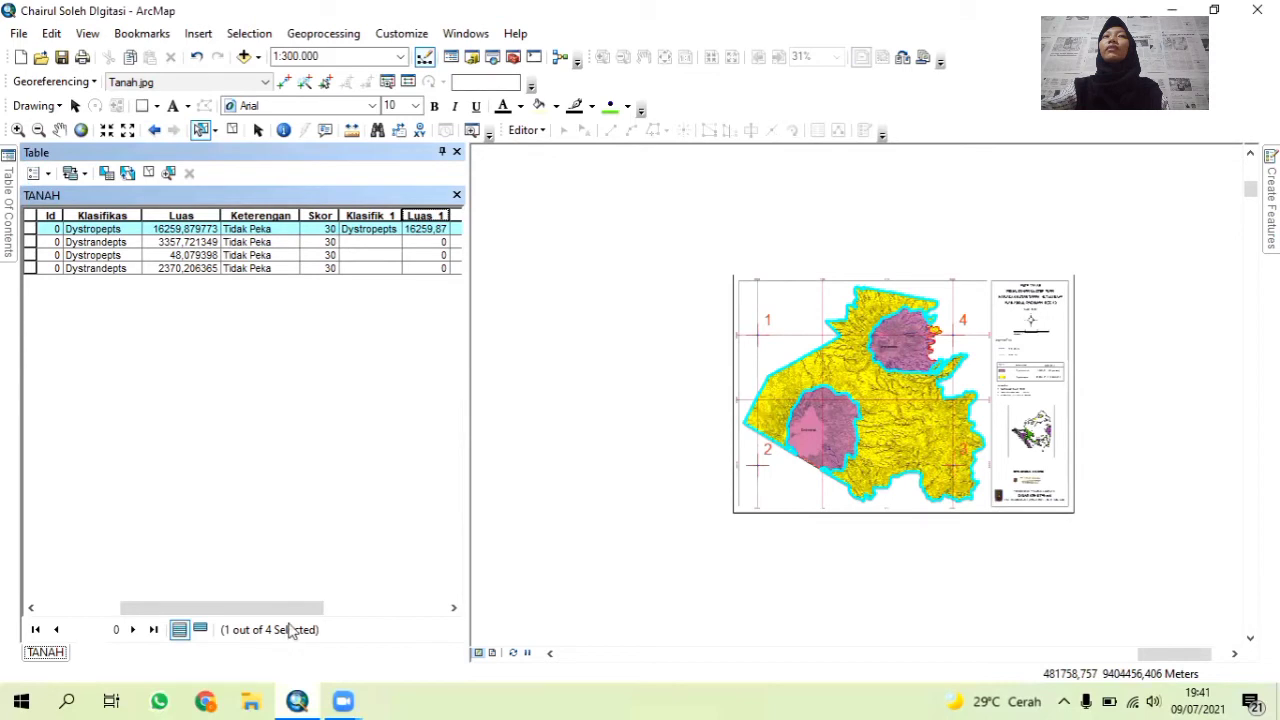
# Fill the selected record's Keteangan field with the string "Tidak Peka" using the Field Calculator, and narrow that column.
pyautogui.moveTo(288, 608); pyautogui.dragTo(406, 608)
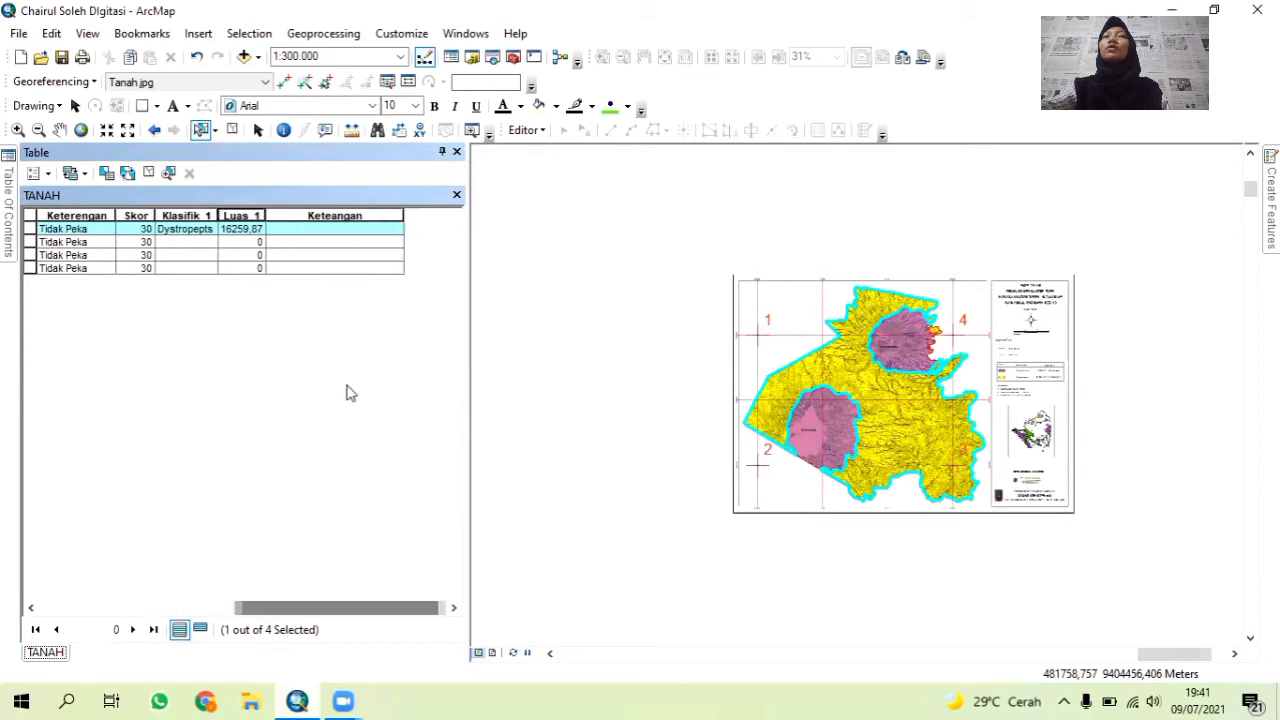
pyautogui.rightClick(368, 216)
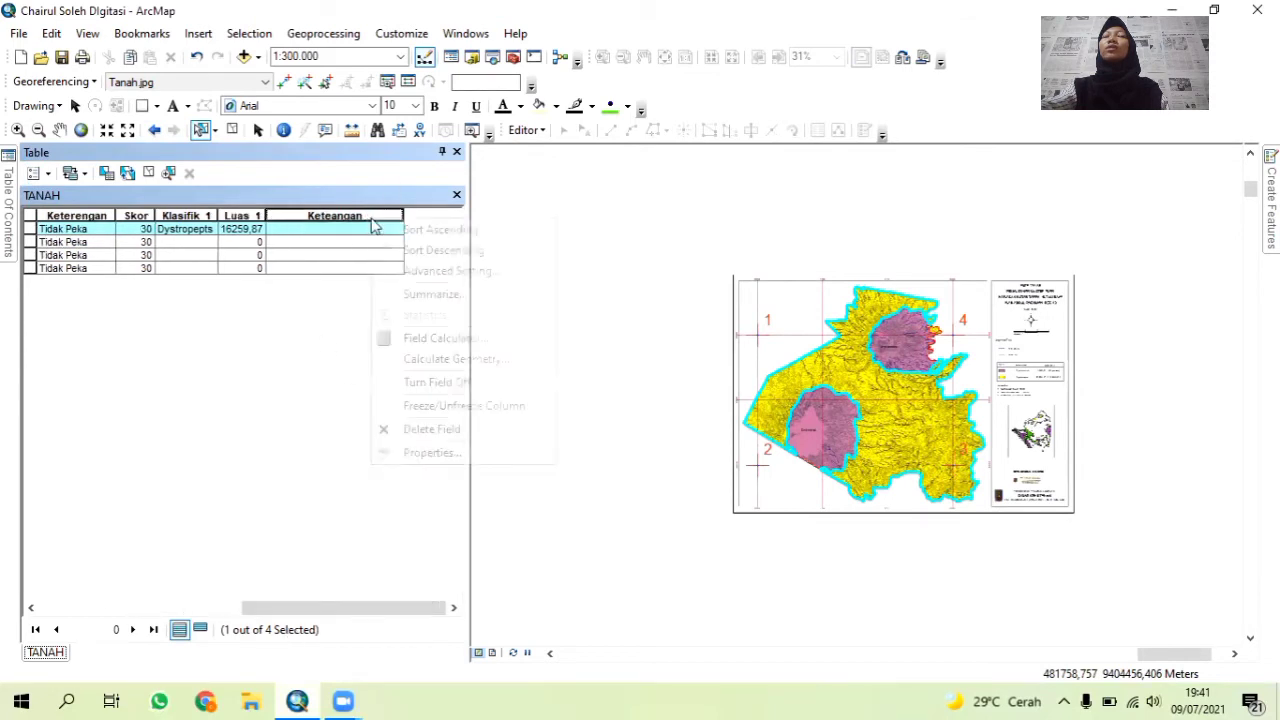
pyautogui.click(446, 342)
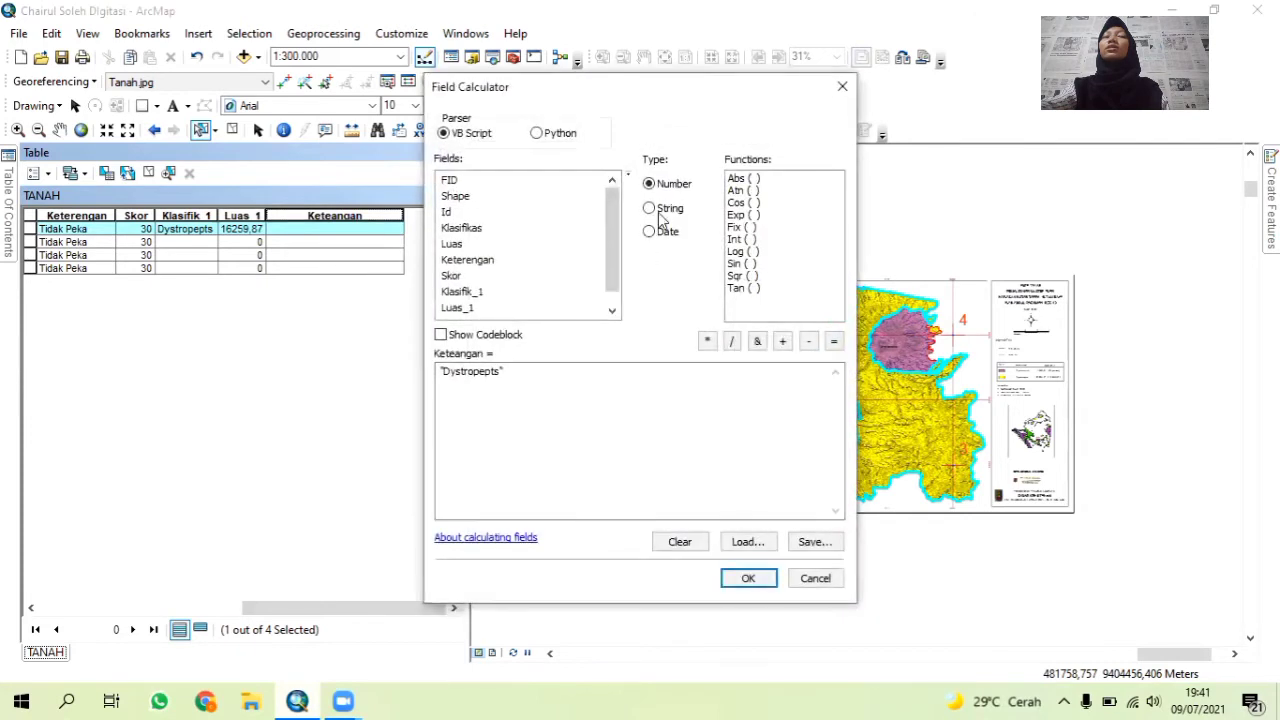
pyautogui.moveTo(511, 374); pyautogui.dragTo(416, 373)
pyautogui.press('BackSpace')
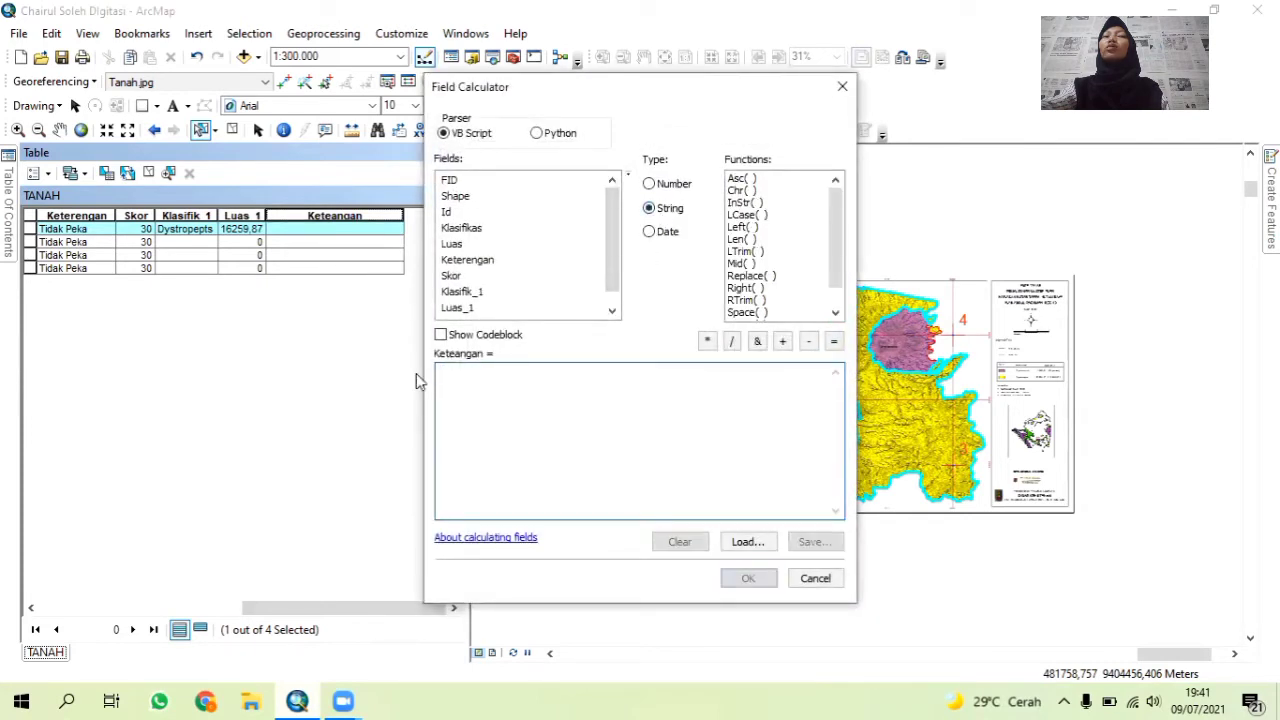
pyautogui.write('"Tidak Peka')
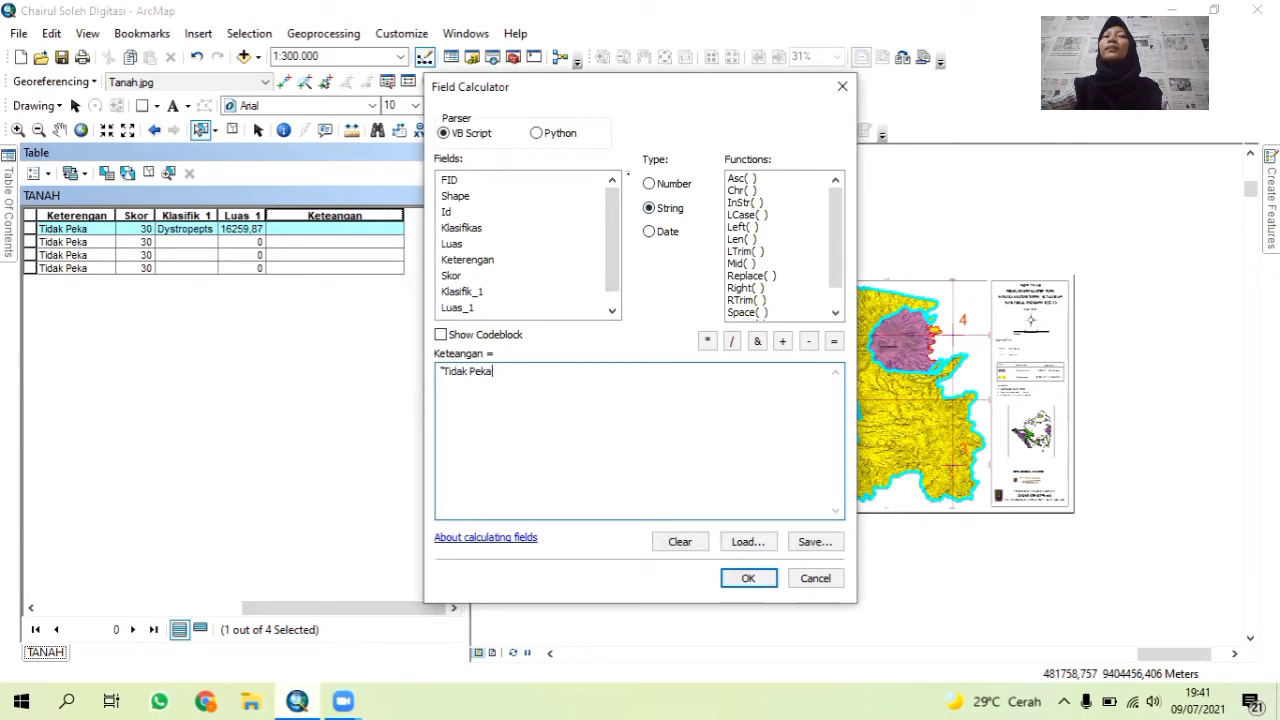
pyautogui.click(740, 578)
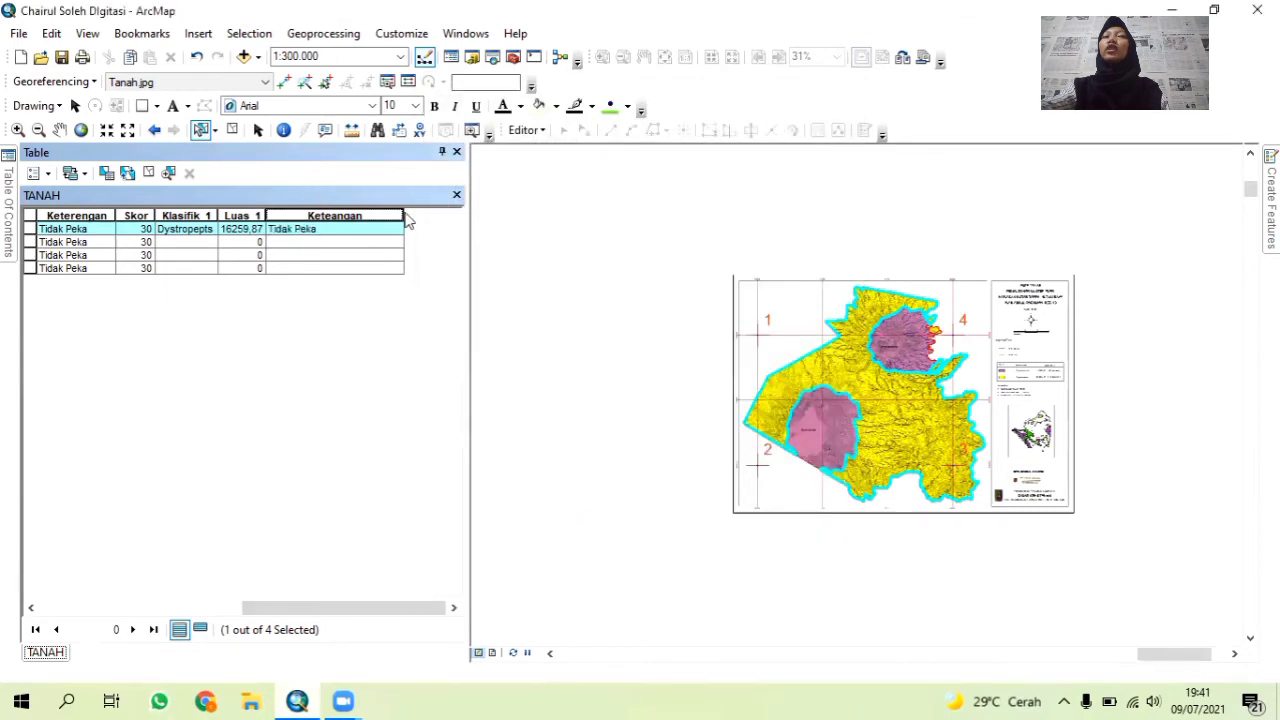
pyautogui.moveTo(400, 218); pyautogui.dragTo(323, 248)
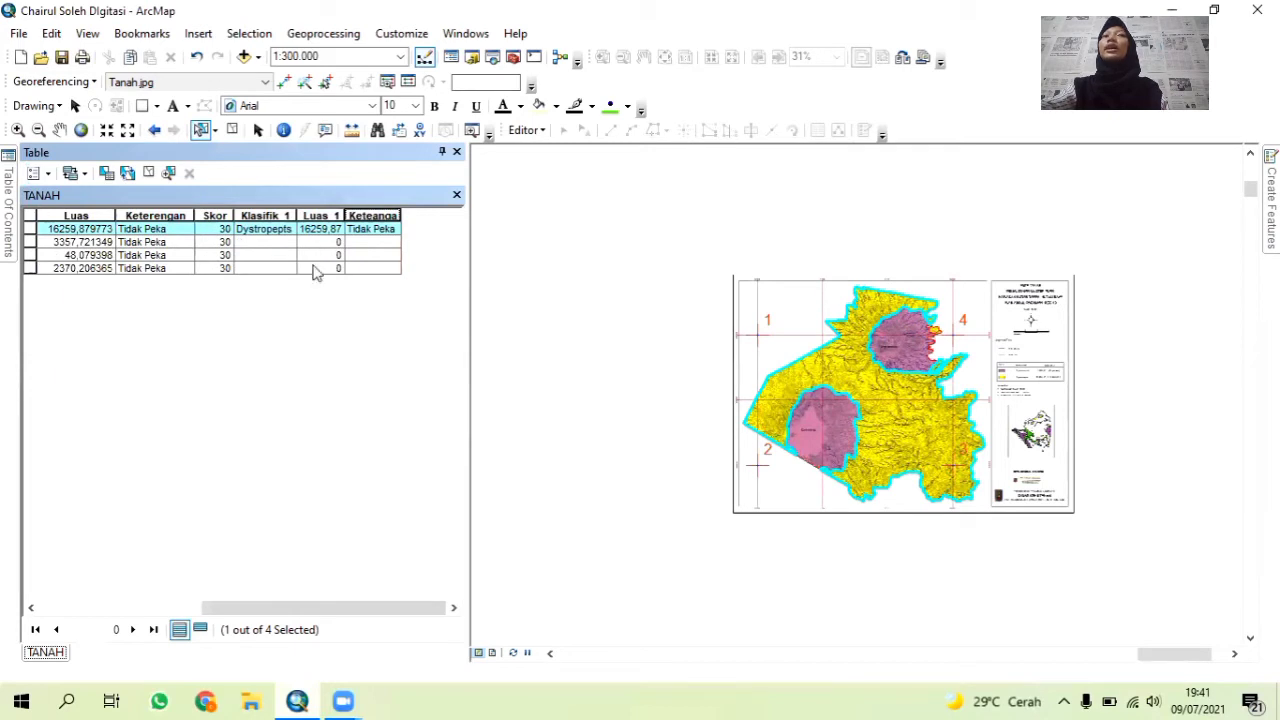
# Add a Double field named Skor to the TANAH table, accepting the rename to Skor_1.
pyautogui.click(40, 177)
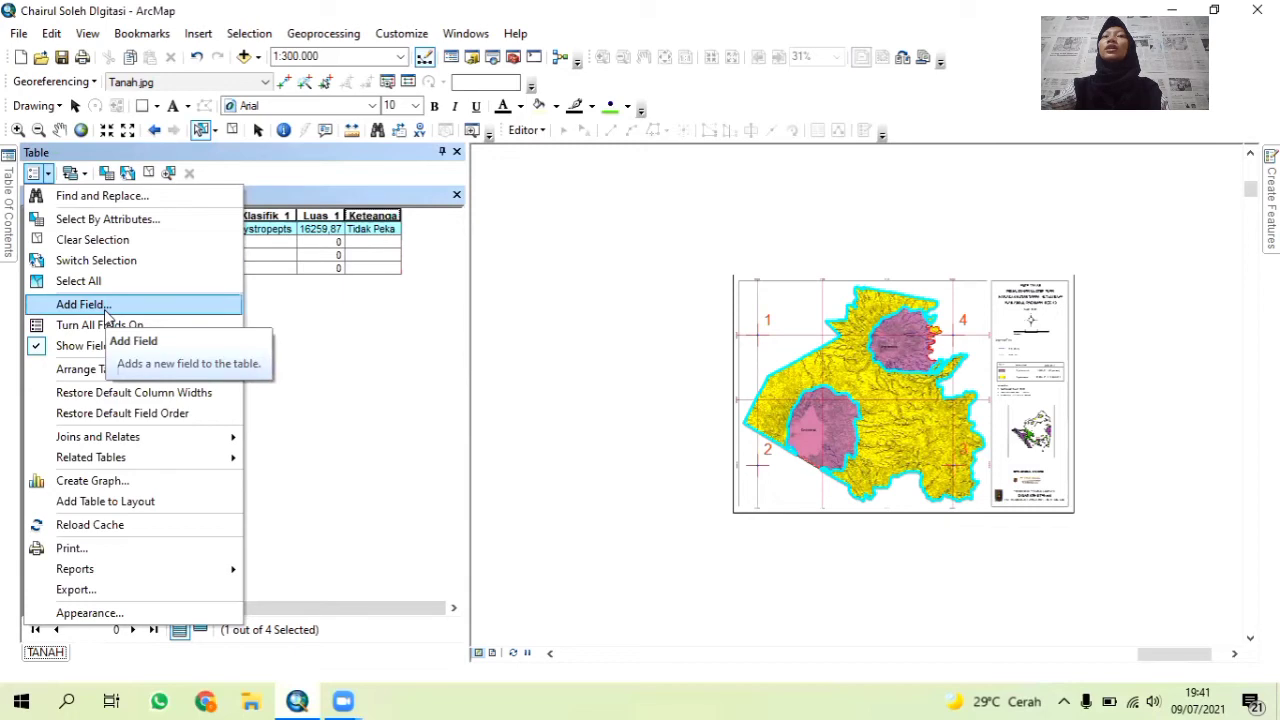
pyautogui.click(80, 304)
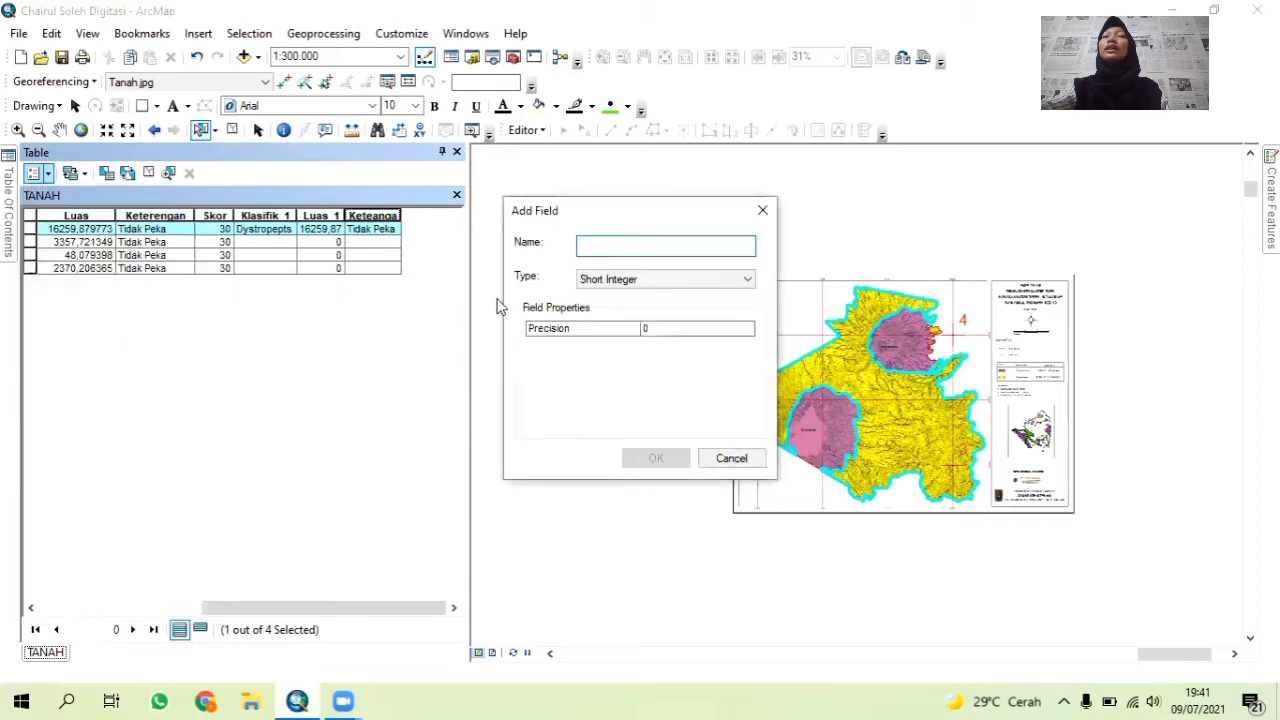
pyautogui.write('Skot')
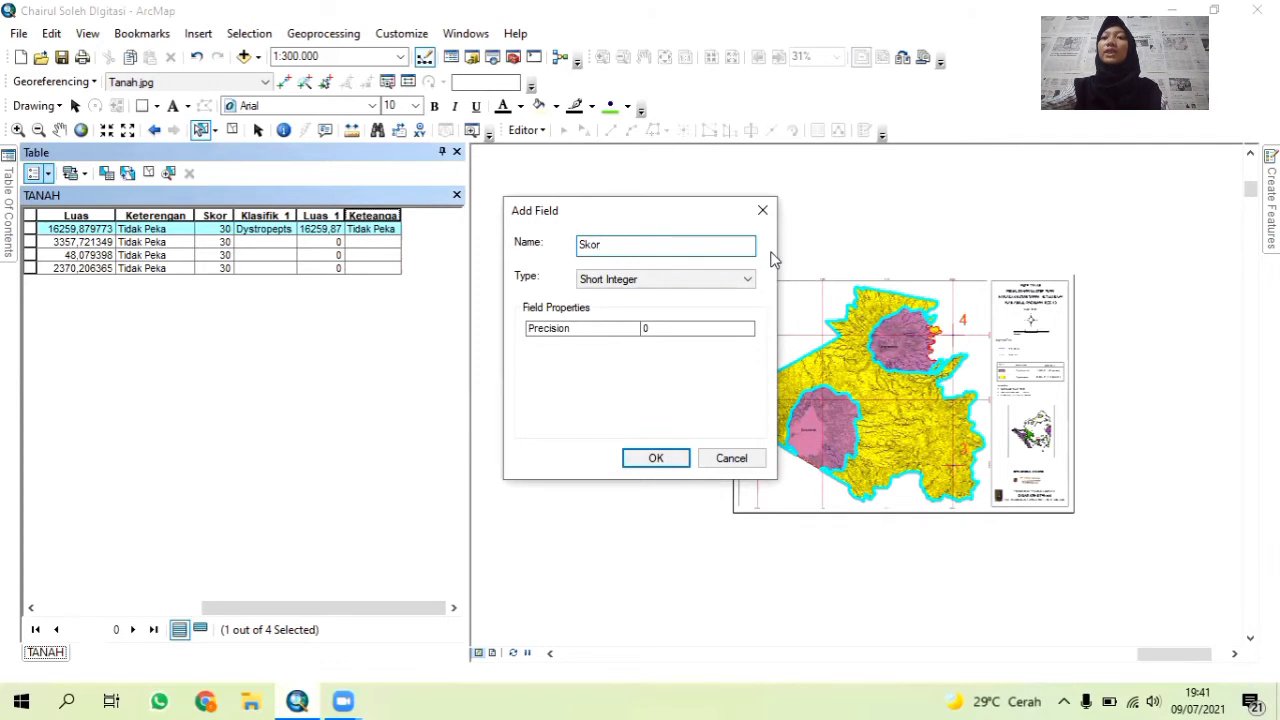
pyautogui.click(725, 277)
pyautogui.click(648, 335)
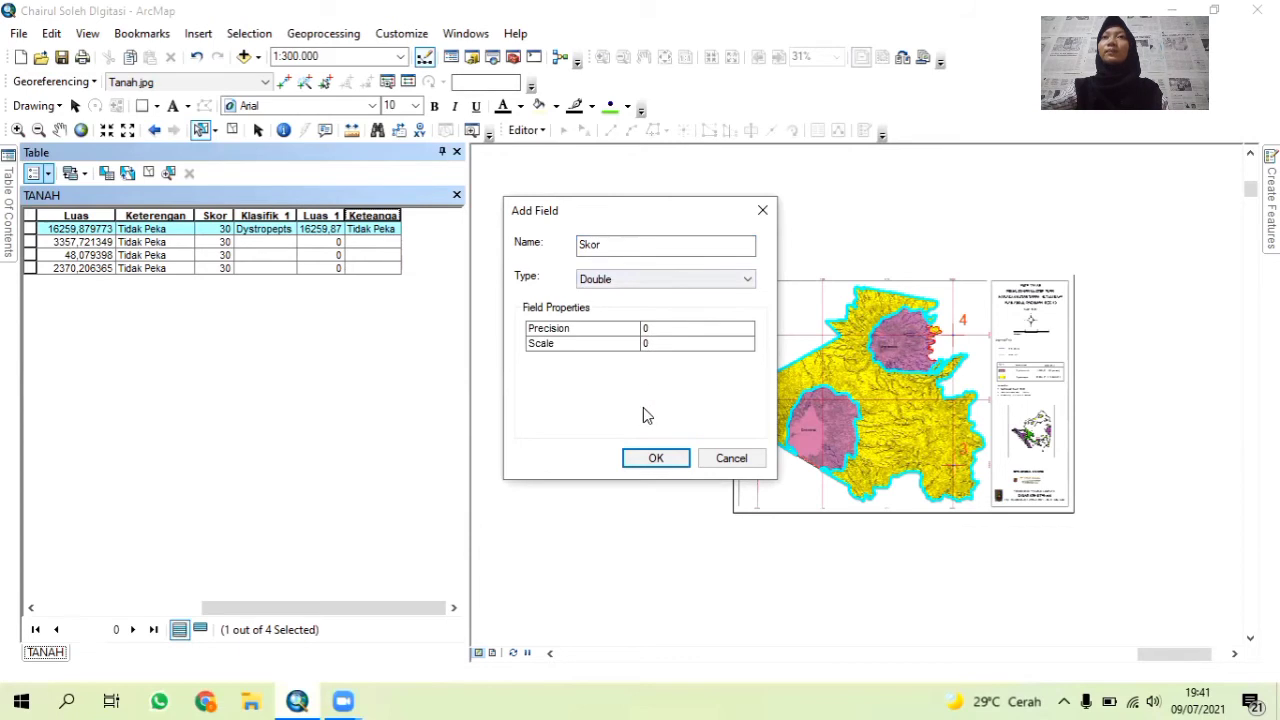
pyautogui.click(658, 462)
pyautogui.click(700, 421)
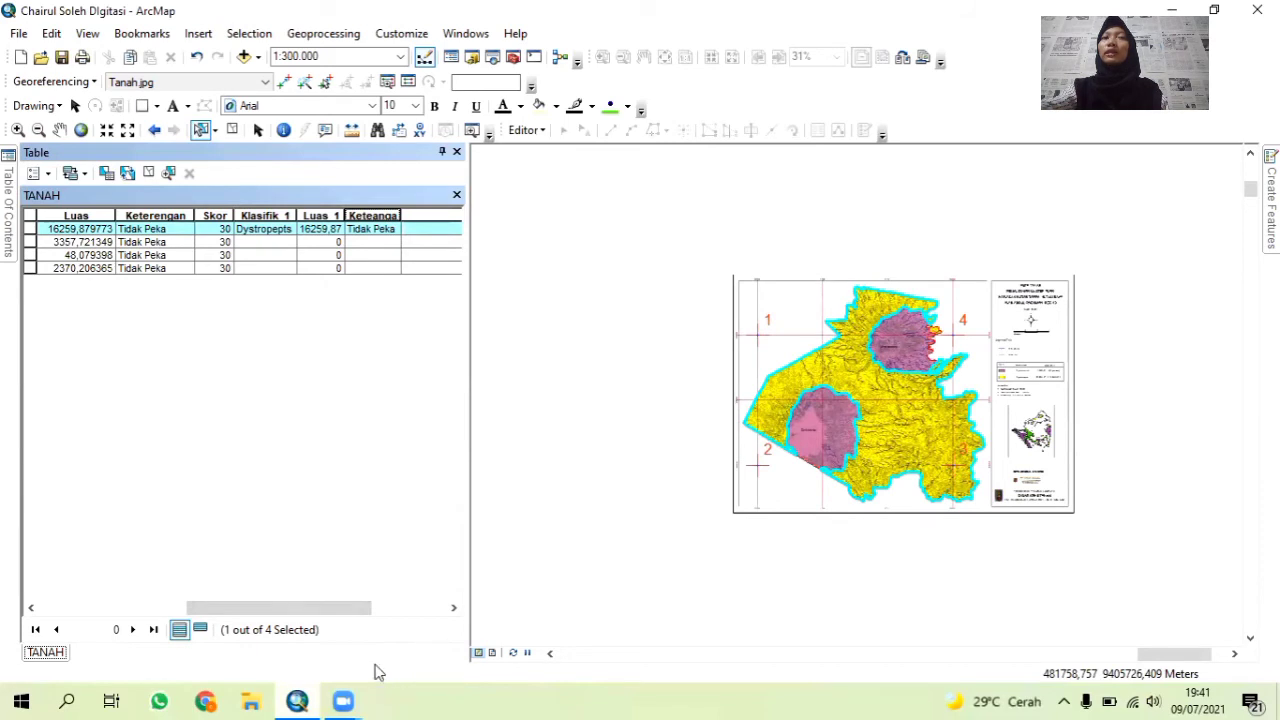
# Fill the selected record's Skor_1 field with 30 using the Field Calculator, replacing the leftover expression.
pyautogui.moveTo(357, 608); pyautogui.dragTo(432, 607)
pyautogui.rightClick(358, 216)
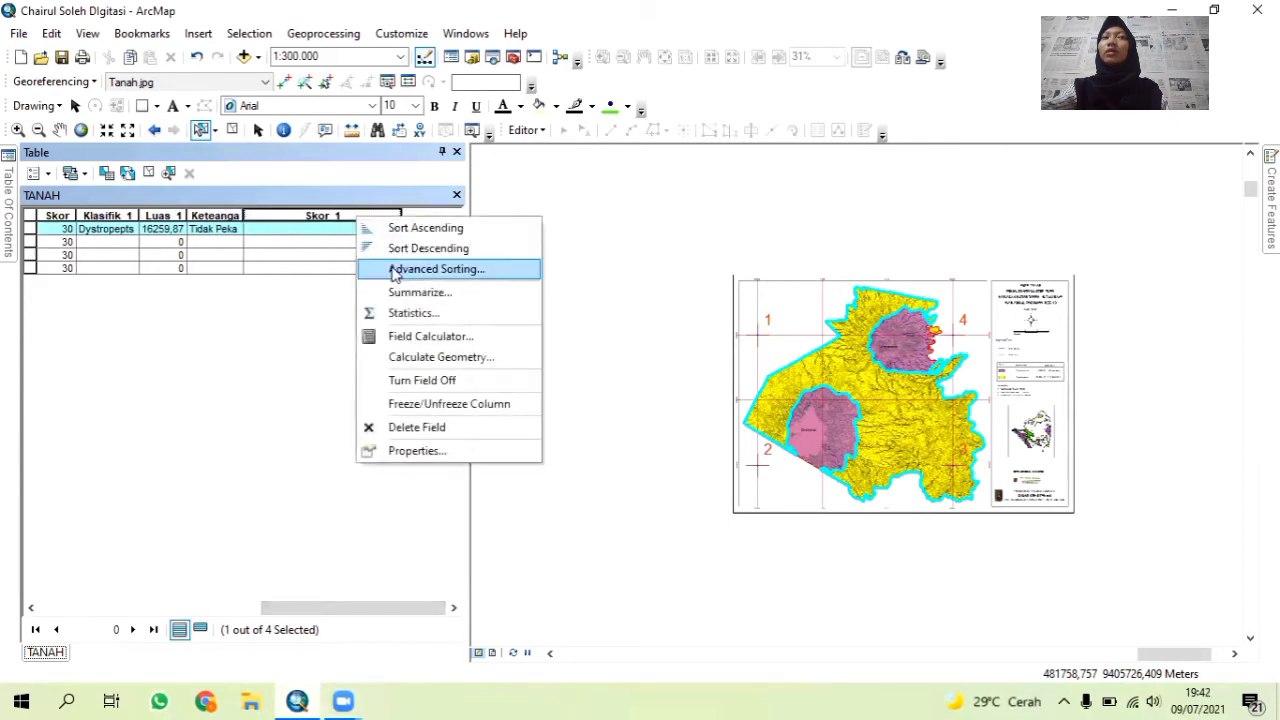
pyautogui.click(444, 337)
pyautogui.click(523, 376)
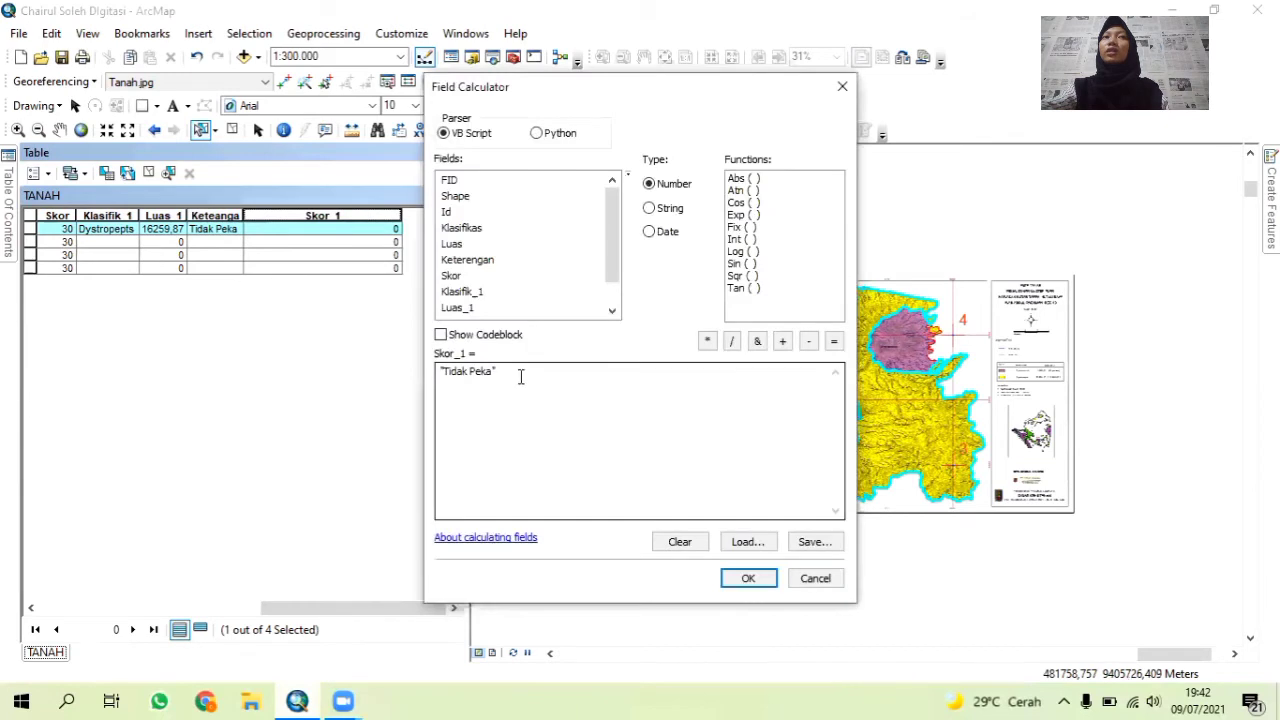
pyautogui.moveTo(493, 372); pyautogui.dragTo(451, 386)
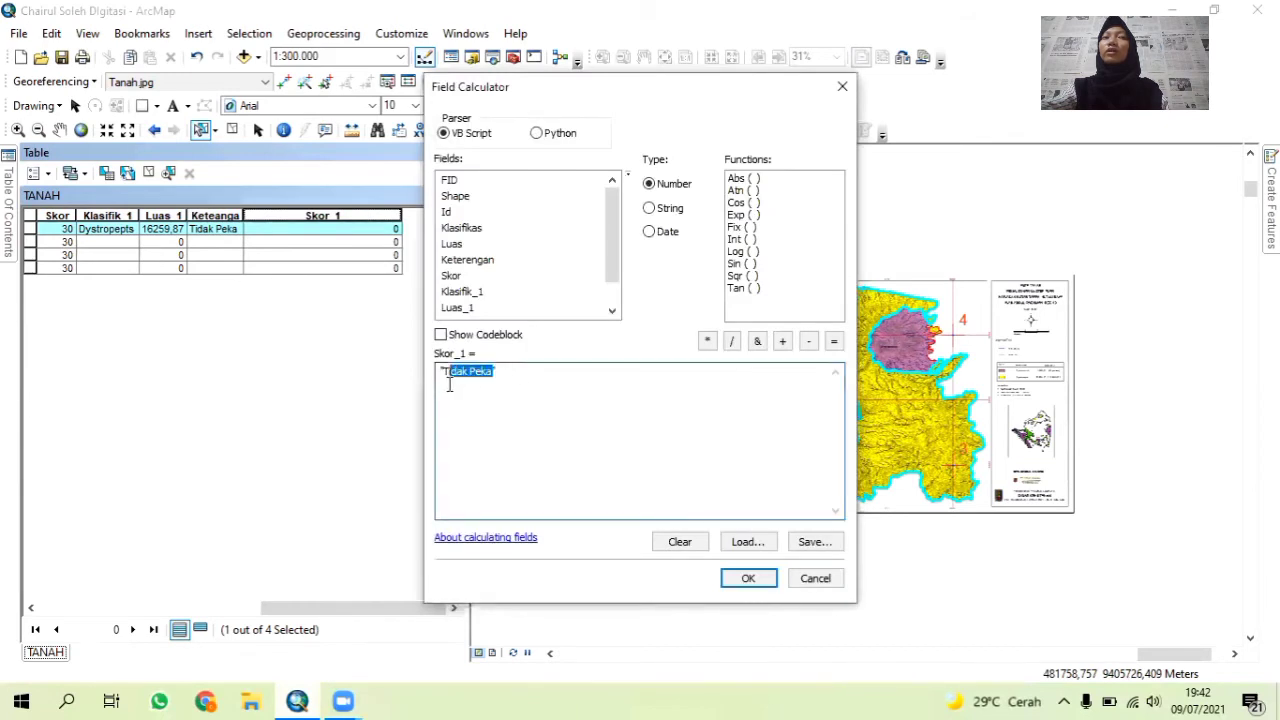
pyautogui.press('BackSpace')
pyautogui.press('BackSpace')
pyautogui.write('30')
pyautogui.click(735, 579)
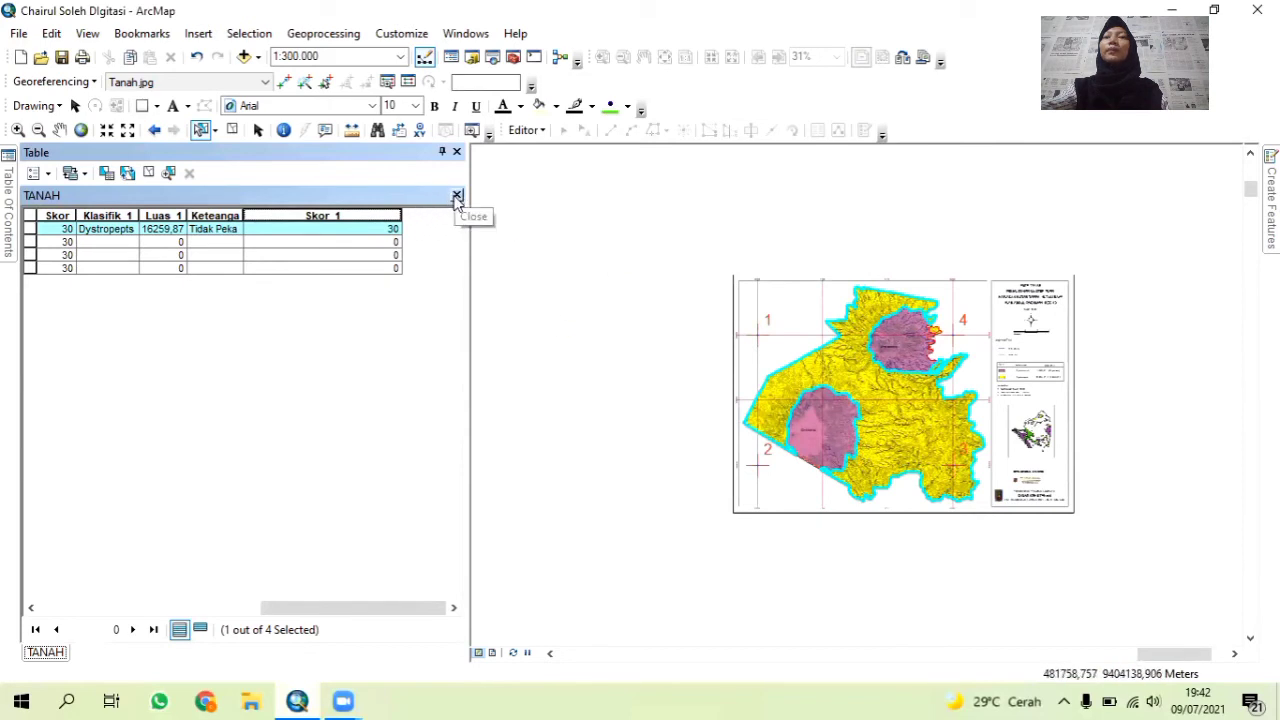
# Delete the Skor_1 field from the TANAH table.
pyautogui.rightClick(384, 215)
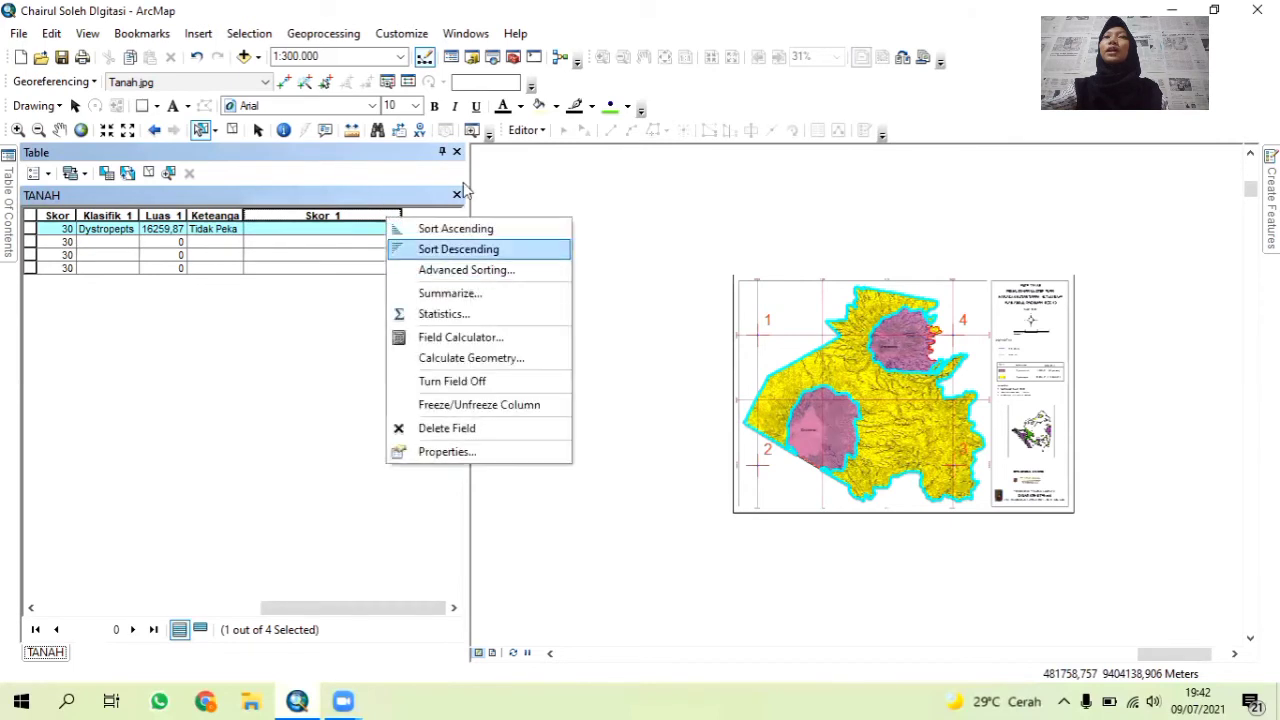
pyautogui.click(447, 428)
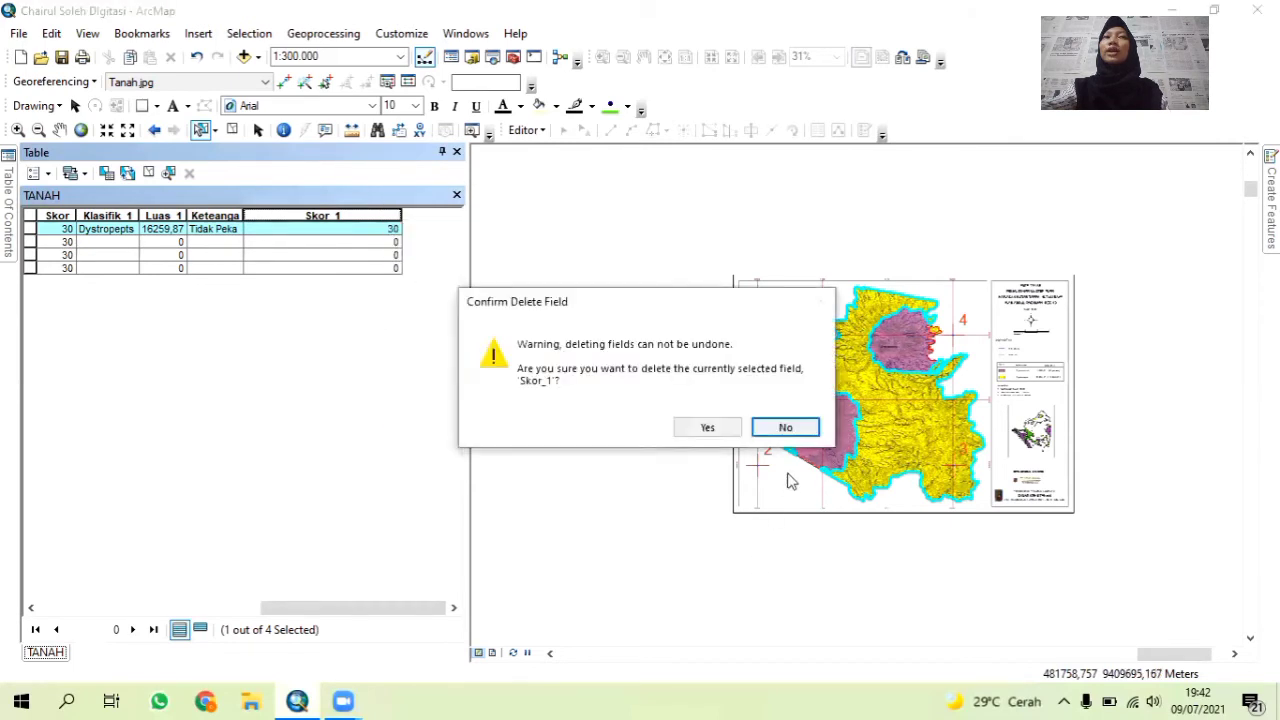
pyautogui.press('Return')
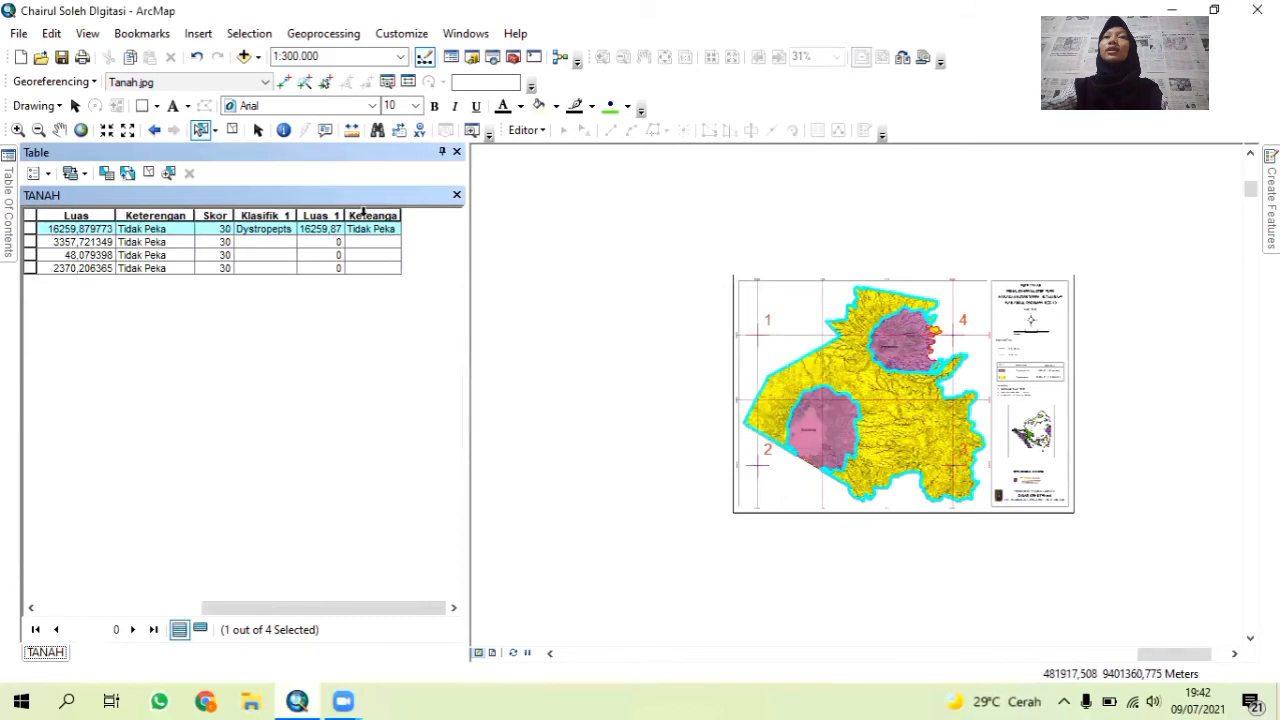
pyautogui.rightClick(365, 214)
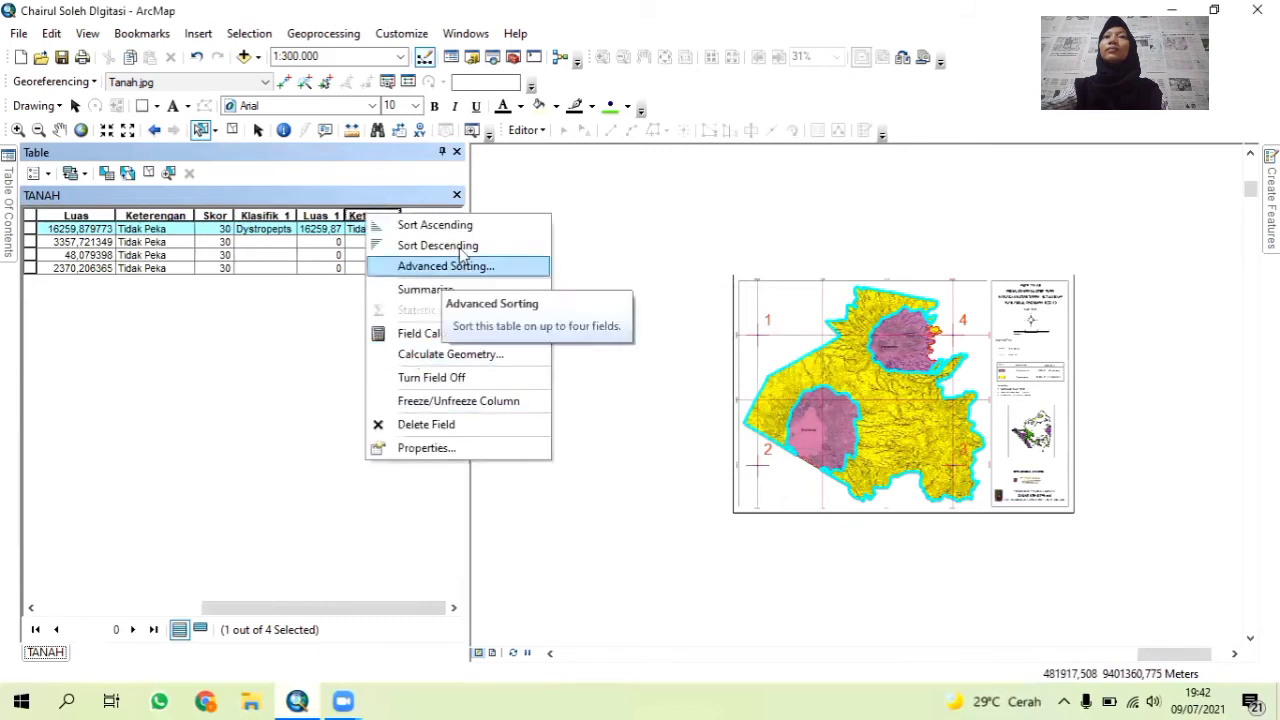
pyautogui.click(336, 425)
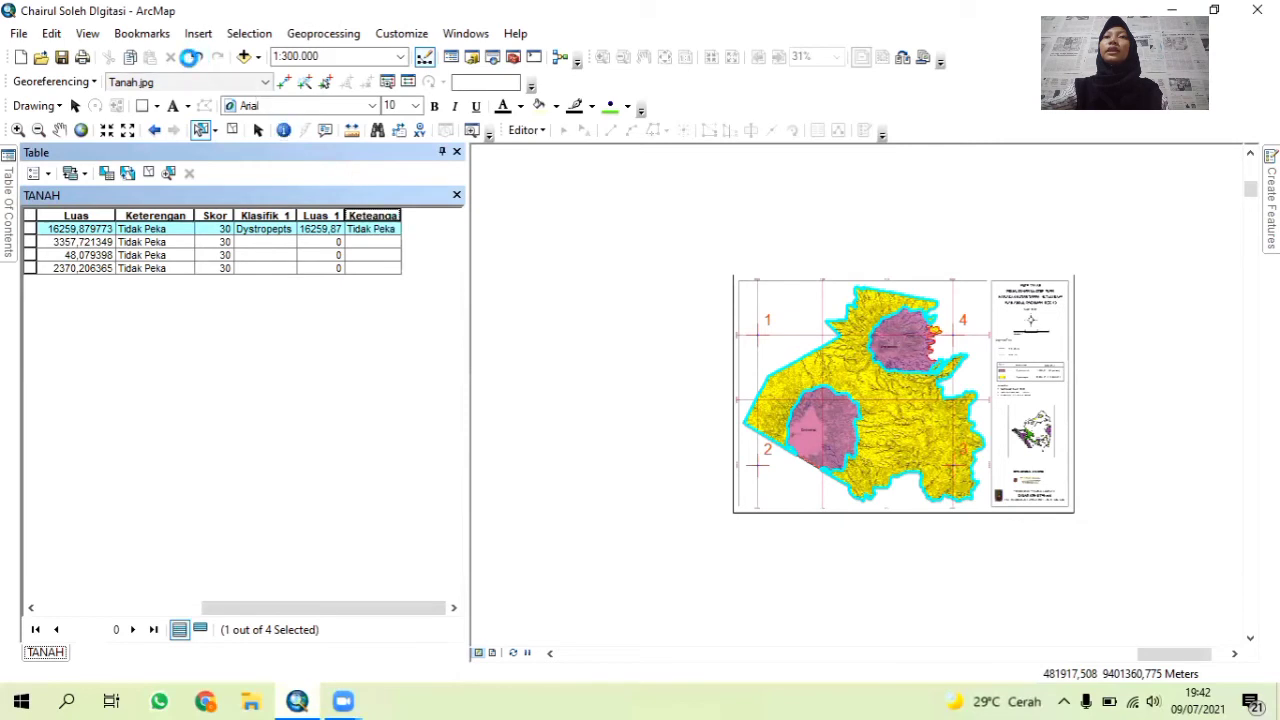
pyautogui.click(193, 58)
# Collapse the attribute table and open the TANAH layer's properties.
pyautogui.moveTo(14, 229)
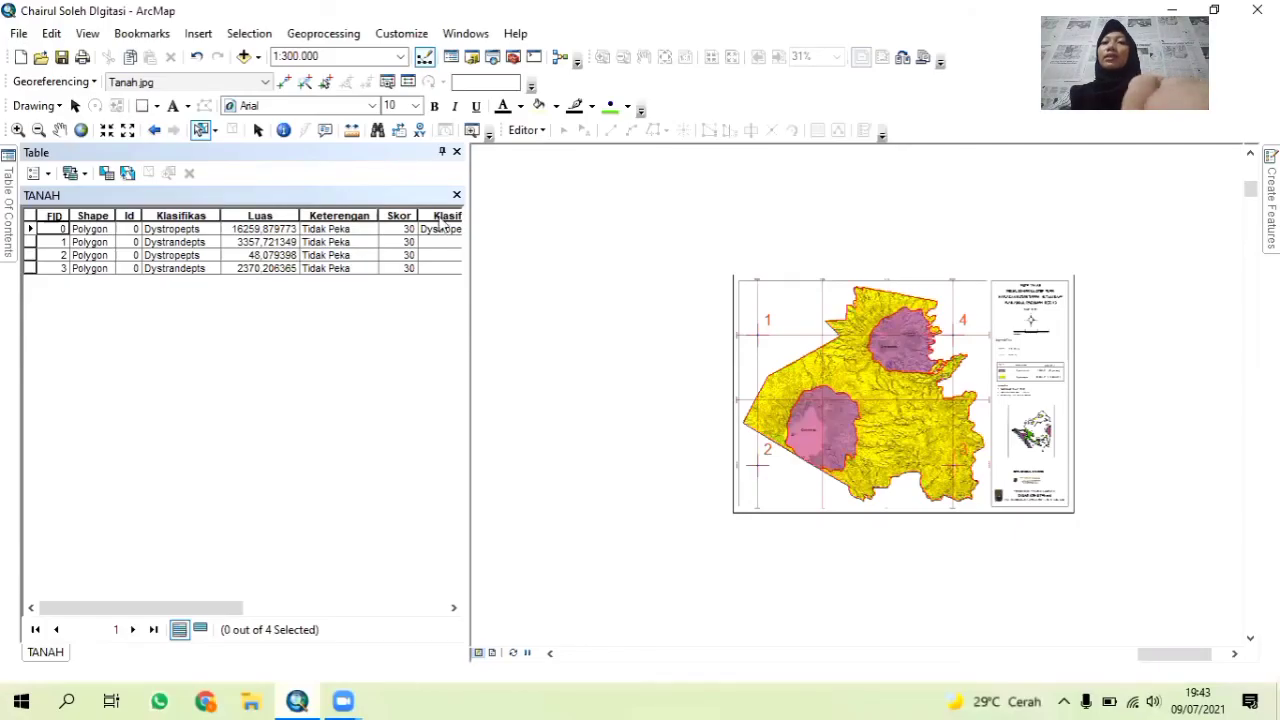
pyautogui.click(442, 151)
pyautogui.click(5, 263)
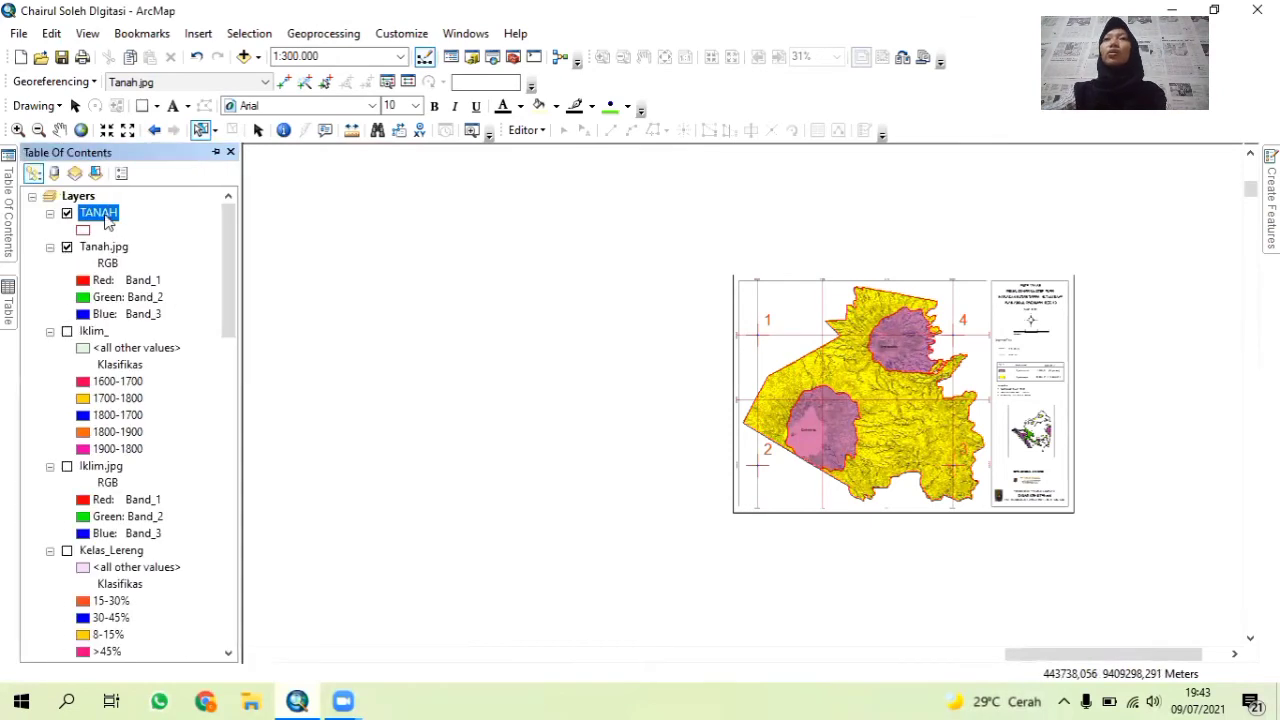
pyautogui.rightClick(108, 222)
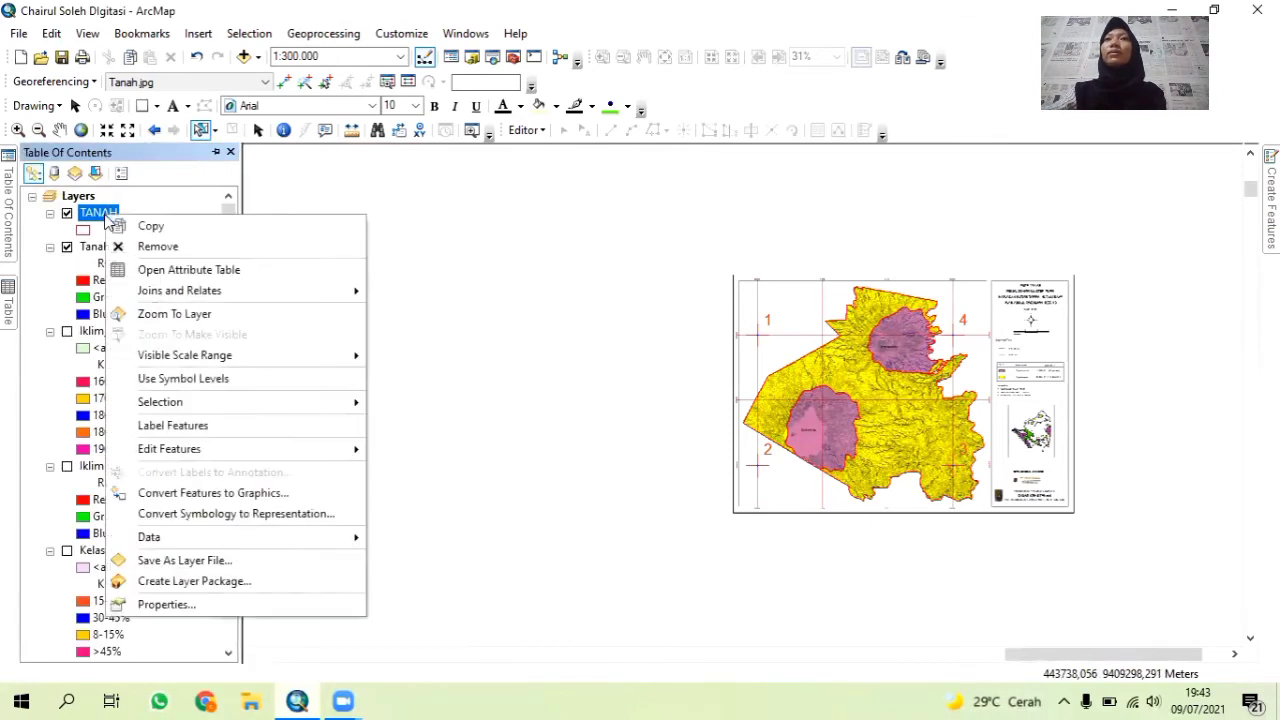
pyautogui.click(145, 607)
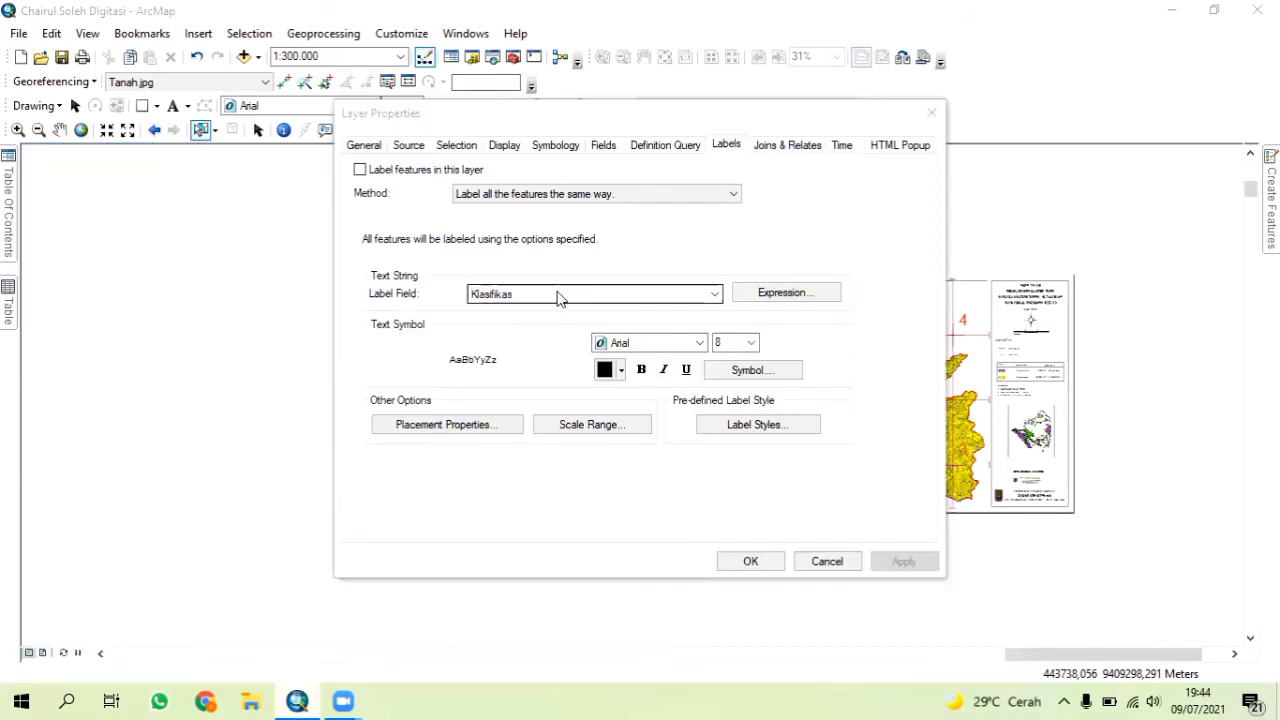
# Symbolize the TANAH layer by unique values of the Klasifikas field, adding all values, and apply the symbology.
pyautogui.click(566, 150)
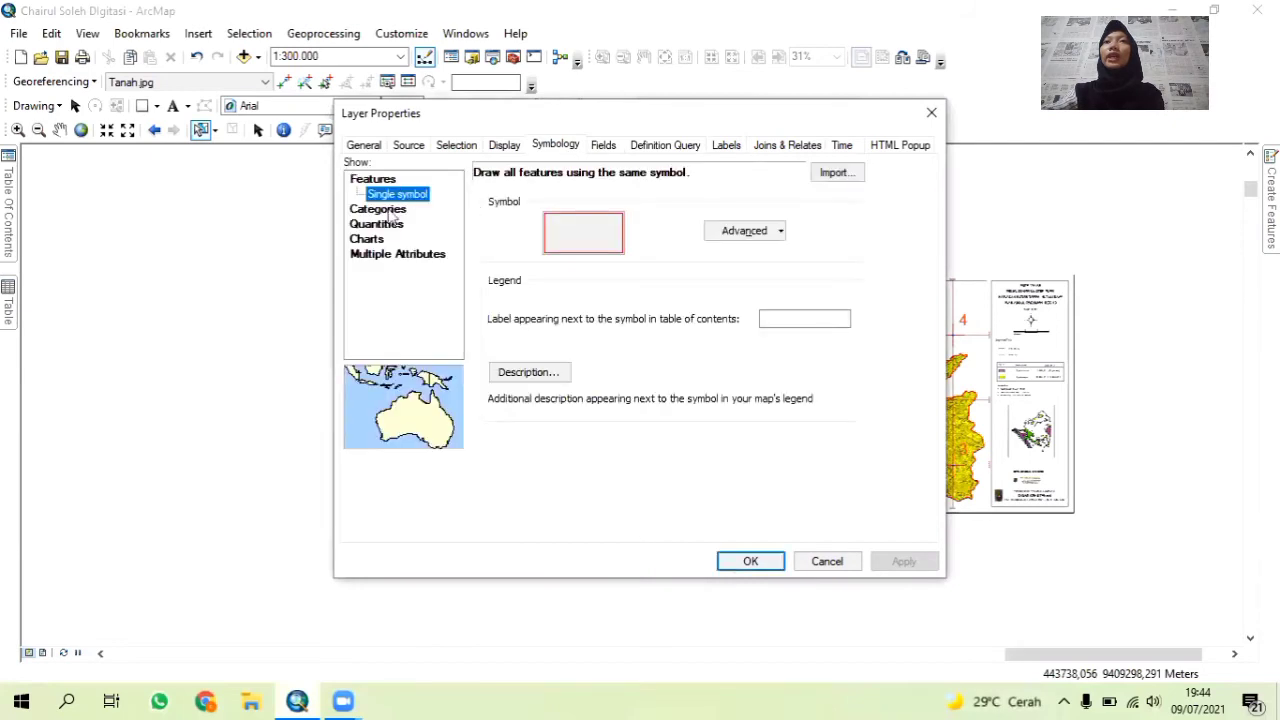
pyautogui.click(390, 211)
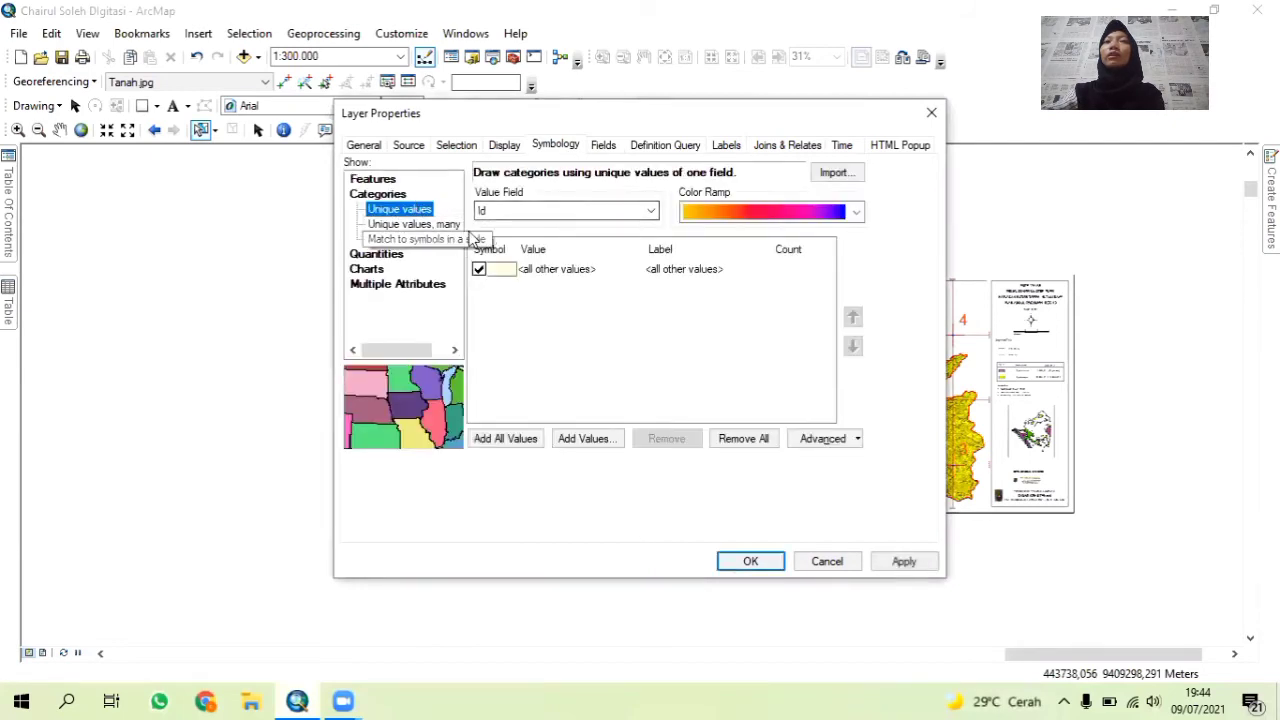
pyautogui.click(560, 211)
pyautogui.click(536, 225)
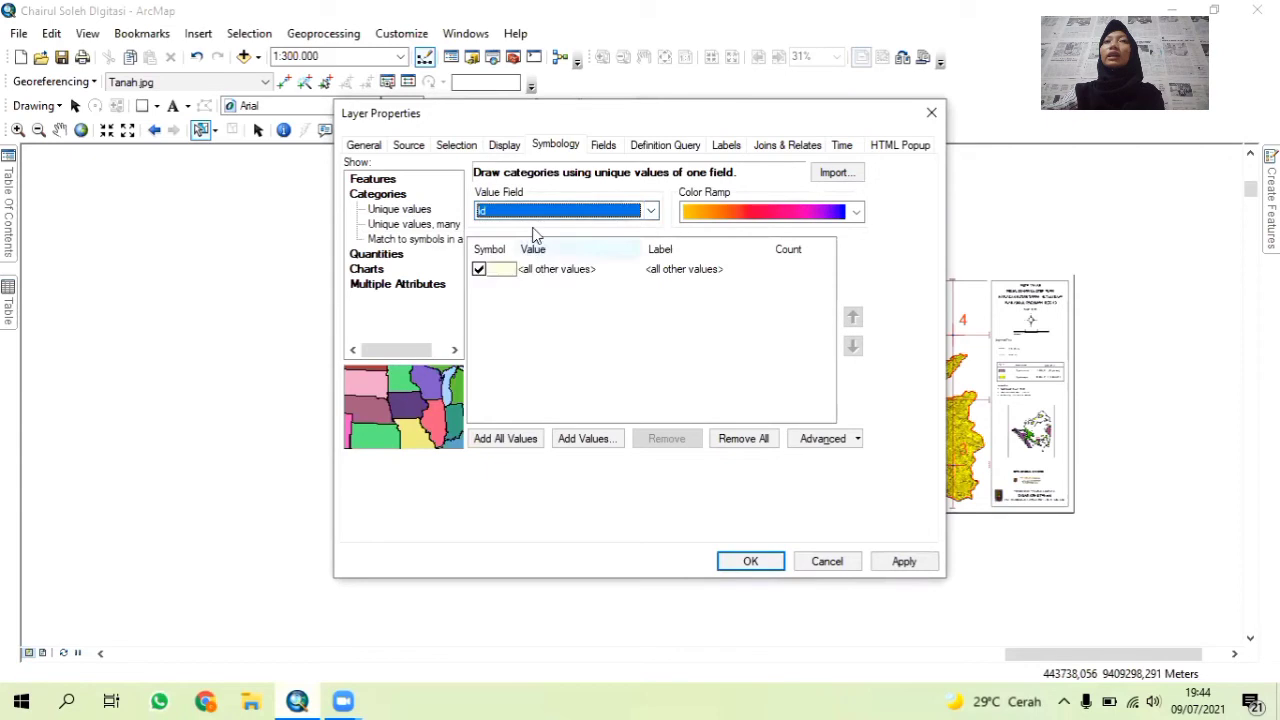
pyautogui.click(543, 211)
pyautogui.click(538, 240)
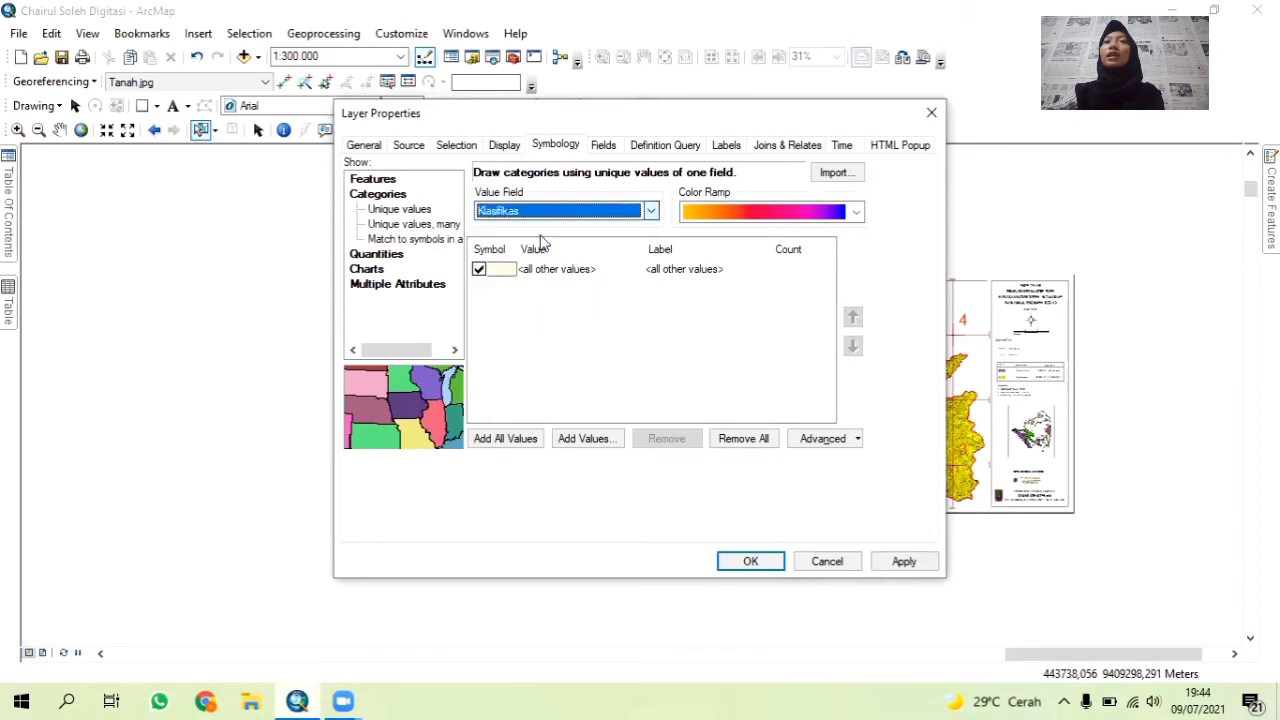
pyautogui.click(548, 210)
pyautogui.click(538, 240)
pyautogui.click(510, 438)
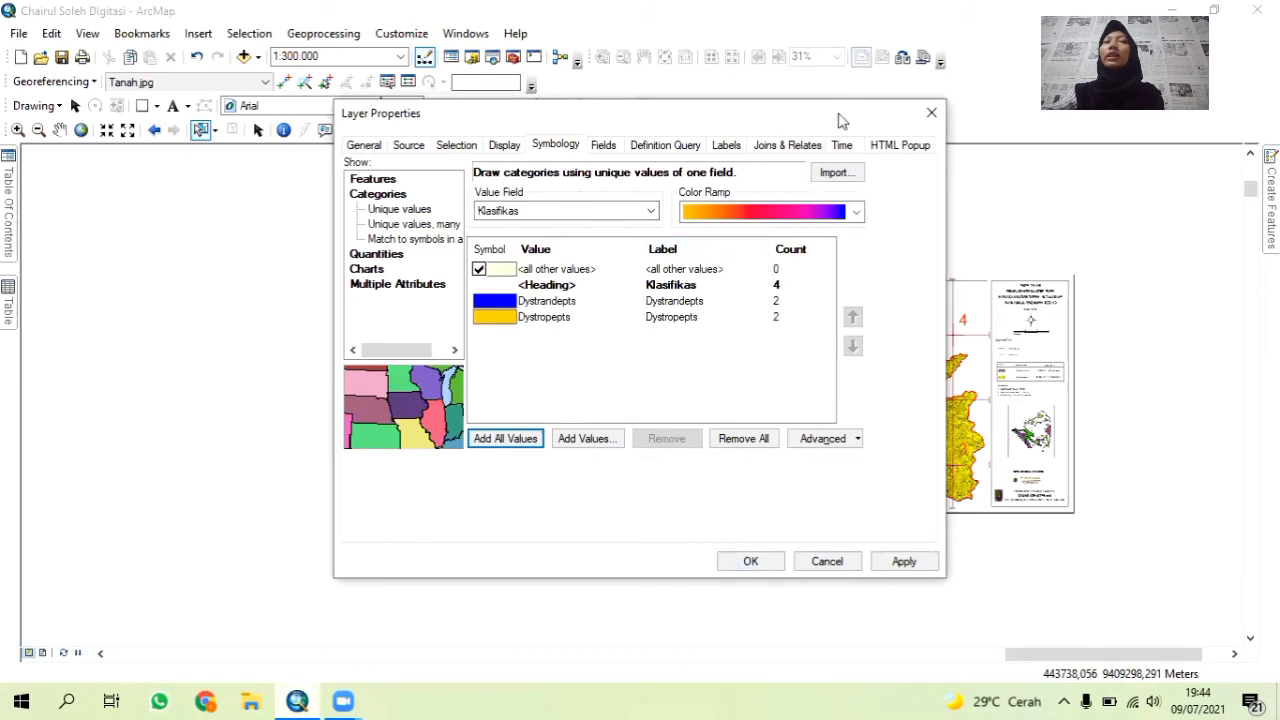
pyautogui.click(903, 561)
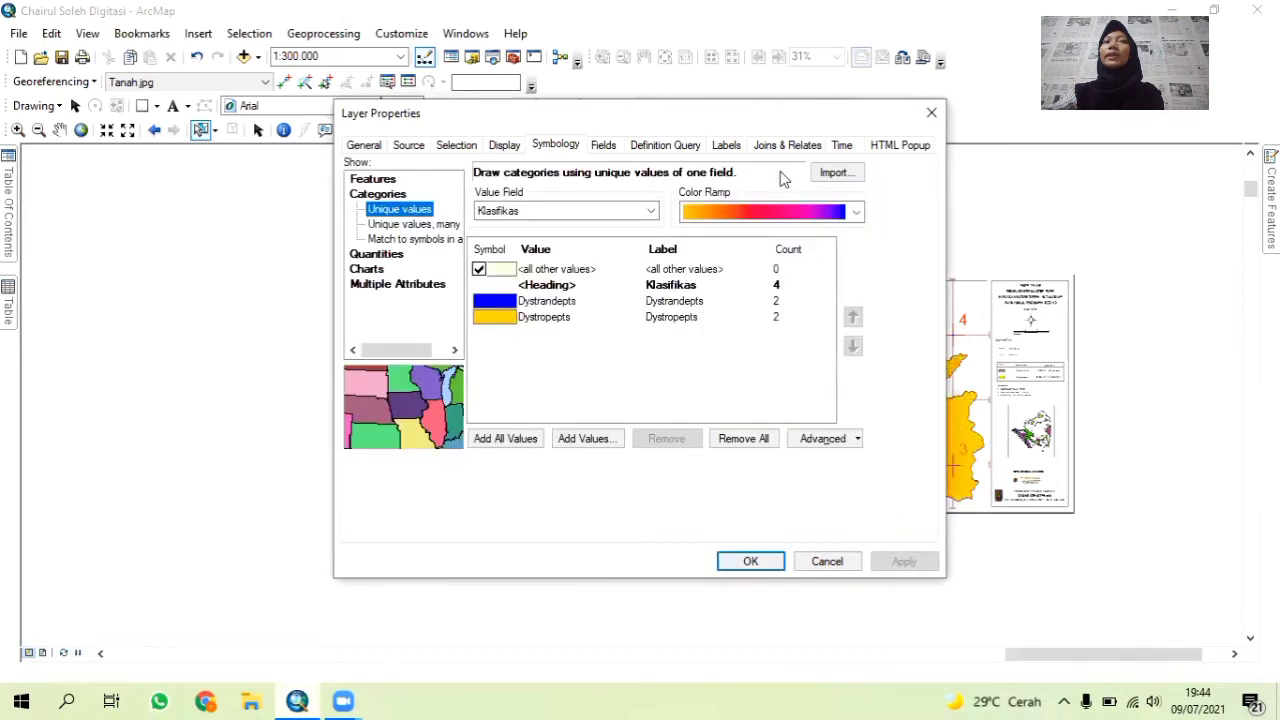
# Set the TANAH layer's labels to use the Klasifikas field at font size 10, and accept the layer properties.
pyautogui.click(736, 147)
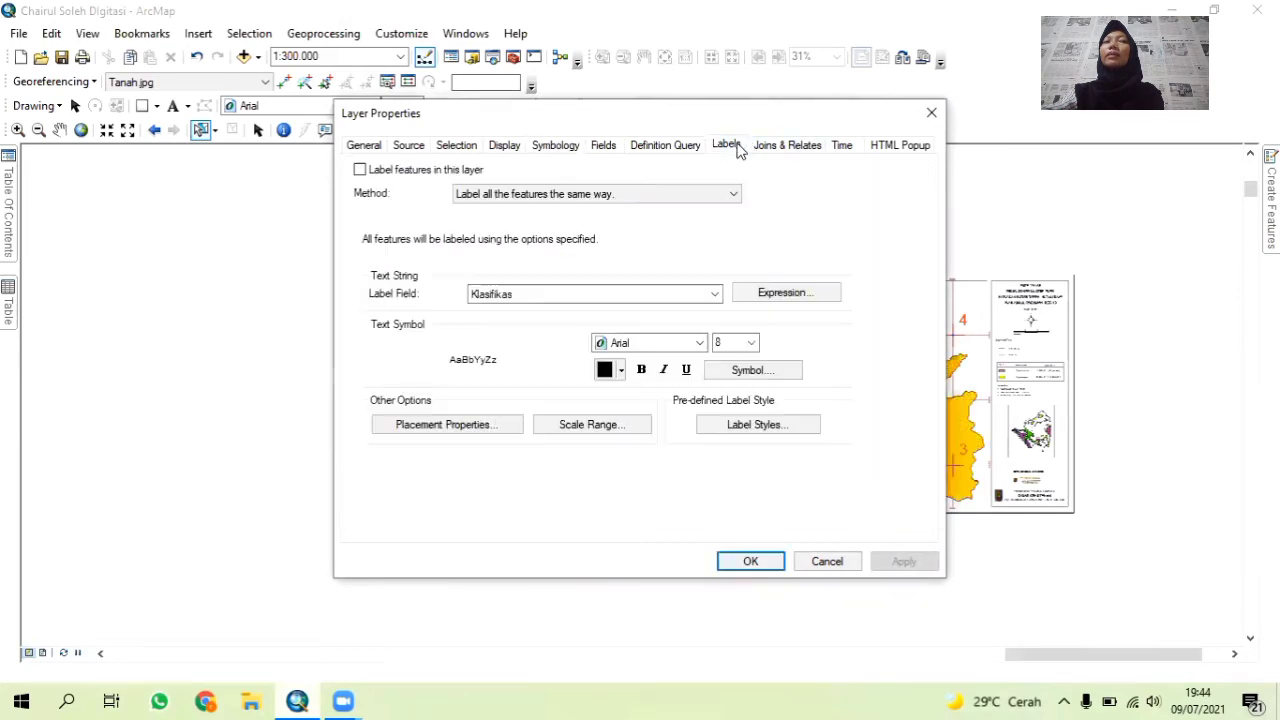
pyautogui.click(546, 294)
pyautogui.click(535, 337)
pyautogui.click(736, 343)
pyautogui.click(751, 343)
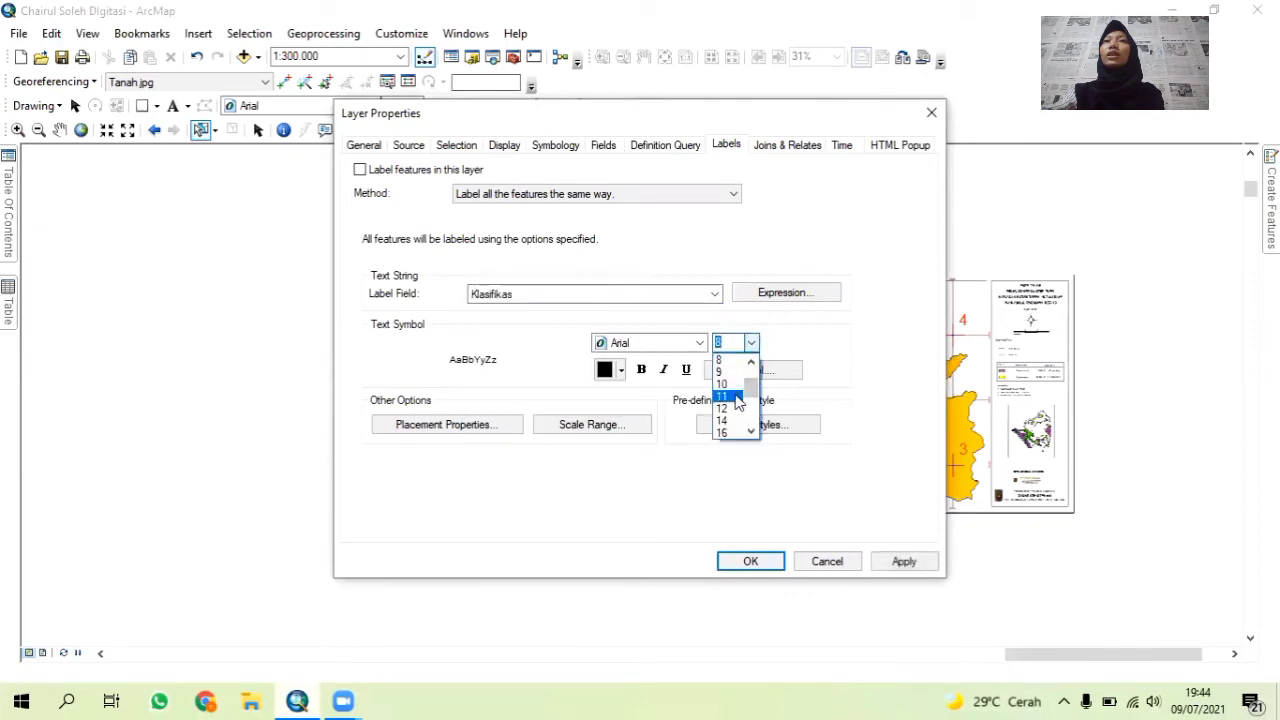
pyautogui.click(724, 384)
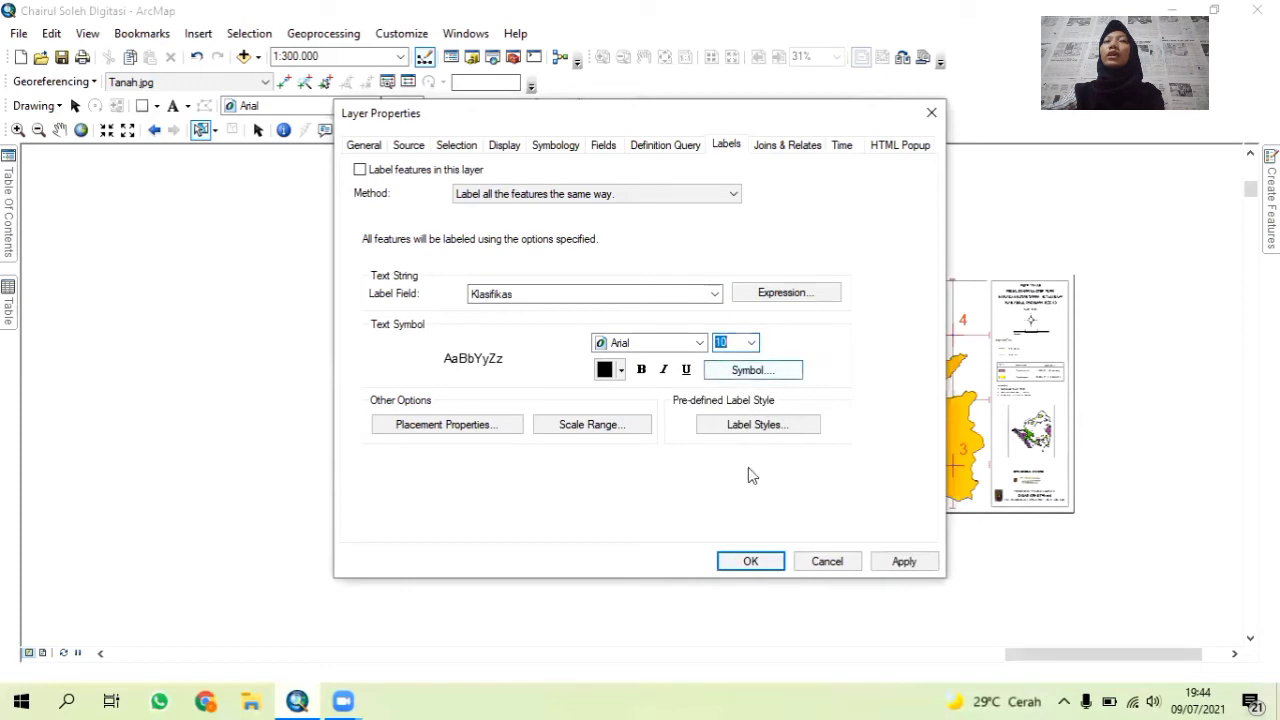
pyautogui.click(750, 562)
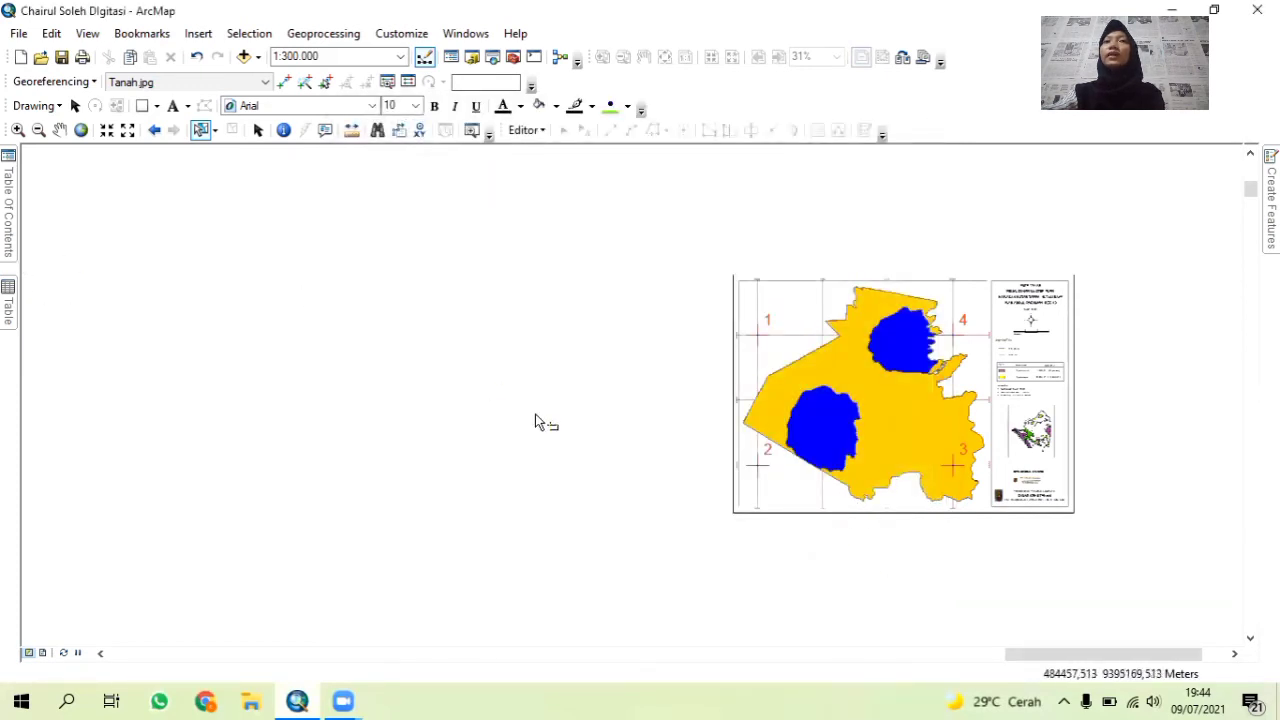
# Turn on feature labels for the TANAH layer and keep the Table of Contents docked open.
pyautogui.moveTo(8, 210)
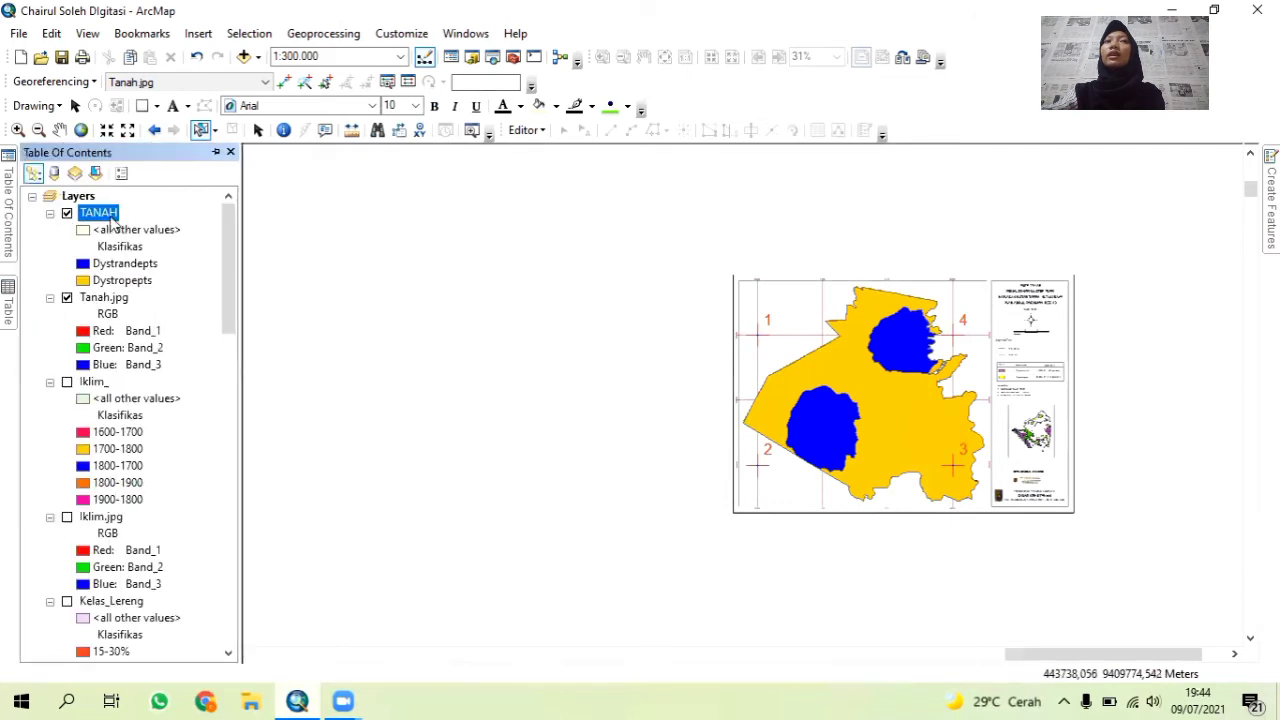
pyautogui.rightClick(113, 222)
pyautogui.click(218, 428)
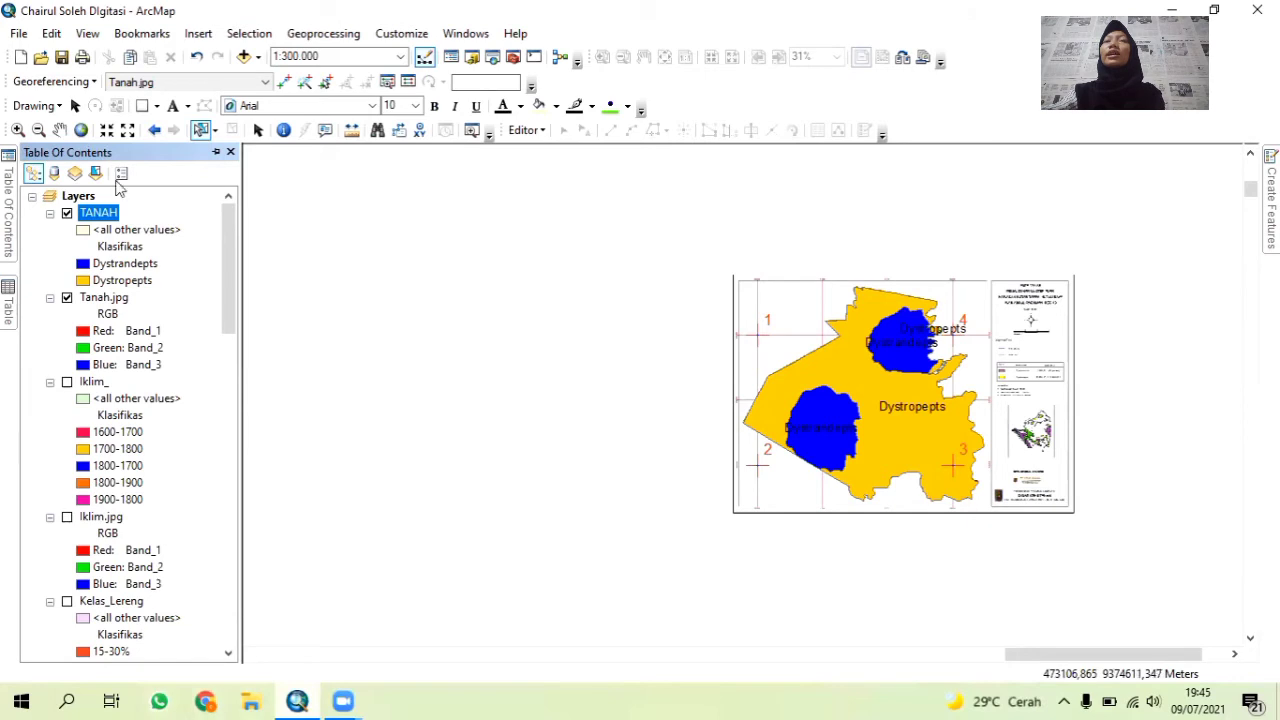
pyautogui.click(215, 153)
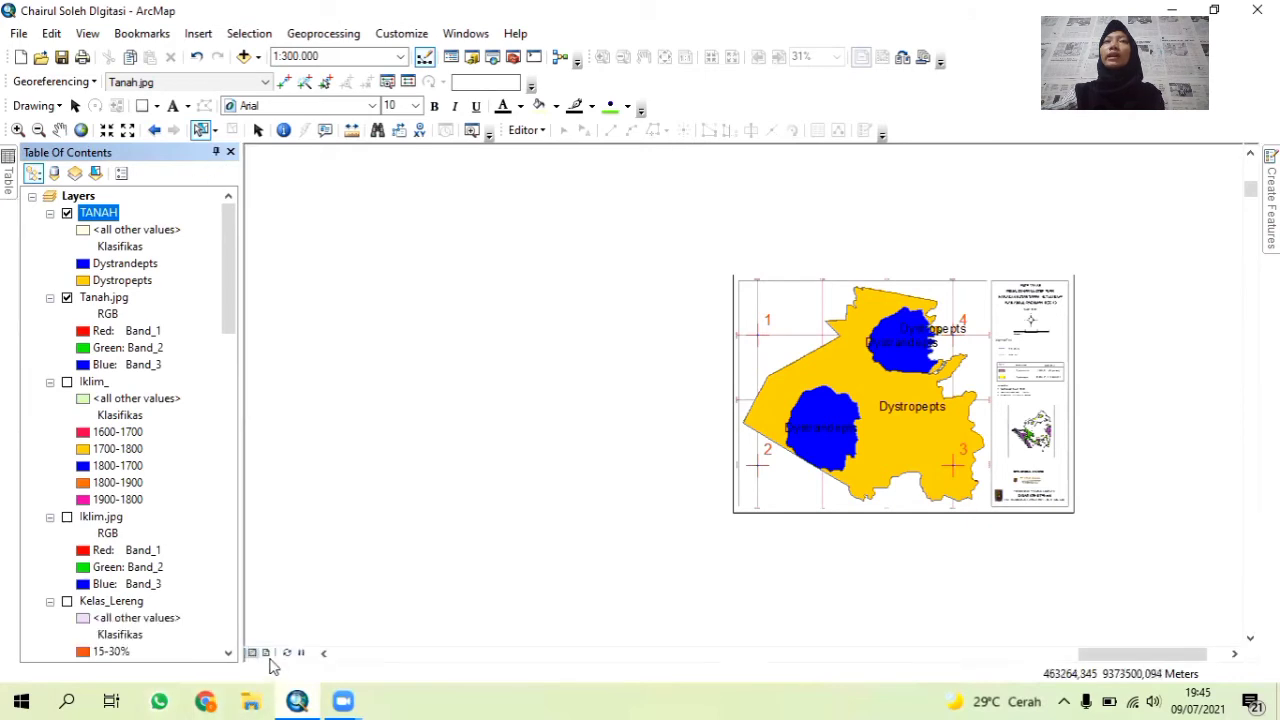
# Preview the page layout, and return to data view to examine the labelled soil map at 1:200.000.
pyautogui.click(266, 653)
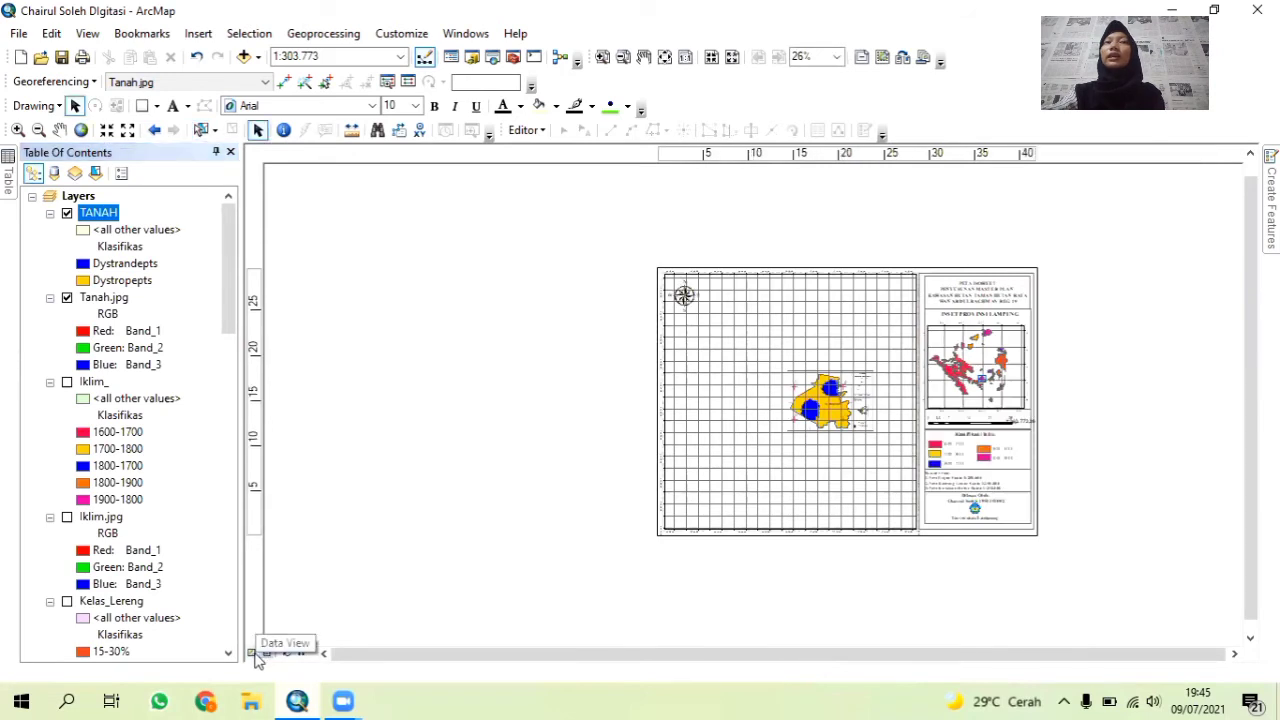
pyautogui.click(252, 653)
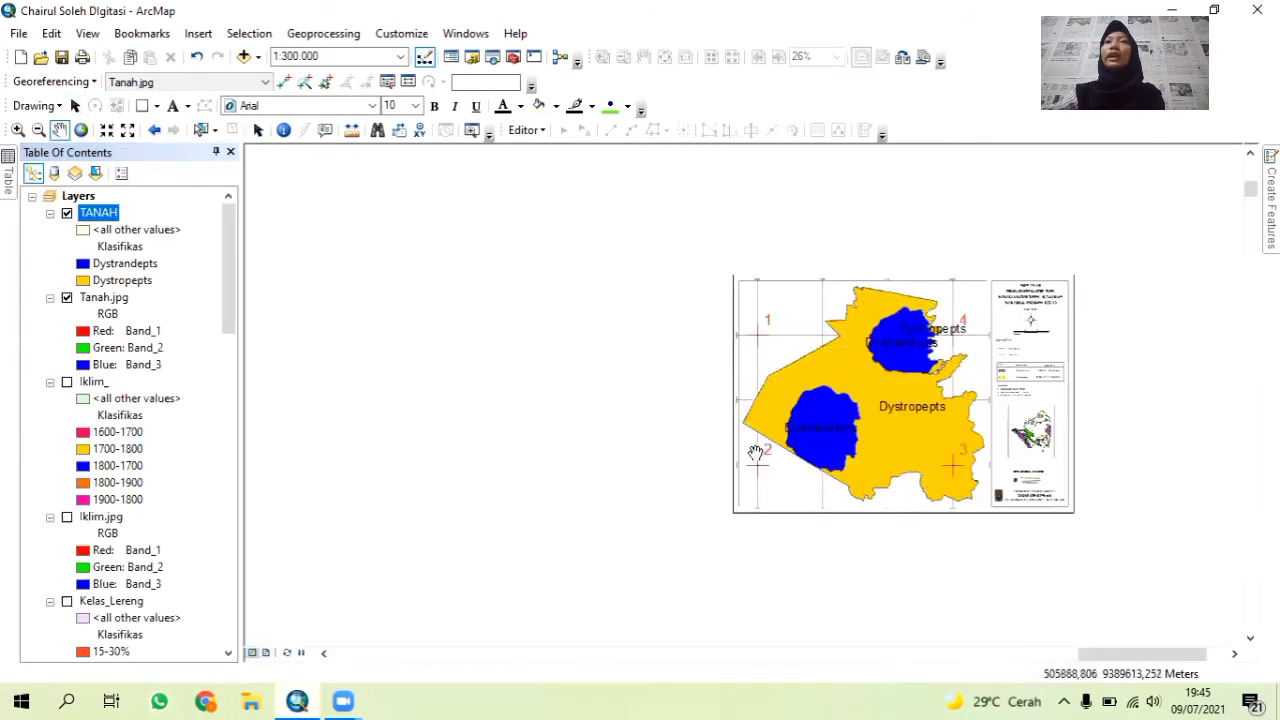
pyautogui.moveTo(760, 482); pyautogui.dragTo(340, 480)
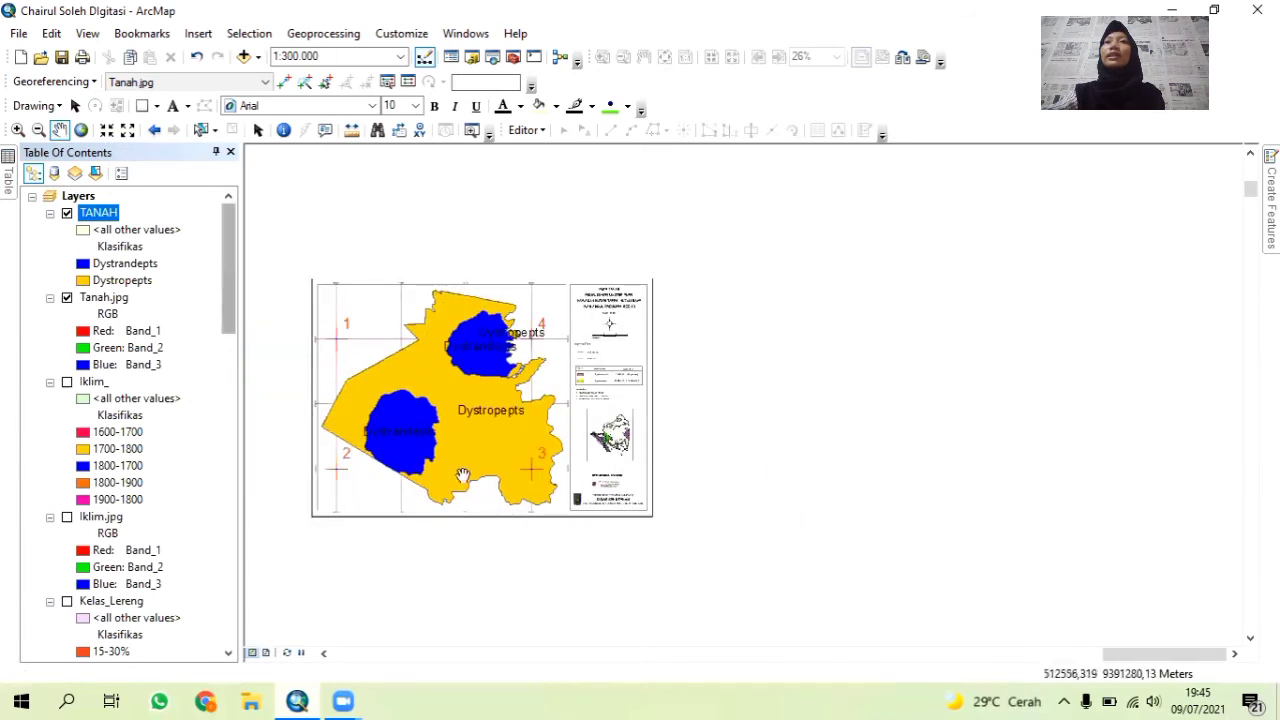
pyautogui.scroll(-2, 490, 505)
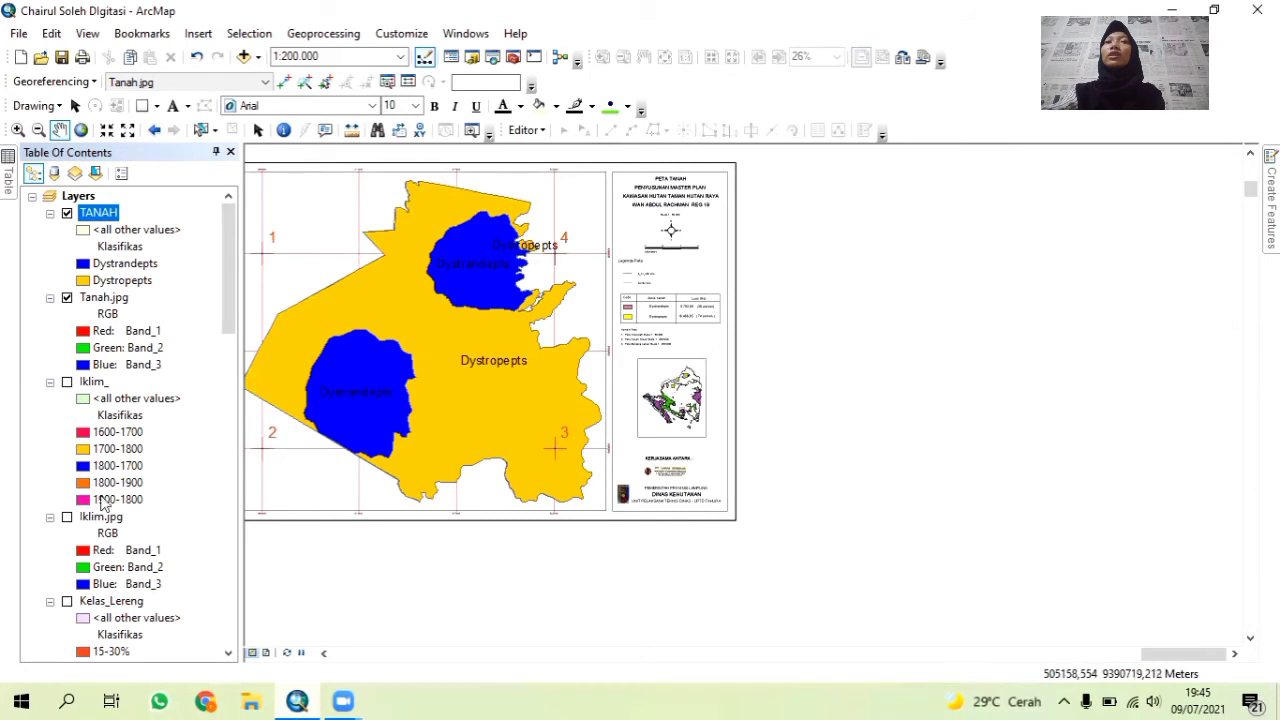
# Hide the scanned Tanah.jpg raster above the Iklim_ layer so only the TANAH layer is displayed.
pyautogui.scroll(-10, 107, 437)
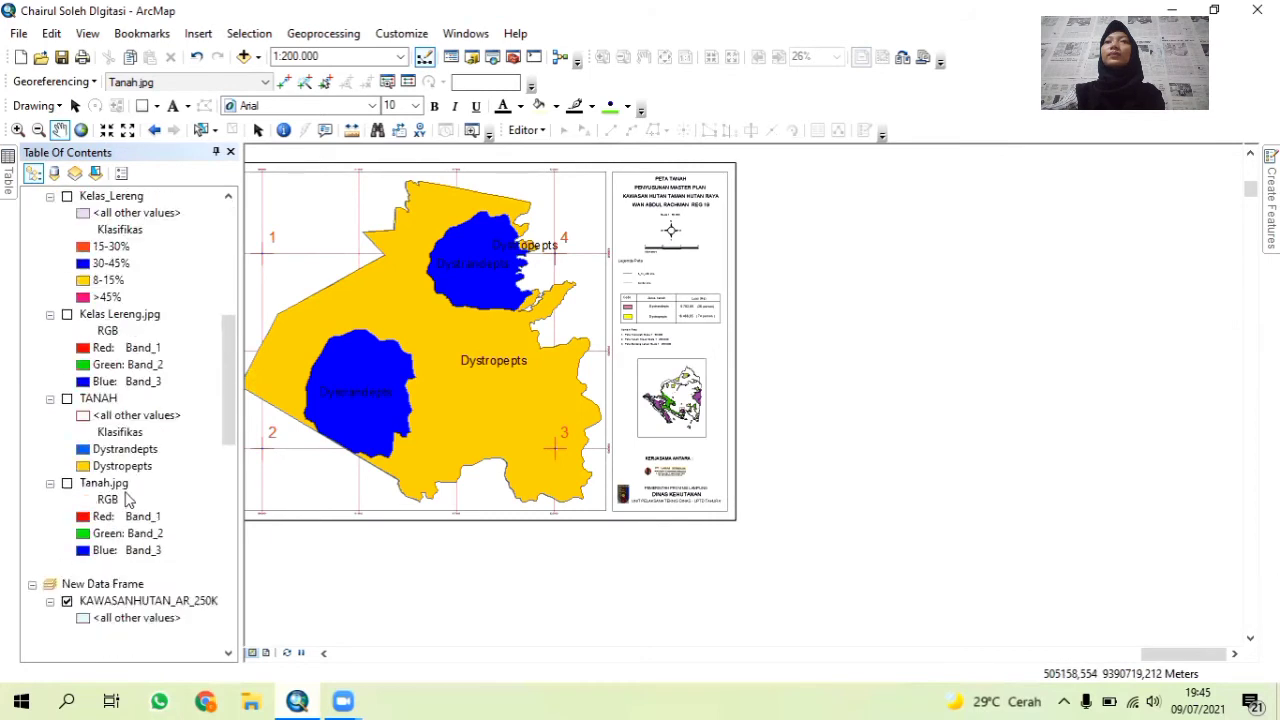
pyautogui.scroll(10, 88, 490)
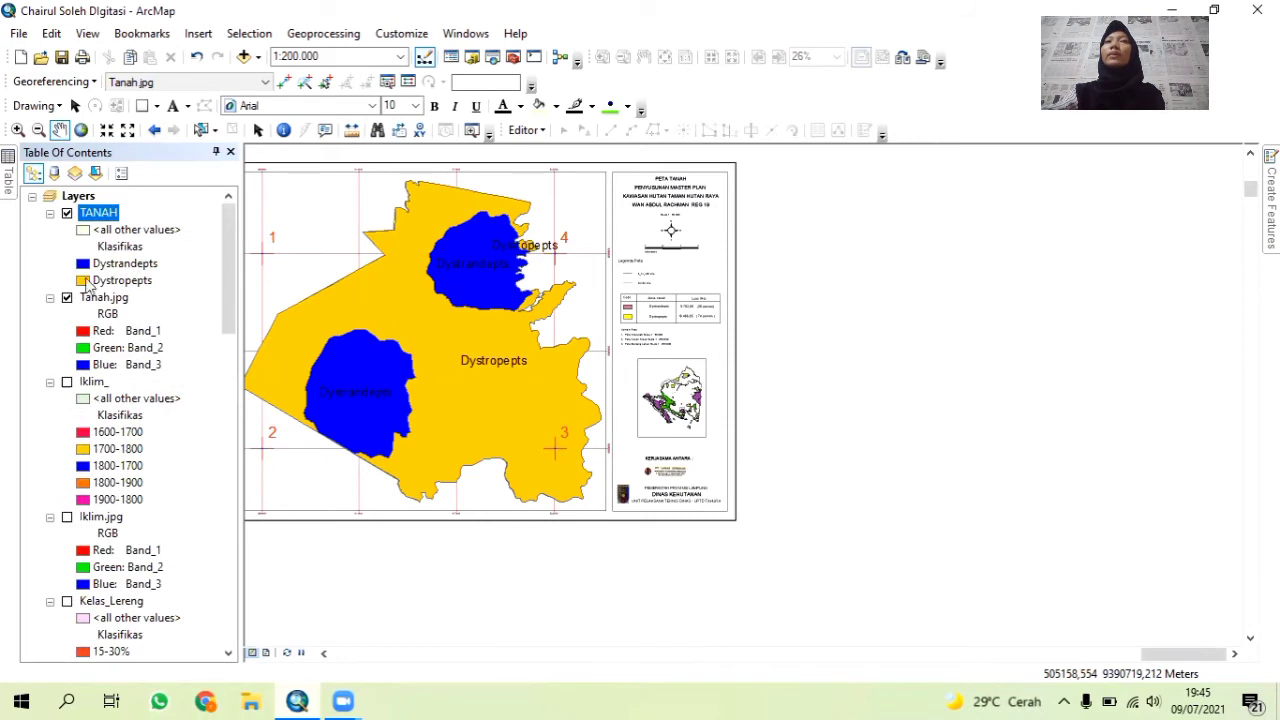
pyautogui.click(67, 298)
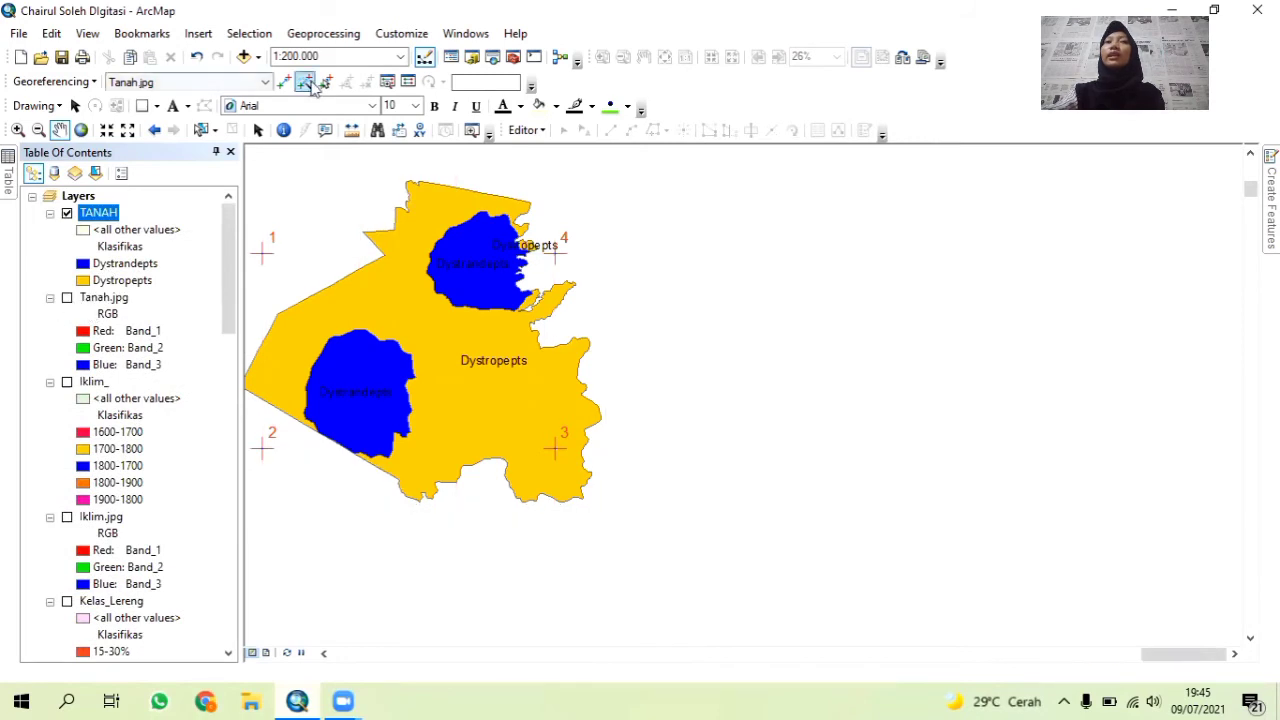
# Turn off the georeferencing control-point links of Tanah.jpg in its link table, and close the table.
pyautogui.click(408, 81)
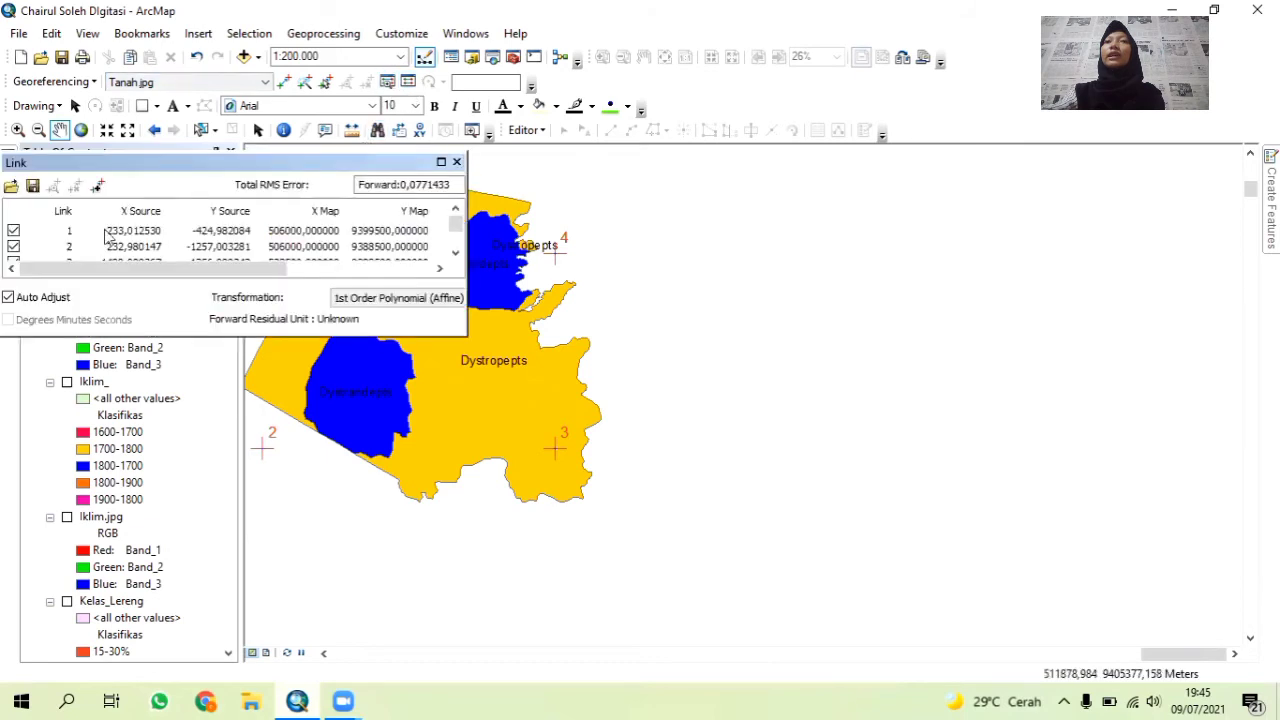
pyautogui.click(16, 231)
pyautogui.scroll(-1, 23, 245)
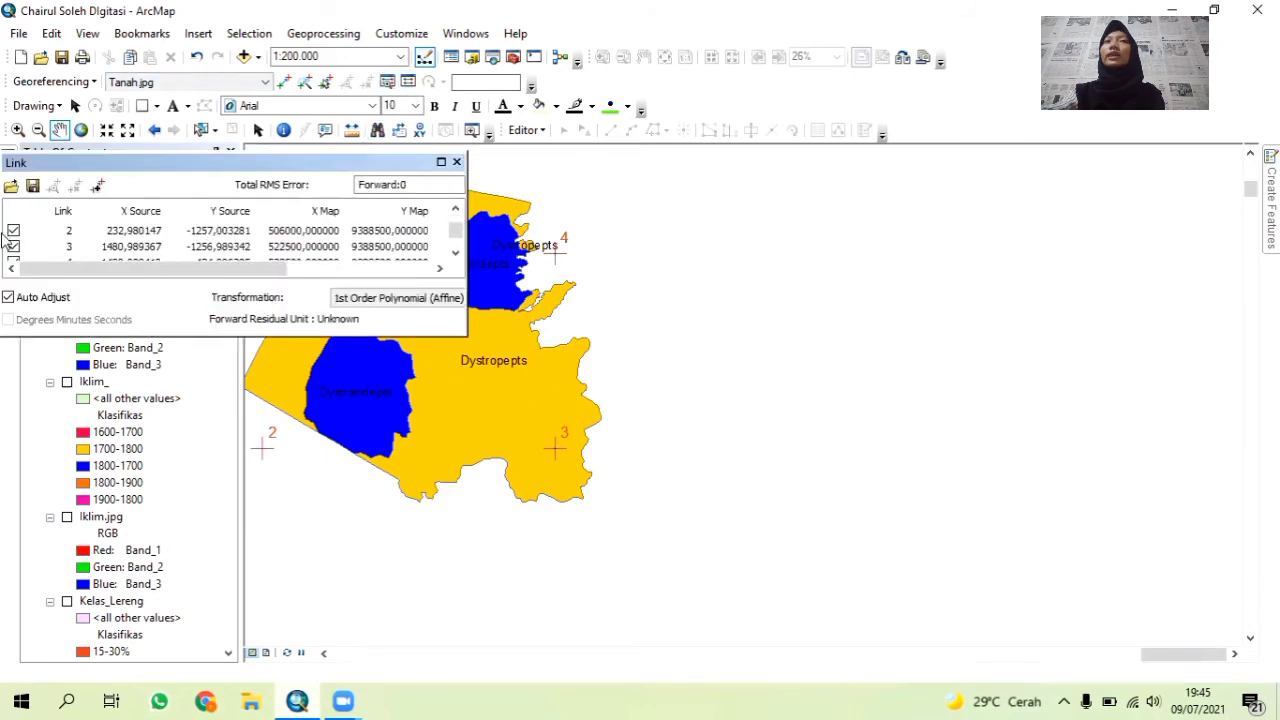
pyautogui.click(13, 246)
pyautogui.scroll(-1, 20, 255)
pyautogui.click(13, 246)
pyautogui.click(456, 161)
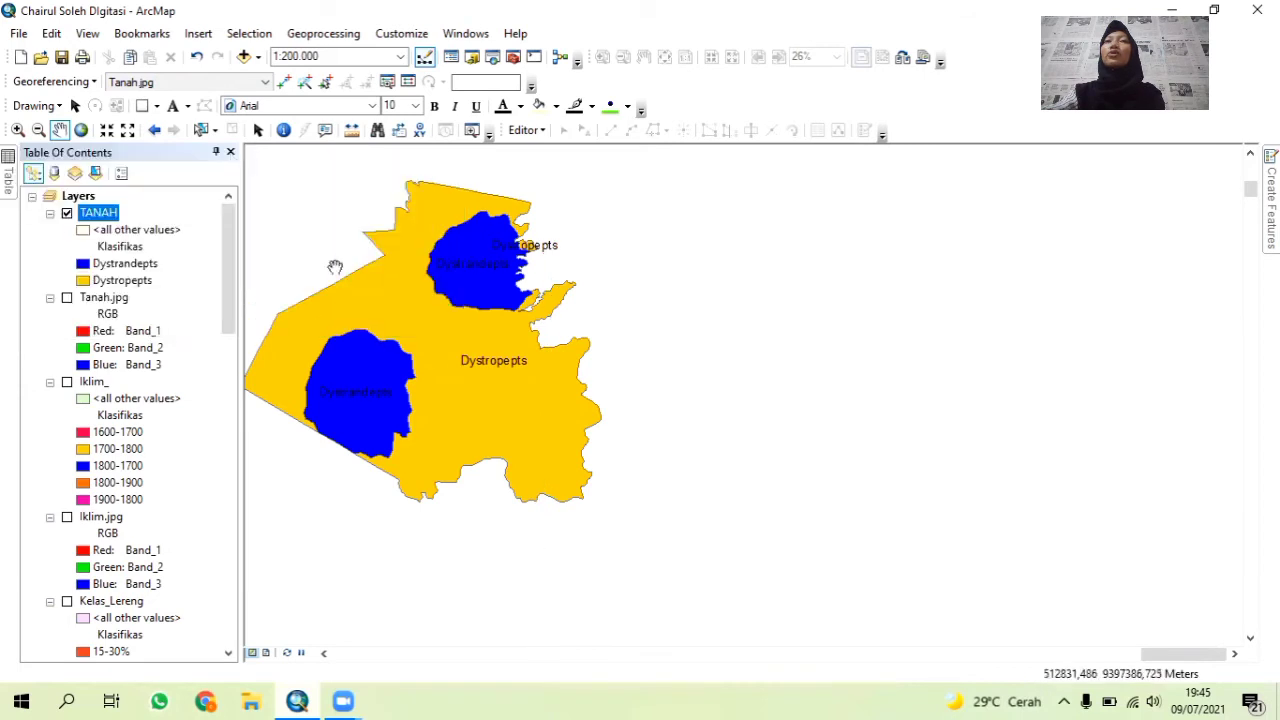
# Check the page setup for an A3 map page of 42 by 29,7 cm in landscape orientation, and accept it.
pyautogui.click(19, 33)
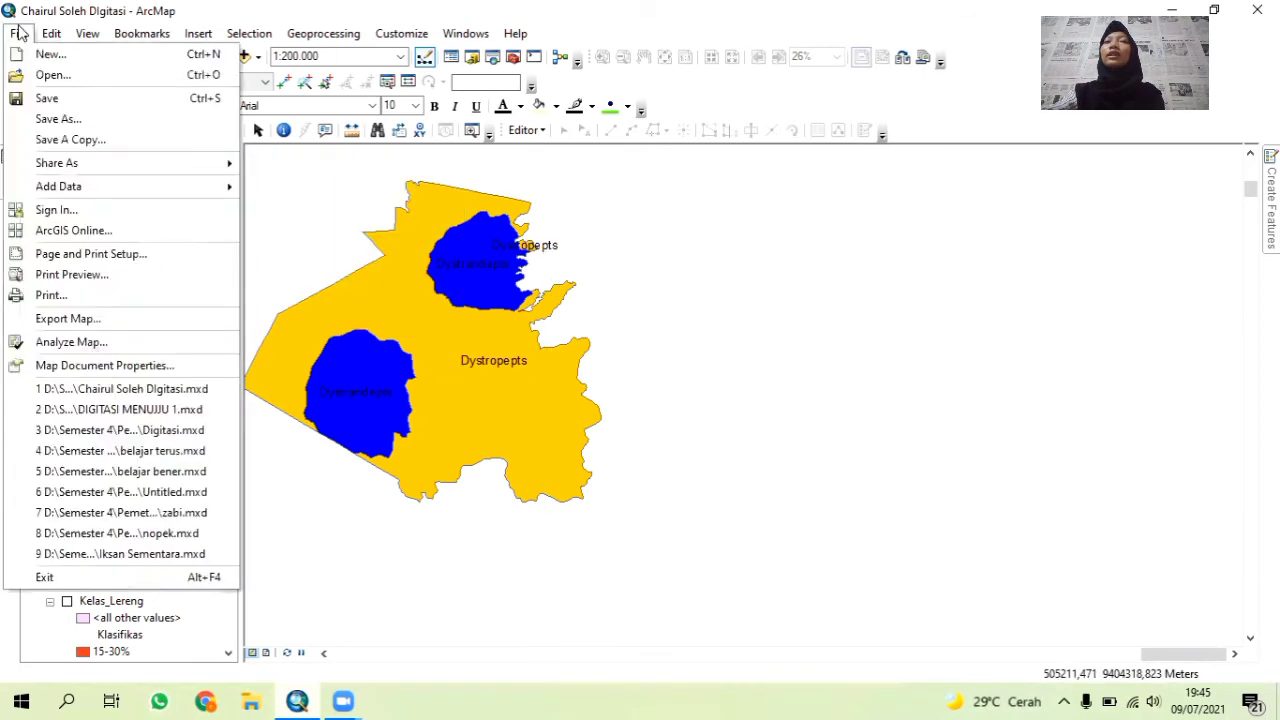
pyautogui.click(106, 258)
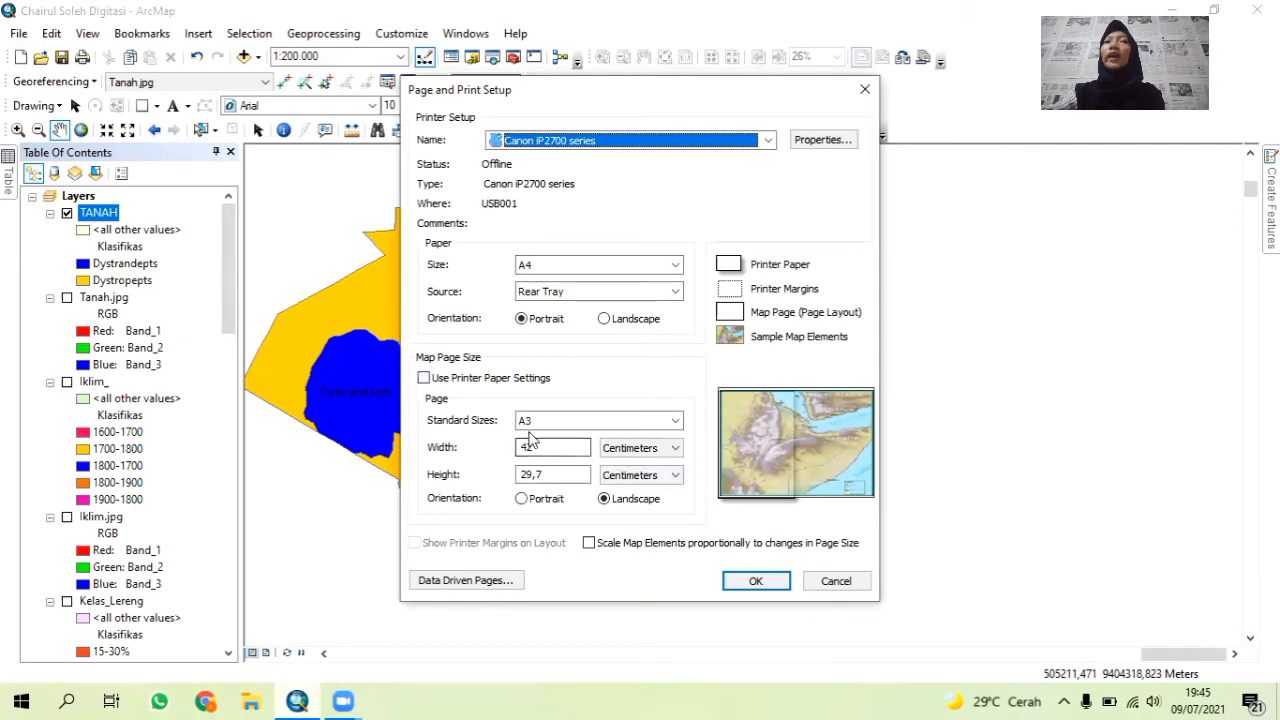
pyautogui.click(603, 490)
pyautogui.press('Return')
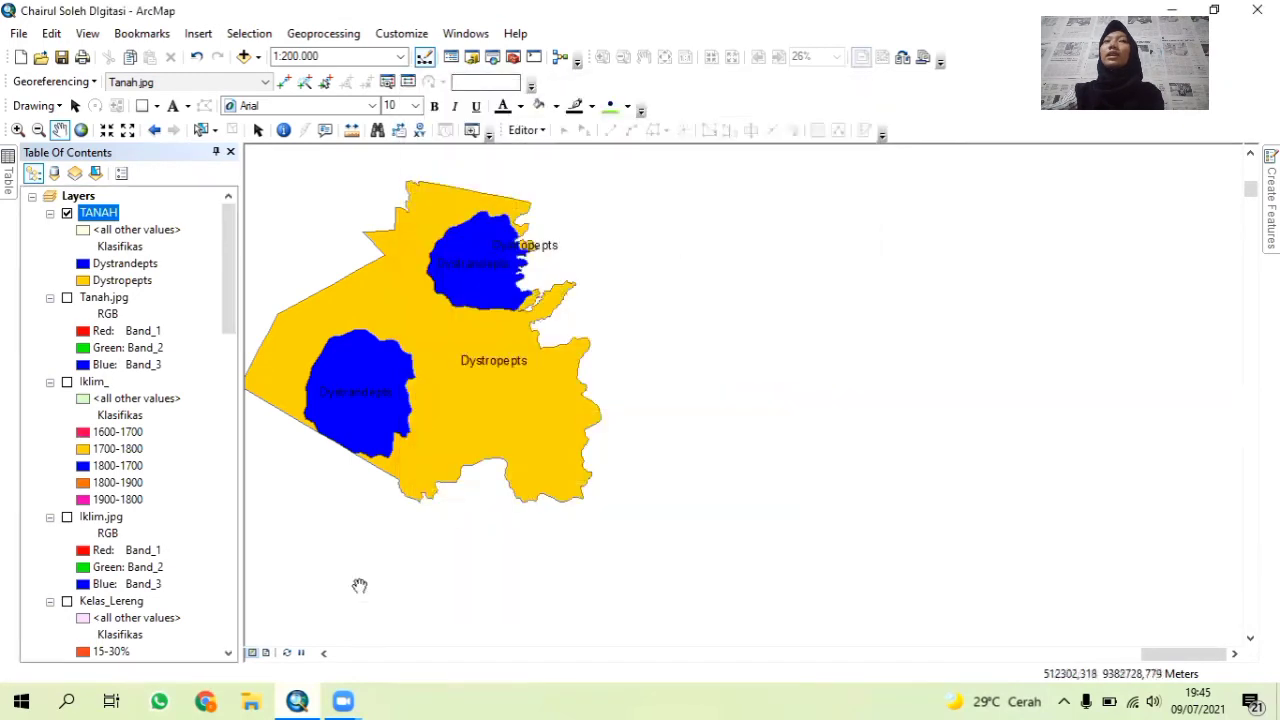
# Show the page layout and remove the existing measured grid from the main map's data frame.
pyautogui.click(268, 652)
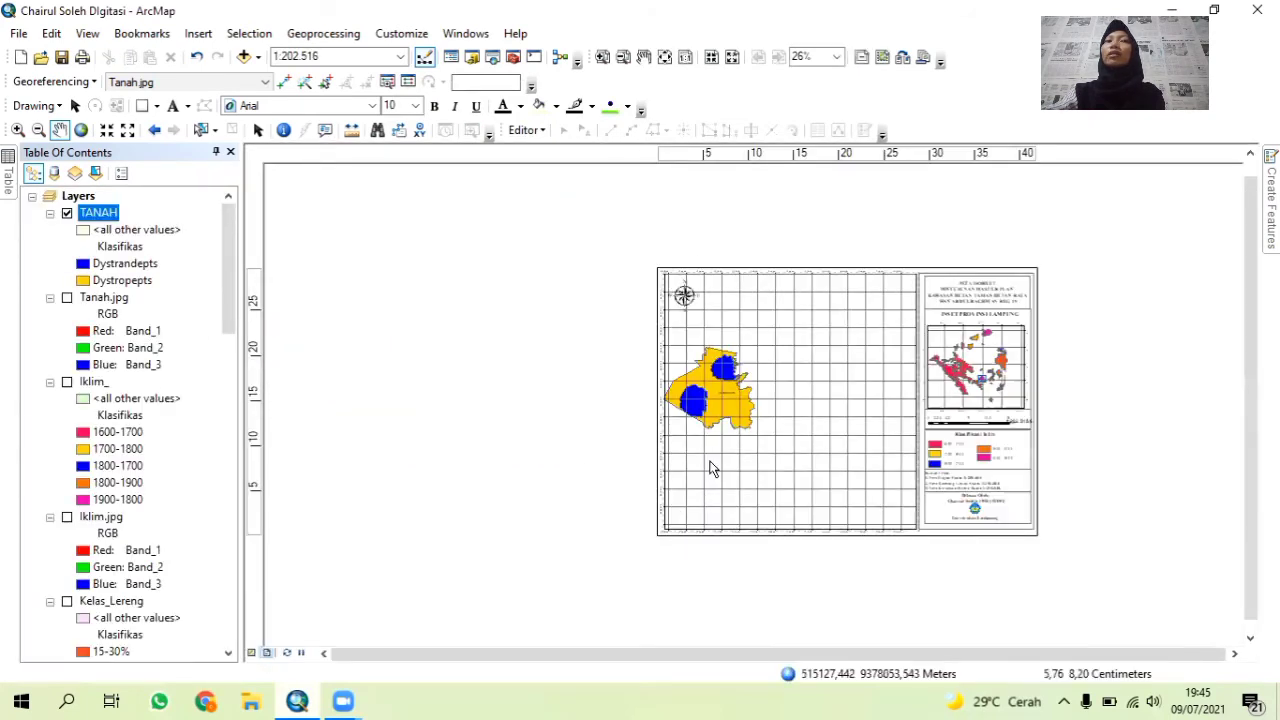
pyautogui.click(722, 522)
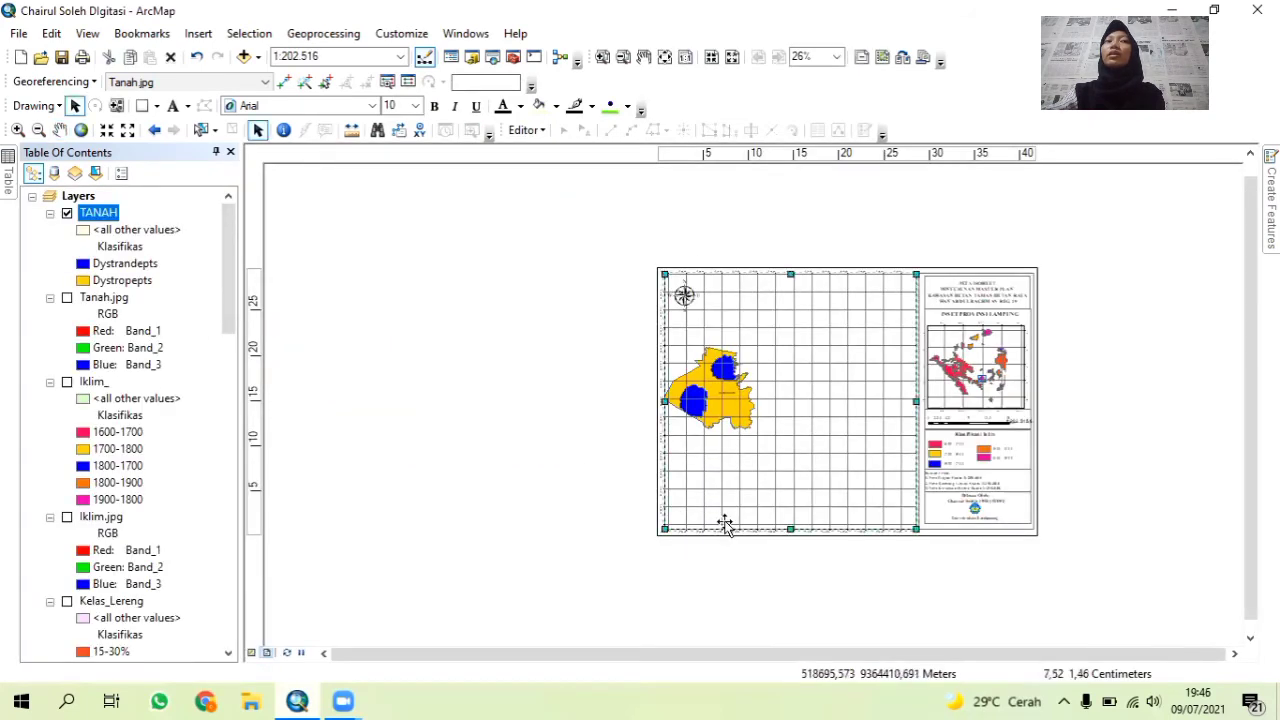
pyautogui.rightClick(725, 525)
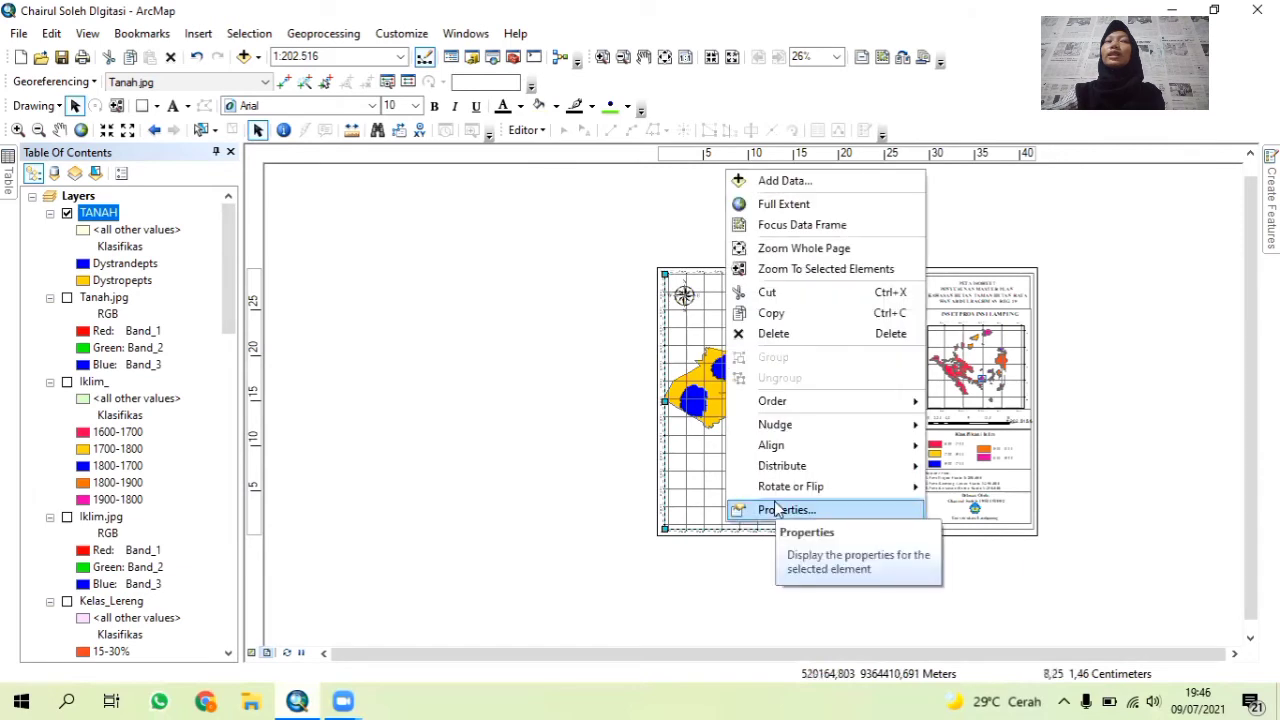
pyautogui.click(776, 511)
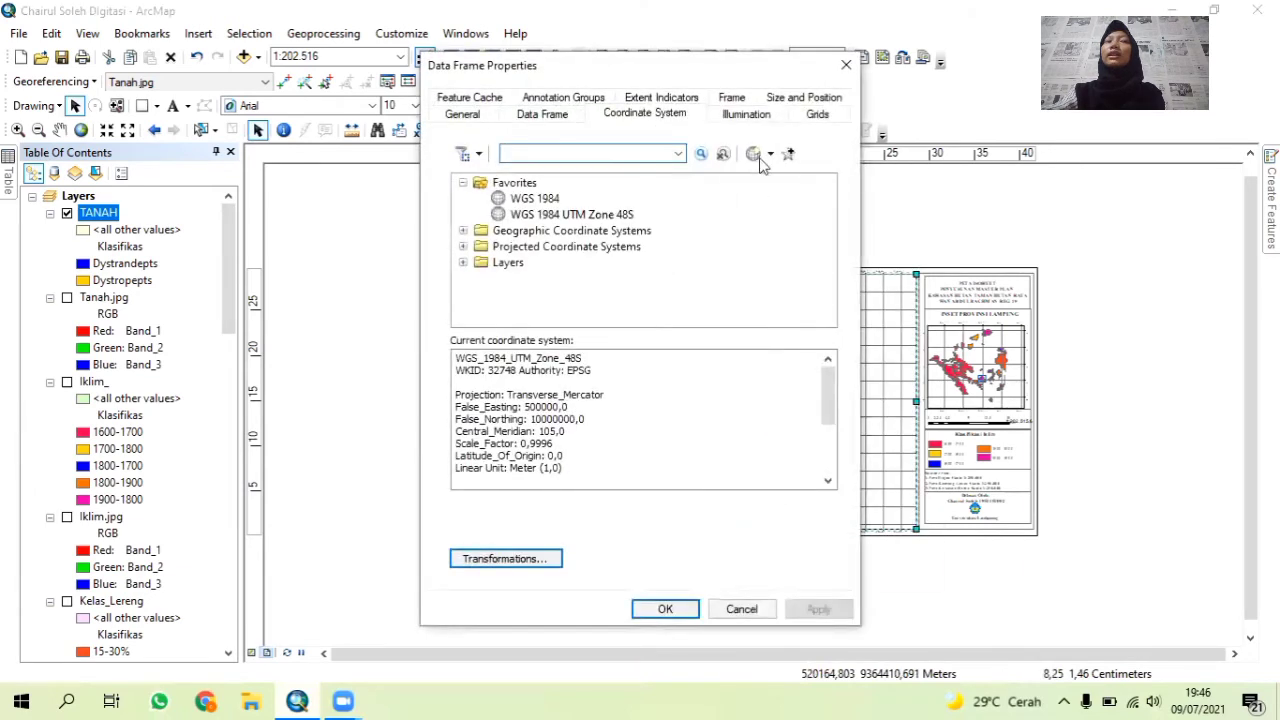
pyautogui.click(829, 118)
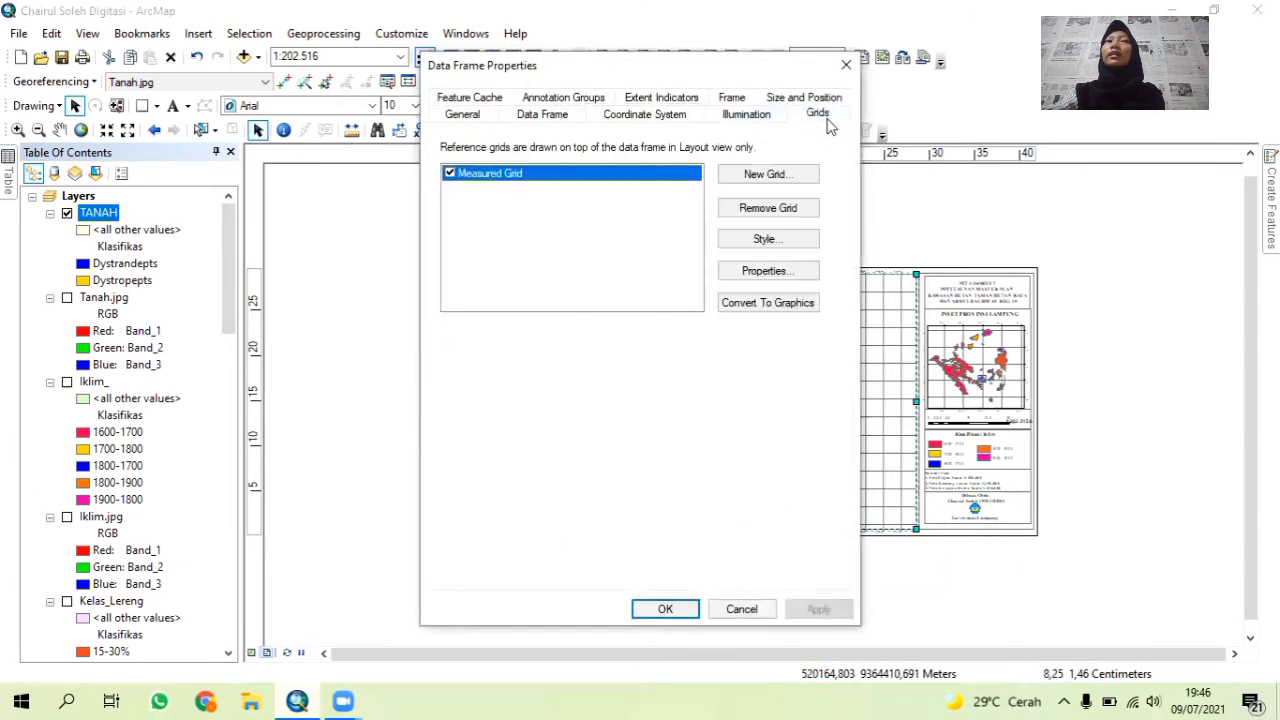
pyautogui.click(771, 210)
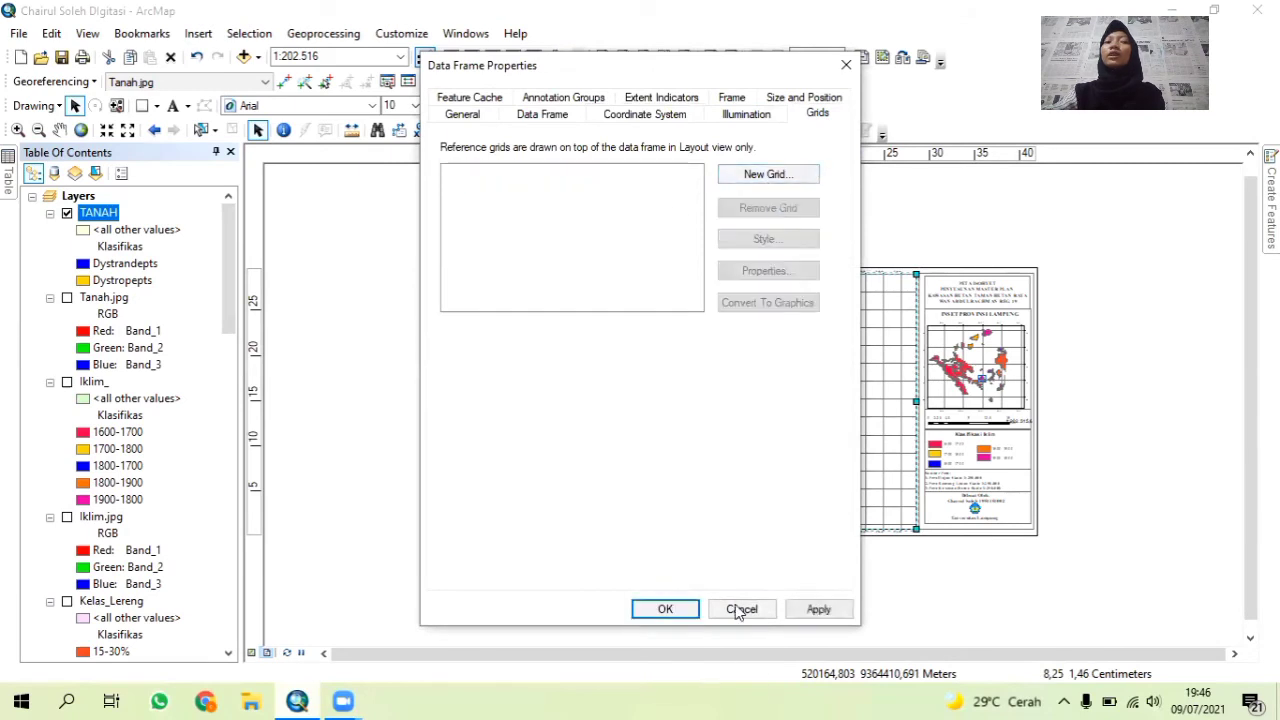
pyautogui.click(801, 617)
pyautogui.click(665, 609)
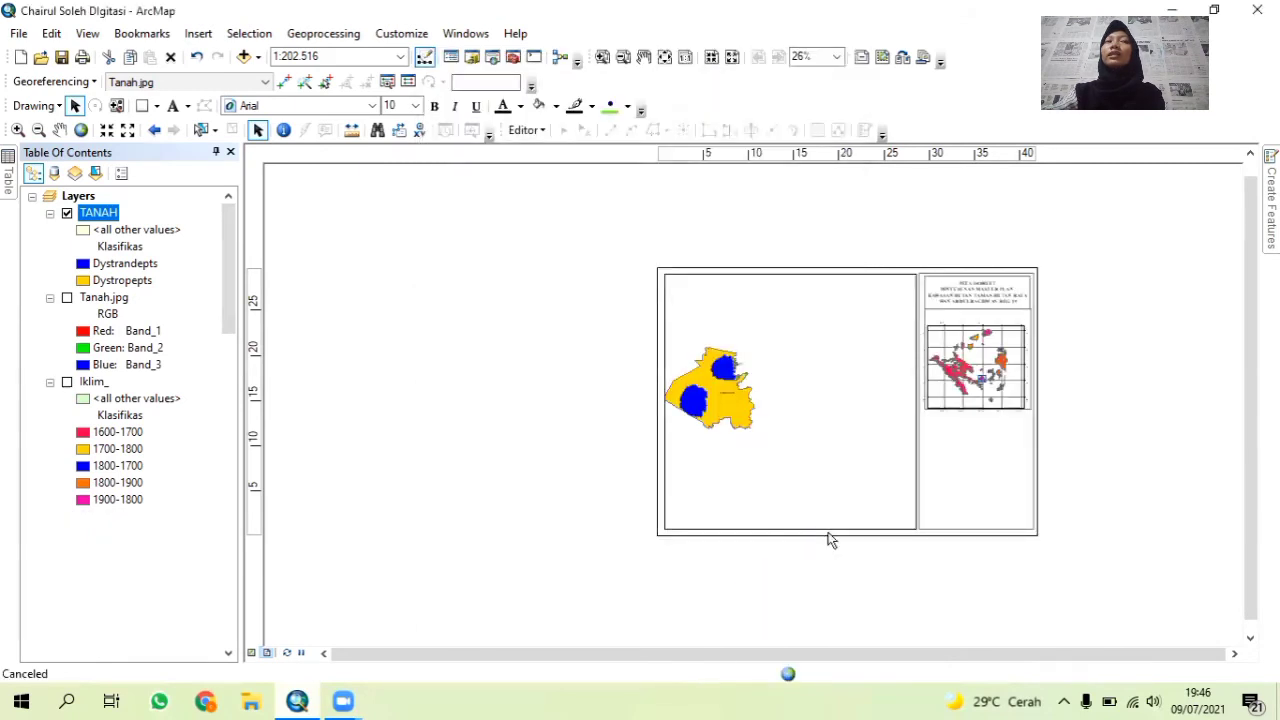
# Enlarge the soil map to a scale of 1:80.000 and centre it within the main data frame of the layout.
pyautogui.scroll(-3, 816, 538)
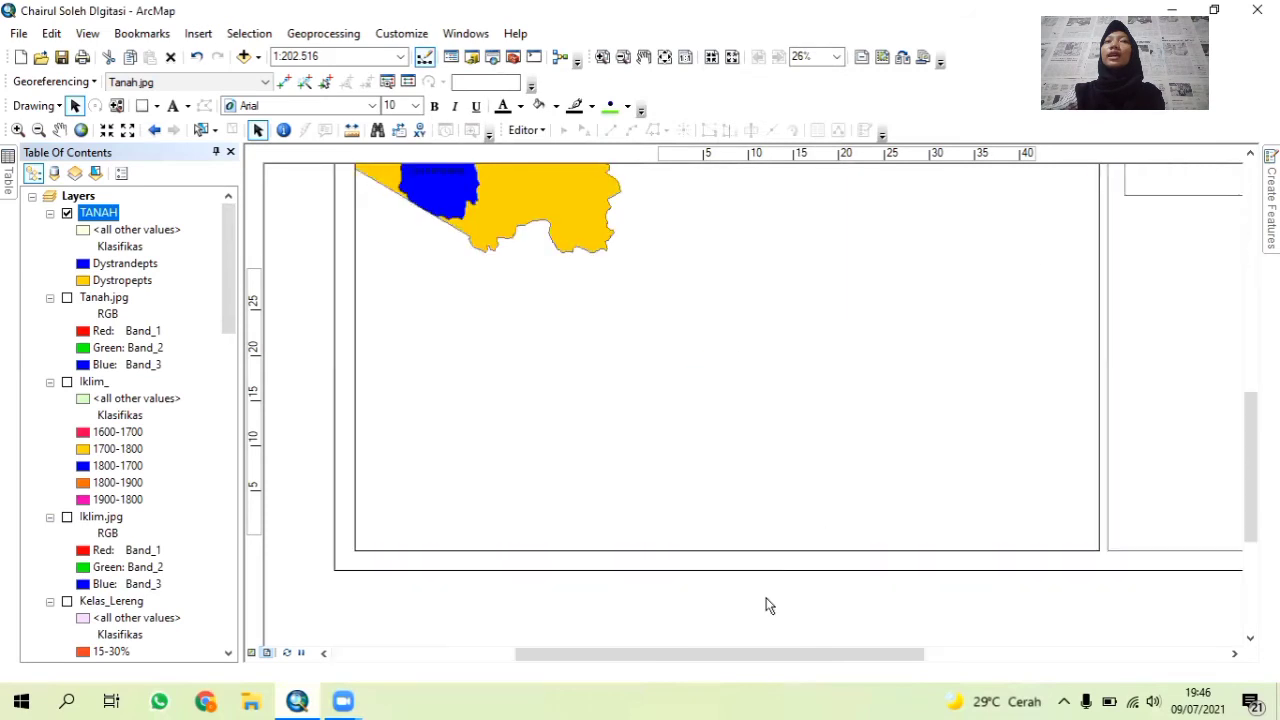
pyautogui.scroll(2, 740, 549)
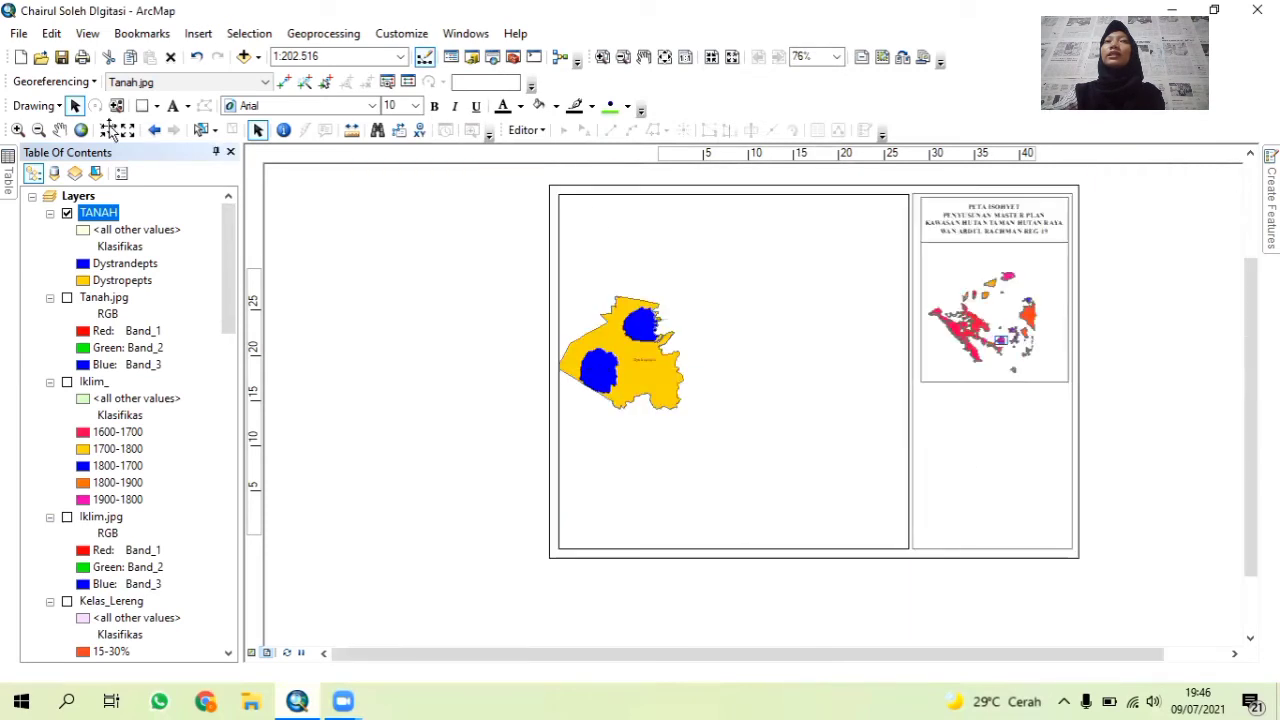
pyautogui.click(60, 131)
pyautogui.moveTo(664, 395); pyautogui.dragTo(742, 403)
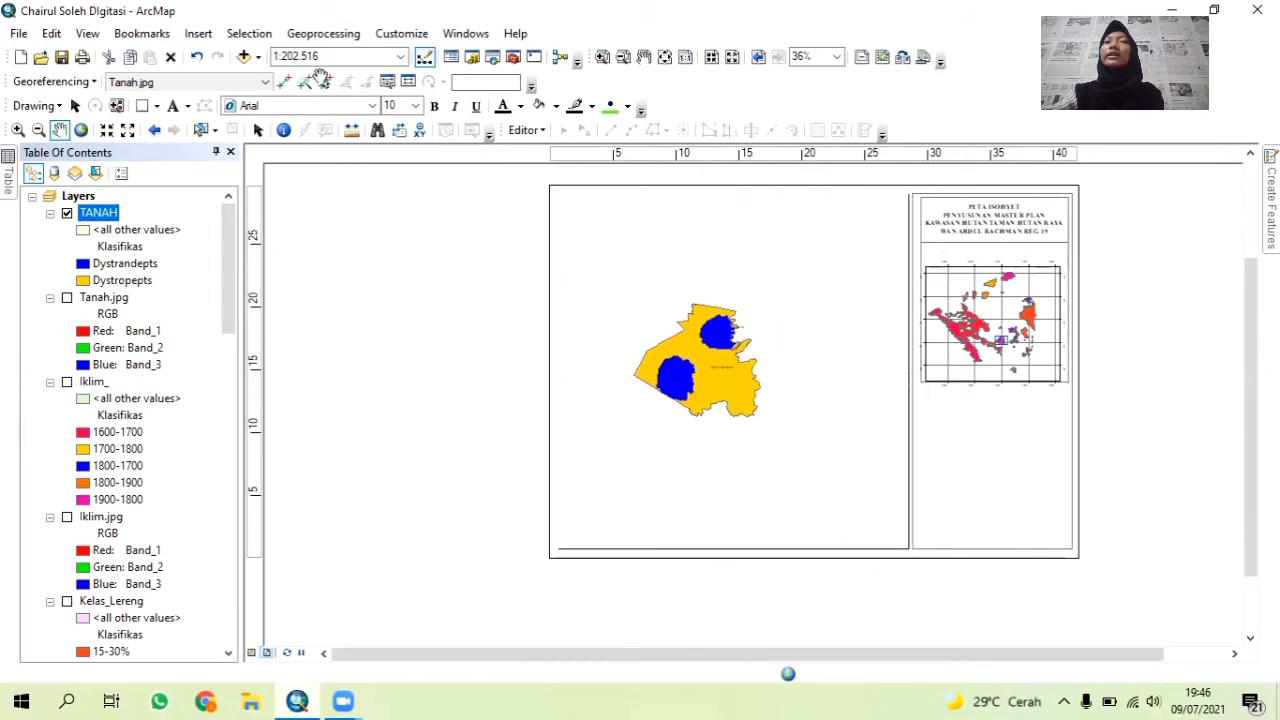
pyautogui.click(107, 131)
pyautogui.click(107, 131)
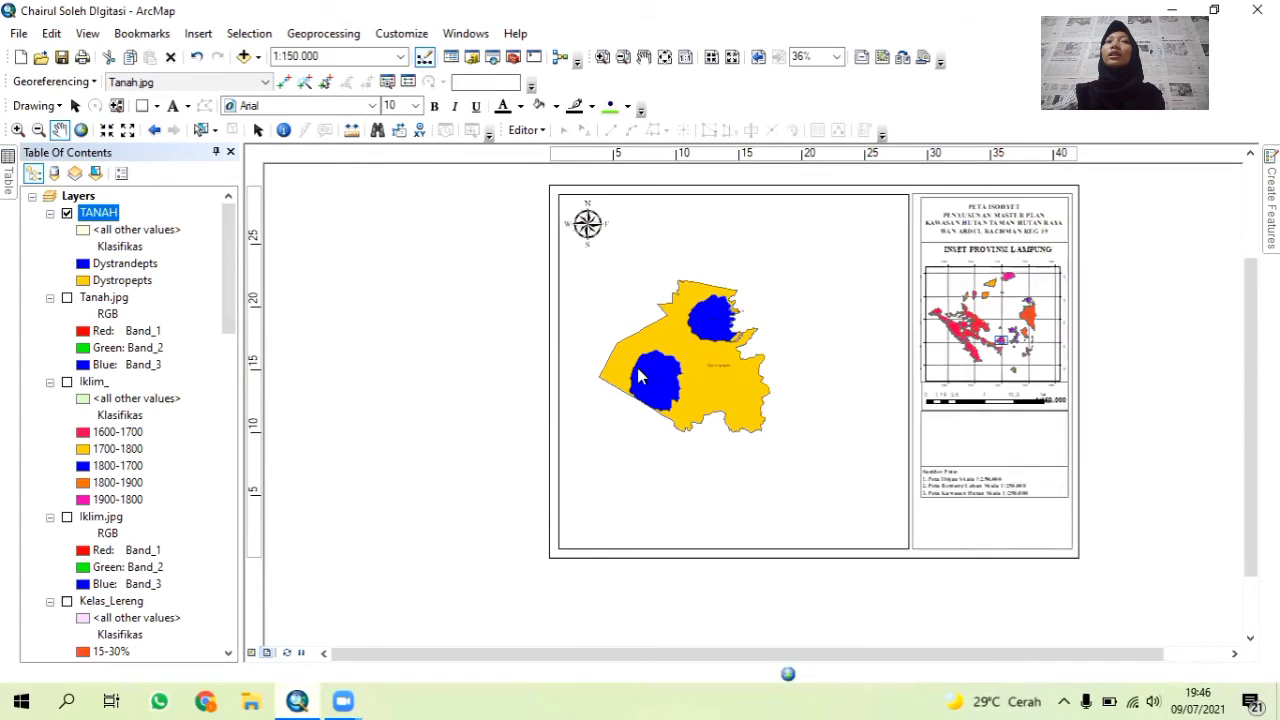
pyautogui.moveTo(696, 380); pyautogui.dragTo(779, 404)
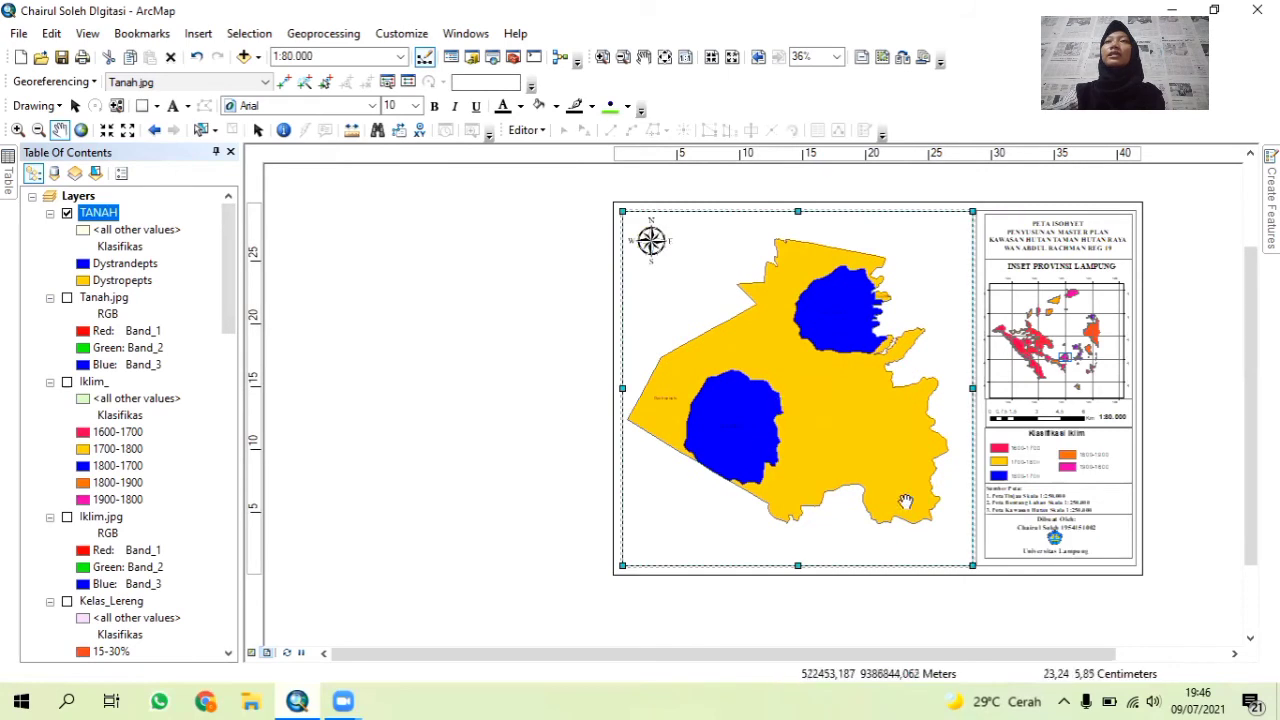
# Add a new measured grid with the default settings to the main data frame, and accept the data frame properties.
pyautogui.click(75, 105)
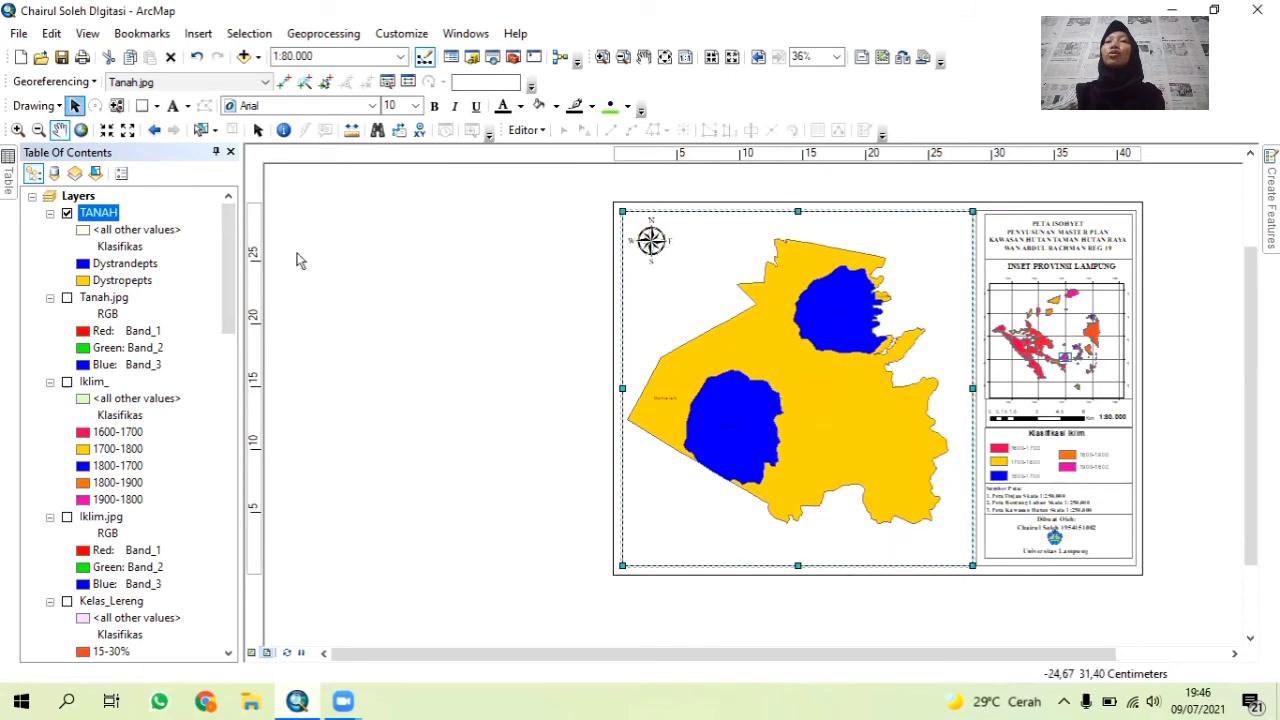
pyautogui.rightClick(645, 565)
pyautogui.click(724, 550)
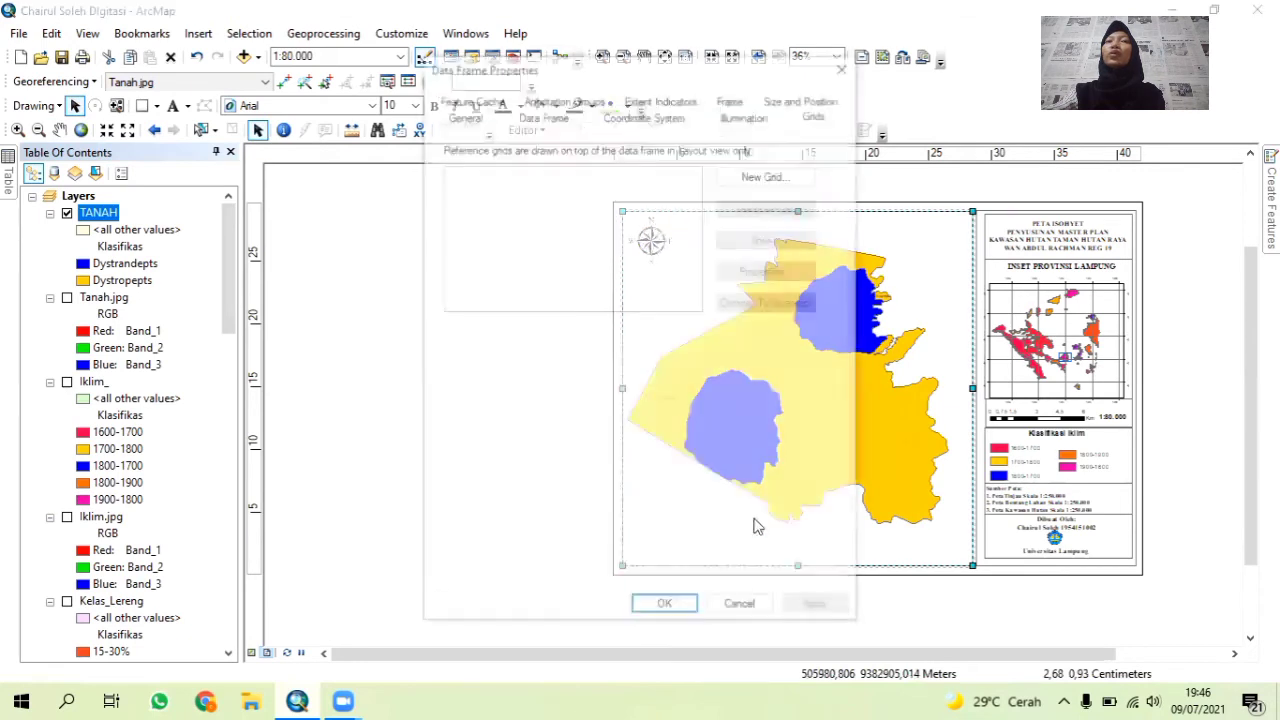
pyautogui.click(755, 178)
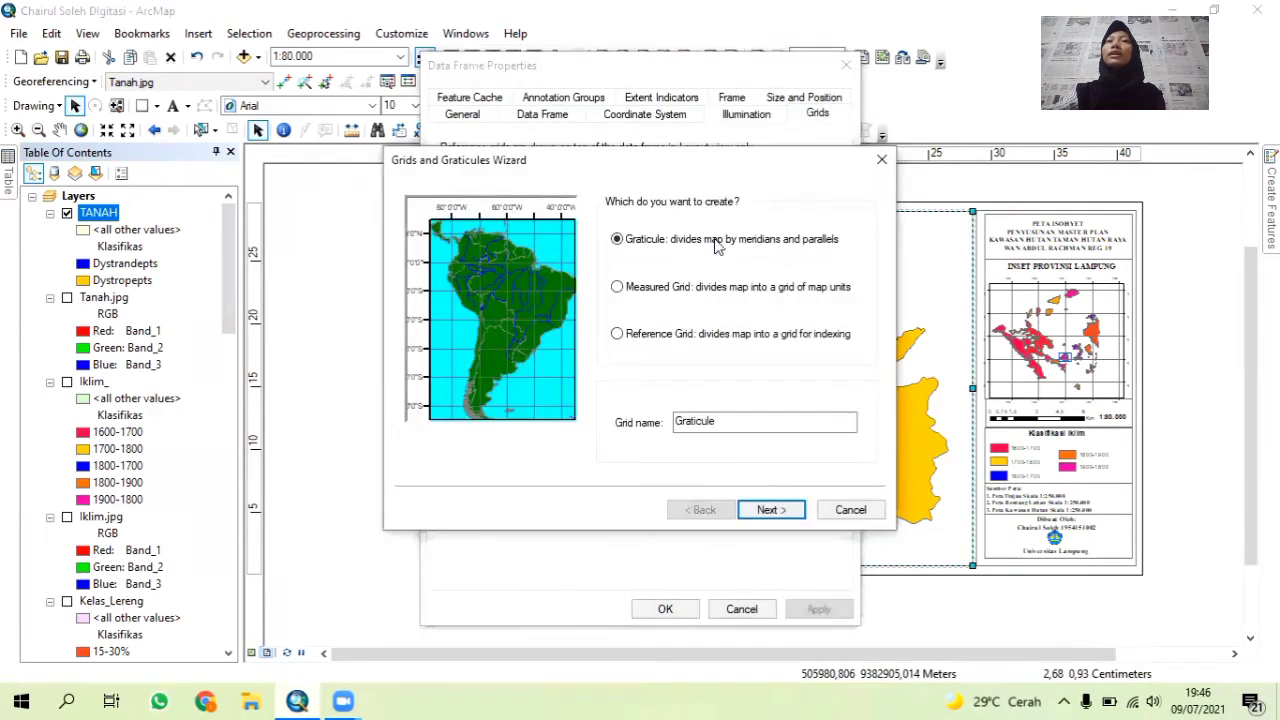
pyautogui.click(703, 287)
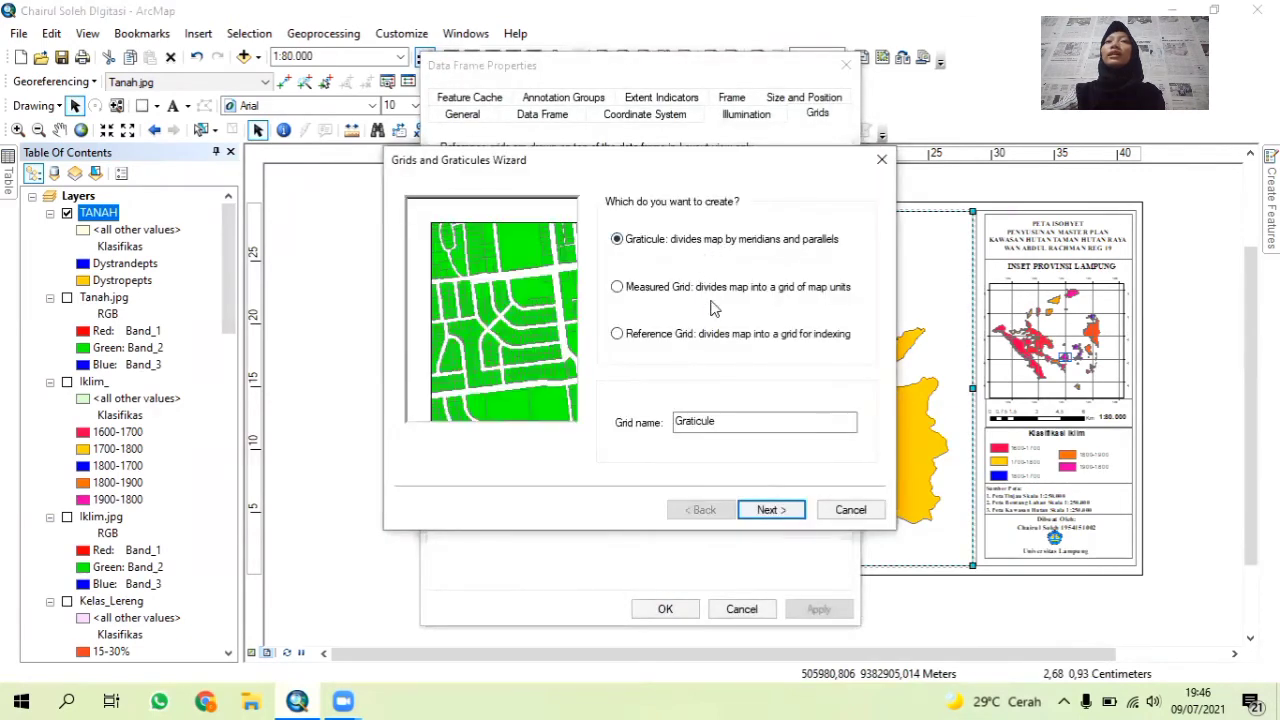
pyautogui.click(761, 510)
pyautogui.click(764, 511)
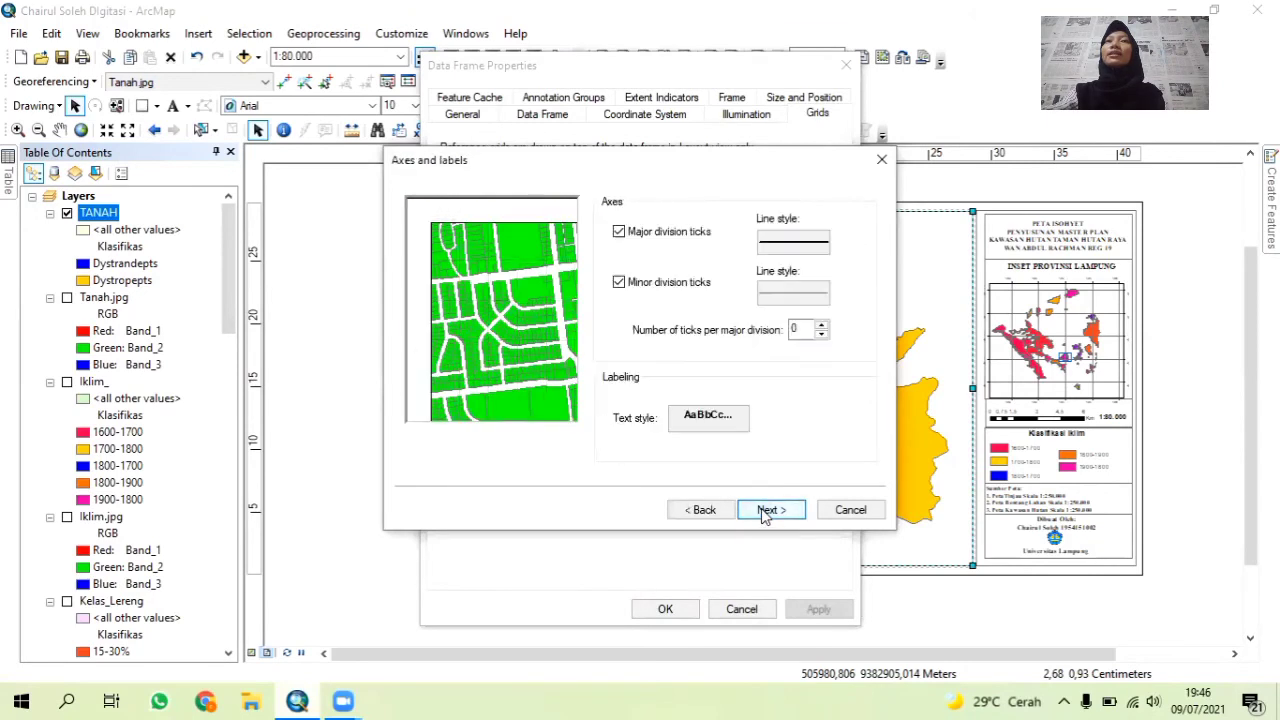
pyautogui.click(764, 511)
pyautogui.click(768, 510)
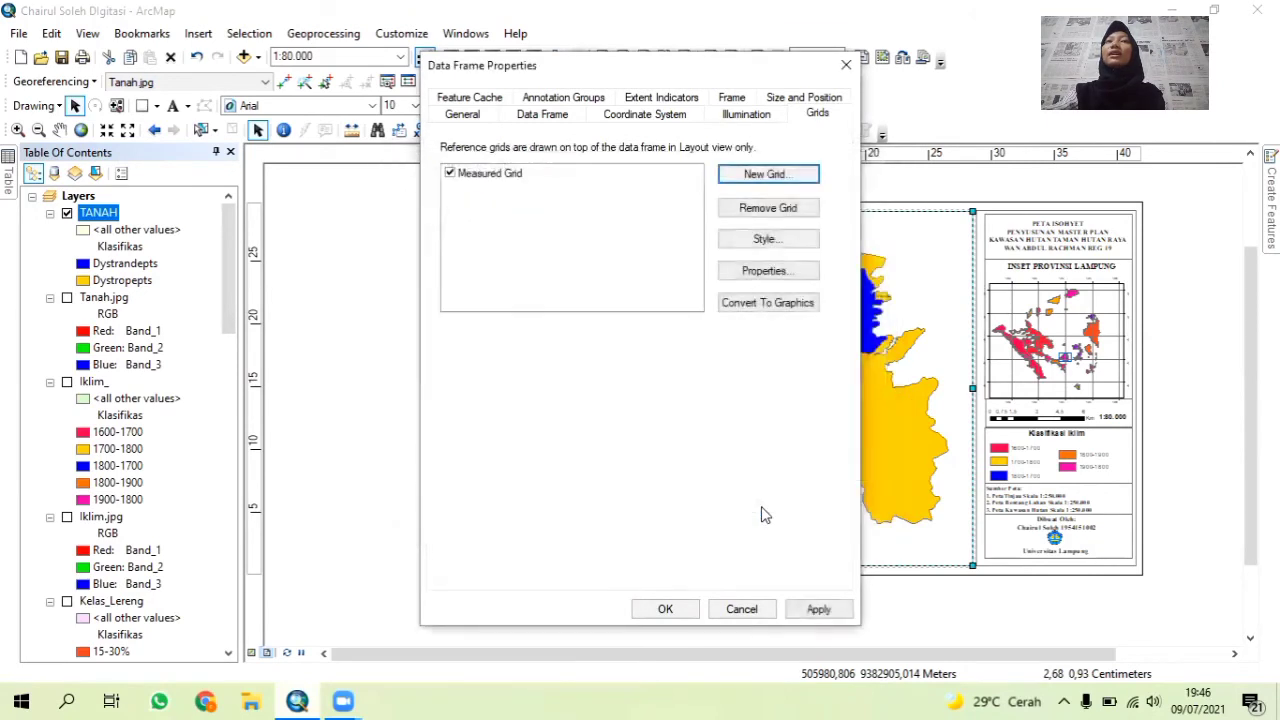
pyautogui.click(664, 606)
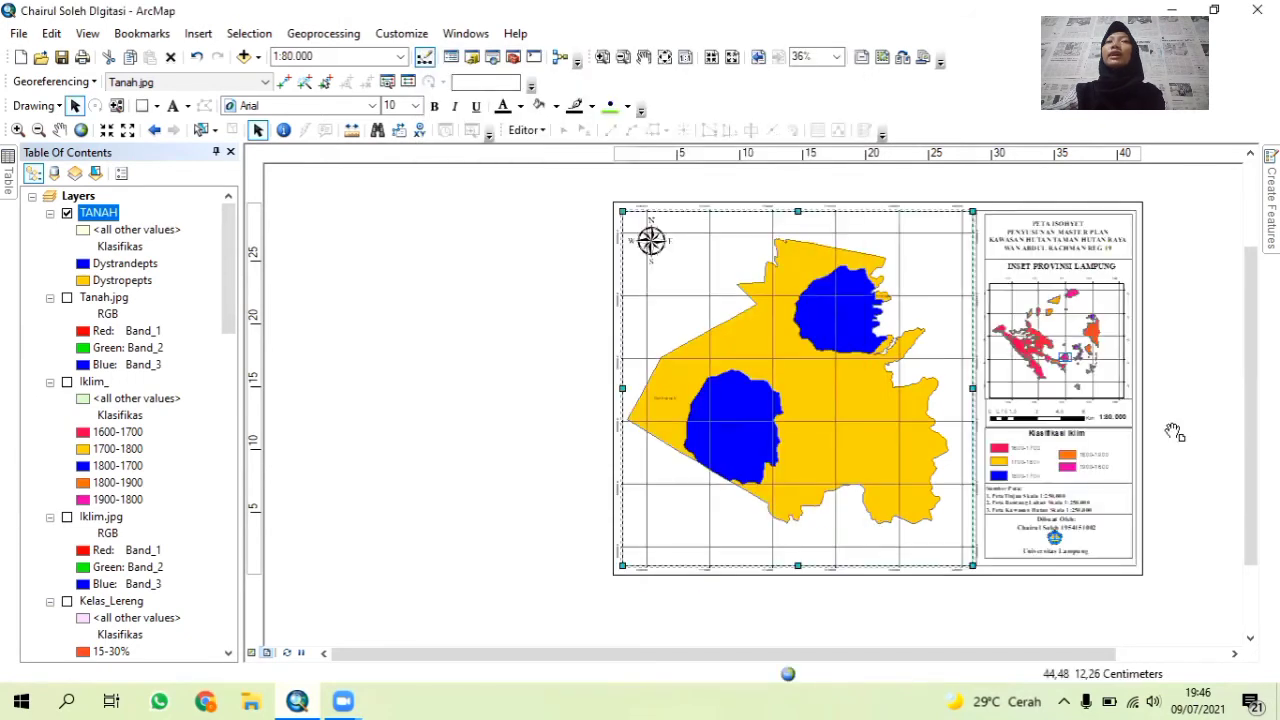
# Change the first line of the layout's title block to PETA TANAH.
pyautogui.moveTo(452, 656); pyautogui.dragTo(690, 660)
pyautogui.scroll(4, 977, 487)
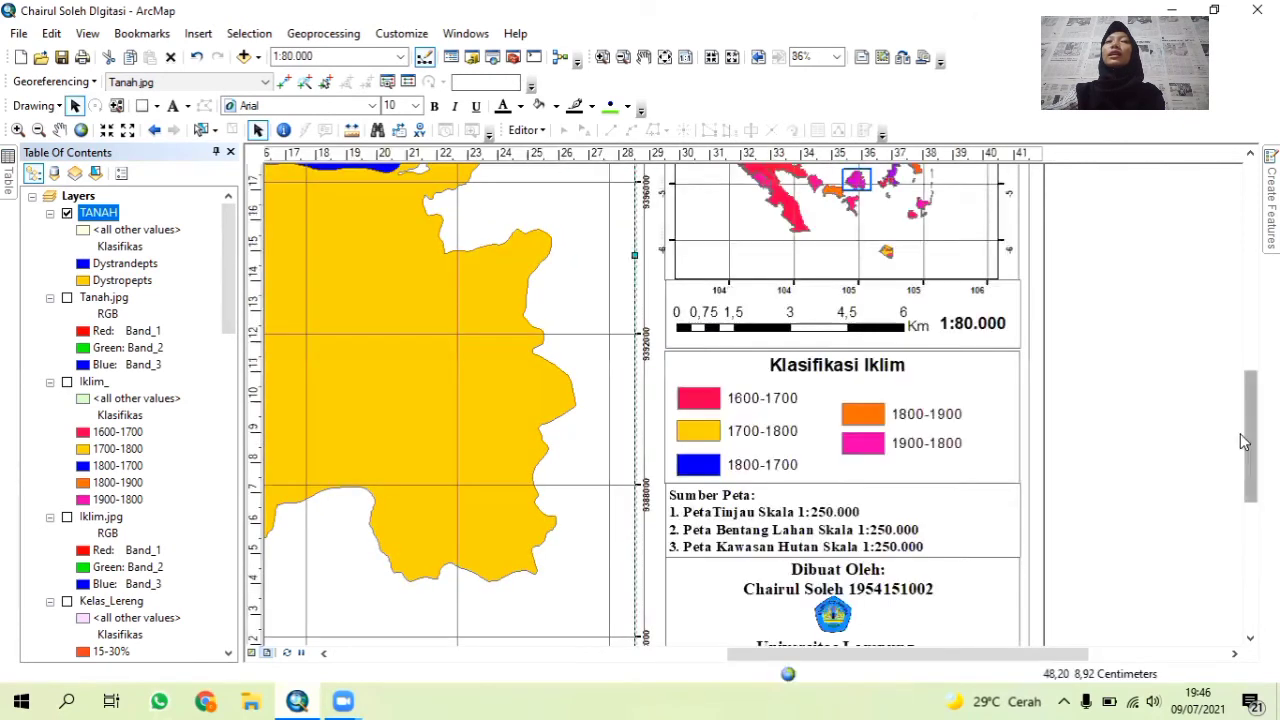
pyautogui.moveTo(1248, 446); pyautogui.dragTo(1232, 347)
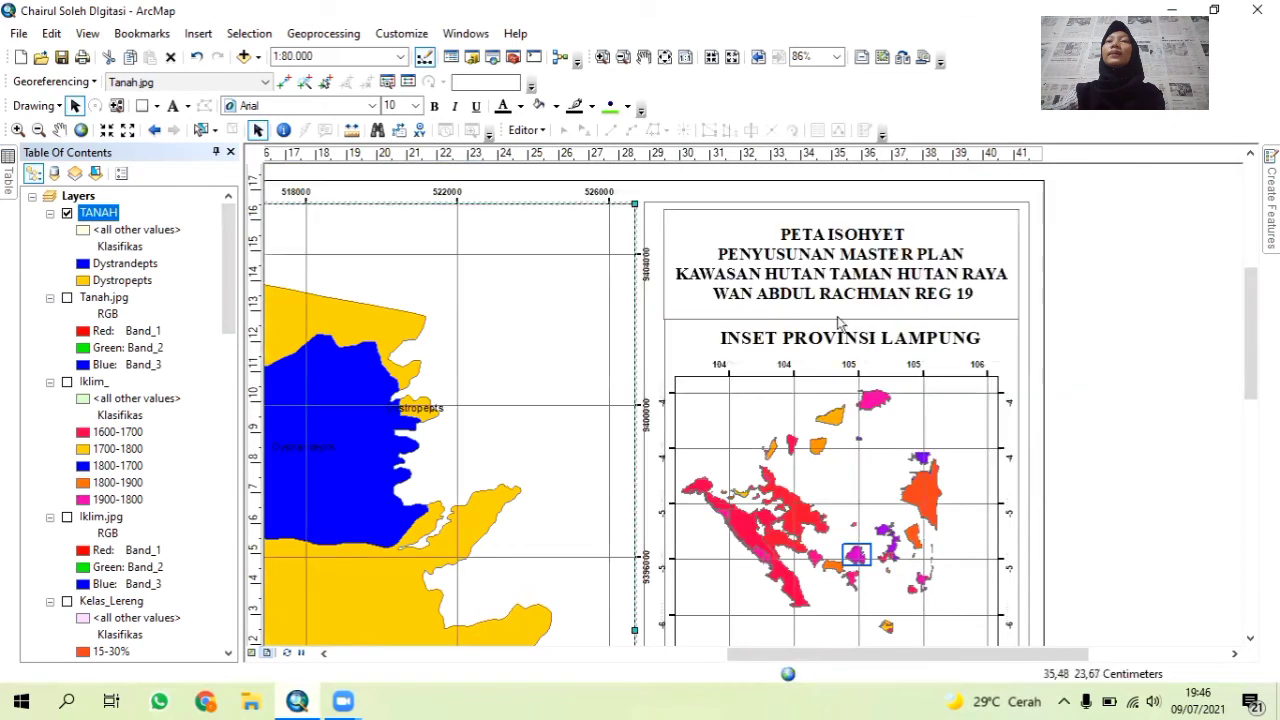
pyautogui.doubleClick(751, 210)
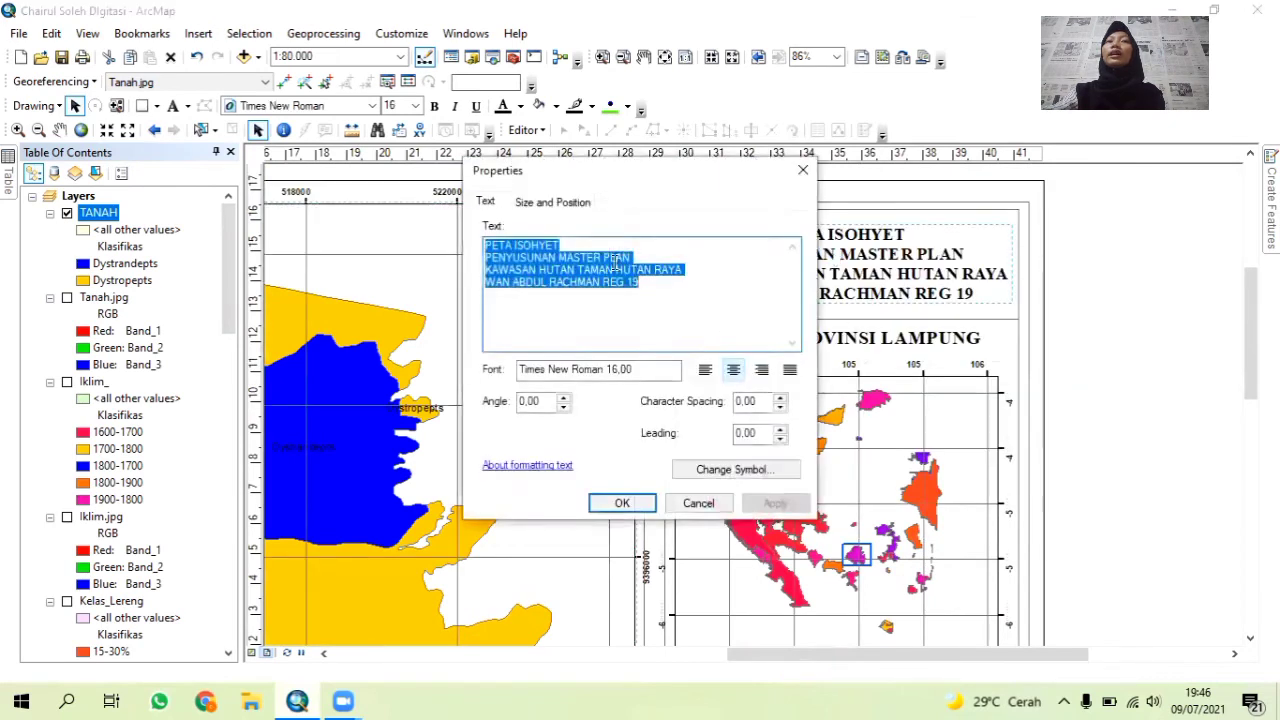
pyautogui.click(549, 244)
pyautogui.press('BackSpace')
pyautogui.press('BackSpace')
pyautogui.press('BackSpace')
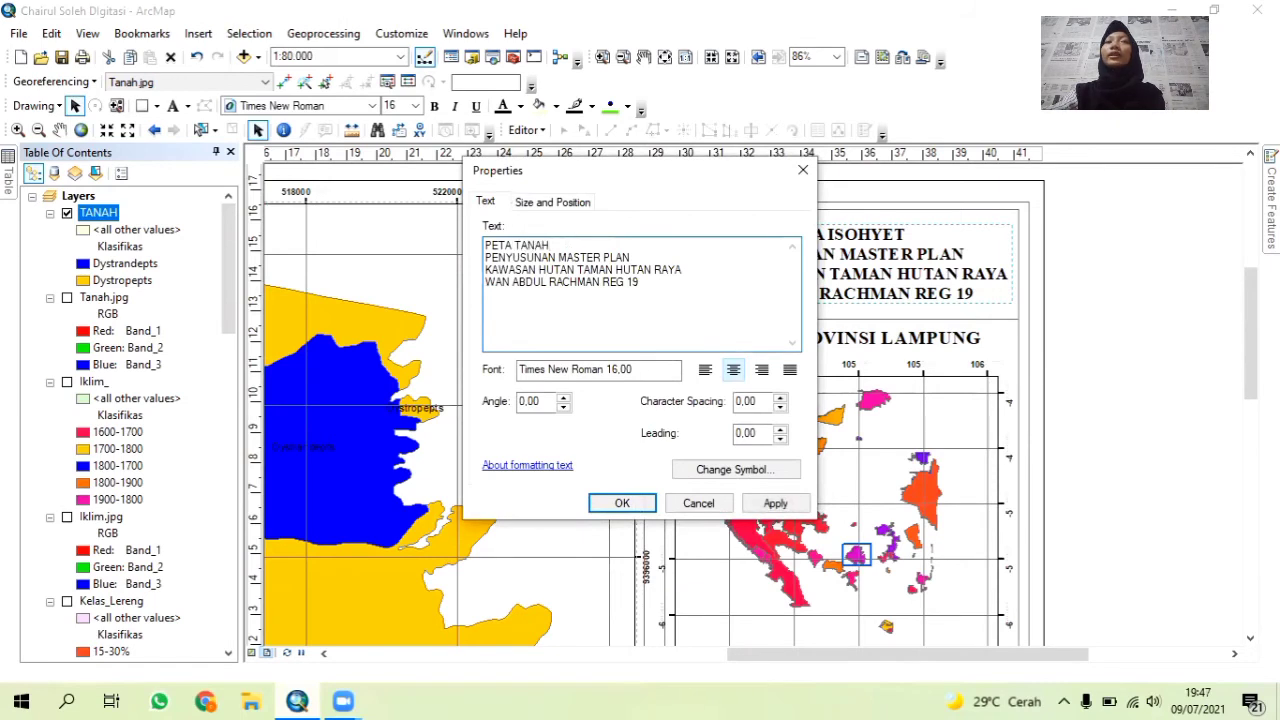
pyautogui.press('Return')
pyautogui.press('BackSpace')
pyautogui.click(622, 503)
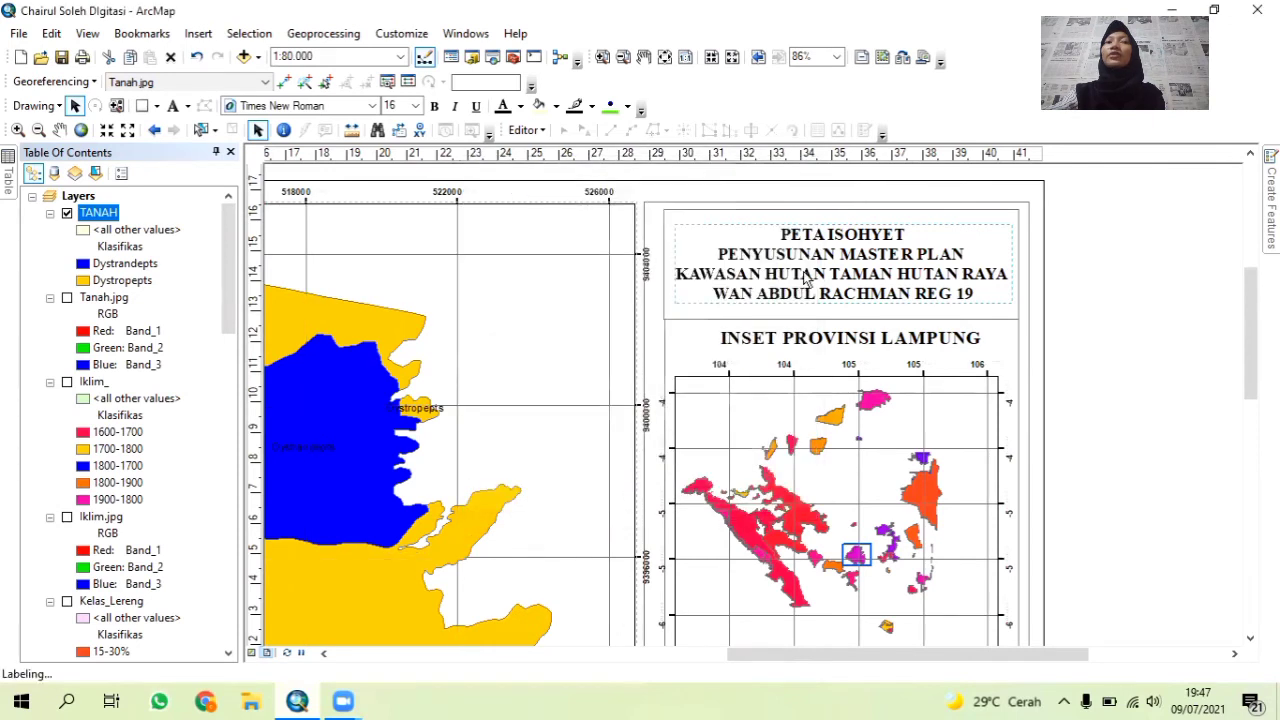
# Set the Lampung province inset map to a scale of 1:2.000.000 in data view and return to the page layout.
pyautogui.click(894, 502)
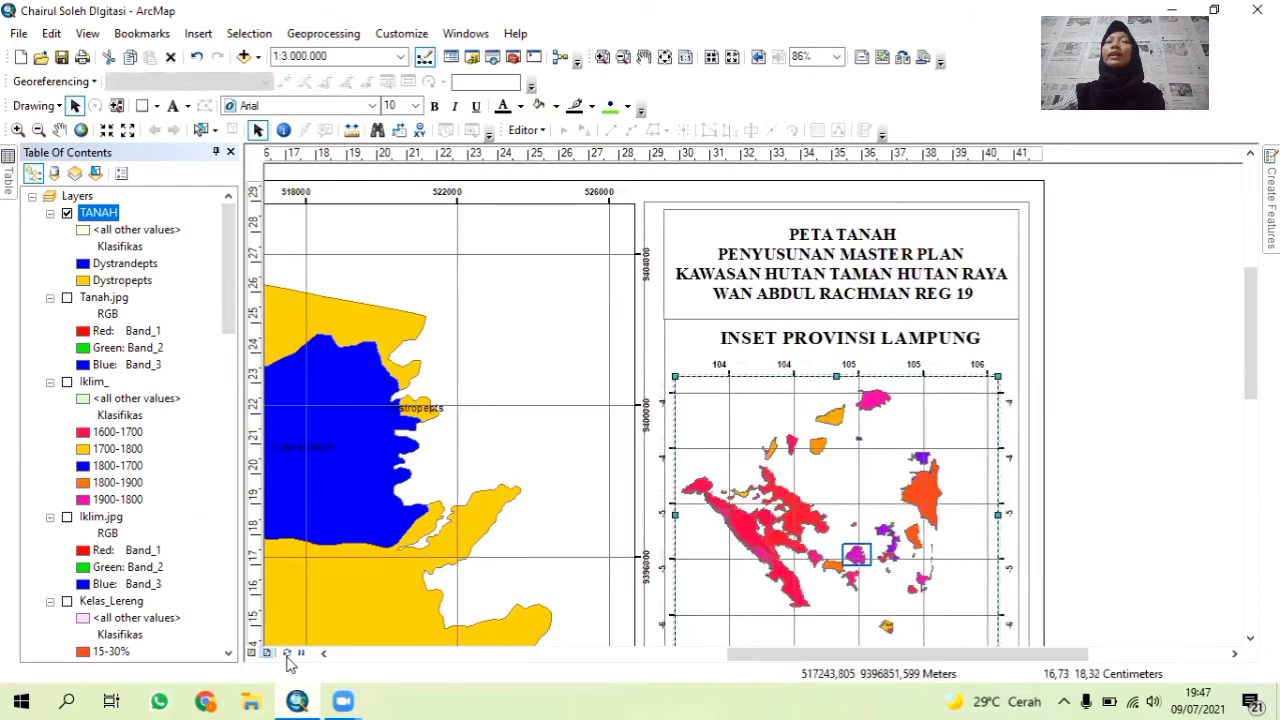
pyautogui.click(252, 652)
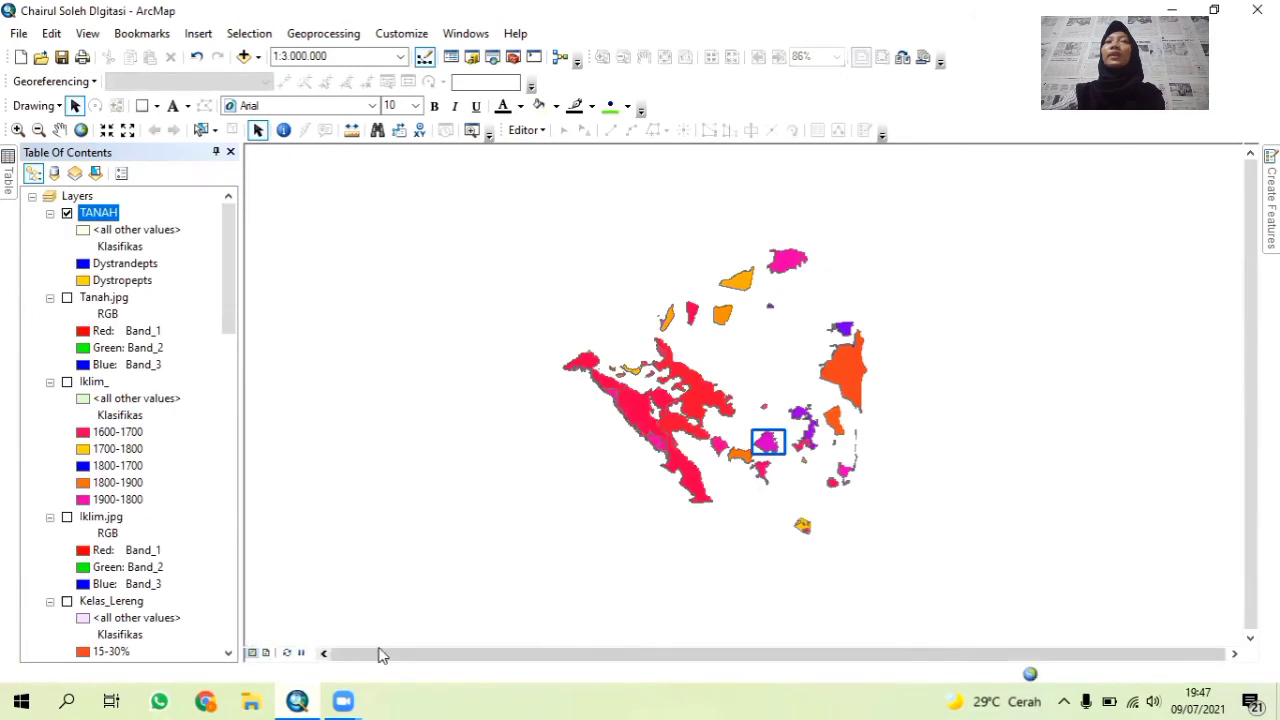
pyautogui.scroll(2, 765, 472)
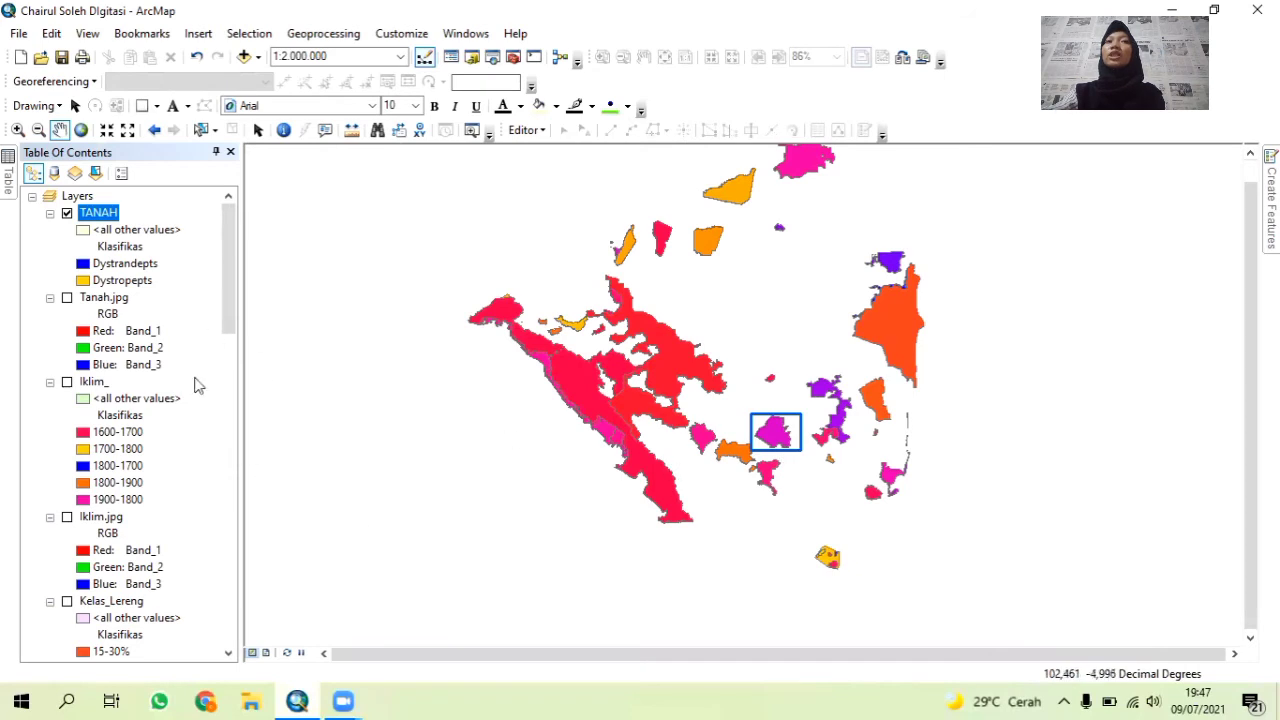
pyautogui.click(266, 652)
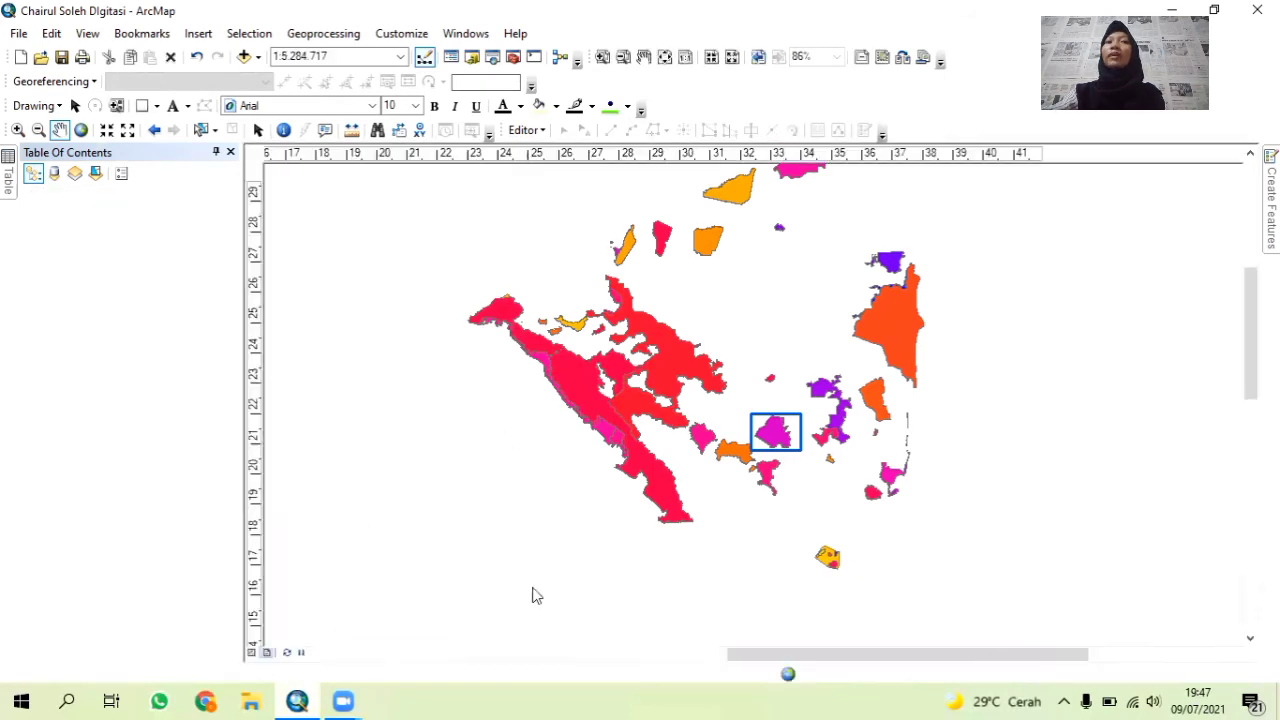
# Delete the five old rainfall-class entries and the Klasifikasi Iklim heading from the layout's legend box.
pyautogui.moveTo(1068, 460); pyautogui.dragTo(1081, 232)
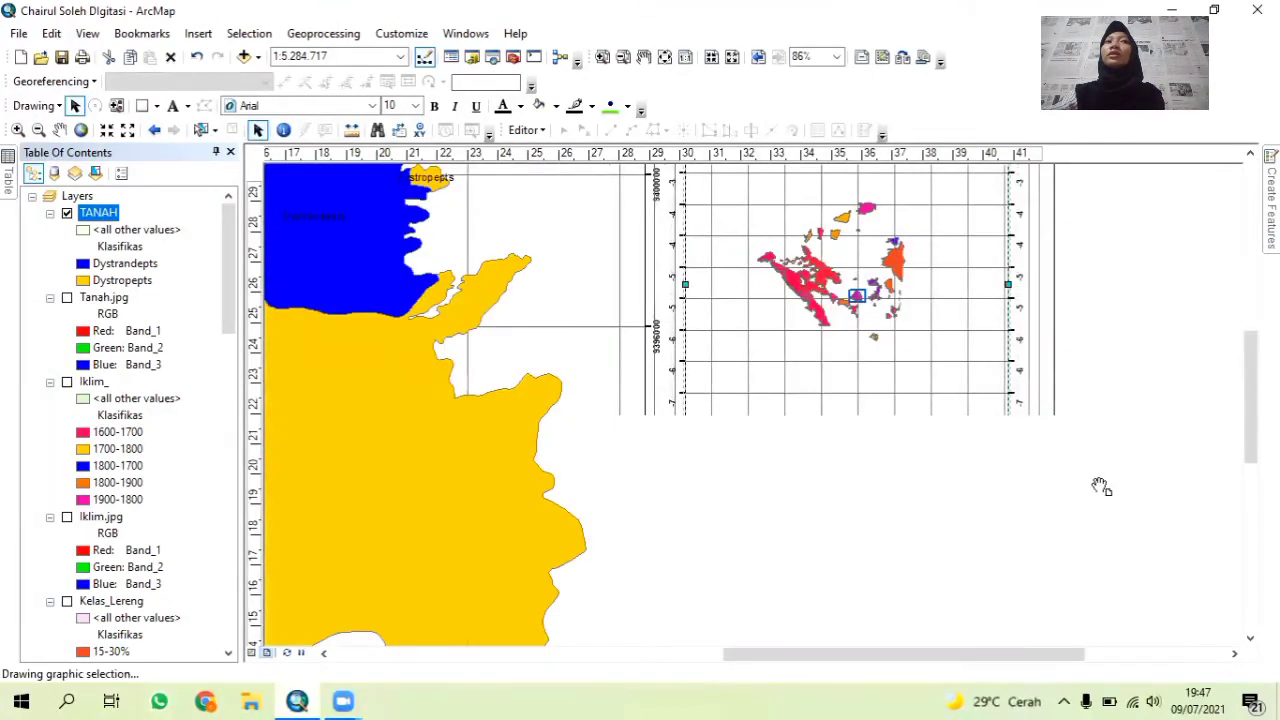
pyautogui.moveTo(1074, 540); pyautogui.dragTo(1050, 453)
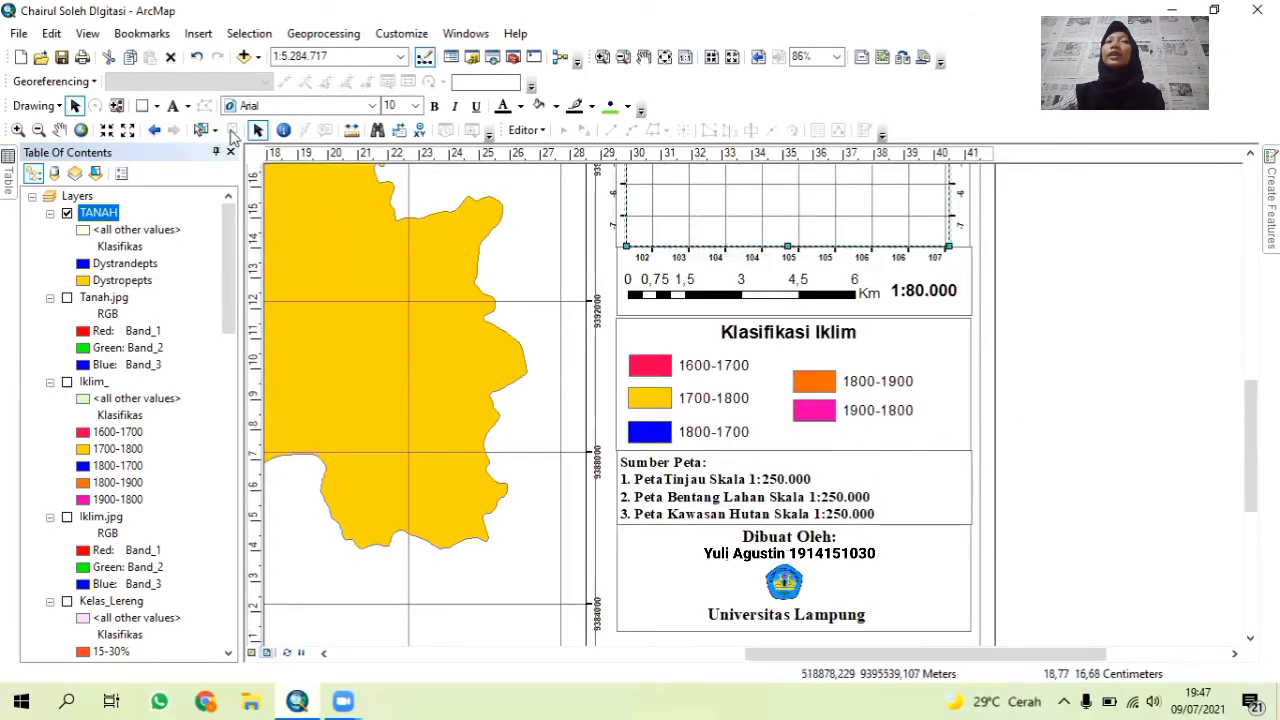
pyautogui.click(715, 427)
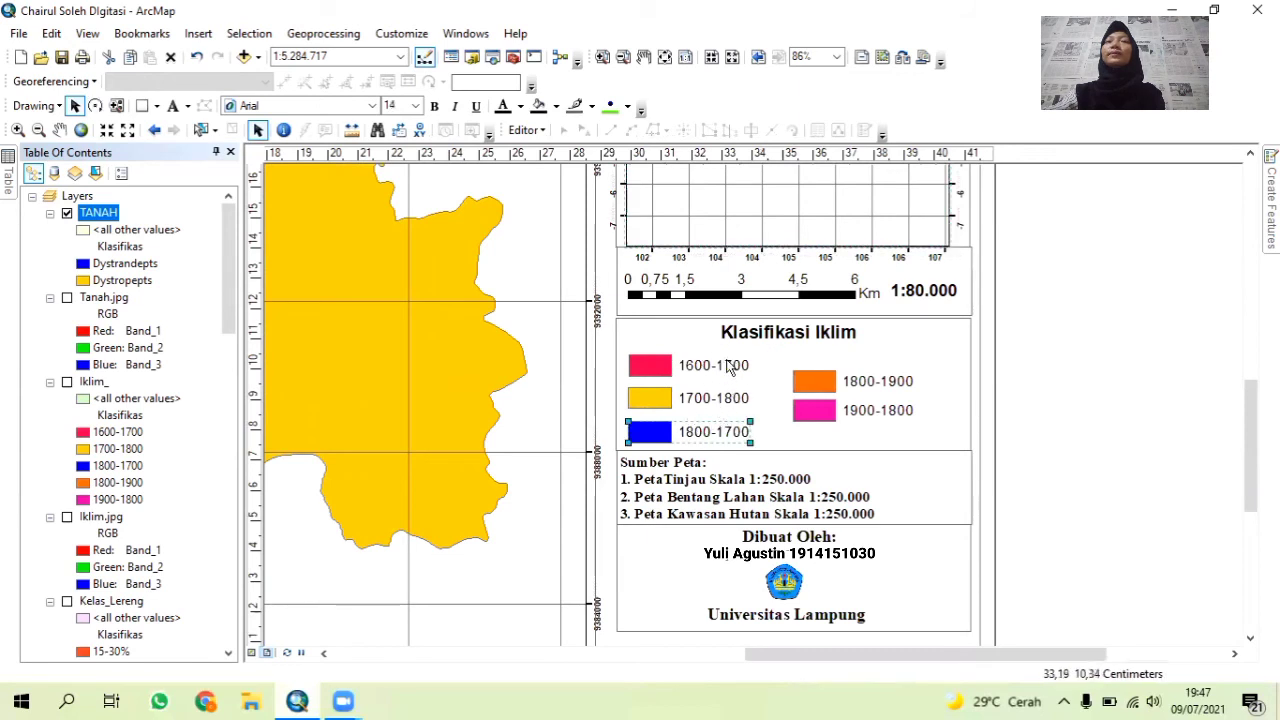
pyautogui.hotkey('ctrl', 'z')
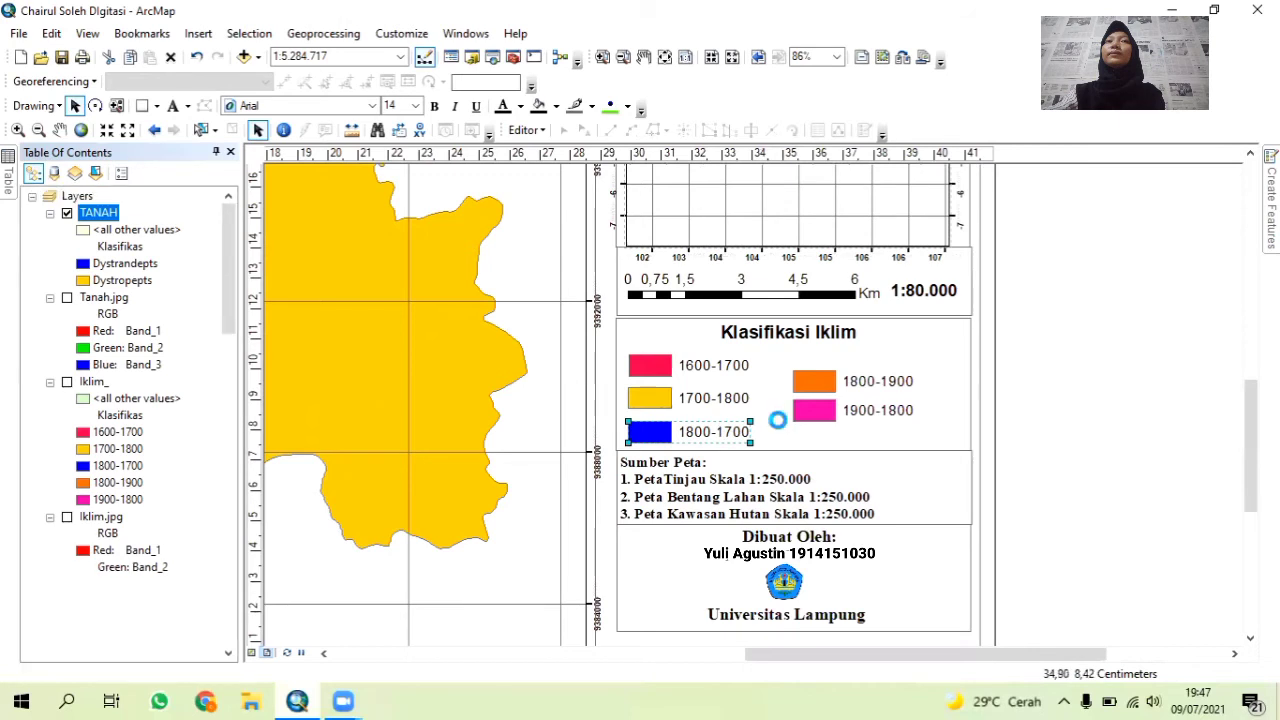
pyautogui.click(713, 400)
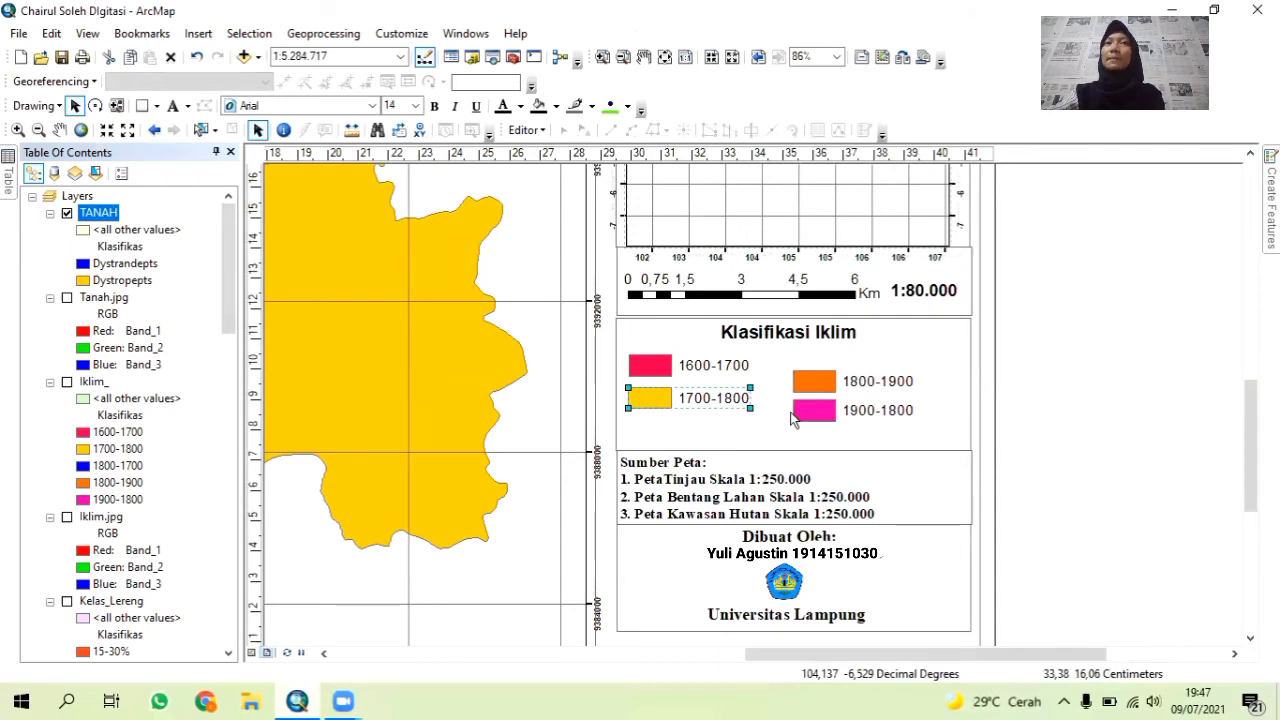
pyautogui.click(686, 368)
pyautogui.hotkey('ctrl', 'z')
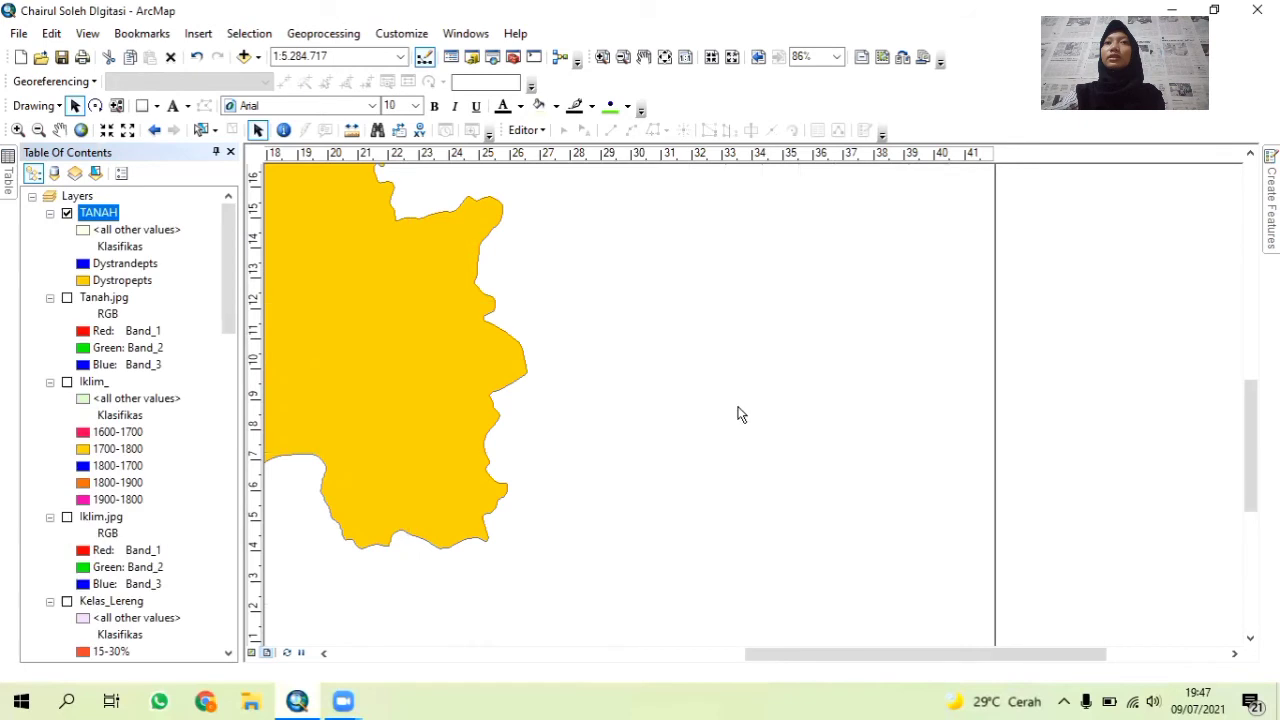
pyautogui.click(796, 402)
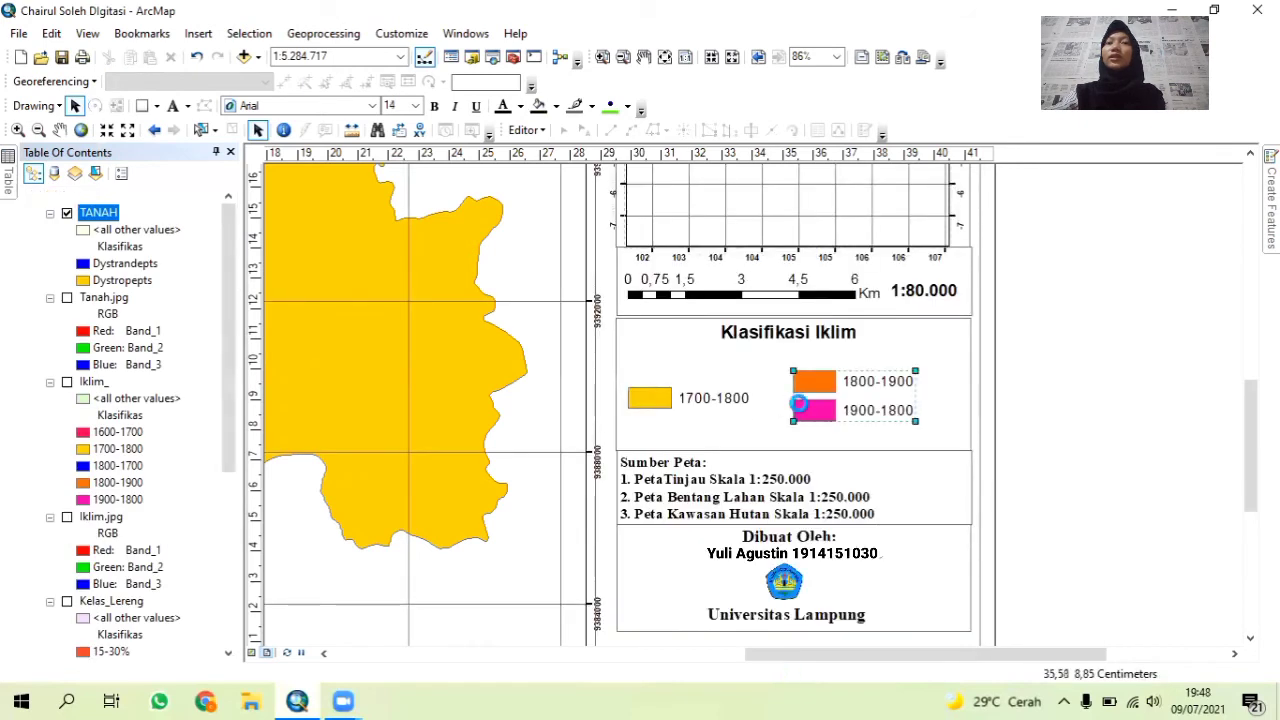
pyautogui.press('Delete')
pyautogui.click(700, 400)
pyautogui.press('Delete')
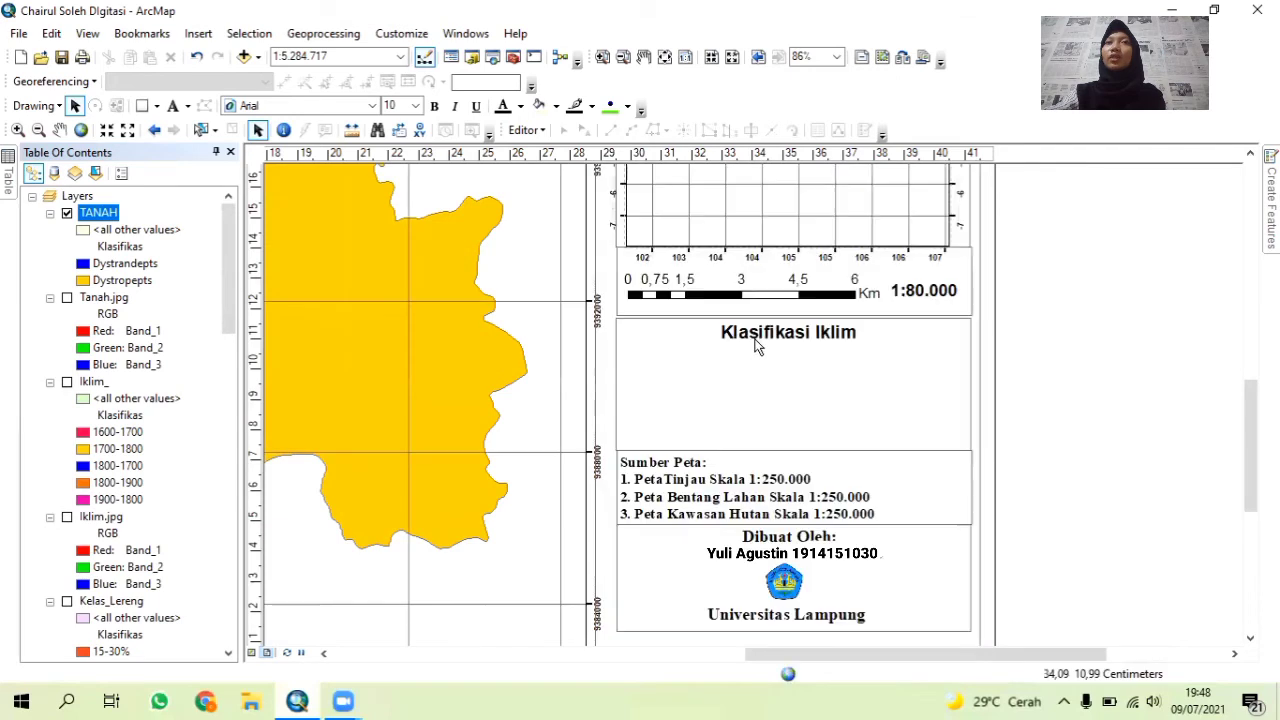
pyautogui.press('Delete')
pyautogui.scroll(-2, 777, 376)
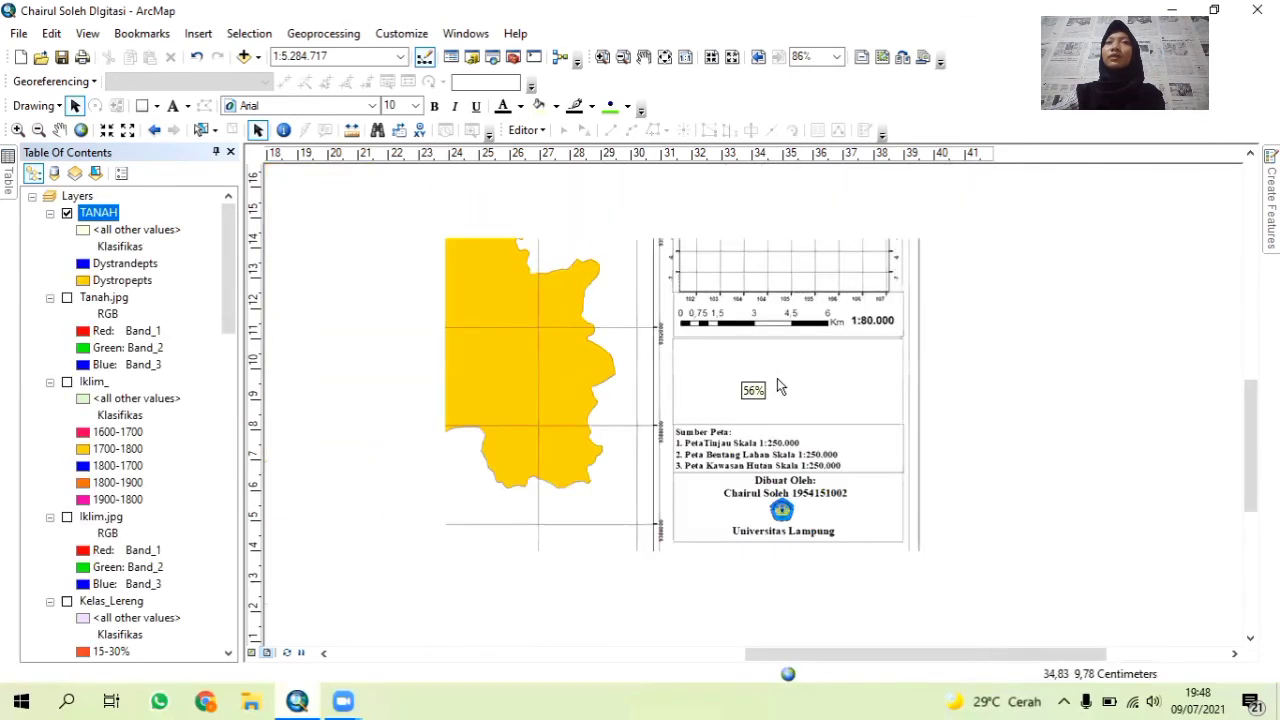
pyautogui.moveTo(983, 411); pyautogui.dragTo(1003, 579)
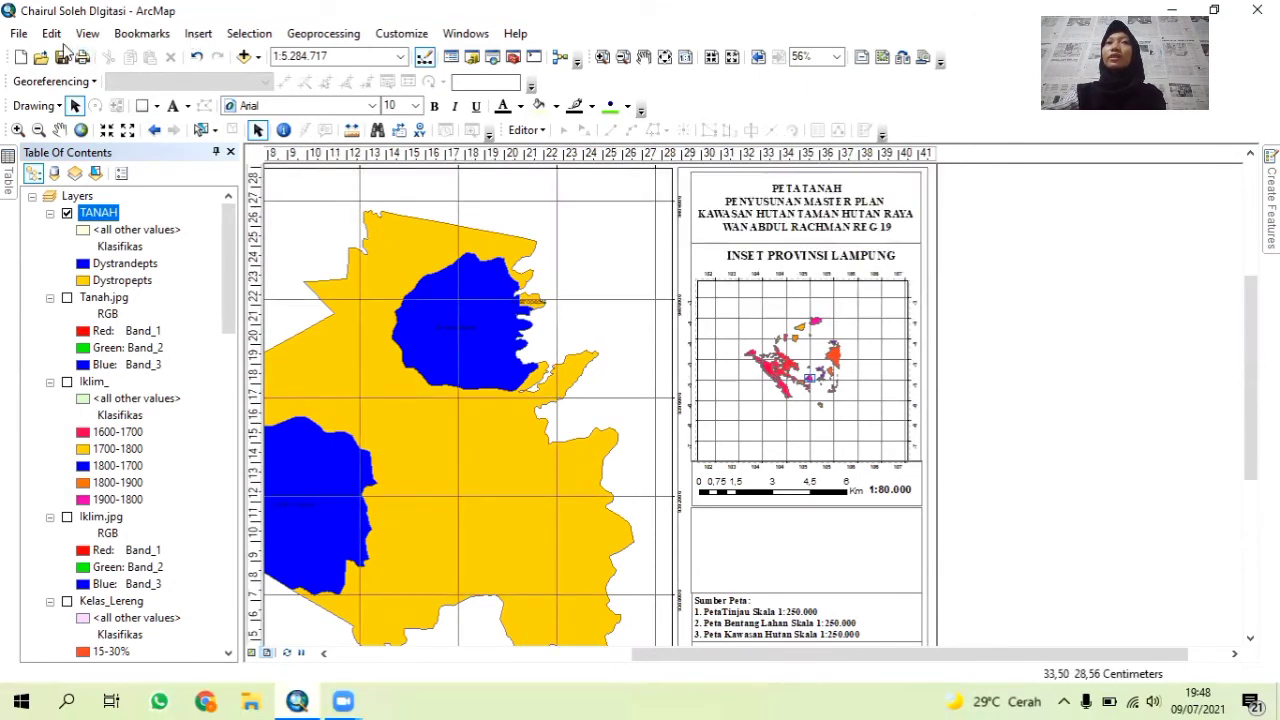
pyautogui.click(198, 33)
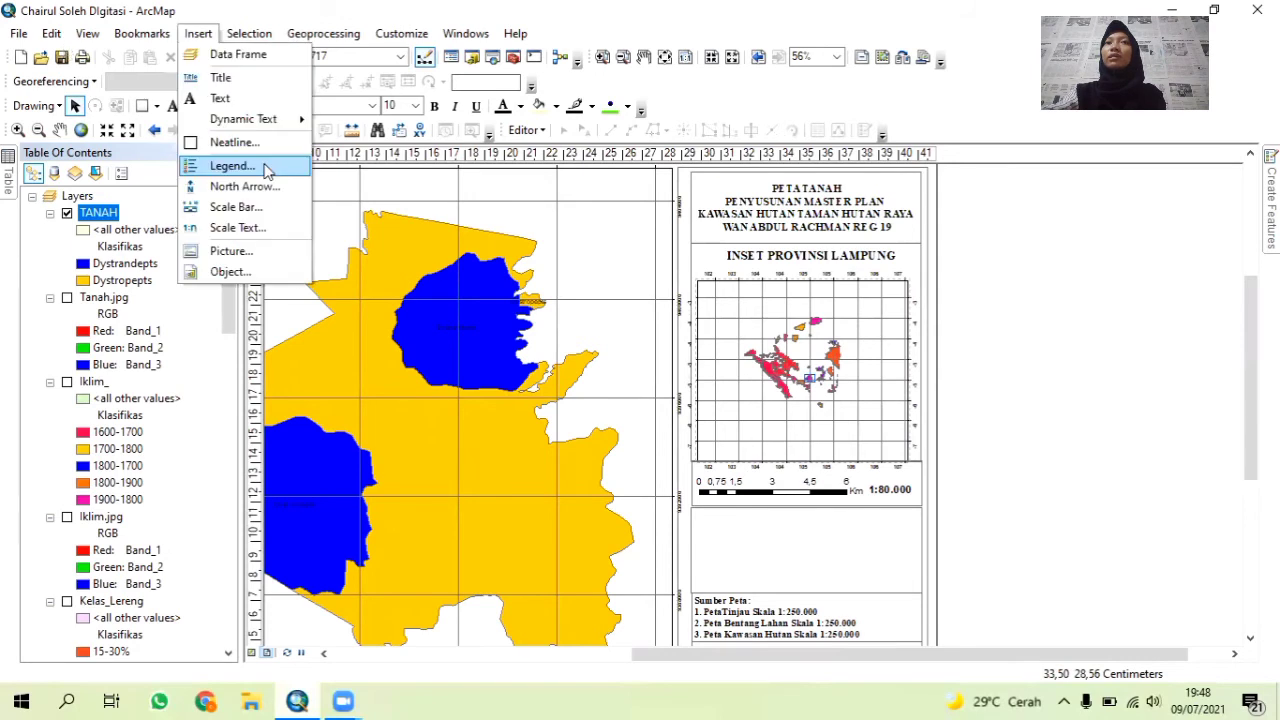
pyautogui.click(266, 166)
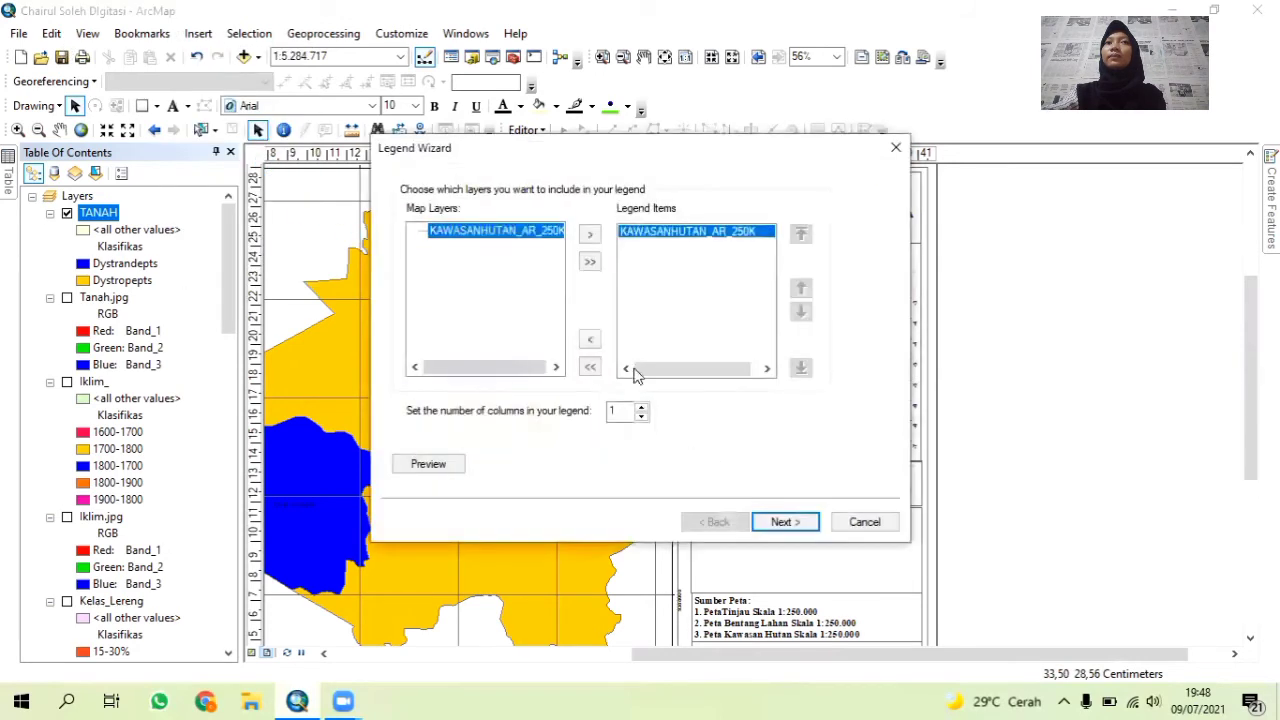
pyautogui.click(896, 148)
# Insert a one-column legend titled Legenda for the main map's TANAH layer, keeping the default frame, patch and spacing settings.
pyautogui.click(337, 374)
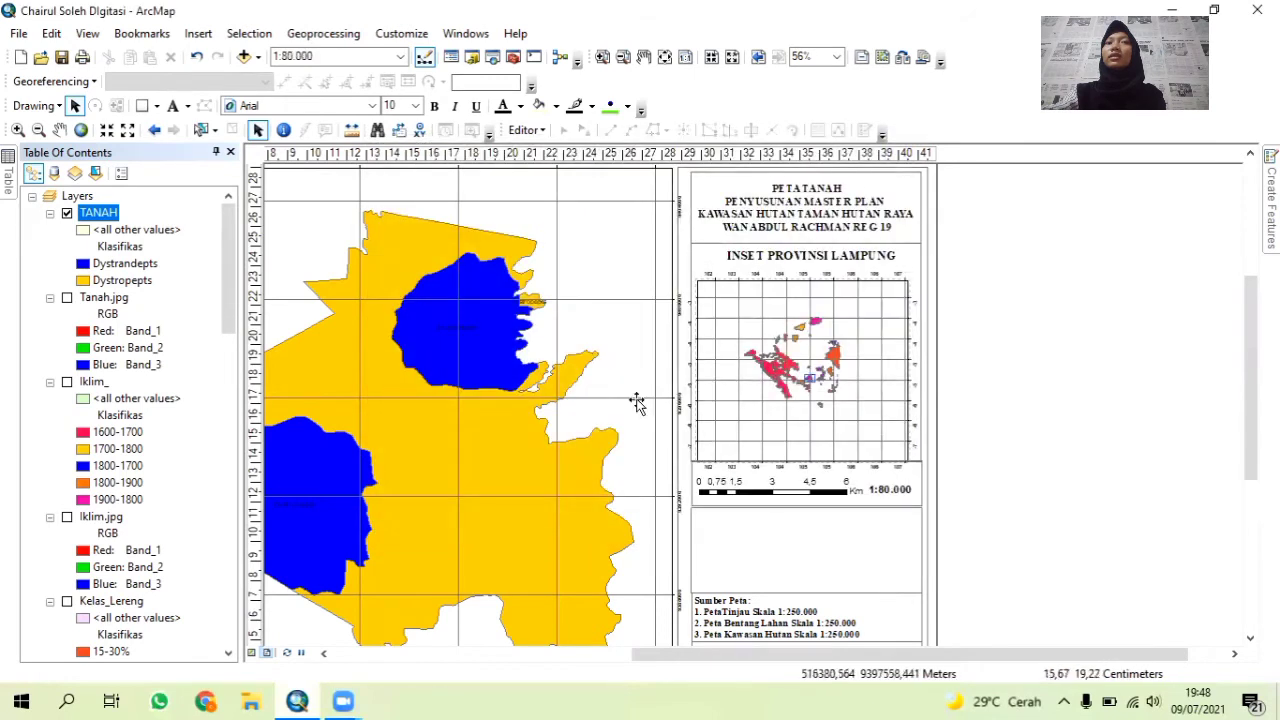
pyautogui.click(198, 33)
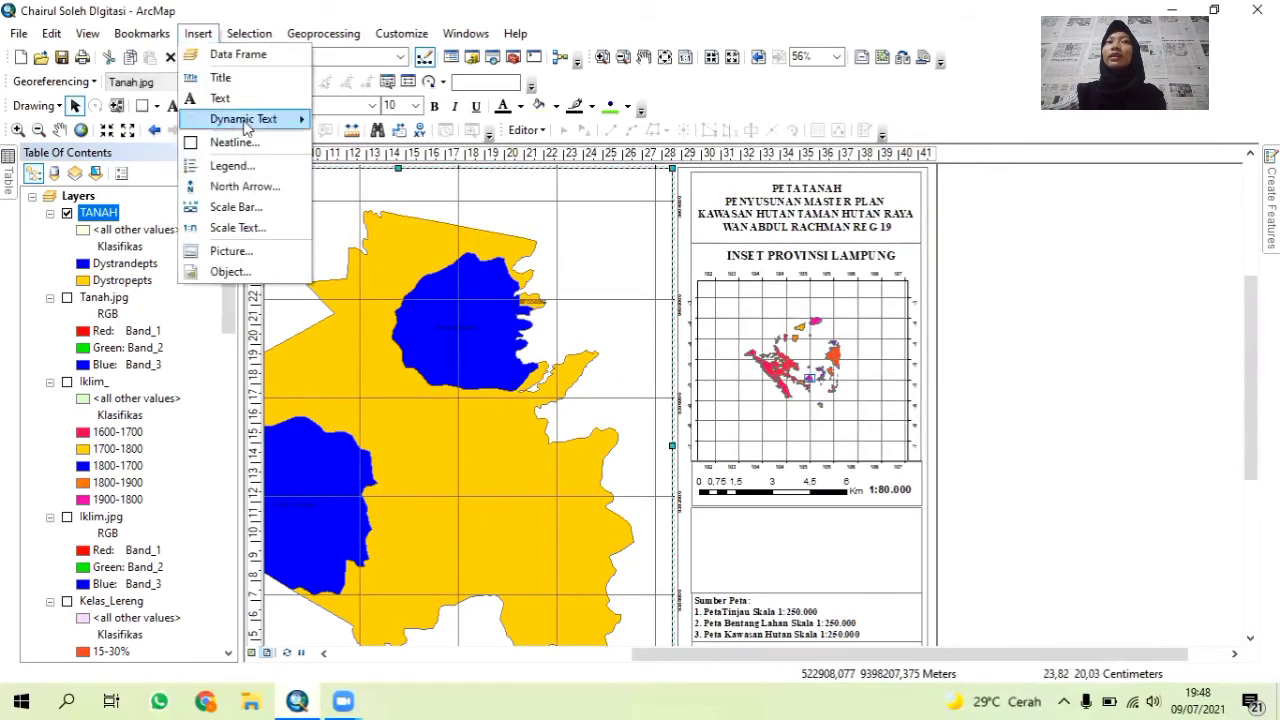
pyautogui.click(240, 166)
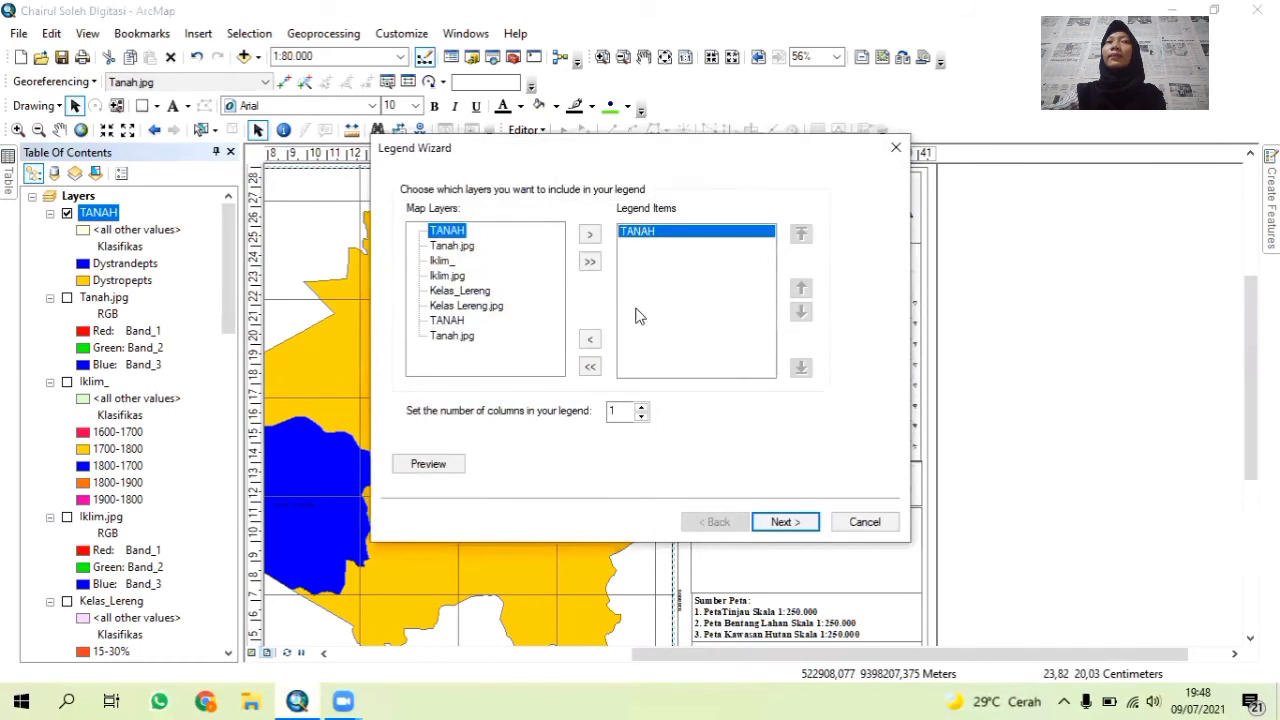
pyautogui.click(786, 530)
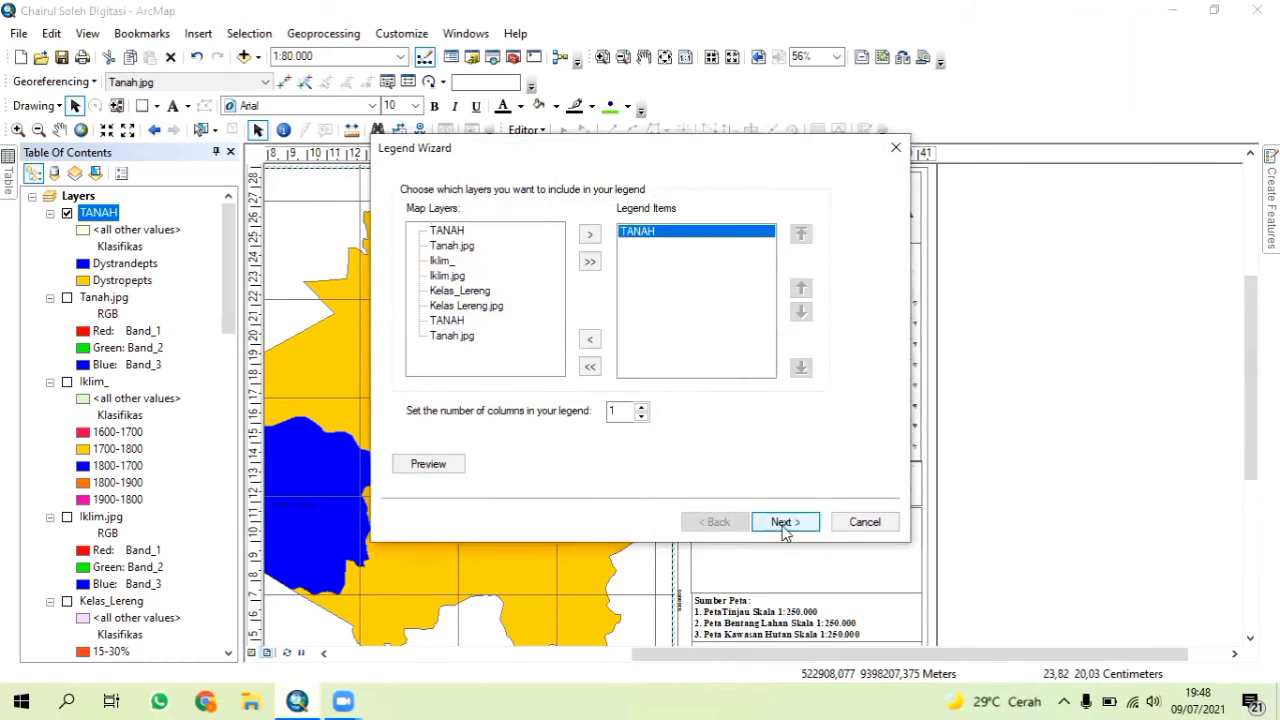
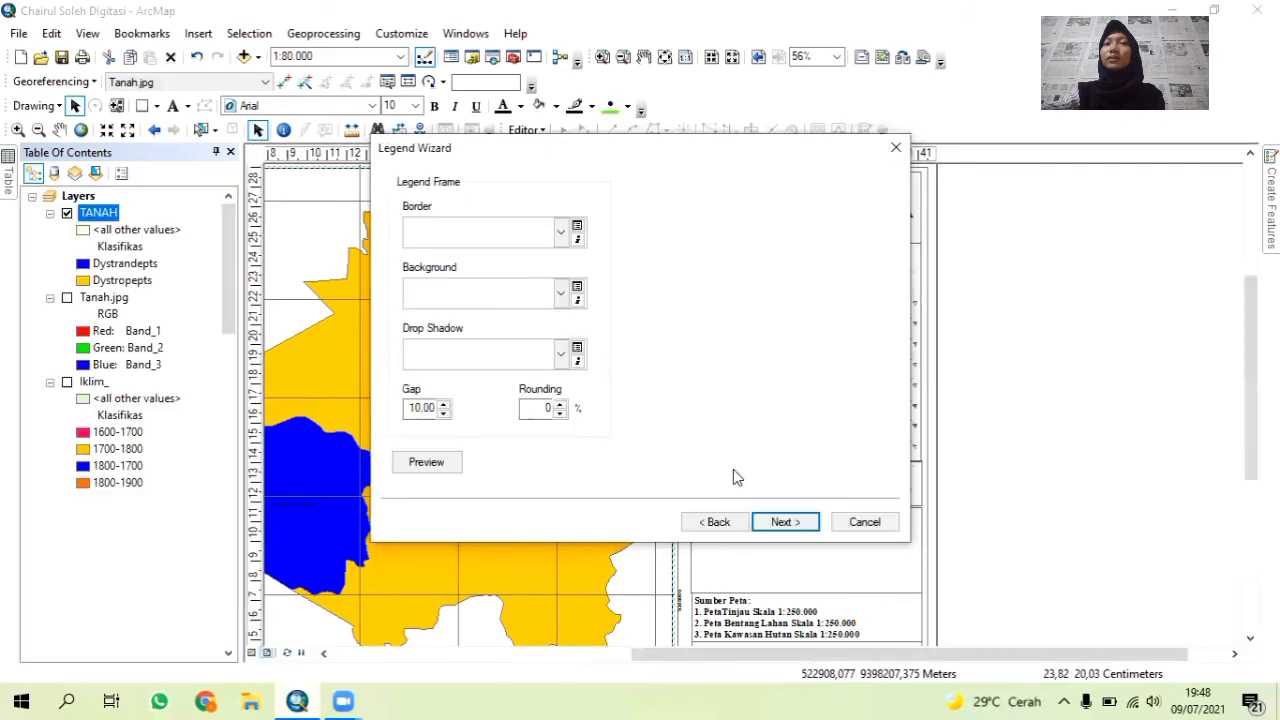
pyautogui.click(714, 521)
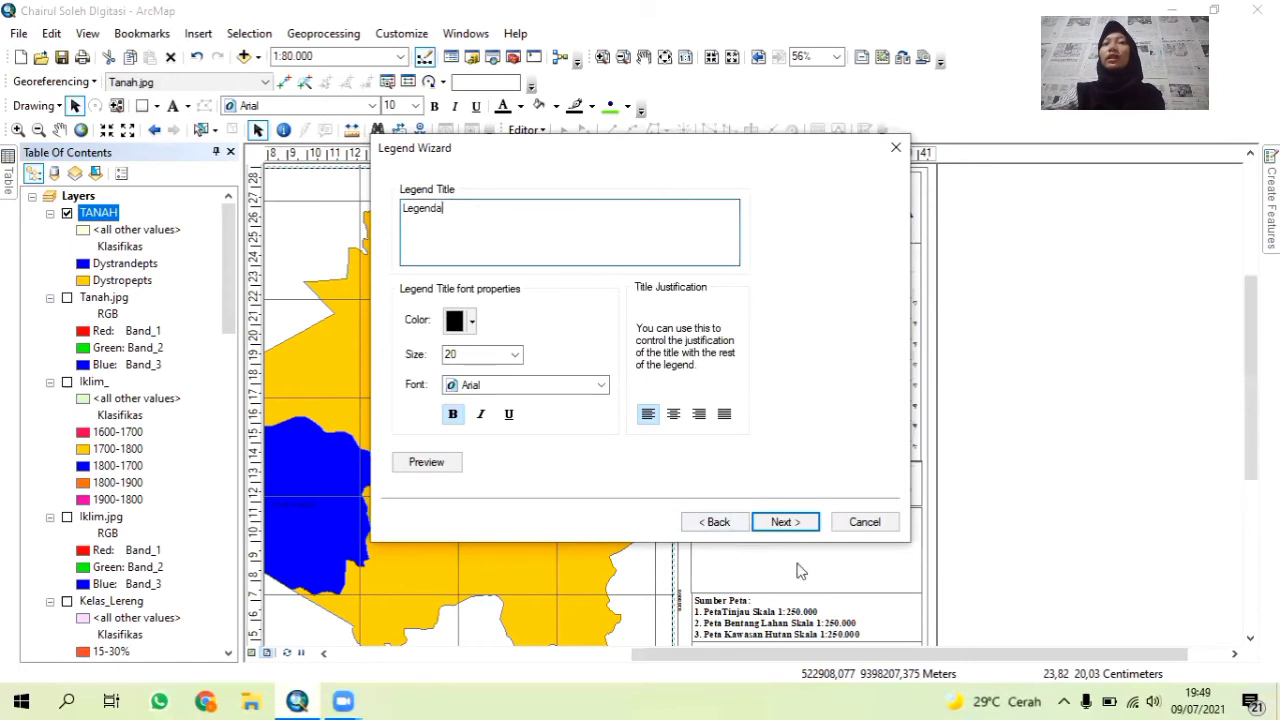
pyautogui.click(784, 526)
pyautogui.click(784, 526)
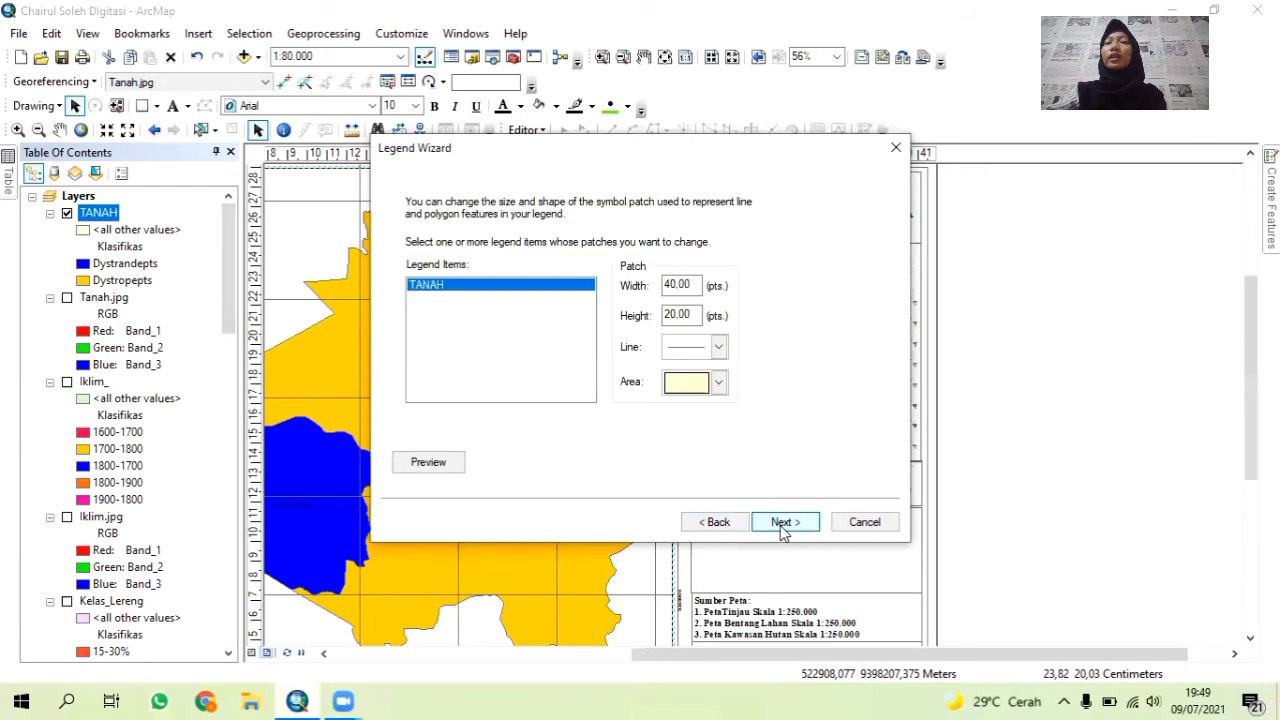
pyautogui.click(784, 526)
pyautogui.click(784, 526)
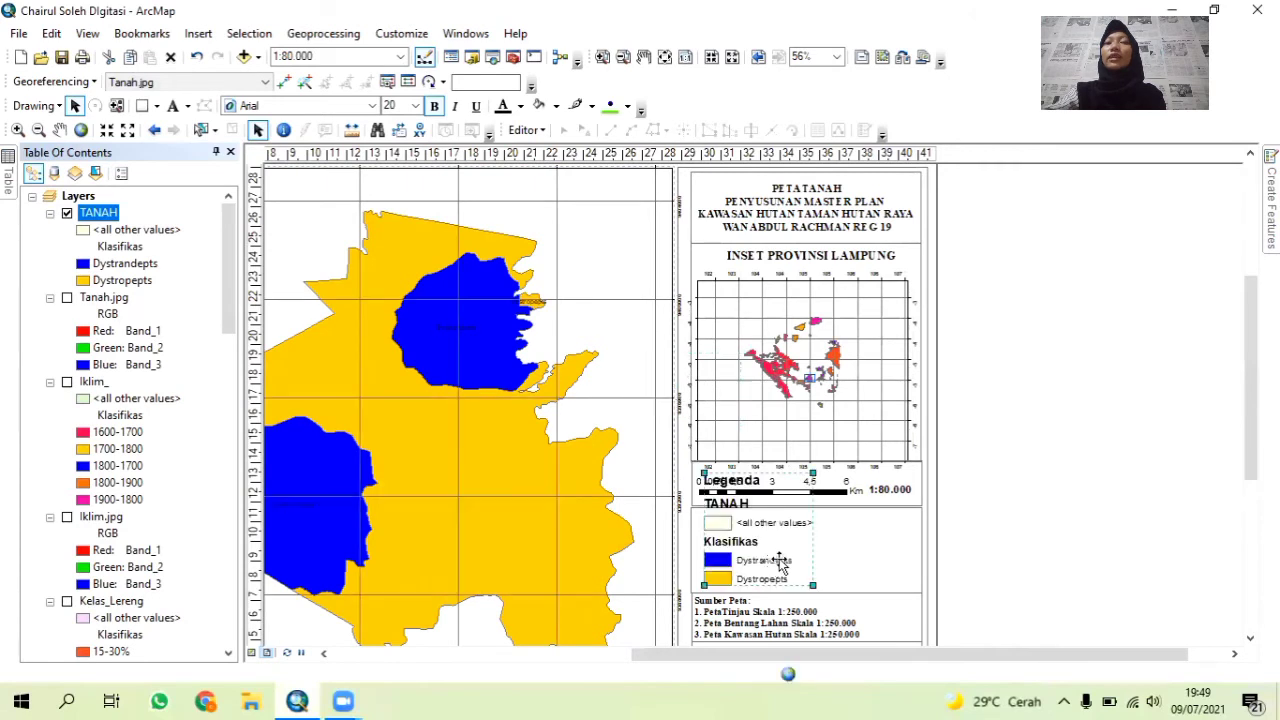
# Convert the new TANAH legend to graphics and move it off the page, to the empty area beside the layout.
pyautogui.rightClick(779, 564)
pyautogui.click(873, 350)
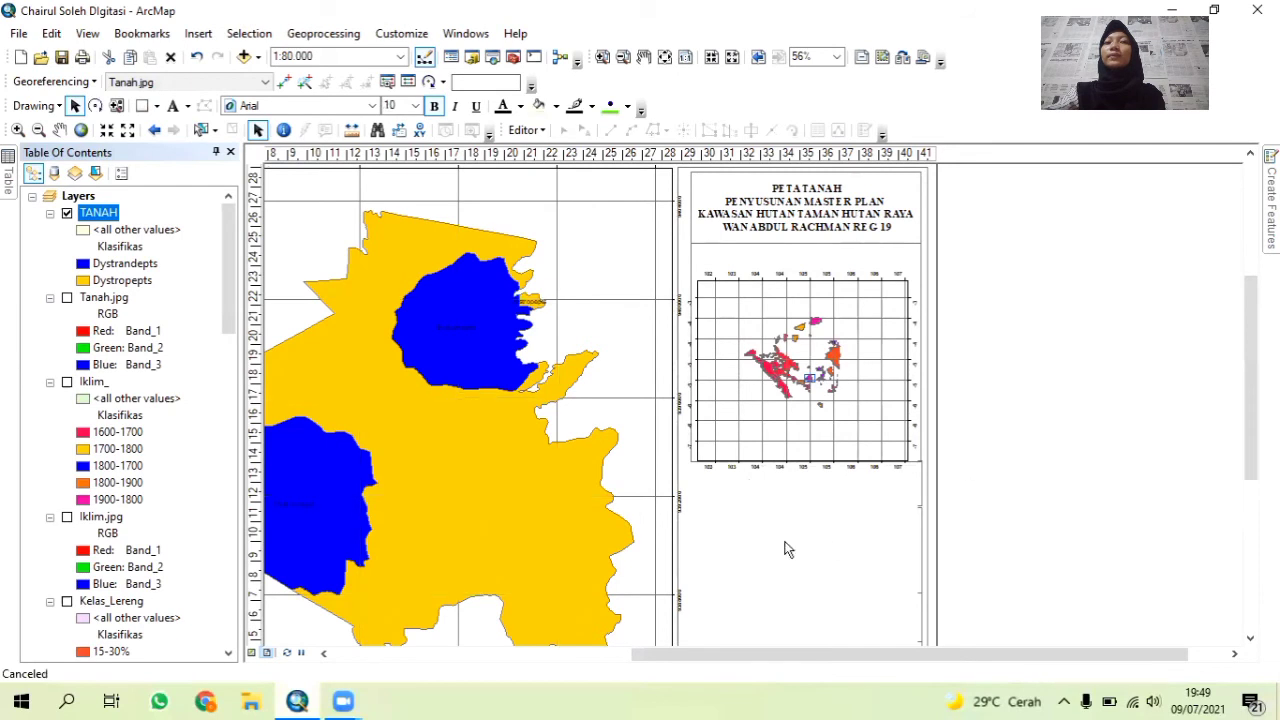
pyautogui.scroll(3, 619, 497)
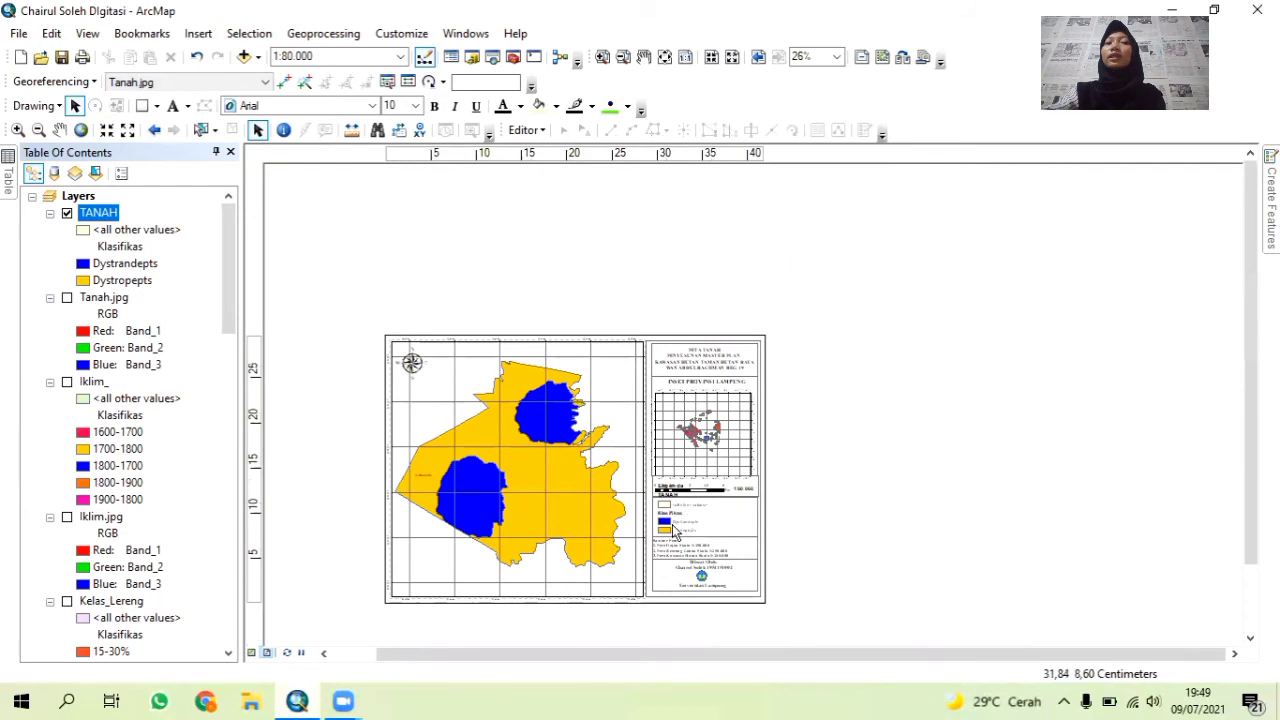
pyautogui.doubleClick(676, 530)
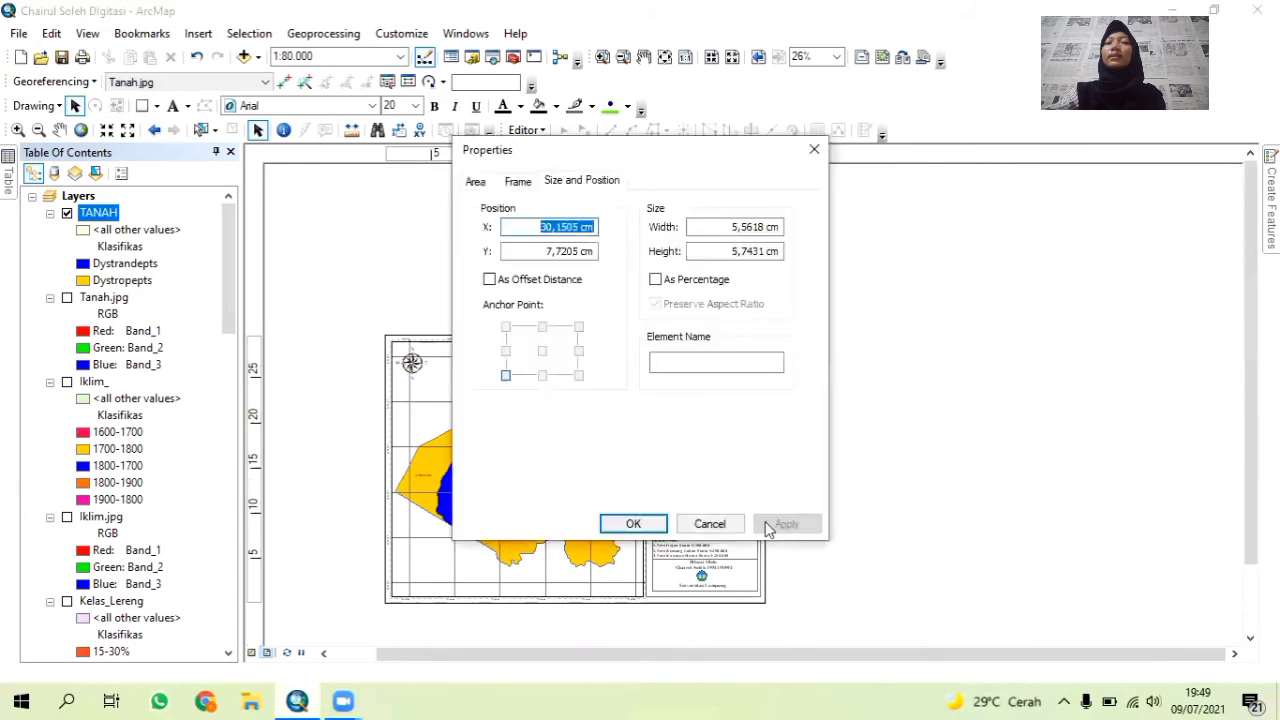
pyautogui.click(688, 530)
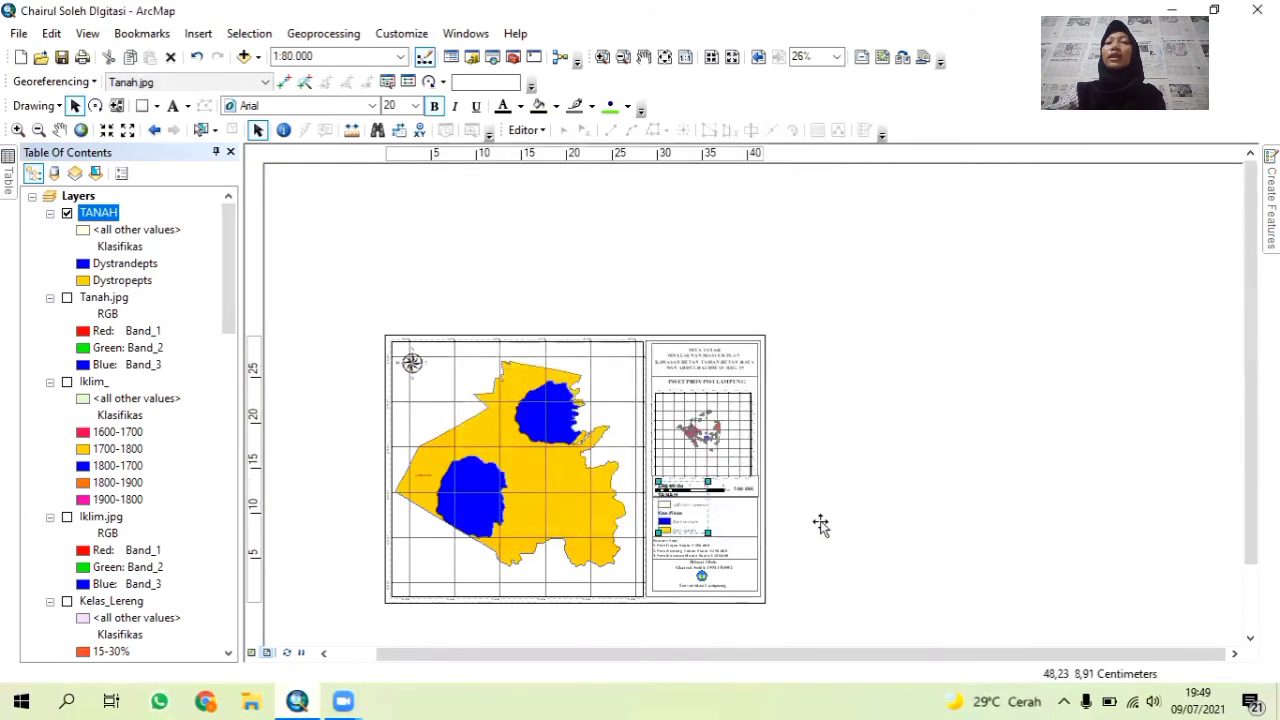
pyautogui.moveTo(686, 529); pyautogui.dragTo(822, 525)
# Ungroup the off-page TANAH legend graphics completely, including the nested groups, into individual text and patch elements.
pyautogui.scroll(5, 822, 525)
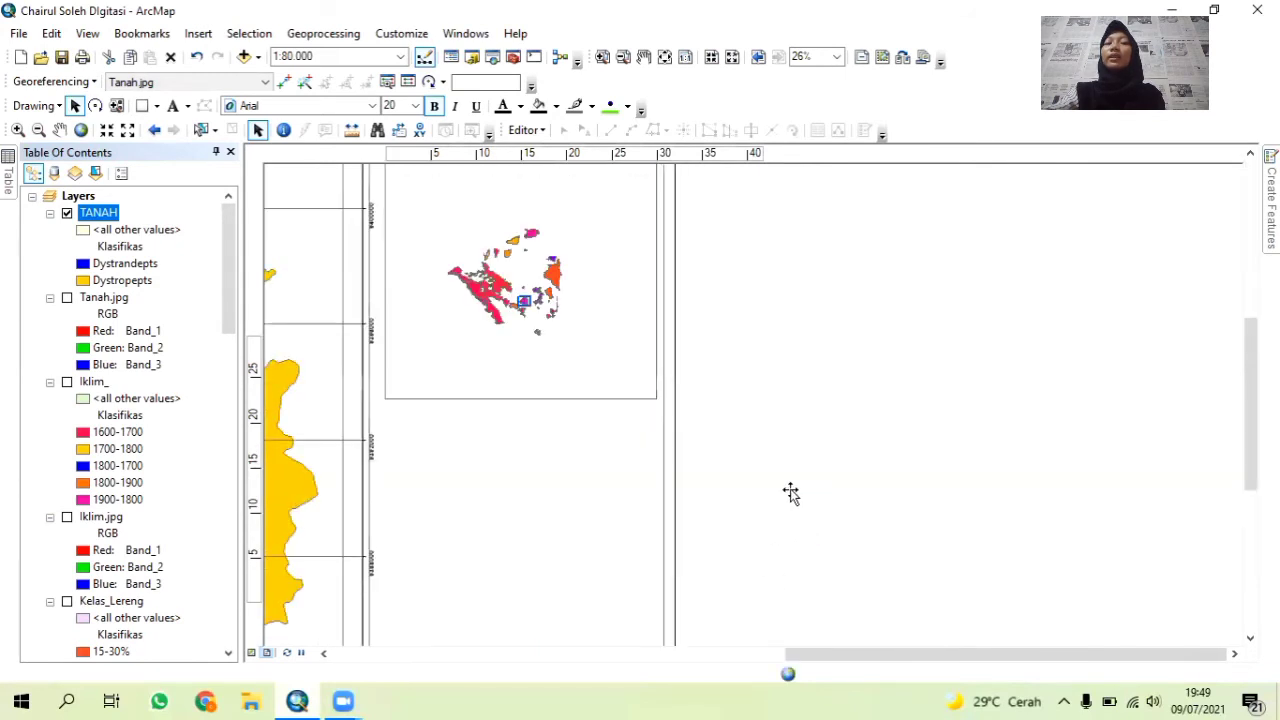
pyautogui.rightClick(808, 505)
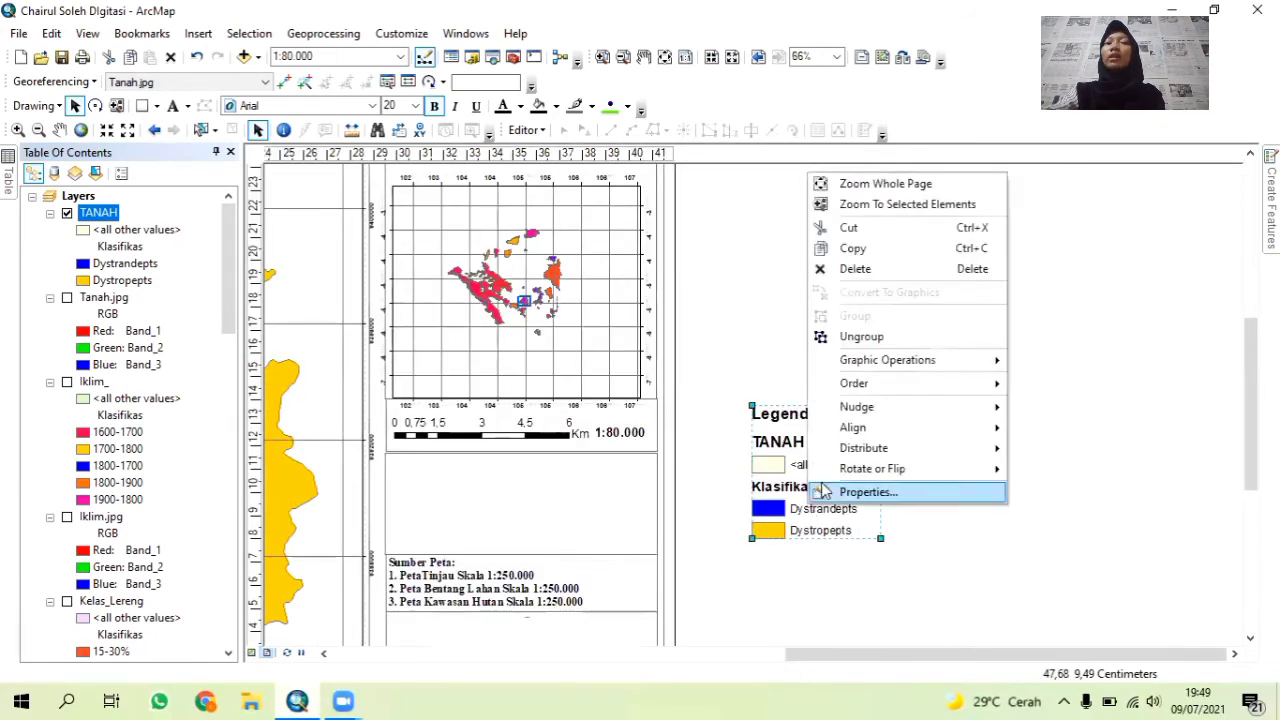
pyautogui.click(848, 337)
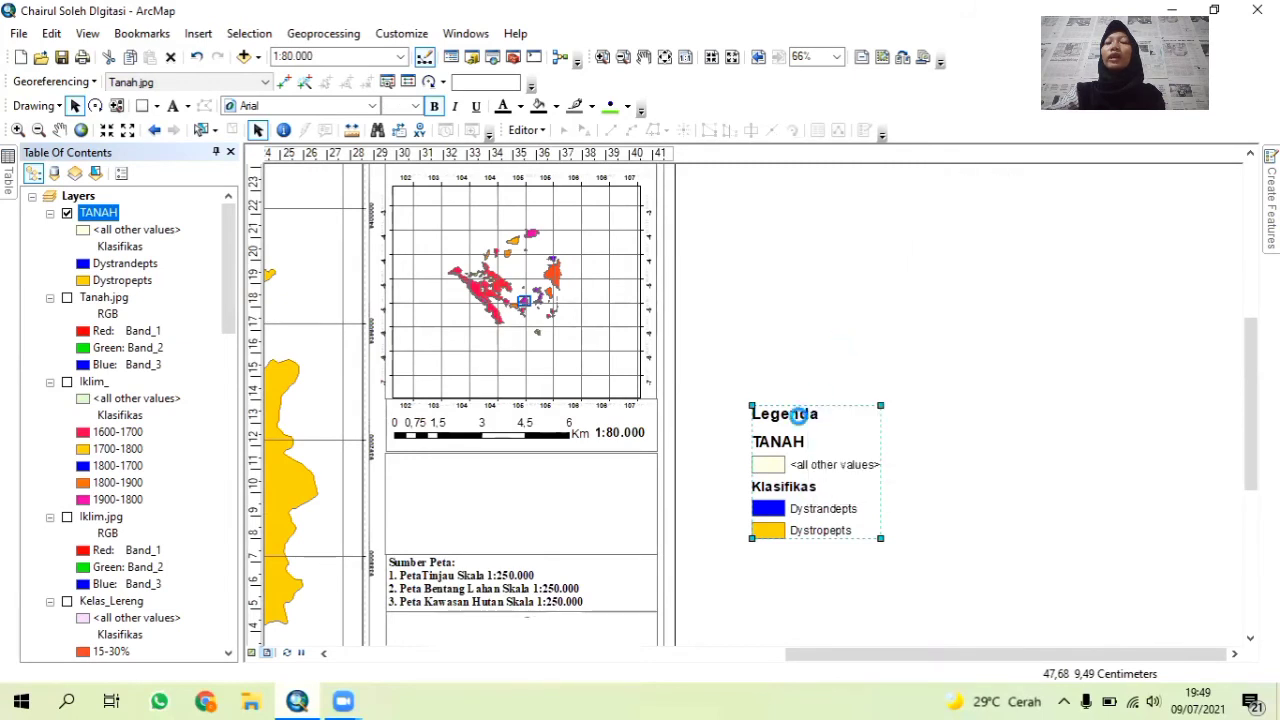
pyautogui.rightClick(802, 460)
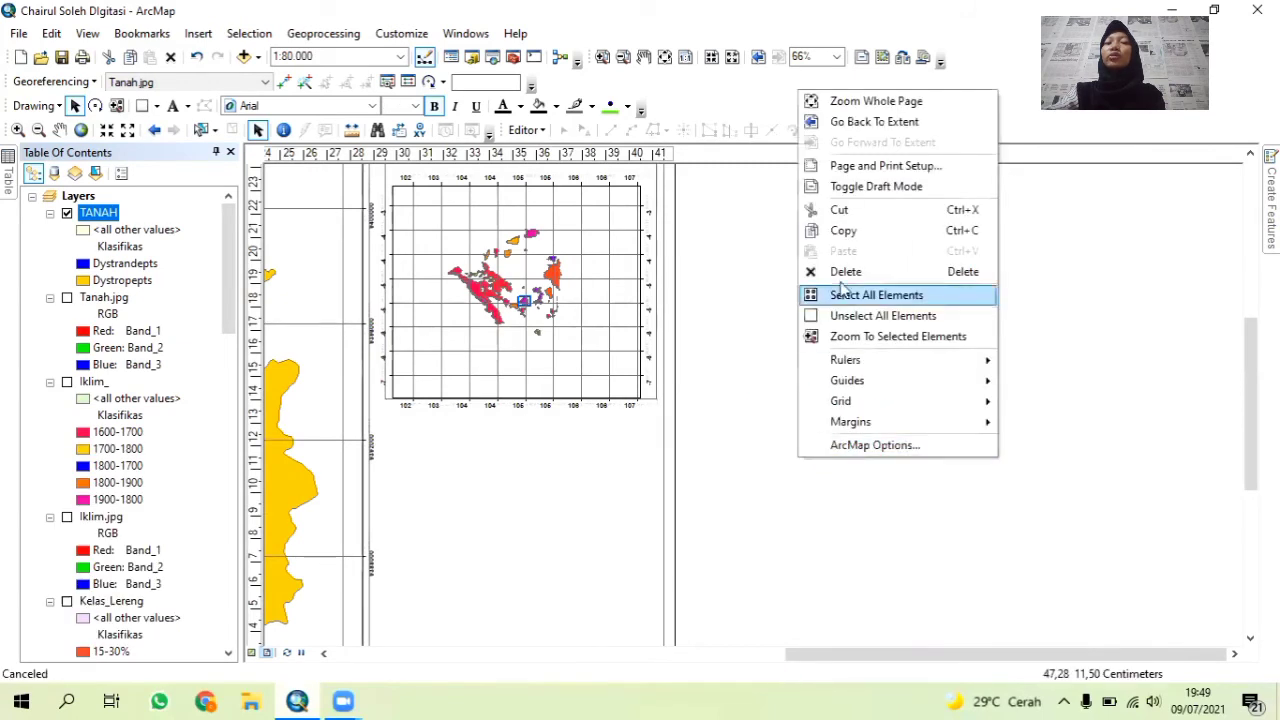
pyautogui.click(808, 550)
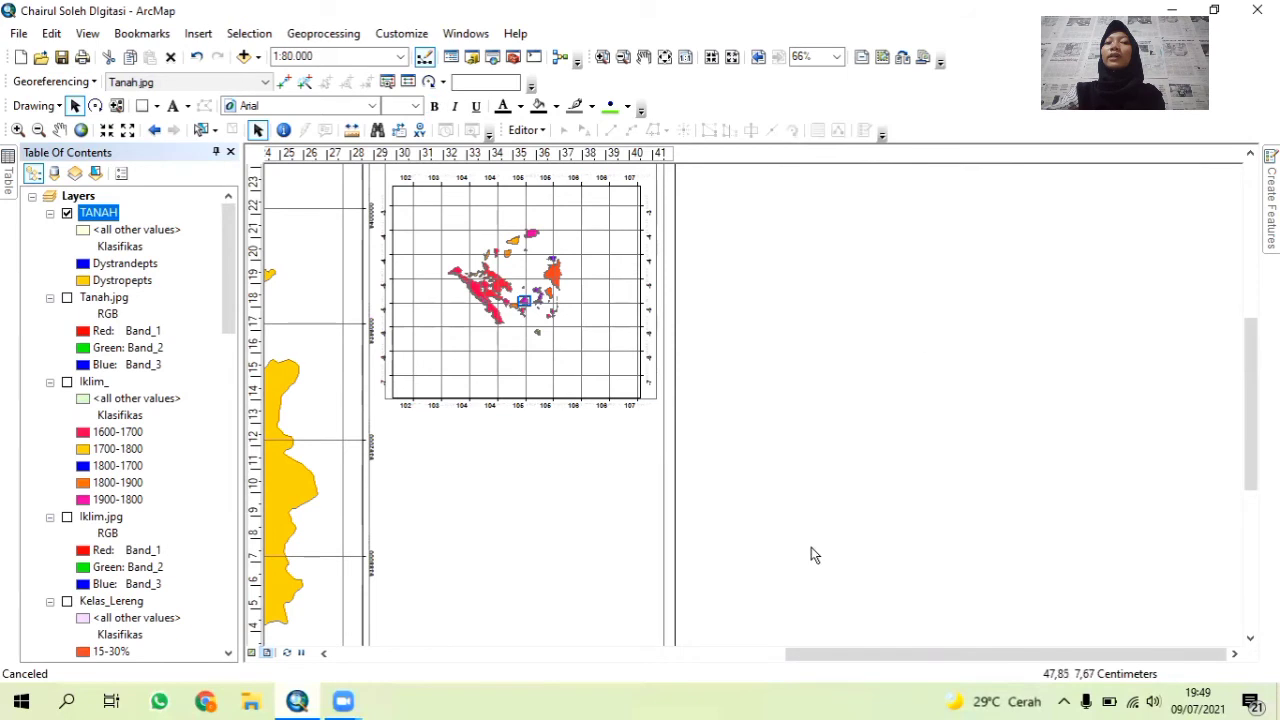
pyautogui.scroll(2, 811, 549)
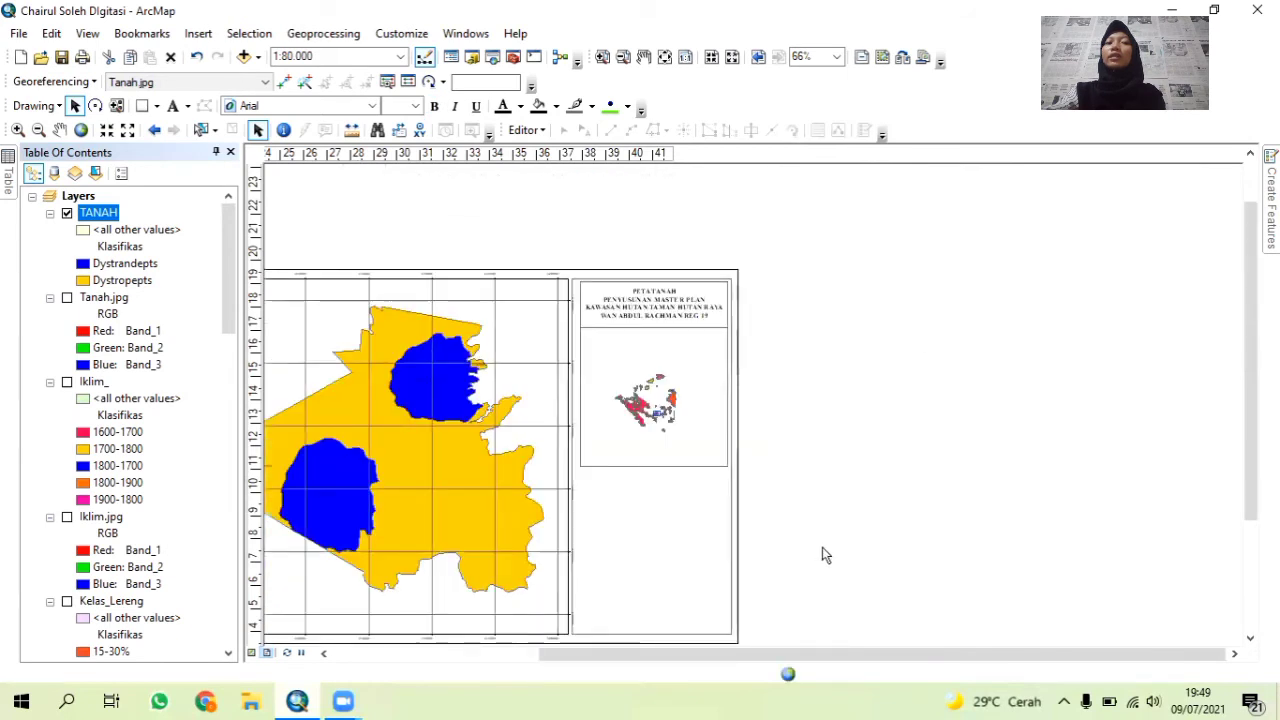
pyautogui.rightClick(815, 515)
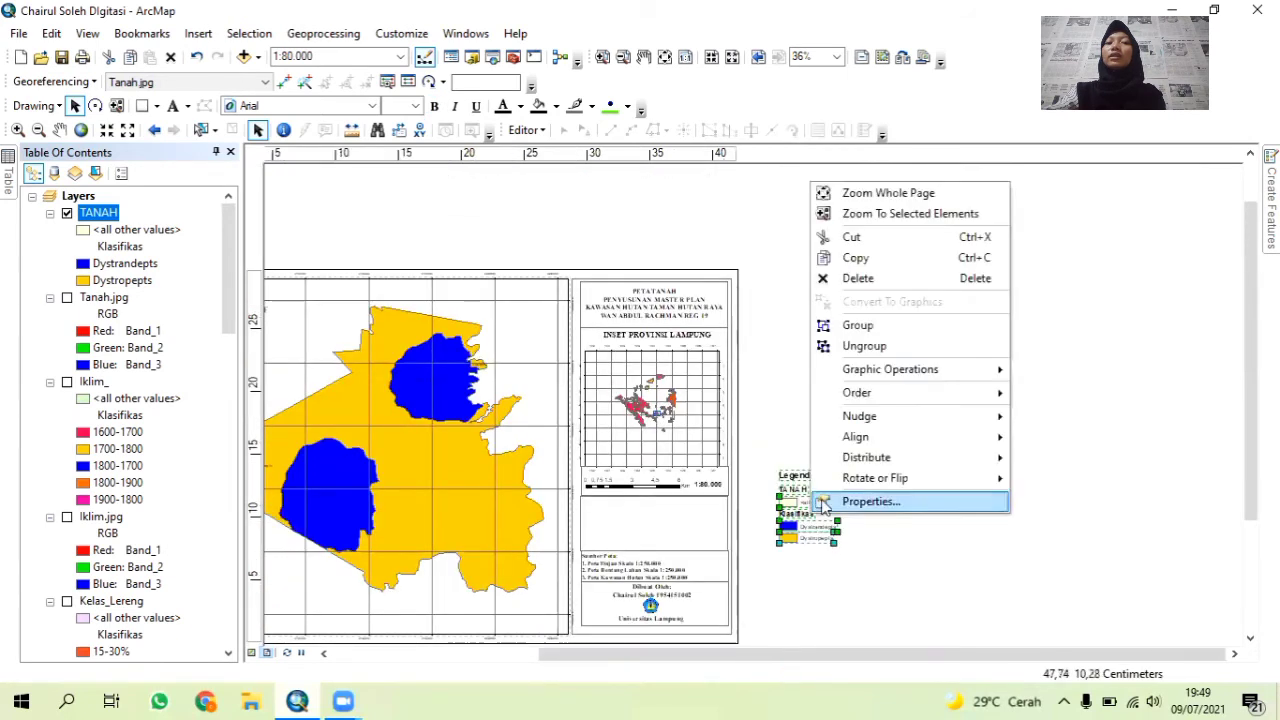
pyautogui.click(862, 346)
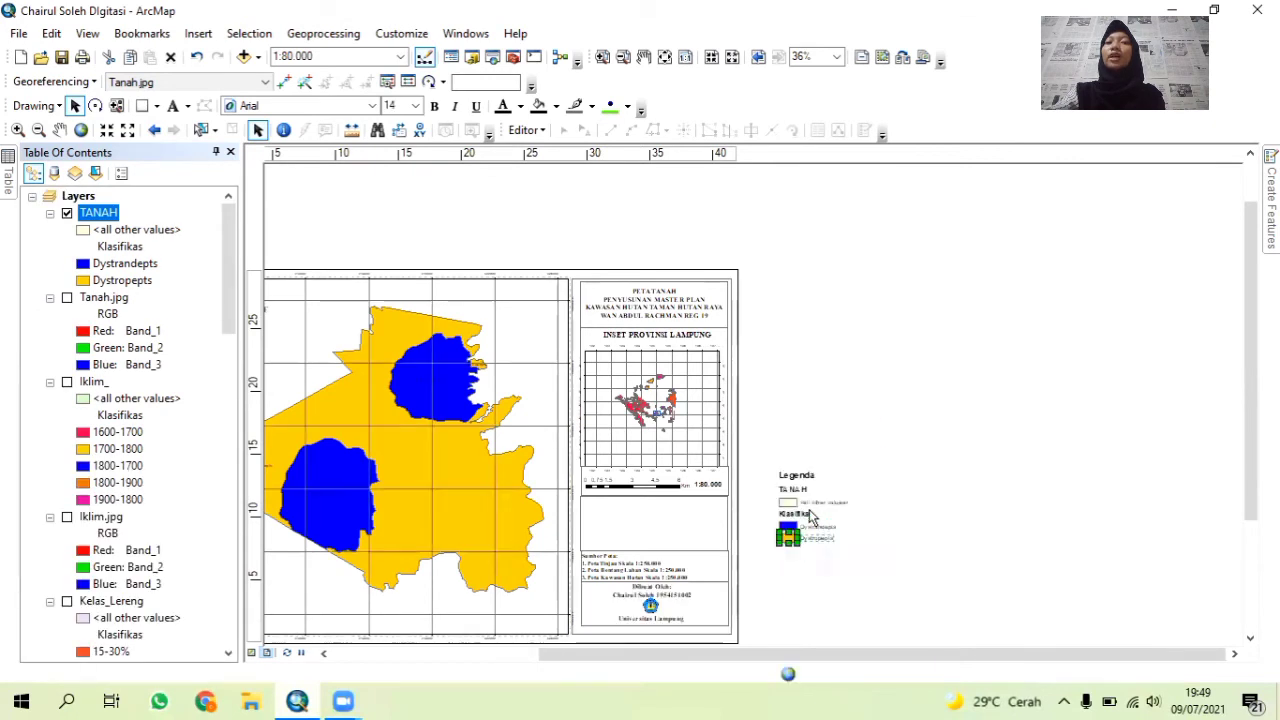
# Delete the <all other values> patch and label, the TANAH heading and the Legenda title from the ungrouped legend.
pyautogui.scroll(2, 809, 512)
pyautogui.scroll(2, 809, 509)
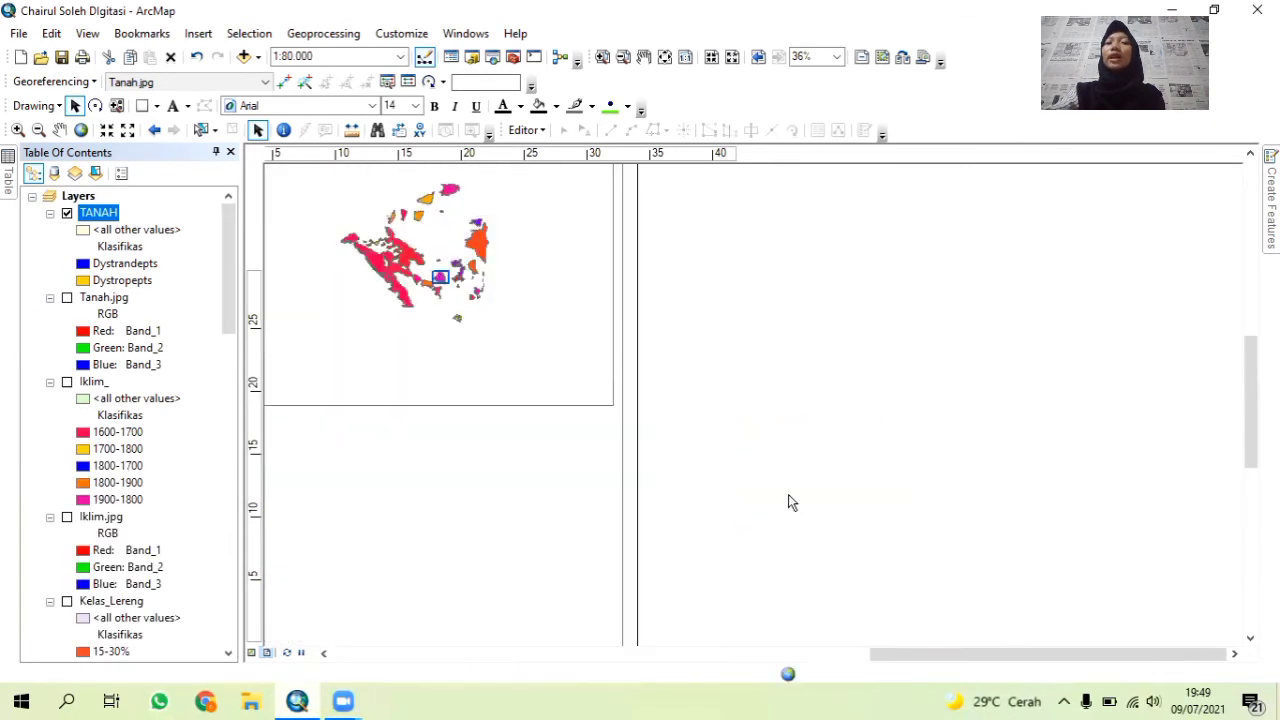
pyautogui.click(776, 490)
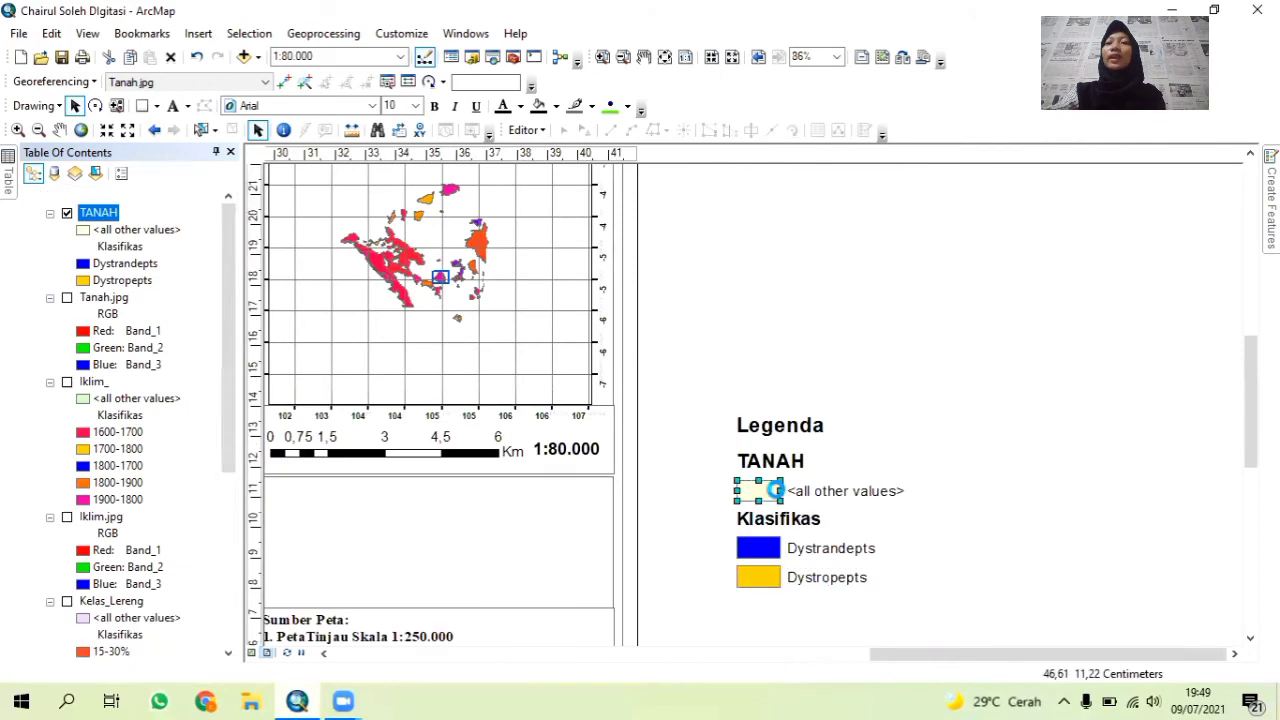
pyautogui.press('Delete')
pyautogui.click(824, 494)
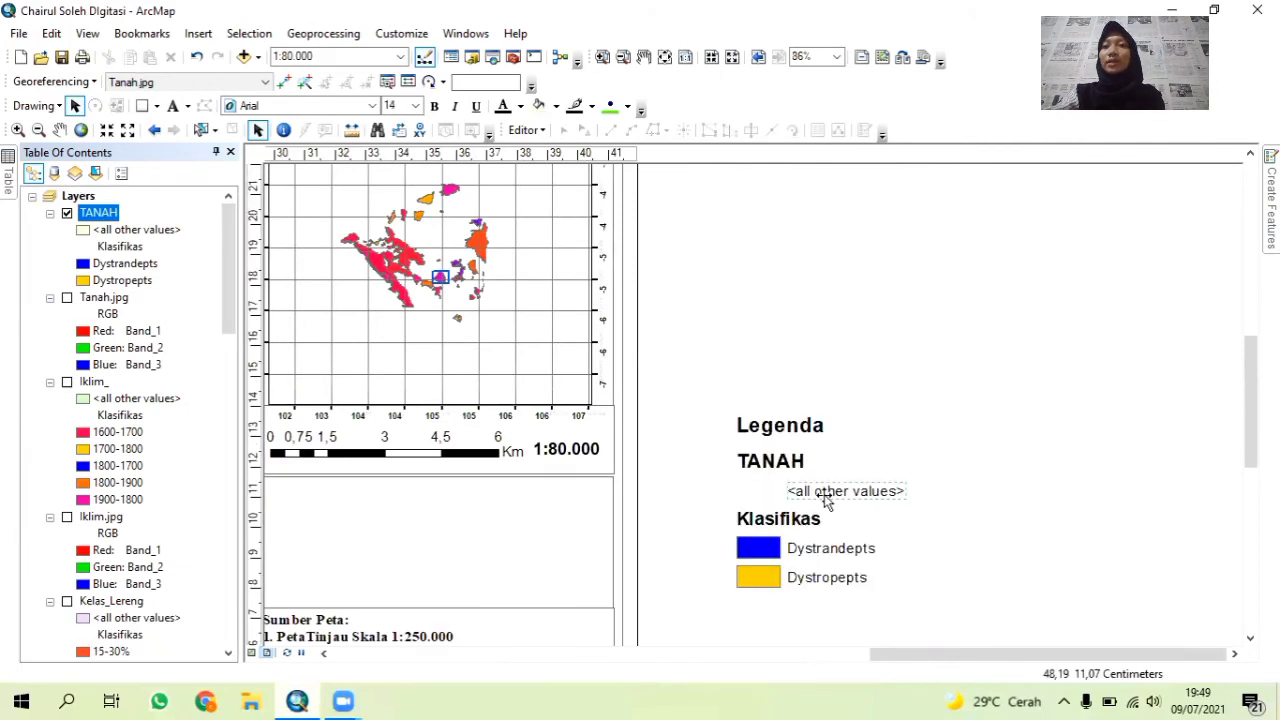
pyautogui.press('Delete')
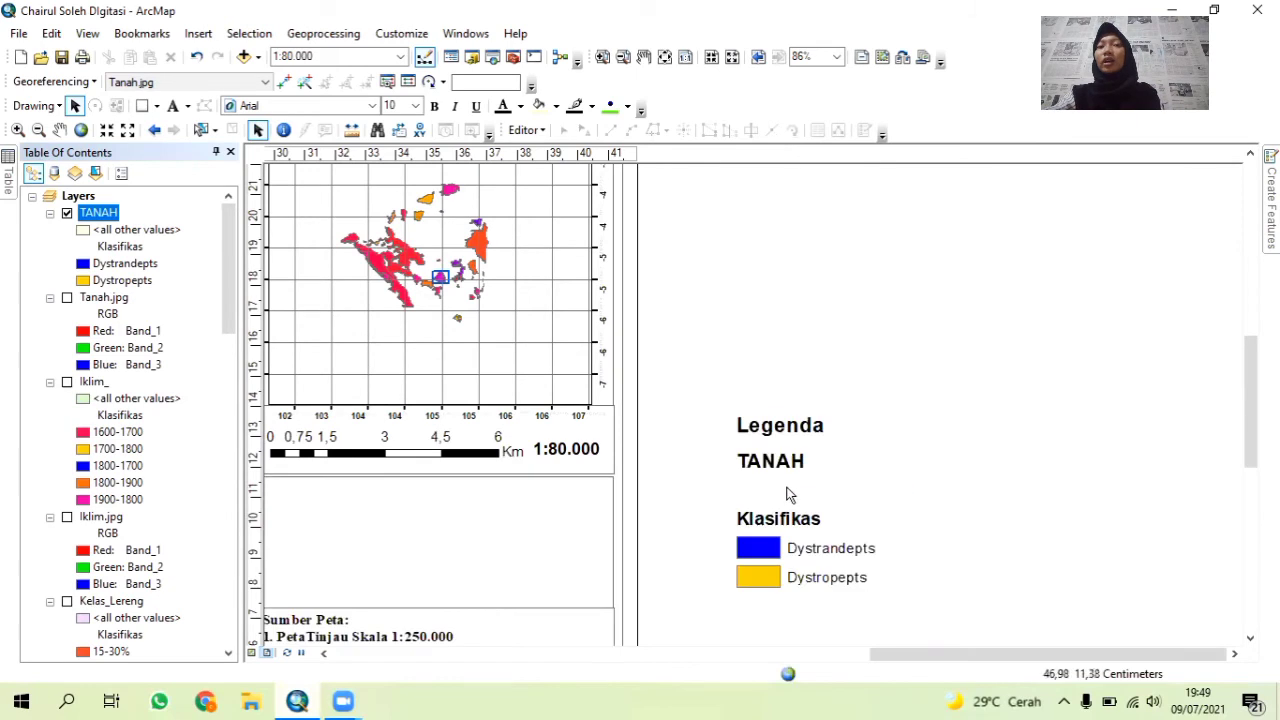
pyautogui.press('Delete')
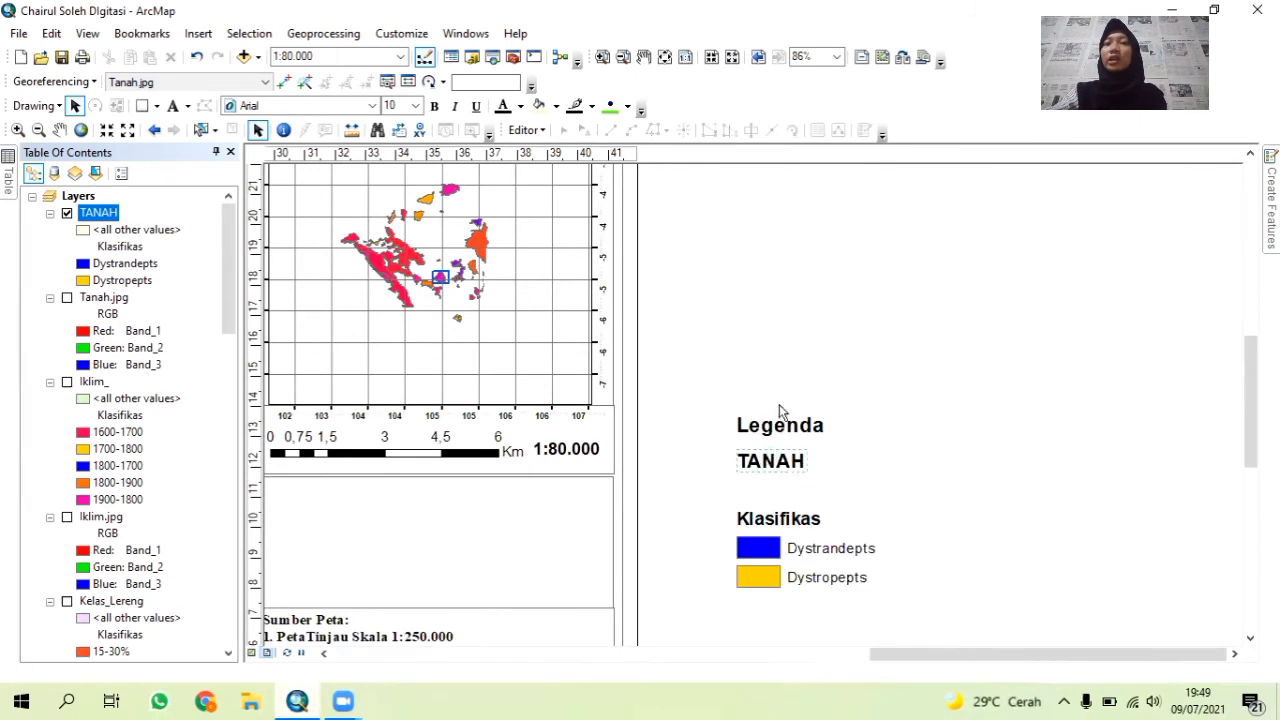
pyautogui.click(782, 433)
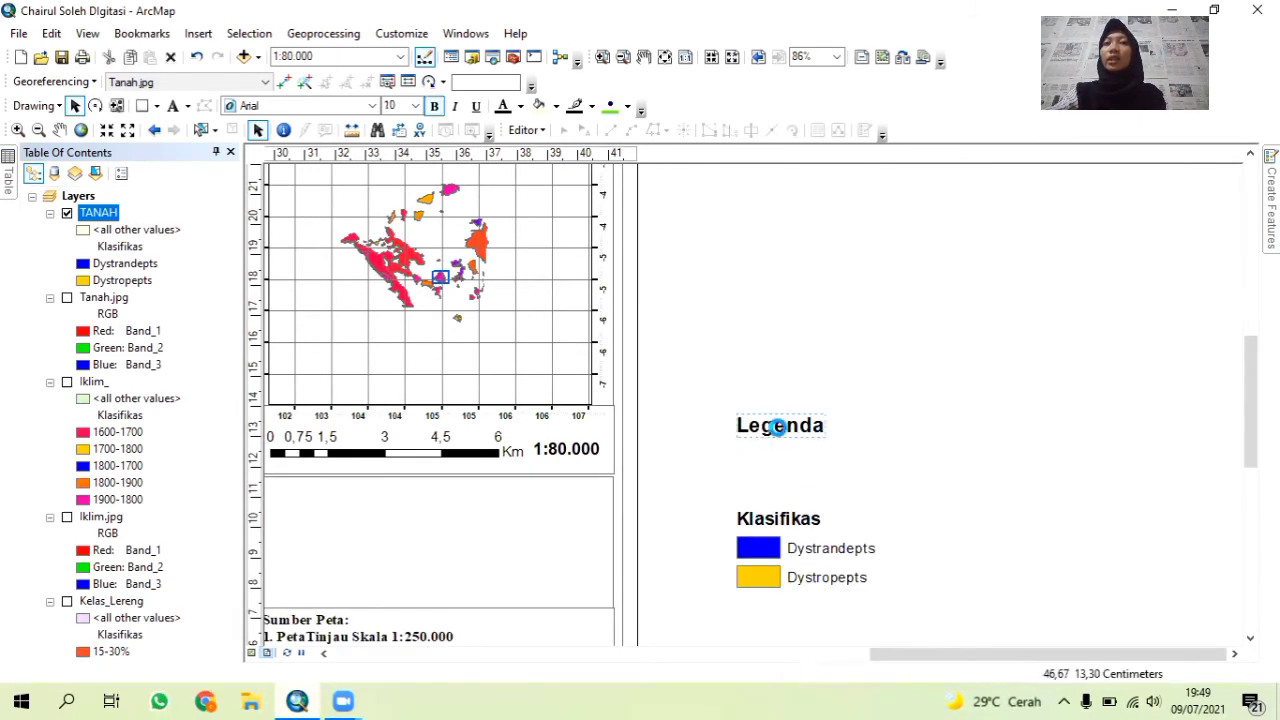
pyautogui.press('Delete')
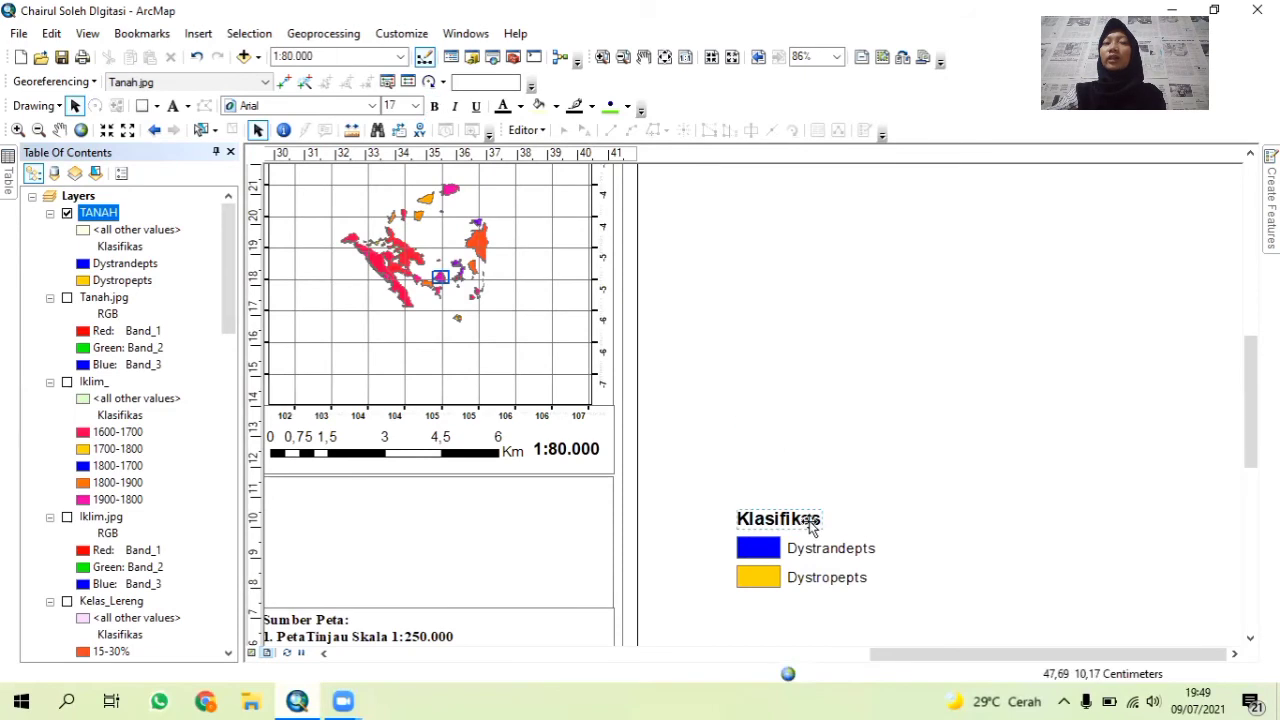
# Change the legend's Klasifikas heading text to Klasifikasi Tanah.
pyautogui.click(810, 520)
pyautogui.doubleClick(810, 520)
pyautogui.click(643, 262)
pyautogui.write('ifikasi Tanah')
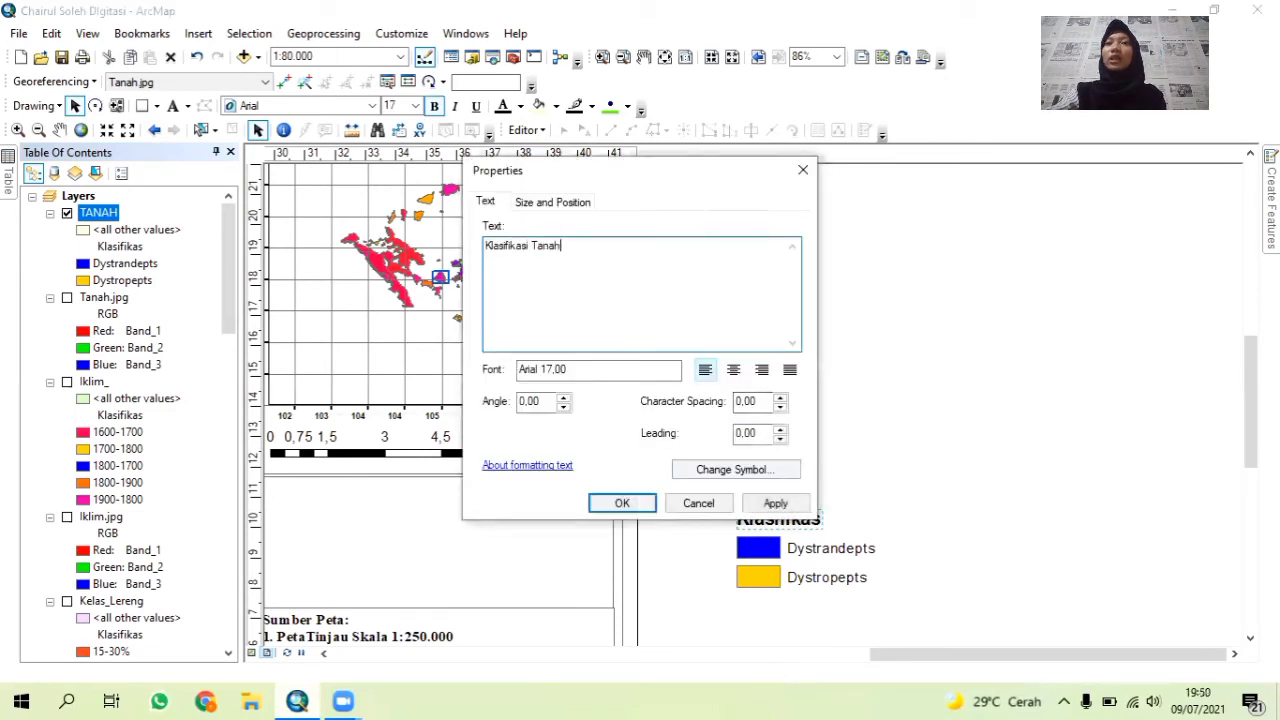
pyautogui.click(630, 505)
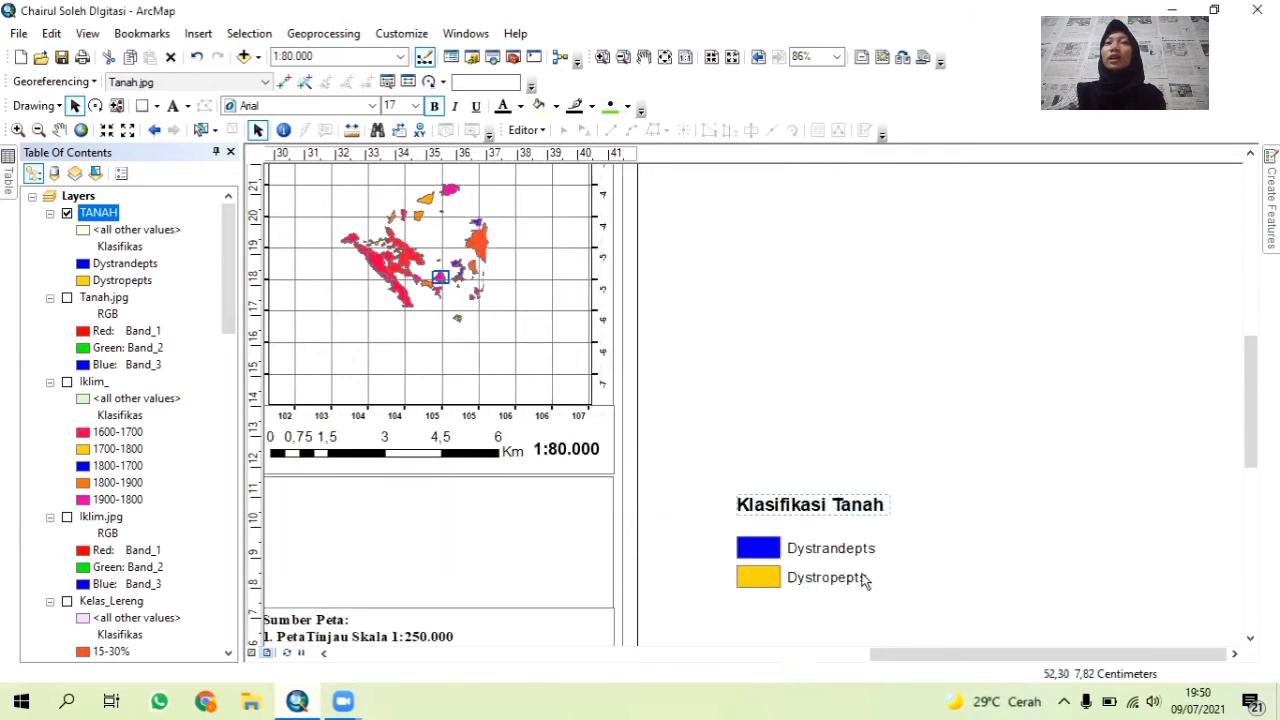
# Group the Klasifikasi Tanah heading with the Dystrandepts and Dystropepts patches and labels.
pyautogui.moveTo(896, 588); pyautogui.dragTo(684, 464)
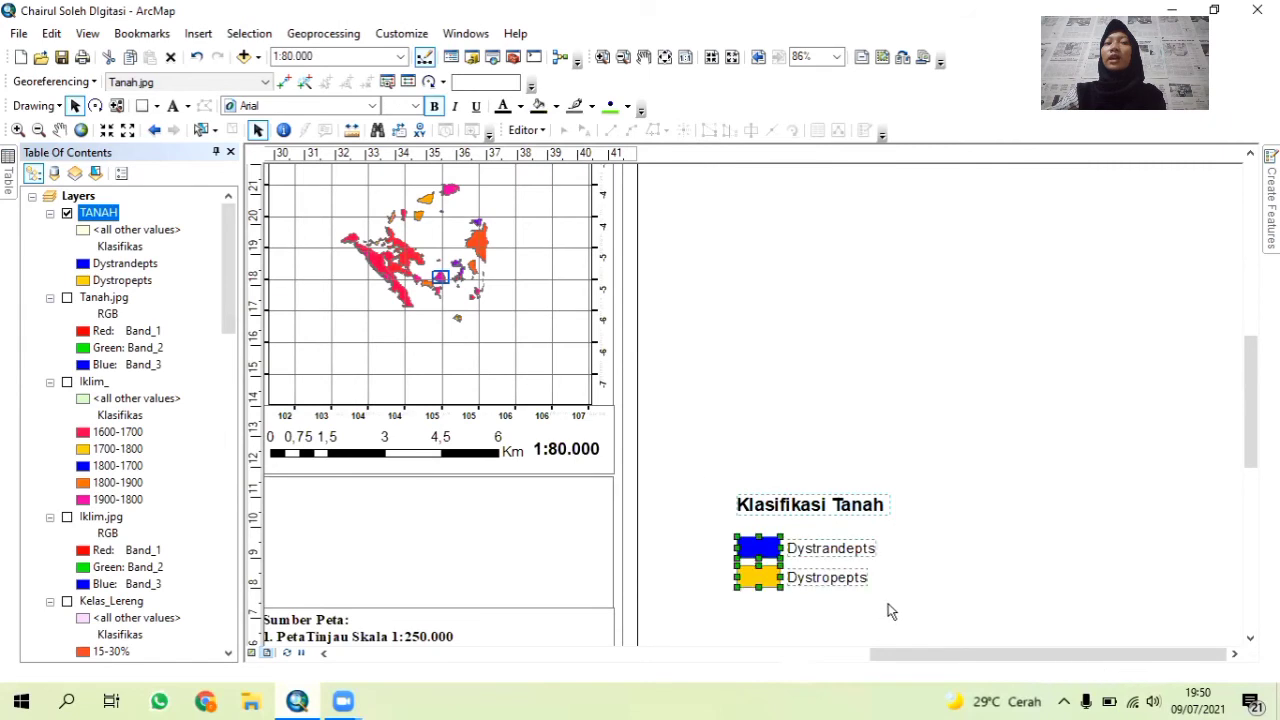
pyautogui.rightClick(816, 547)
pyautogui.click(868, 362)
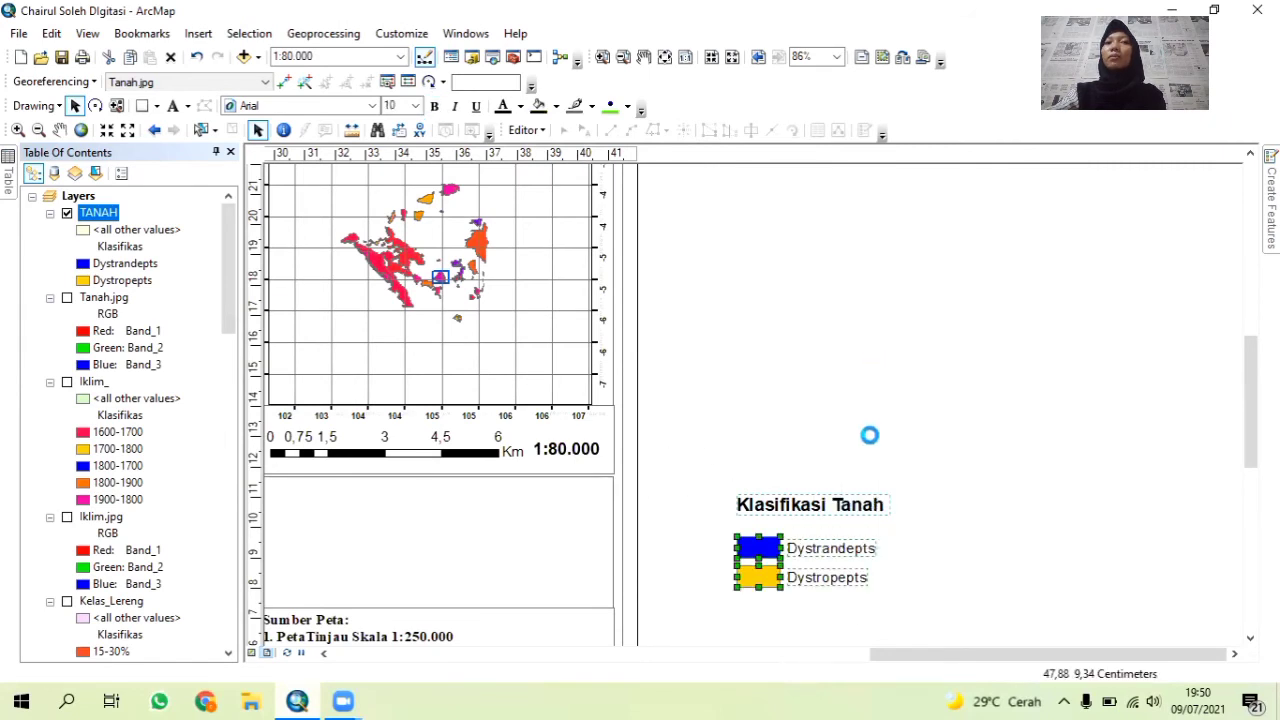
# Move the Klasifikasi Tanah legend group into the empty box between the scale bar and the map sources.
pyautogui.moveTo(848, 527); pyautogui.dragTo(437, 530)
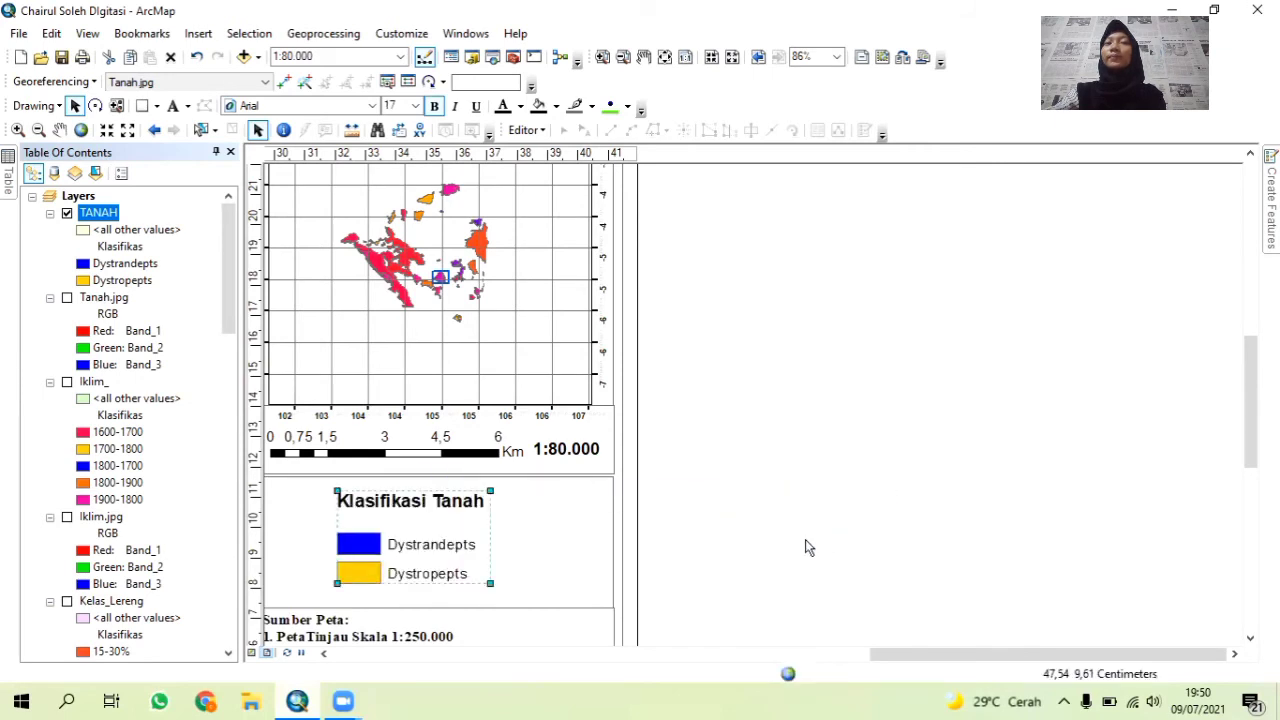
pyautogui.scroll(2, 805, 539)
pyautogui.scroll(3, 803, 539)
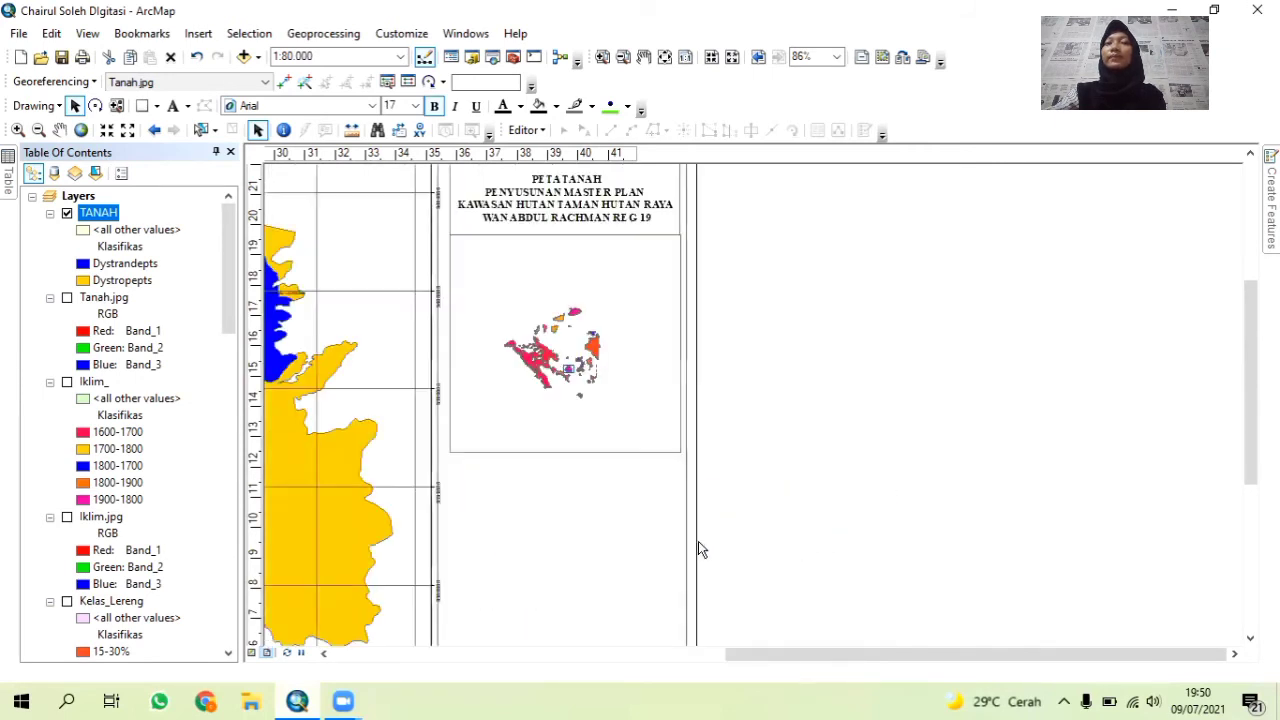
# Examine the soil map layout, including its title, inset map, scale bar, legend and source list.
pyautogui.click(231, 152)
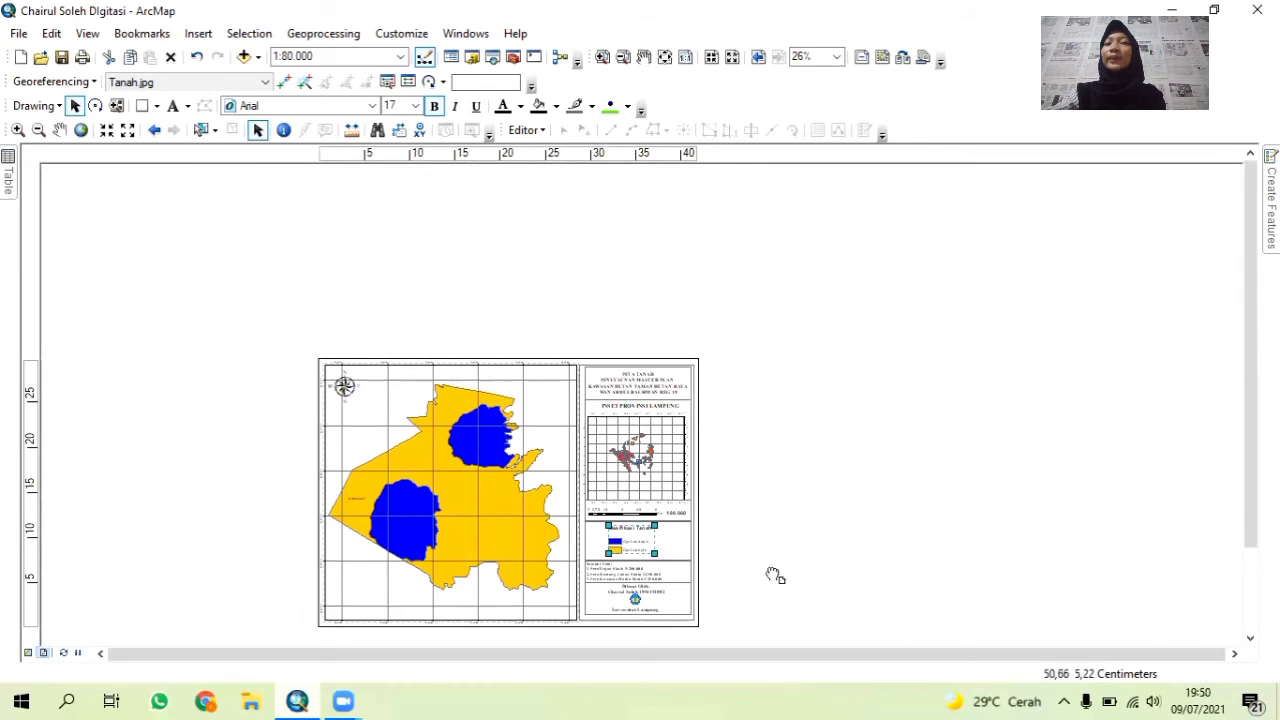
pyautogui.moveTo(774, 580); pyautogui.dragTo(714, 457)
pyautogui.scroll(4, 714, 440)
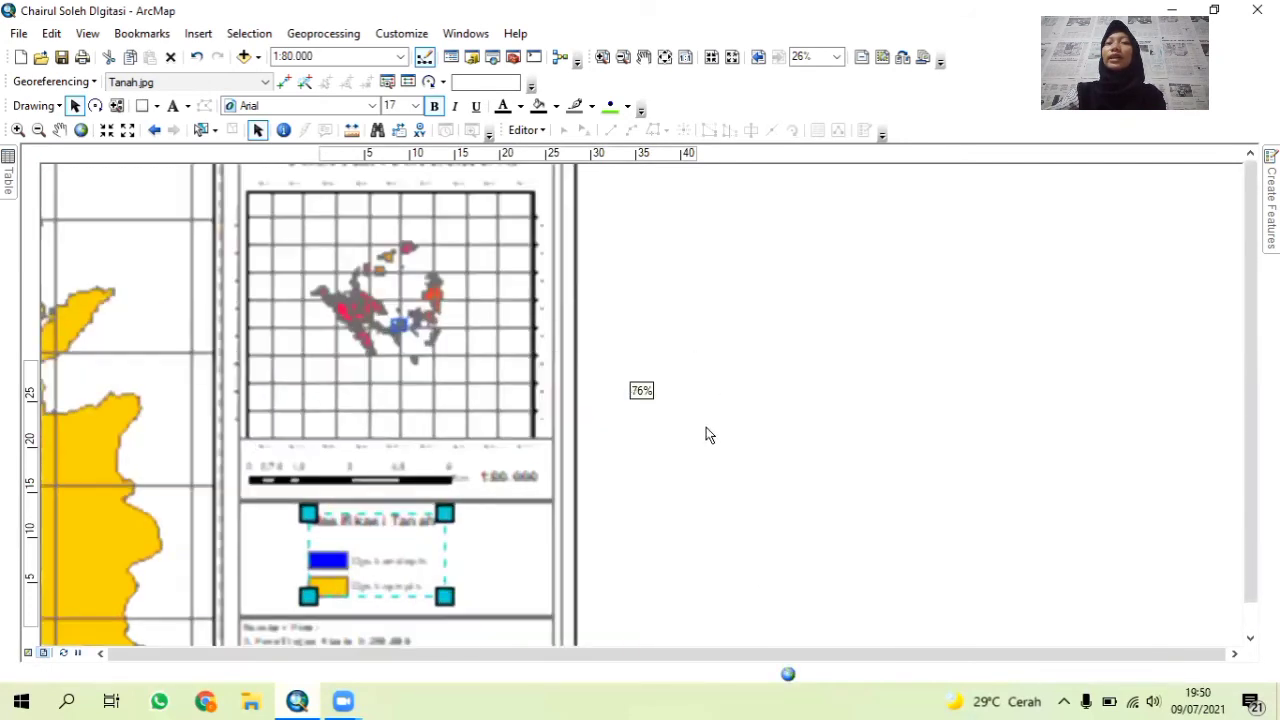
pyautogui.moveTo(674, 480); pyautogui.dragTo(740, 622)
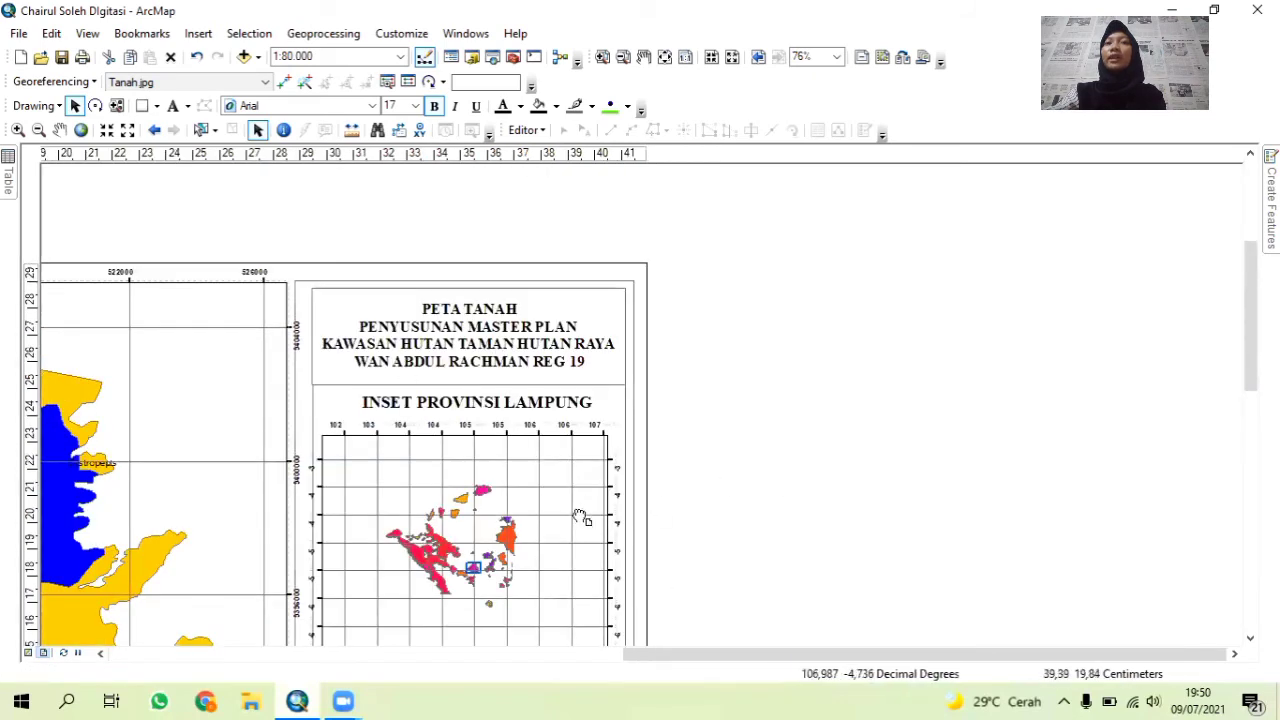
pyautogui.moveTo(580, 516); pyautogui.dragTo(573, 395)
pyautogui.moveTo(492, 468); pyautogui.dragTo(532, 238)
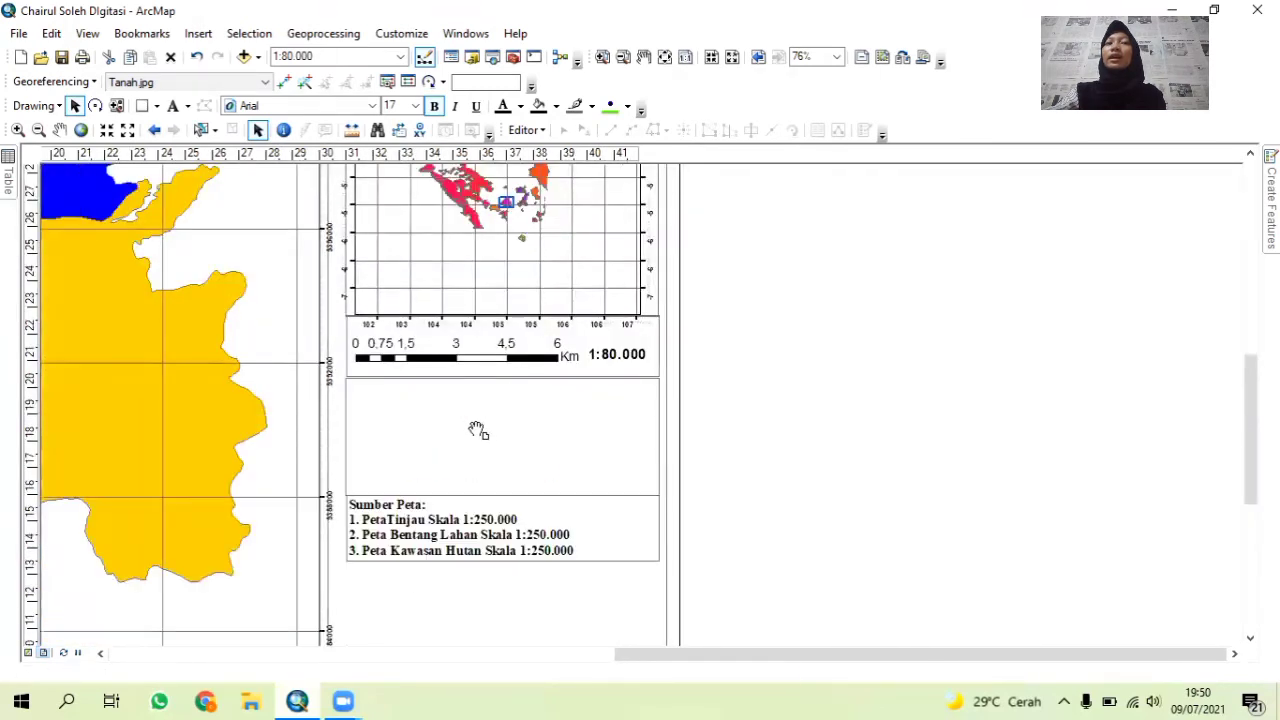
pyautogui.moveTo(489, 449); pyautogui.dragTo(520, 290)
pyautogui.moveTo(458, 388); pyautogui.dragTo(578, 536)
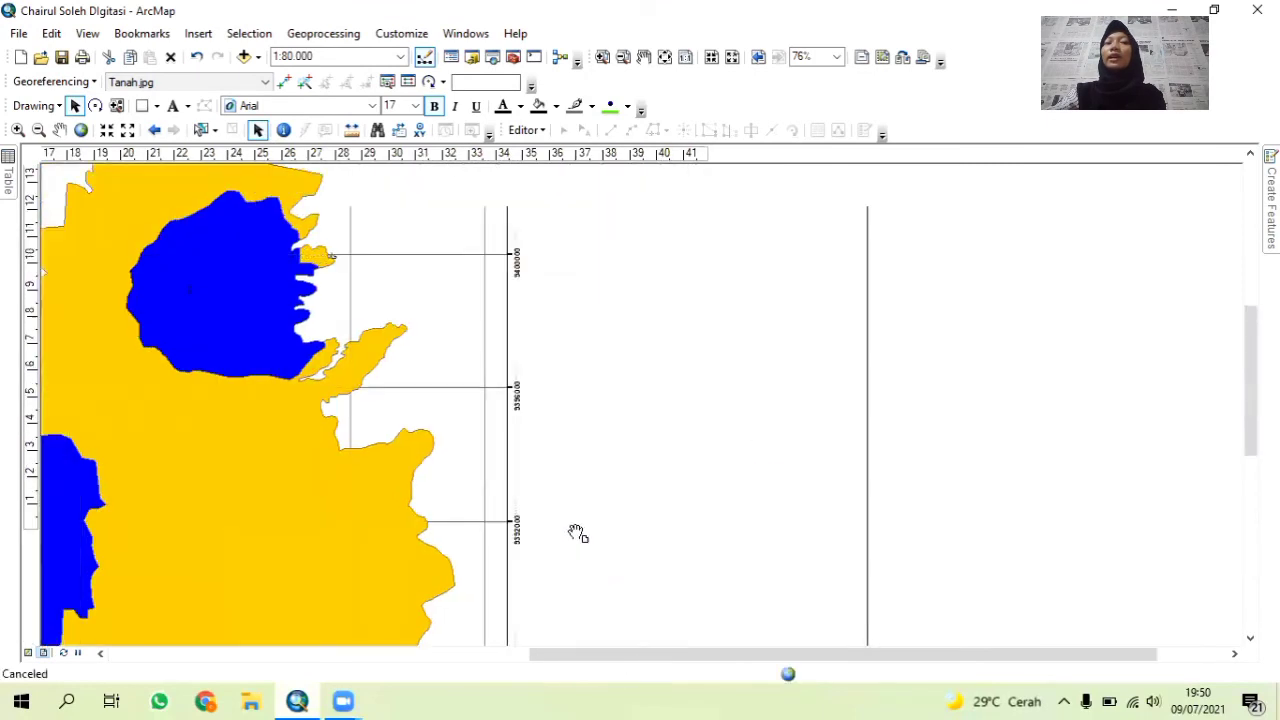
pyautogui.scroll(-5, 597, 520)
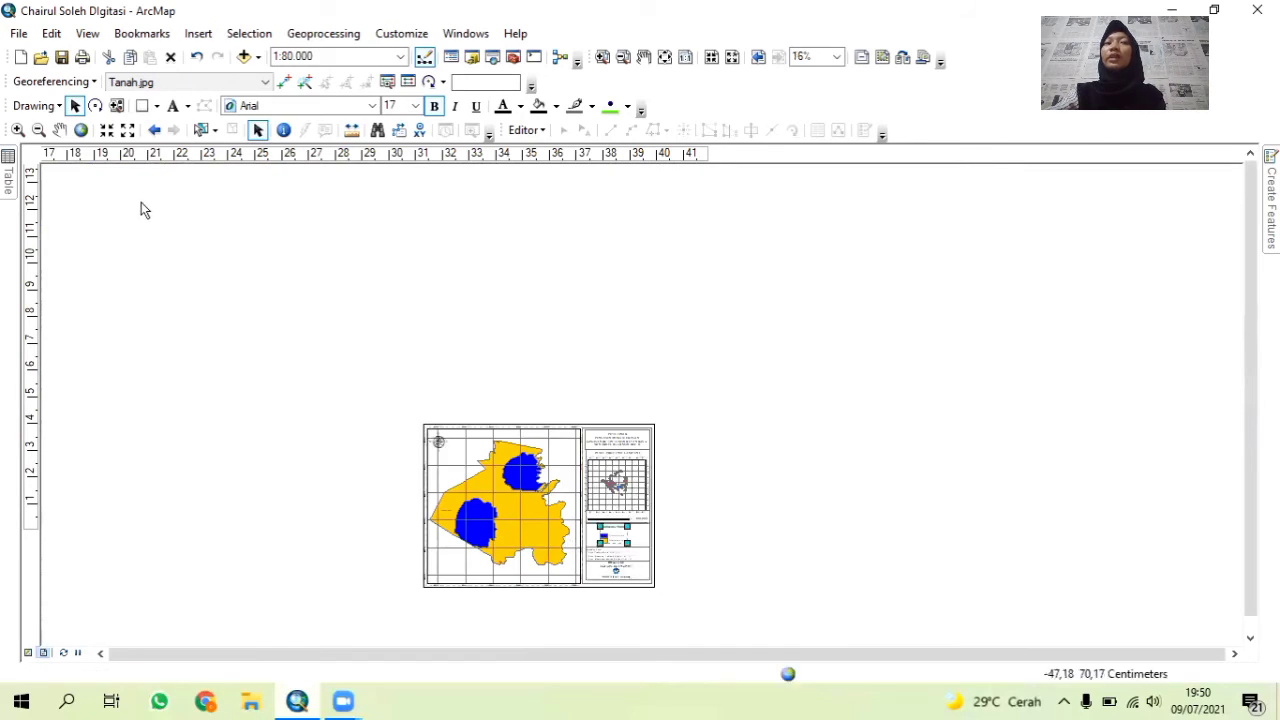
# Close the TANAH attribute table and bring back the Table of Contents.
pyautogui.moveTo(8, 182)
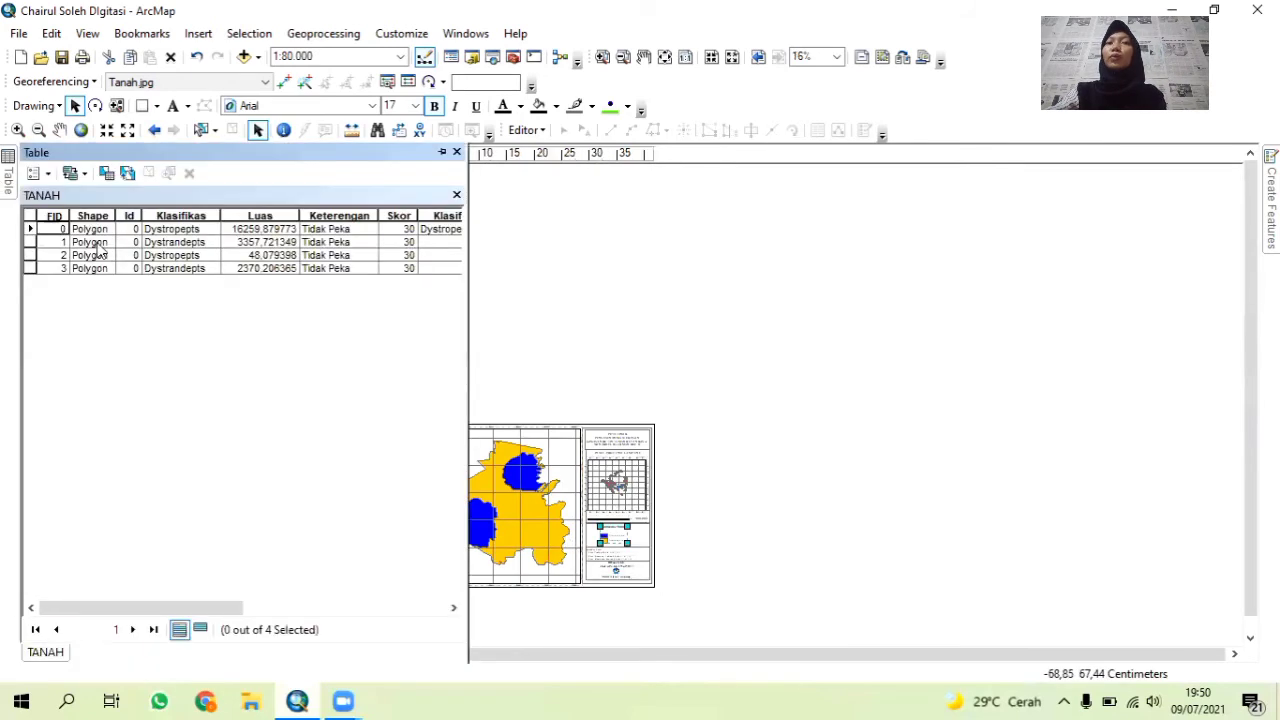
pyautogui.click(456, 154)
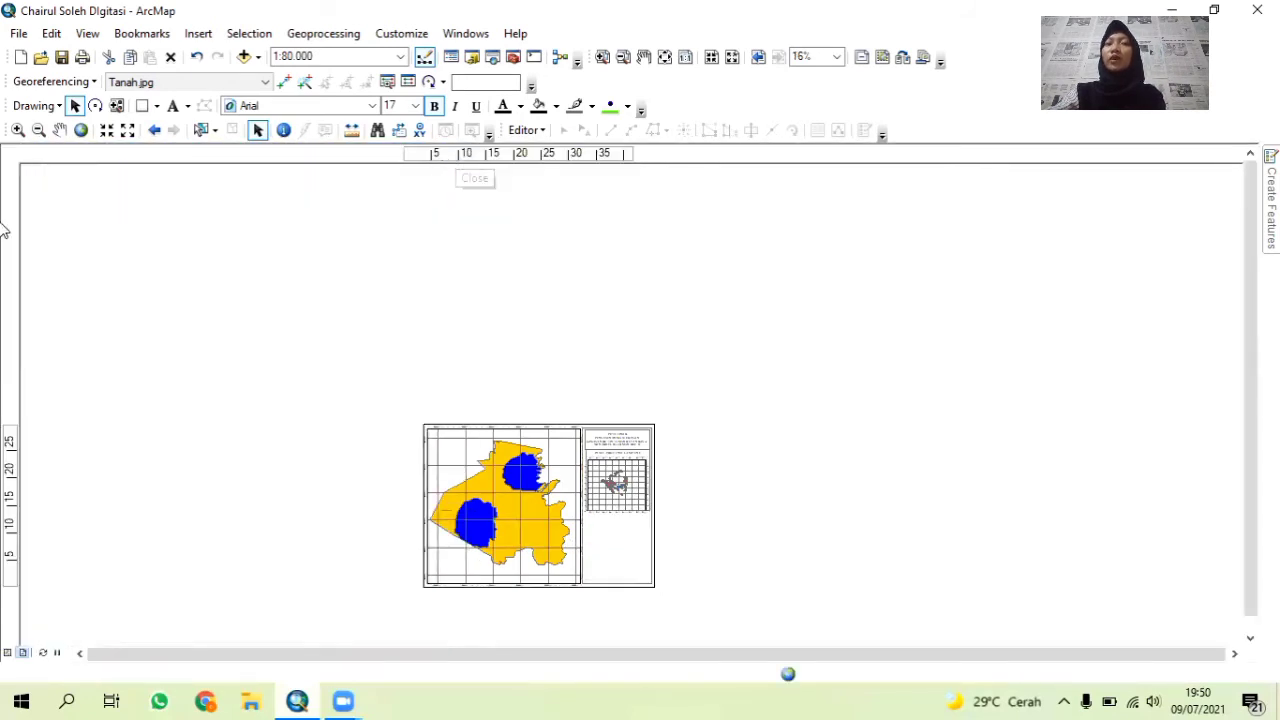
pyautogui.click(17, 34)
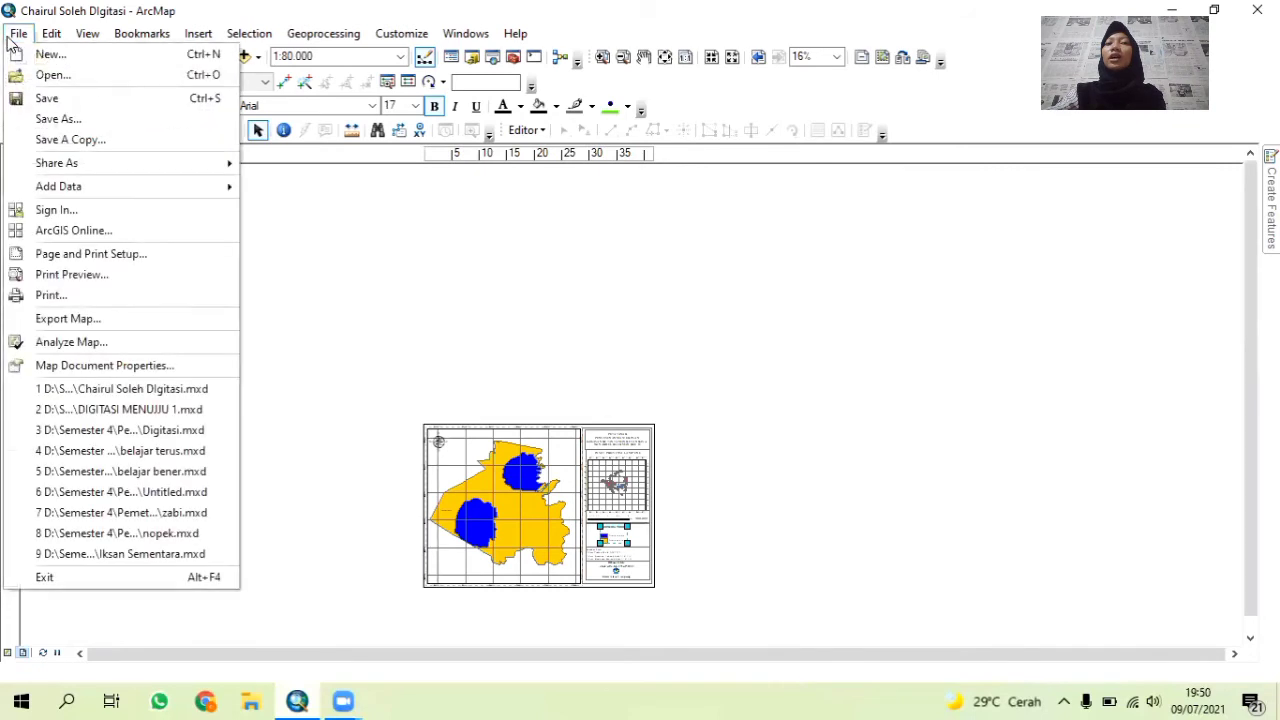
pyautogui.click(293, 294)
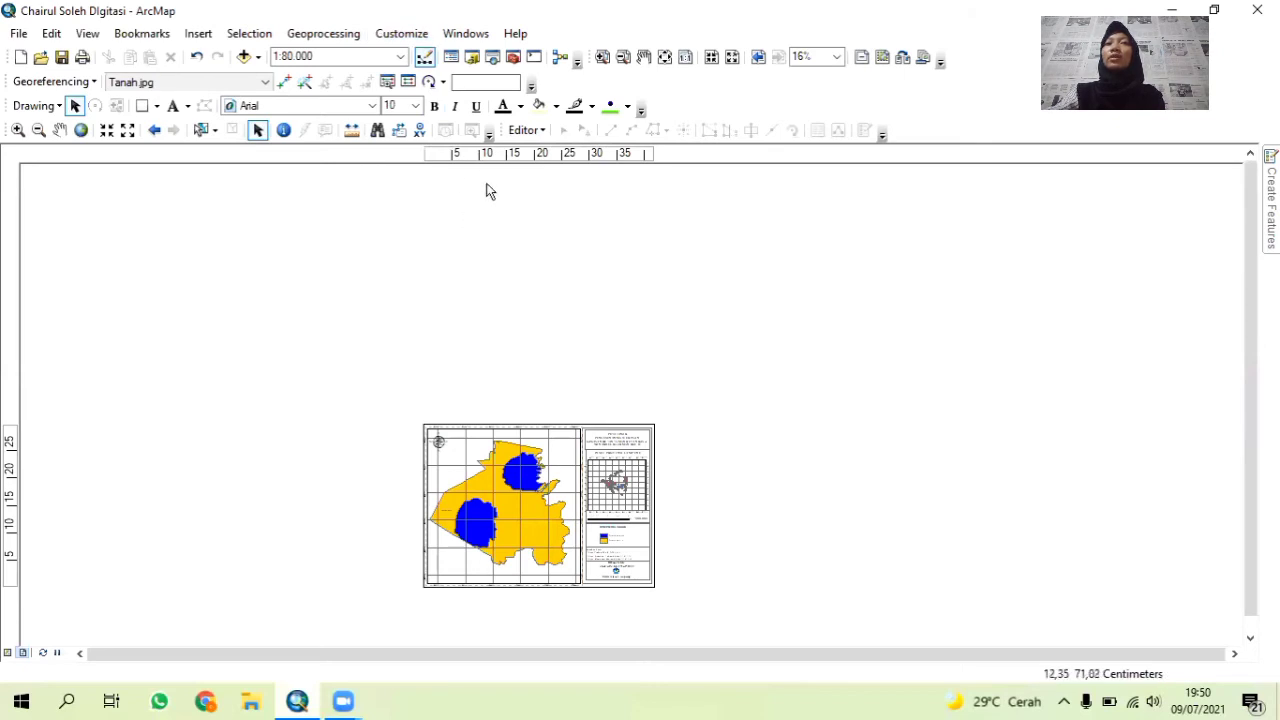
pyautogui.click(8, 470)
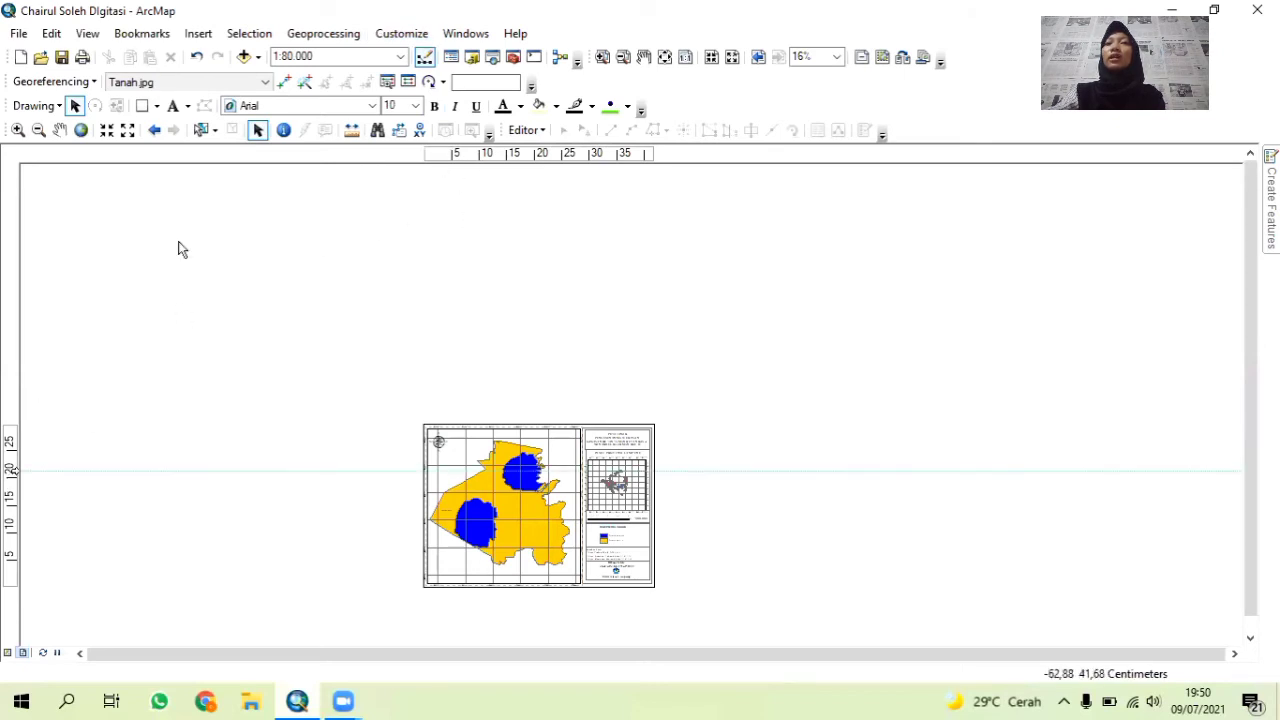
pyautogui.click(450, 38)
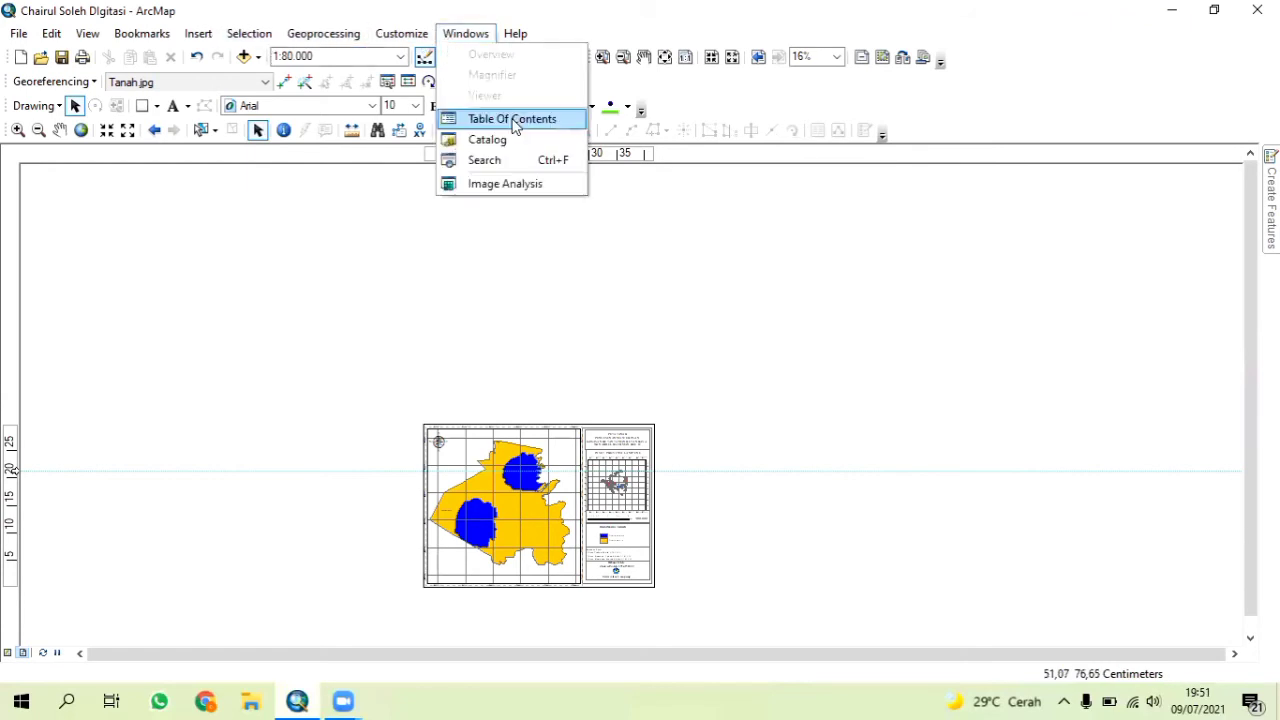
pyautogui.click(512, 118)
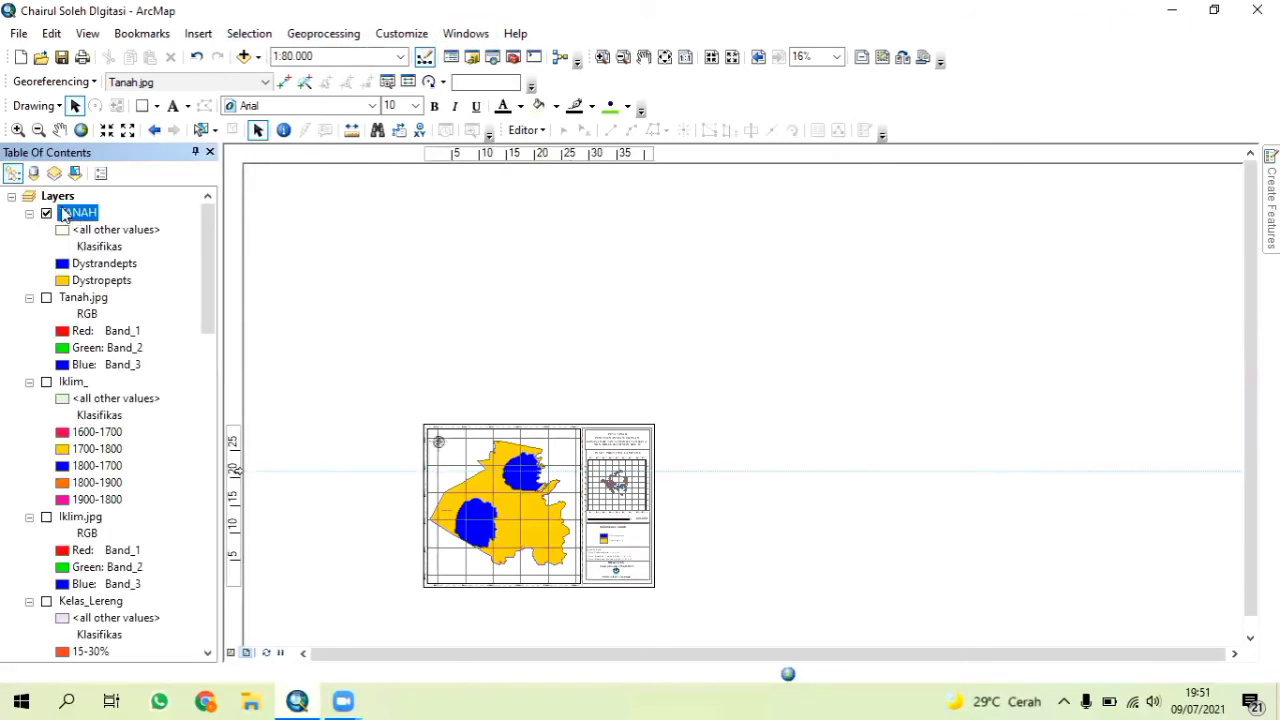
# Remove the top TANAH layer and the Tanah.jpg raster from the map.
pyautogui.rightClick(66, 212)
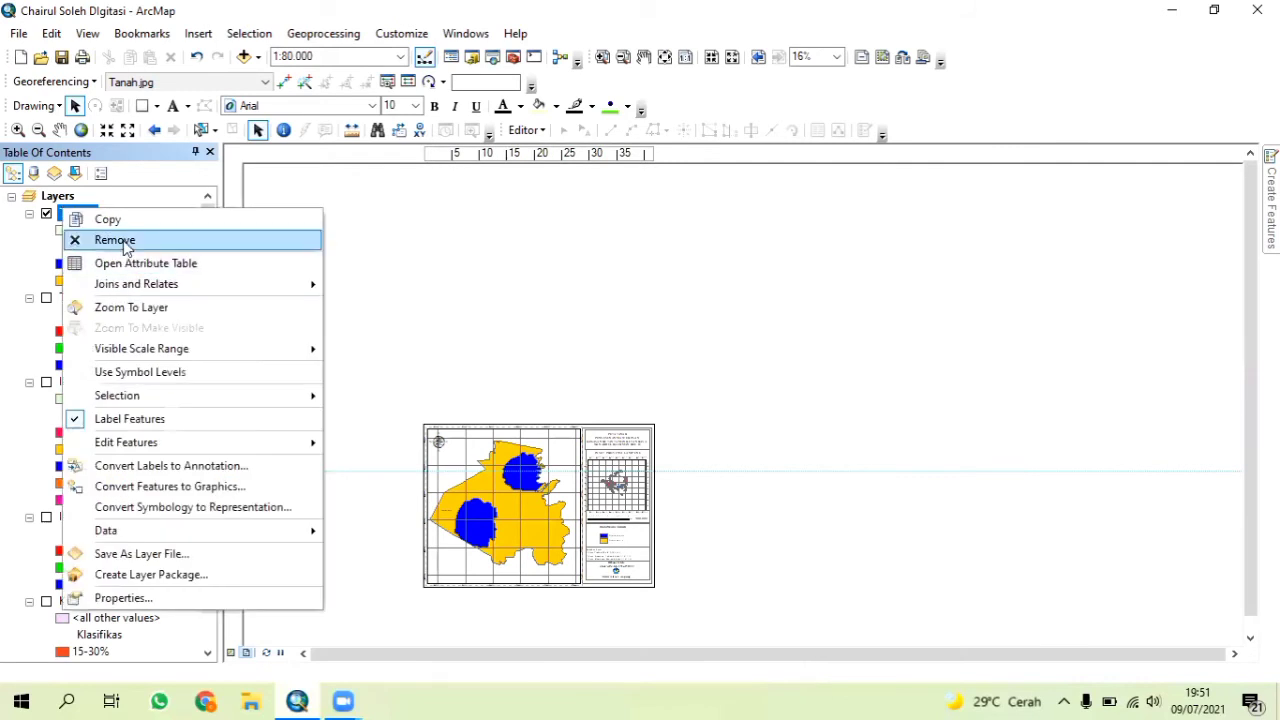
pyautogui.click(120, 241)
pyautogui.rightClick(88, 218)
pyautogui.click(129, 246)
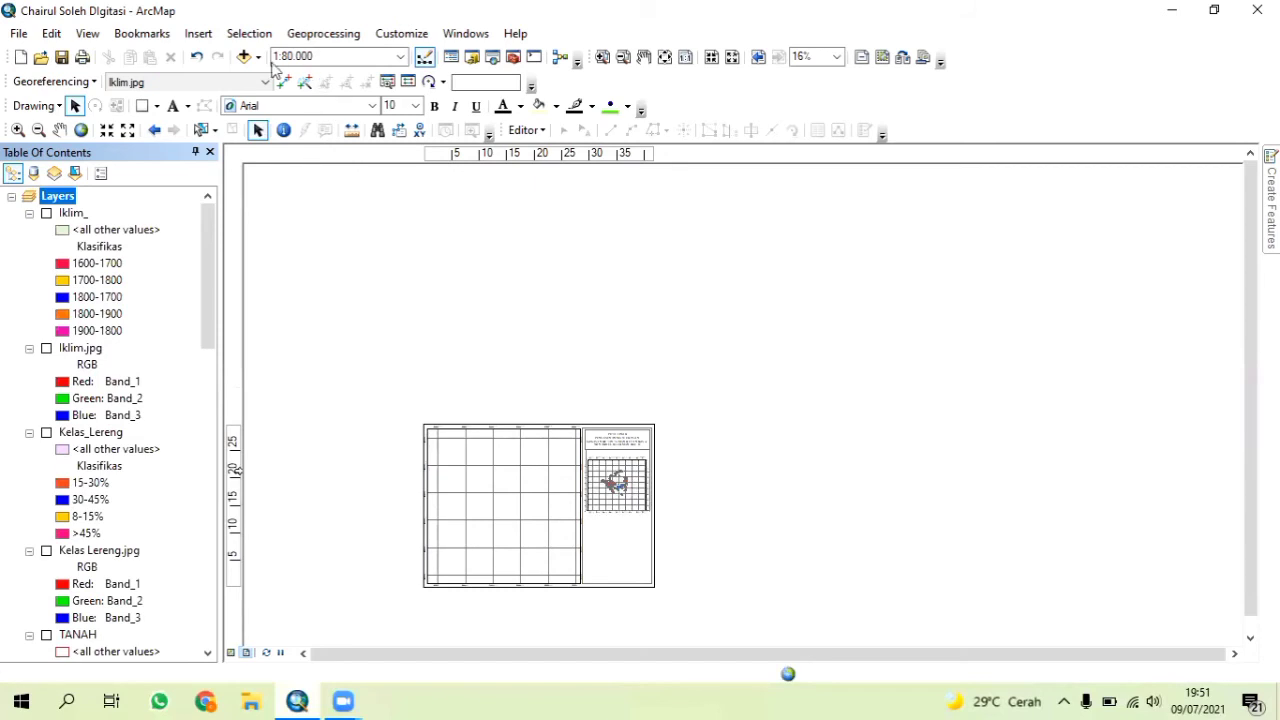
# Switch to data view and add Kelas Lereng.jpg from the Digitasi folder in D:\Semester 4\Pemetaan dan SIG.
pyautogui.click(232, 652)
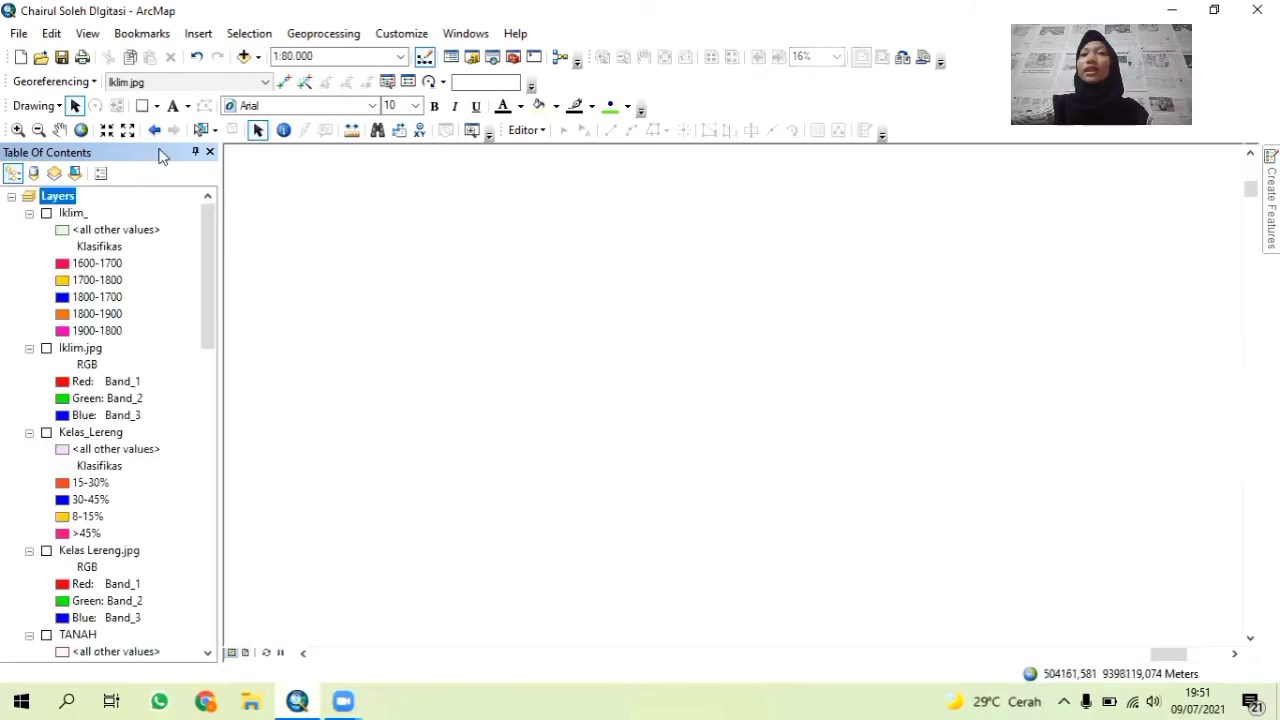
pyautogui.click(245, 58)
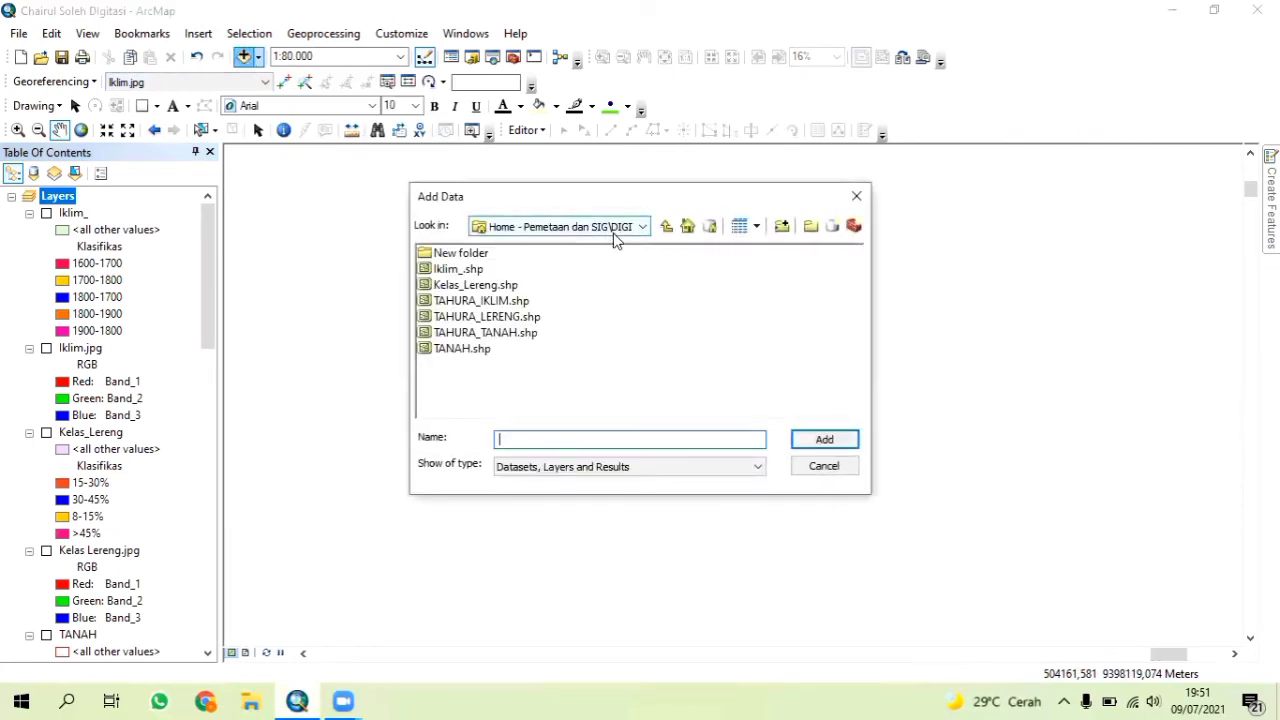
pyautogui.click(666, 226)
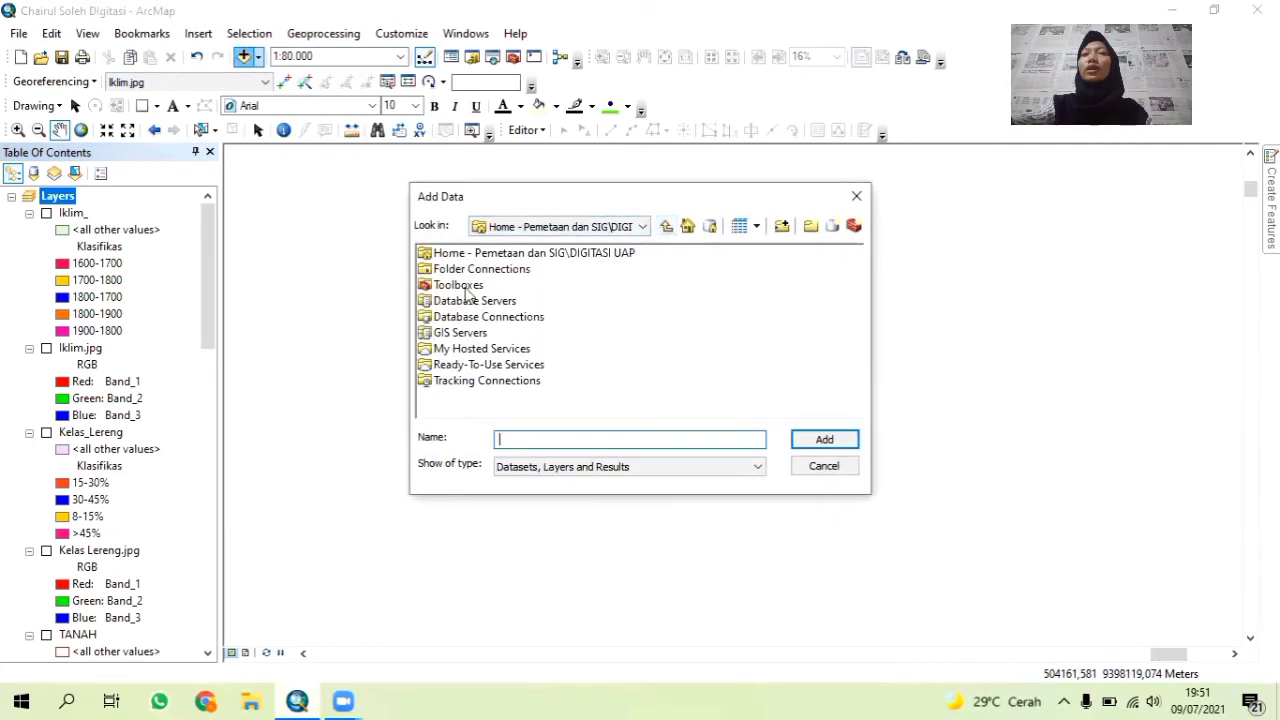
pyautogui.click(604, 224)
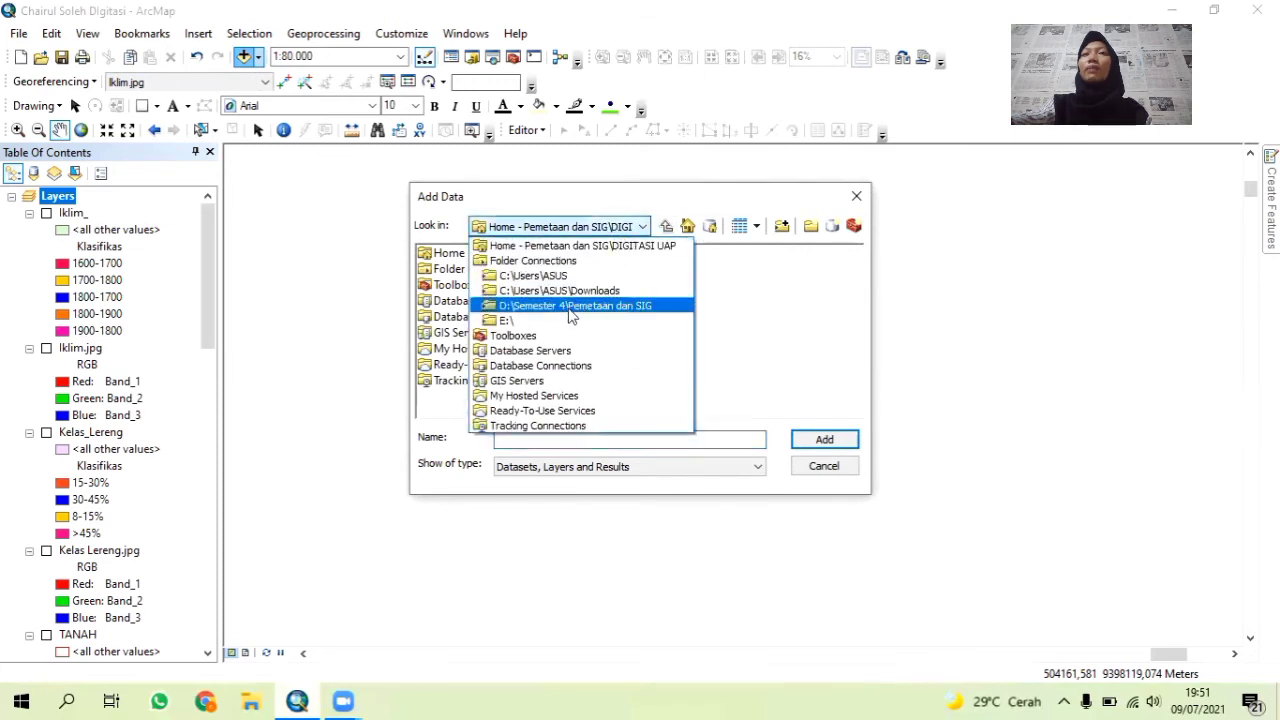
pyautogui.click(569, 306)
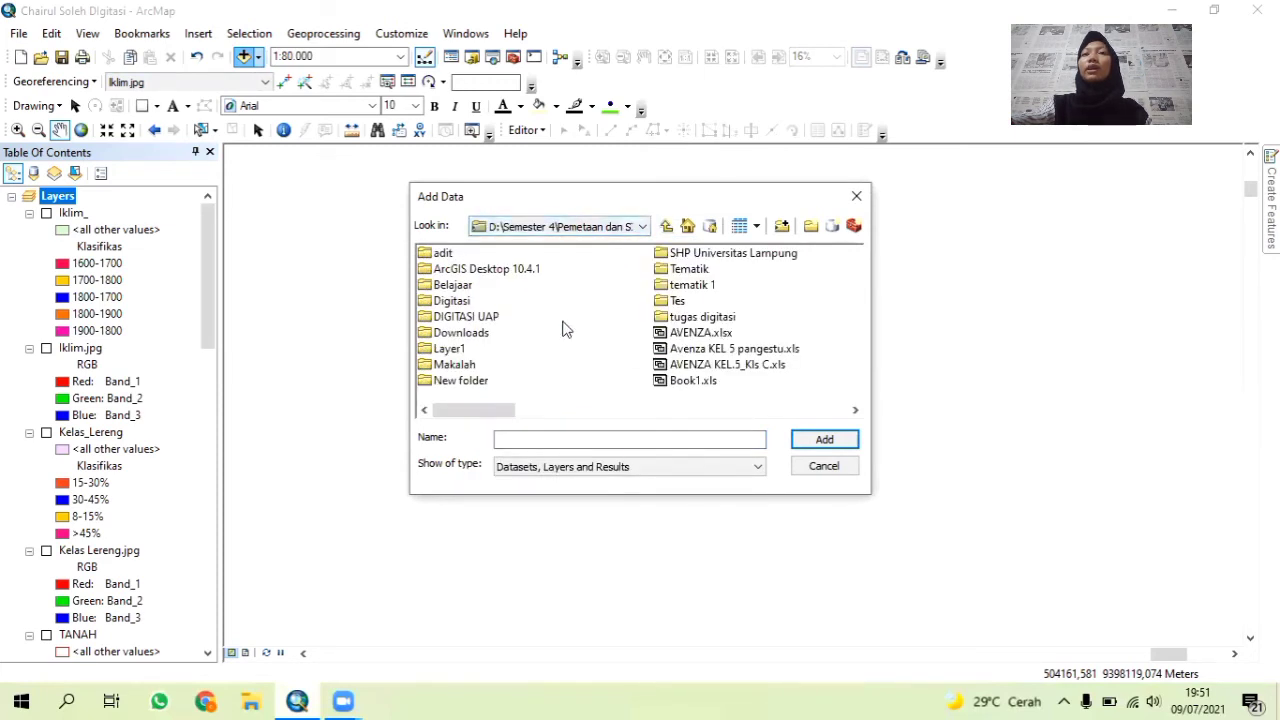
pyautogui.doubleClick(462, 301)
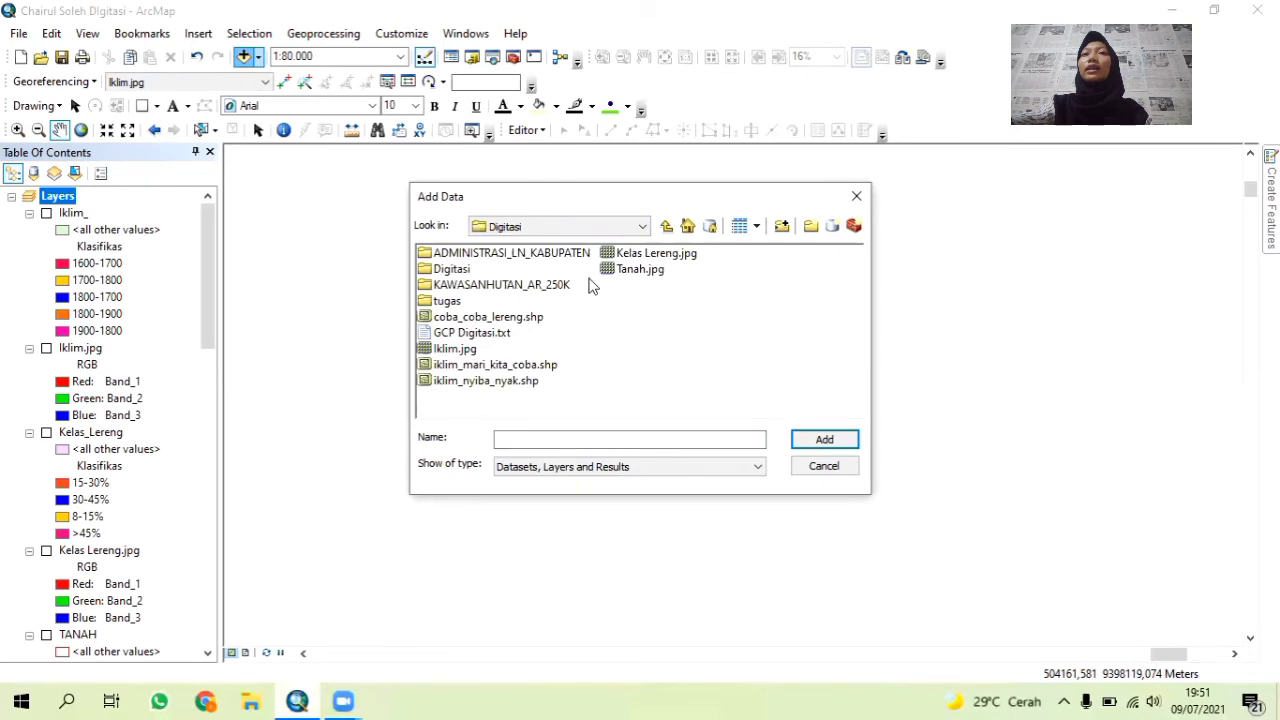
pyautogui.click(628, 256)
pyautogui.click(815, 439)
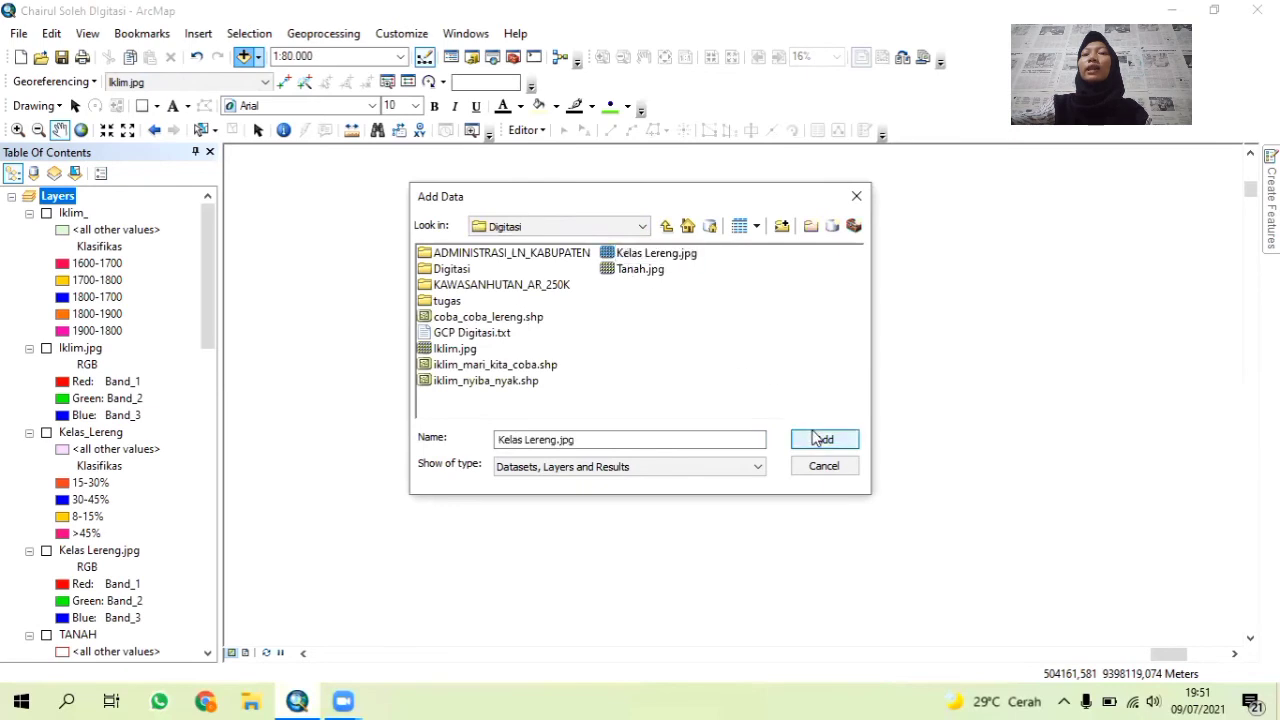
pyautogui.click(762, 438)
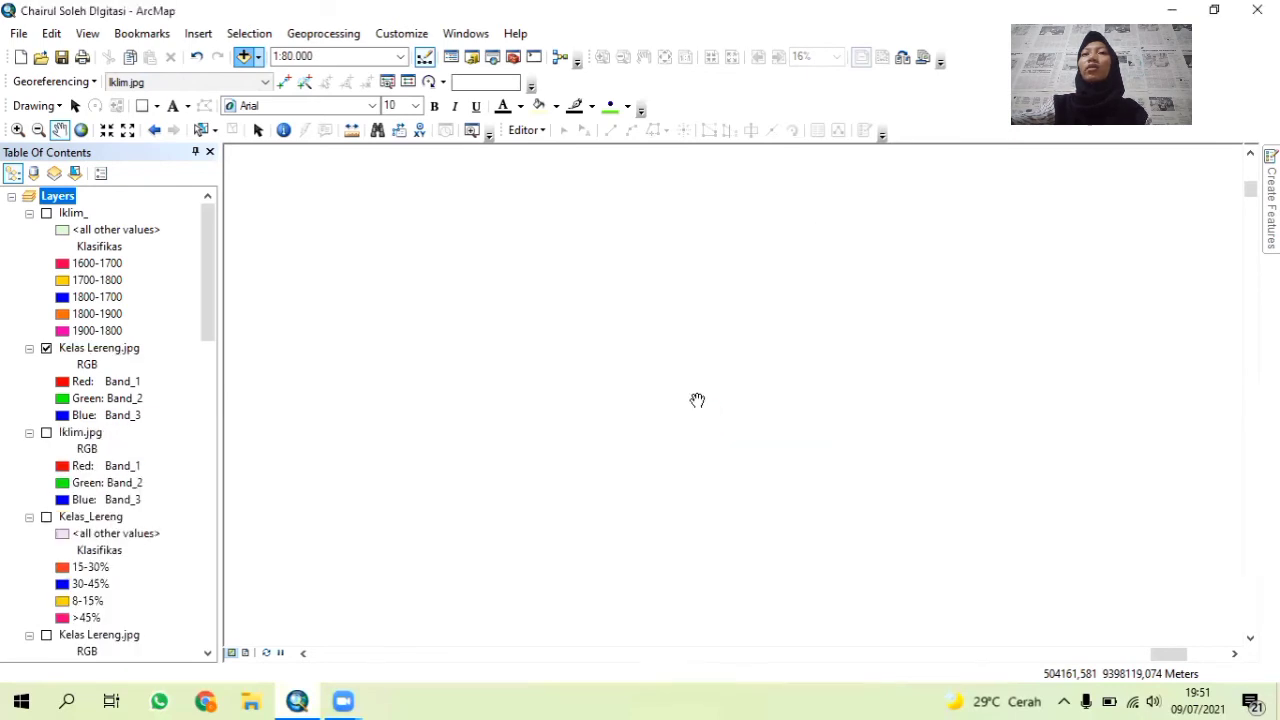
# Make the newly added Kelas Lereng.jpg the georeferencing target and place it first among the layers.
pyautogui.click(222, 84)
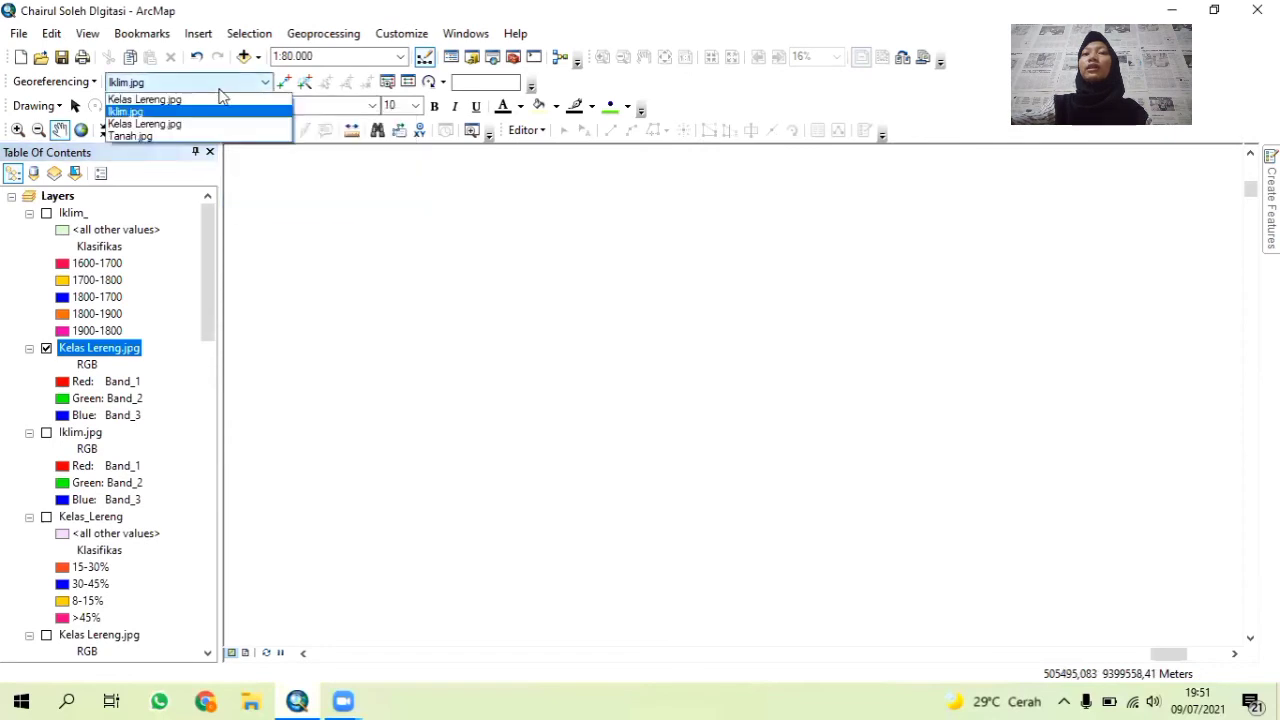
pyautogui.click(229, 100)
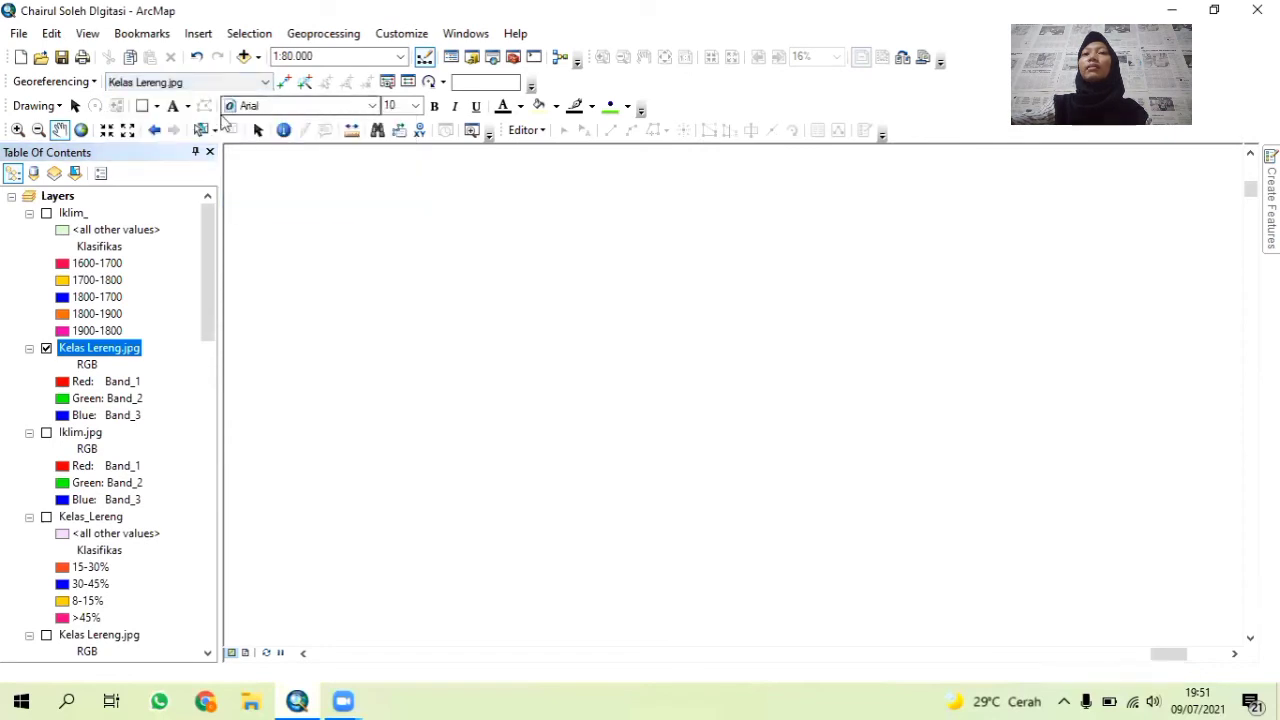
pyautogui.moveTo(112, 200); pyautogui.dragTo(114, 206)
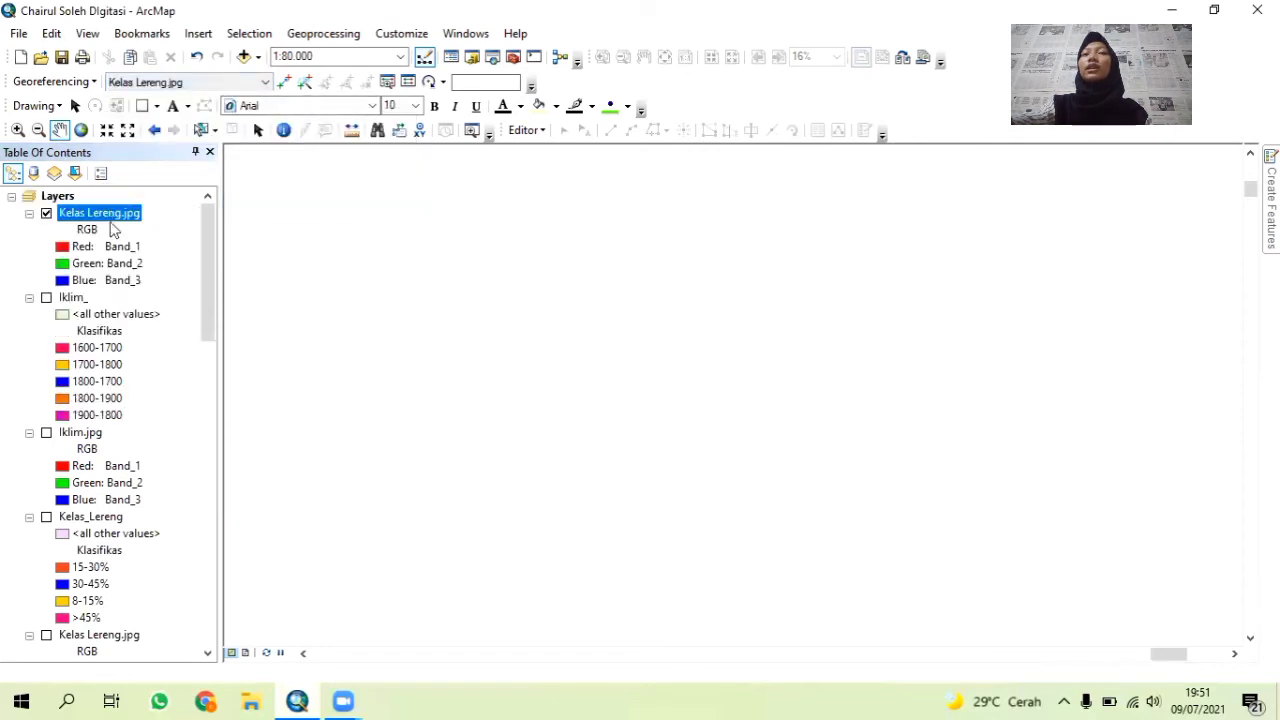
pyautogui.rightClick(112, 222)
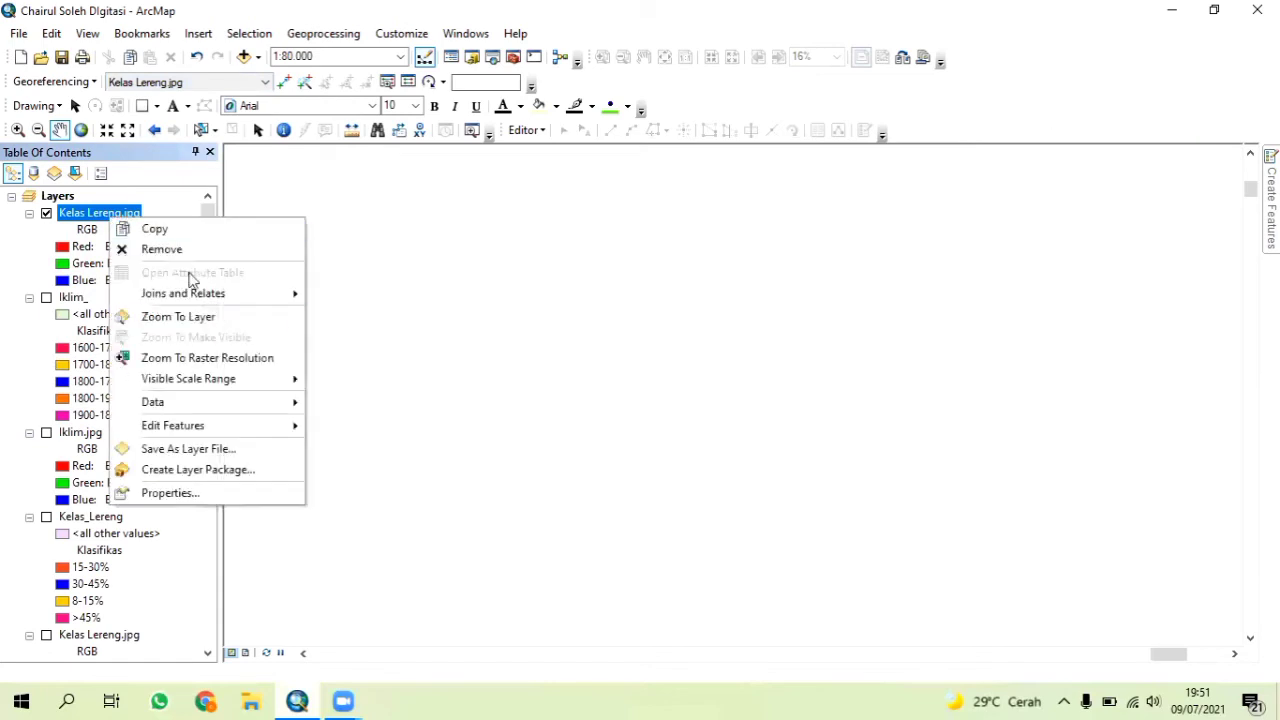
pyautogui.click(203, 315)
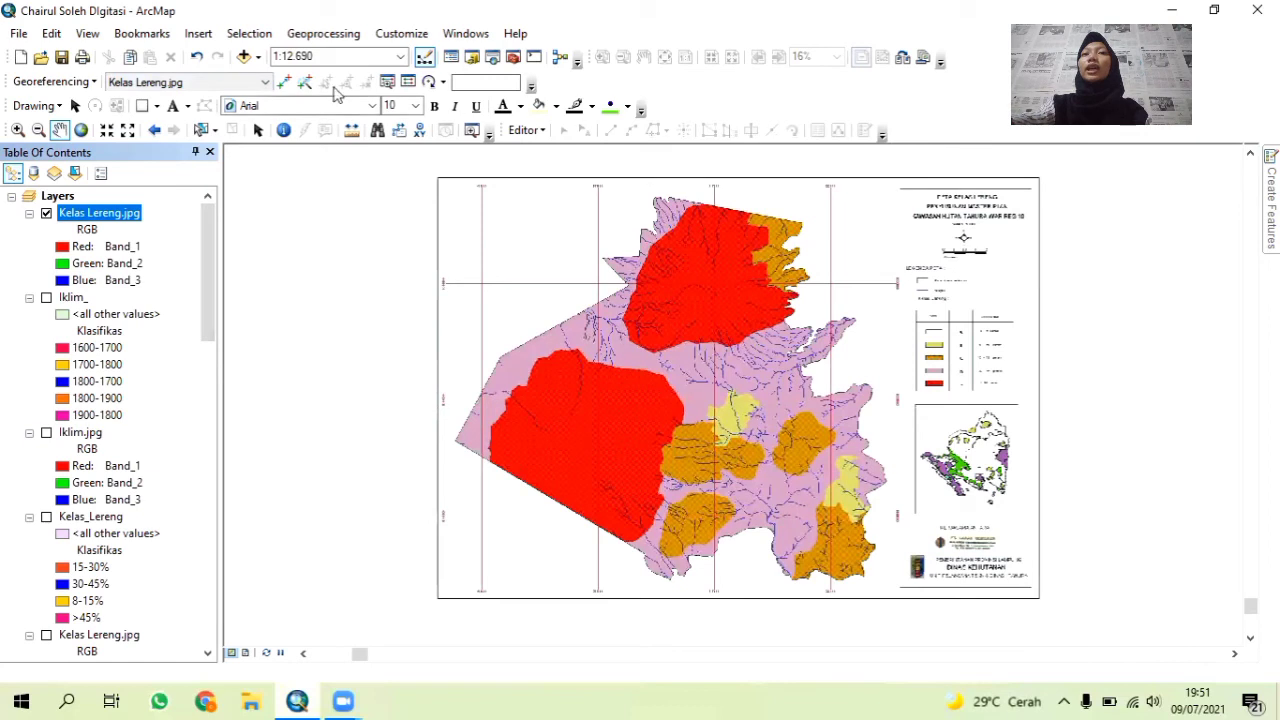
# Georeference Kelas Lereng.jpg by loading its control points from the GCP Digitasi text file, and zoom to the layer.
pyautogui.click(408, 81)
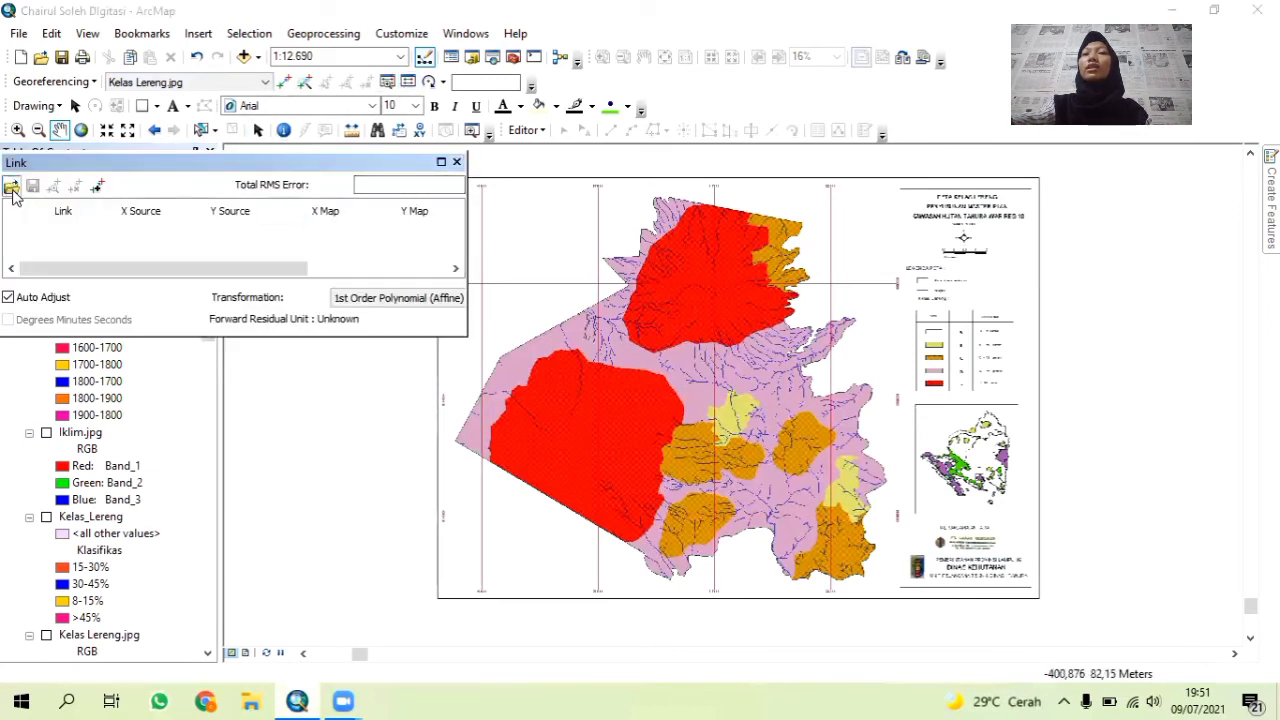
pyautogui.click(11, 188)
pyautogui.click(170, 145)
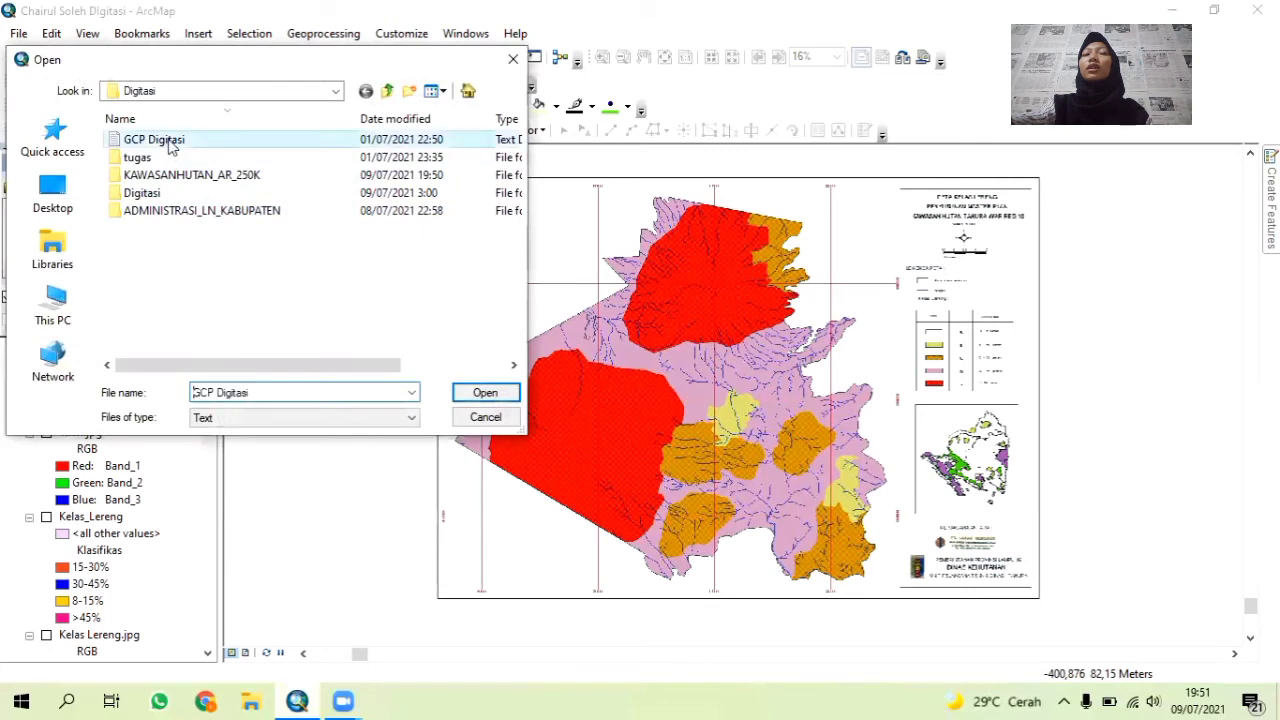
pyautogui.click(485, 392)
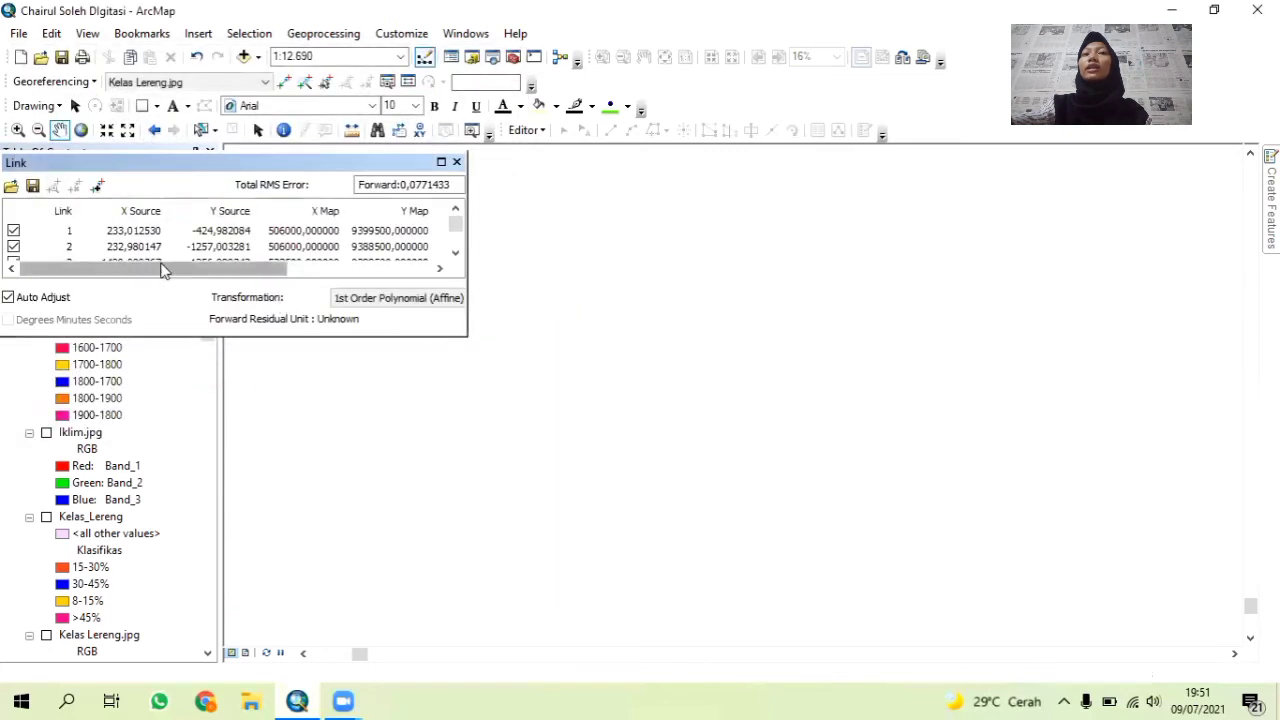
pyautogui.click(457, 162)
pyautogui.rightClick(128, 214)
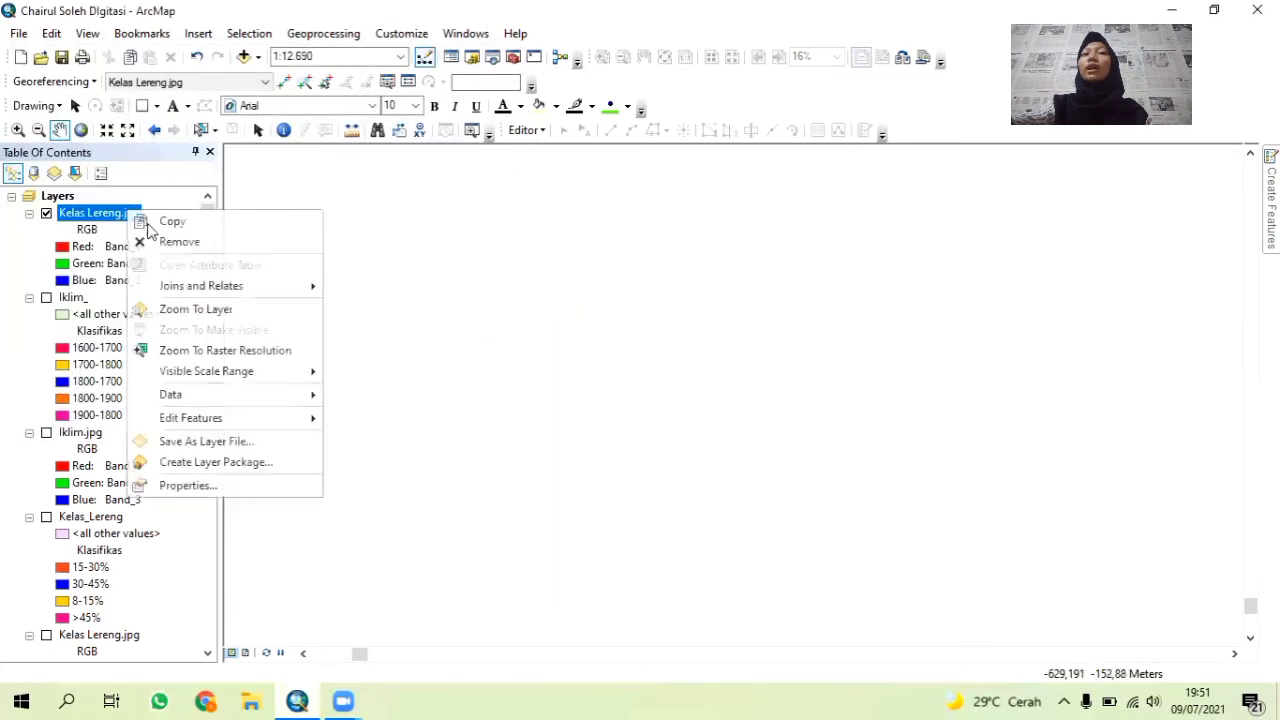
pyautogui.click(196, 309)
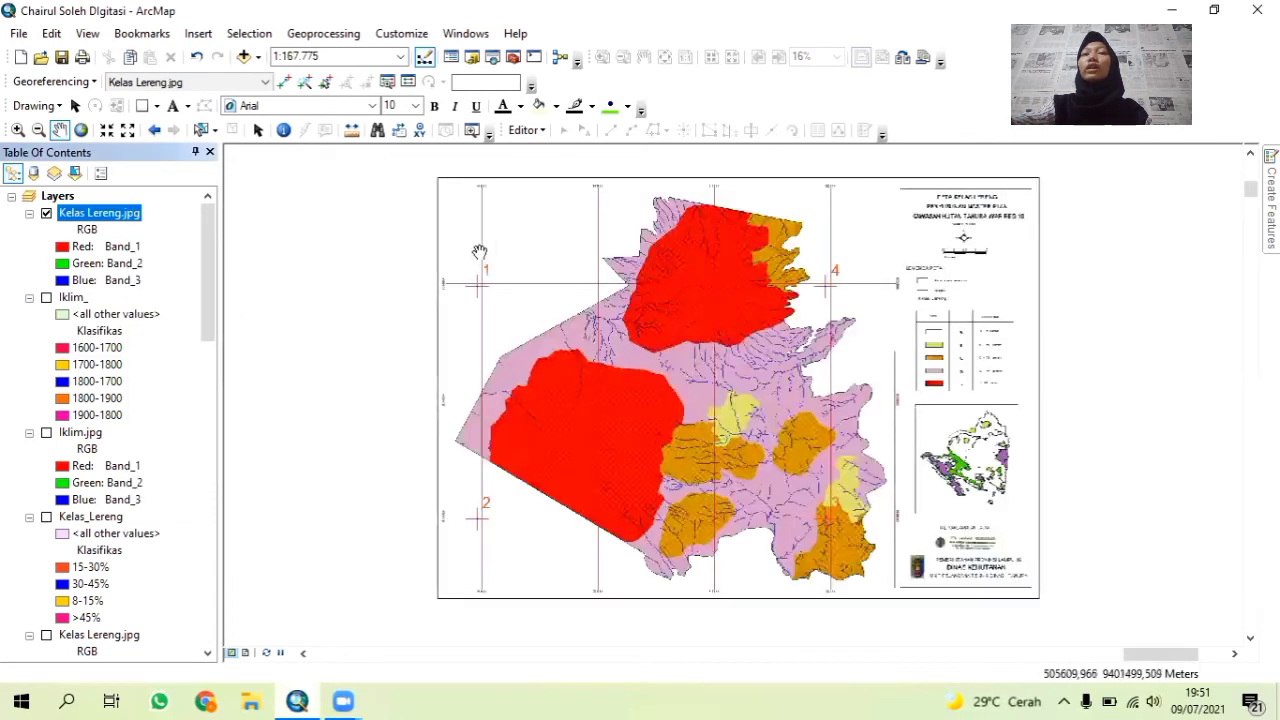
# Add the Kelas_Lereng.shp shapefile from the DIGITASI UAP folder to the map.
pyautogui.moveTo(977, 404); pyautogui.dragTo(775, 371)
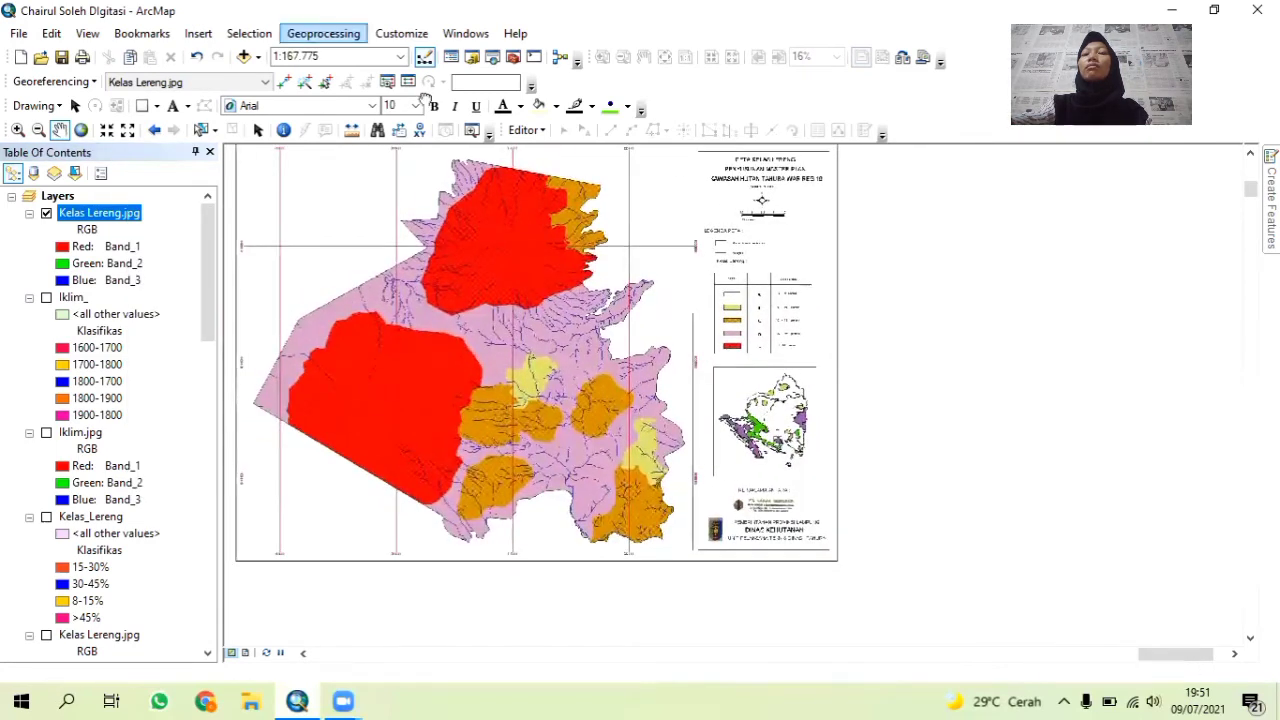
pyautogui.click(244, 57)
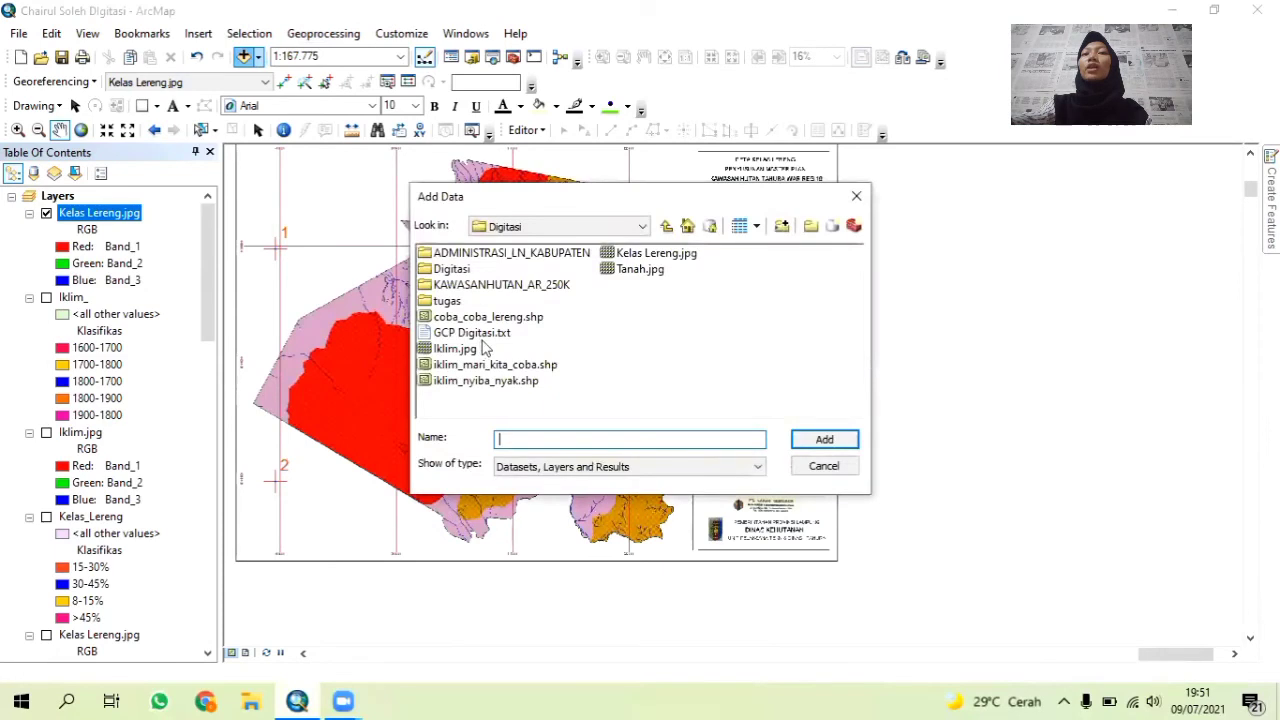
pyautogui.click(667, 227)
pyautogui.doubleClick(470, 318)
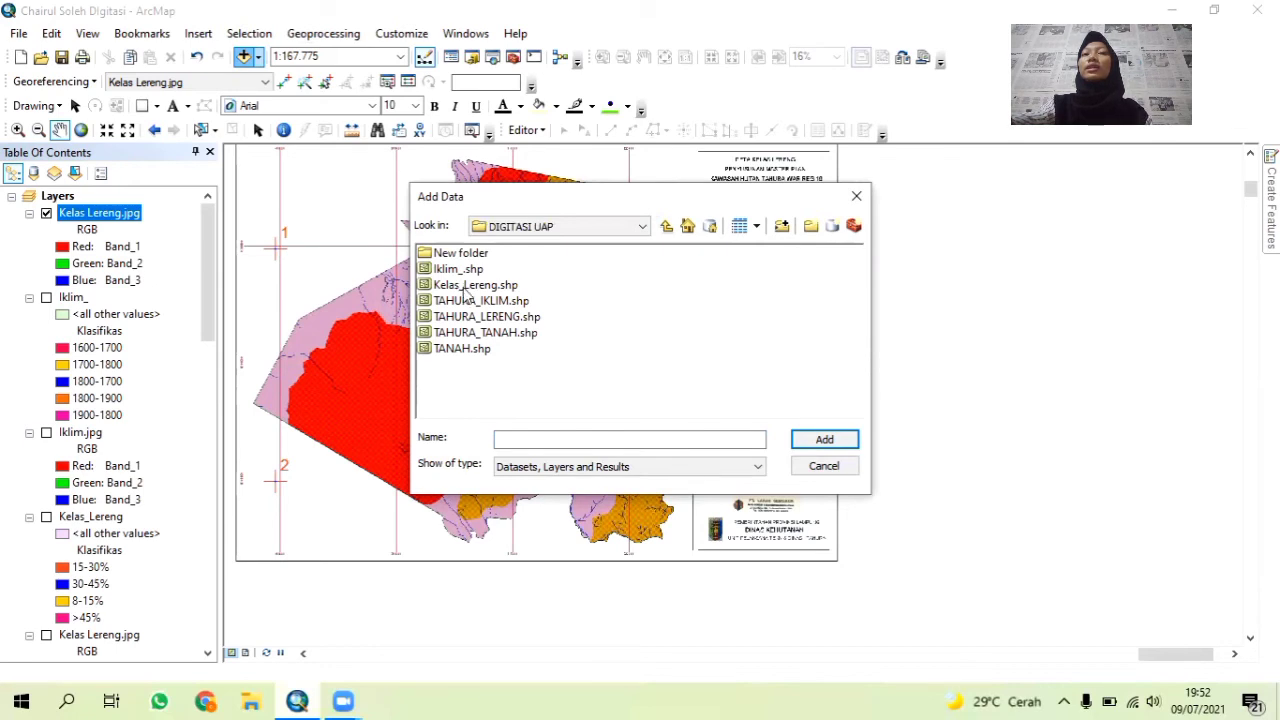
pyautogui.click(463, 287)
pyautogui.click(803, 438)
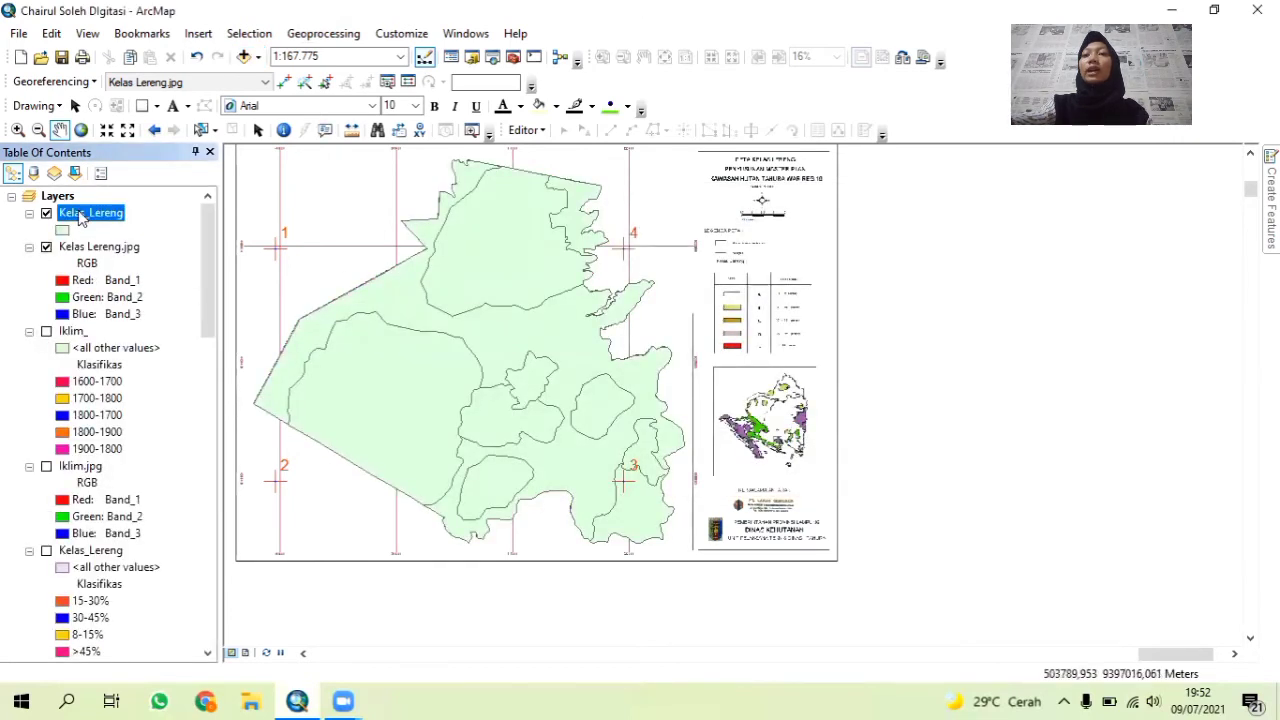
# Symbolize the top Kelas_Lereng polygon layer with the Hollow fill and a red outline of width 1.
pyautogui.rightClick(82, 218)
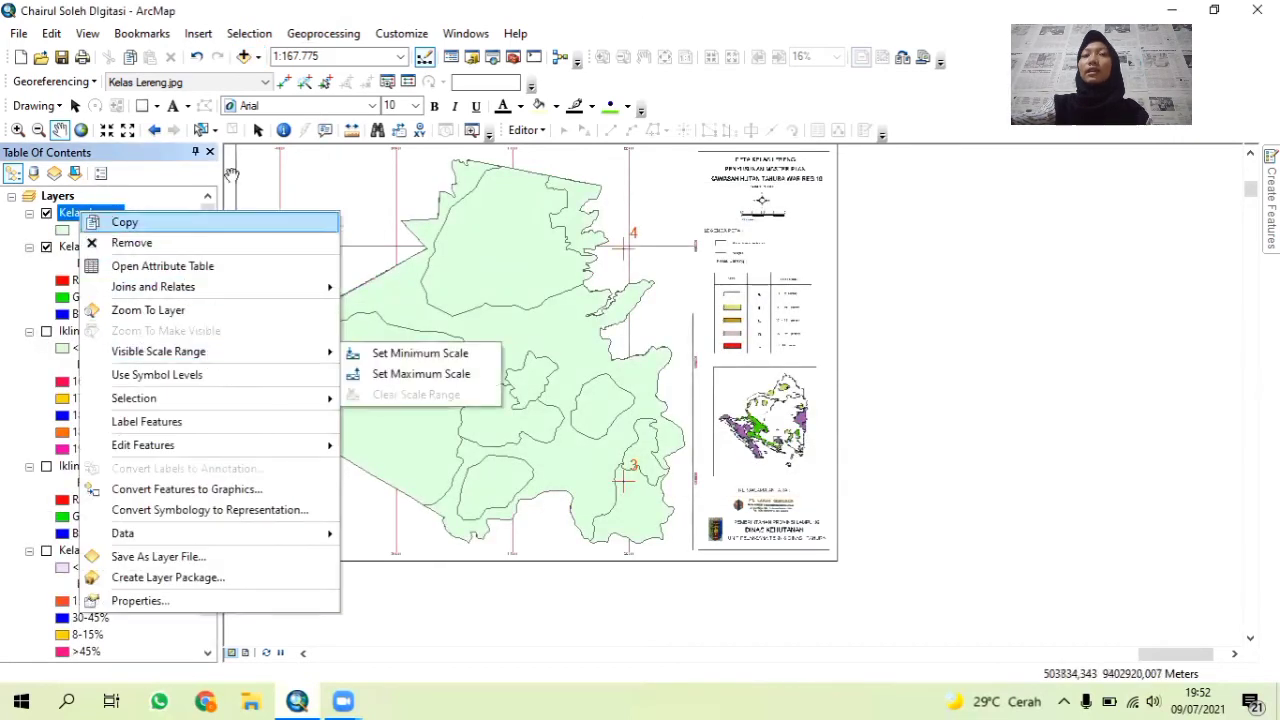
pyautogui.click(231, 175)
pyautogui.moveTo(787, 443); pyautogui.dragTo(436, 298)
pyautogui.moveTo(574, 398); pyautogui.dragTo(489, 364)
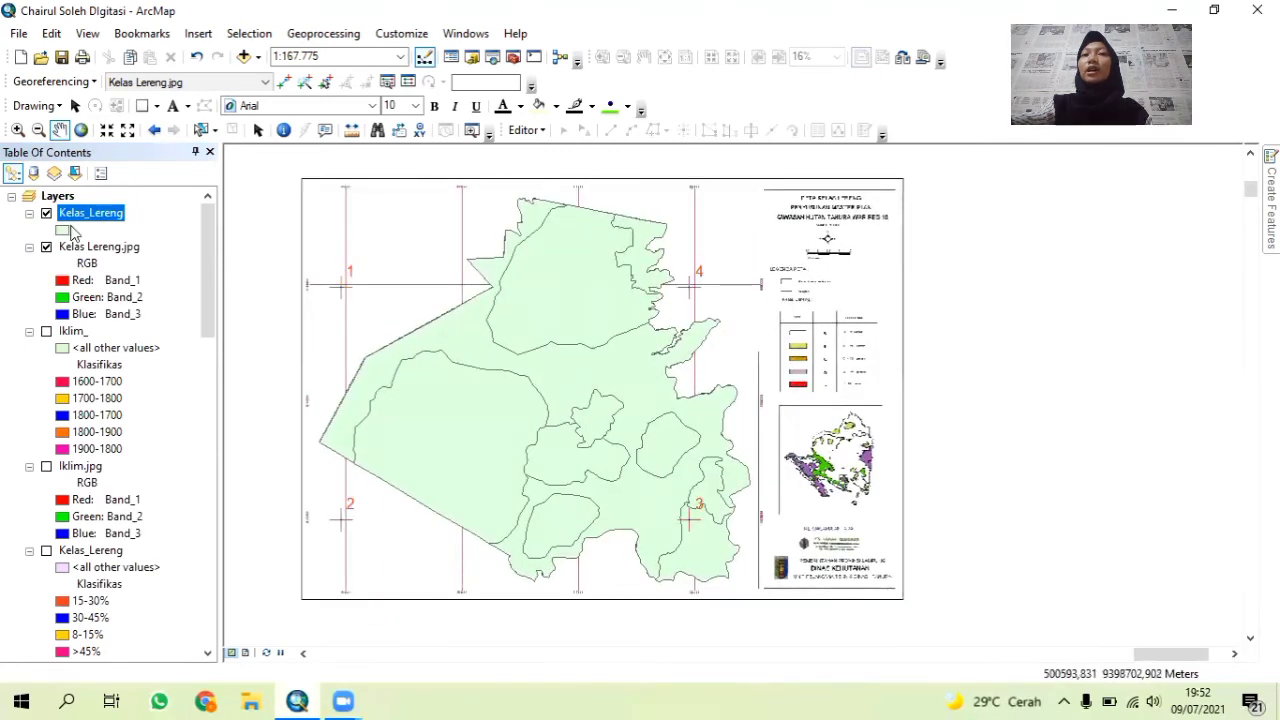
pyautogui.click(63, 230)
pyautogui.click(458, 322)
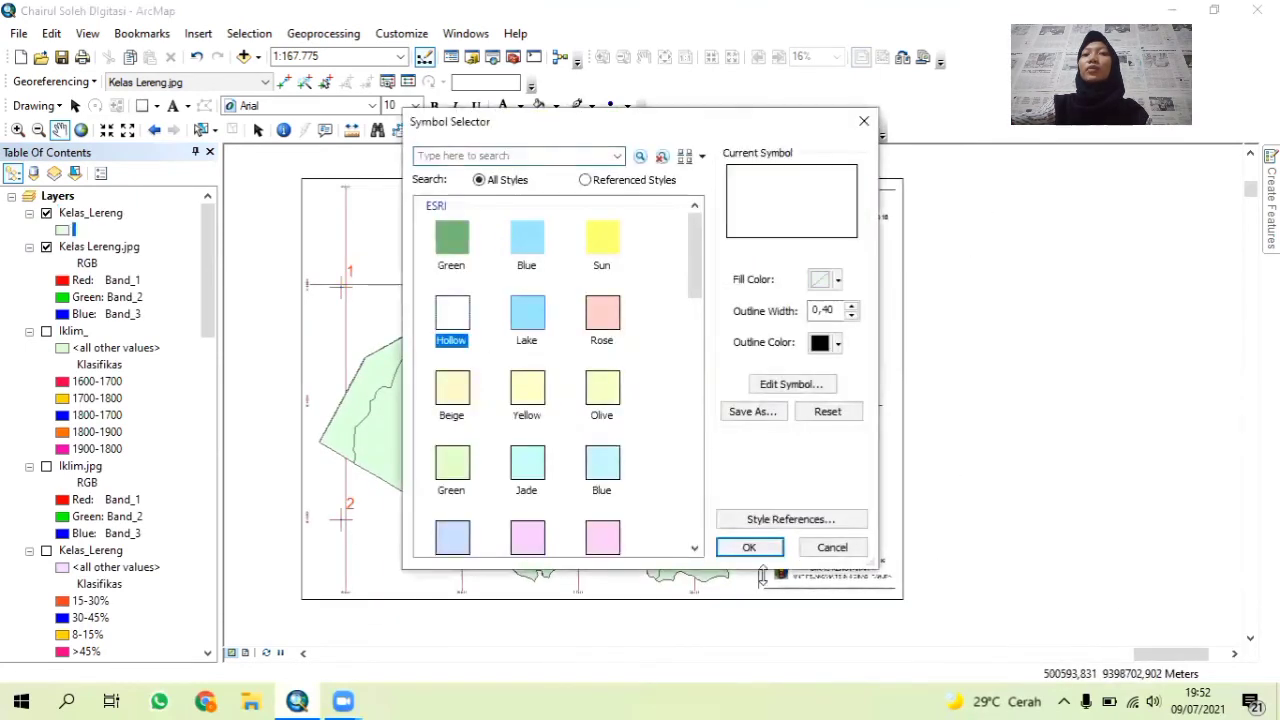
pyautogui.click(852, 307)
pyautogui.click(823, 344)
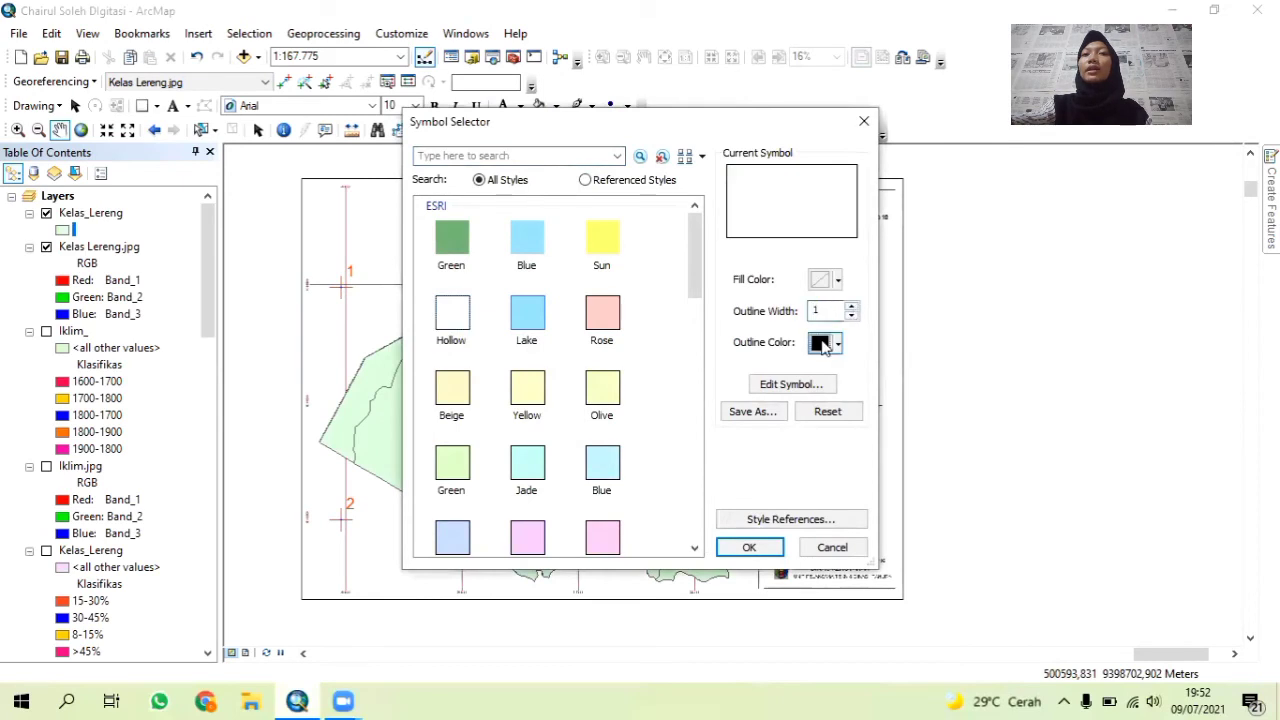
pyautogui.click(834, 427)
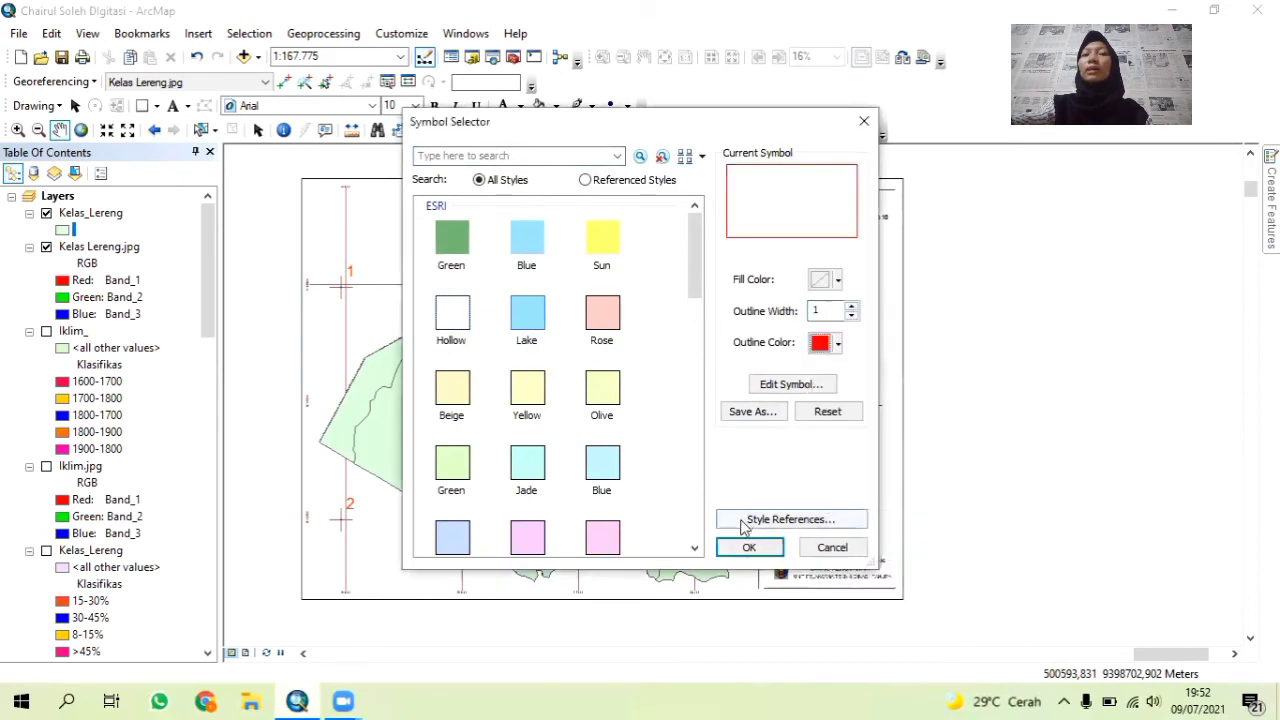
pyautogui.click(749, 547)
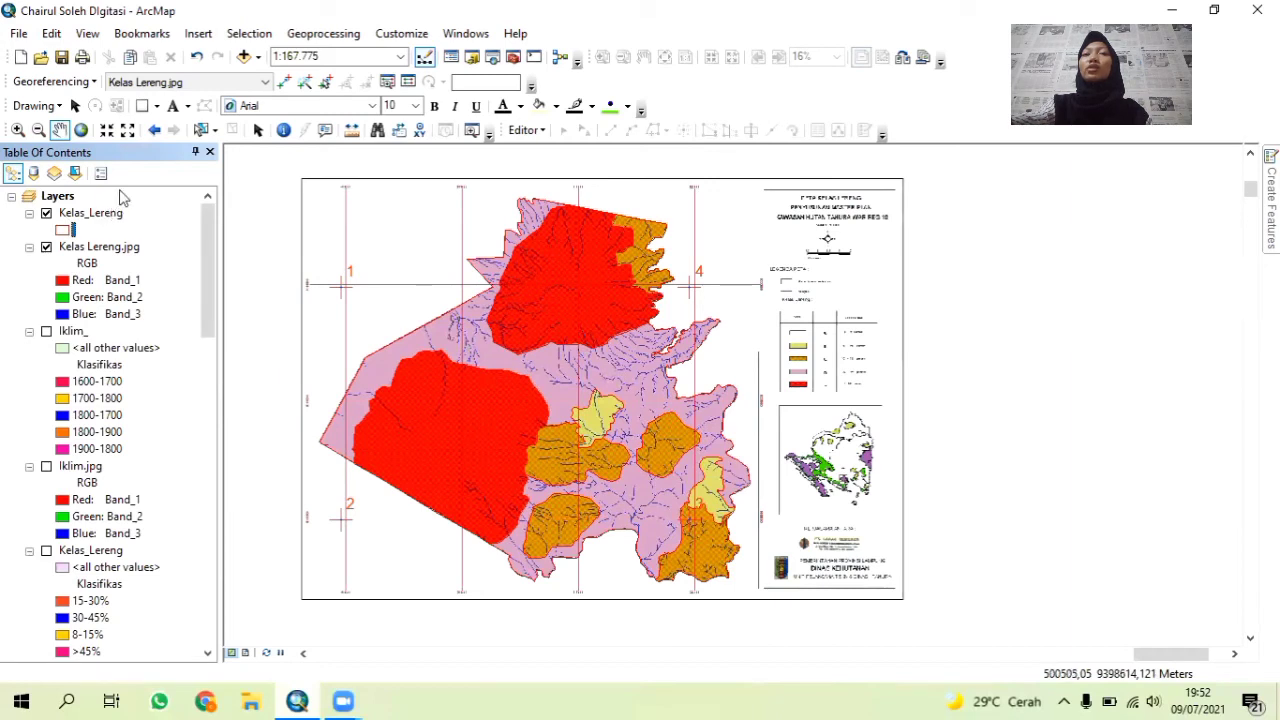
# Open the top Kelas_Lereng layer's attribute table and review its Klasifikas, Luas, Keterangan and Skor fields.
pyautogui.click(92, 213)
pyautogui.rightClick(87, 211)
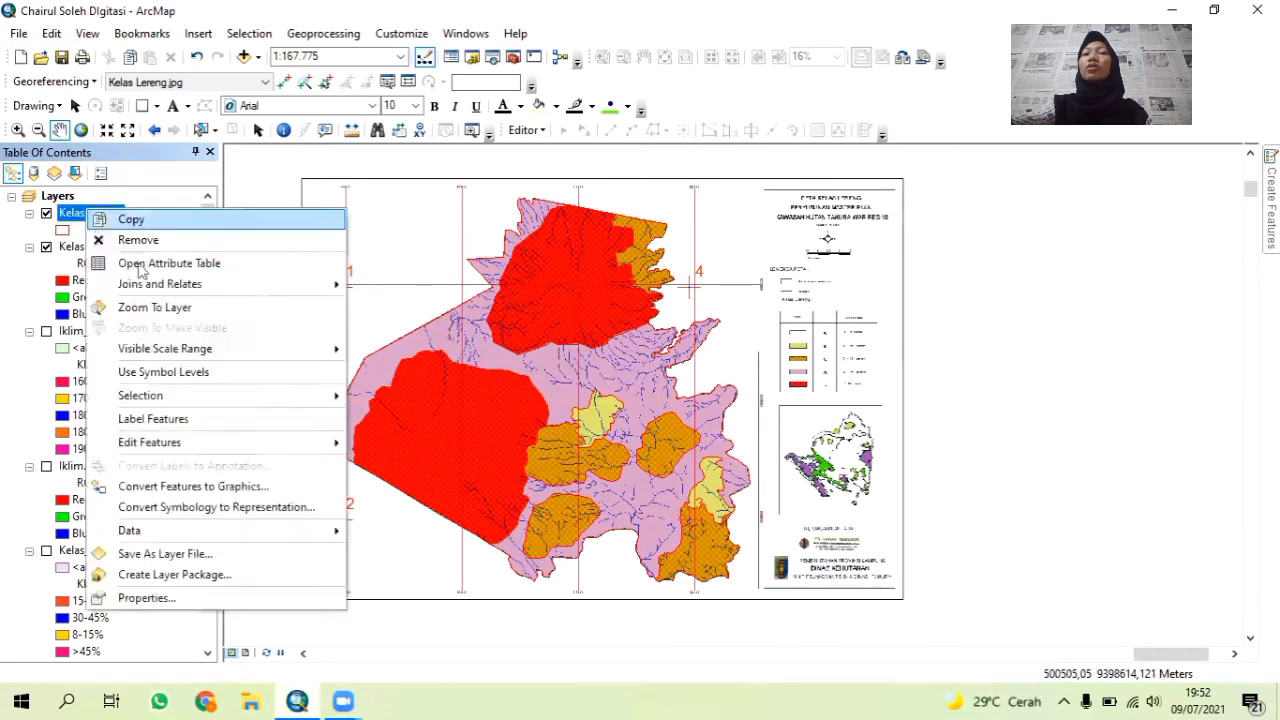
pyautogui.click(201, 264)
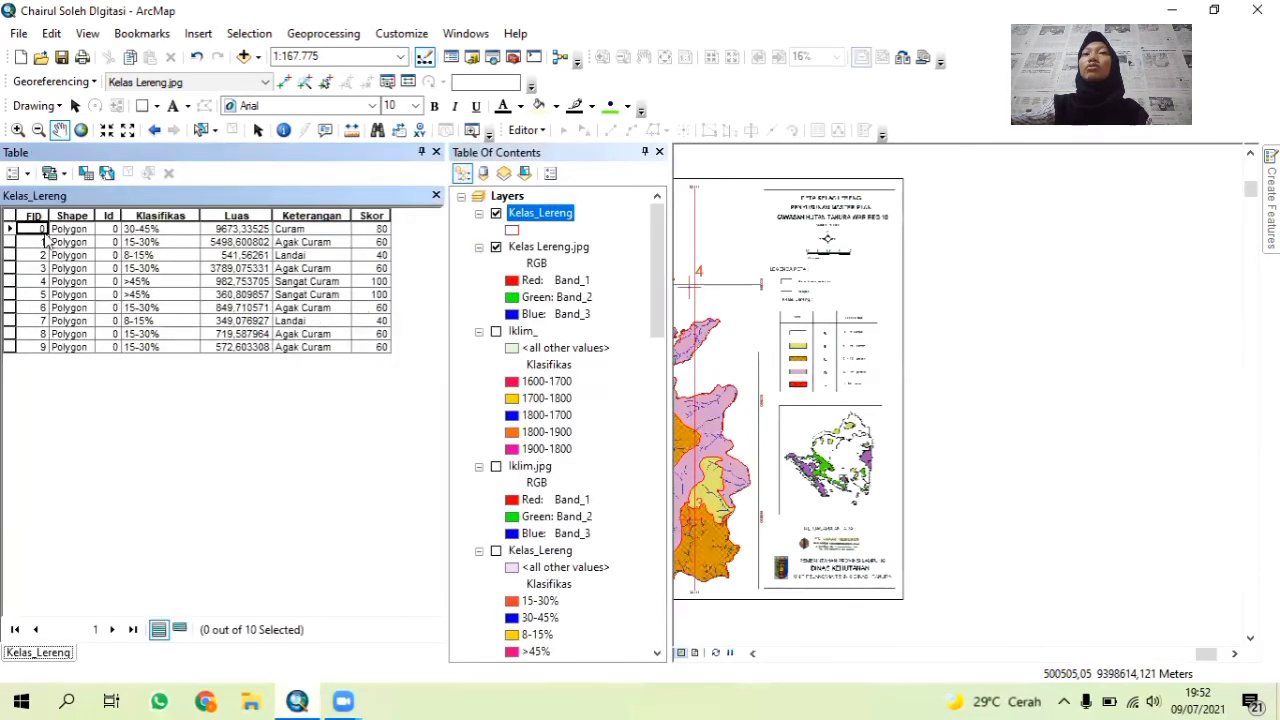
pyautogui.click(180, 218)
pyautogui.click(222, 218)
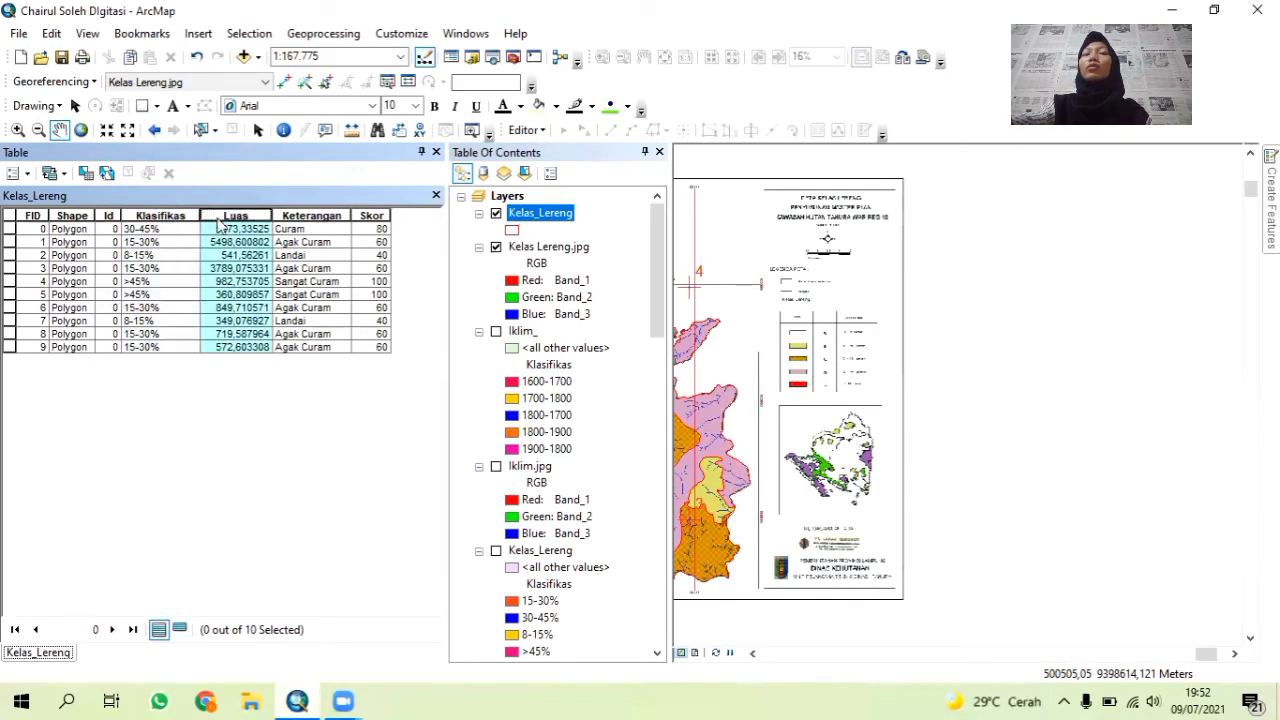
pyautogui.click(370, 230)
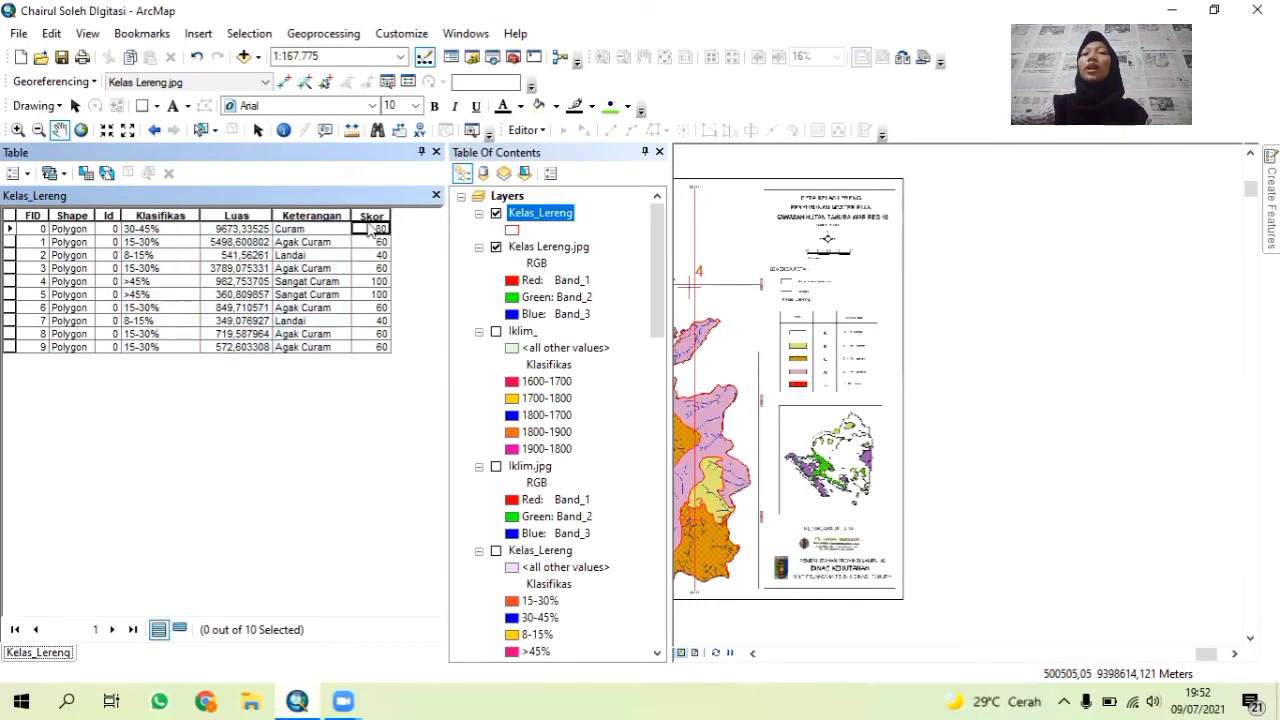
pyautogui.click(360, 215)
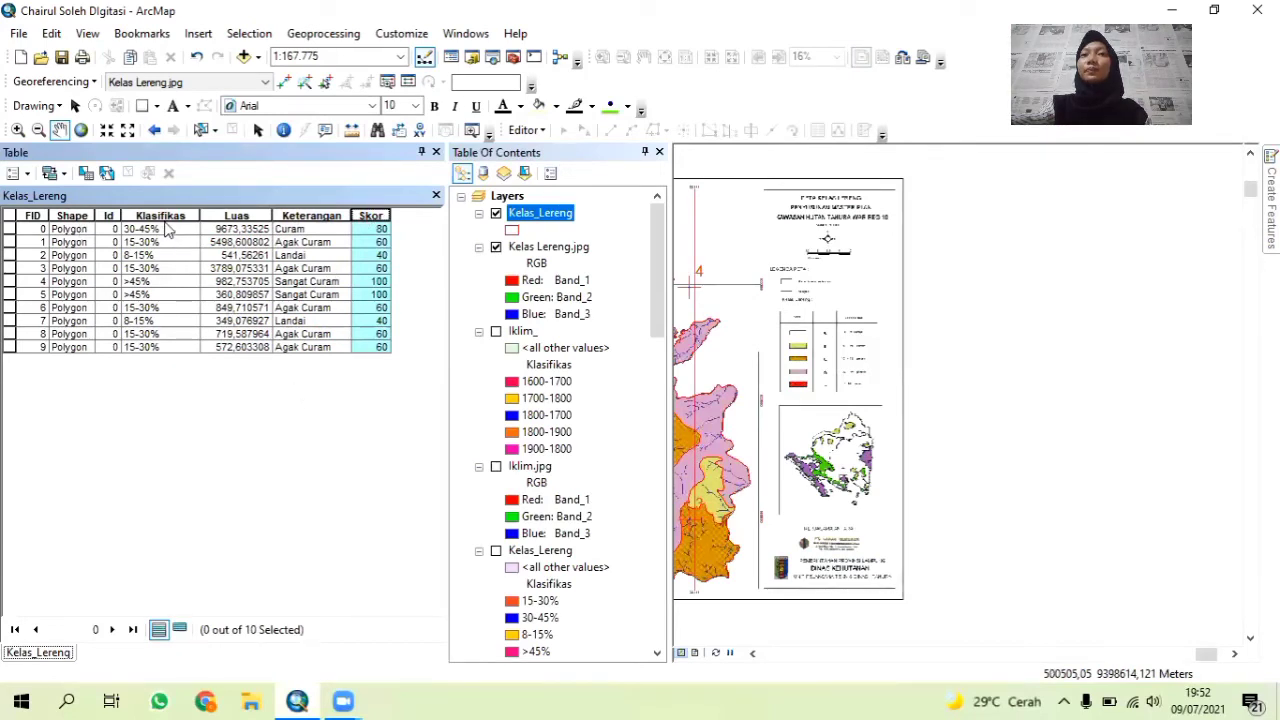
pyautogui.click(164, 228)
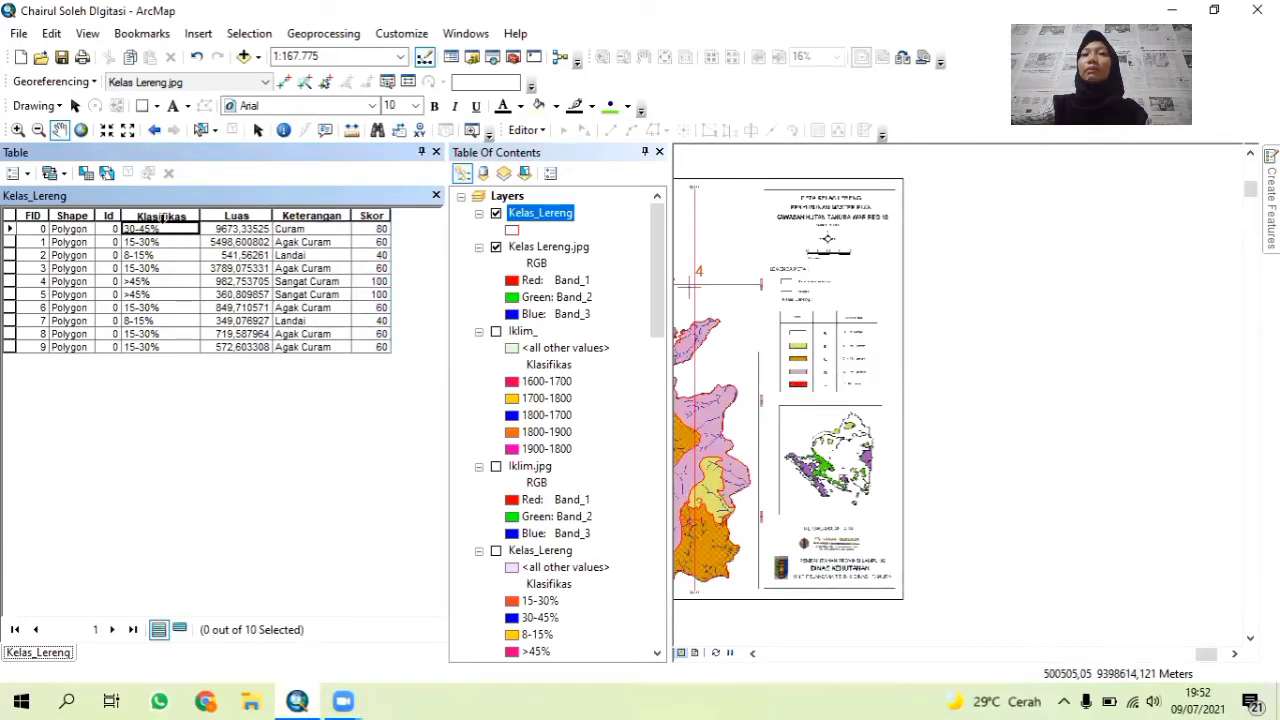
pyautogui.click(180, 217)
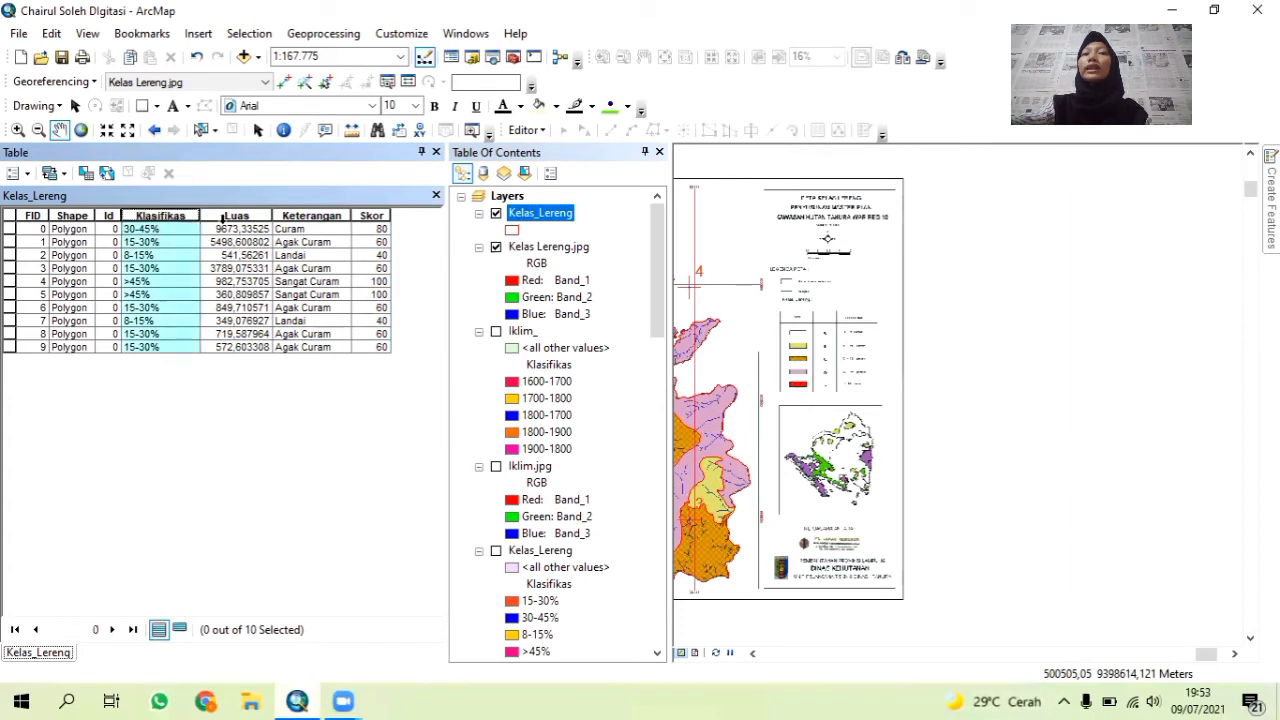
pyautogui.click(233, 217)
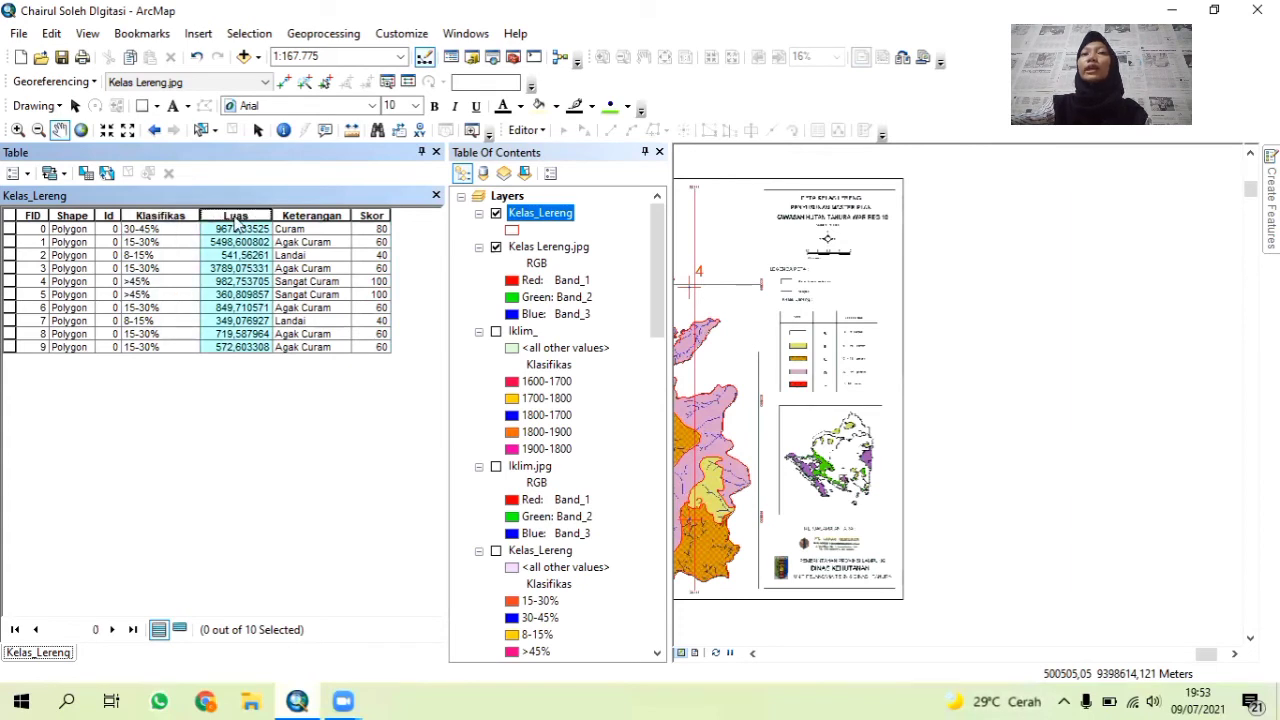
pyautogui.click(305, 217)
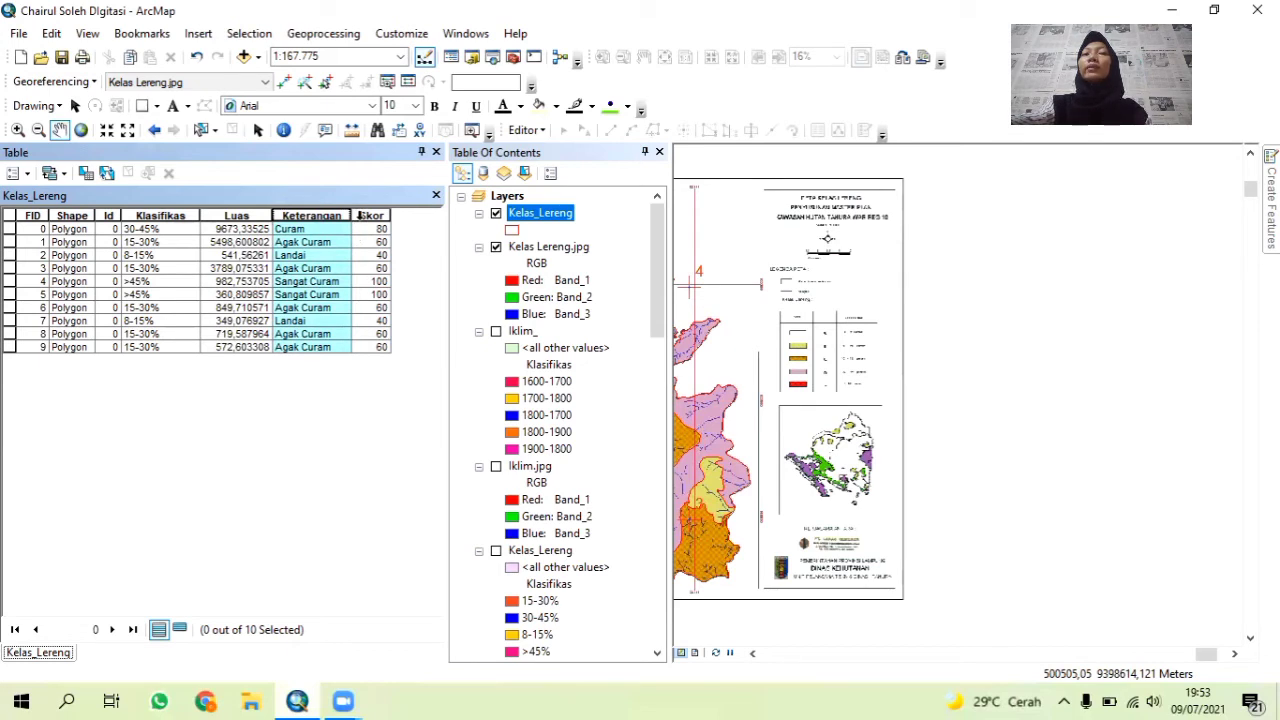
pyautogui.click(368, 217)
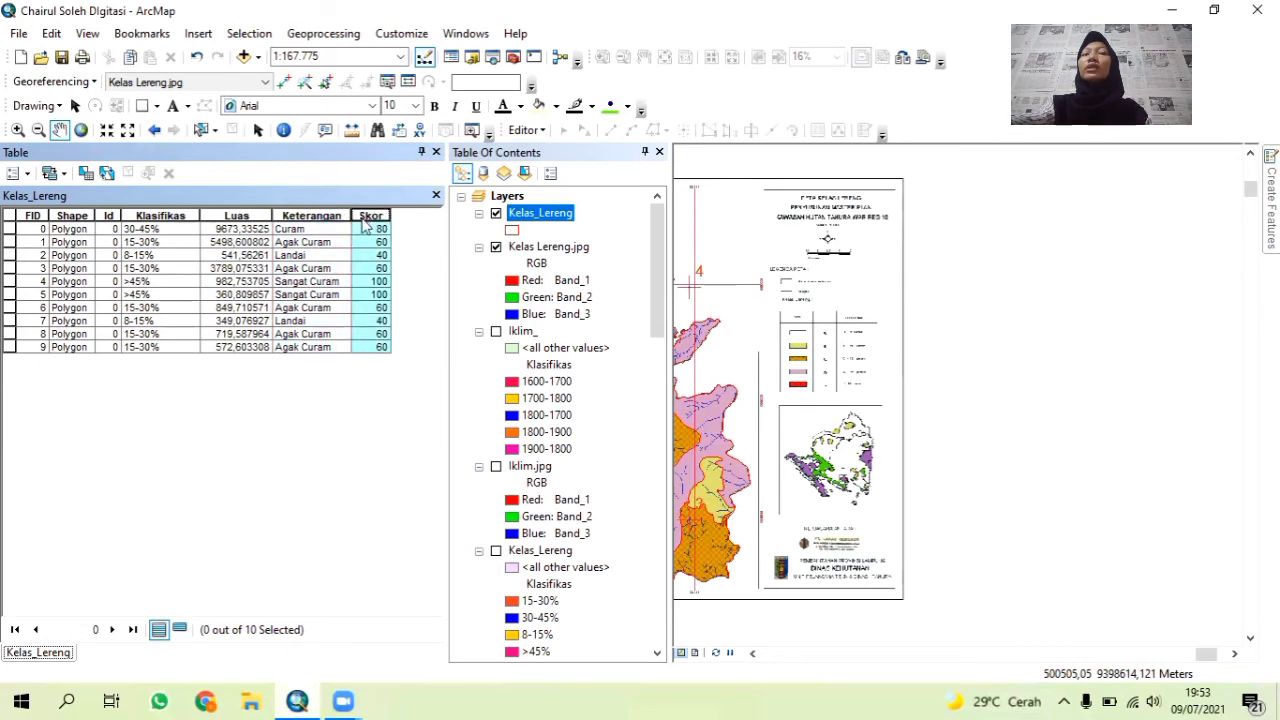
pyautogui.click(436, 197)
# Symbolize the top Kelas_Lereng layer by unique values of the Klasifikas field, adding all values.
pyautogui.rightClick(112, 218)
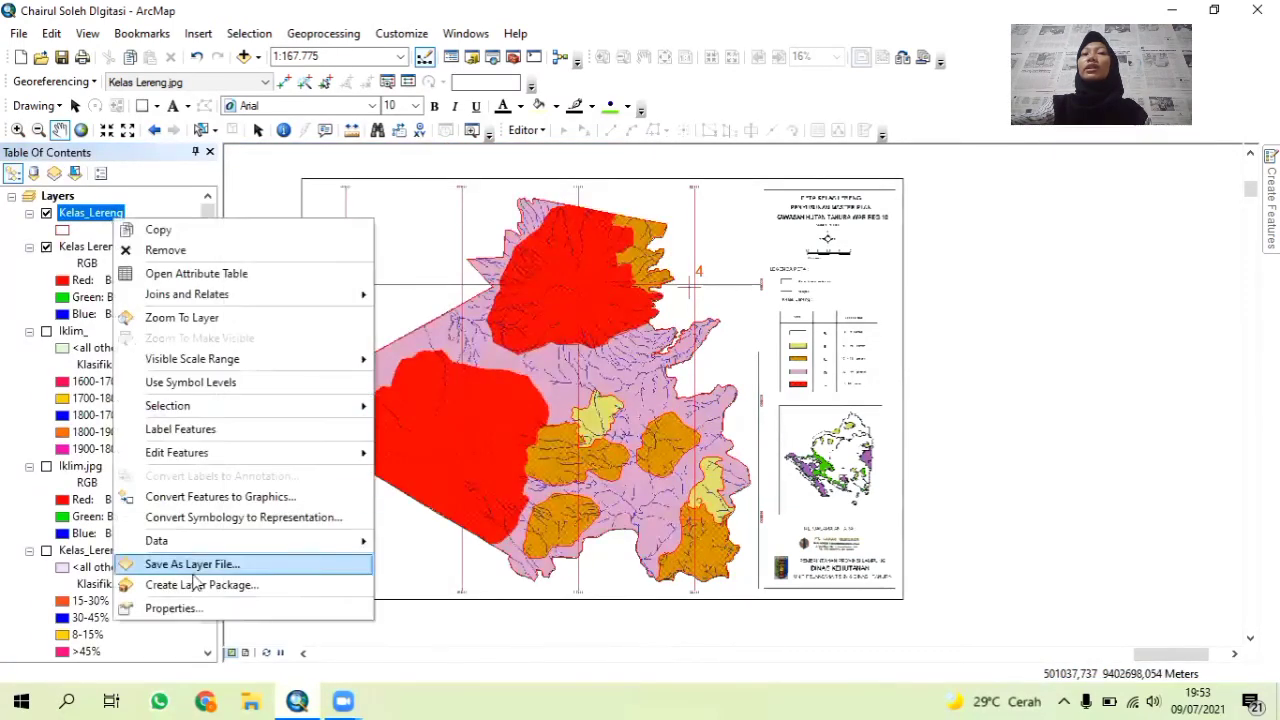
pyautogui.click(203, 607)
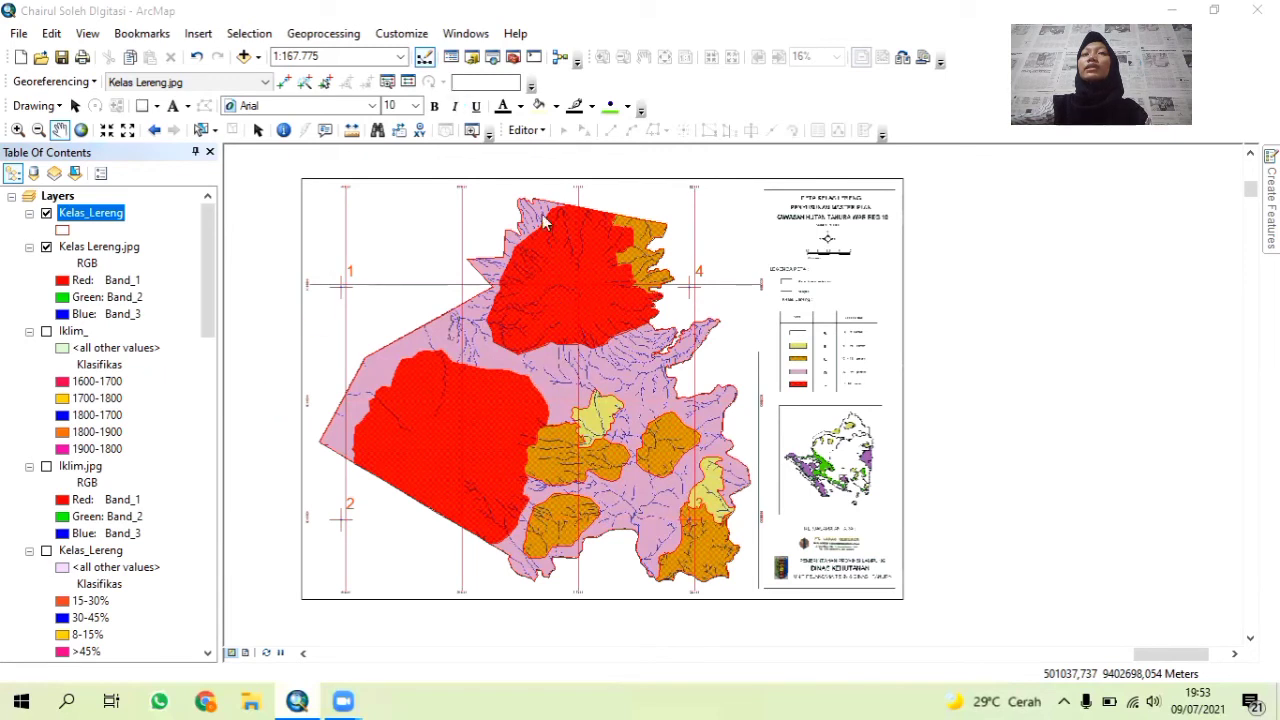
pyautogui.click(397, 211)
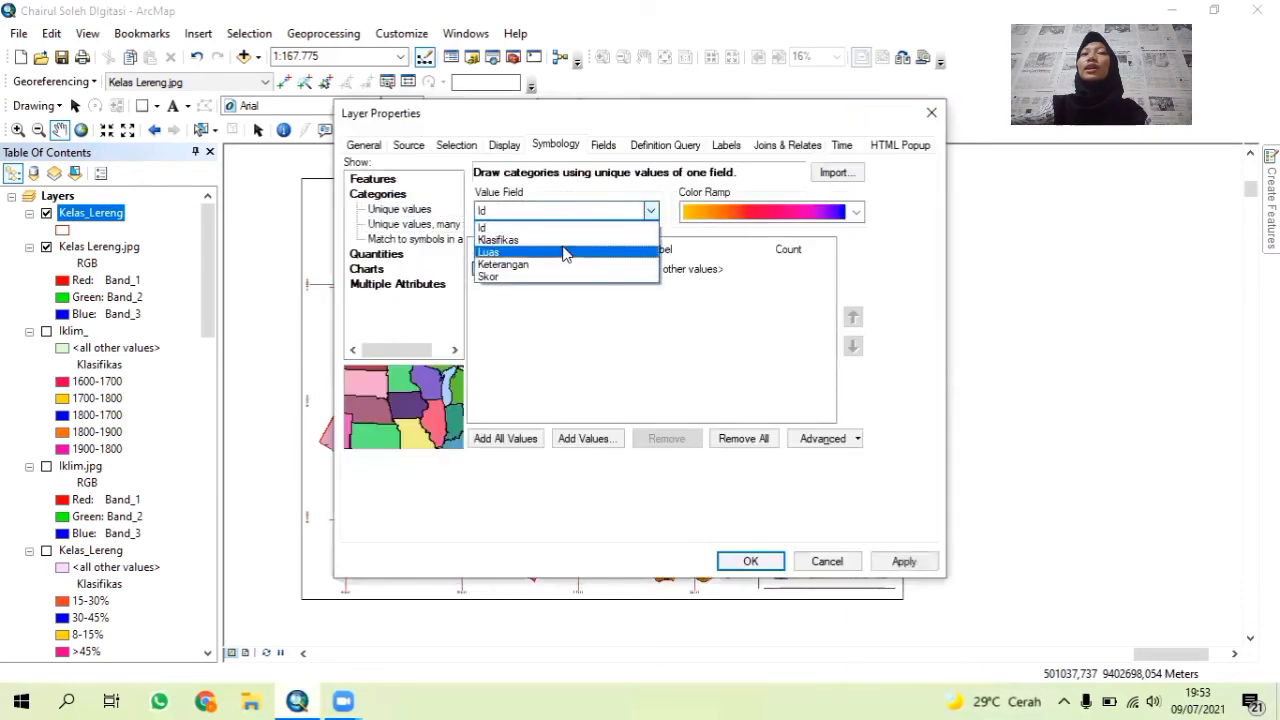
pyautogui.click(520, 240)
pyautogui.click(505, 439)
pyautogui.click(750, 561)
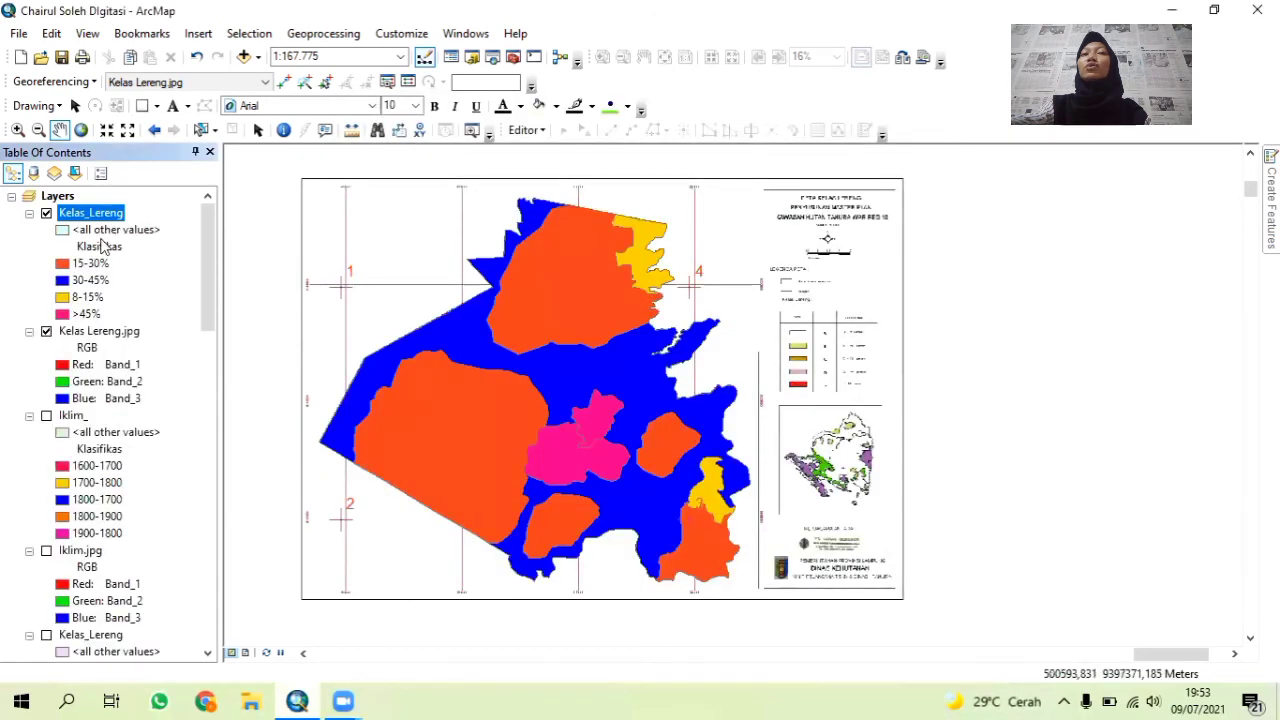
# Label the top Kelas_Lereng layer's features by the Klasifikas field at text size 10 and turn the labels on.
pyautogui.rightClick(79, 217)
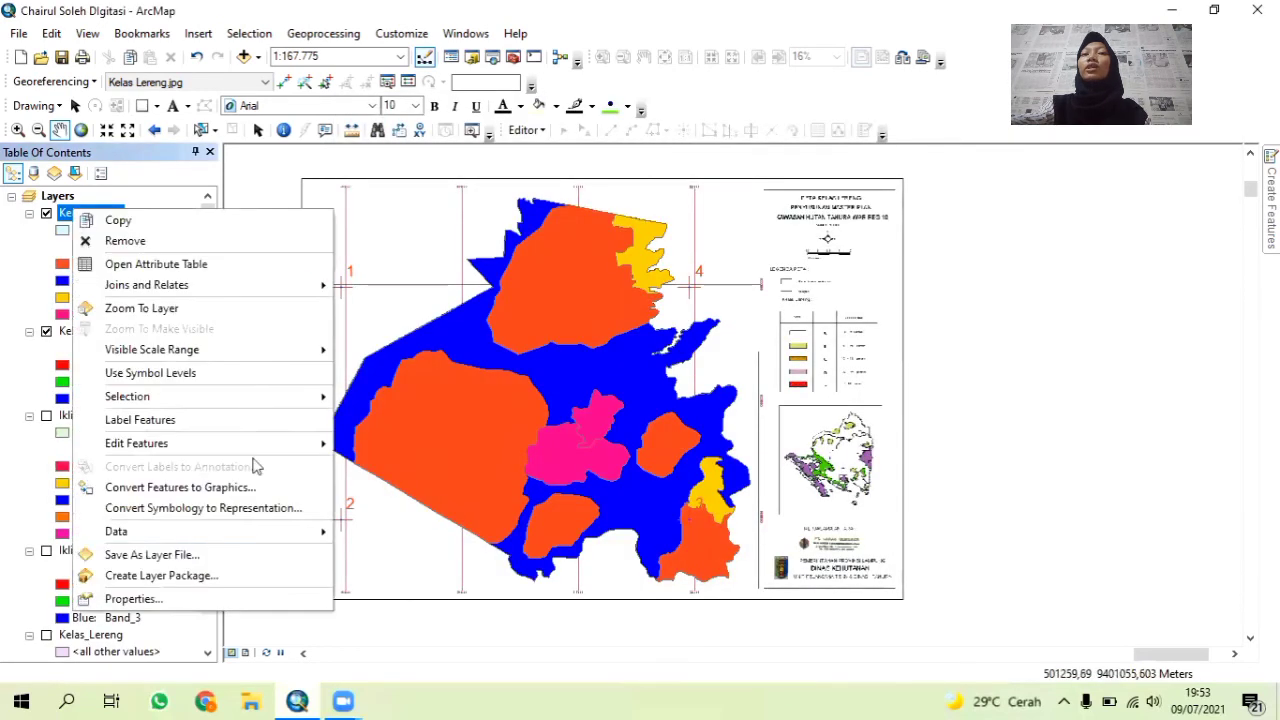
pyautogui.click(252, 603)
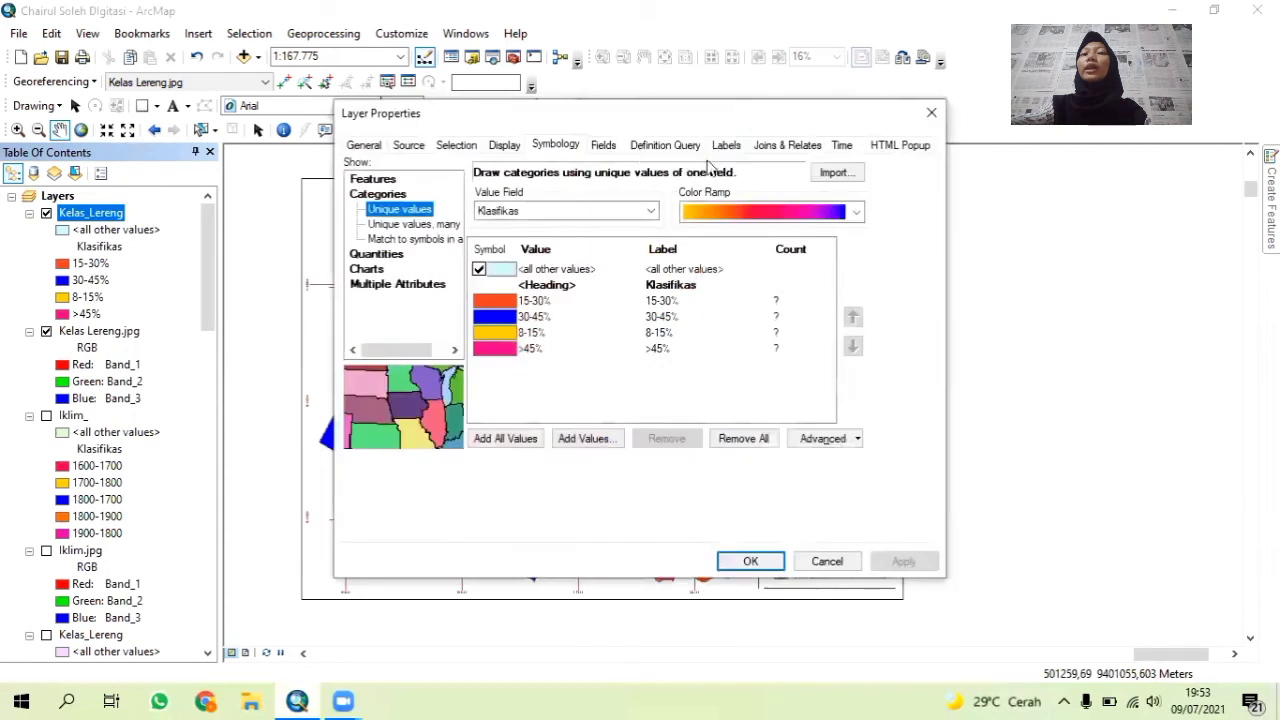
pyautogui.click(728, 147)
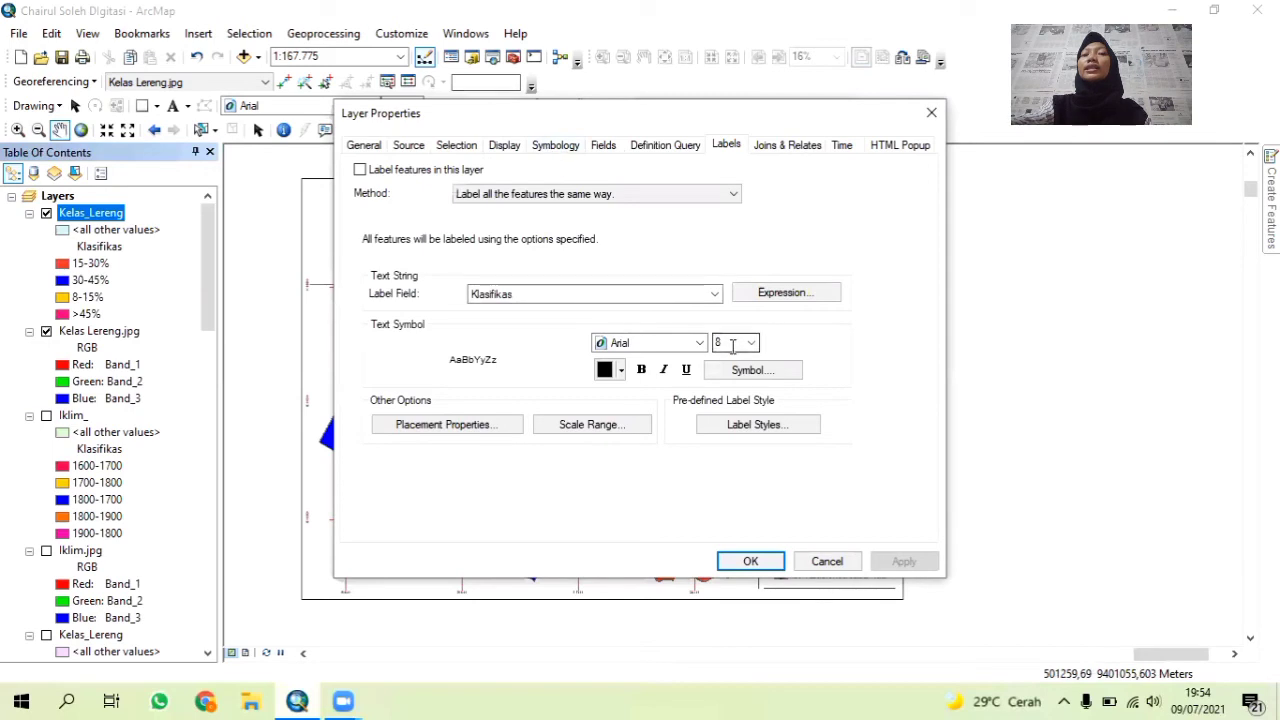
pyautogui.click(640, 293)
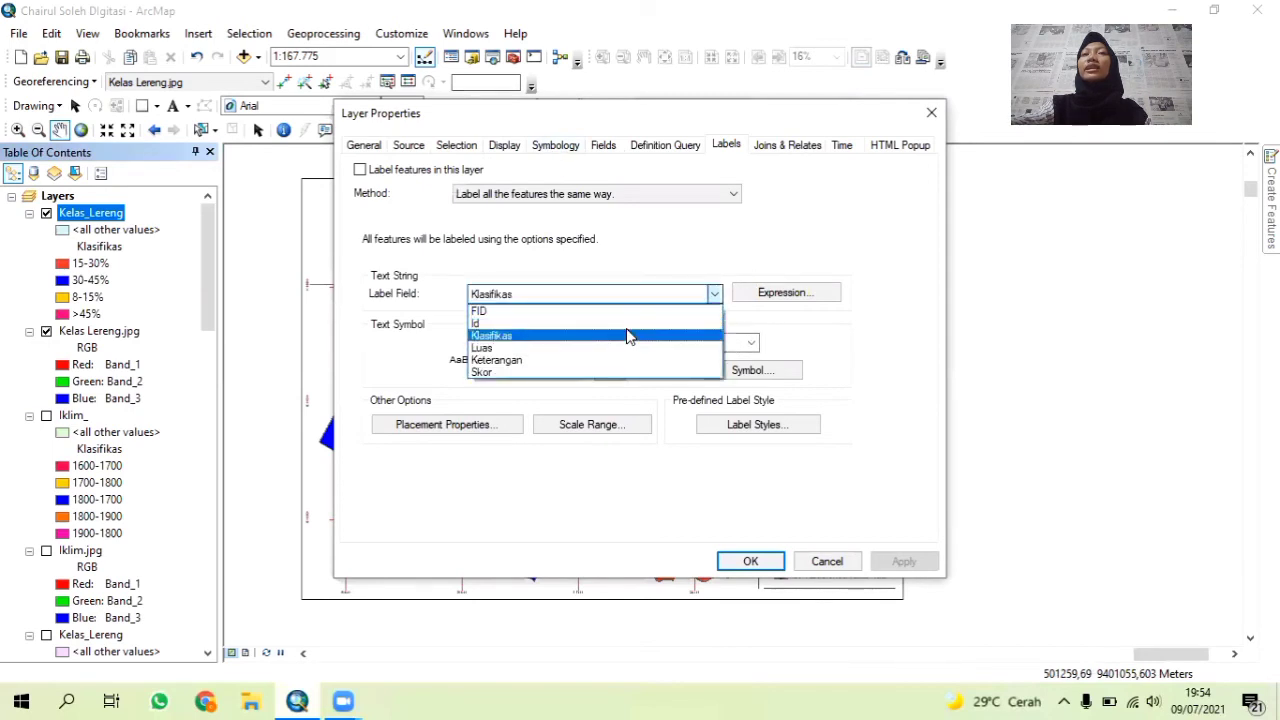
pyautogui.click(652, 325)
pyautogui.click(751, 343)
pyautogui.click(724, 386)
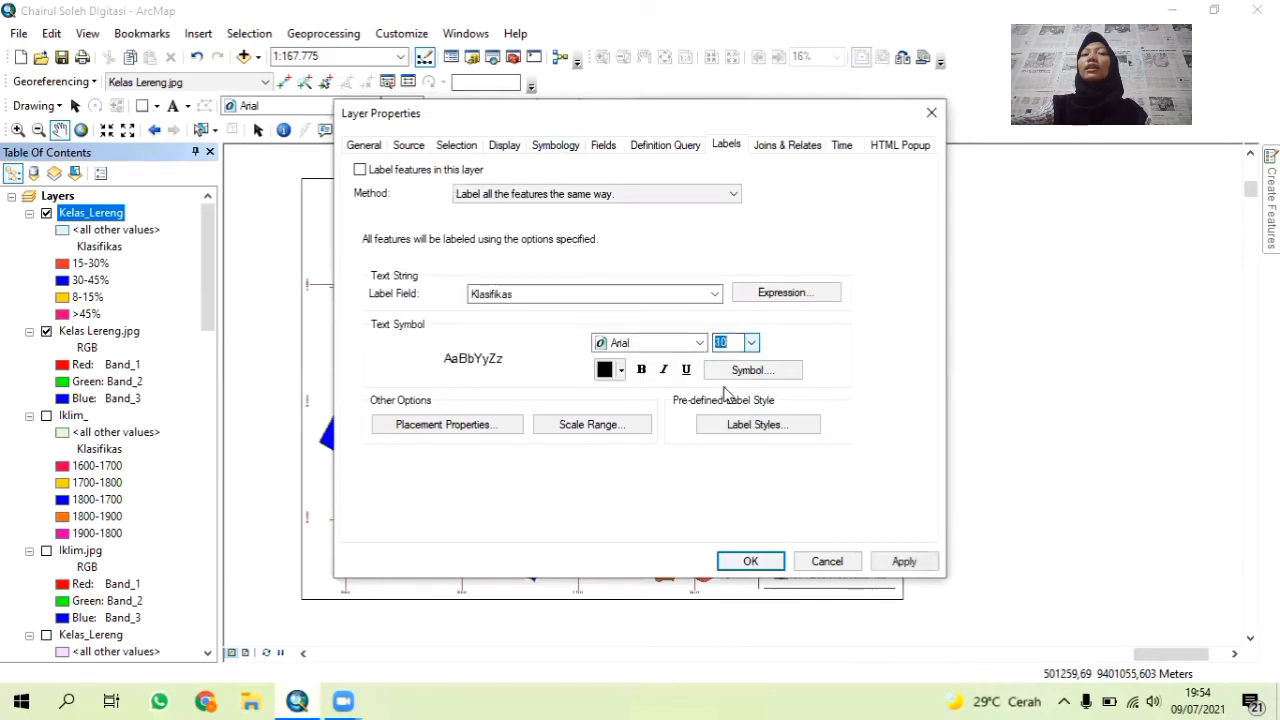
pyautogui.click(751, 561)
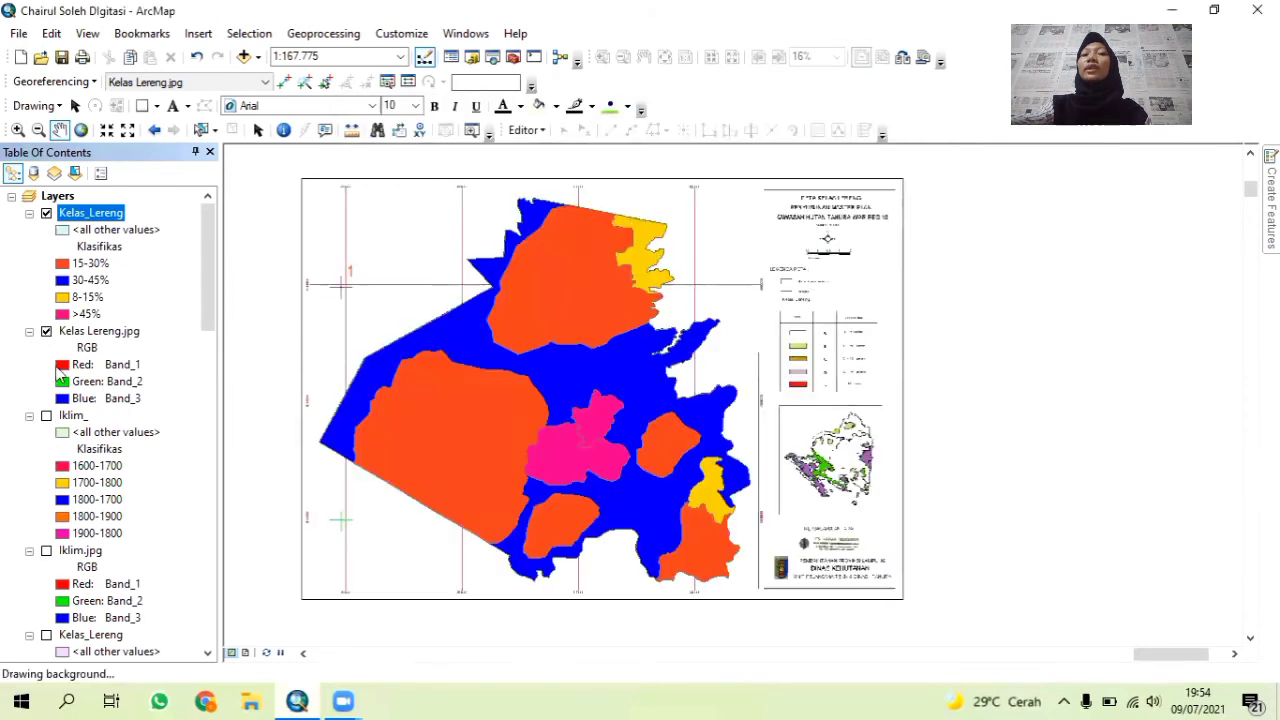
pyautogui.rightClick(87, 225)
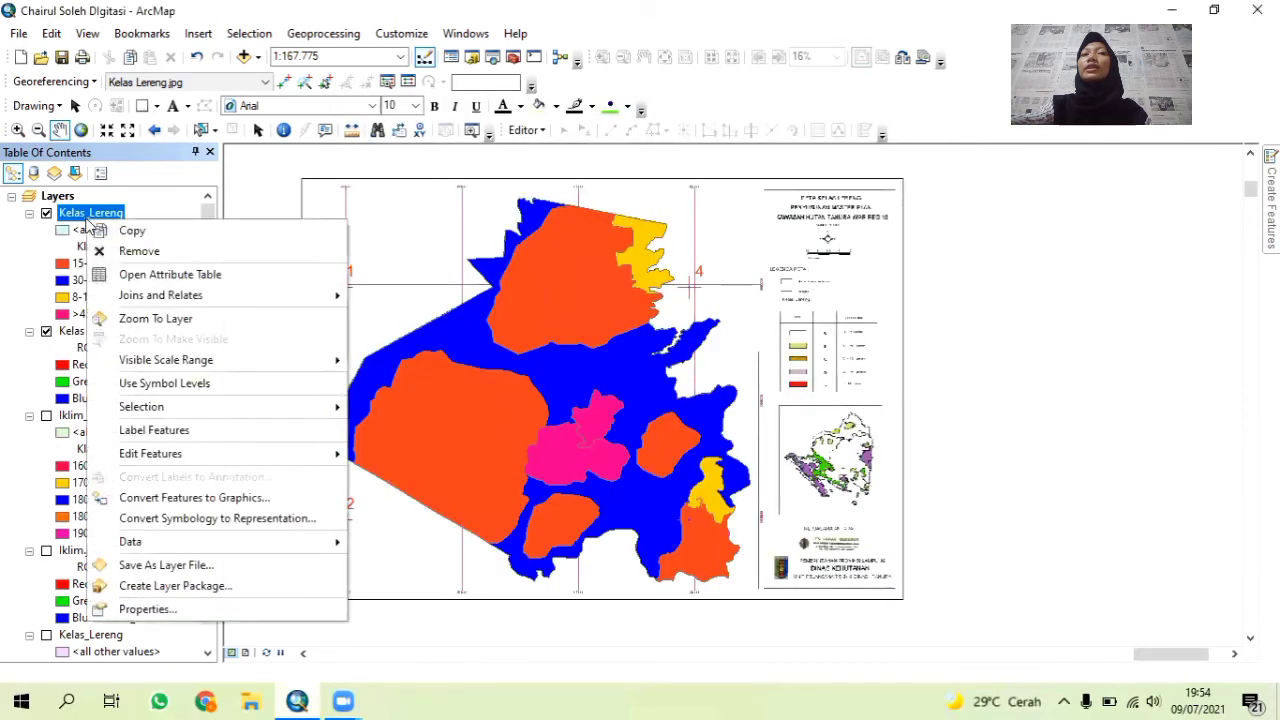
pyautogui.click(168, 430)
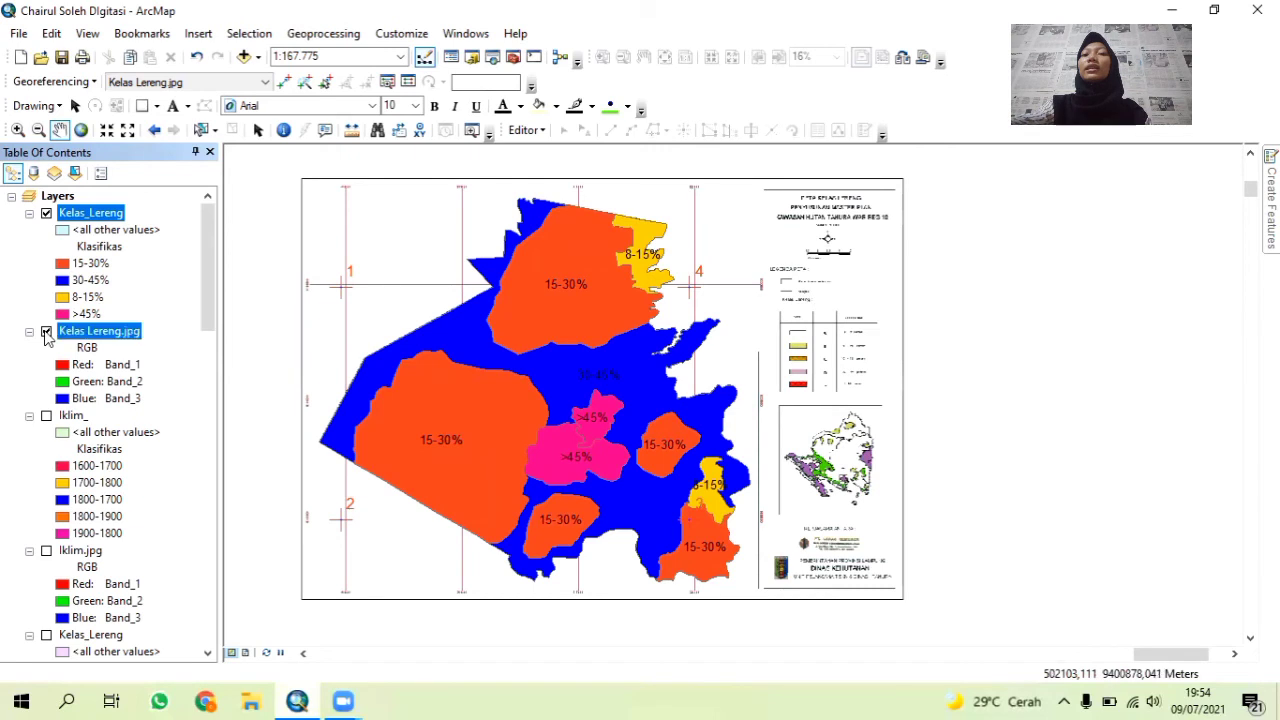
# Hide the top Kelas Lereng.jpg raster and switch off its four georeferencing control-point links.
pyautogui.click(46, 332)
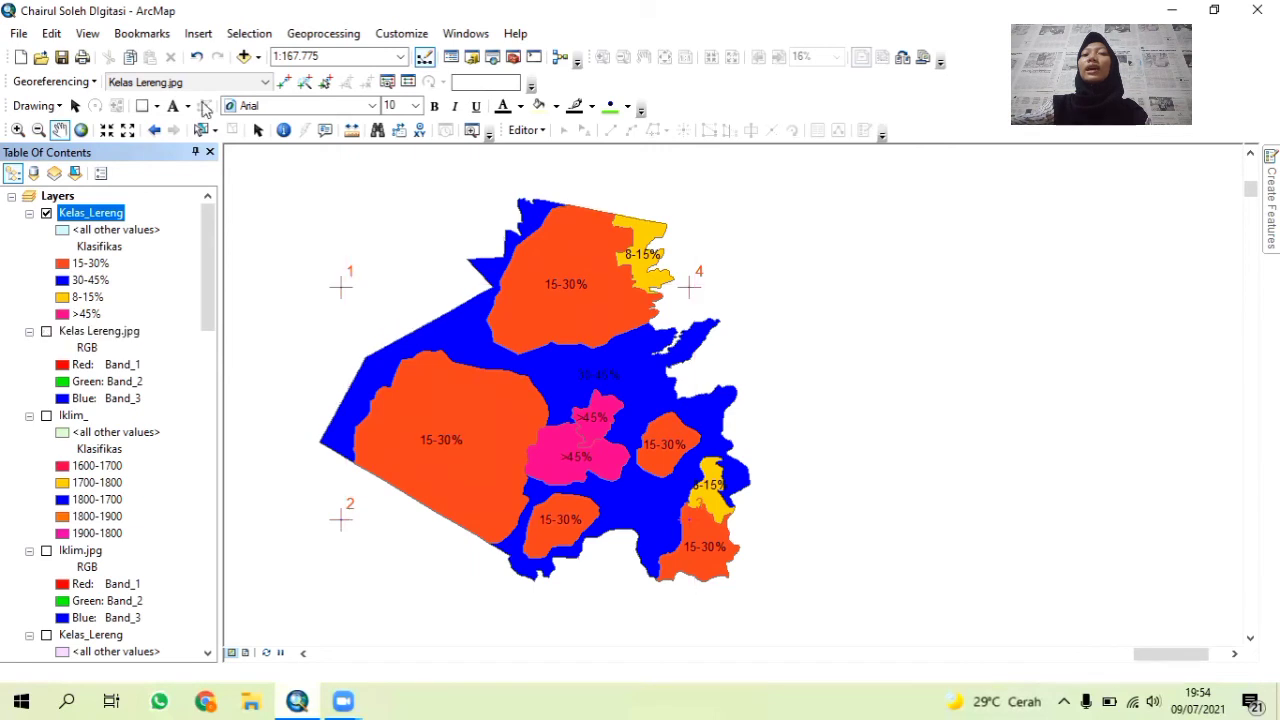
pyautogui.click(408, 81)
pyautogui.click(15, 231)
pyautogui.scroll(-1, 20, 240)
pyautogui.click(14, 231)
pyautogui.click(14, 247)
pyautogui.scroll(-1, 17, 258)
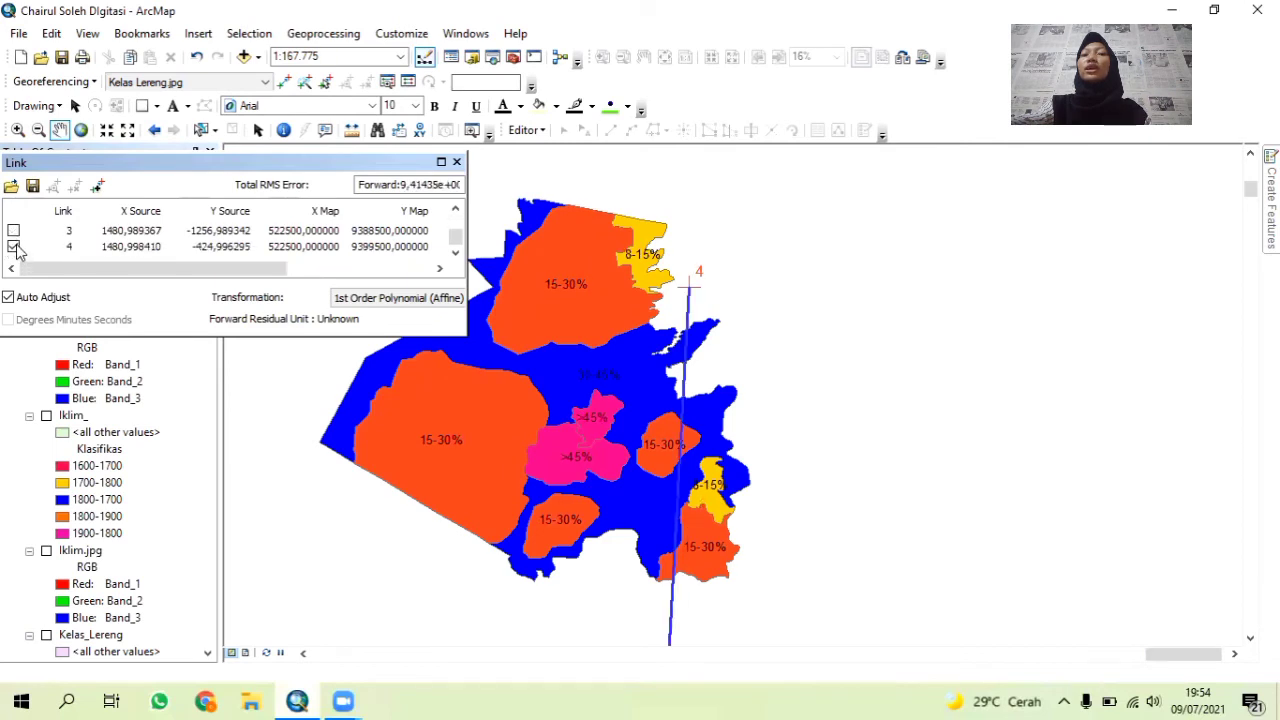
pyautogui.click(14, 247)
pyautogui.click(456, 163)
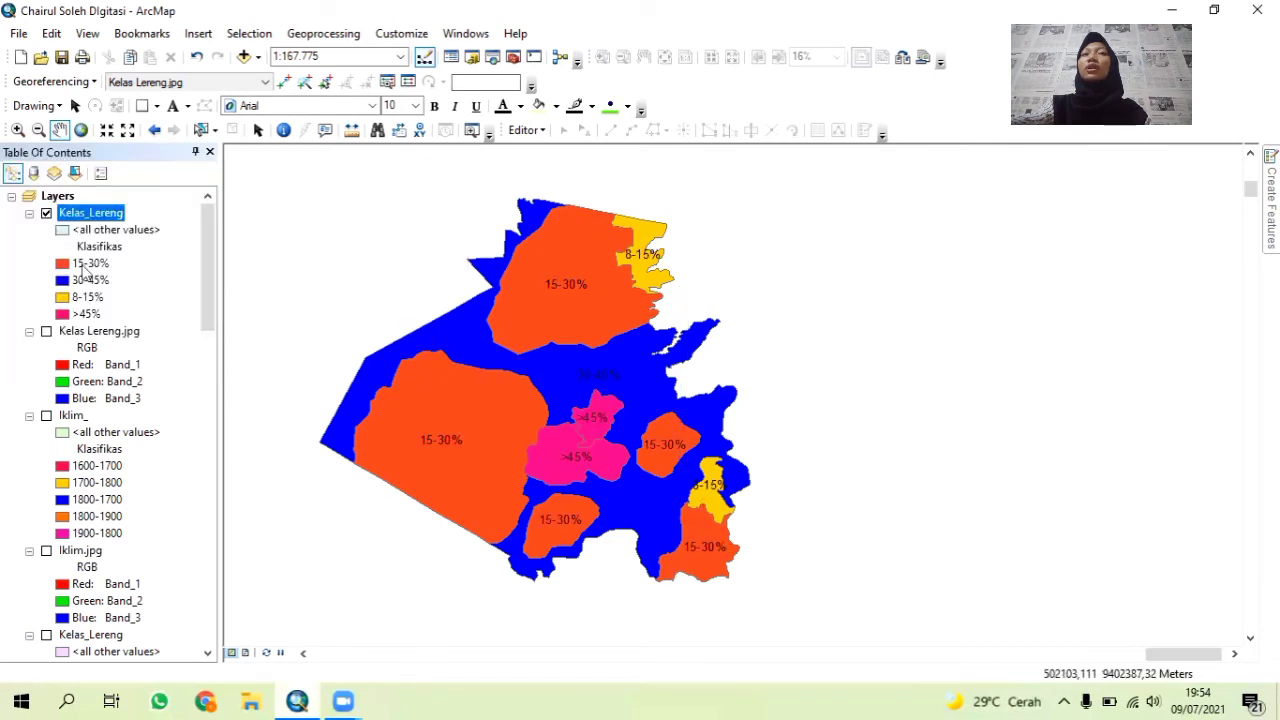
# Switch to the page layout and remove the existing measured grid from the main map's data frame.
pyautogui.click(246, 653)
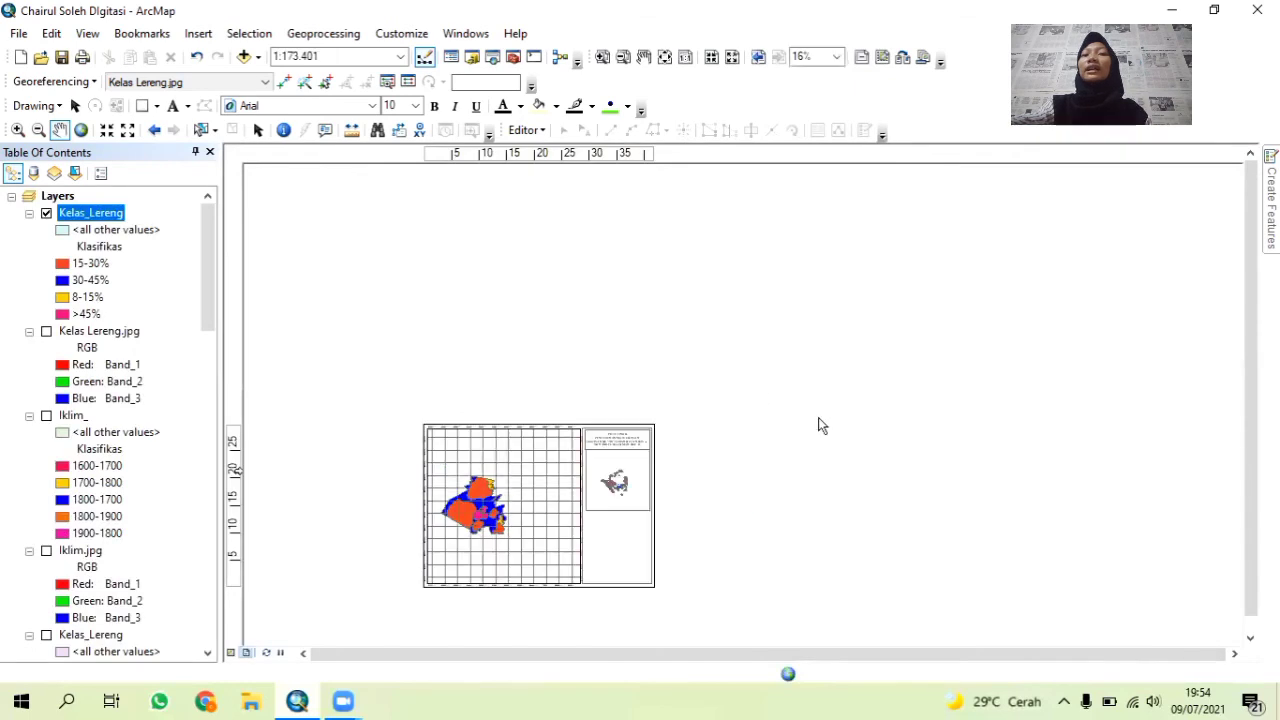
pyautogui.scroll(3, 600, 500)
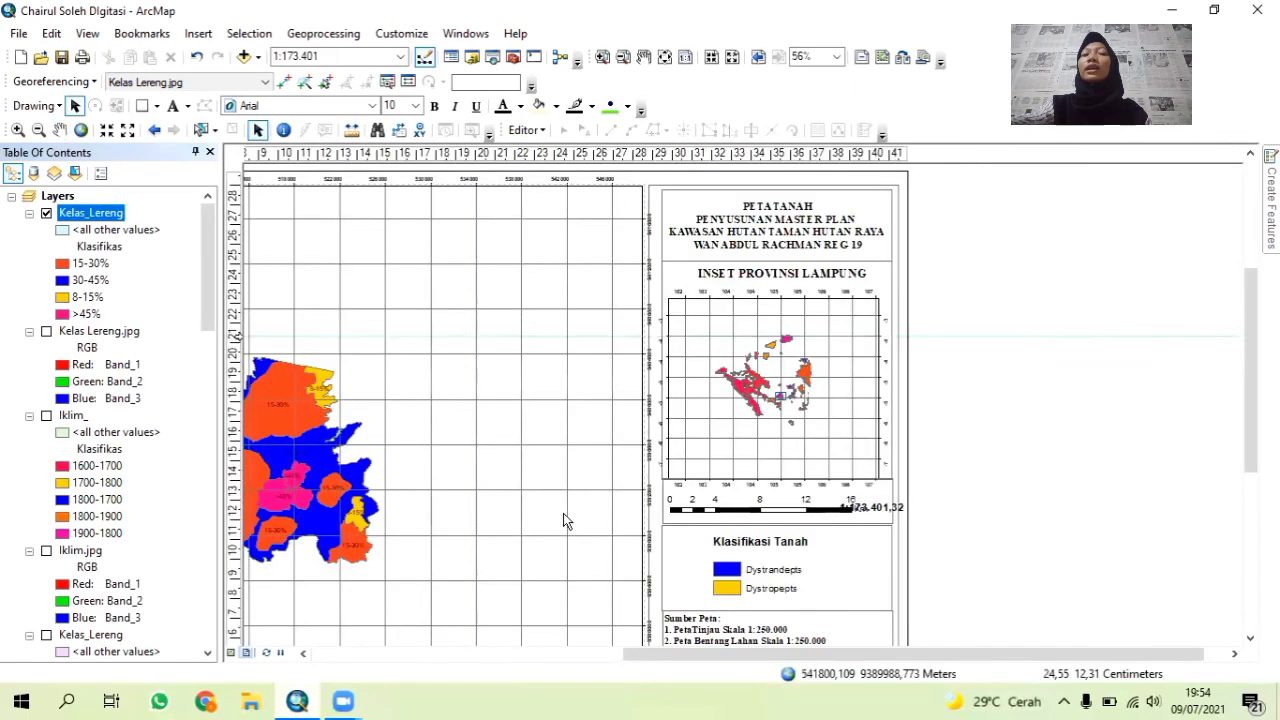
pyautogui.scroll(-3, 563, 514)
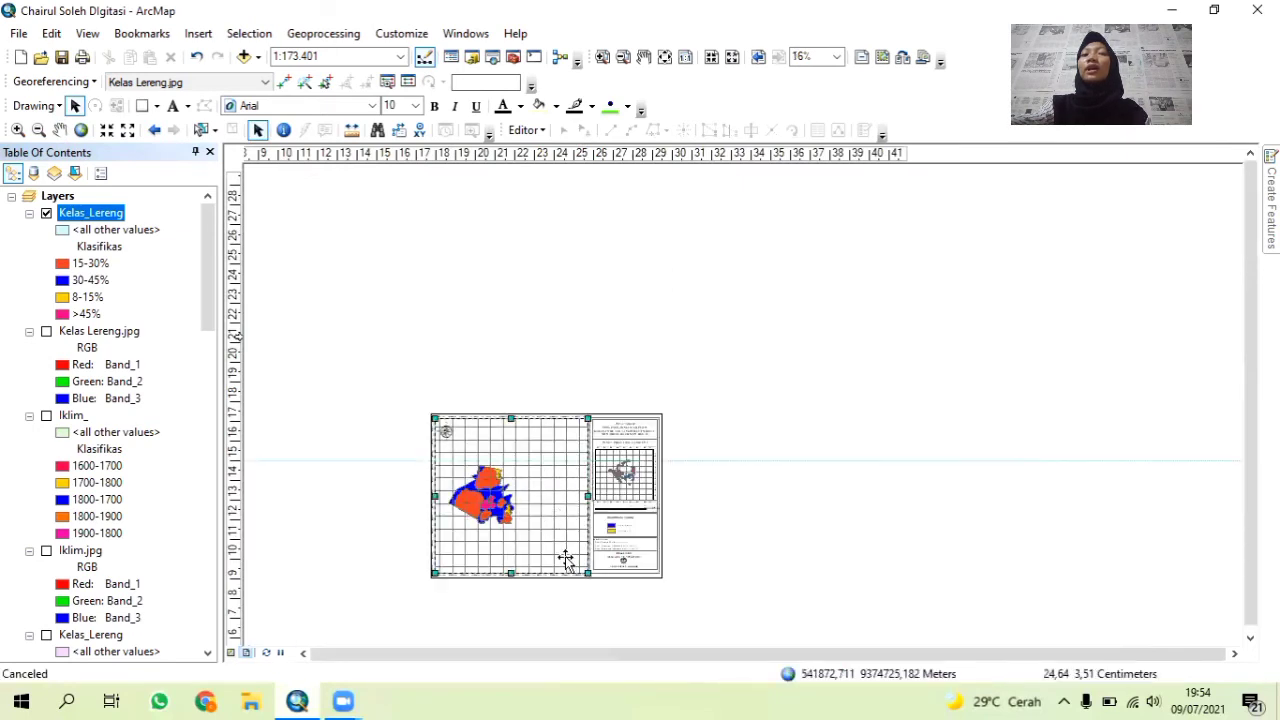
pyautogui.click(490, 534)
pyautogui.rightClick(505, 540)
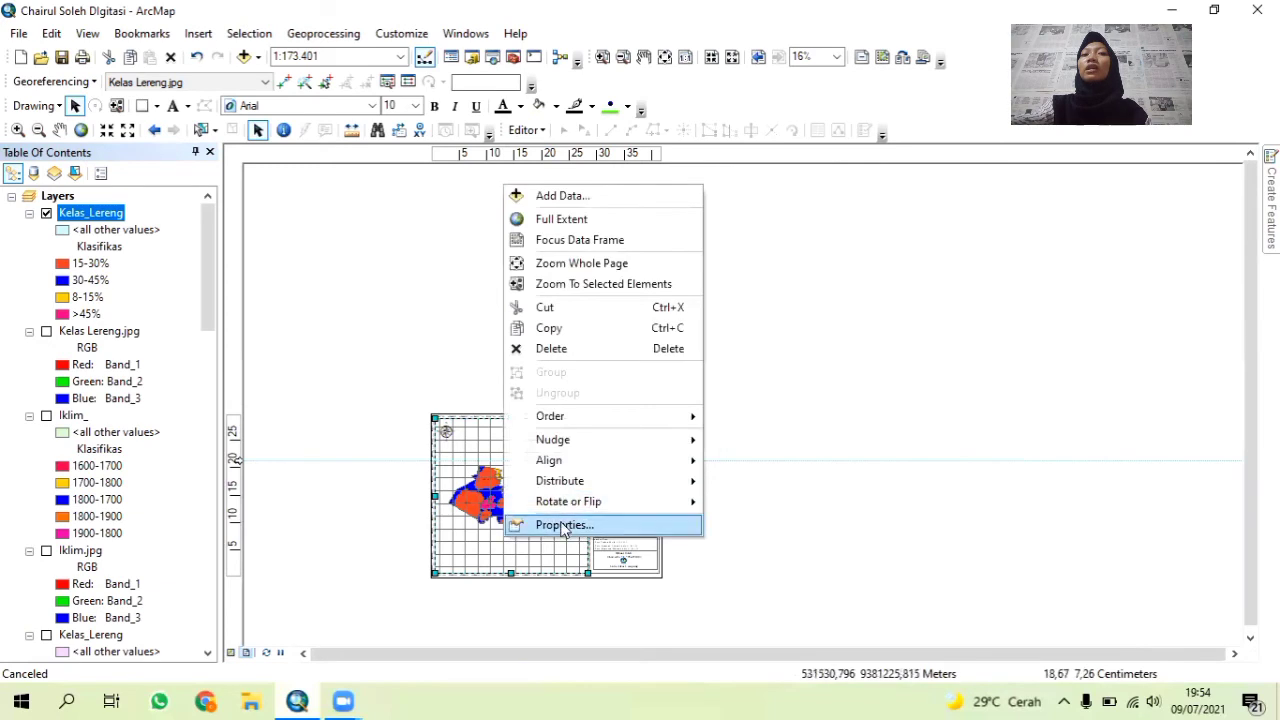
pyautogui.click(557, 523)
pyautogui.click(792, 209)
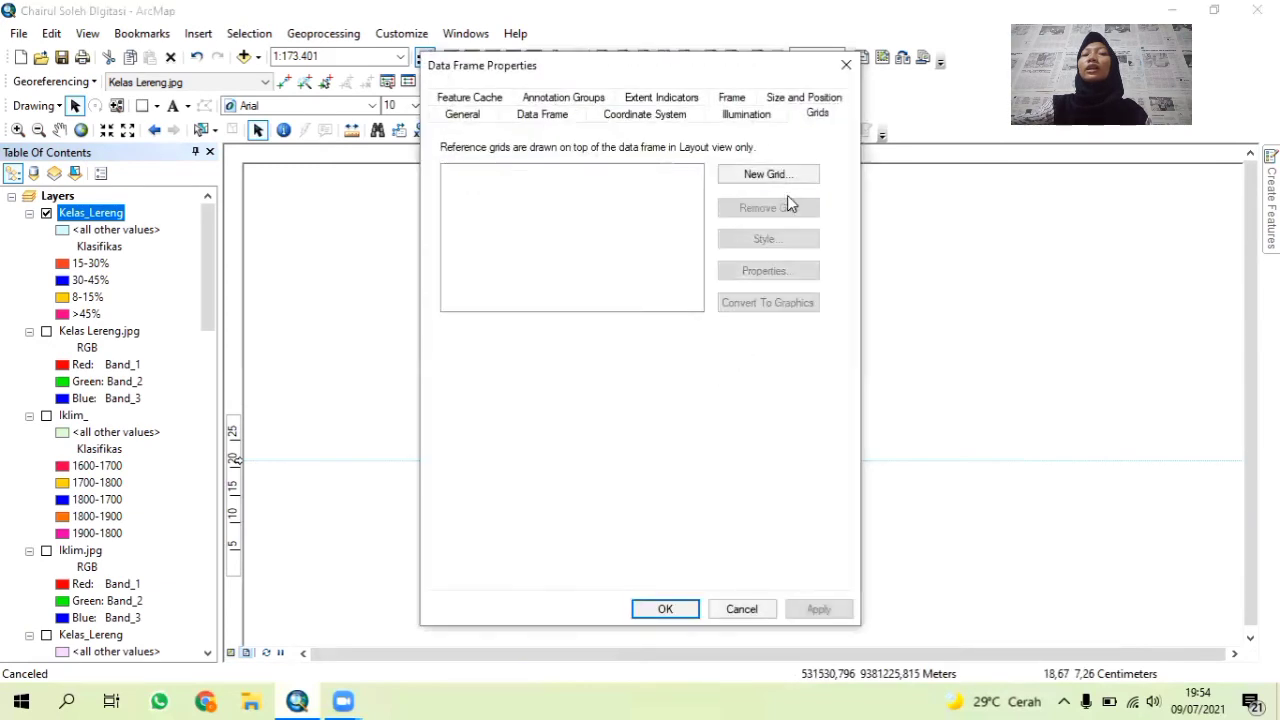
pyautogui.click(686, 611)
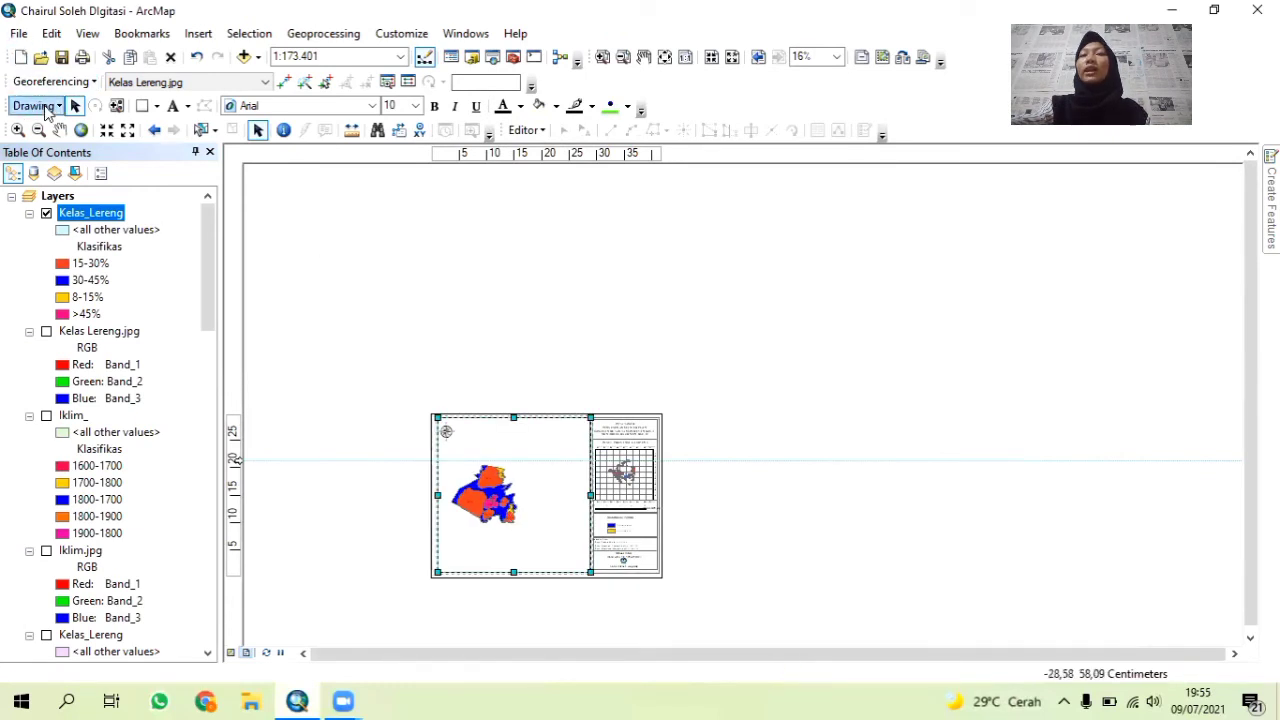
# Centre the slope map within the main data frame and enlarge it to a scale of 1:80.000.
pyautogui.click(59, 130)
pyautogui.moveTo(488, 524); pyautogui.dragTo(516, 527)
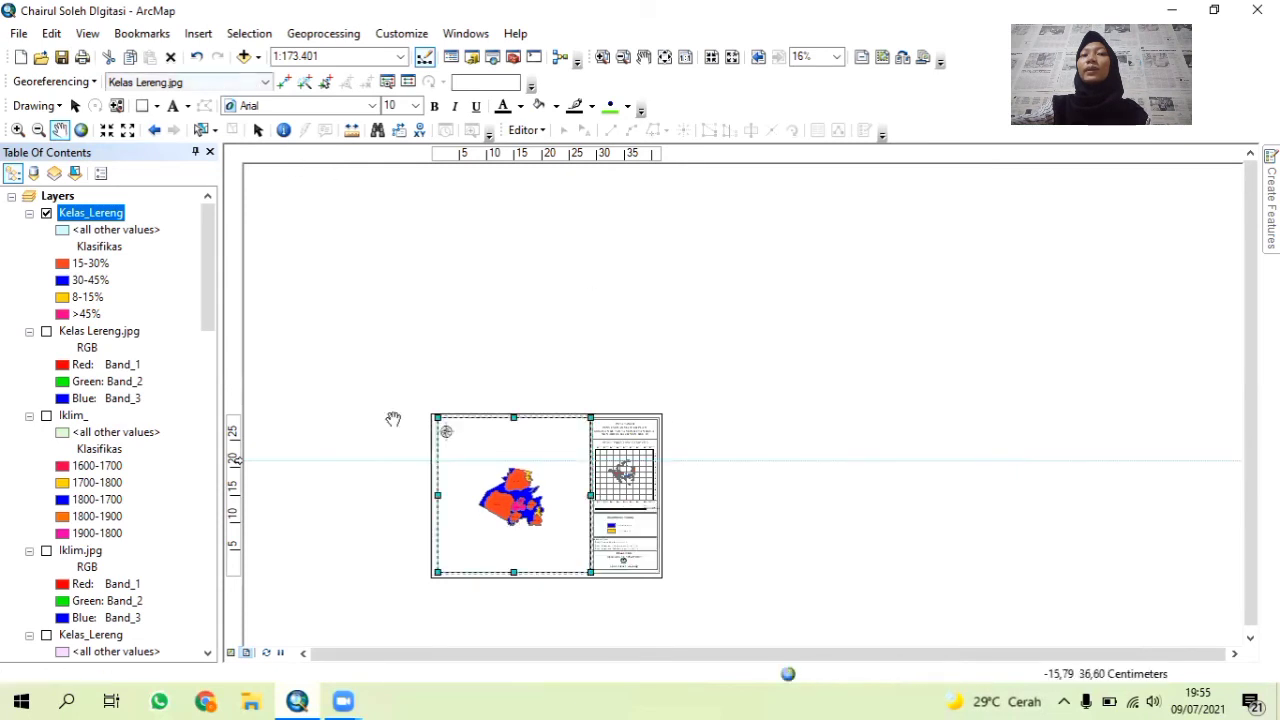
pyautogui.click(106, 131)
pyautogui.click(103, 134)
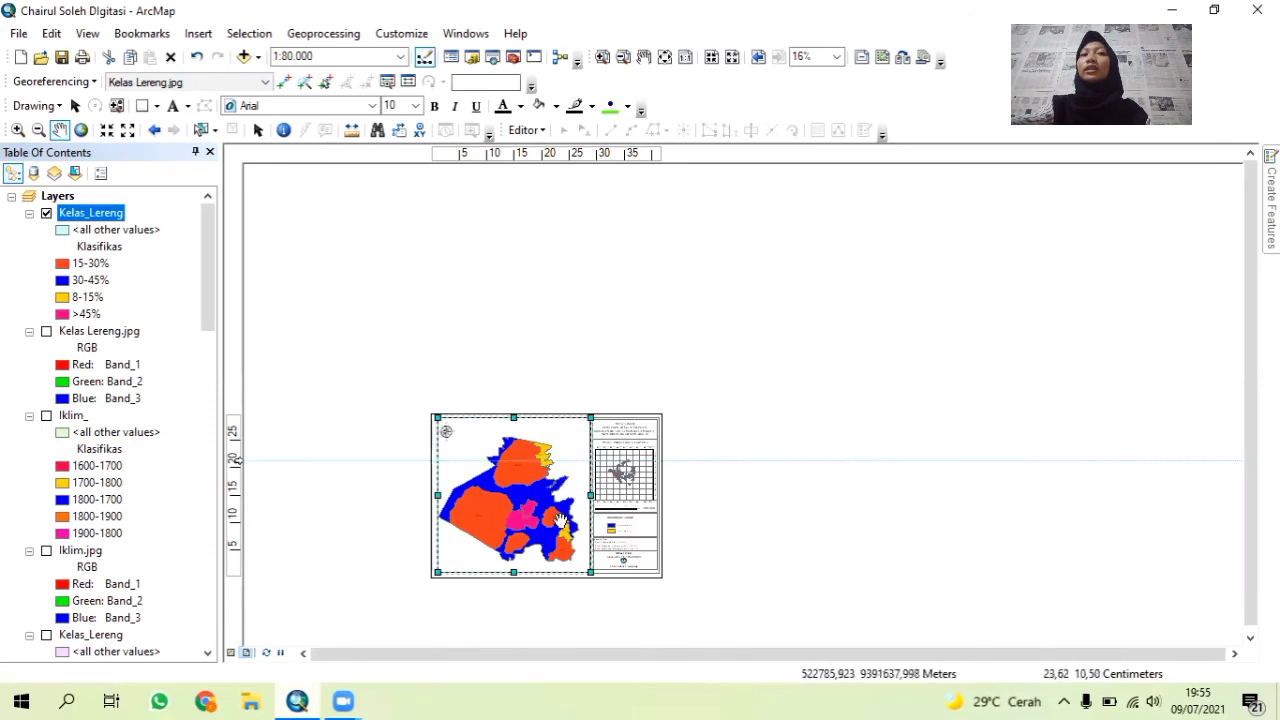
# Add a new measured grid to the main map's data frame, keeping the wizard's default settings.
pyautogui.click(74, 105)
pyautogui.rightClick(469, 572)
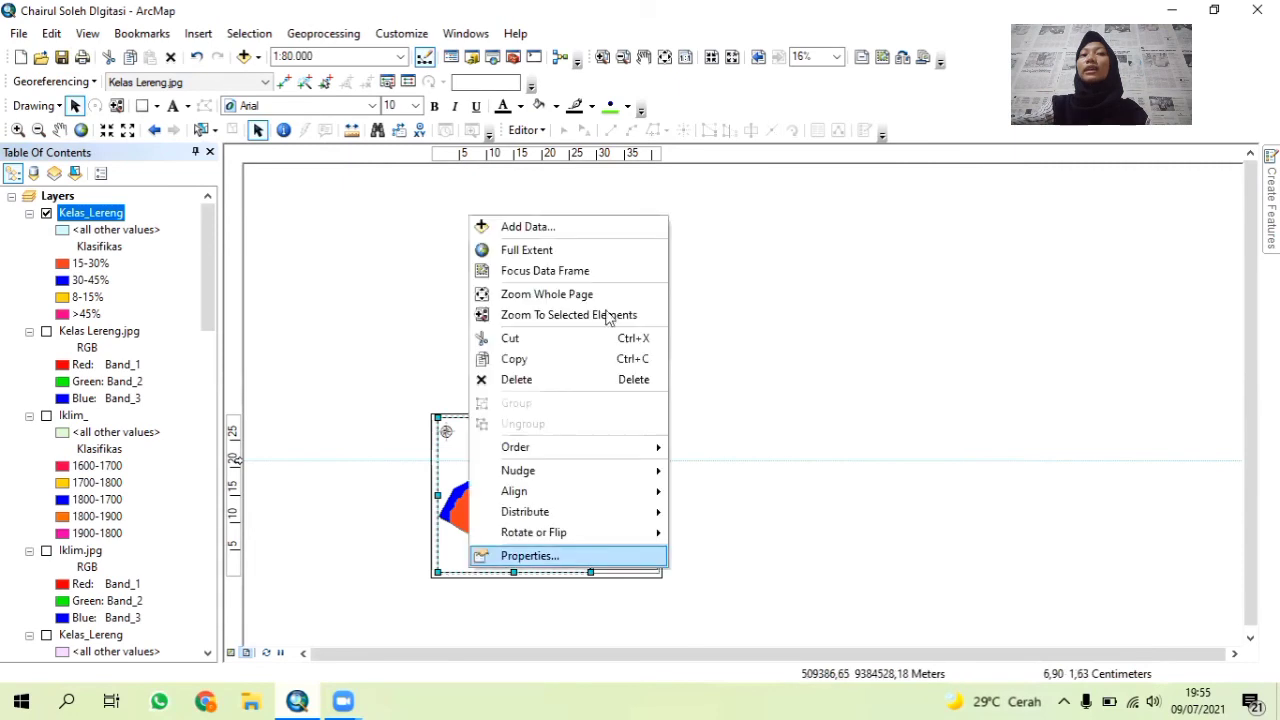
pyautogui.click(523, 555)
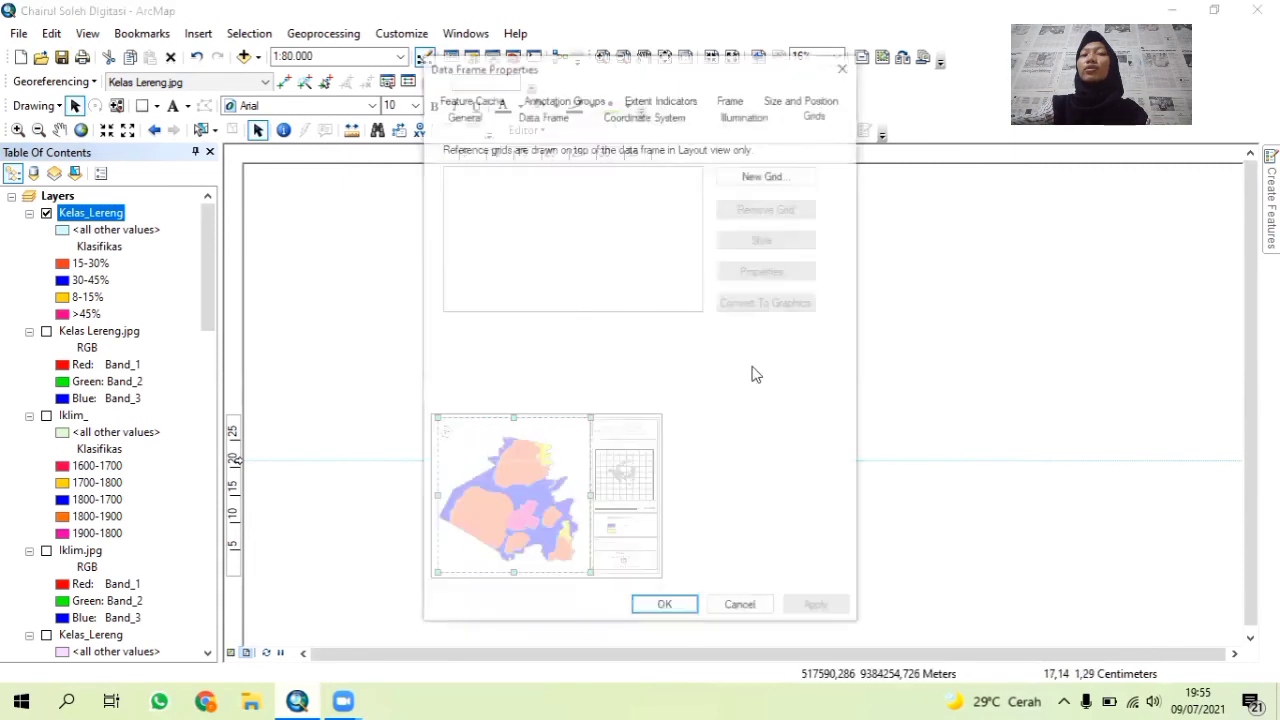
pyautogui.click(751, 177)
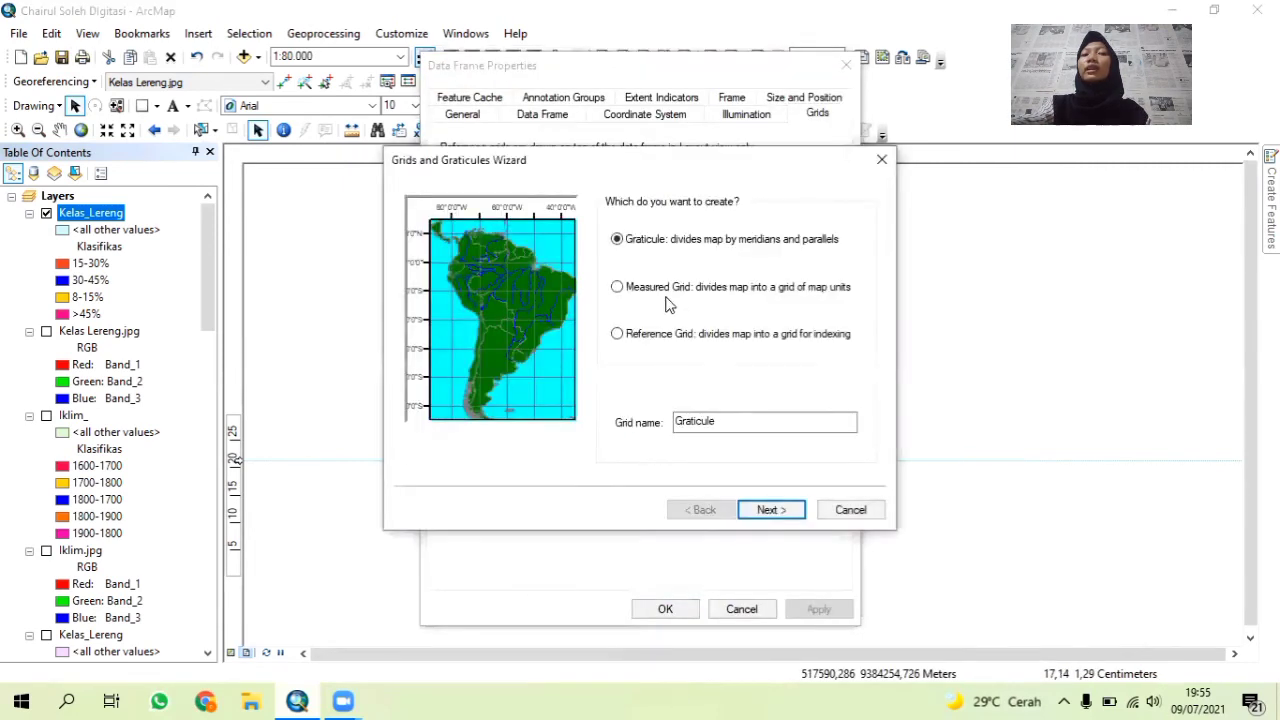
pyautogui.press('Down')
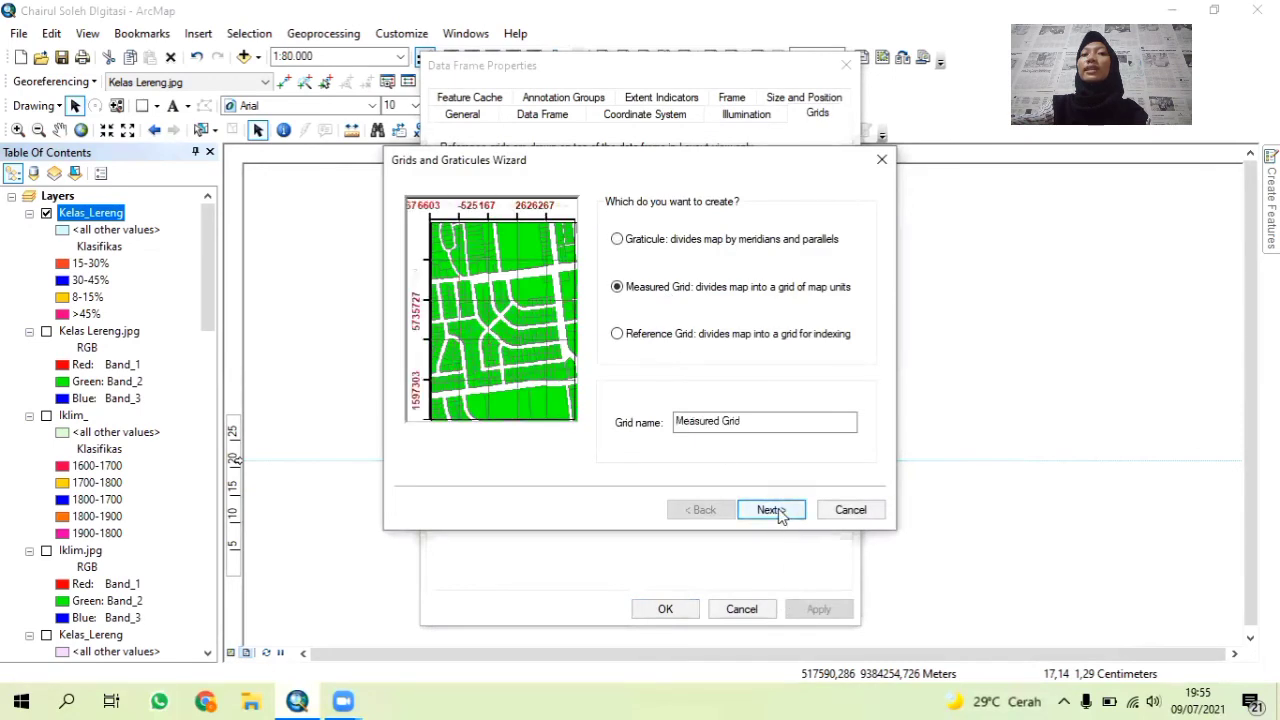
pyautogui.click(785, 515)
pyautogui.click(781, 514)
pyautogui.click(779, 512)
pyautogui.click(770, 510)
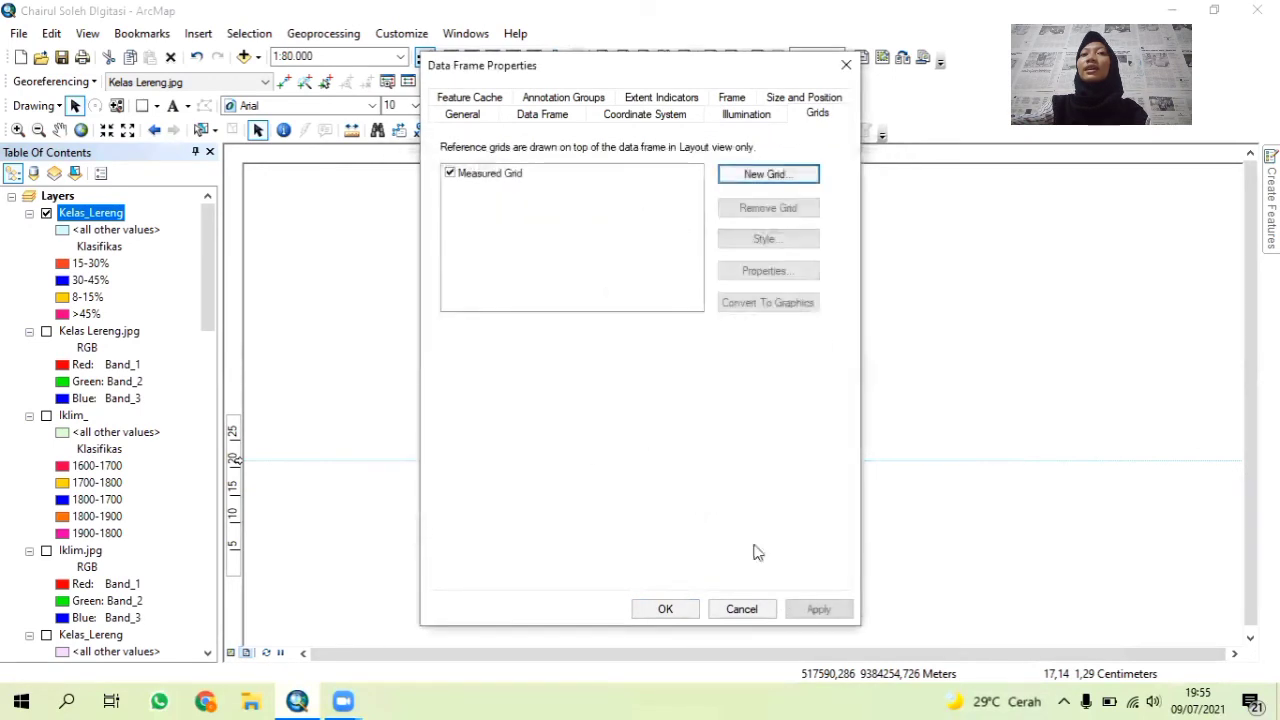
pyautogui.click(672, 610)
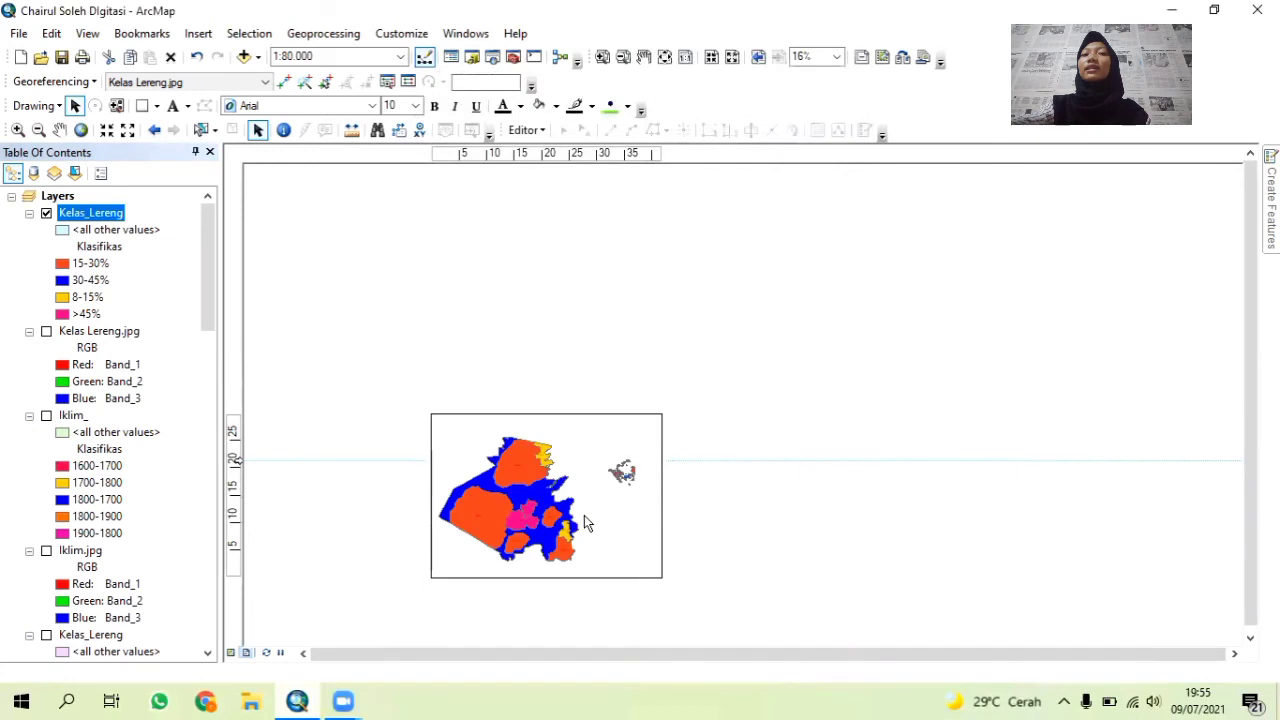
# Change the first line of the layout's title text to PETA KELAS LERENG, keeping the remaining lines.
pyautogui.scroll(-5, 622, 513)
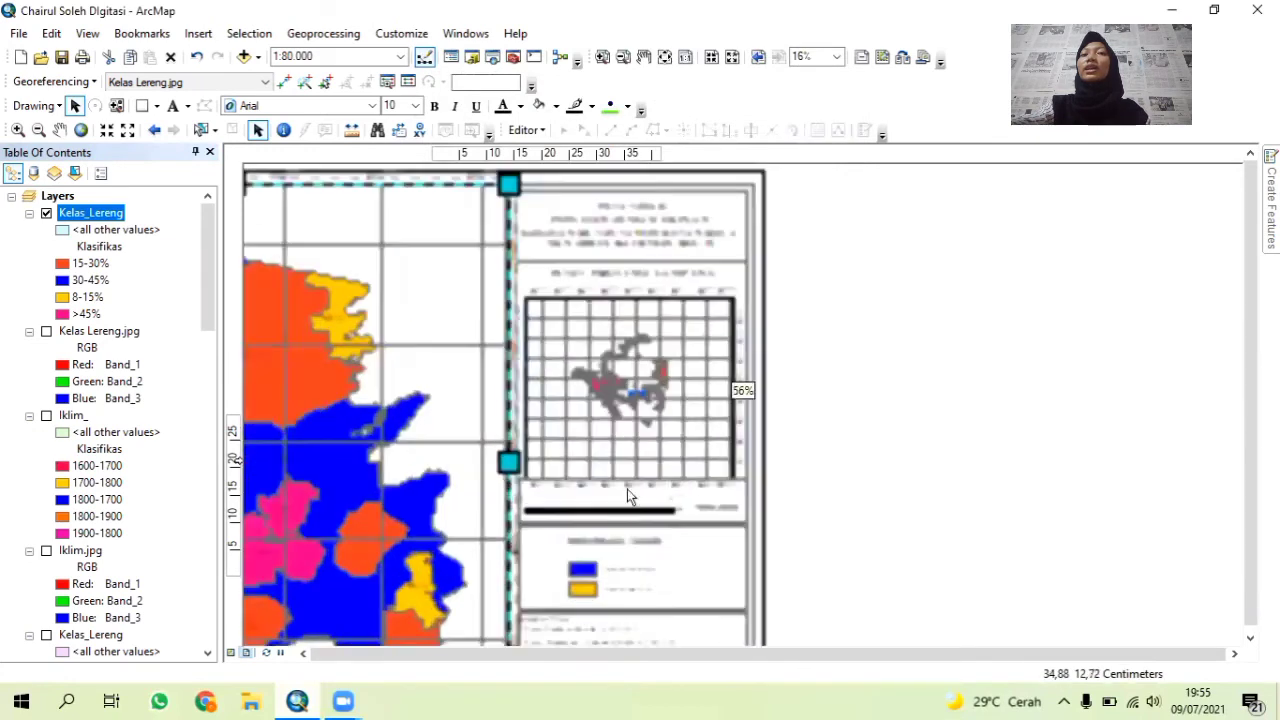
pyautogui.click(616, 236)
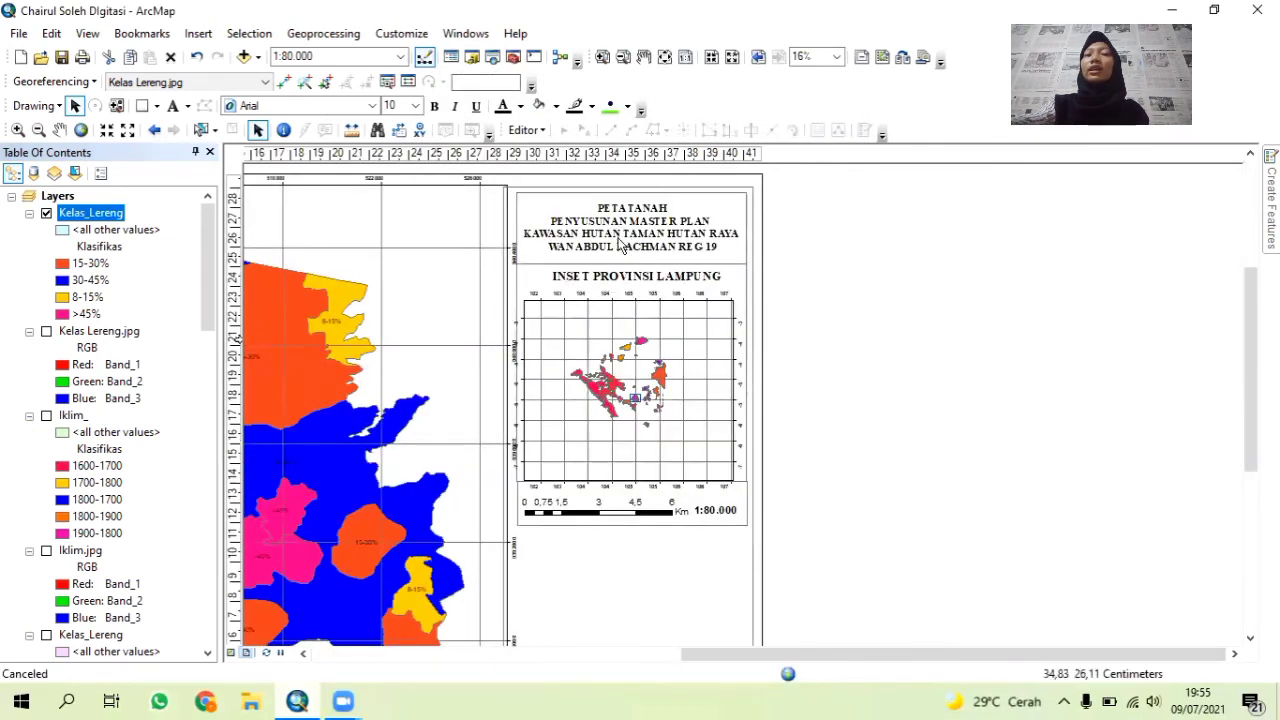
pyautogui.press('Delete')
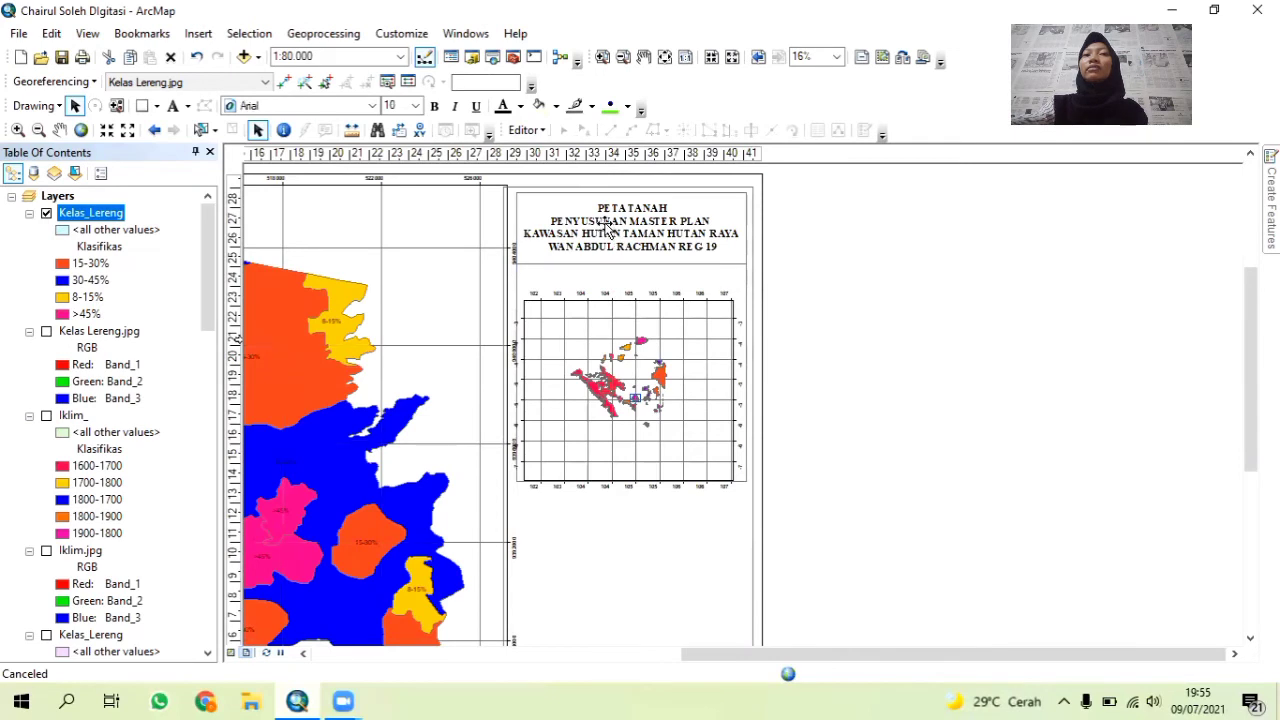
pyautogui.click(625, 234)
pyautogui.doubleClick(627, 236)
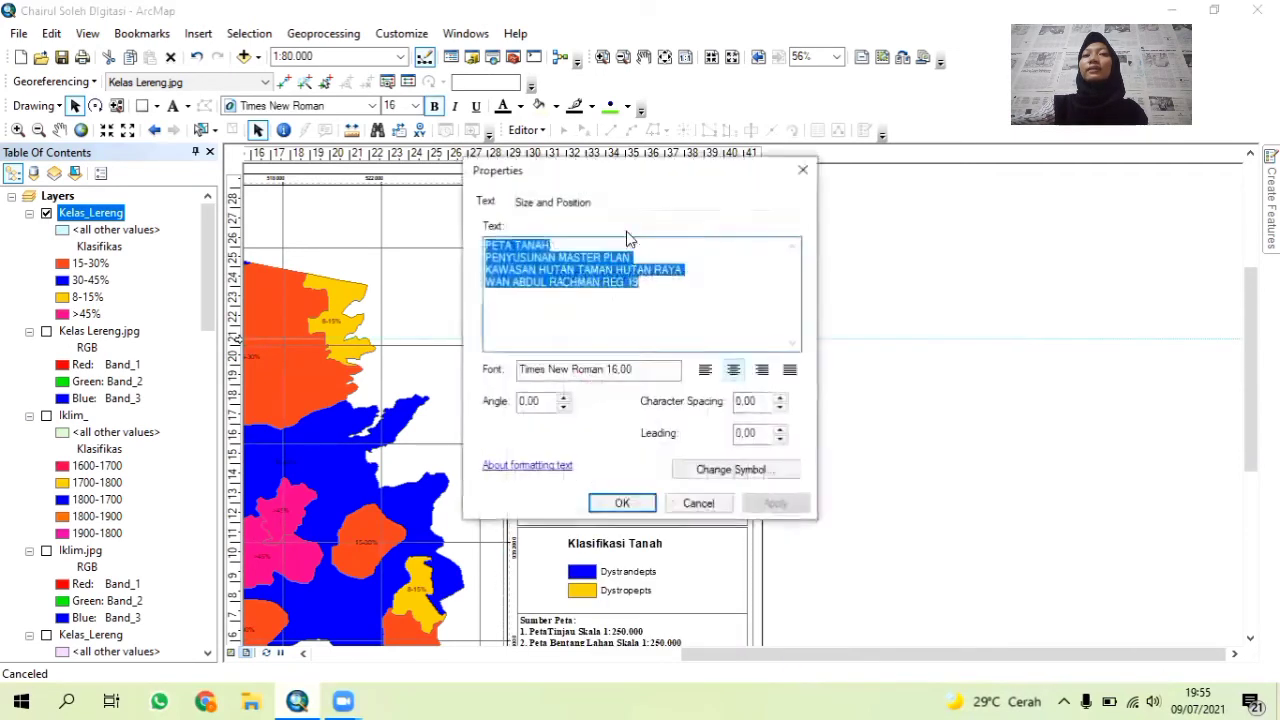
pyautogui.click(549, 248)
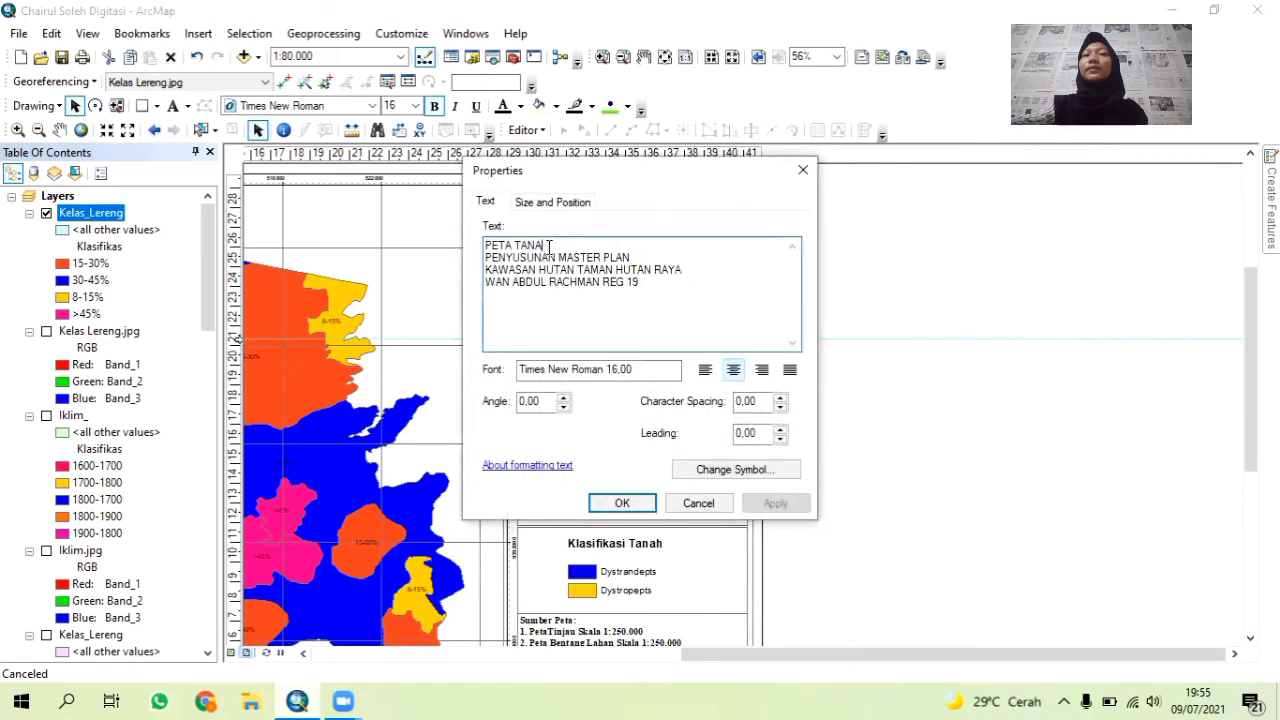
pyautogui.press('BackSpace')
pyautogui.press('BackSpace')
pyautogui.press('BackSpace')
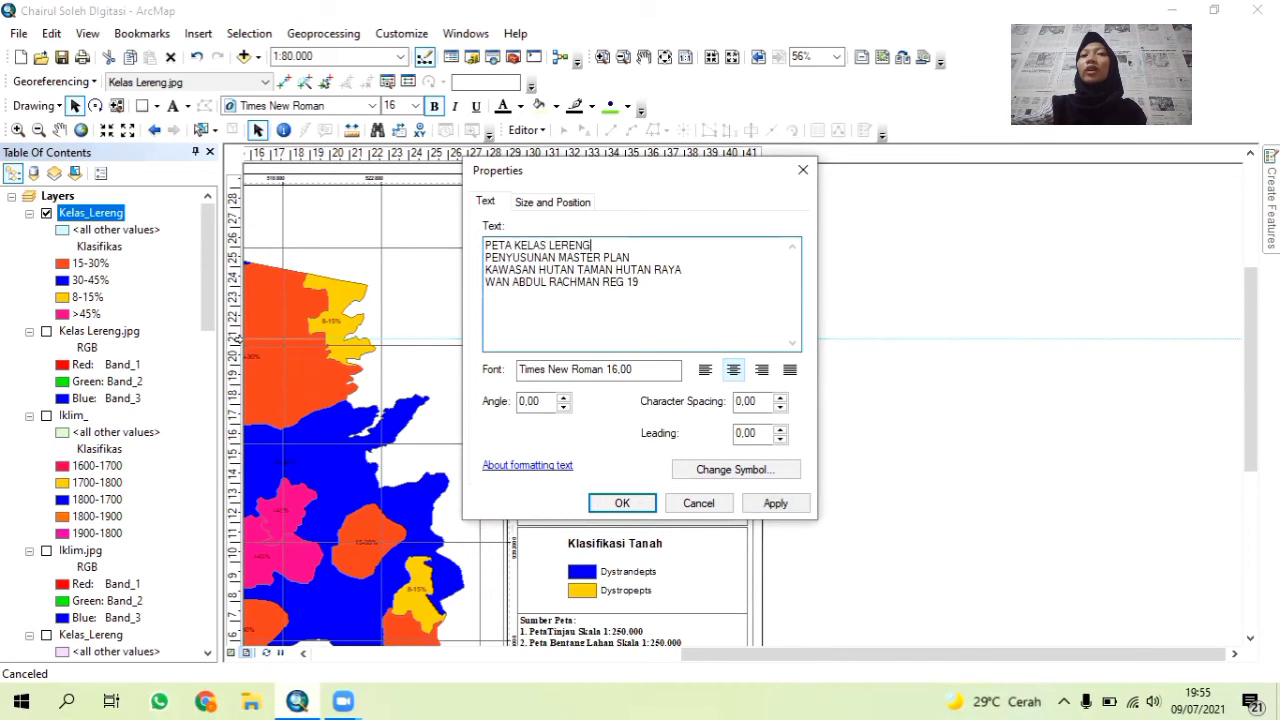
pyautogui.click(695, 501)
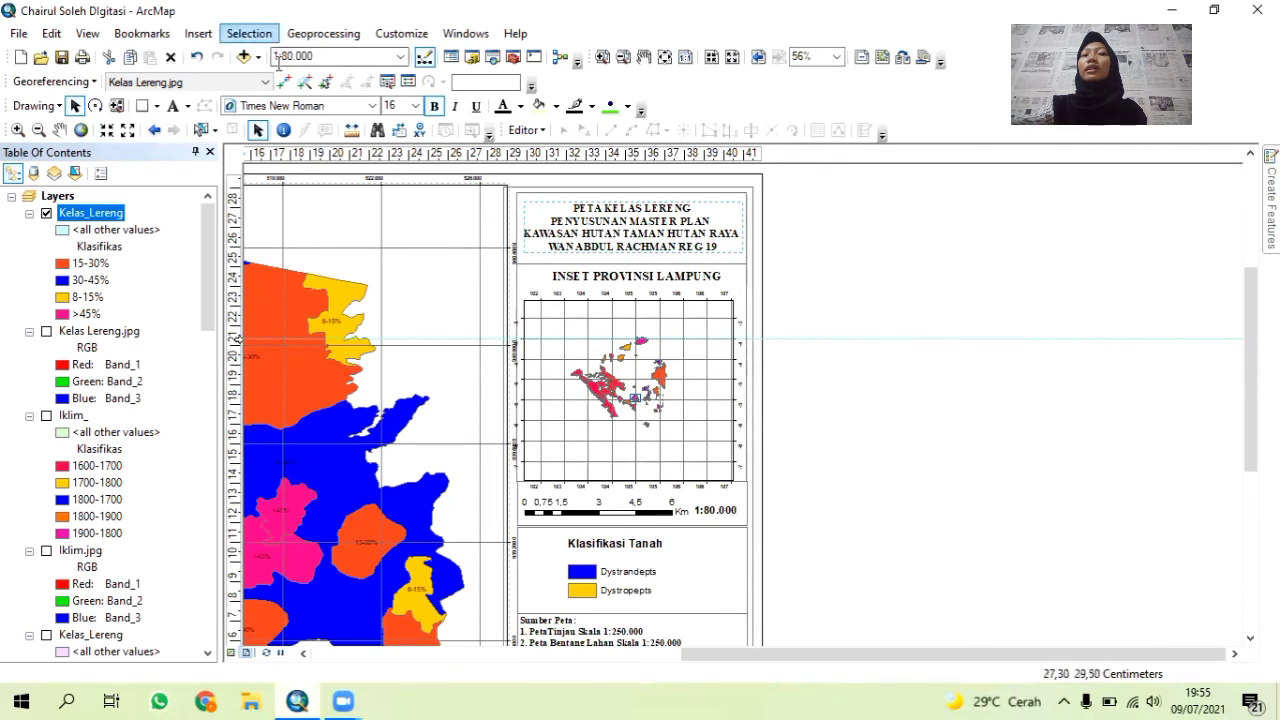
# Delete the old Klasifikasi Tanah legend from the layout.
pyautogui.click(582, 572)
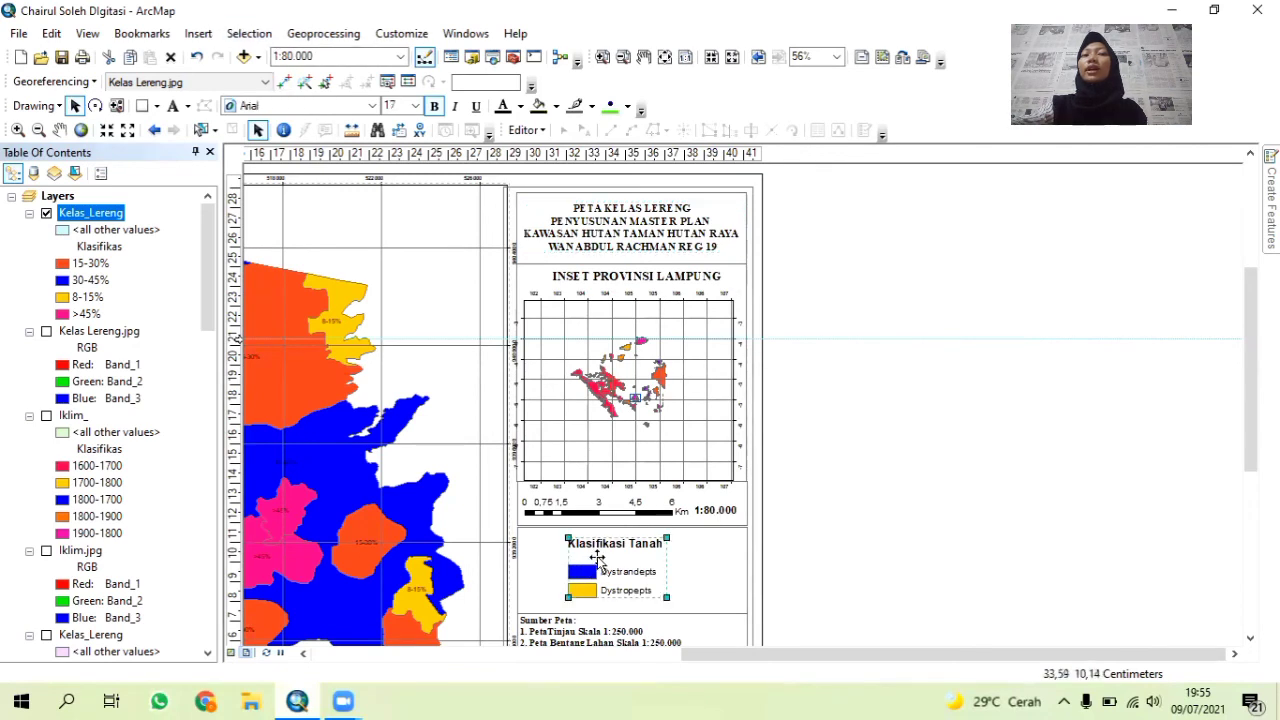
pyautogui.rightClick(596, 560)
pyautogui.click(647, 322)
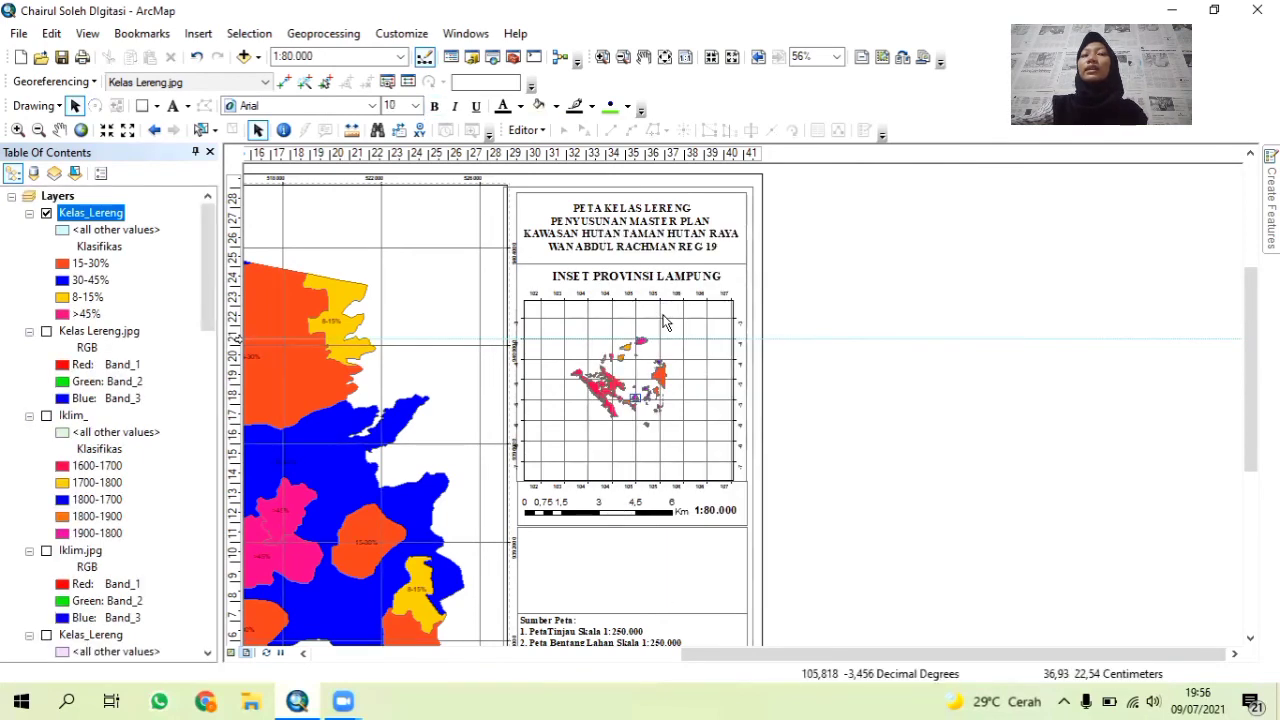
# Insert a one-column legend for the Kelas_Lereng layer with default settings and place it in the blank area beside the page.
pyautogui.click(198, 33)
pyautogui.click(276, 165)
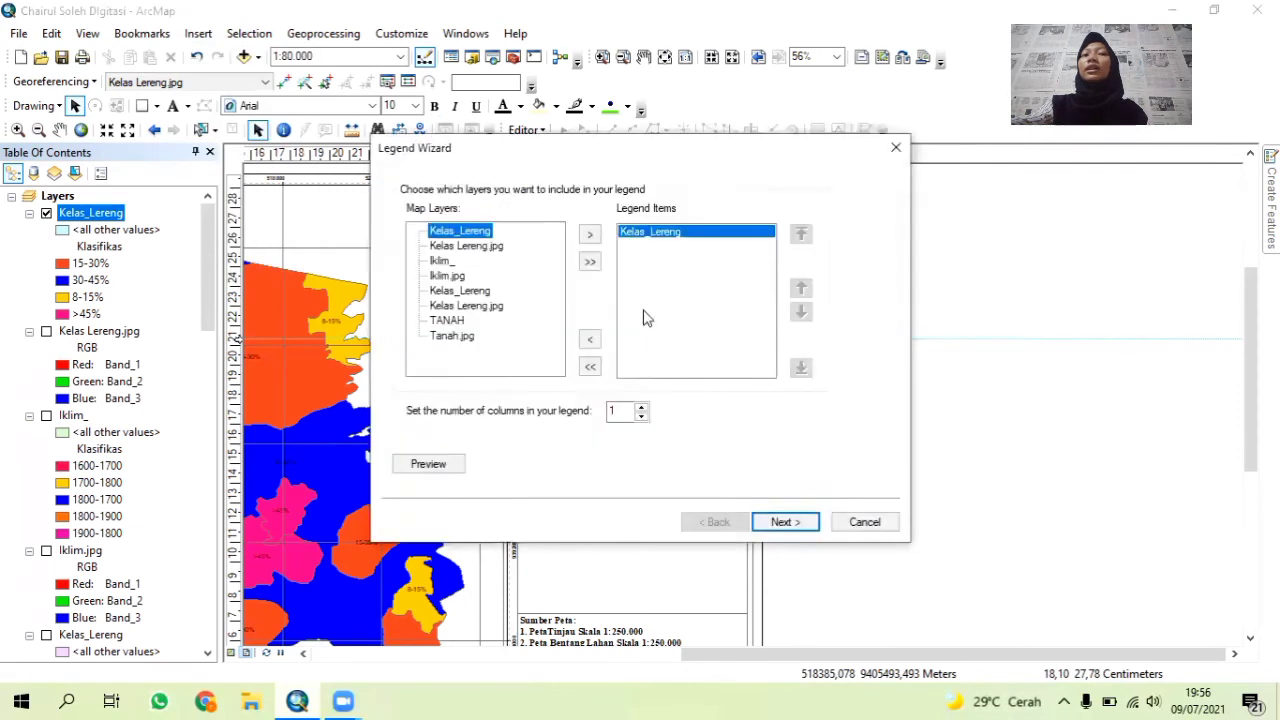
pyautogui.click(785, 521)
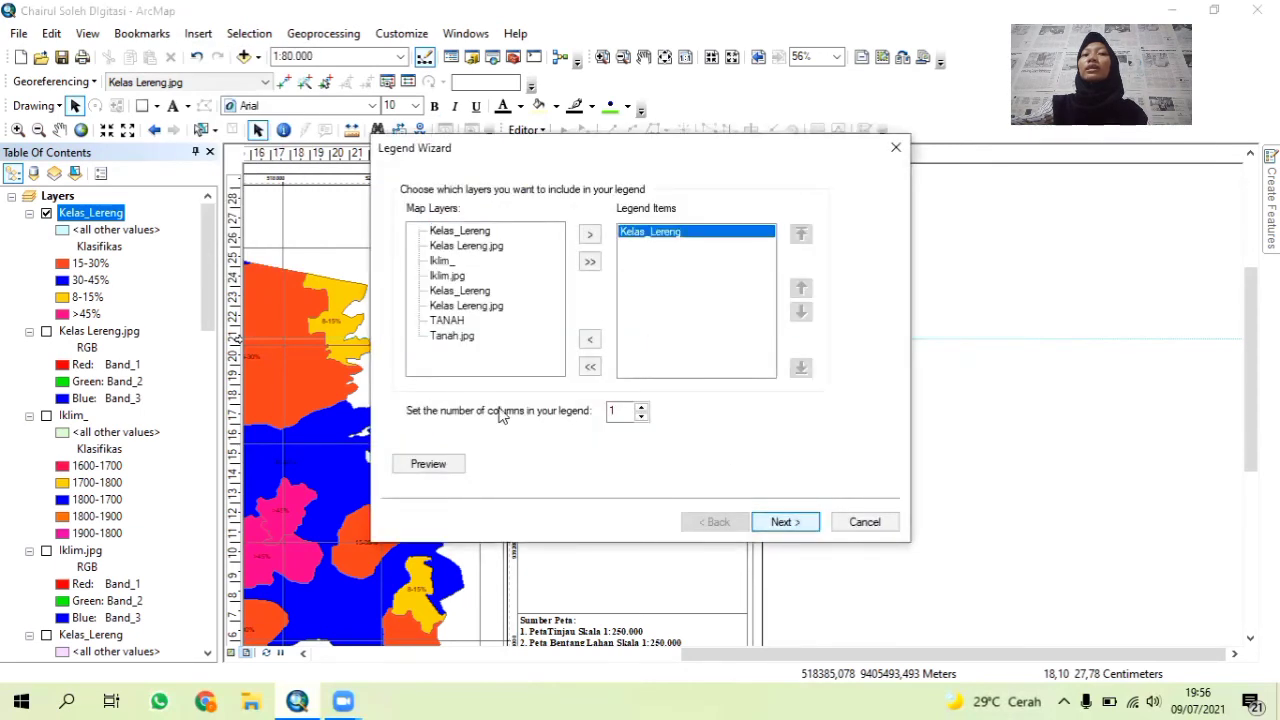
pyautogui.click(803, 514)
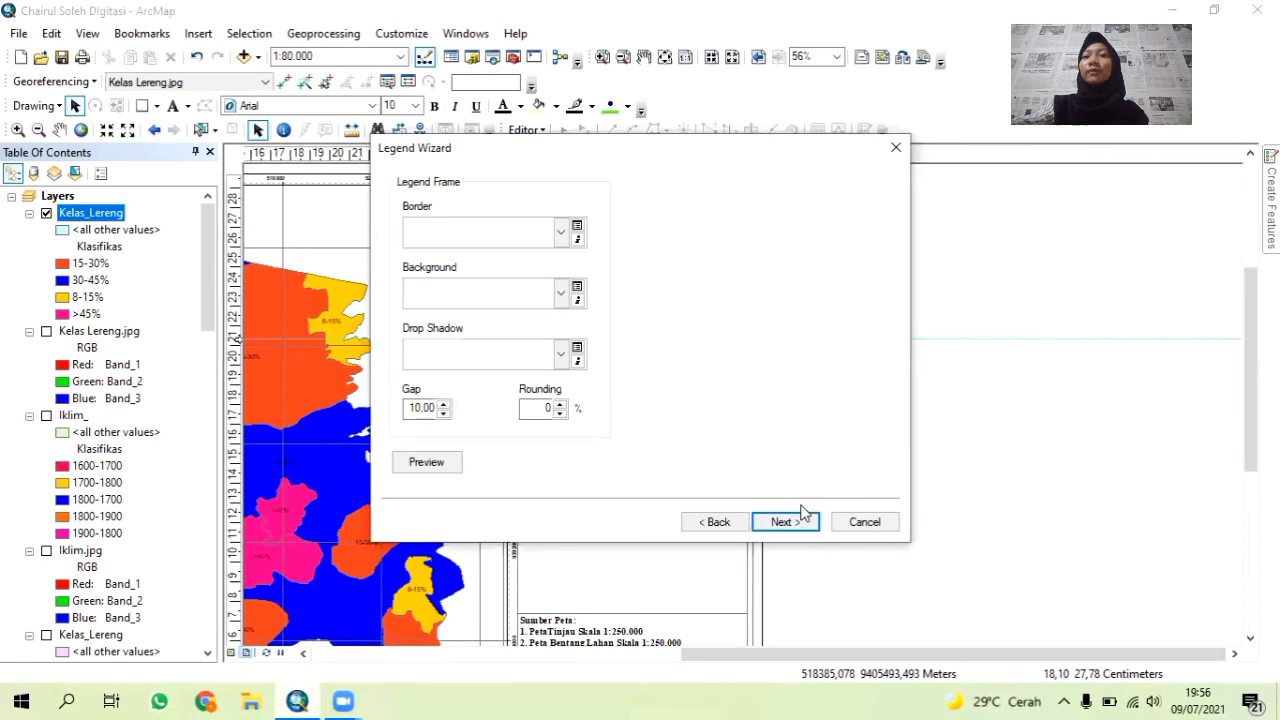
pyautogui.click(738, 524)
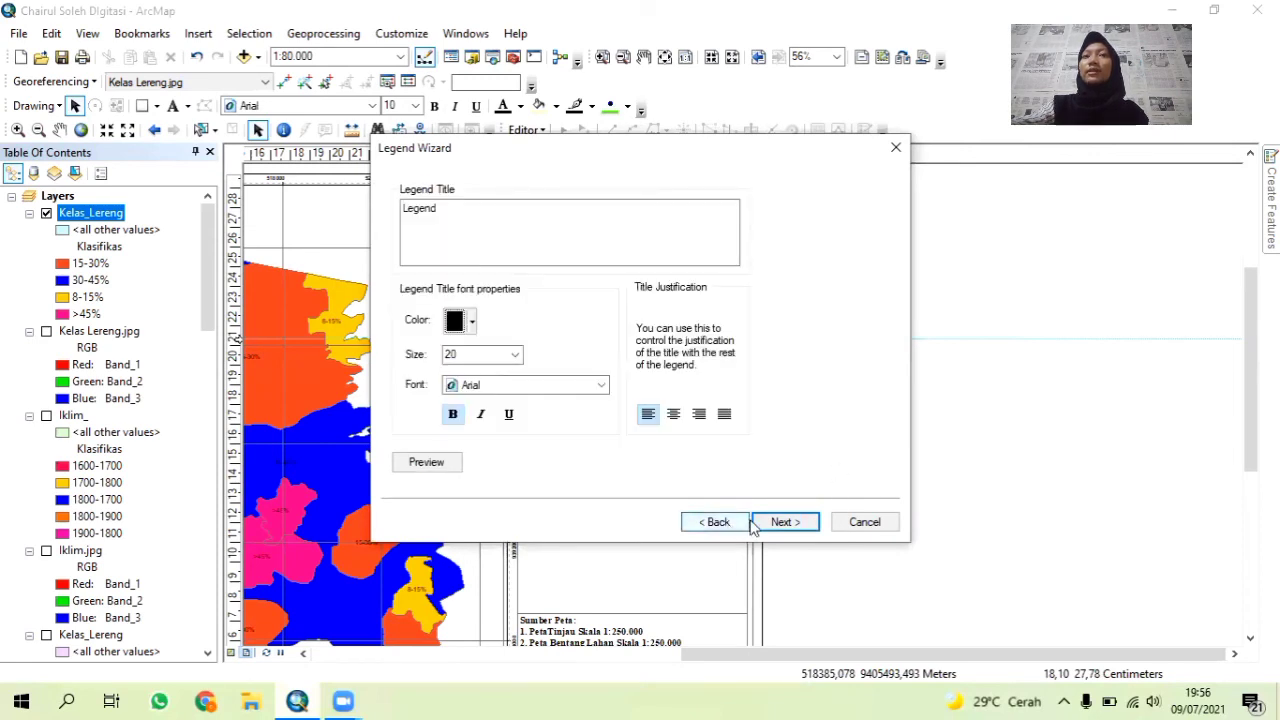
pyautogui.click(772, 523)
pyautogui.click(773, 523)
pyautogui.click(773, 523)
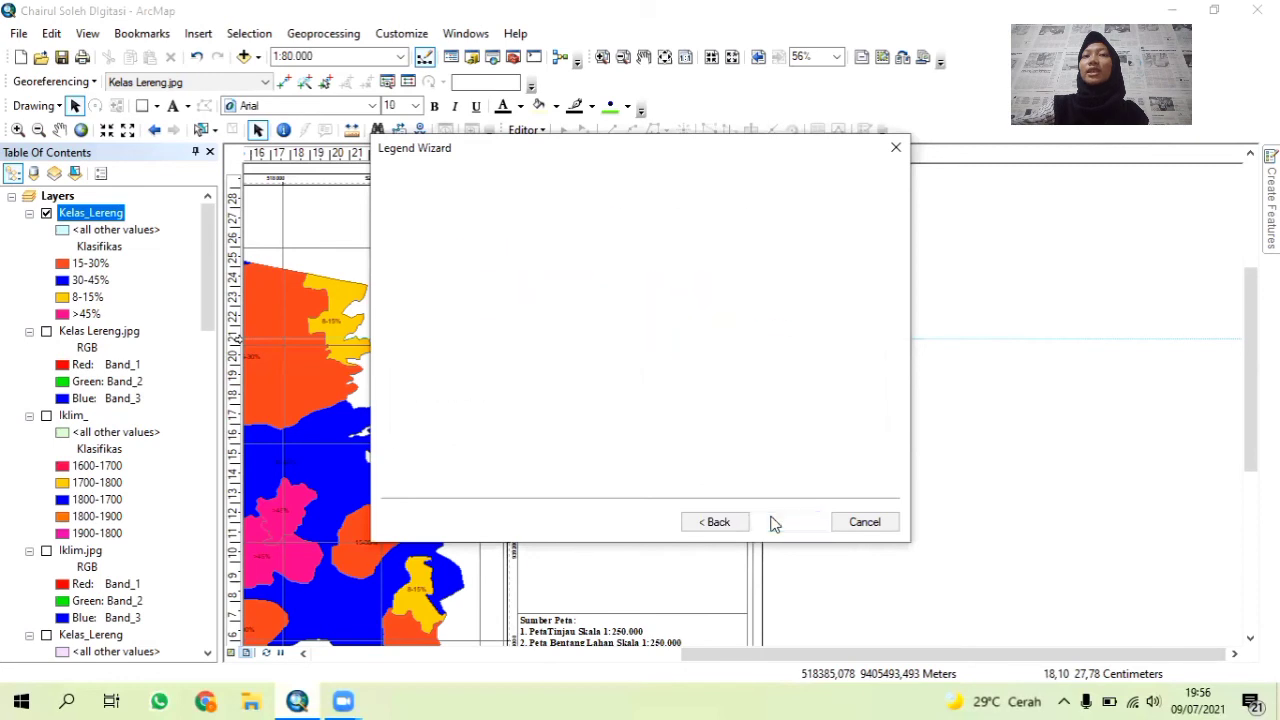
pyautogui.click(778, 522)
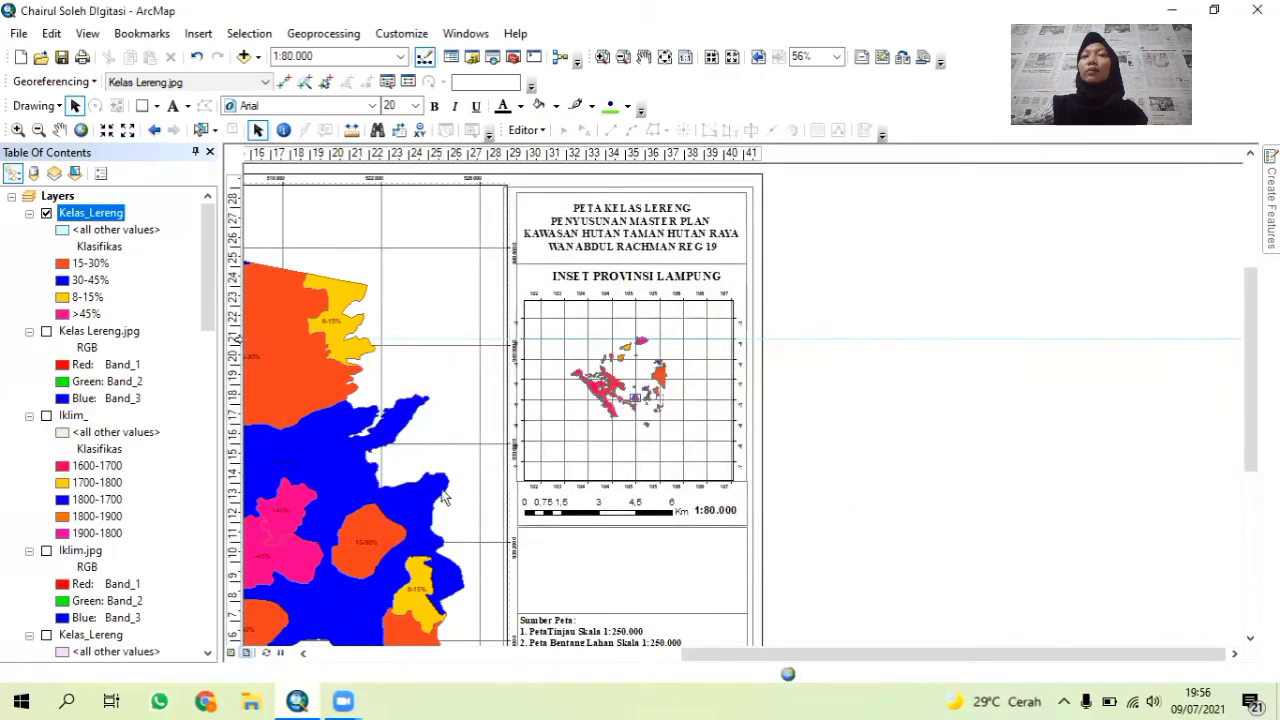
pyautogui.moveTo(706, 460); pyautogui.dragTo(868, 507)
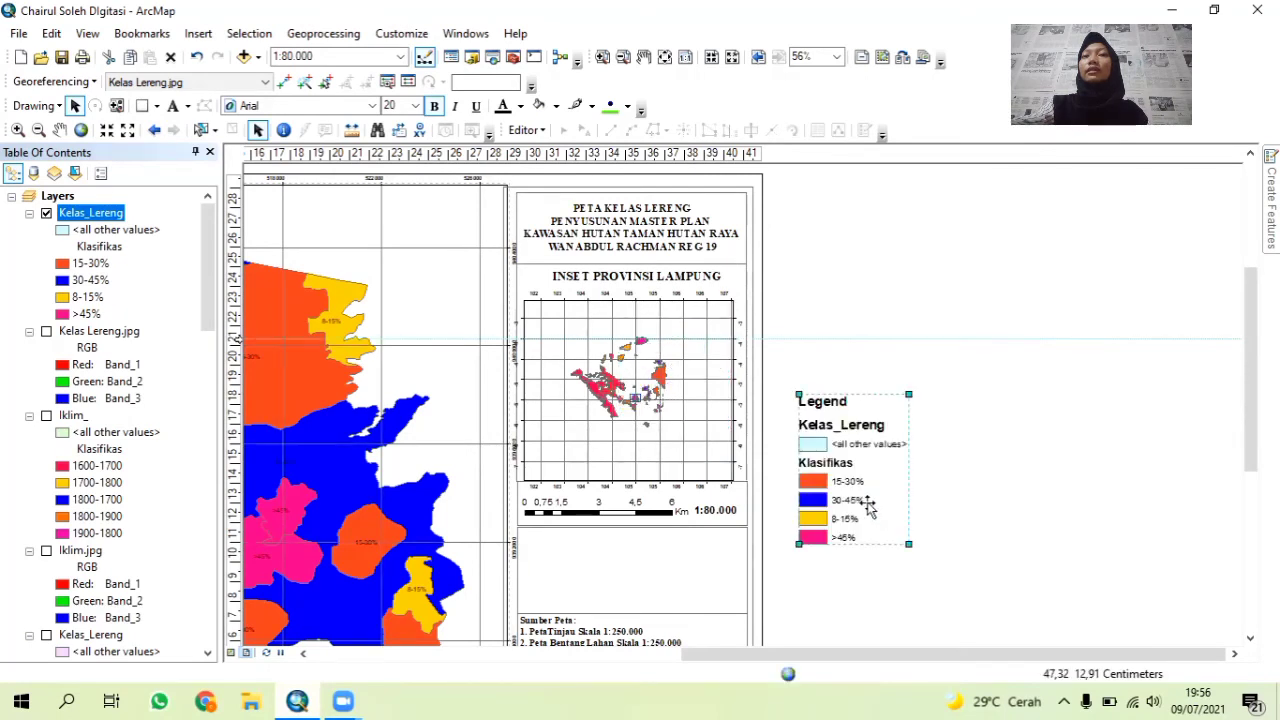
# Convert the newly inserted Kelas_Lereng legend beside the page to graphics.
pyautogui.rightClick(868, 507)
pyautogui.click(910, 300)
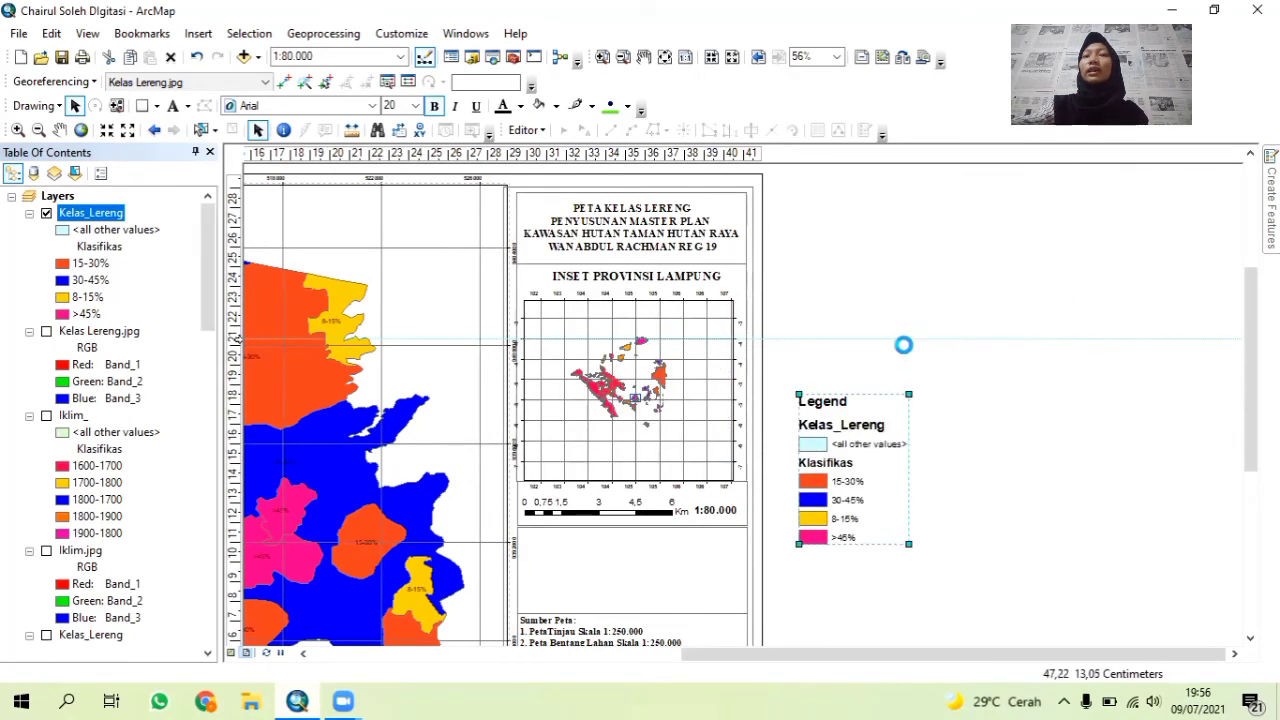
pyautogui.rightClick(858, 467)
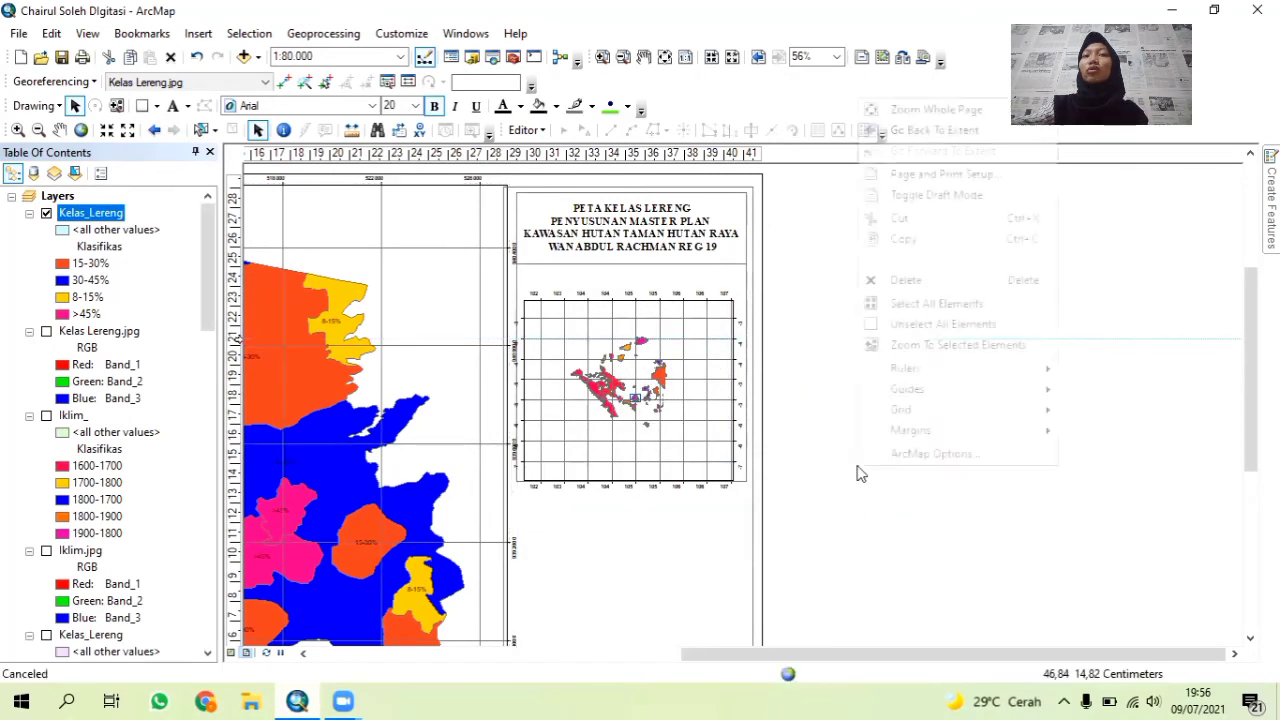
pyautogui.click(898, 542)
pyautogui.scroll(-5, 876, 550)
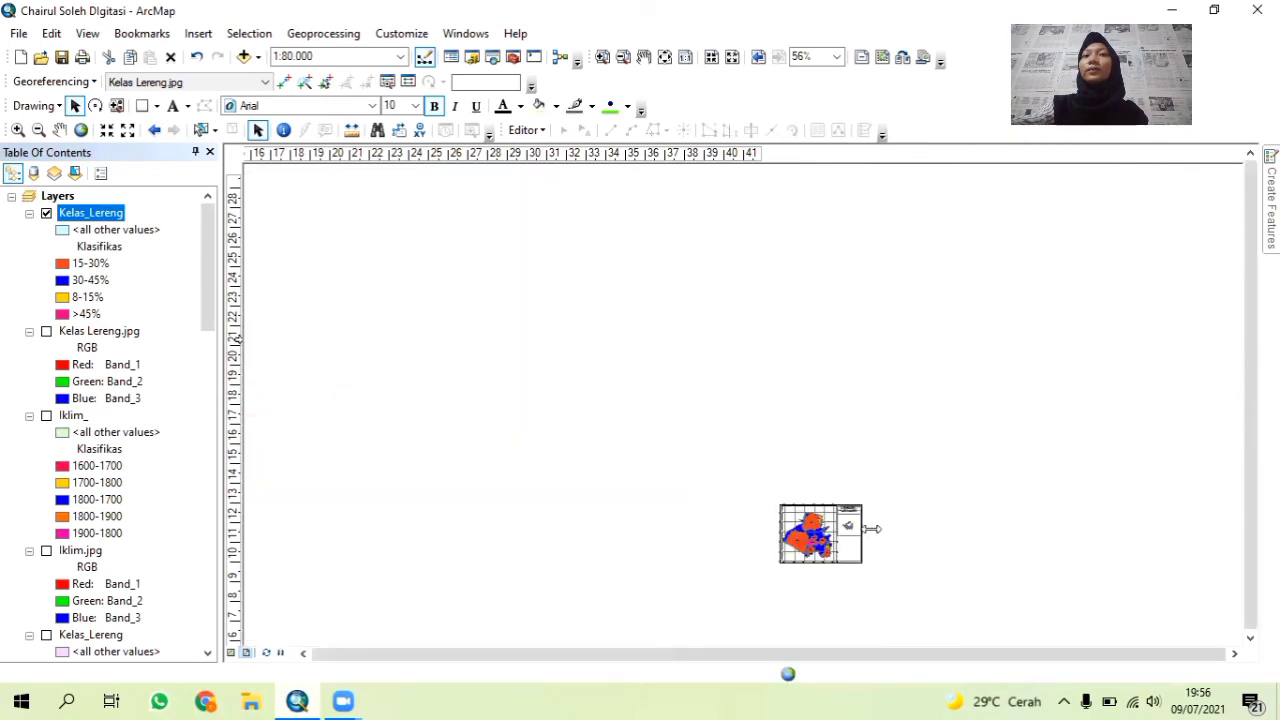
pyautogui.scroll(4, 869, 528)
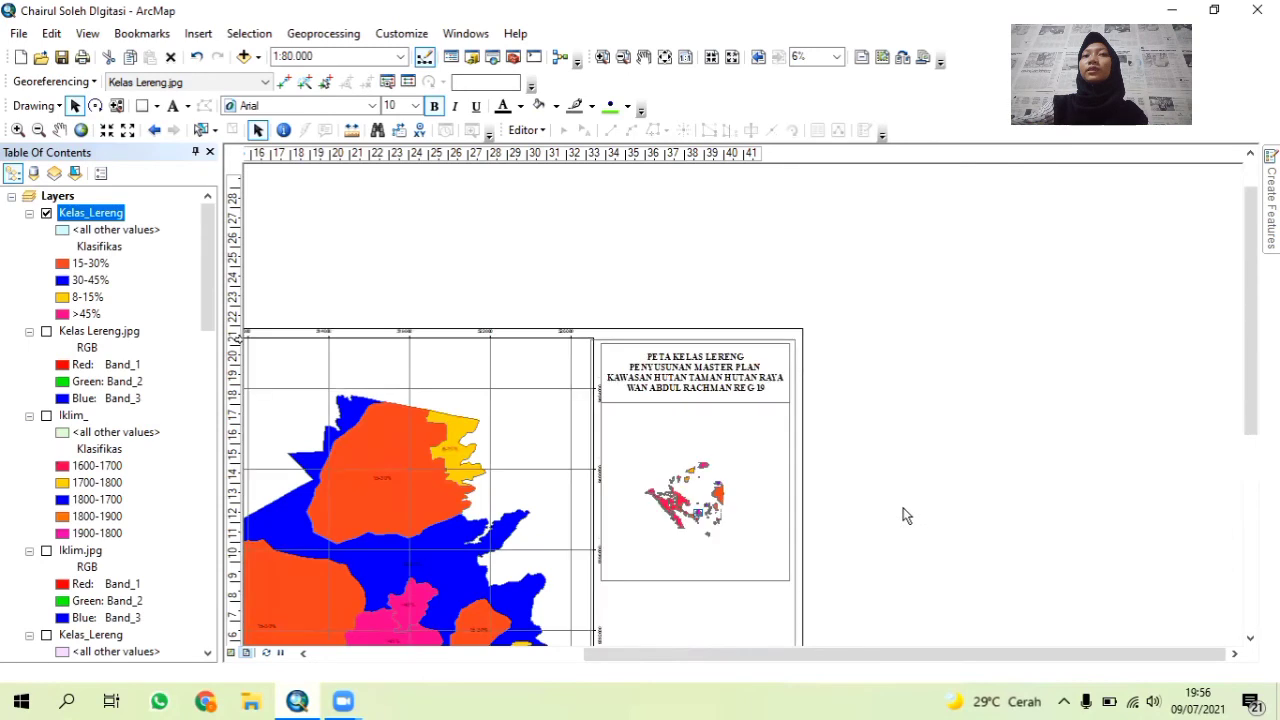
pyautogui.moveTo(918, 552); pyautogui.dragTo(817, 485)
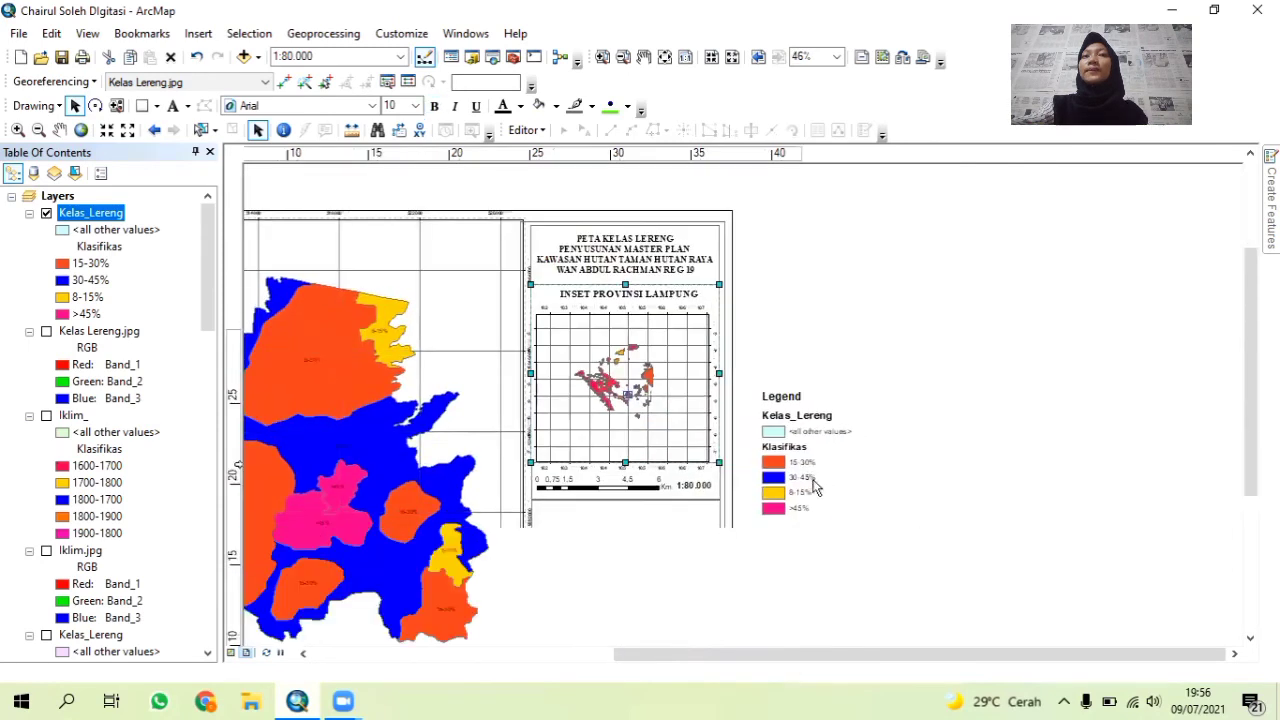
# Ungroup the converted legend down to its individual headings, colour patches and labels.
pyautogui.click(734, 420)
pyautogui.rightClick(734, 414)
pyautogui.click(778, 243)
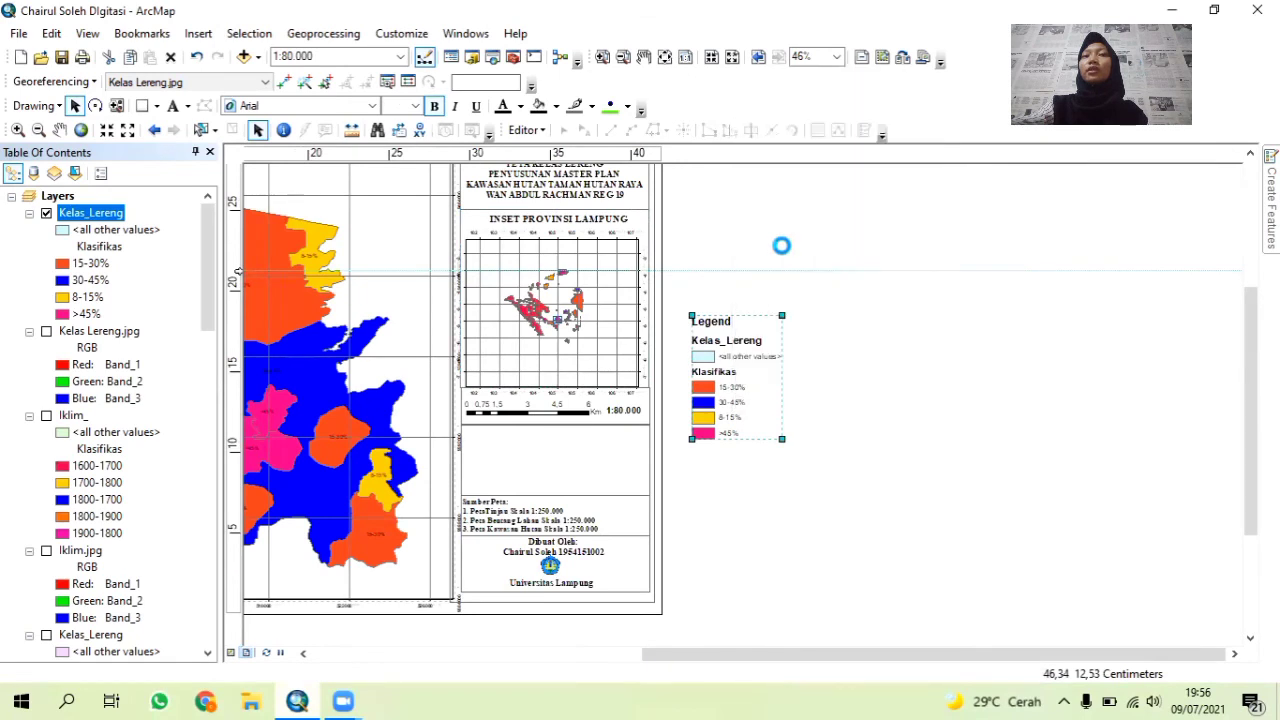
pyautogui.rightClick(758, 357)
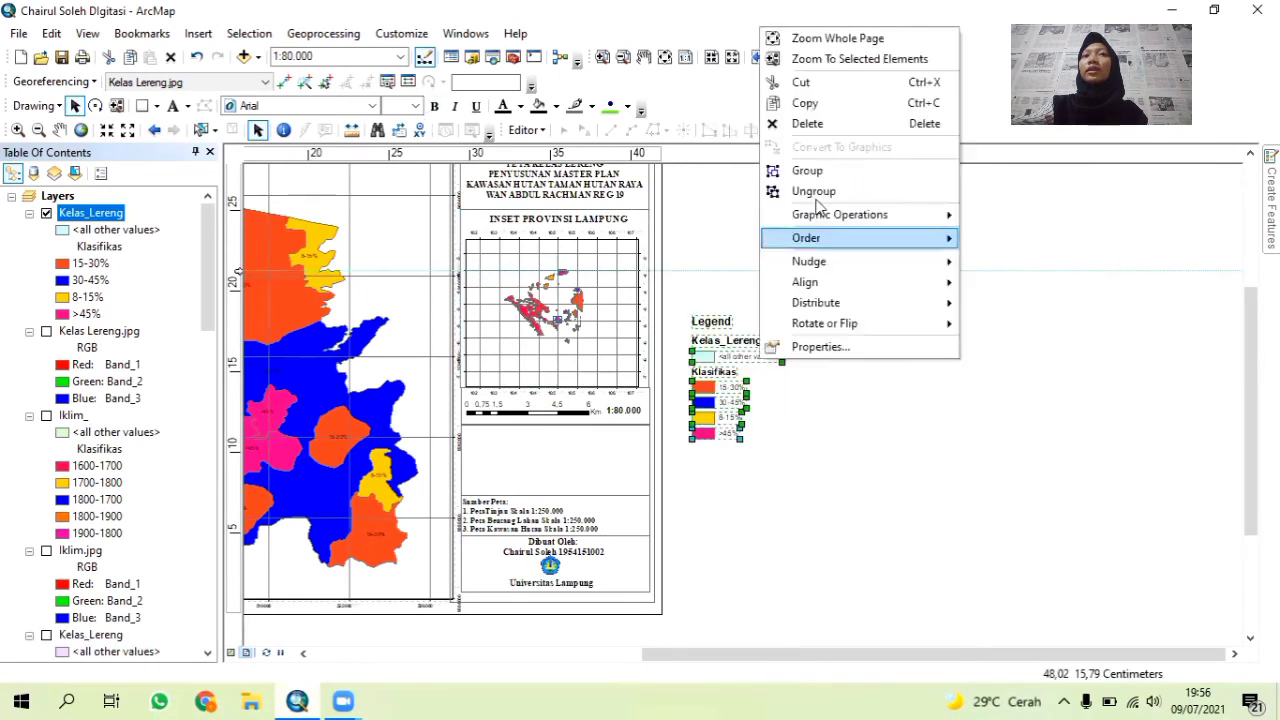
pyautogui.click(815, 192)
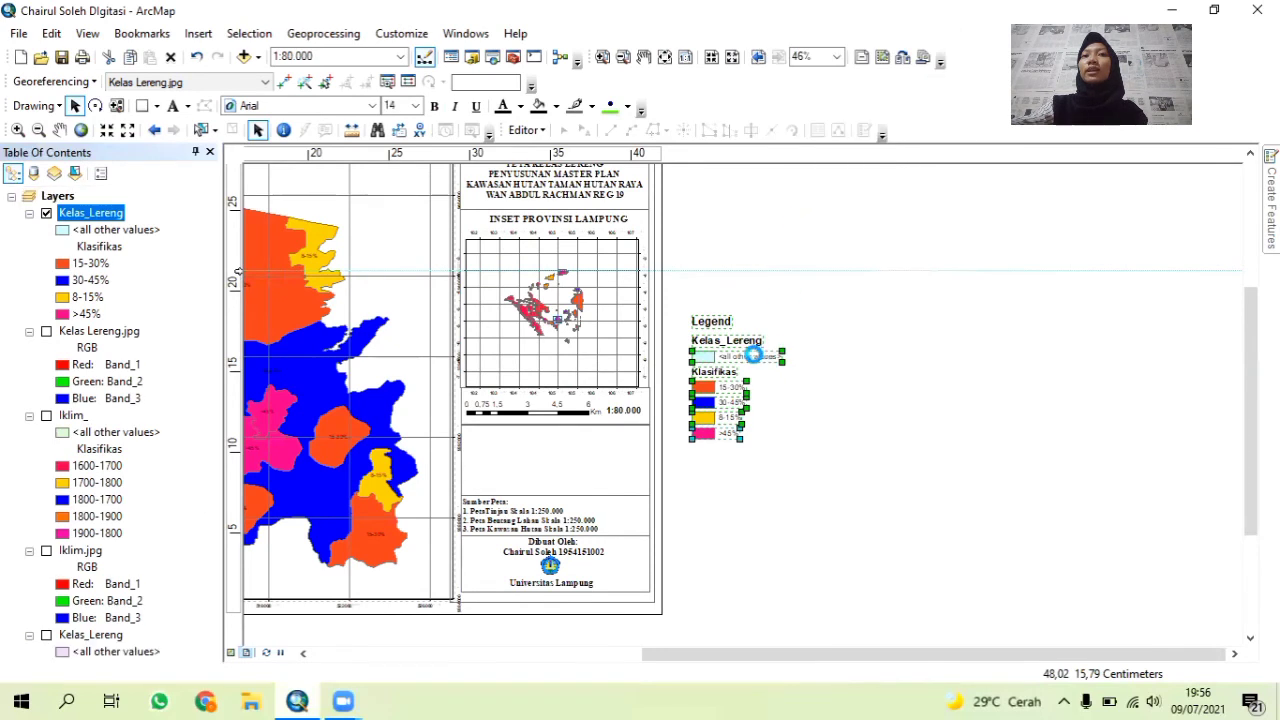
# Delete the Legend title, the Kelas_Lereng heading and the <all other values> patch and label from the ungrouped legend.
pyautogui.click(718, 325)
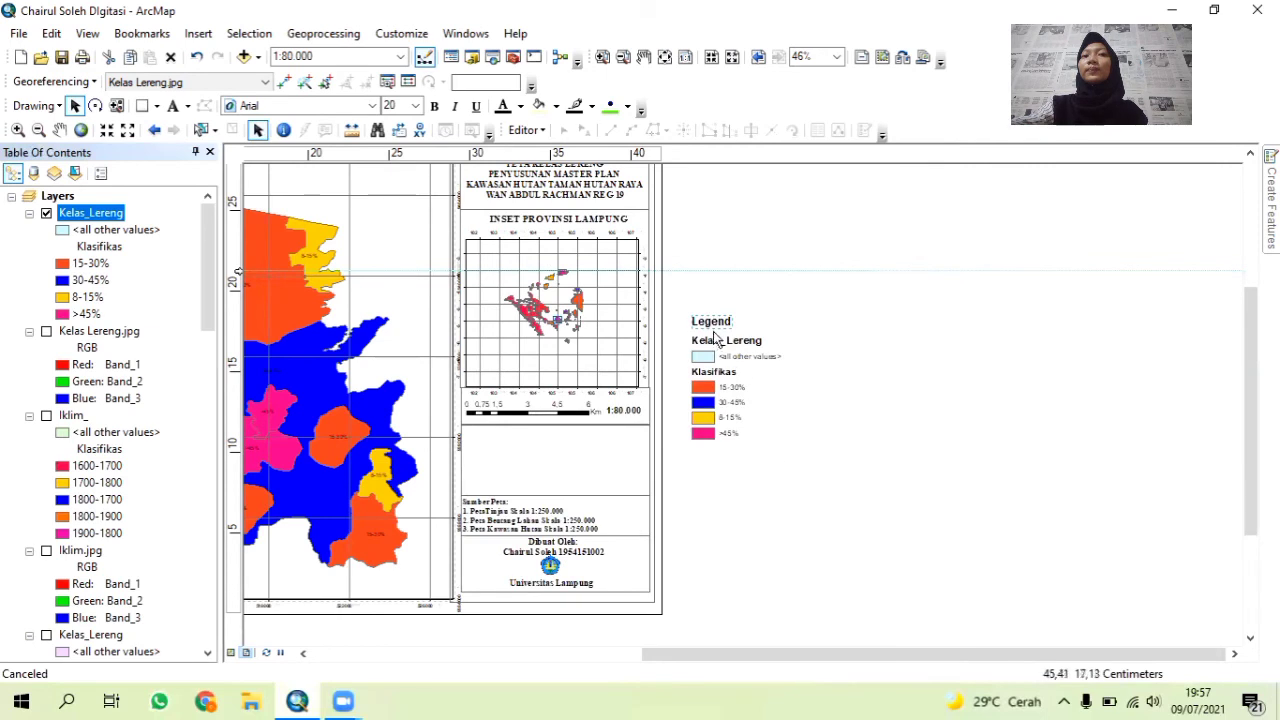
pyautogui.click(711, 320)
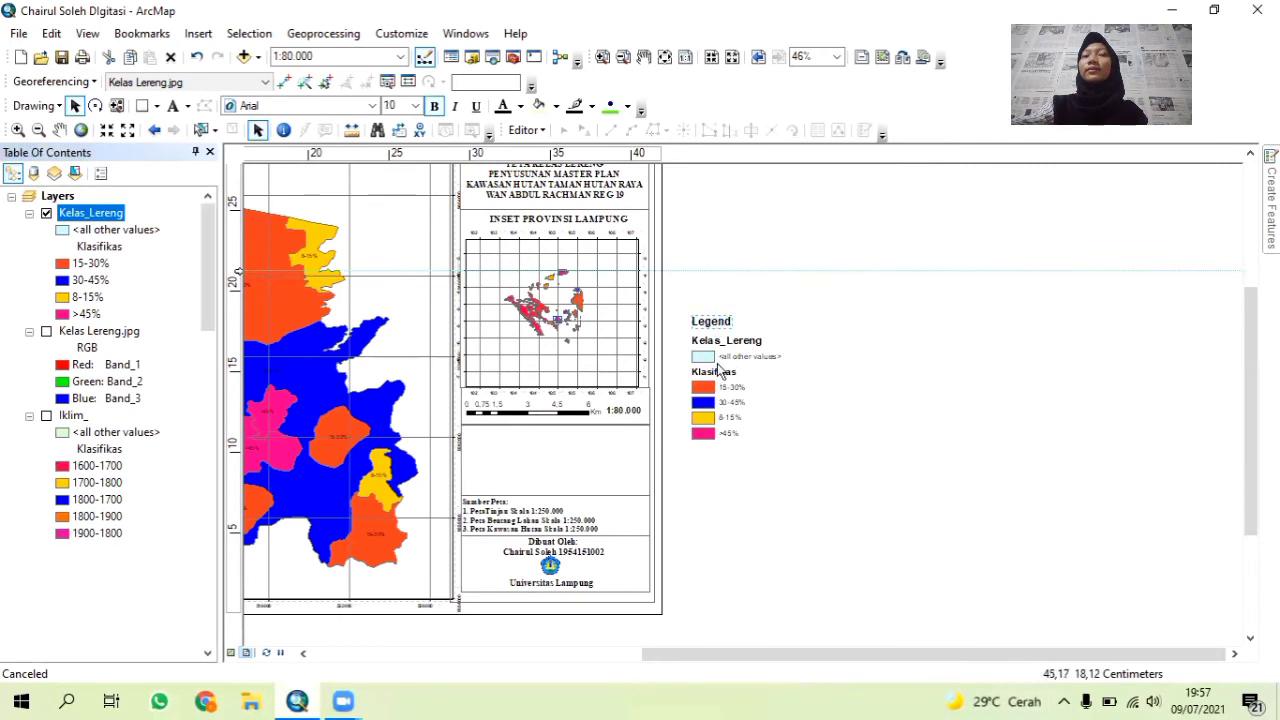
pyautogui.press('Delete')
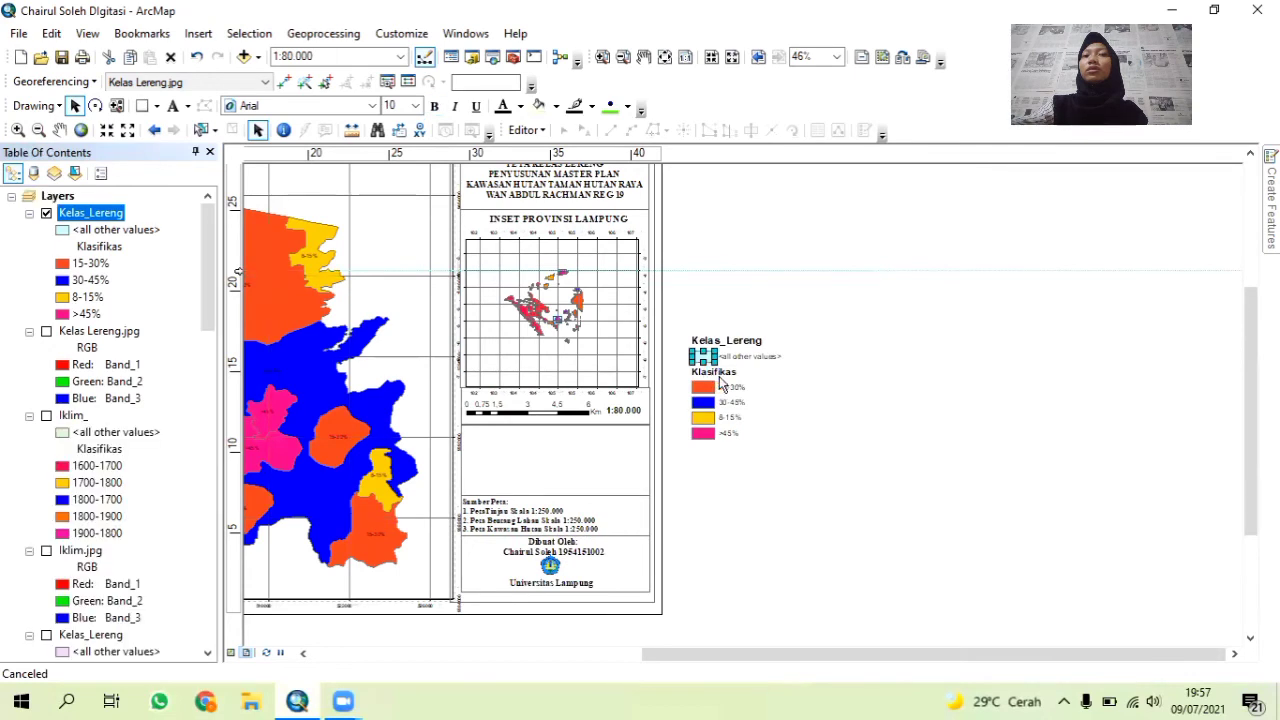
pyautogui.press('Delete')
pyautogui.click(730, 358)
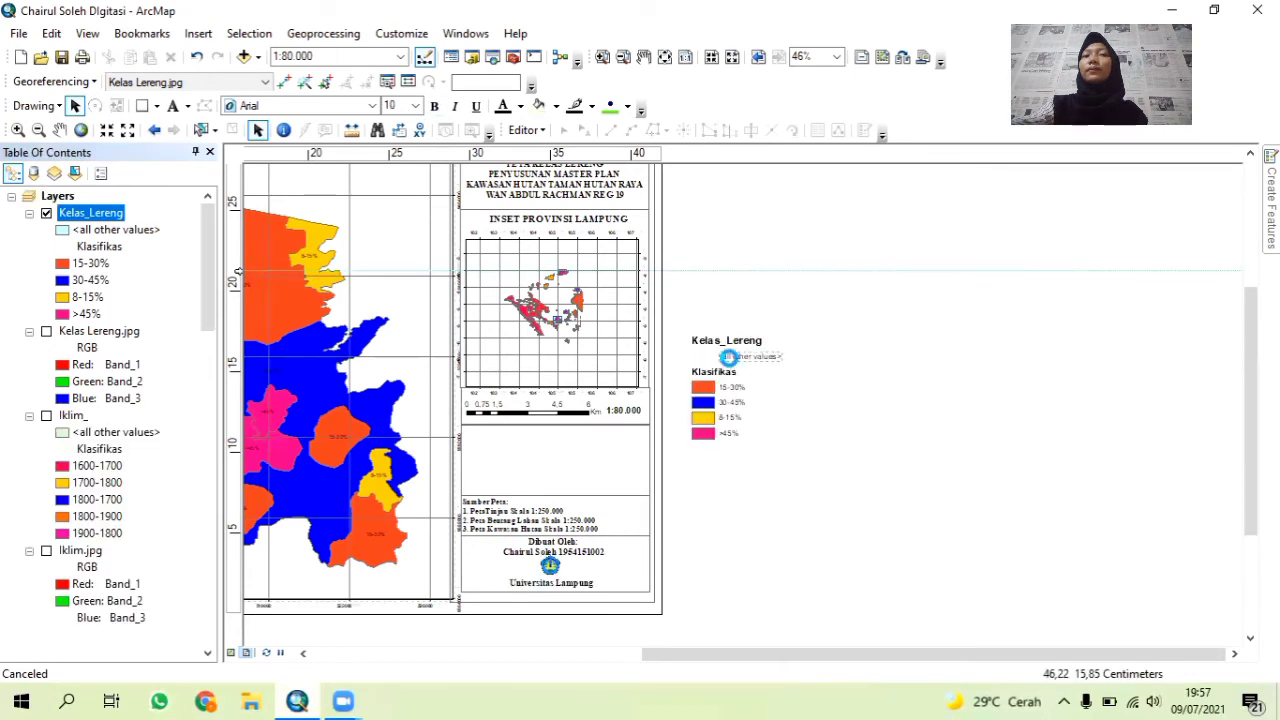
pyautogui.press('Delete')
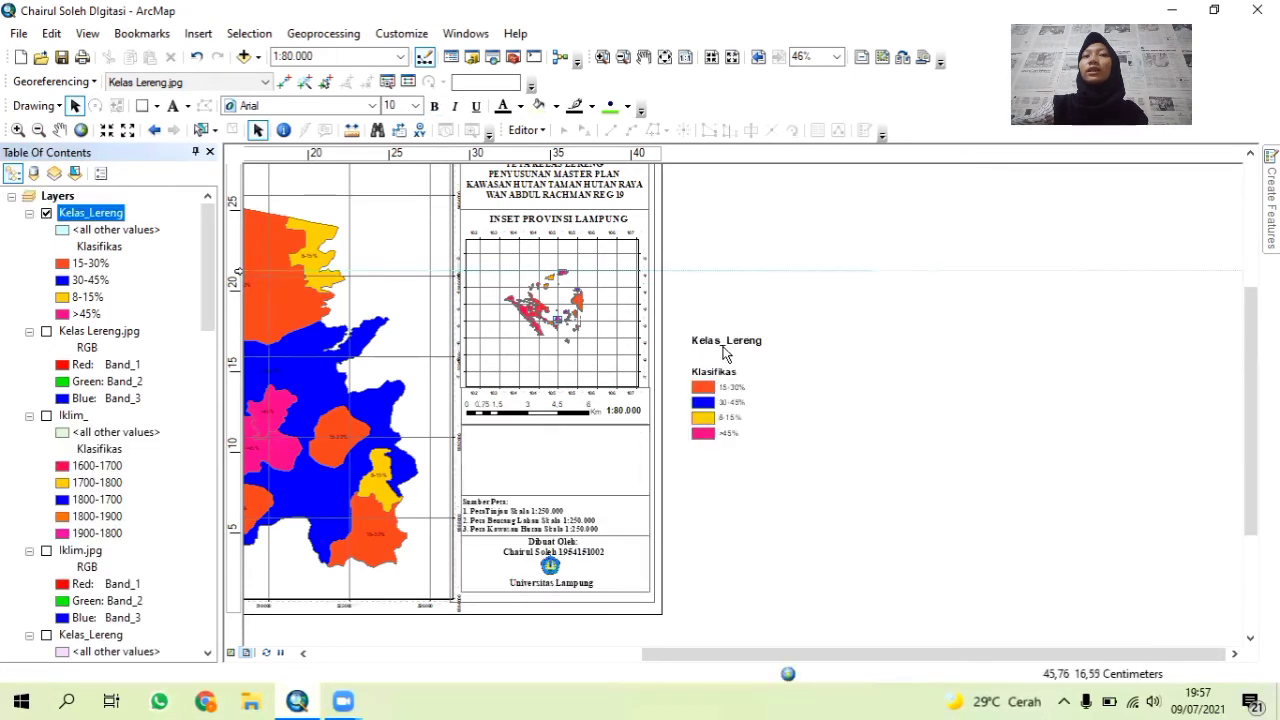
pyautogui.click(725, 345)
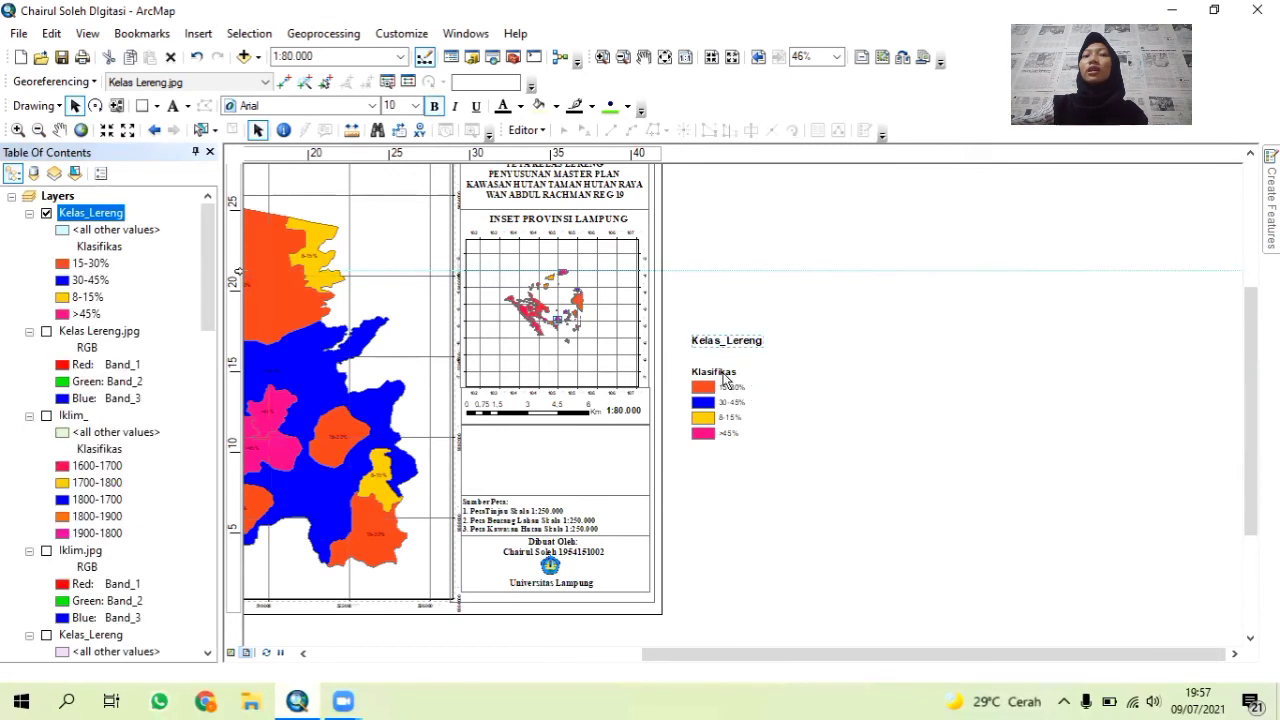
# Change the Klasifikas heading to Klasifikasi Kelas Lereng and move it to the top of the empty legend box below the scale bar.
pyautogui.doubleClick(727, 376)
pyautogui.click(706, 348)
pyautogui.write('ifikasi')
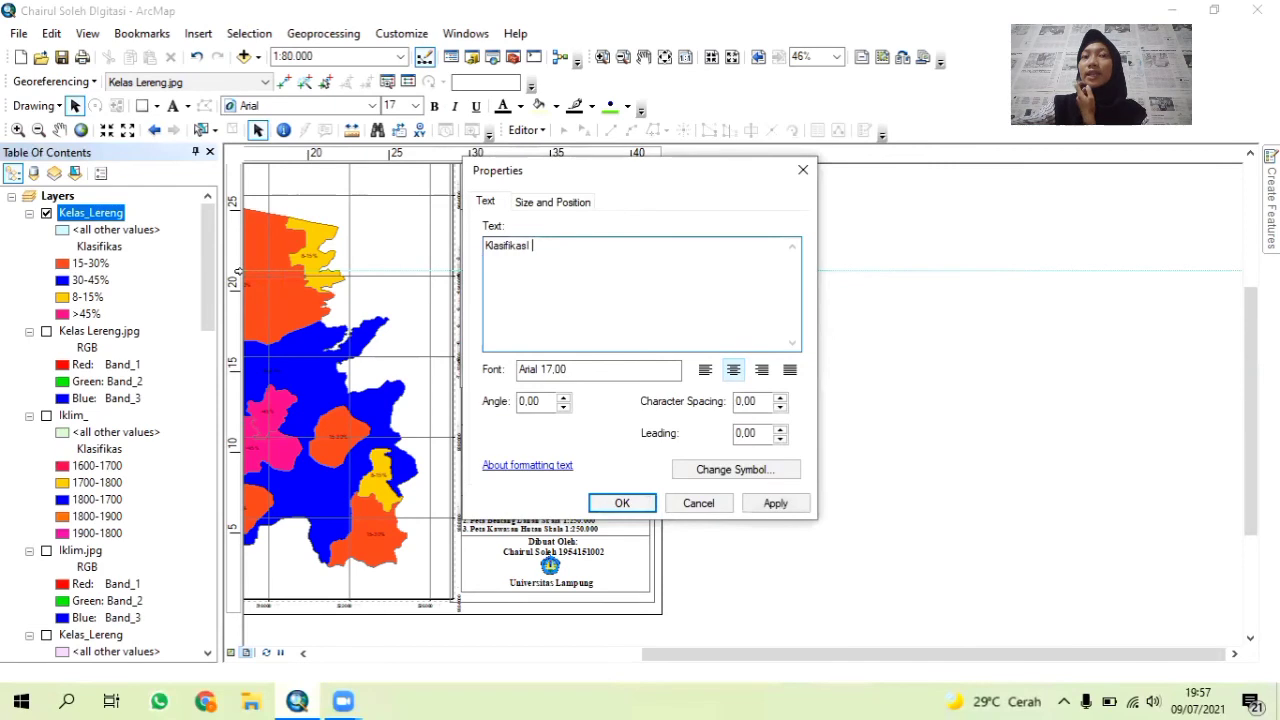
pyautogui.write(' Kelas Lereng')
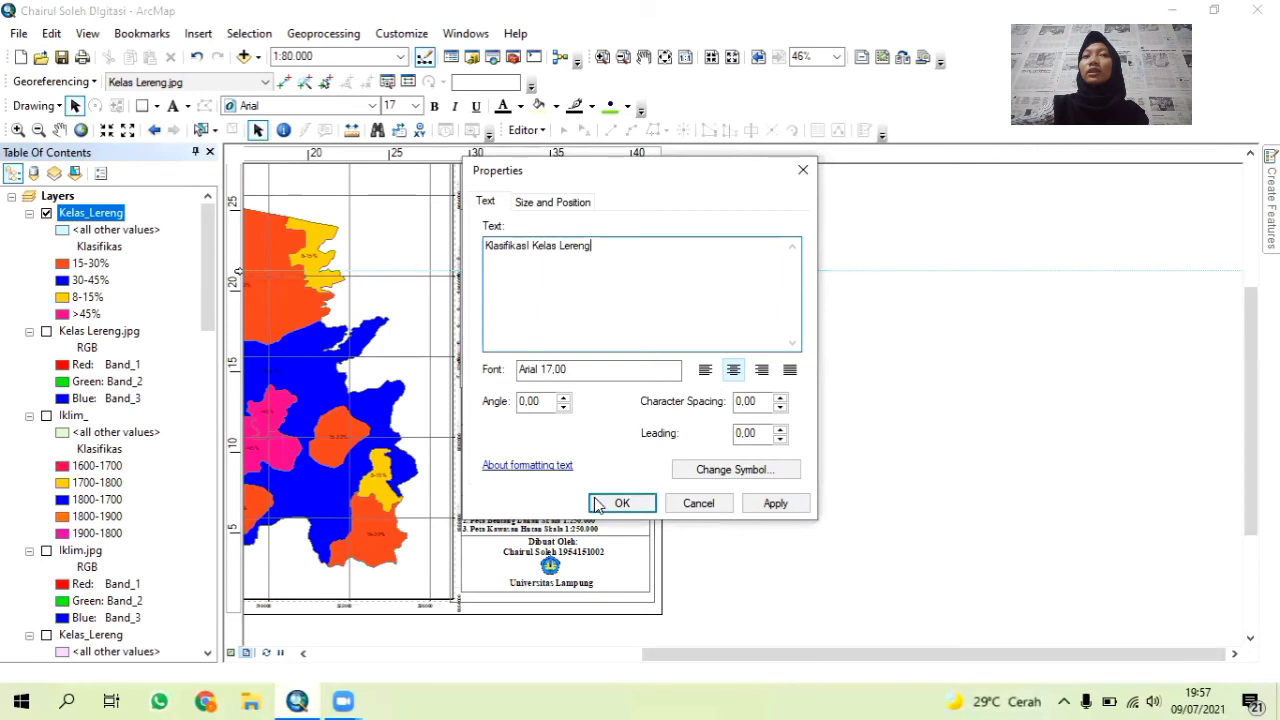
pyautogui.click(620, 503)
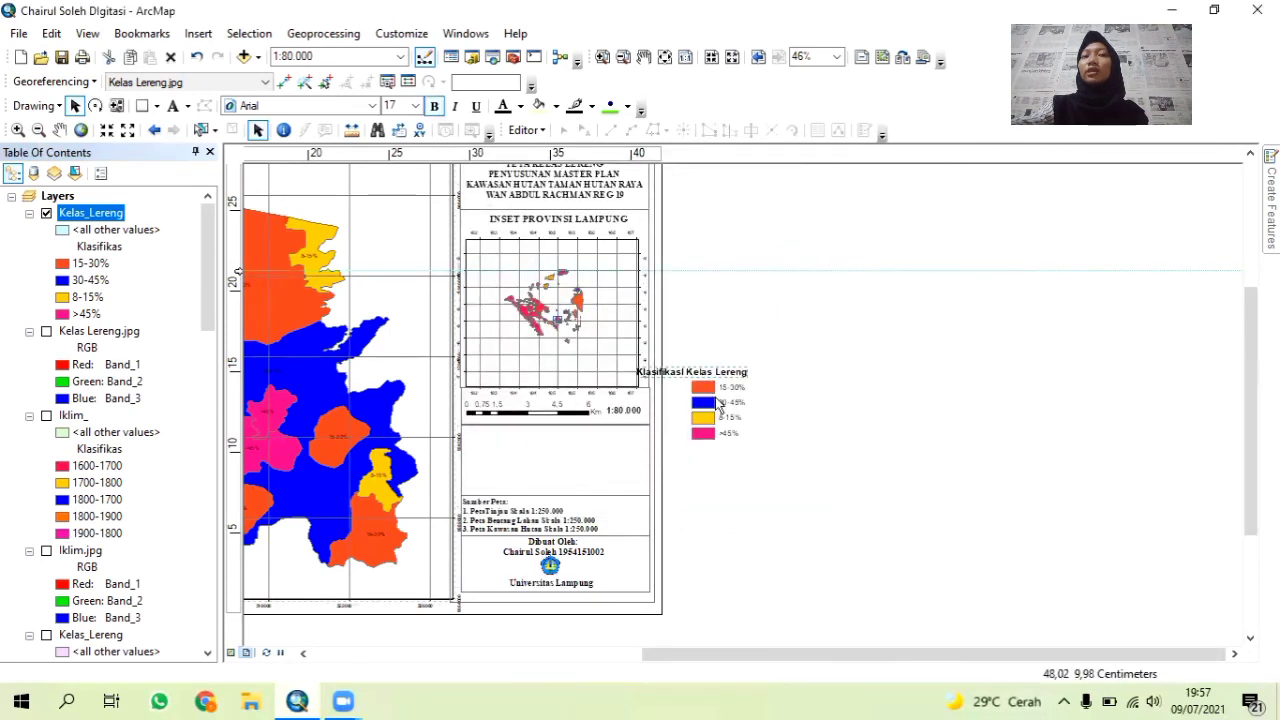
pyautogui.moveTo(705, 378); pyautogui.dragTo(567, 436)
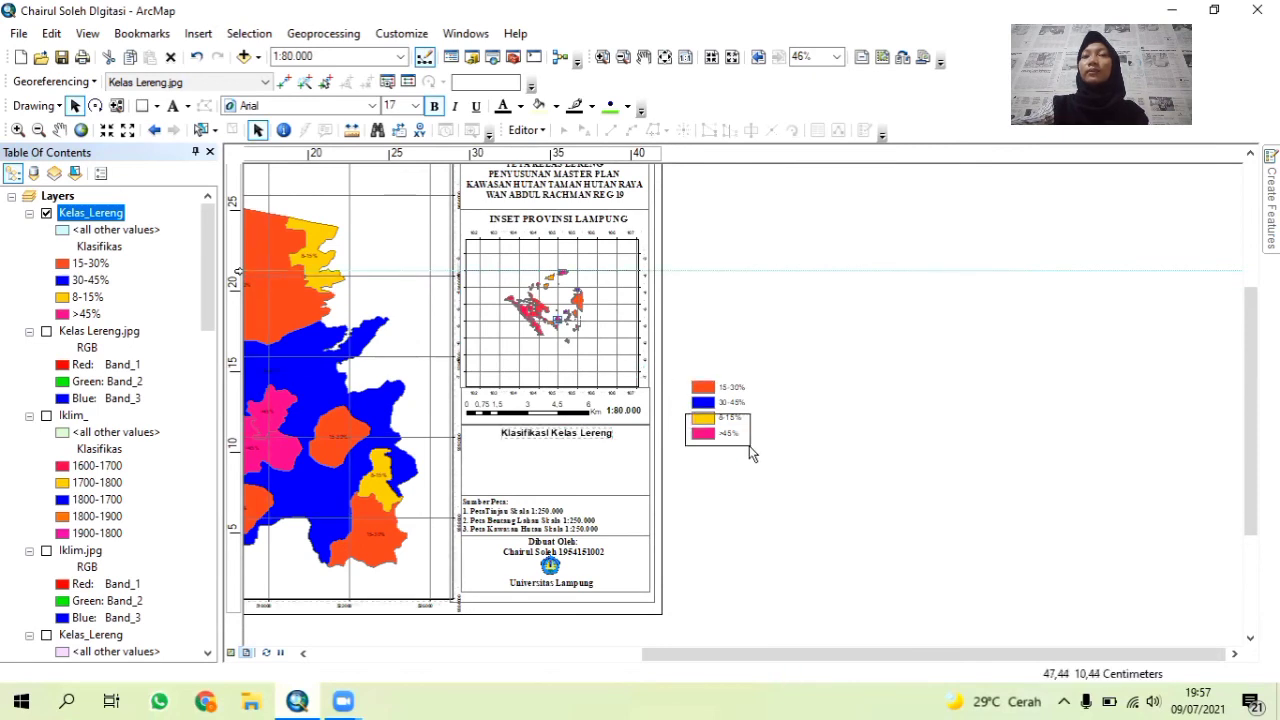
# Move the 8-15% and >45% patches and labels together into the legend box, beneath the Klasifikasi Kelas Lereng heading.
pyautogui.click(709, 440)
pyautogui.moveTo(686, 409); pyautogui.dragTo(750, 457)
pyautogui.rightClick(705, 436)
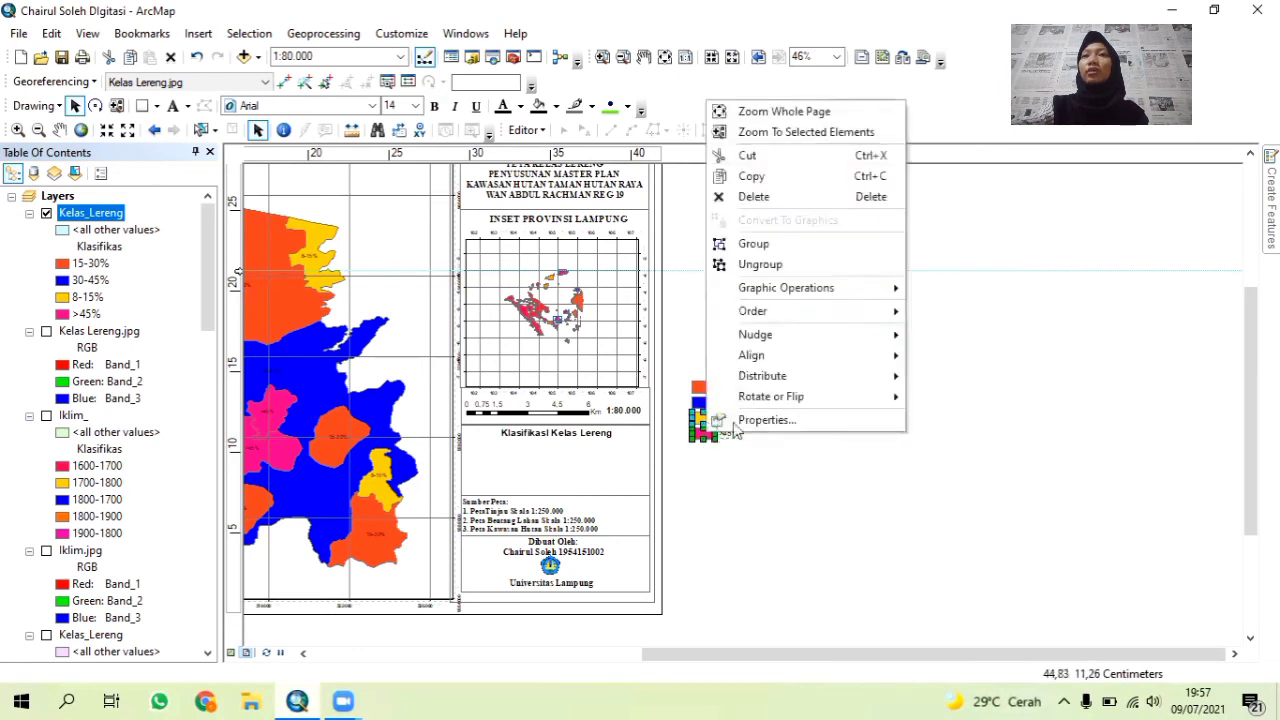
pyautogui.click(757, 263)
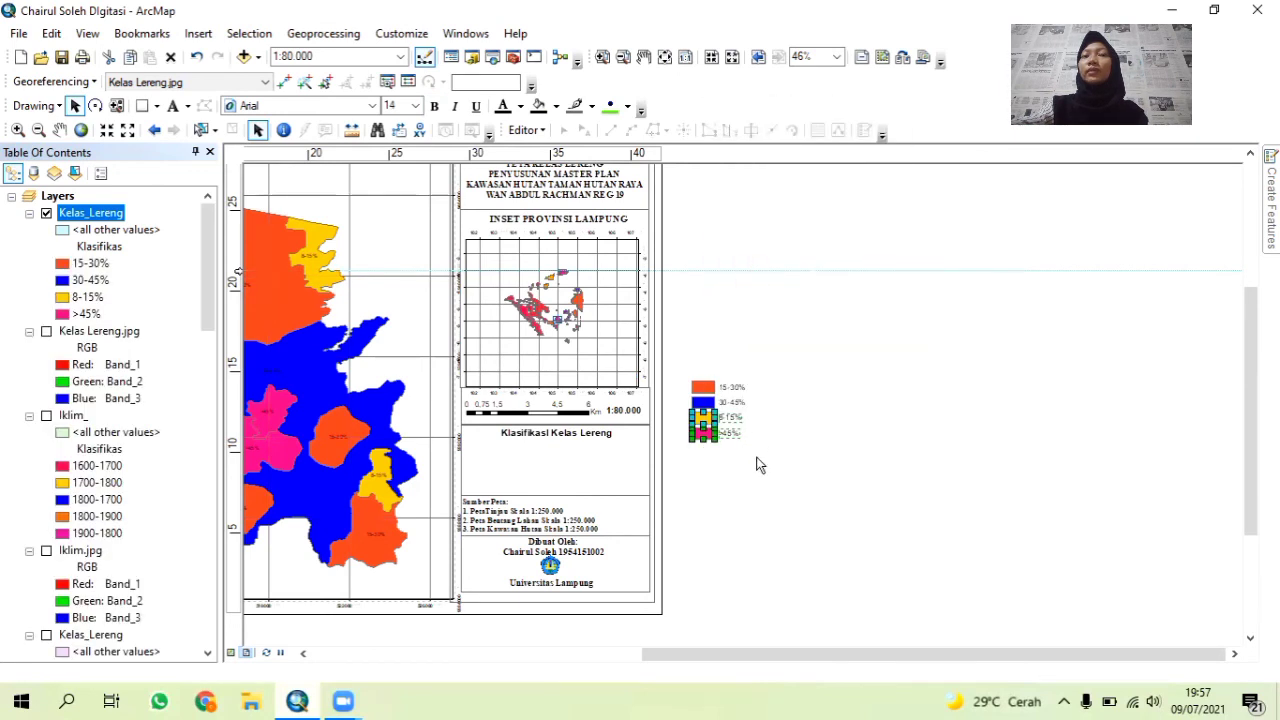
pyautogui.moveTo(717, 432); pyautogui.dragTo(686, 440)
pyautogui.press('Tab')
# Group the 15-30% and 30-45% patches and labels beside the page and enlarge the group.
pyautogui.rightClick(710, 400)
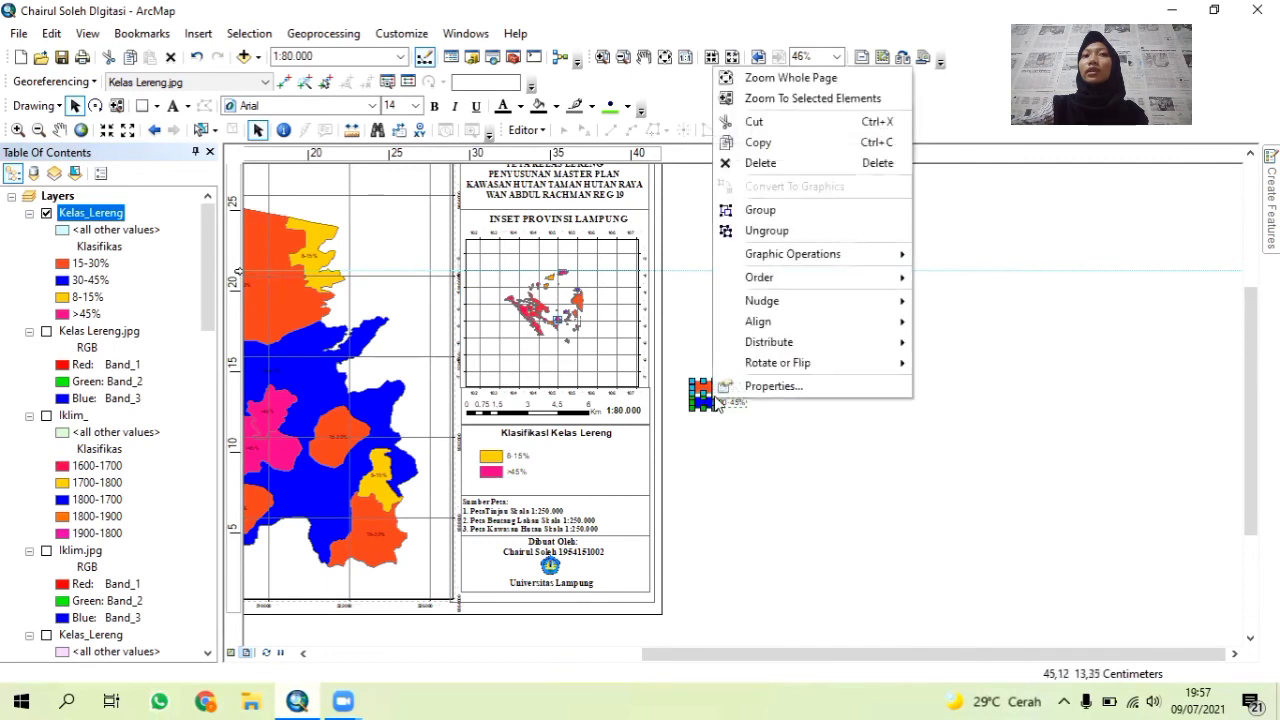
pyautogui.click(761, 235)
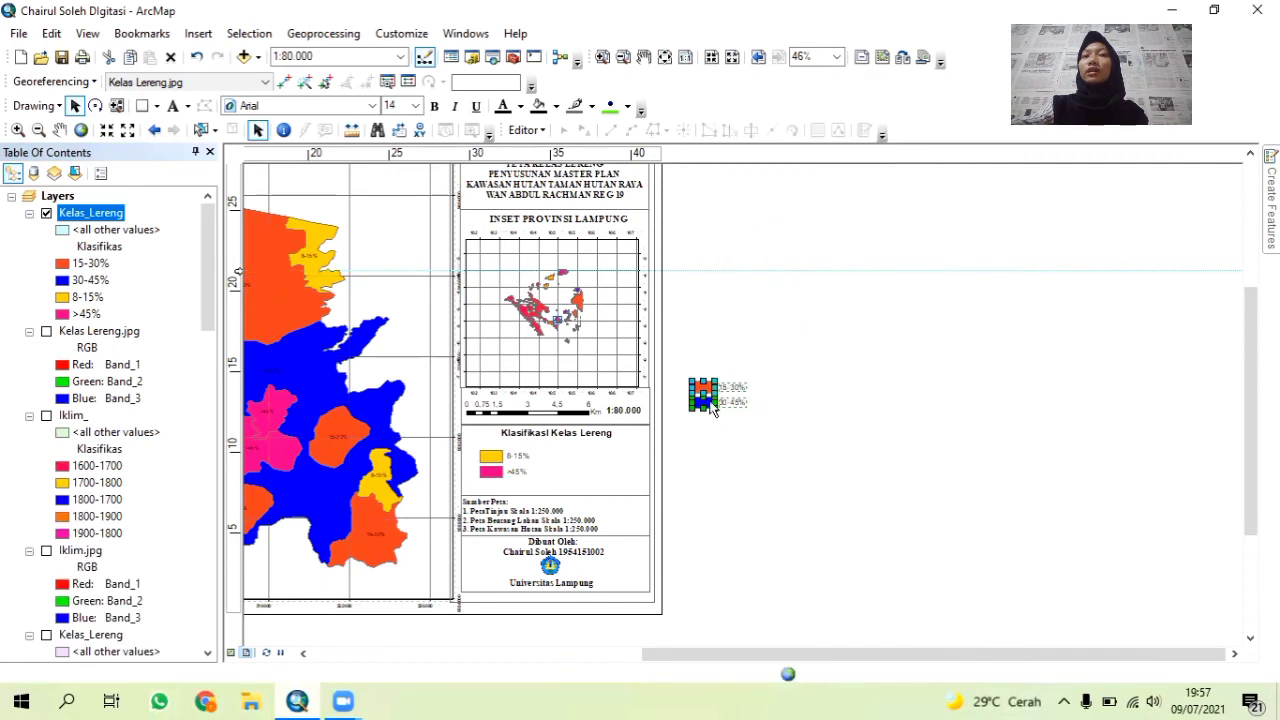
pyautogui.moveTo(716, 383); pyautogui.dragTo(563, 468)
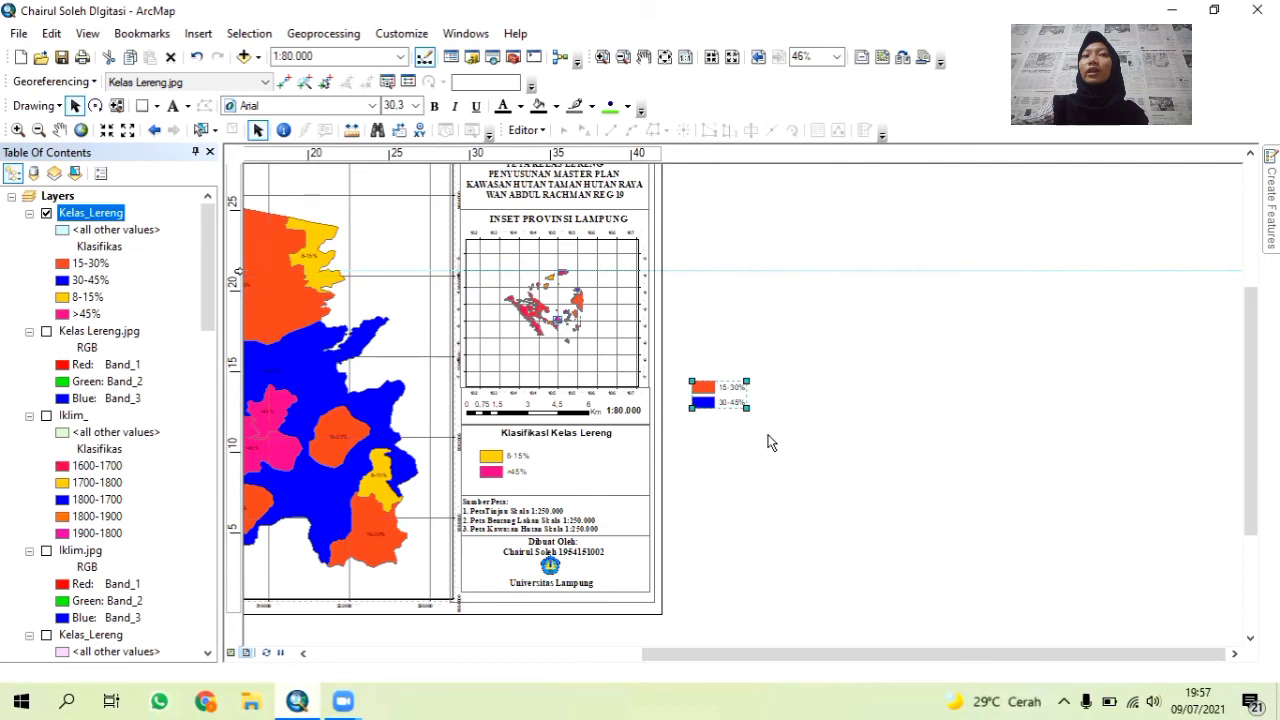
pyautogui.hotkey('ctrl', 'z')
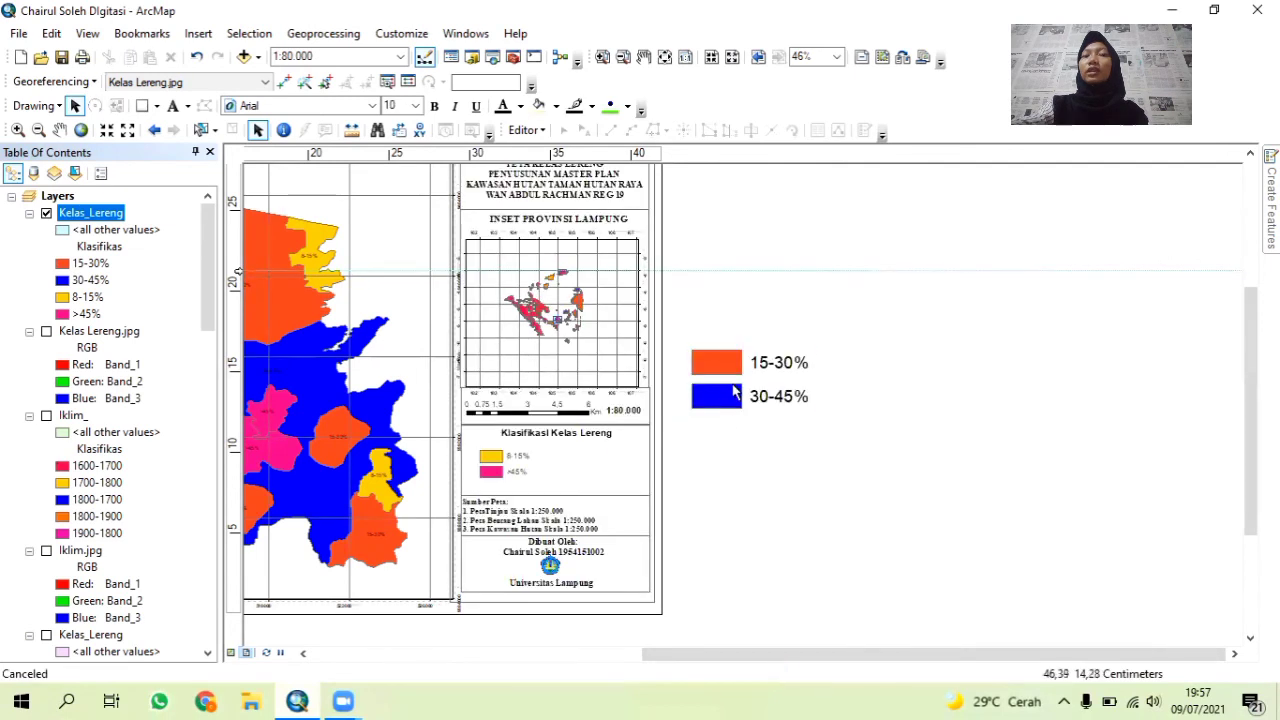
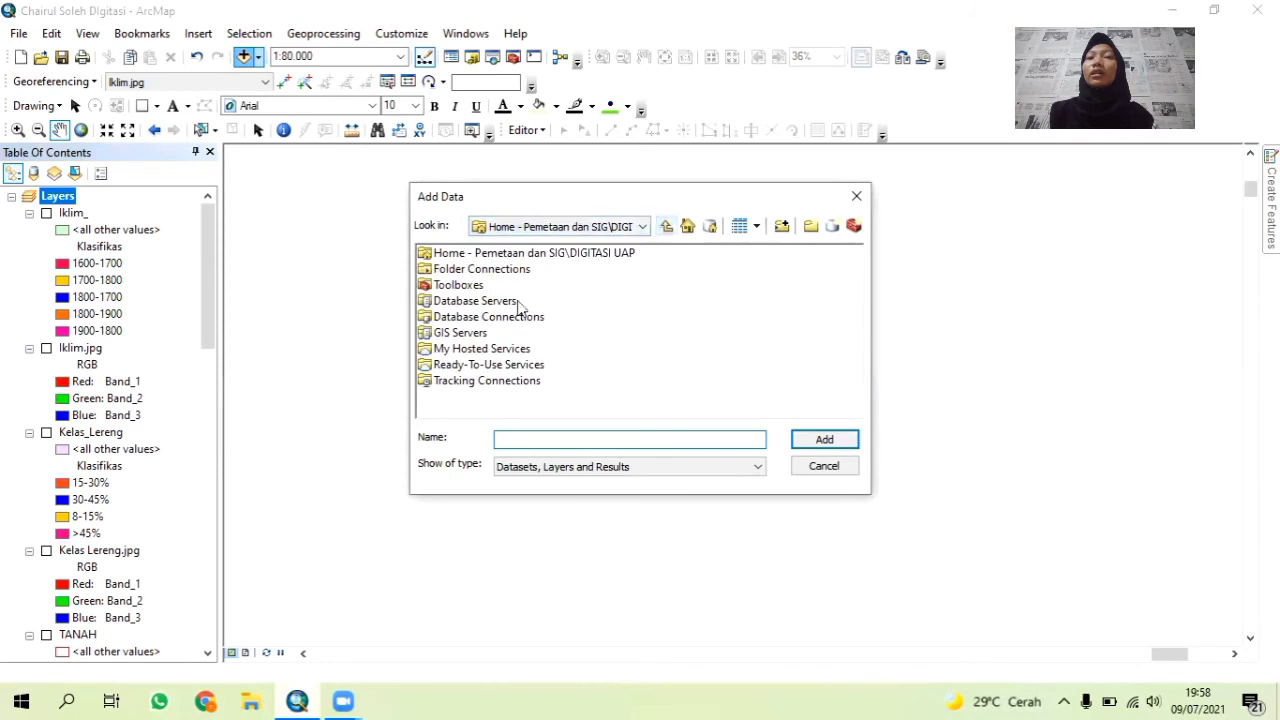
# Add the Iklim.jpg raster from the Digitasi folder in D:\Semester 4\Pemetaan dan SIG to the map.
pyautogui.doubleClick(509, 255)
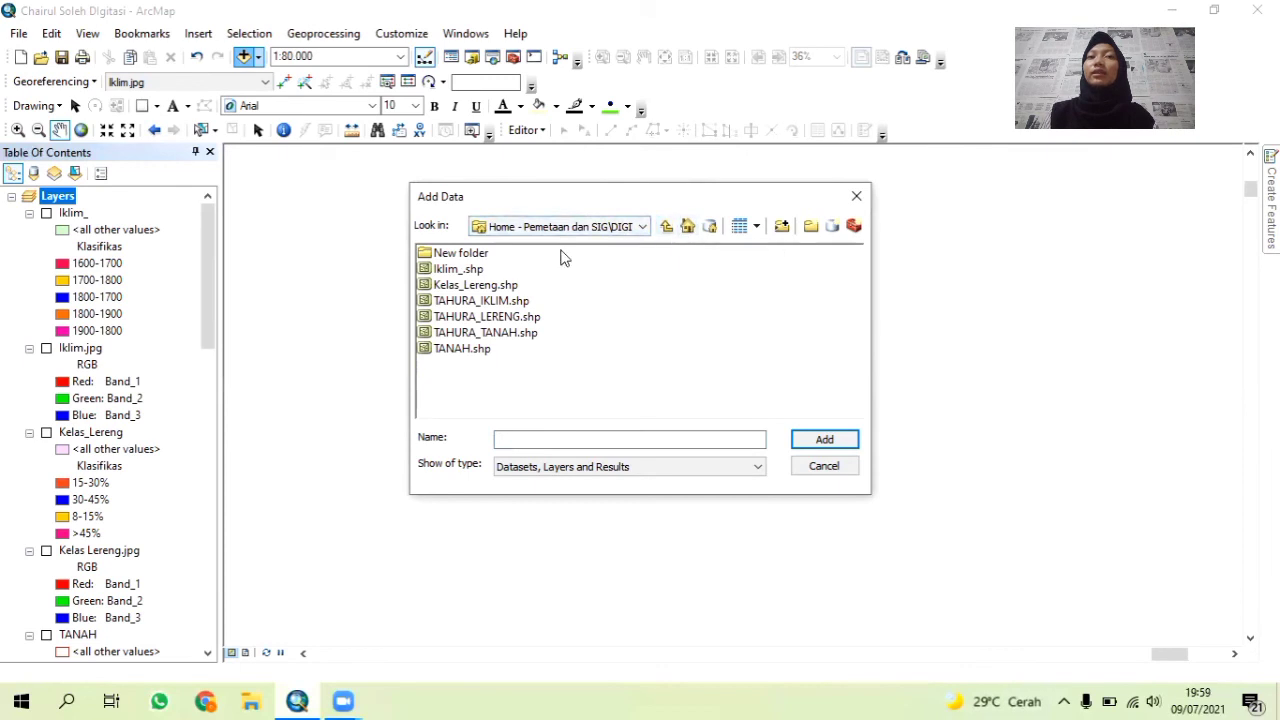
pyautogui.click(641, 227)
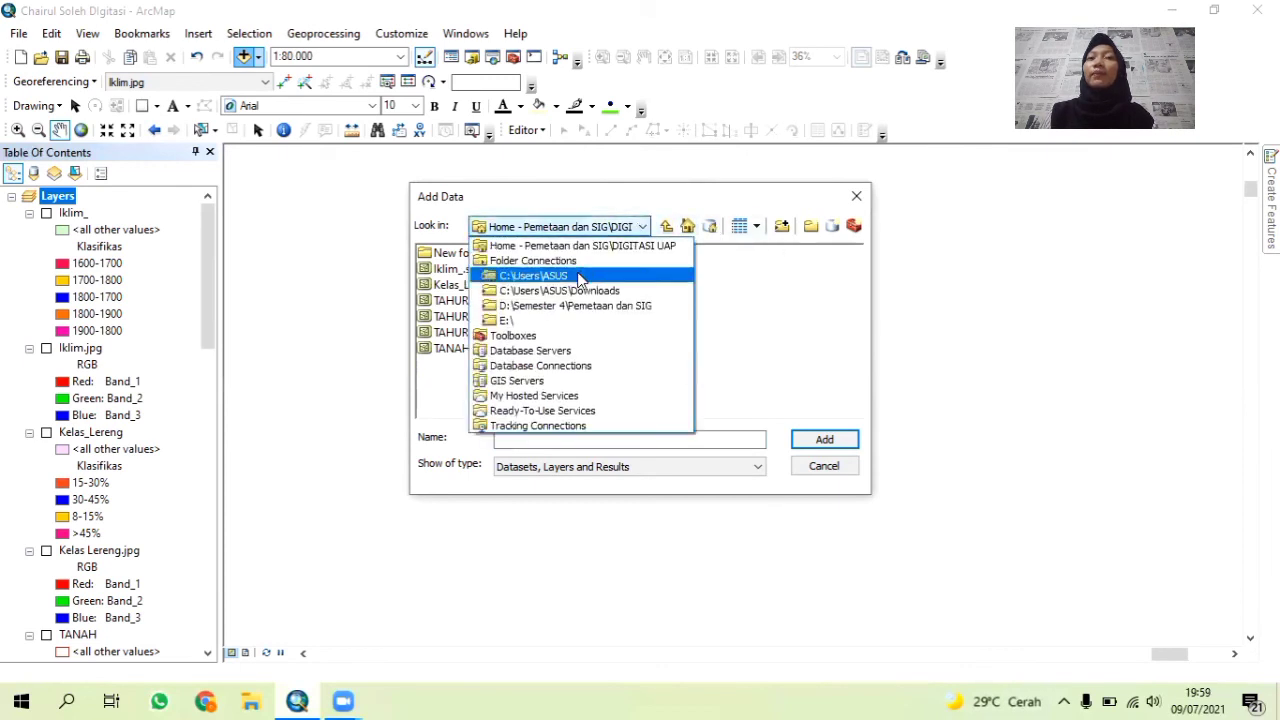
pyautogui.click(577, 307)
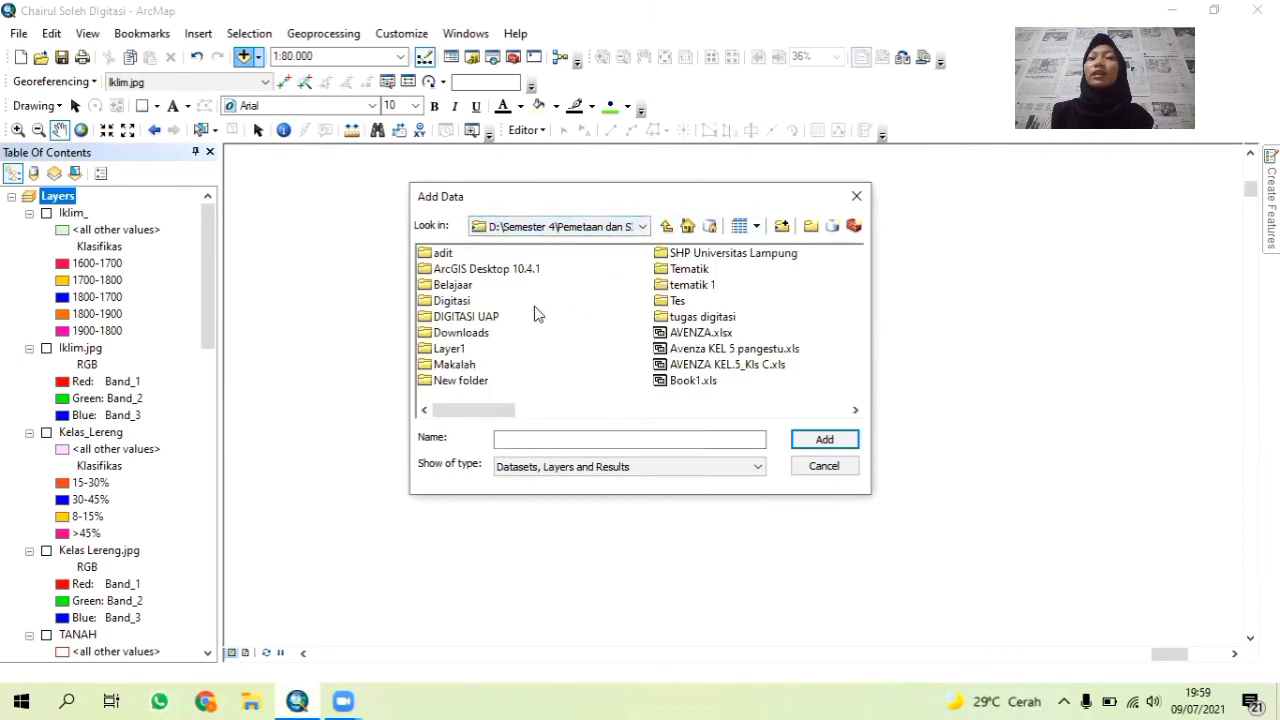
pyautogui.doubleClick(466, 300)
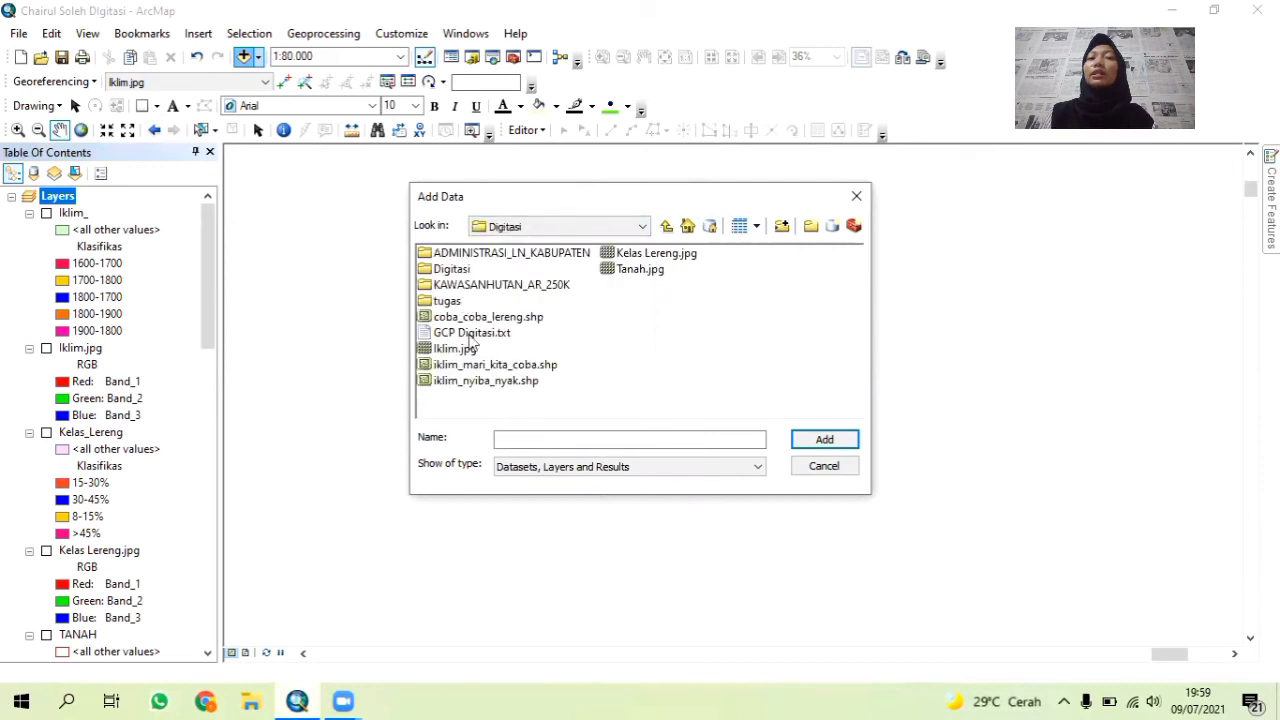
pyautogui.click(466, 350)
pyautogui.click(797, 441)
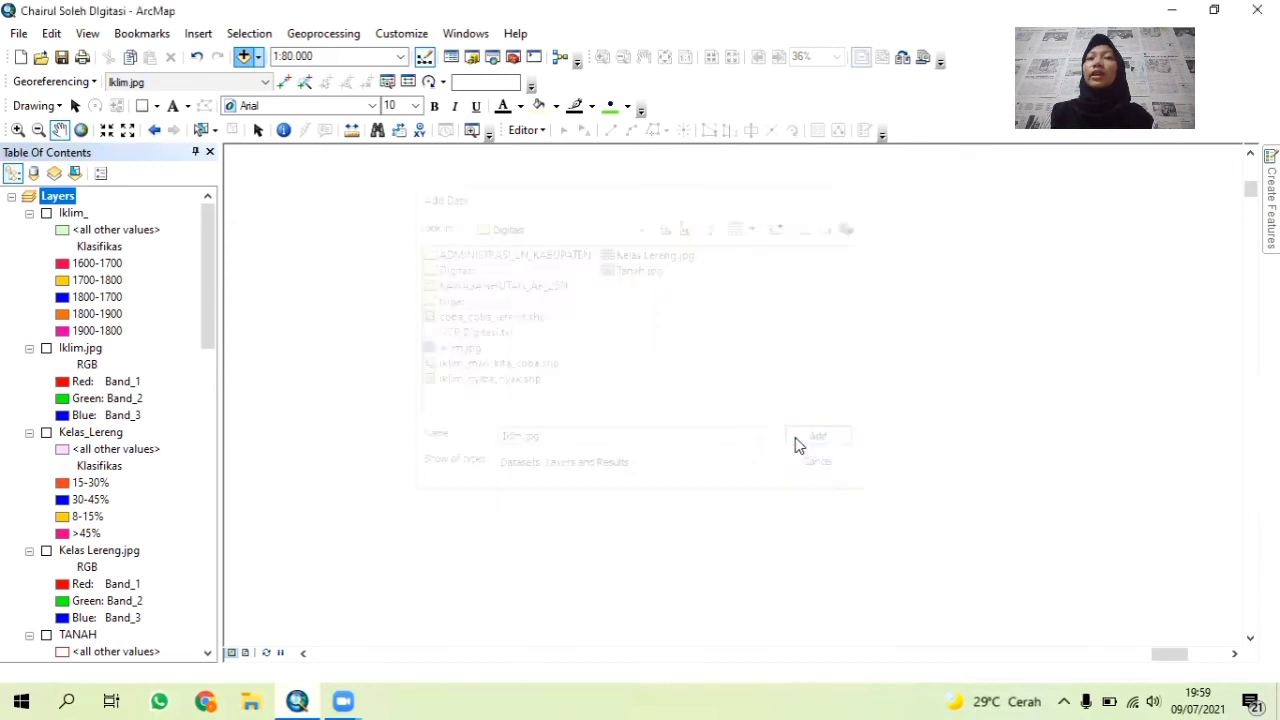
pyautogui.click(773, 437)
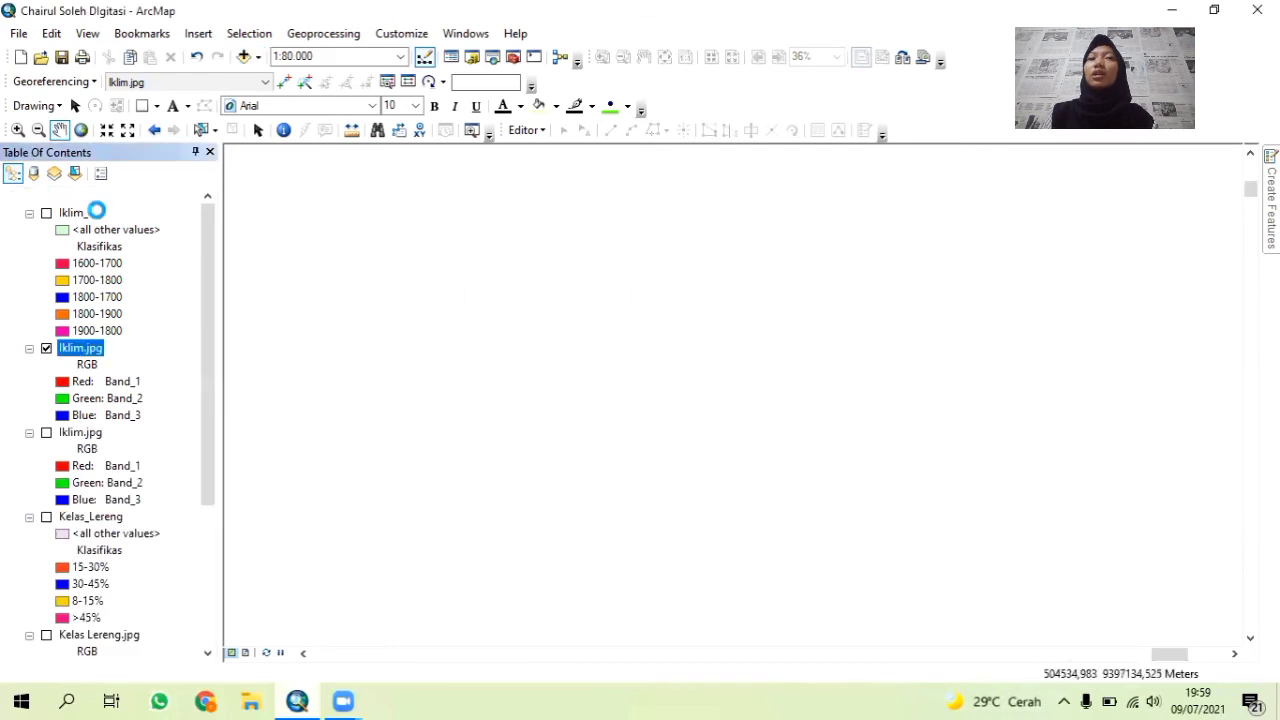
# Move the newly added Iklim.jpg to the top of the layer order and zoom to its extent.
pyautogui.moveTo(96, 349); pyautogui.dragTo(93, 214)
pyautogui.rightClick(93, 214)
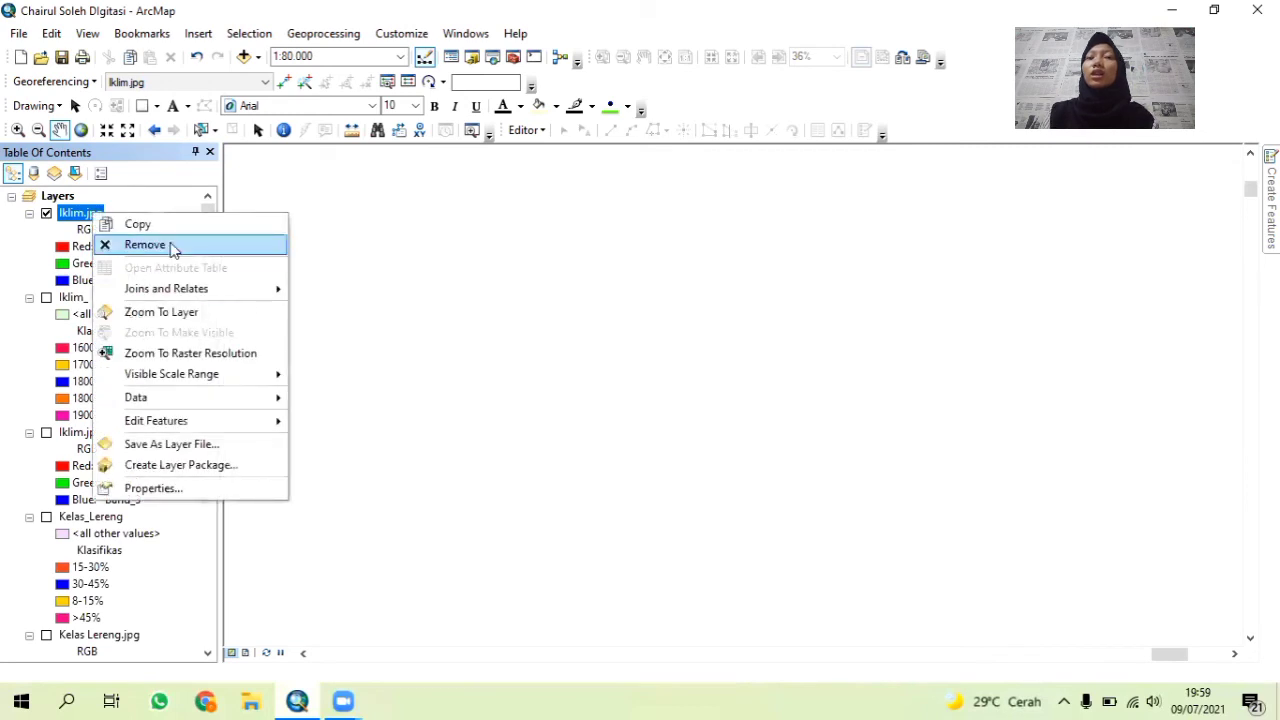
pyautogui.click(210, 318)
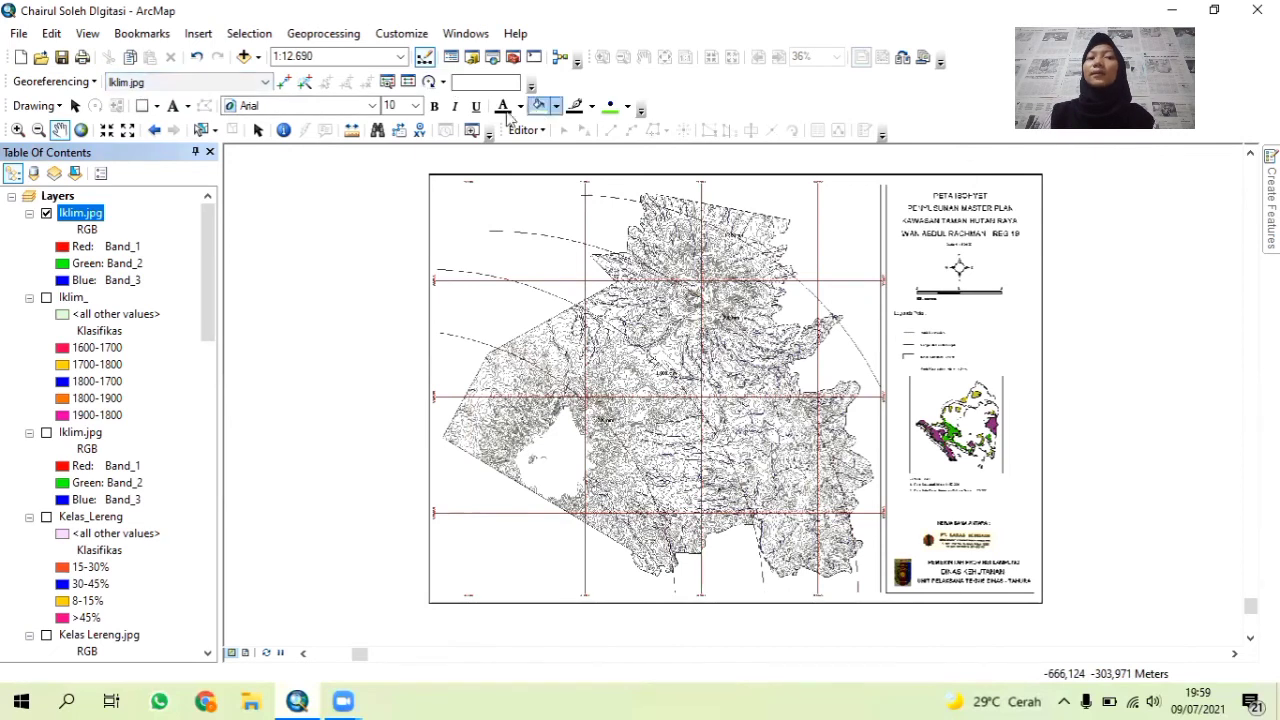
# Try to load the GCP Digitasi control points into the link table for Iklim.jpg.
pyautogui.click(304, 81)
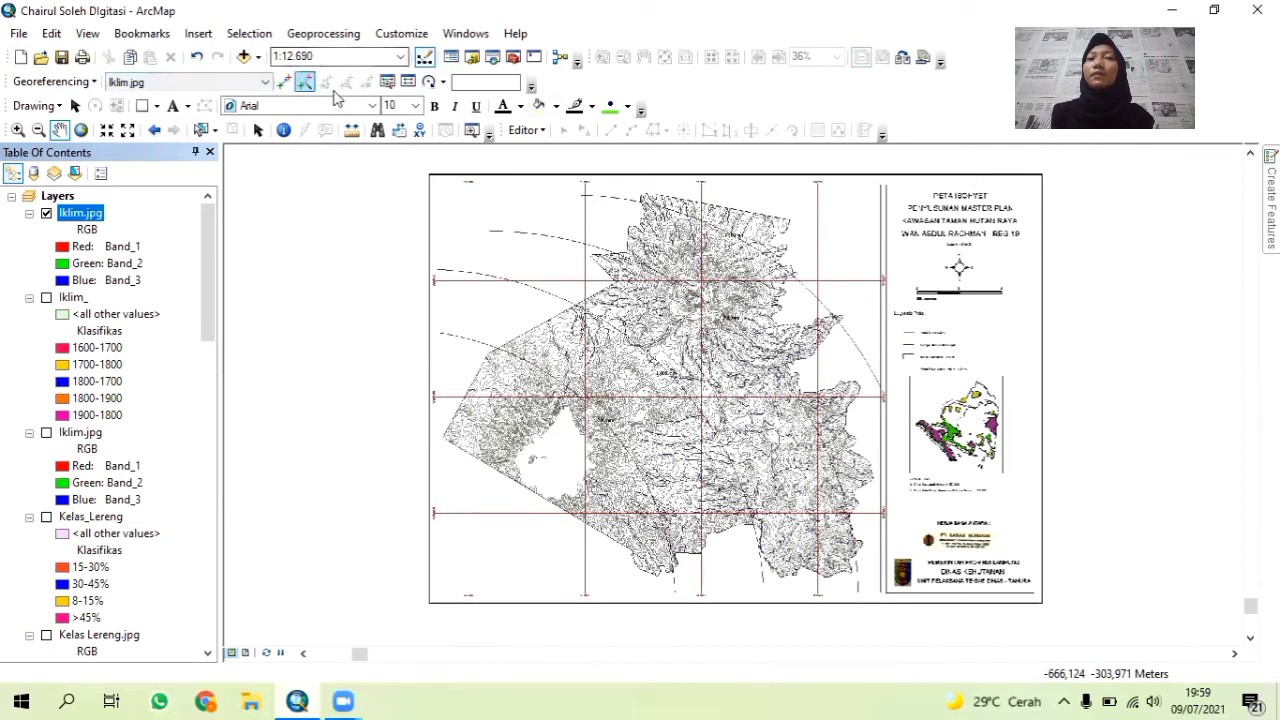
pyautogui.click(410, 84)
pyautogui.click(10, 187)
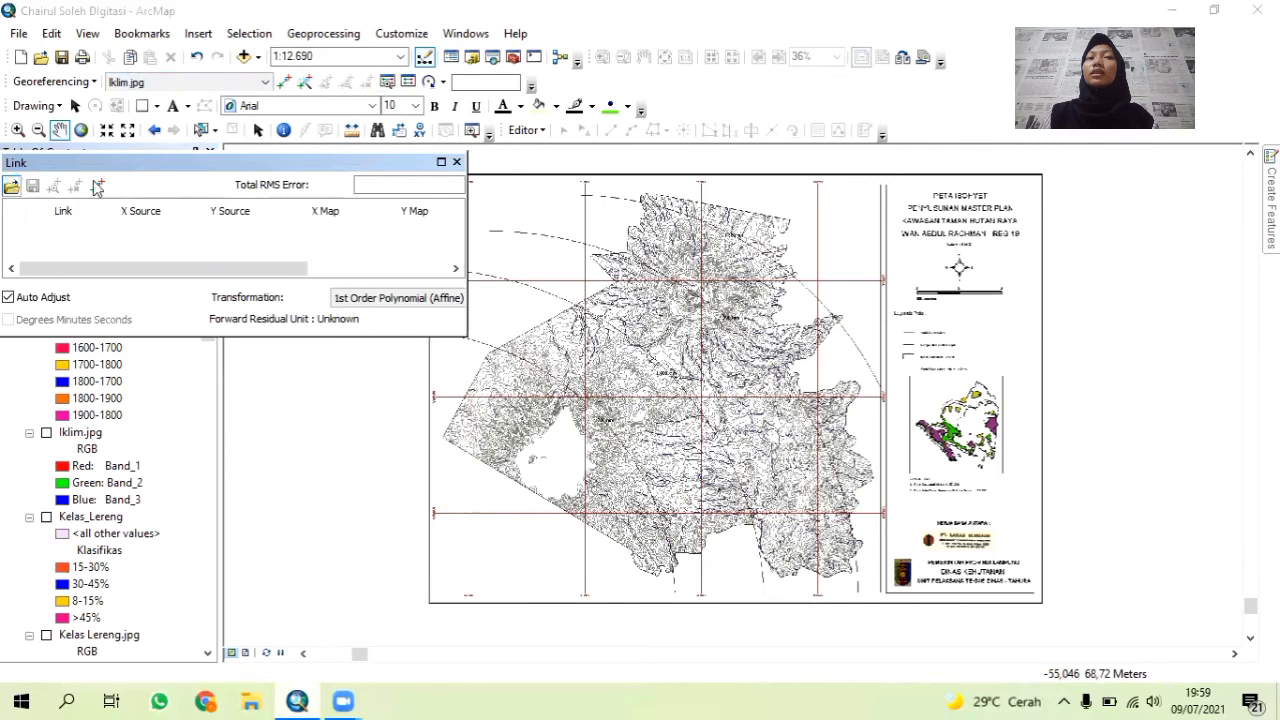
pyautogui.click(156, 140)
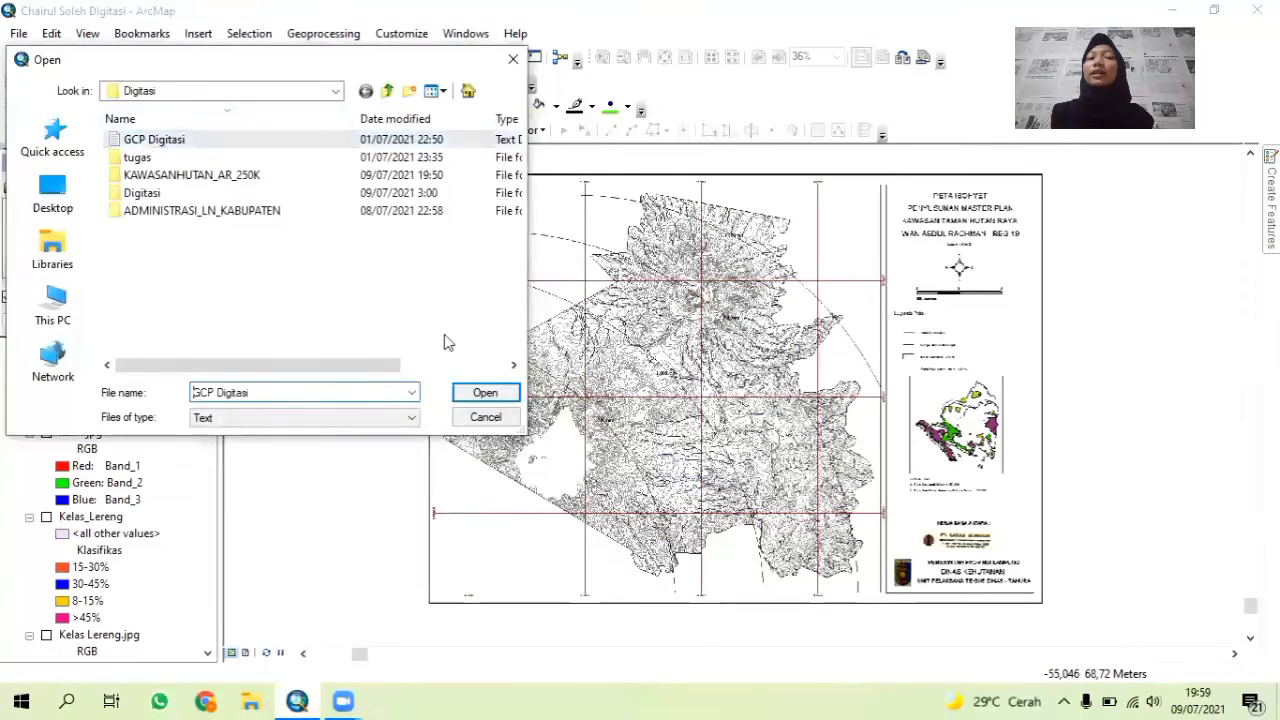
pyautogui.click(486, 392)
pyautogui.click(457, 162)
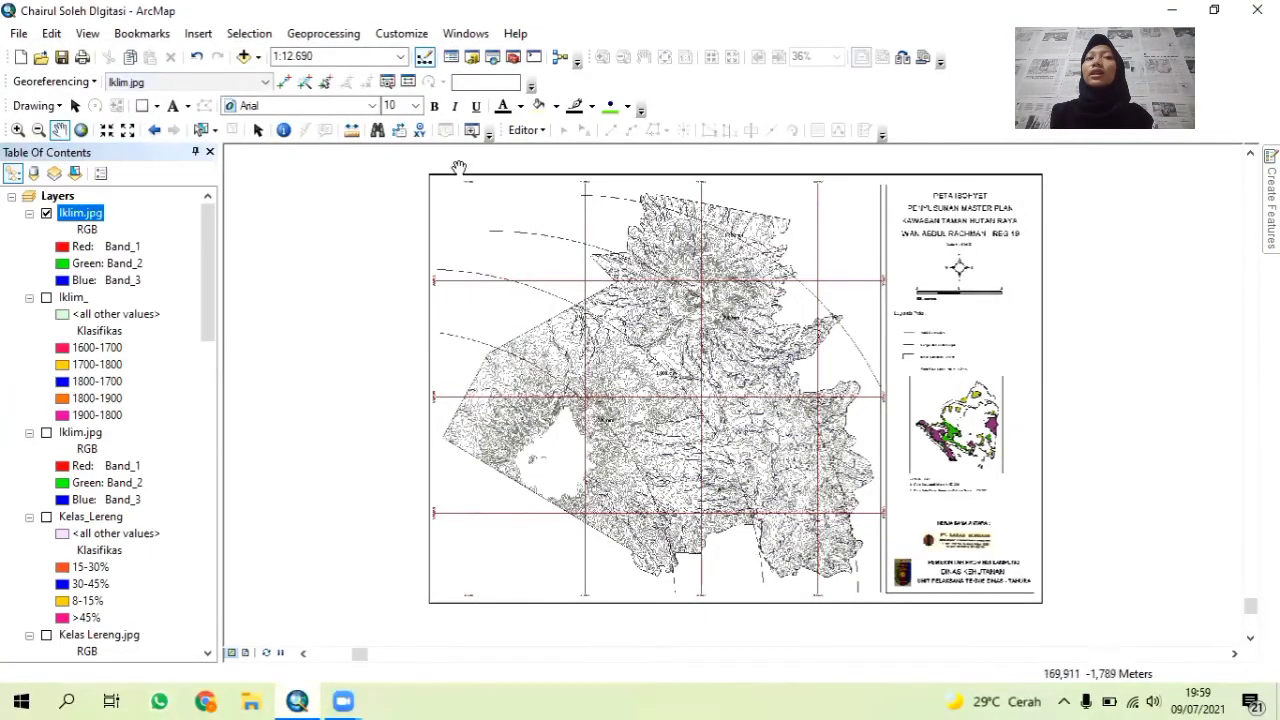
# Make the second Iklim.jpg entry the georeferencing target, load the GCP Digitasi control points for it and zoom to the layer's extent.
pyautogui.click(165, 84)
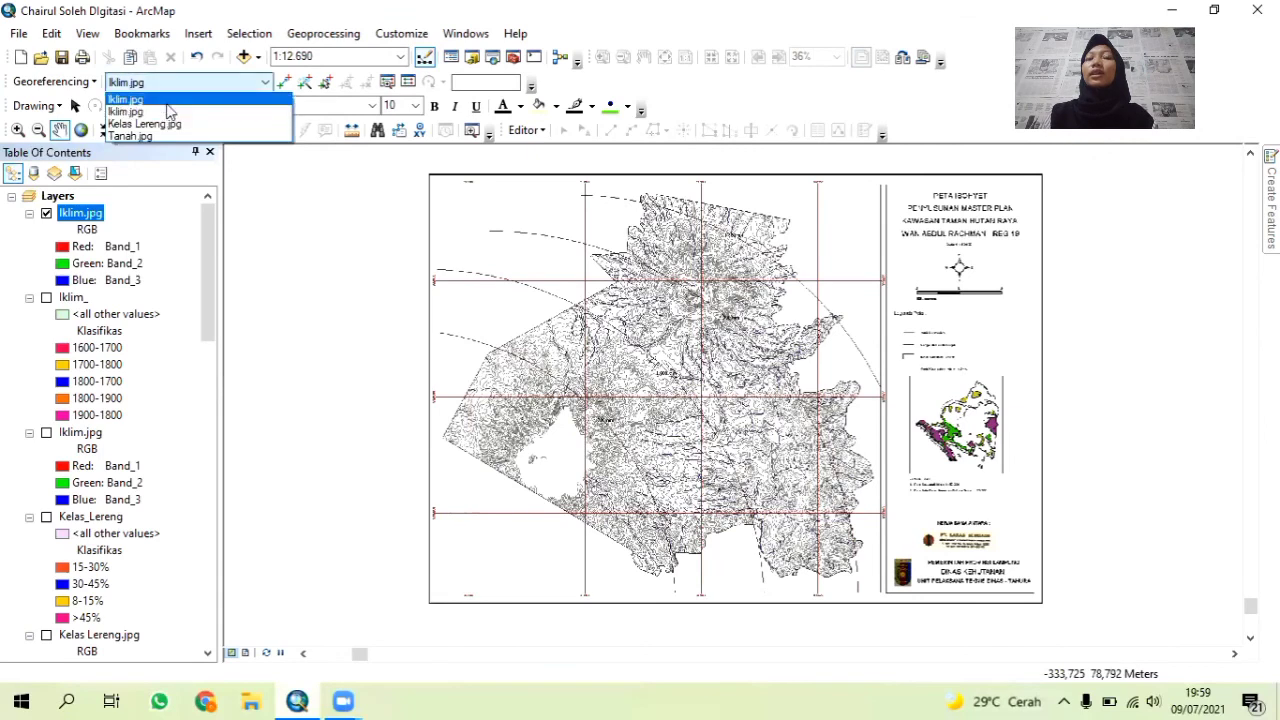
pyautogui.click(171, 112)
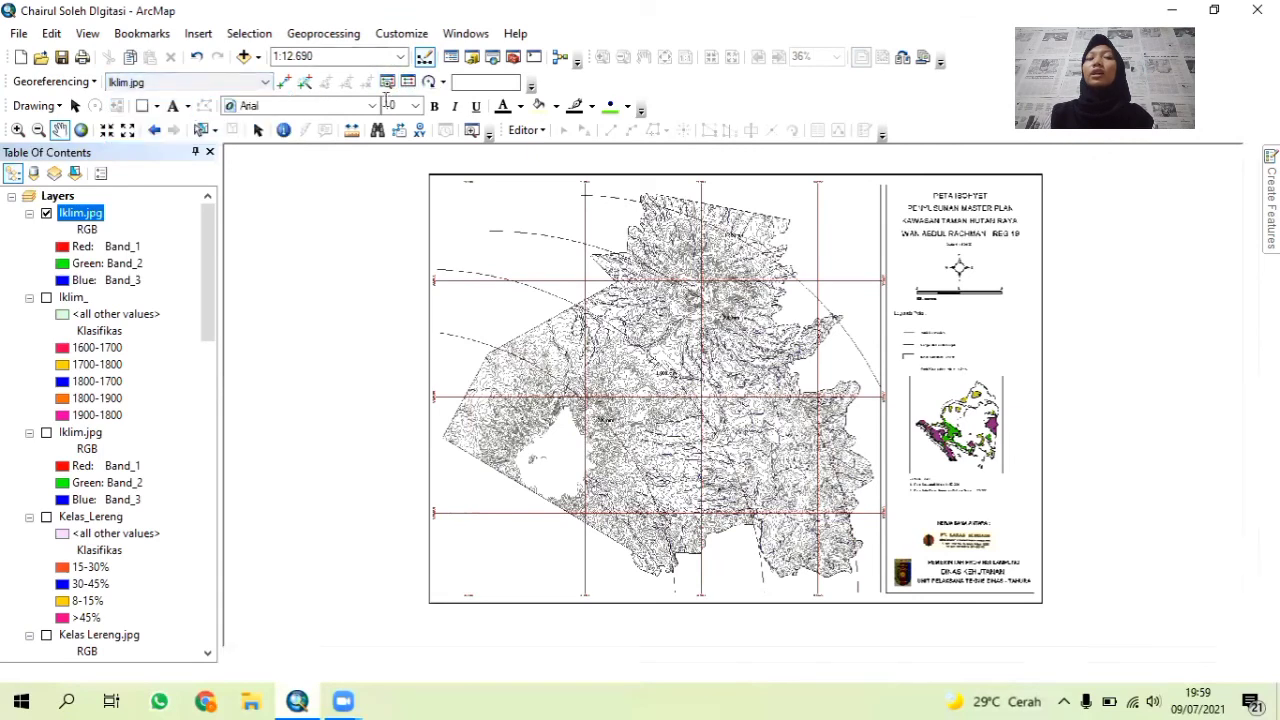
pyautogui.click(408, 81)
pyautogui.click(11, 187)
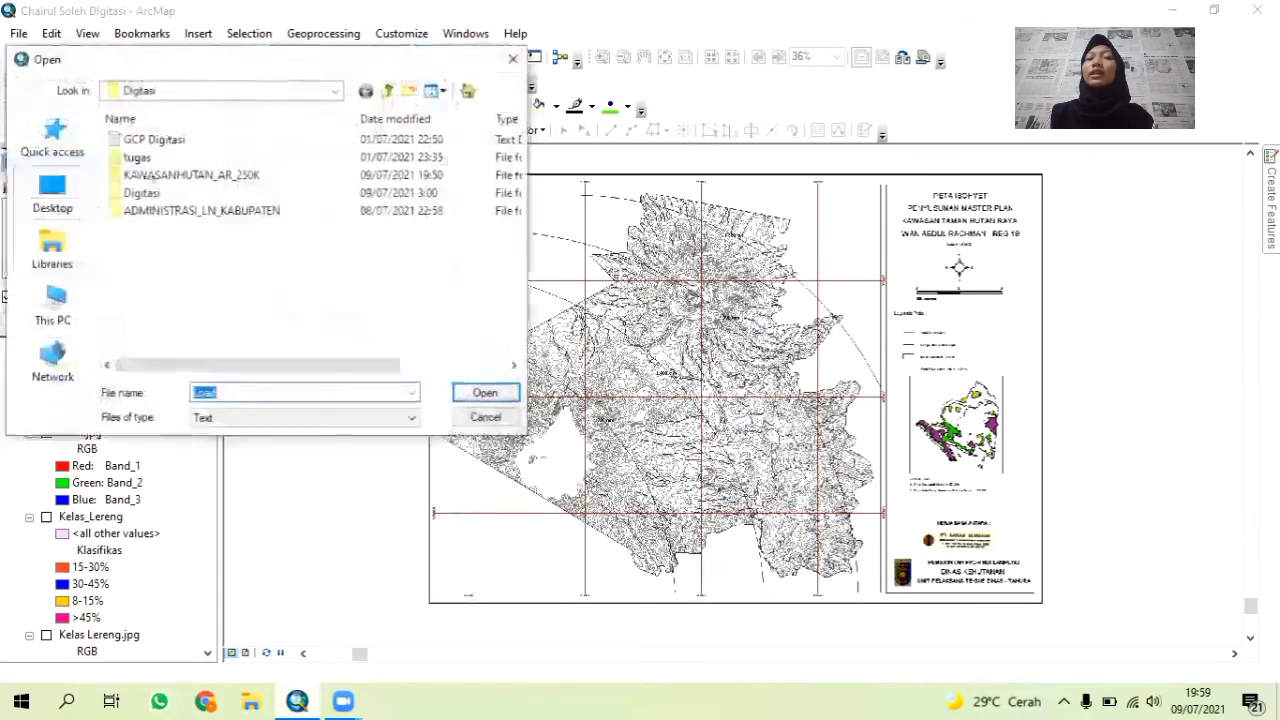
pyautogui.click(154, 139)
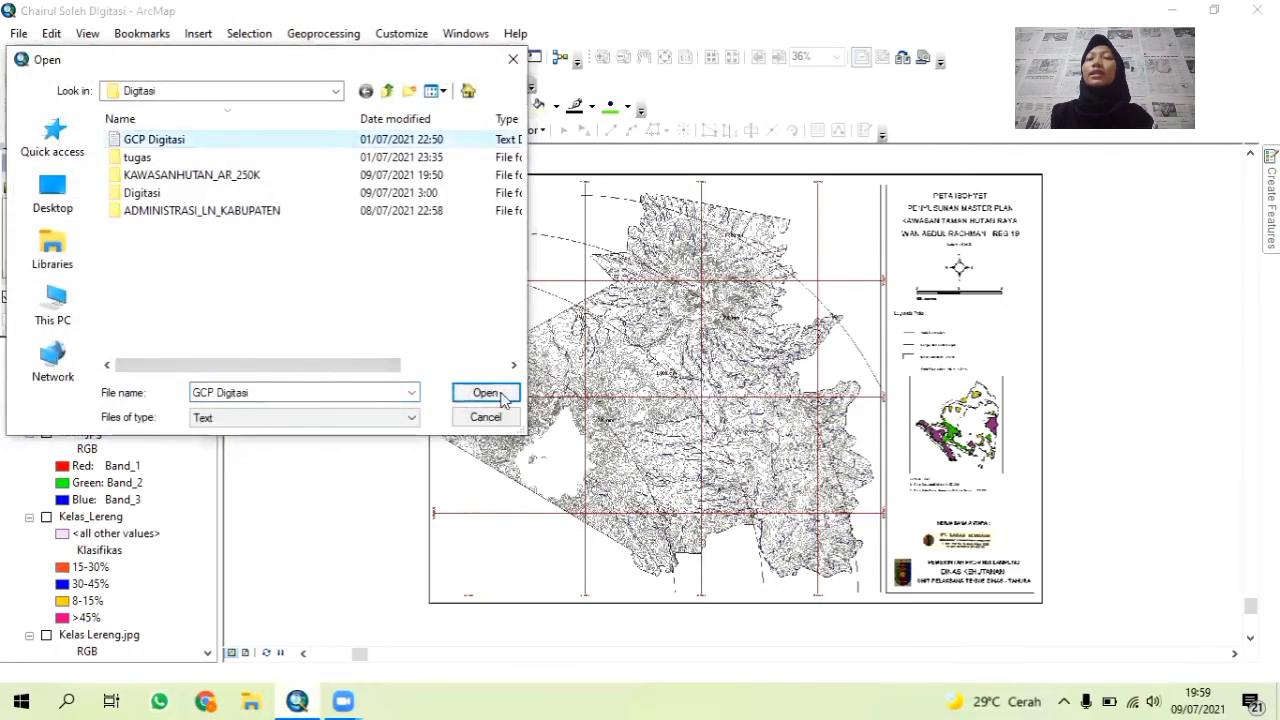
pyautogui.click(486, 393)
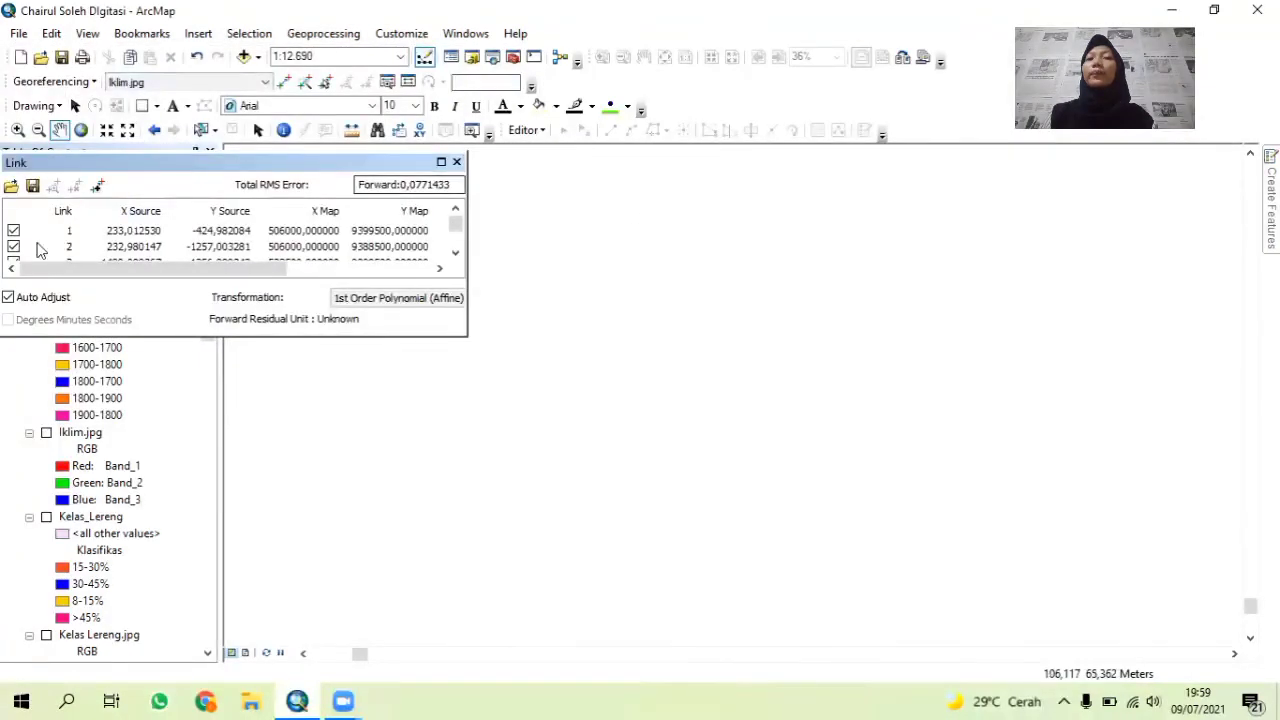
pyautogui.click(456, 161)
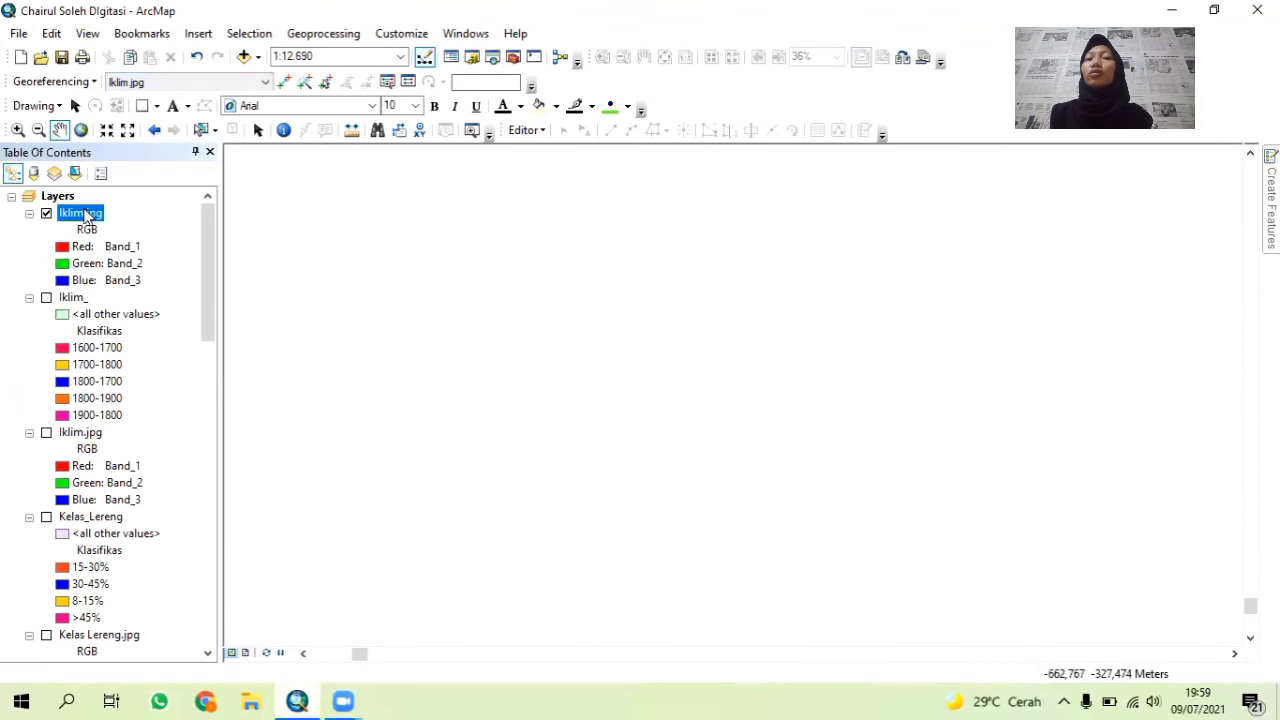
pyautogui.rightClick(85, 215)
pyautogui.click(209, 309)
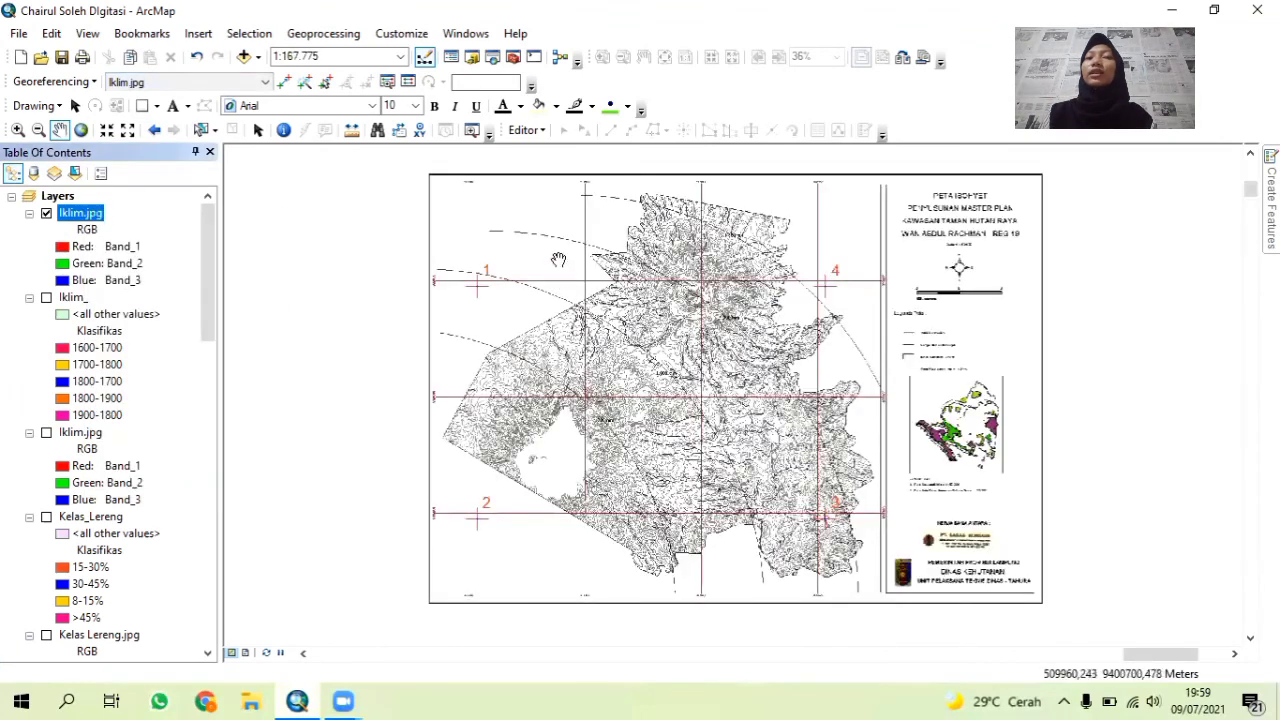
pyautogui.moveTo(600, 292); pyautogui.dragTo(530, 297)
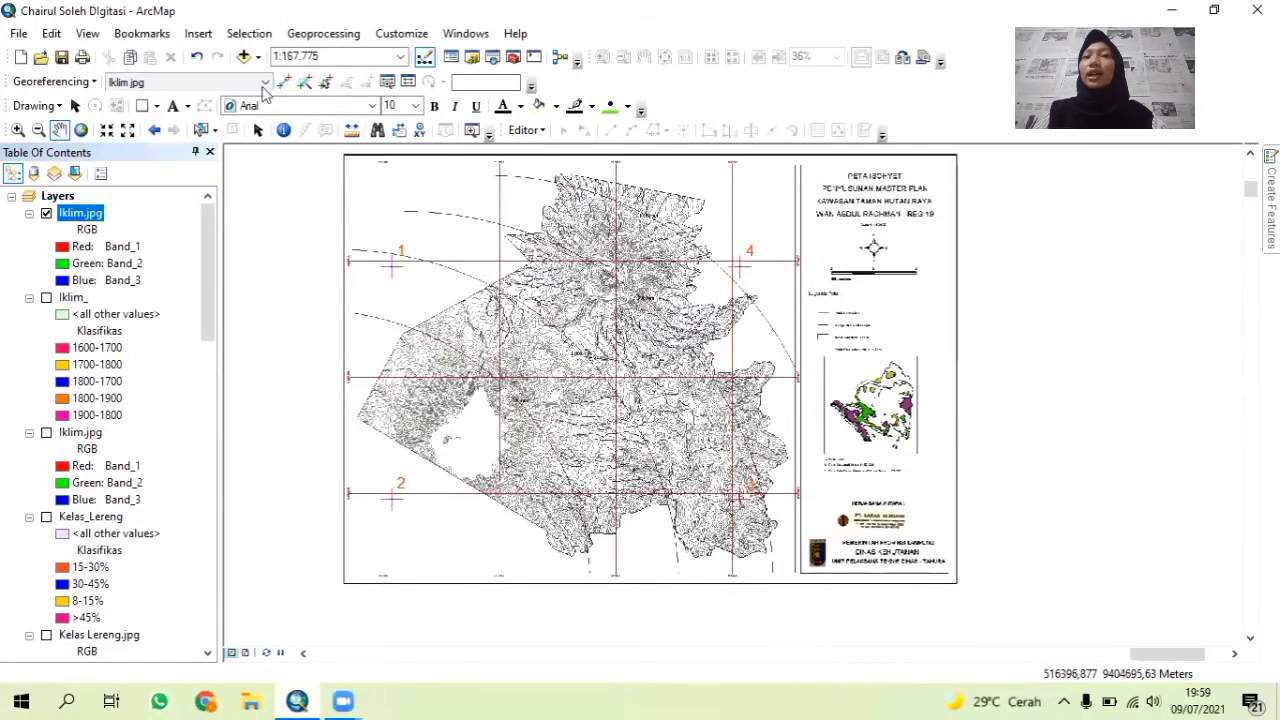
# Add the TAHURA_IKLIM.shp shapefile from the DIGITASI UAP folder to the map.
pyautogui.click(244, 57)
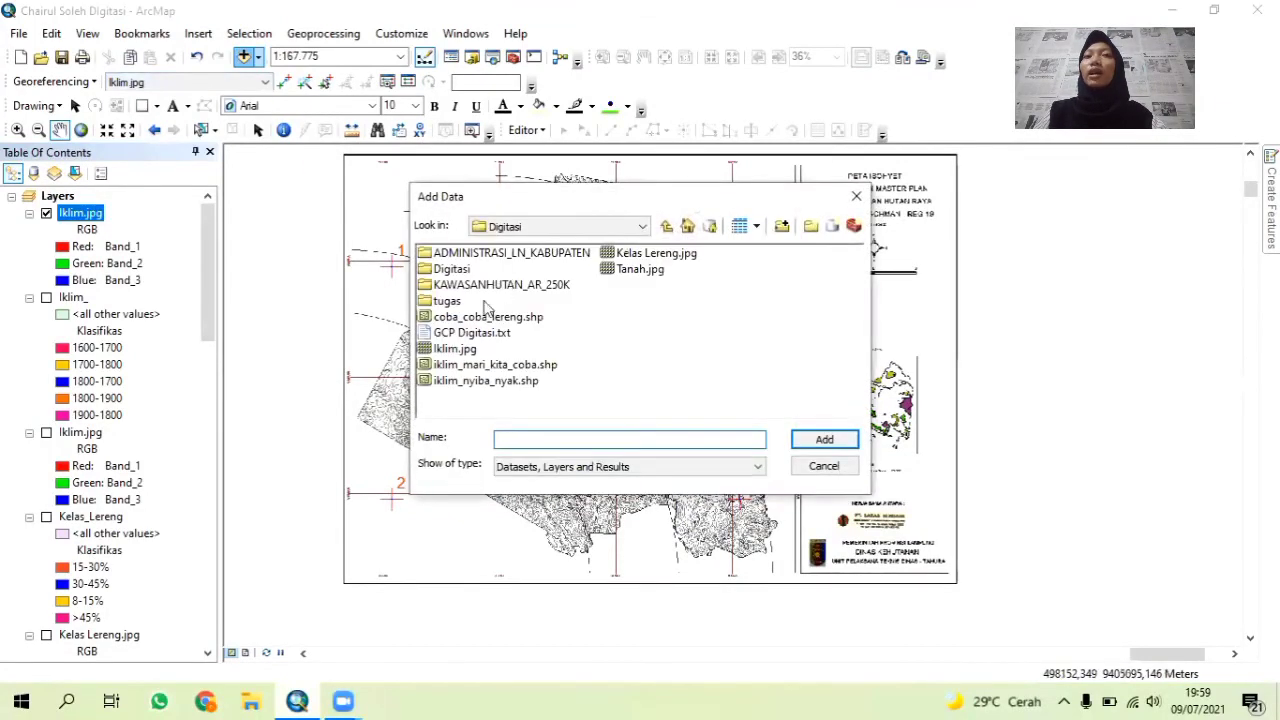
pyautogui.click(666, 227)
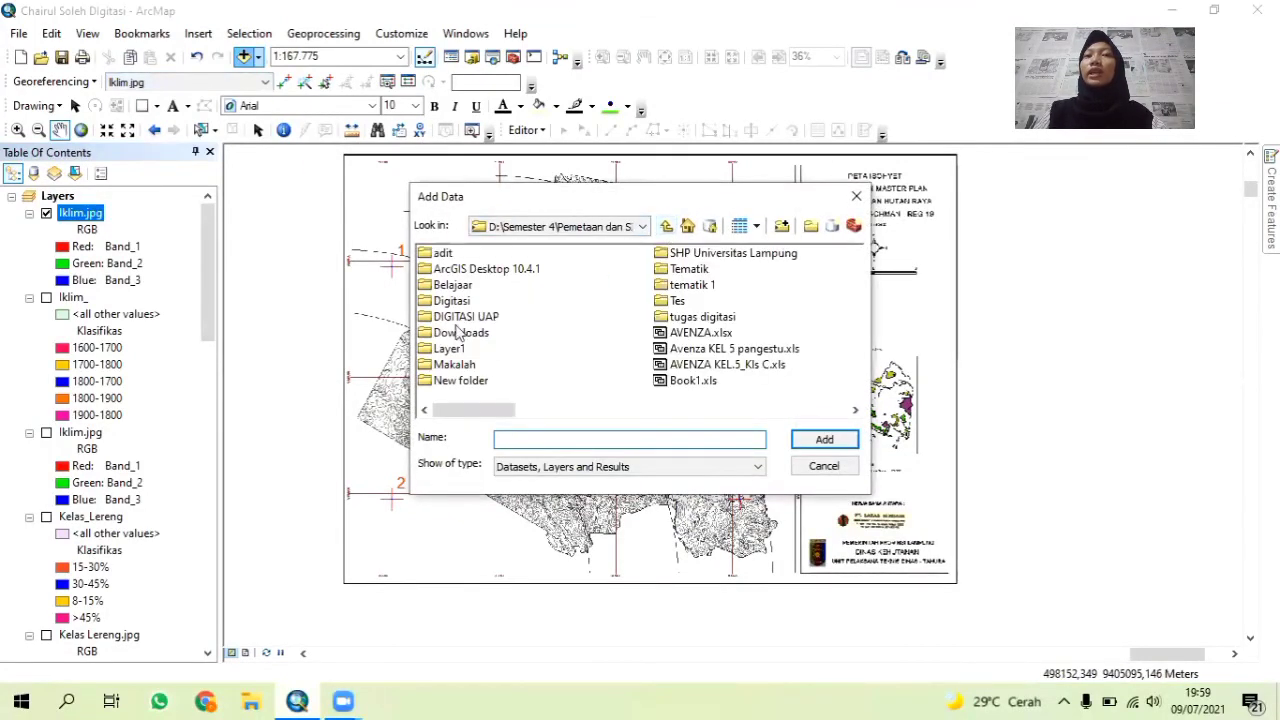
pyautogui.doubleClick(494, 316)
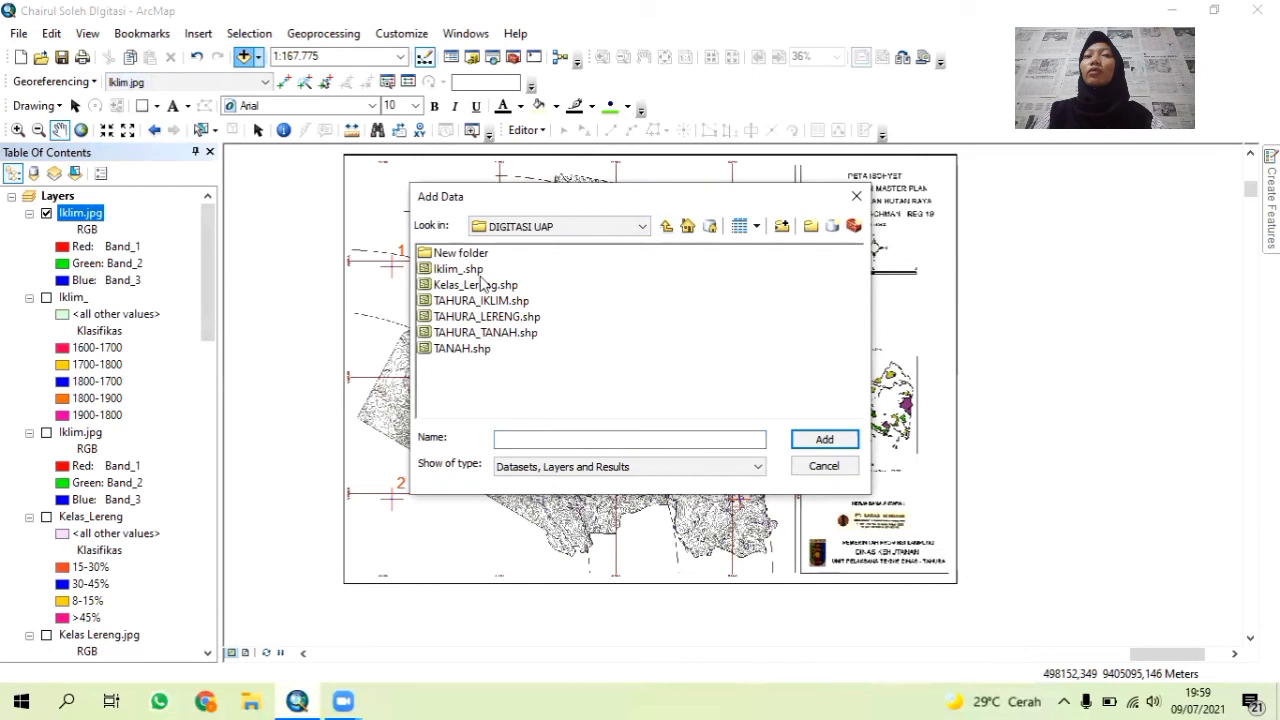
pyautogui.click(488, 302)
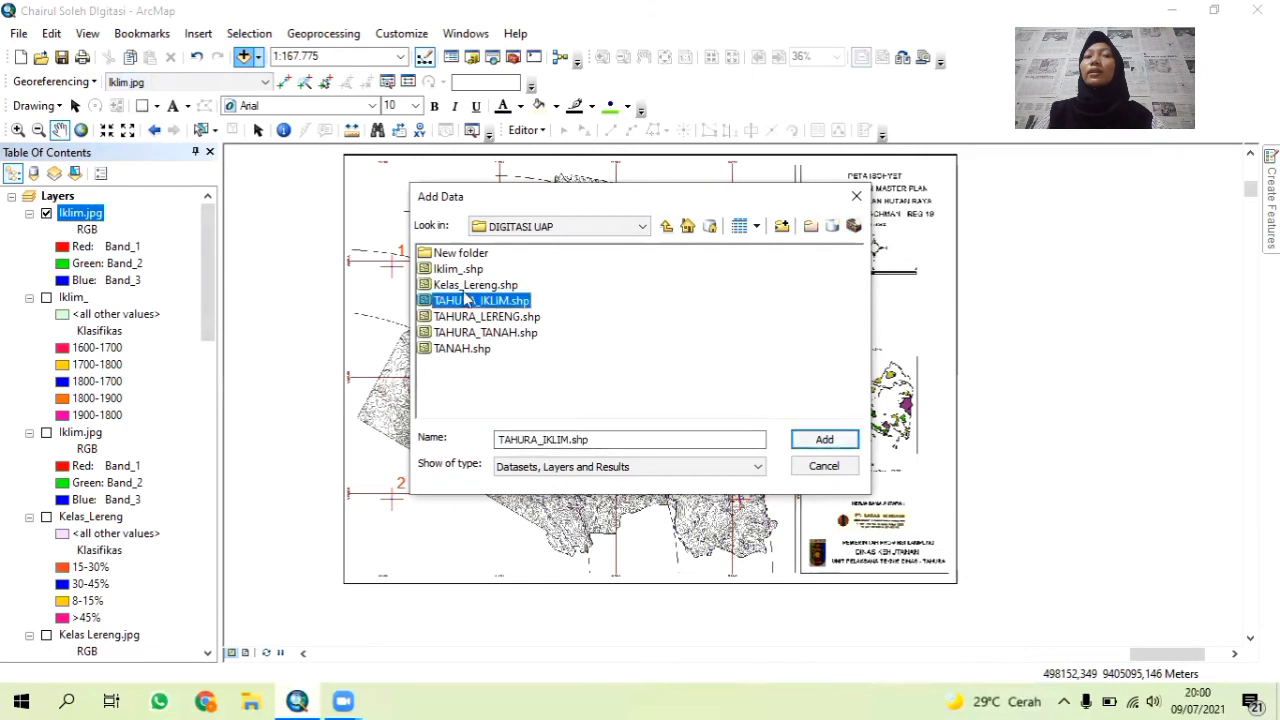
pyautogui.click(826, 444)
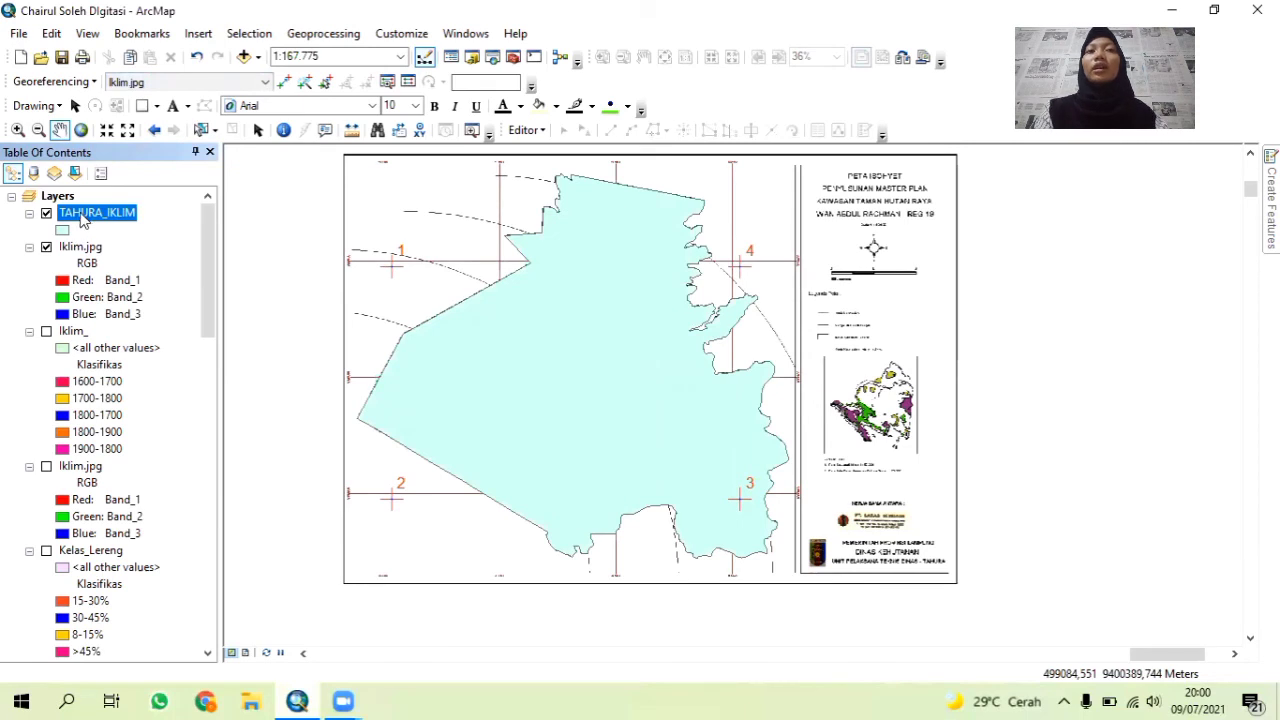
# Export all TAHURA_IKLIM features to New folder as a shapefile named Kelas Iklim and add it to the map as a layer.
pyautogui.rightClick(65, 229)
pyautogui.click(100, 215)
pyautogui.click(101, 216)
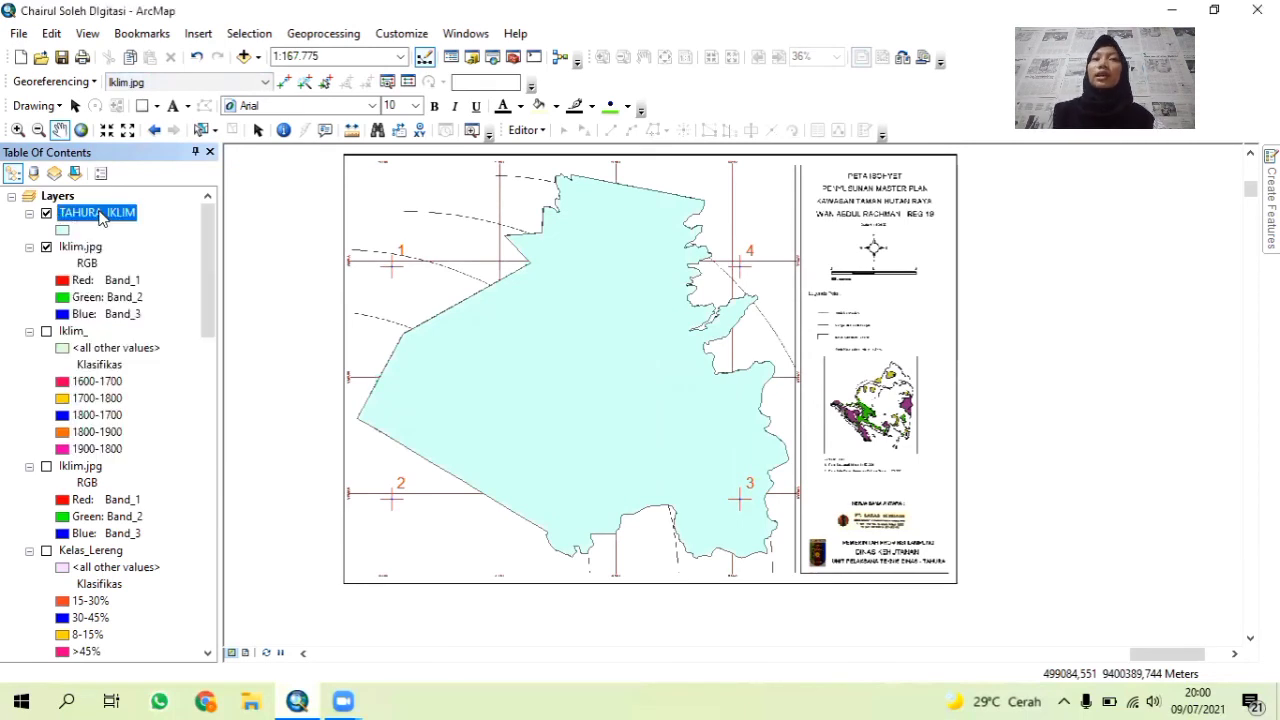
pyautogui.rightClick(101, 218)
pyautogui.moveTo(330, 533)
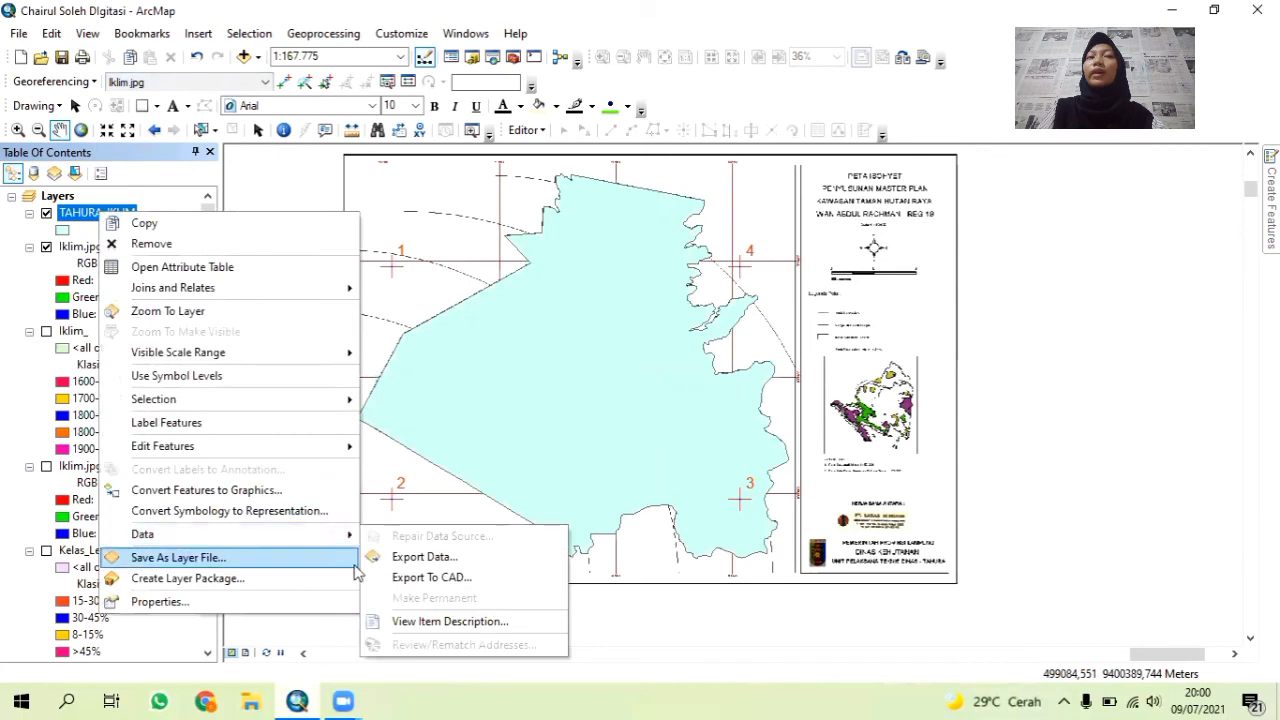
pyautogui.click(396, 560)
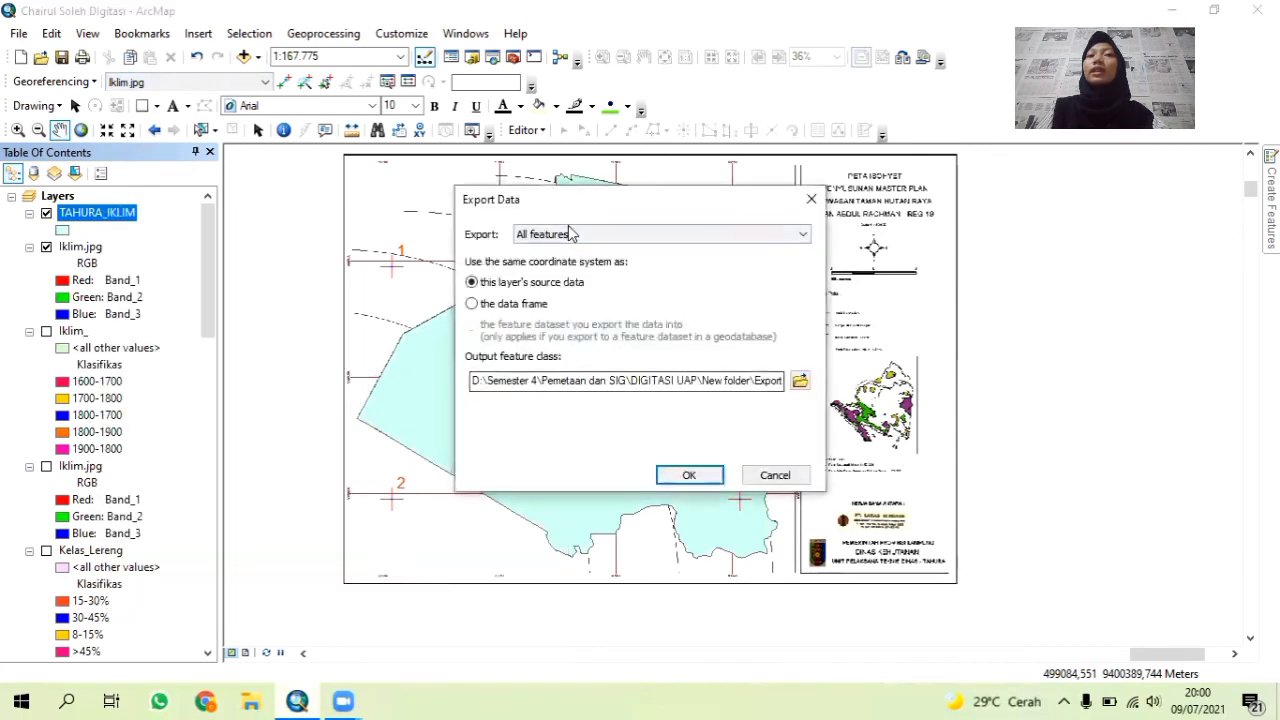
pyautogui.click(800, 380)
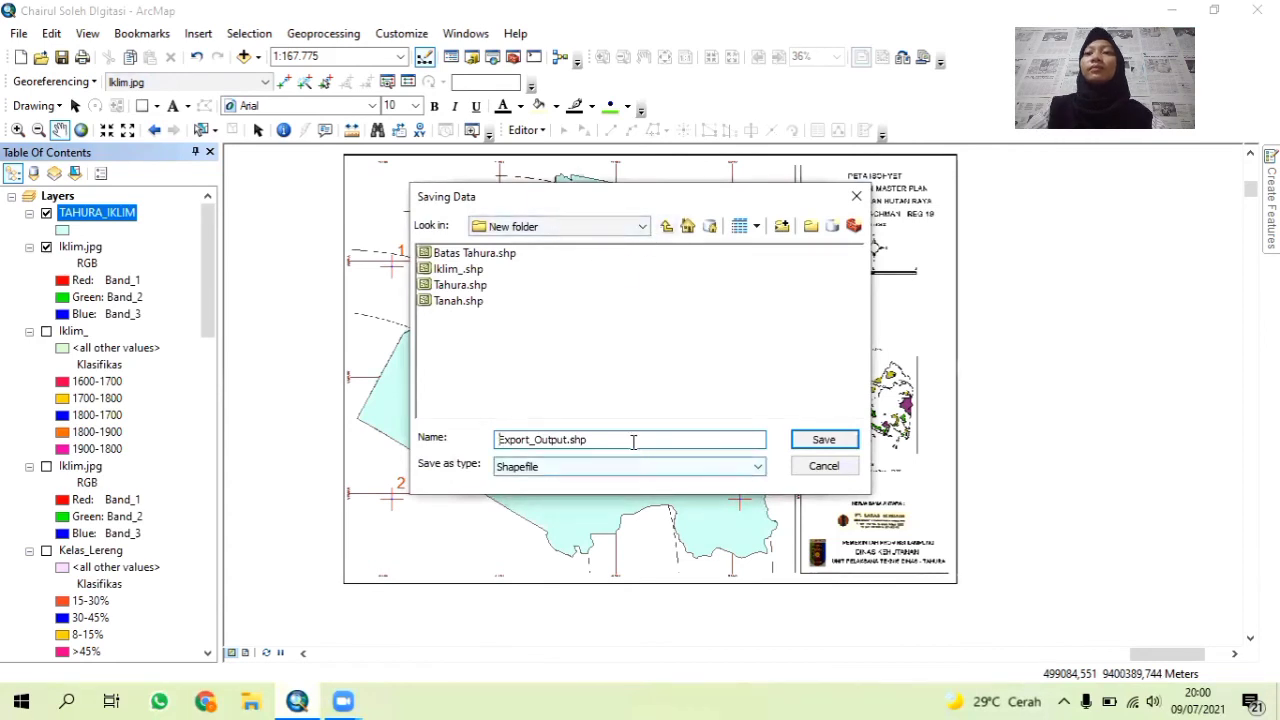
pyautogui.moveTo(634, 439); pyautogui.dragTo(415, 437)
pyautogui.press('BackSpace')
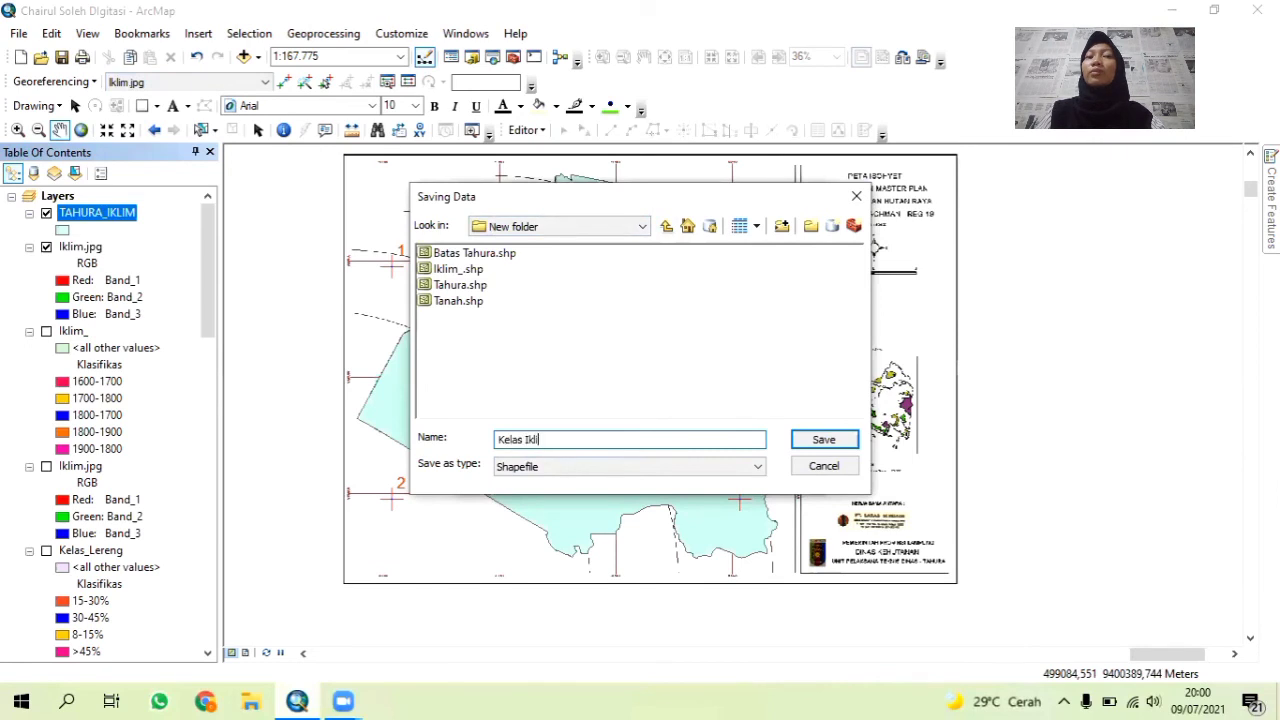
pyautogui.write('Kelas Iklim')
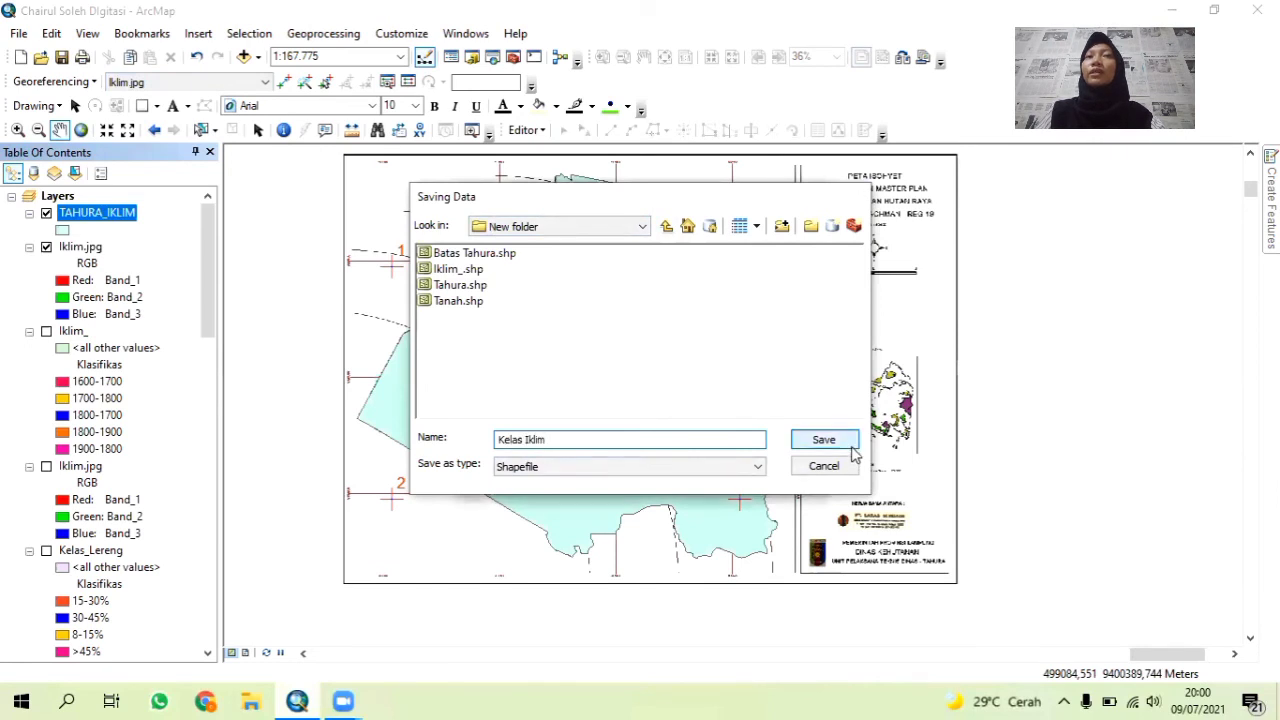
pyautogui.click(845, 442)
pyautogui.click(698, 472)
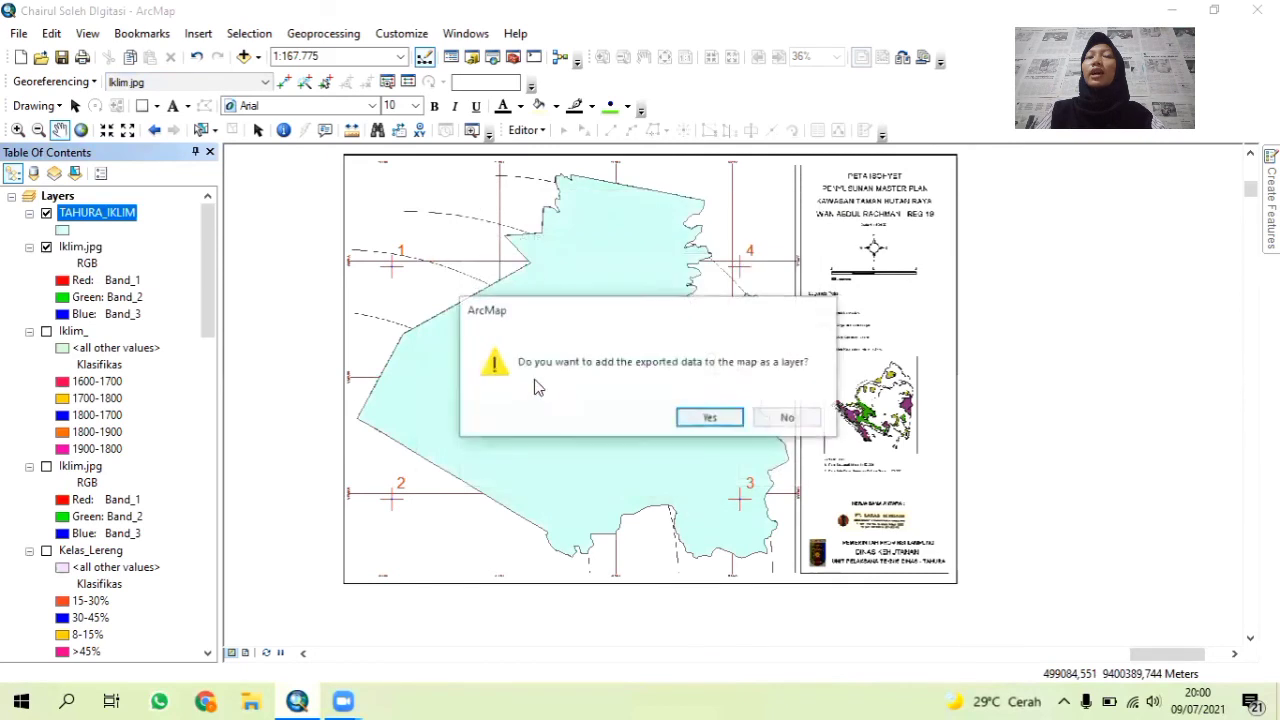
pyautogui.click(731, 422)
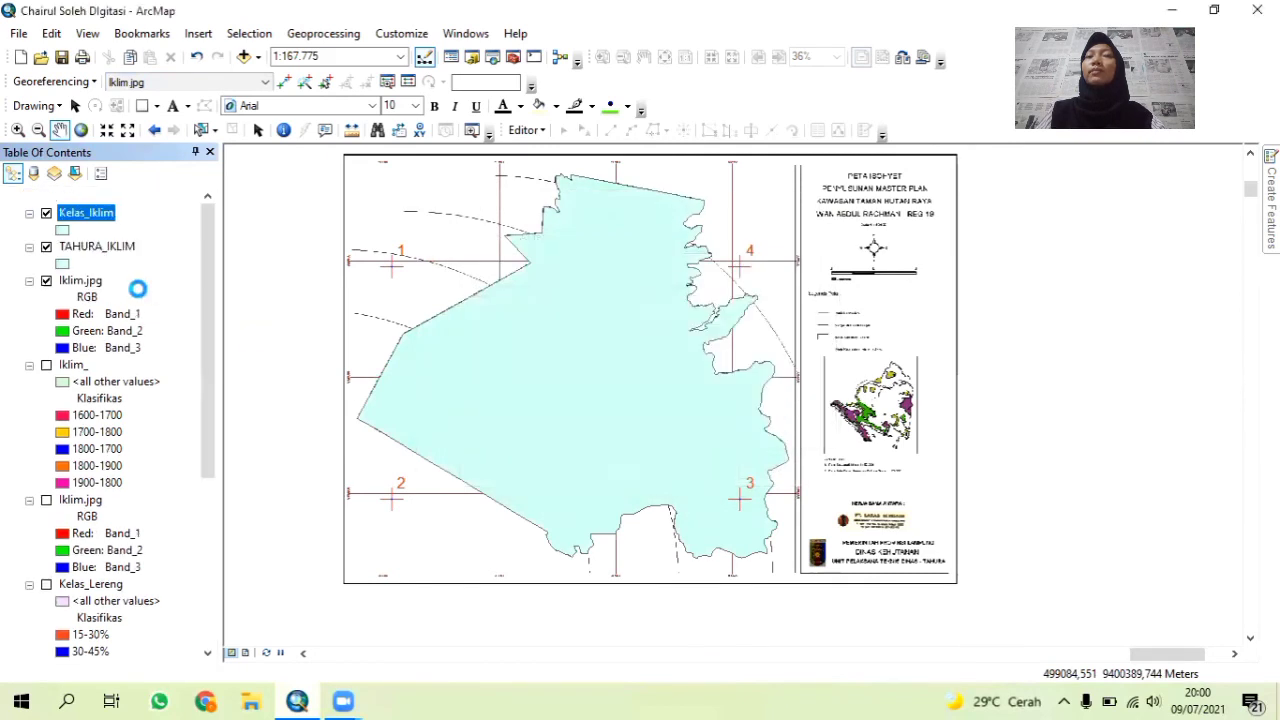
# Remove the original TAHURA_IKLIM layer from the map.
pyautogui.rightClick(94, 246)
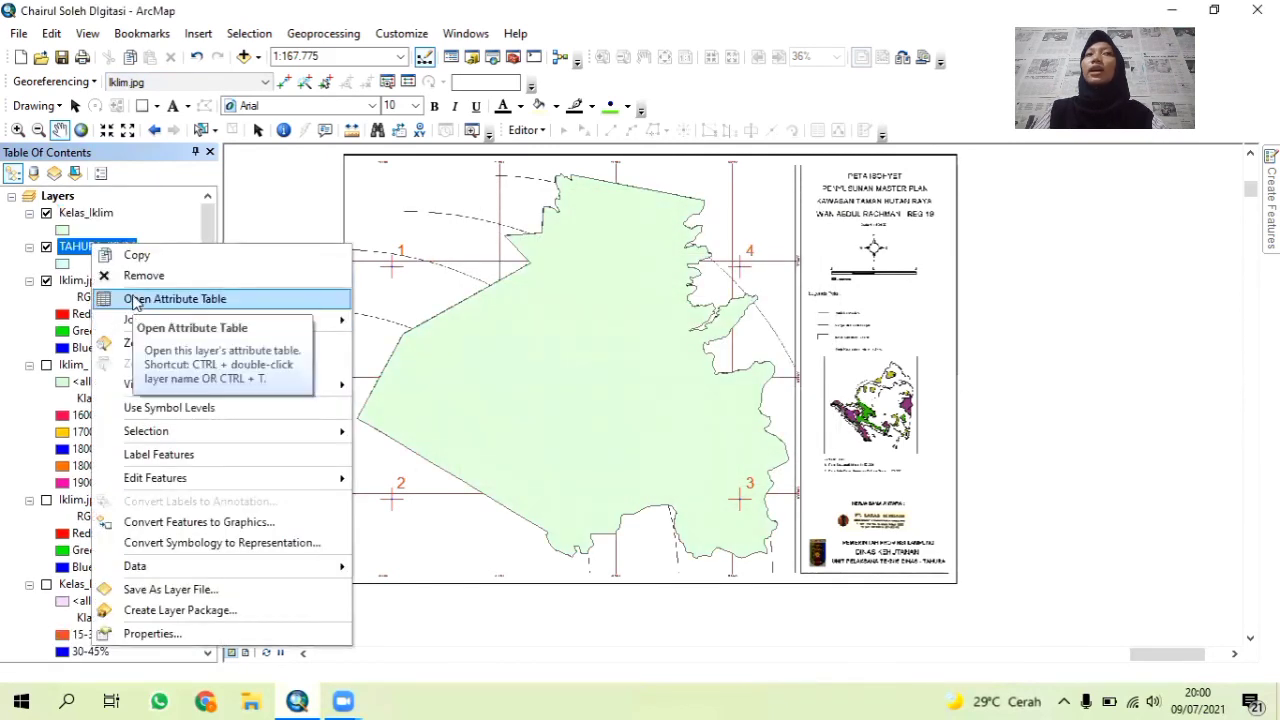
pyautogui.click(140, 275)
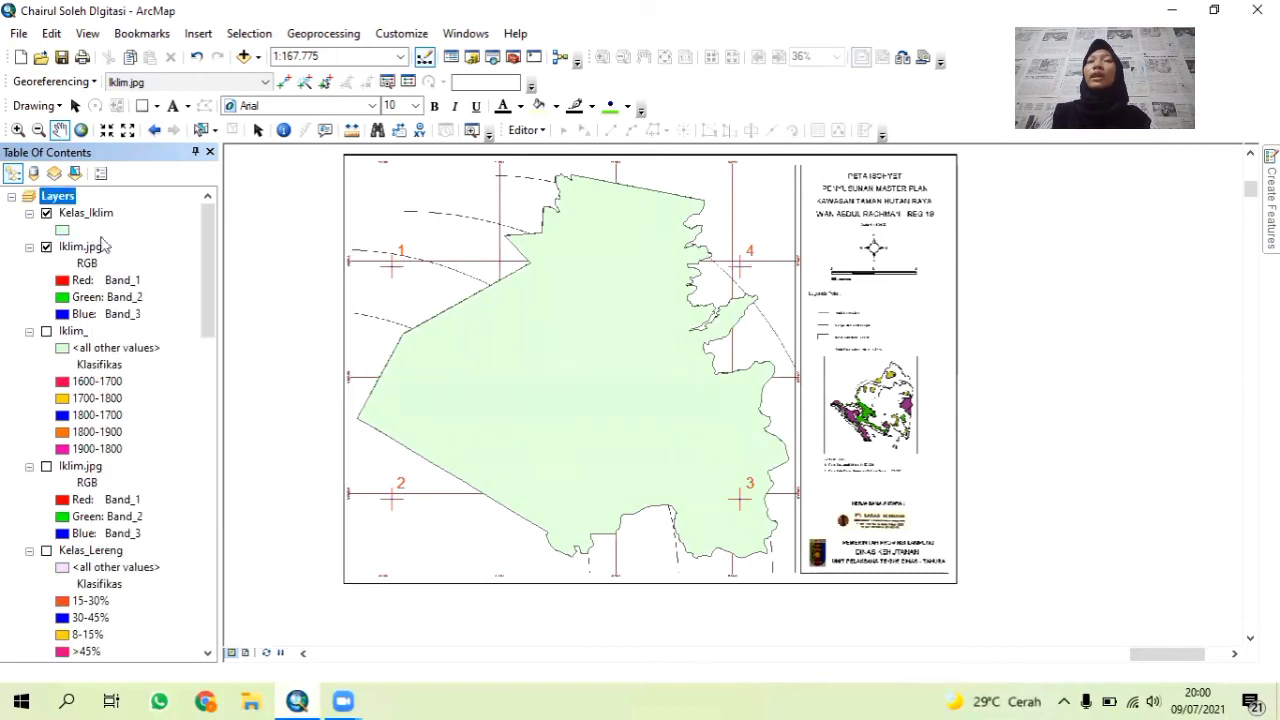
pyautogui.rightClick(84, 222)
pyautogui.click(150, 215)
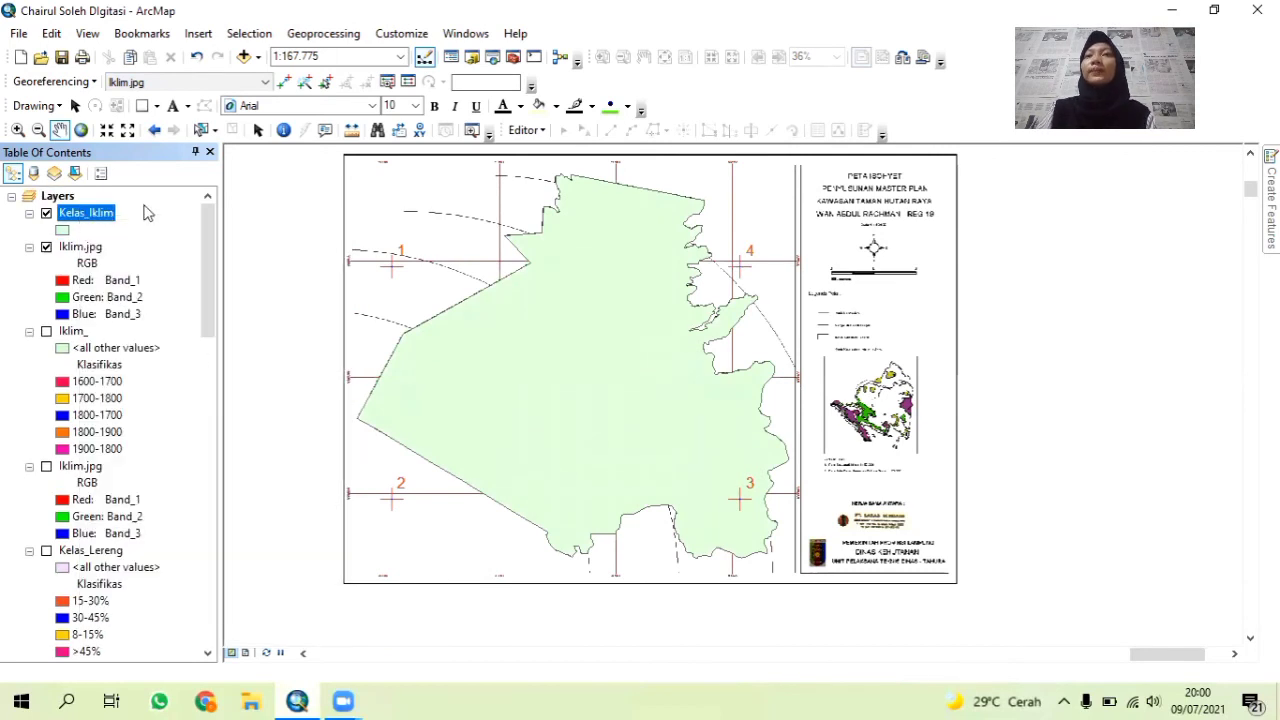
# Symbolize the Kelas_Iklim layer as Hollow with a red outline of width 1.
pyautogui.click(61, 231)
pyautogui.click(452, 313)
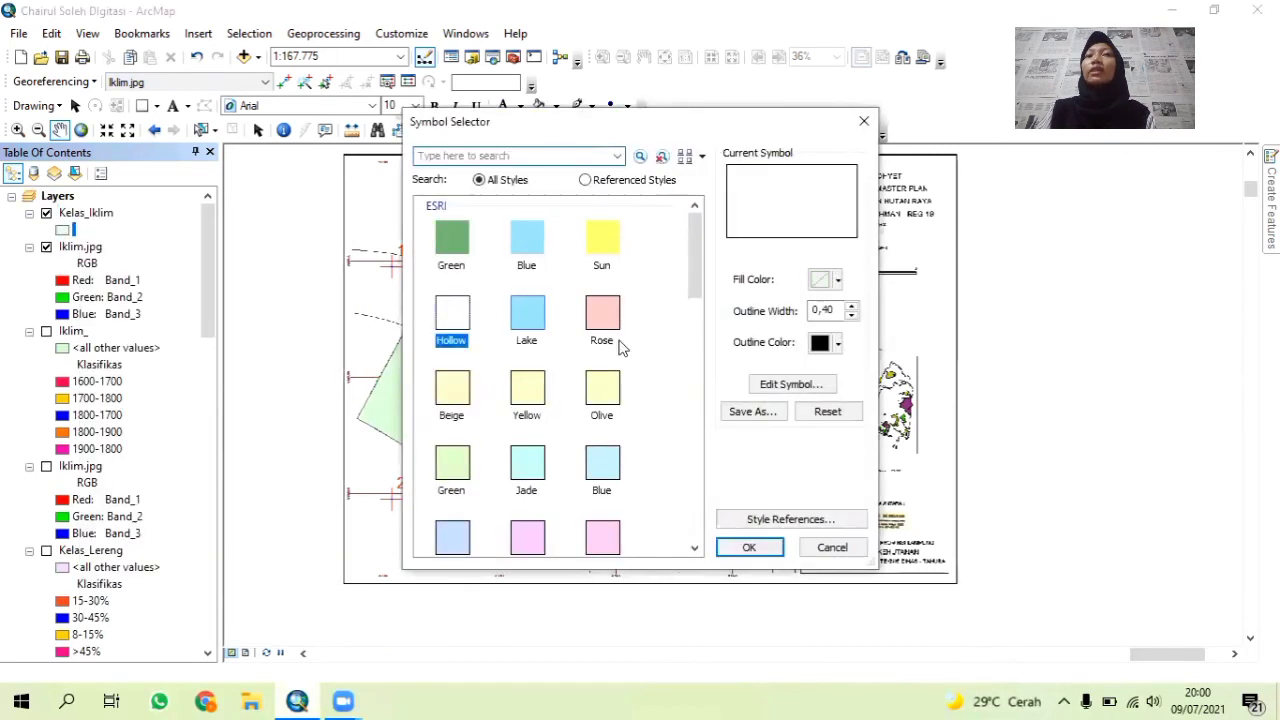
pyautogui.click(821, 345)
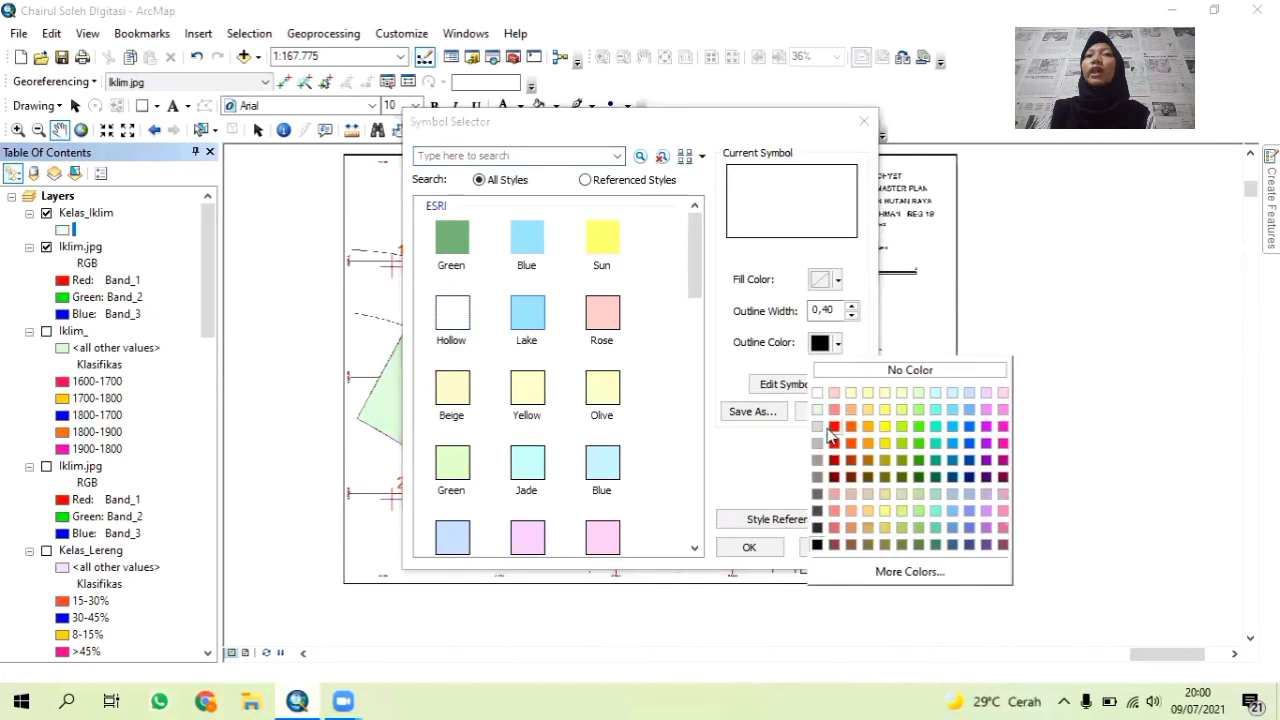
pyautogui.click(833, 427)
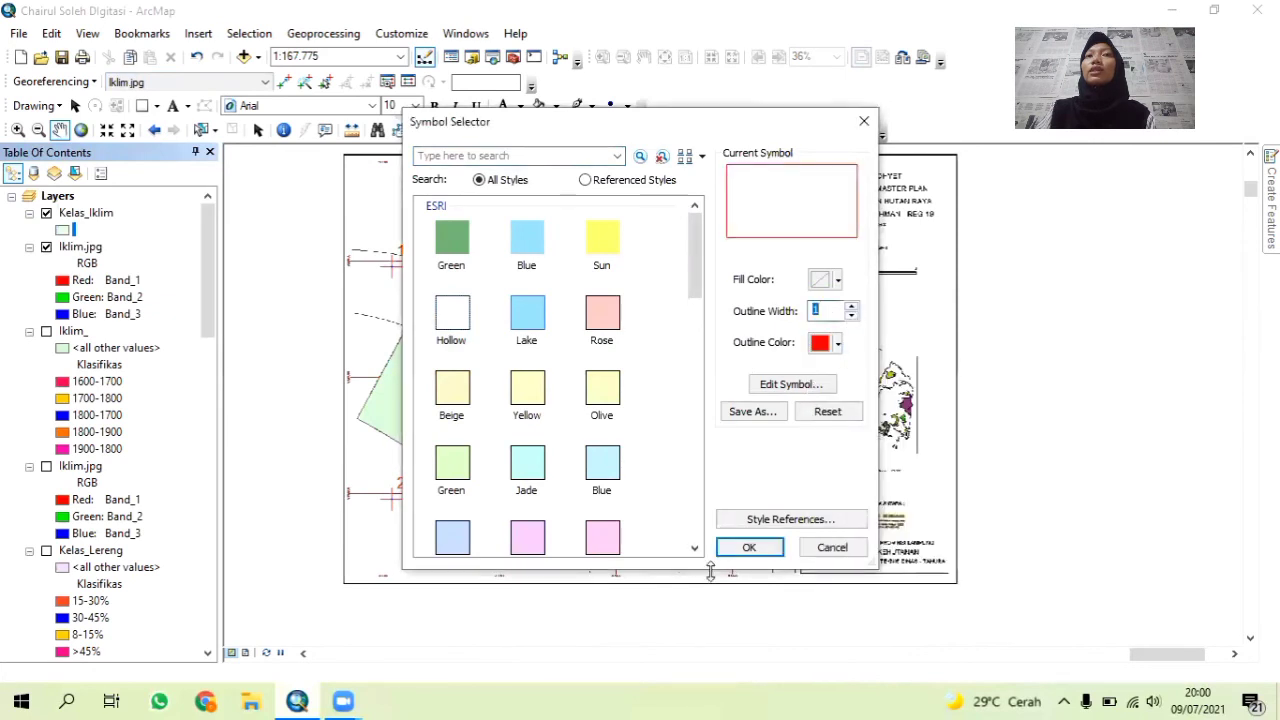
pyautogui.click(740, 551)
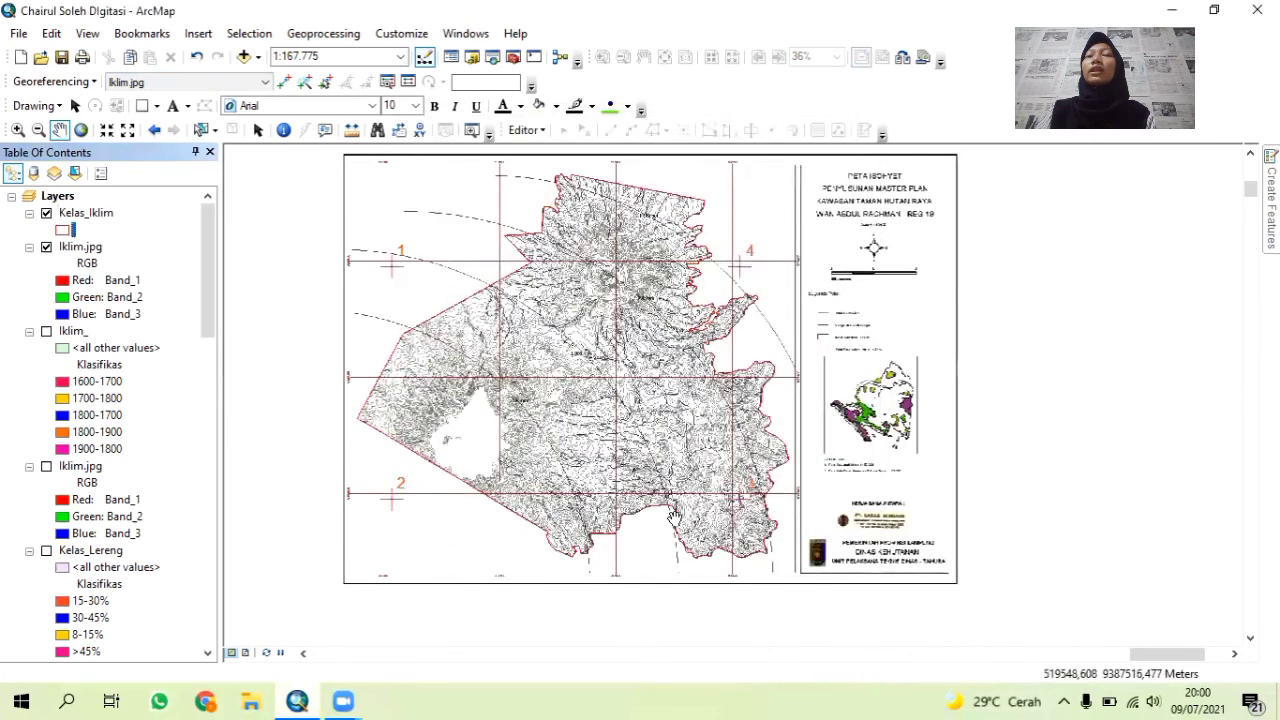
# Start an editing session on the Kelas_Iklim layer.
pyautogui.click(525, 130)
pyautogui.click(548, 150)
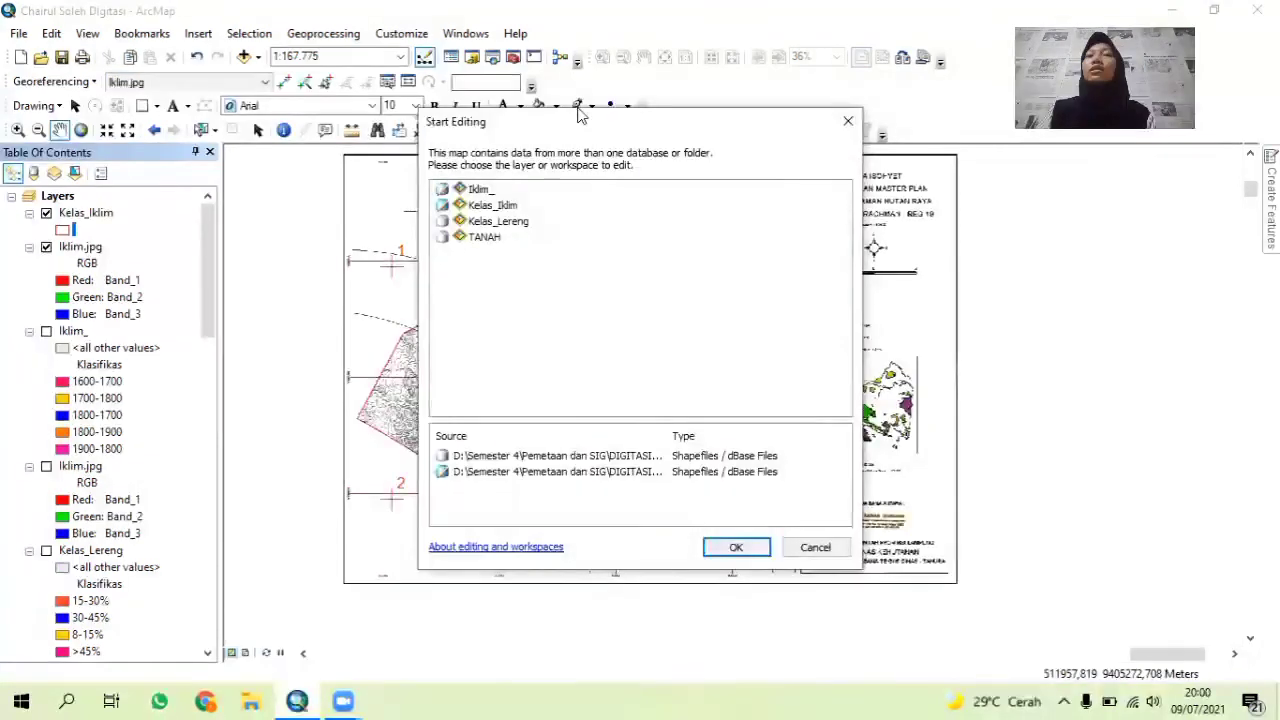
pyautogui.click(511, 206)
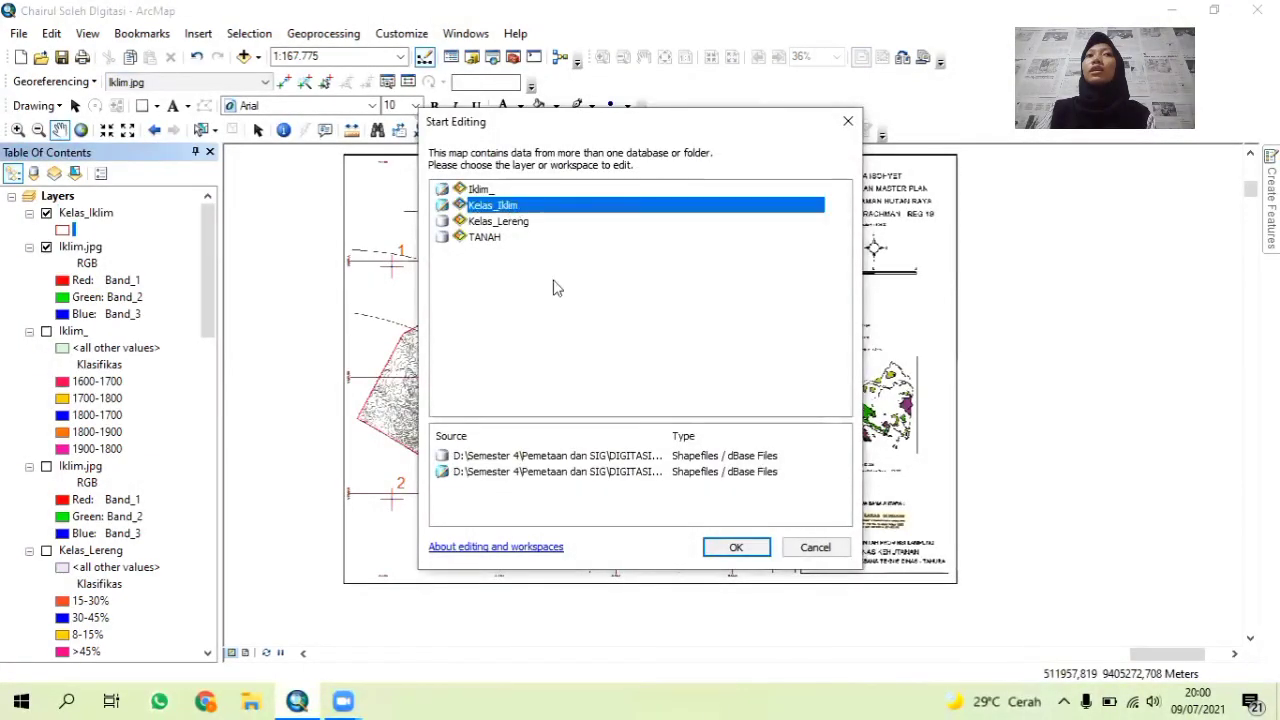
pyautogui.click(745, 552)
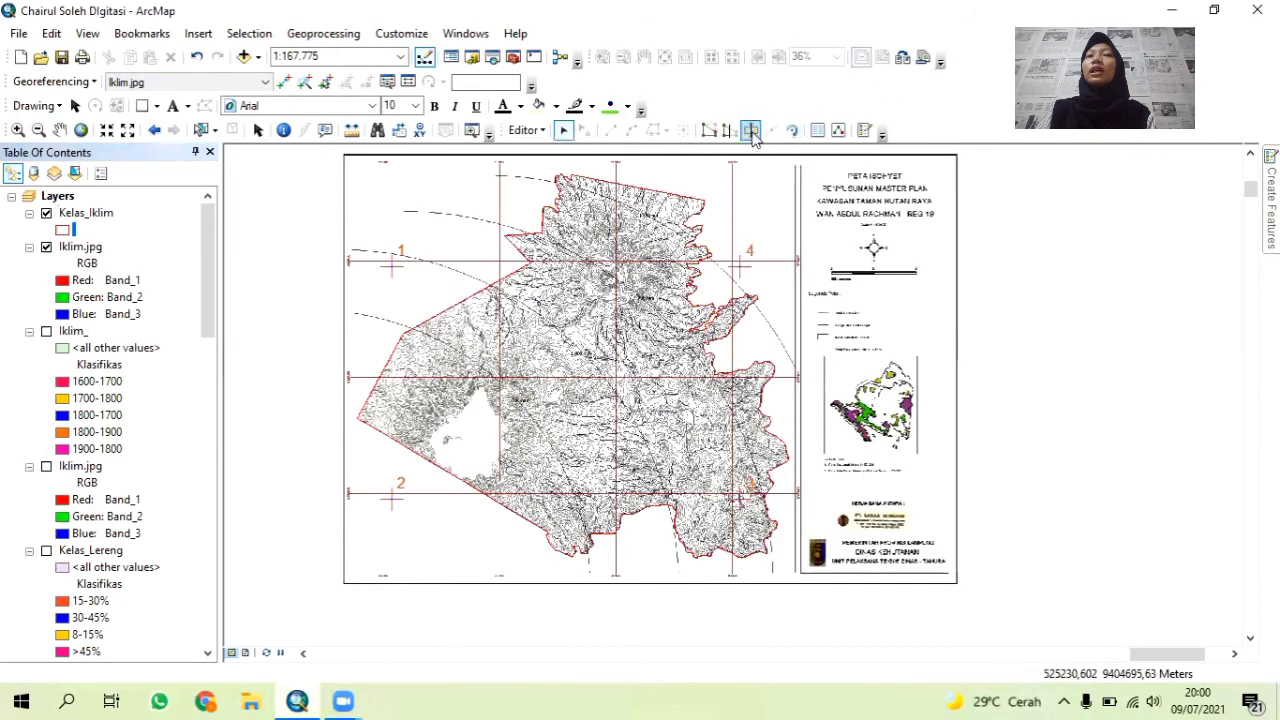
# Select the Kelas_Iklim polygon and cut it with an arc along the southwesternmost dashed isohyet of the raster.
pyautogui.click(752, 133)
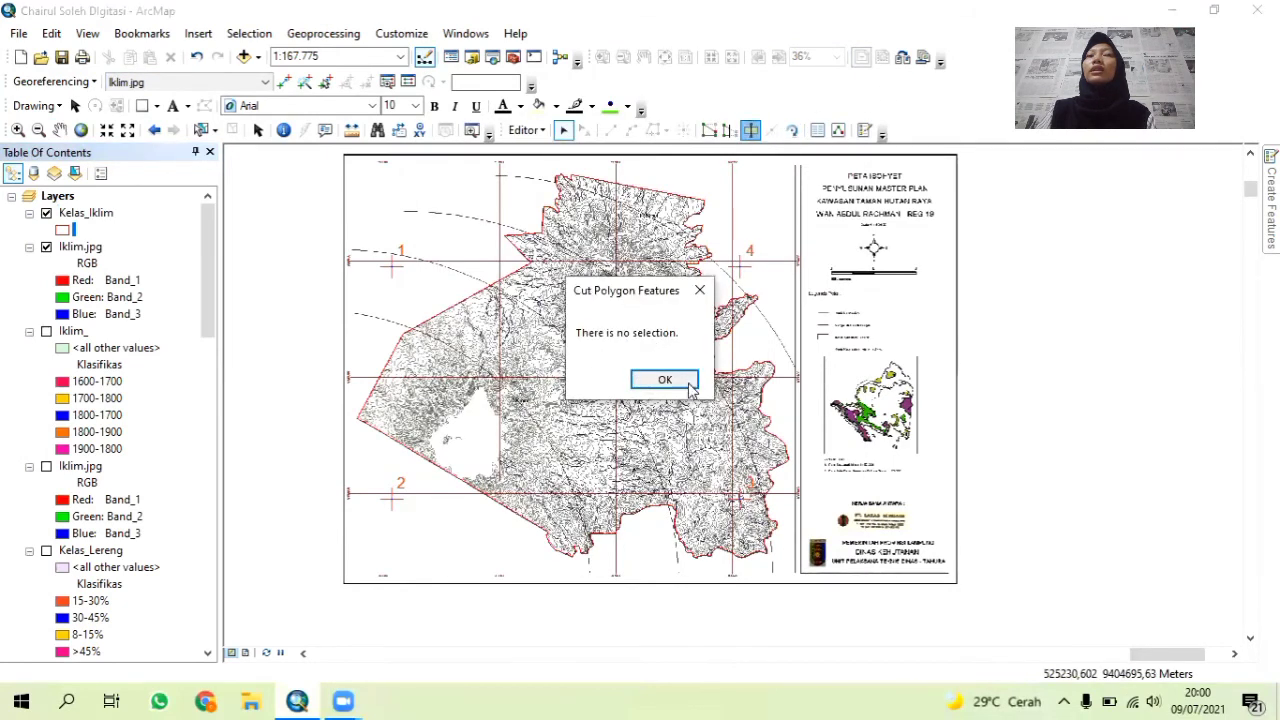
pyautogui.click(665, 385)
pyautogui.click(600, 406)
pyautogui.click(752, 133)
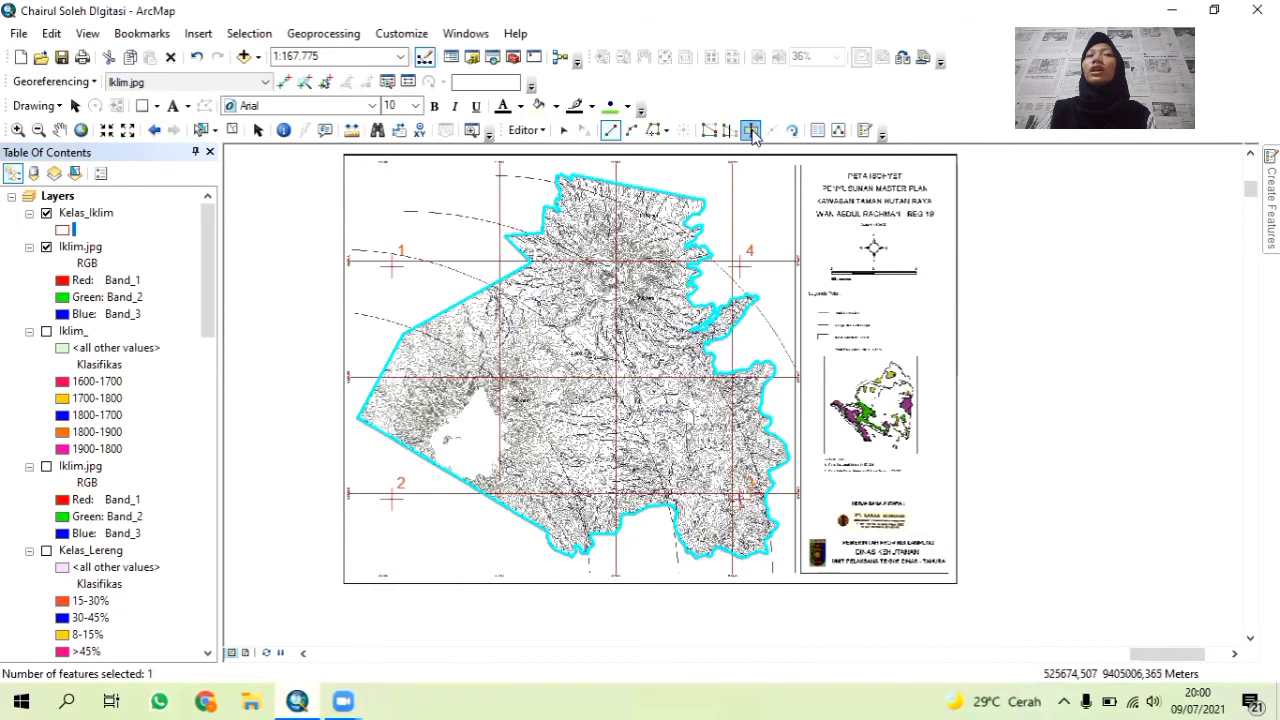
pyautogui.click(633, 131)
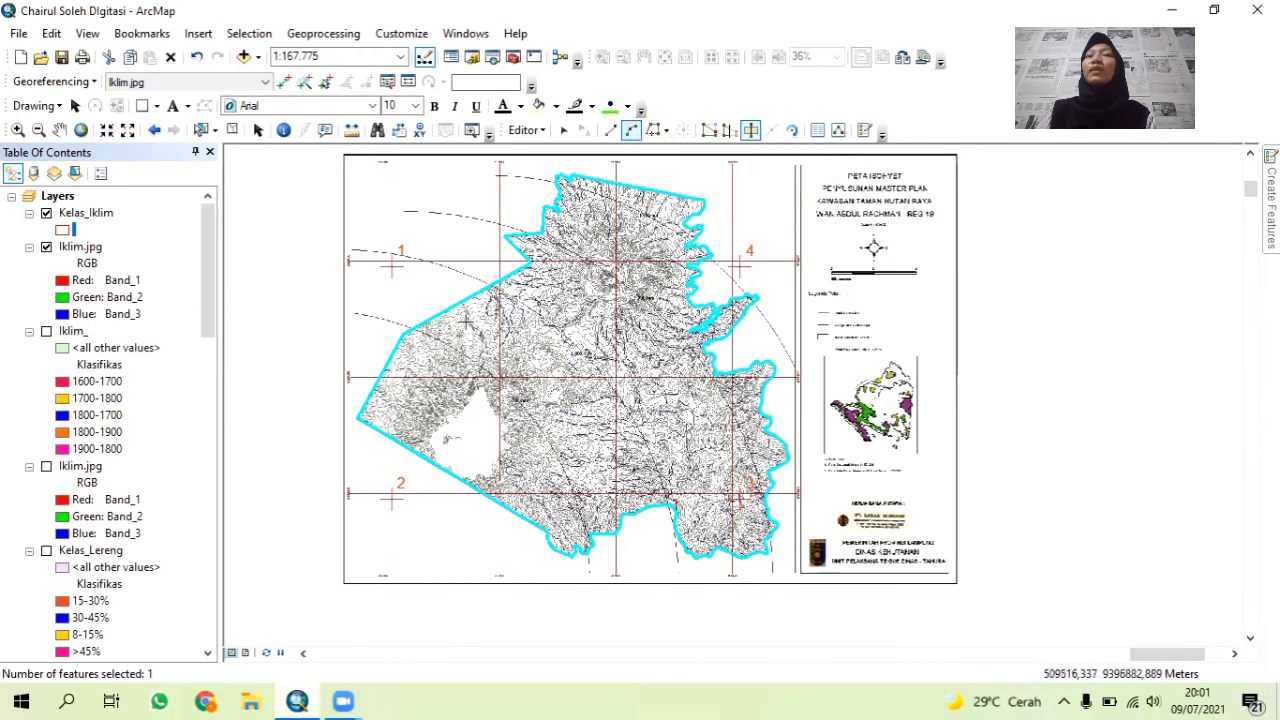
pyautogui.scroll(-2, 414, 341)
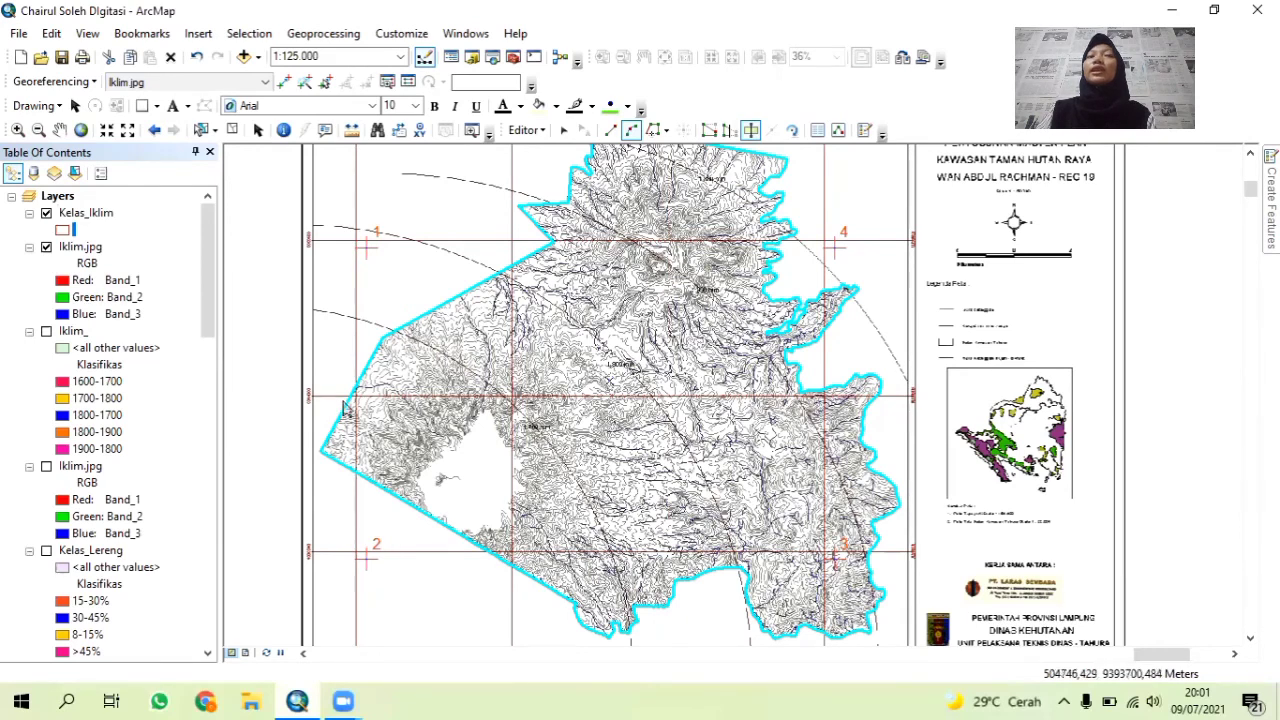
pyautogui.scroll(-2, 405, 318)
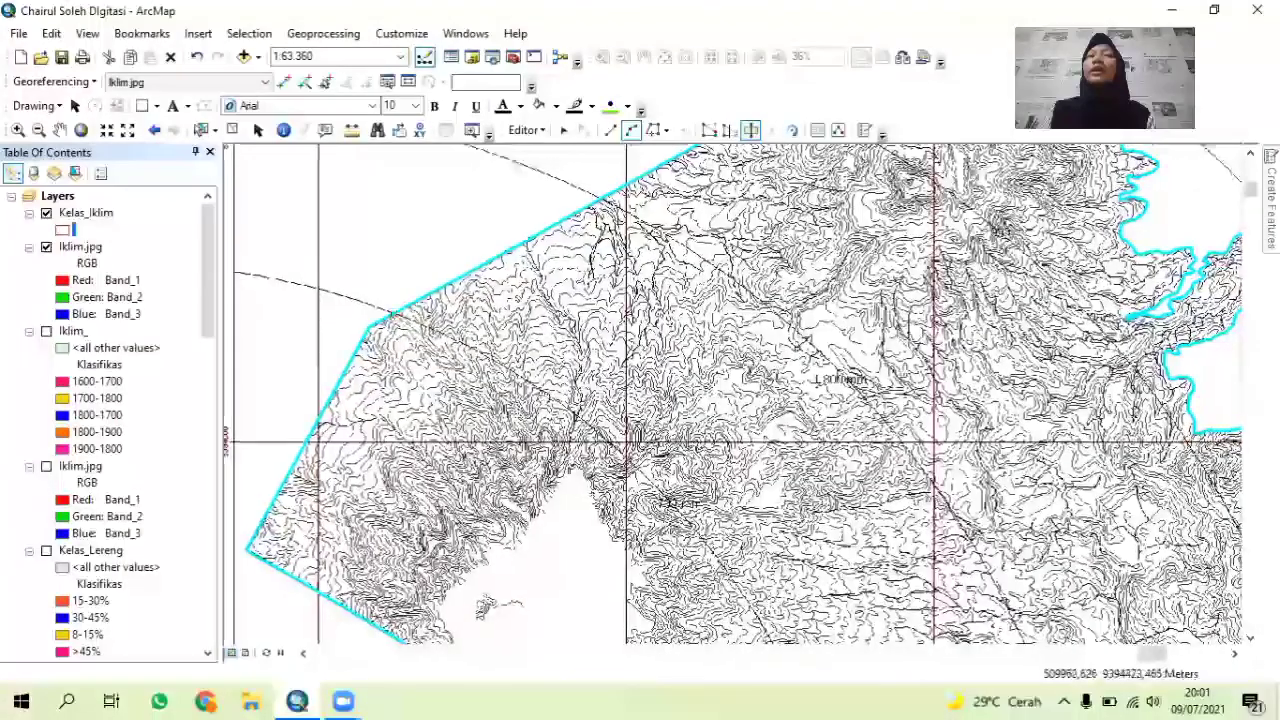
pyautogui.moveTo(670, 620); pyautogui.dragTo(432, 92)
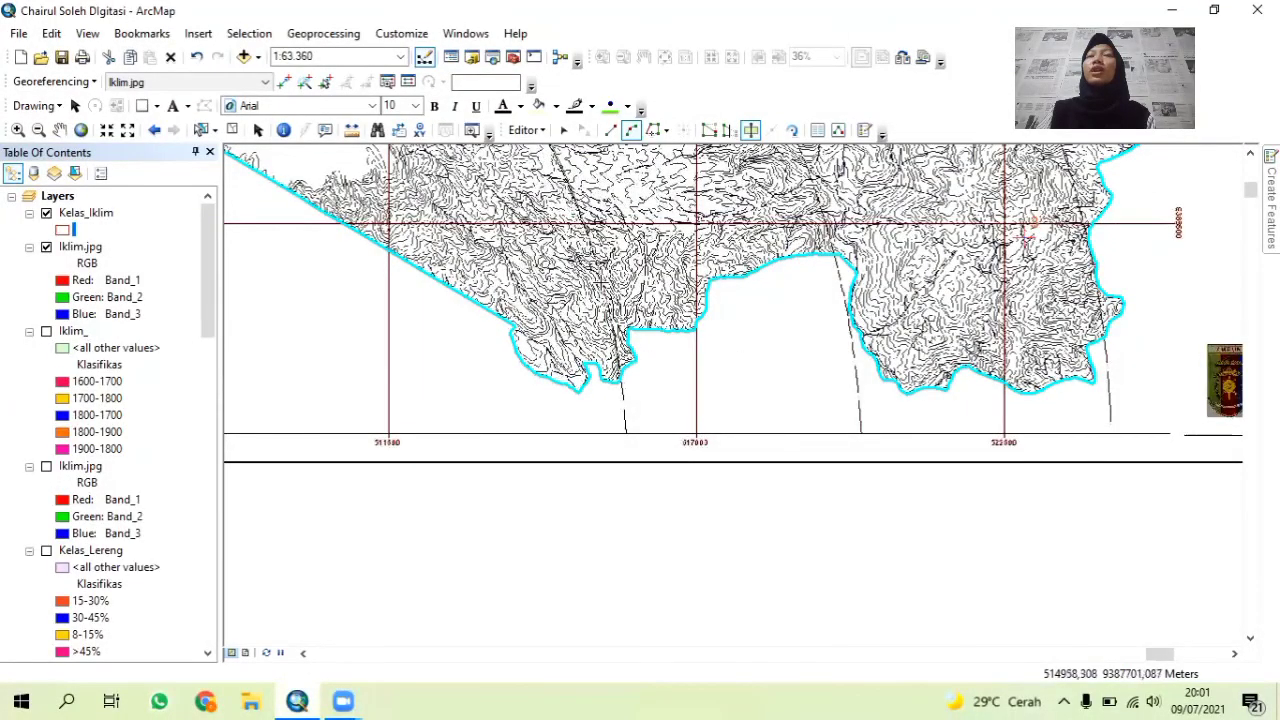
pyautogui.scroll(3, 616, 300)
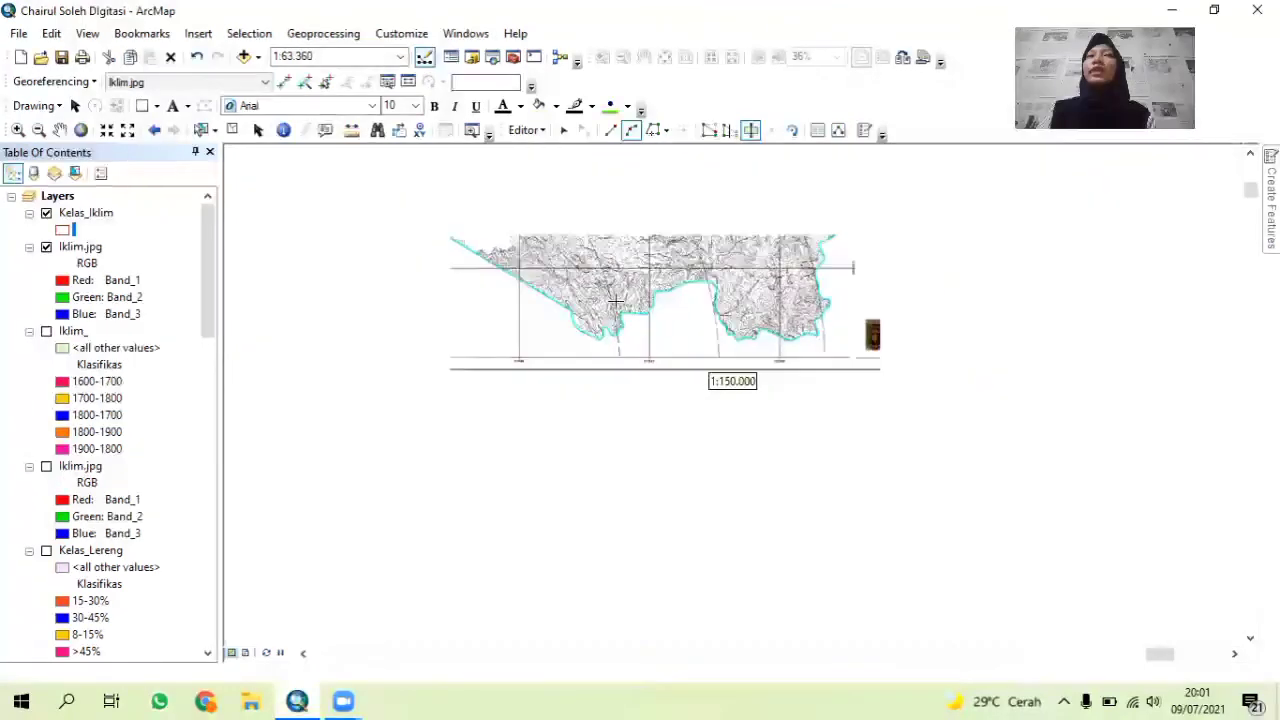
pyautogui.moveTo(618, 355); pyautogui.dragTo(619, 404)
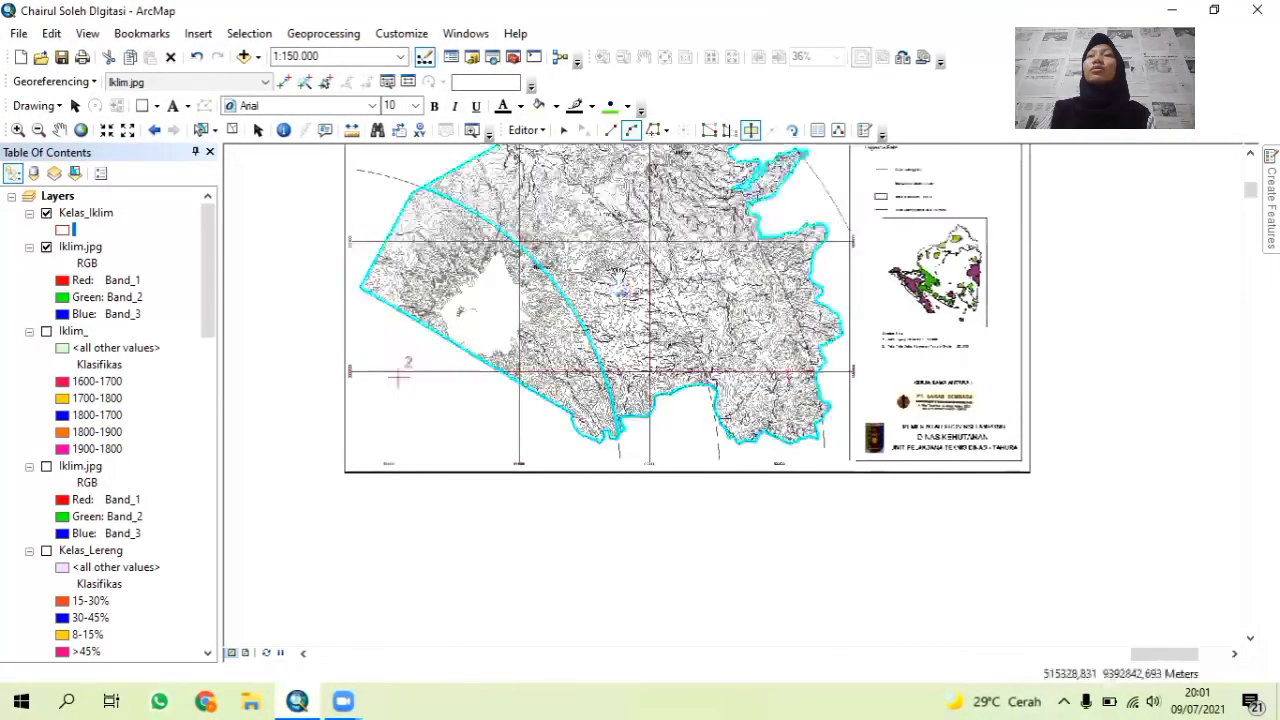
# Cut the remaining Kelas_Iklim polygon with arcs along the second and third dashed isohyets from the southwest.
pyautogui.moveTo(620, 330); pyautogui.dragTo(619, 419)
pyautogui.click(509, 228)
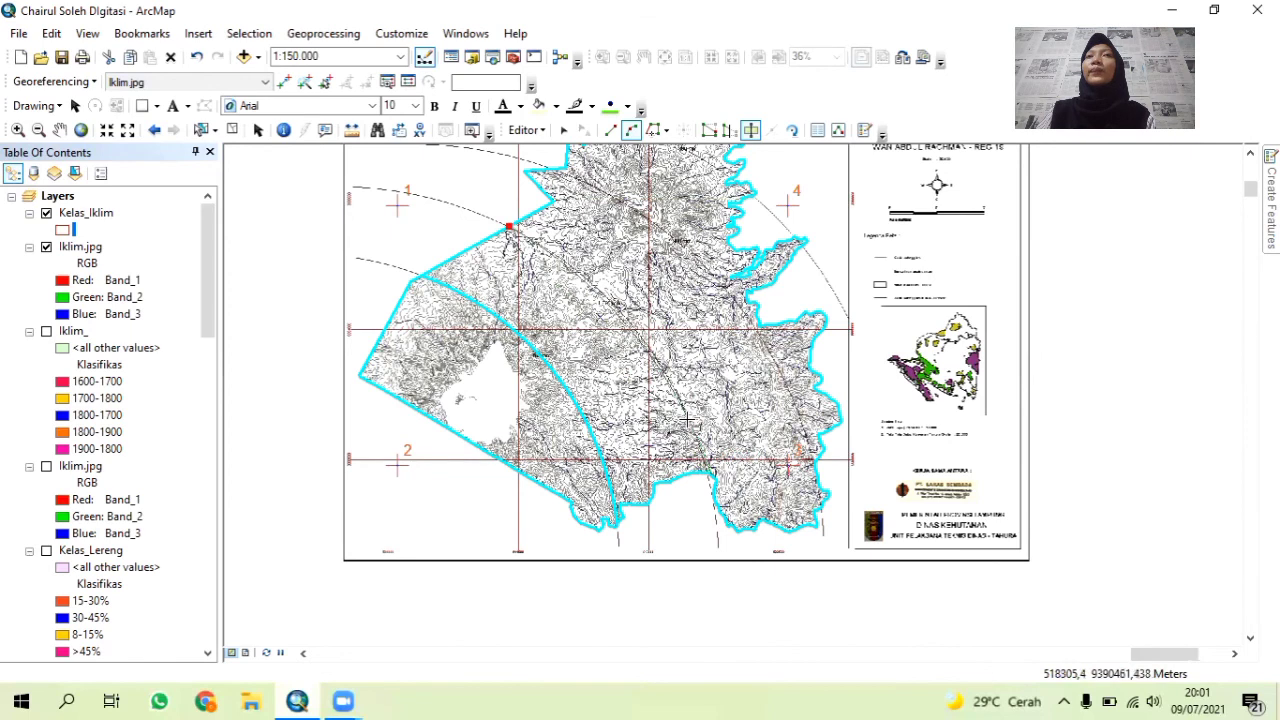
pyautogui.doubleClick(687, 417)
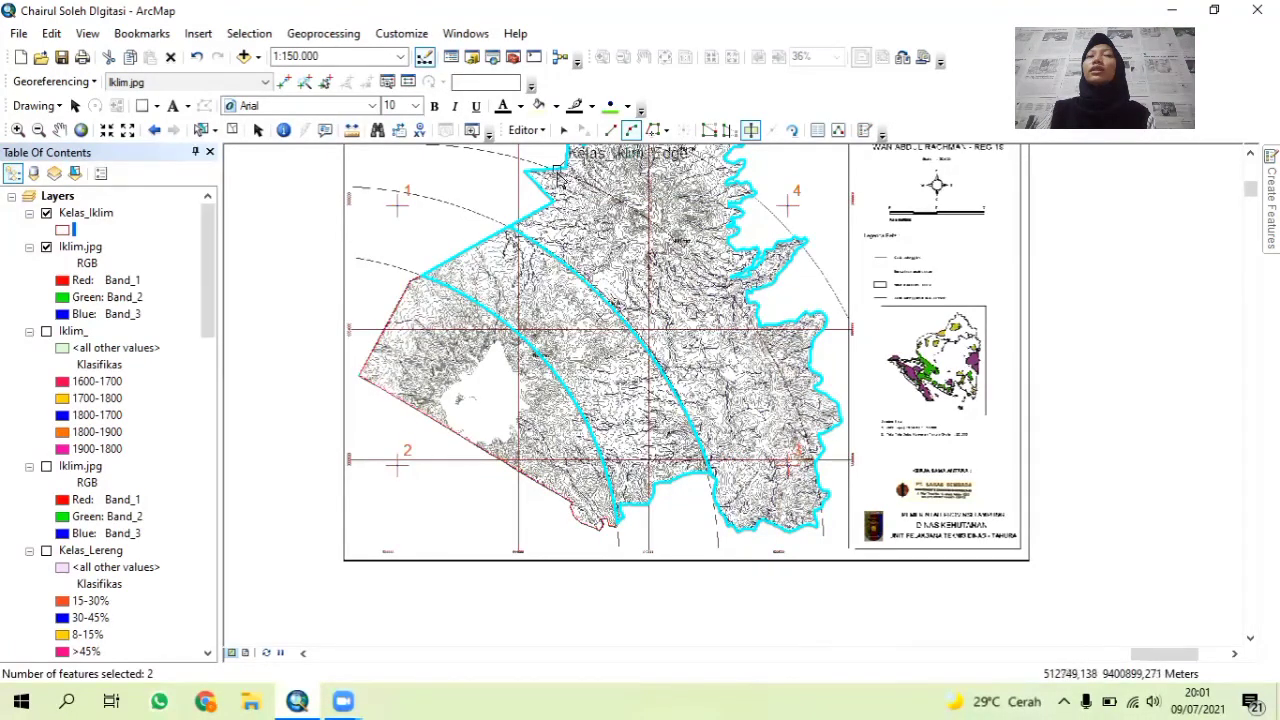
pyautogui.click(554, 170)
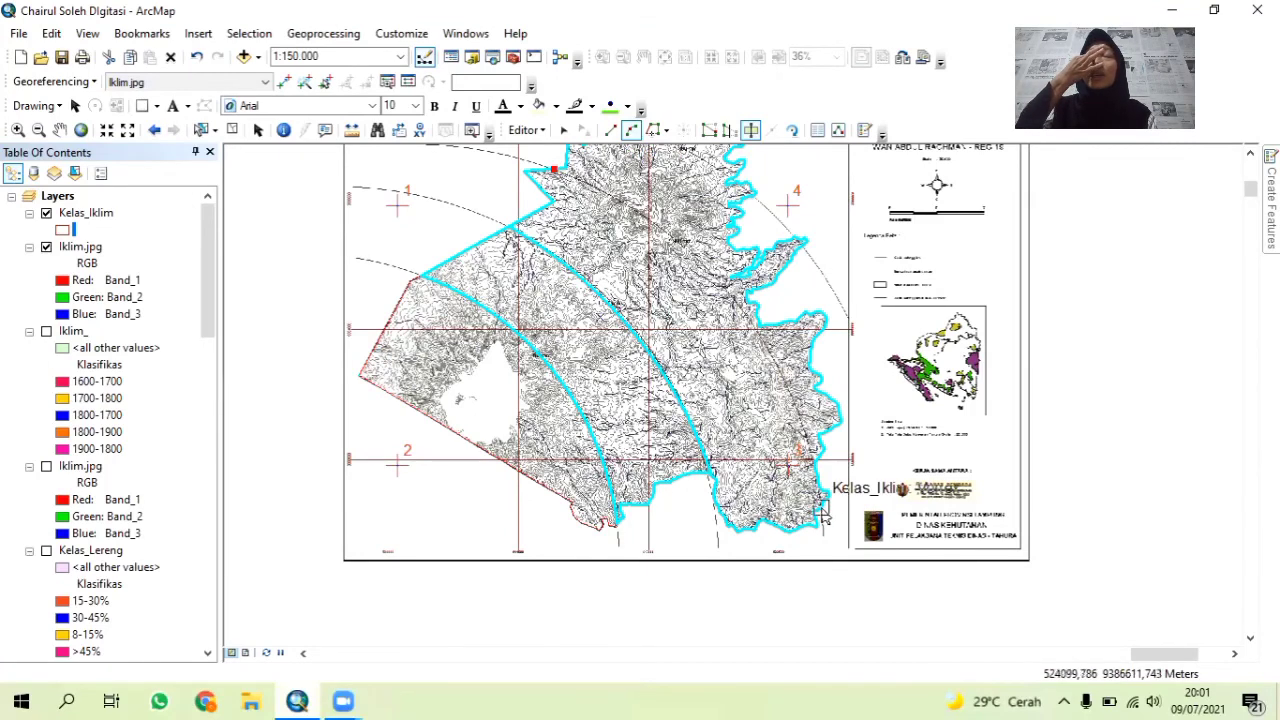
pyautogui.doubleClick(773, 370)
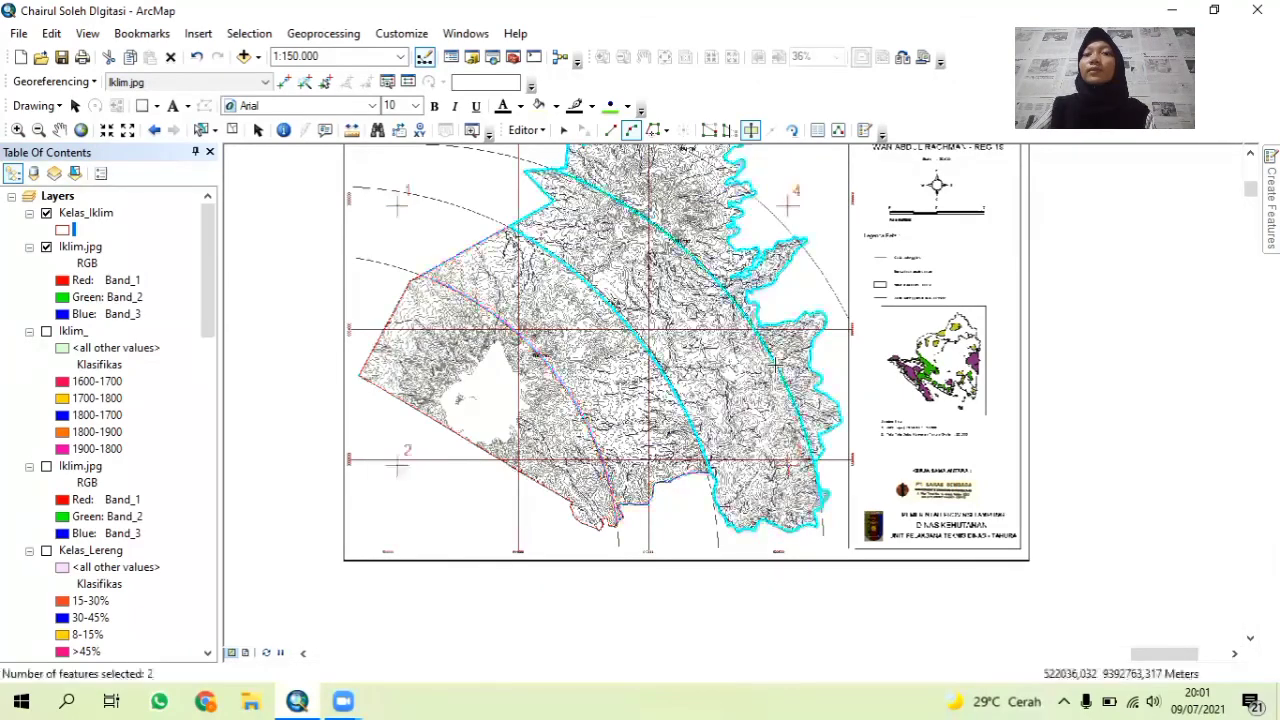
# Cut the northeastern part of the Kelas_Iklim polygon with an arc along the northernmost dashed isohyet.
pyautogui.moveTo(773, 369); pyautogui.dragTo(666, 511)
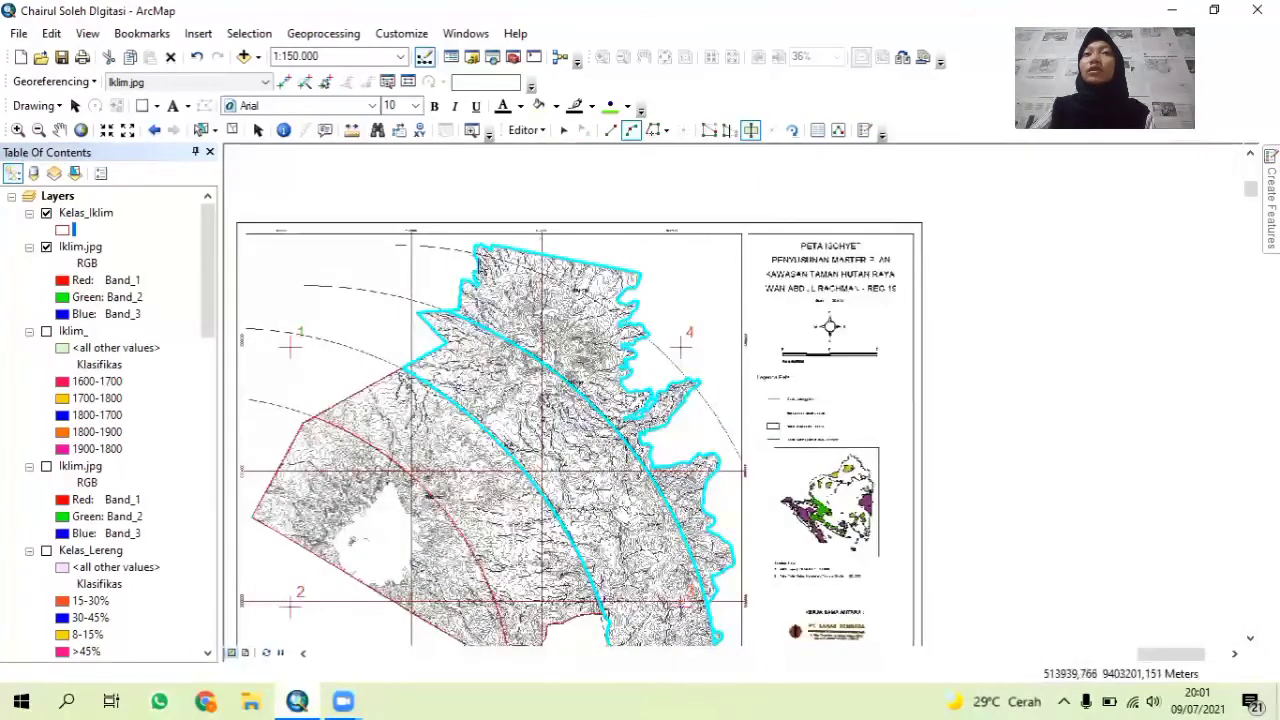
pyautogui.click(476, 256)
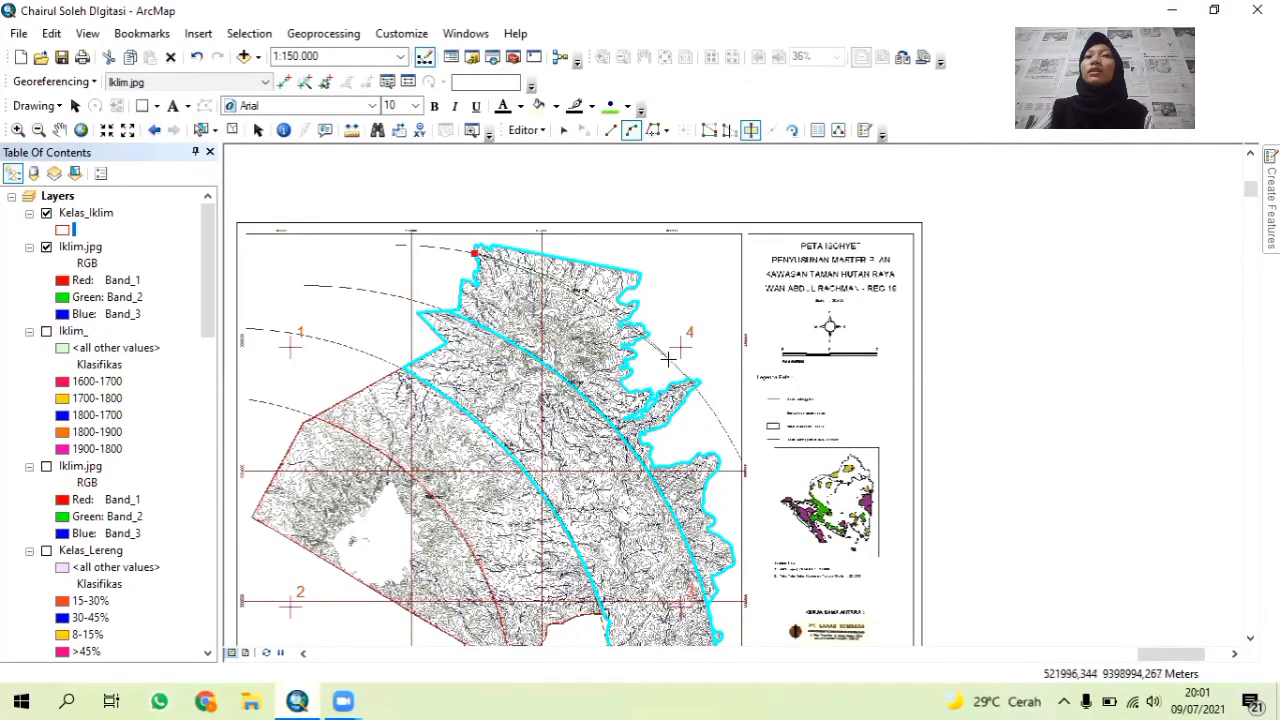
pyautogui.doubleClick(666, 357)
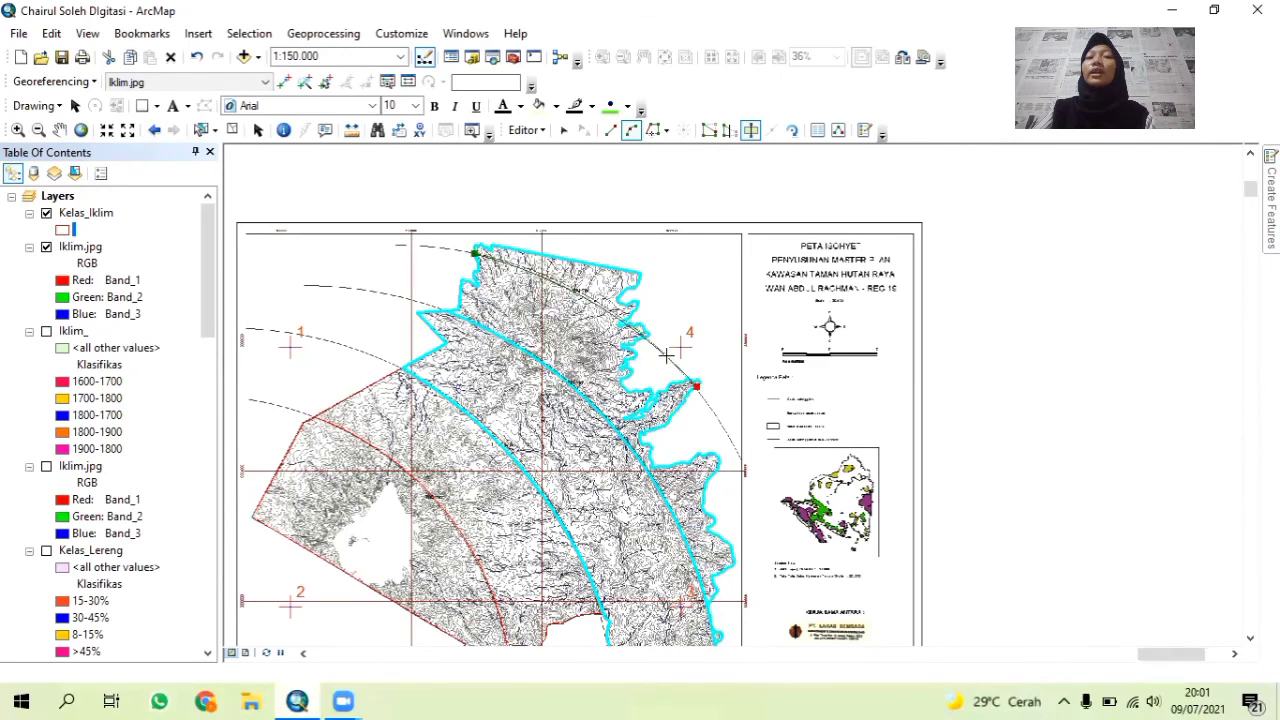
# Stop editing the Kelas_Iklim layer and save the edits.
pyautogui.click(528, 131)
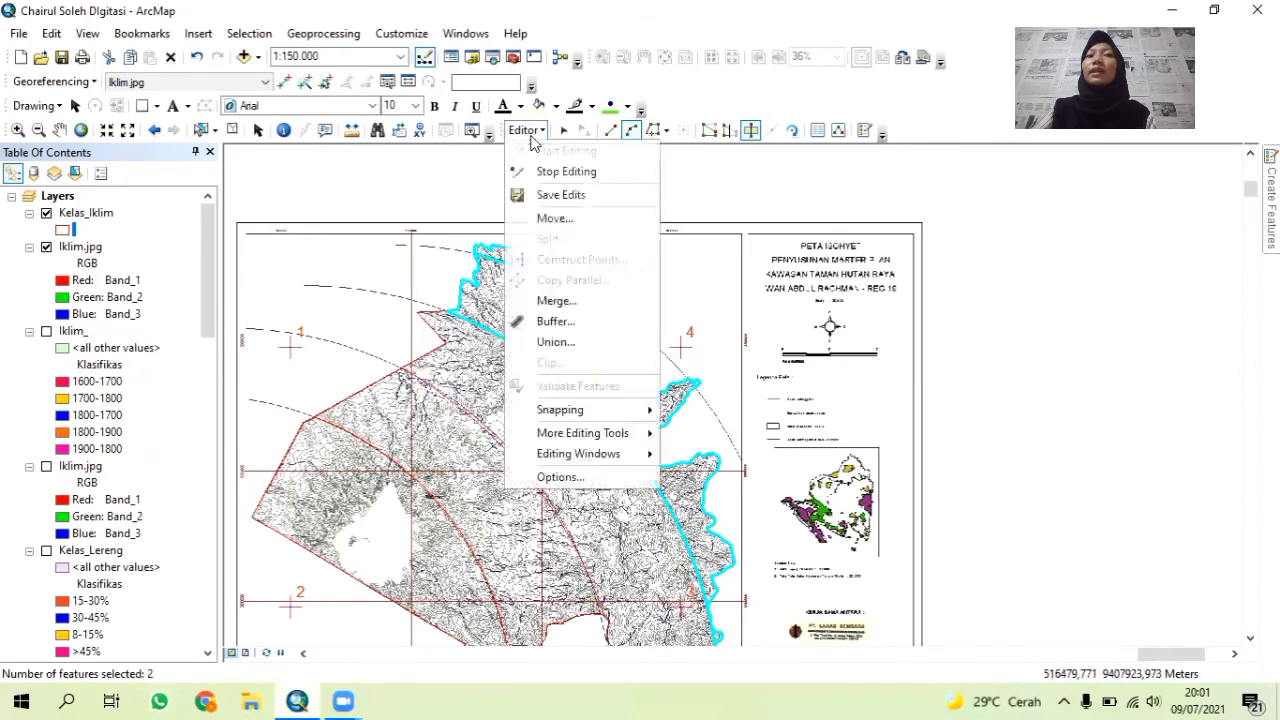
pyautogui.click(566, 174)
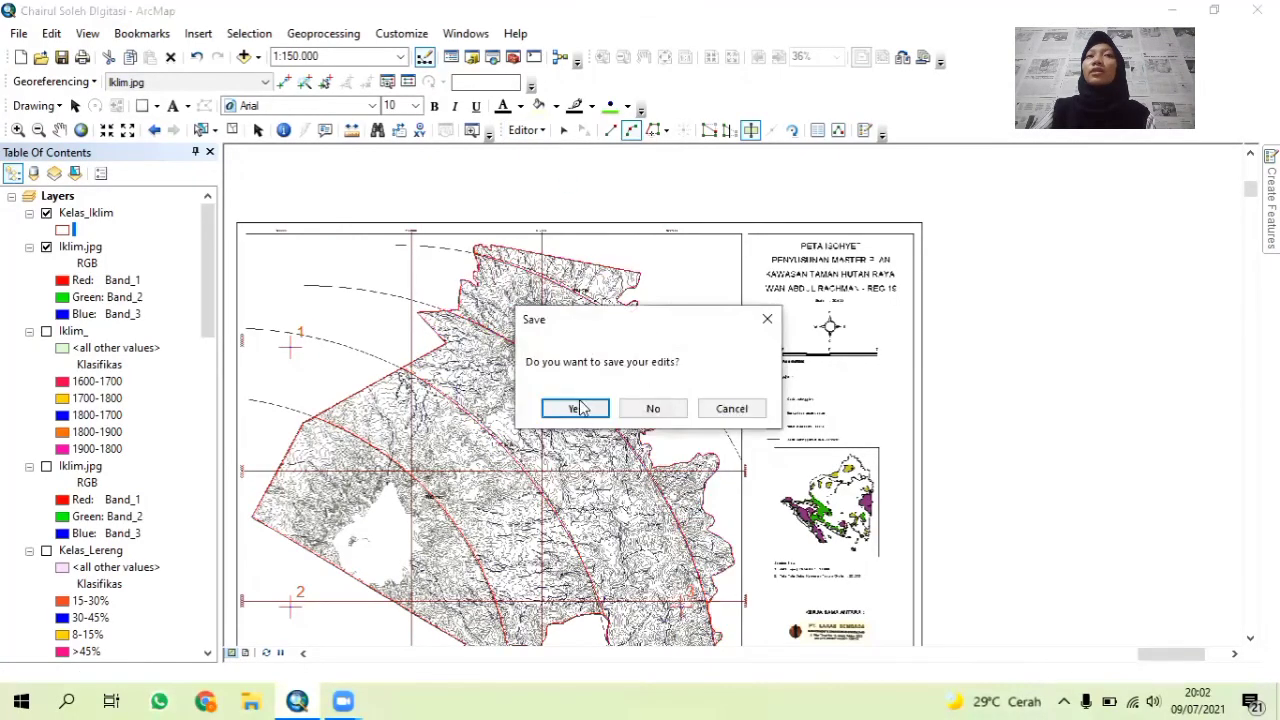
pyautogui.click(577, 414)
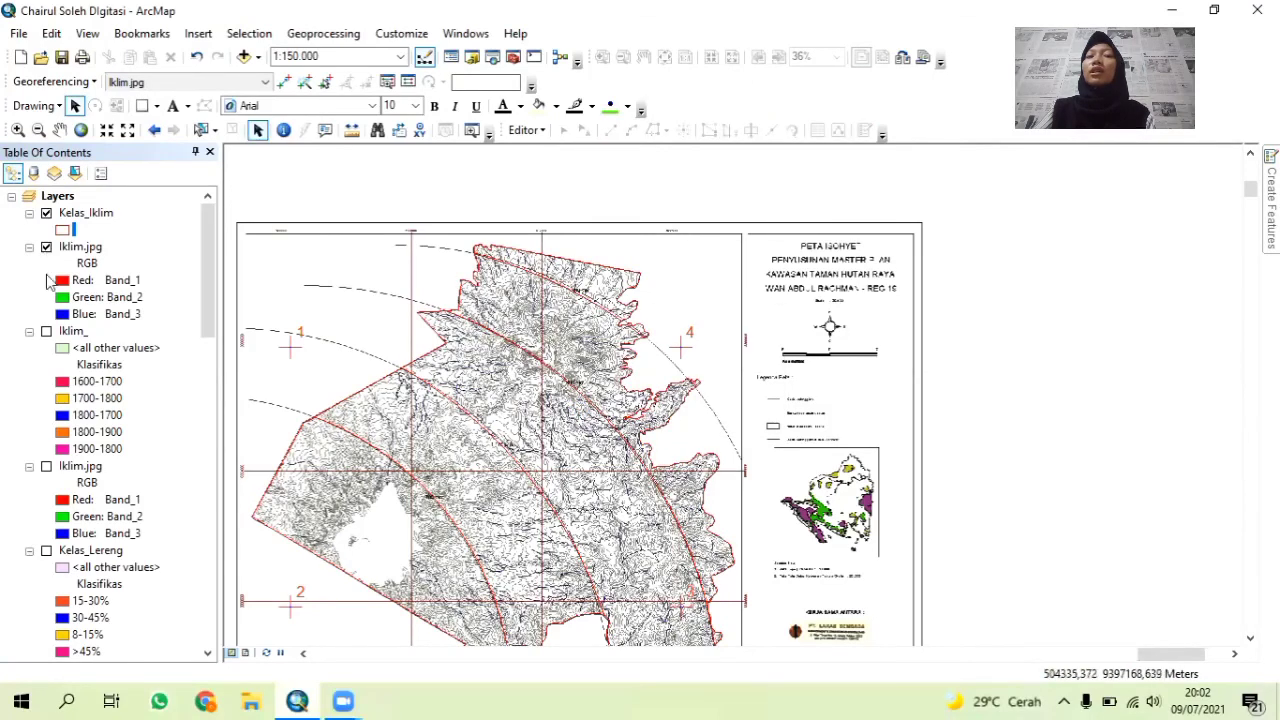
# Check the cut polygons without and with the Iklim.jpg raster, and review the Kelas_Iklim attribute table.
pyautogui.click(46, 247)
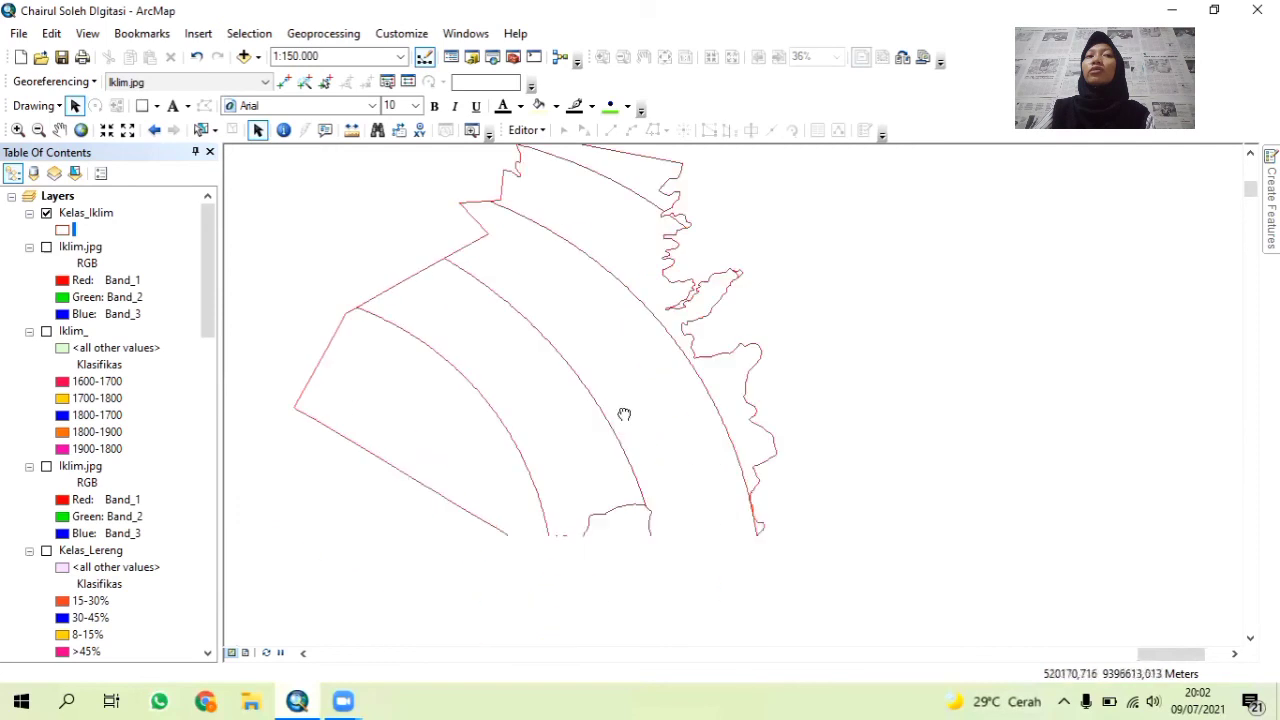
pyautogui.click(46, 247)
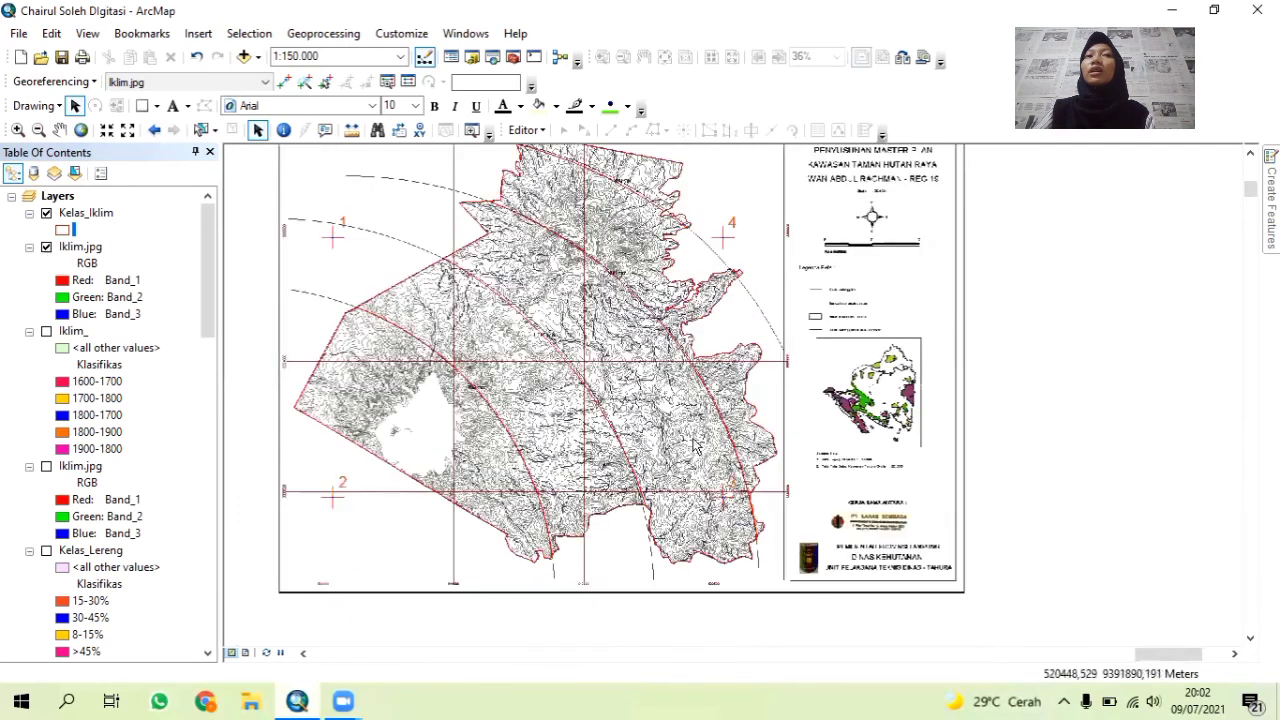
pyautogui.rightClick(86, 214)
pyautogui.click(170, 268)
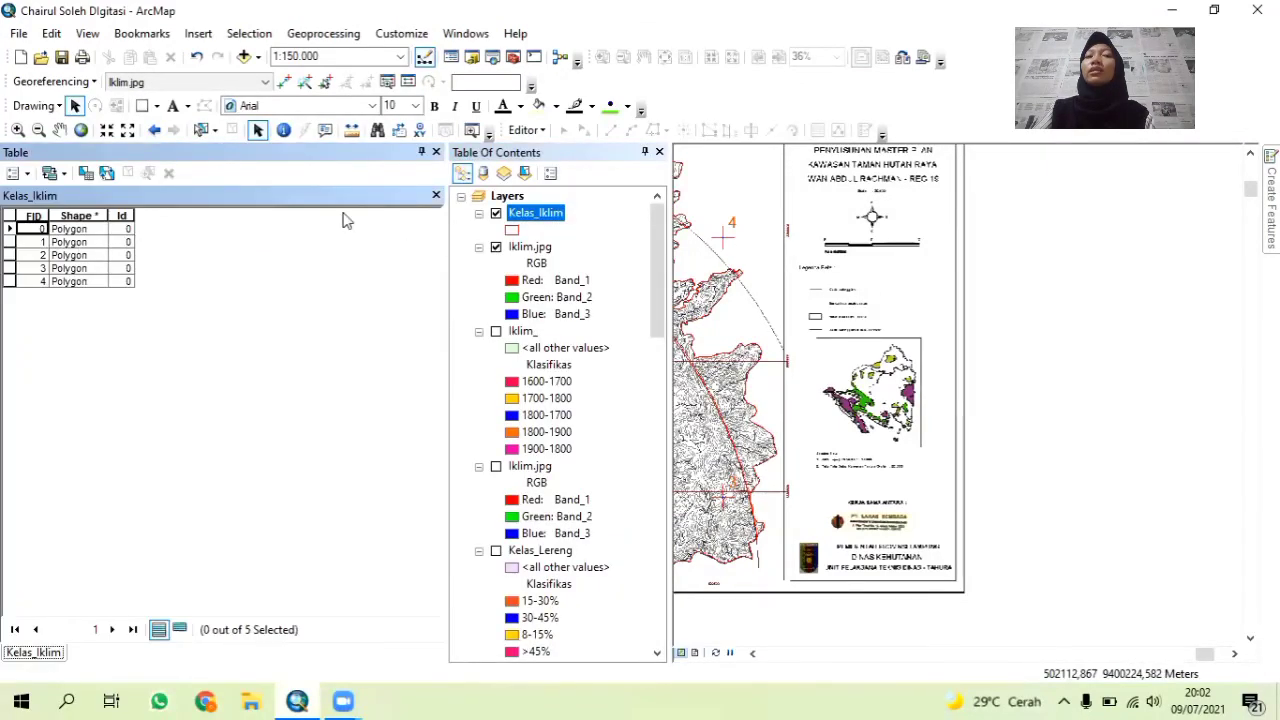
pyautogui.click(436, 196)
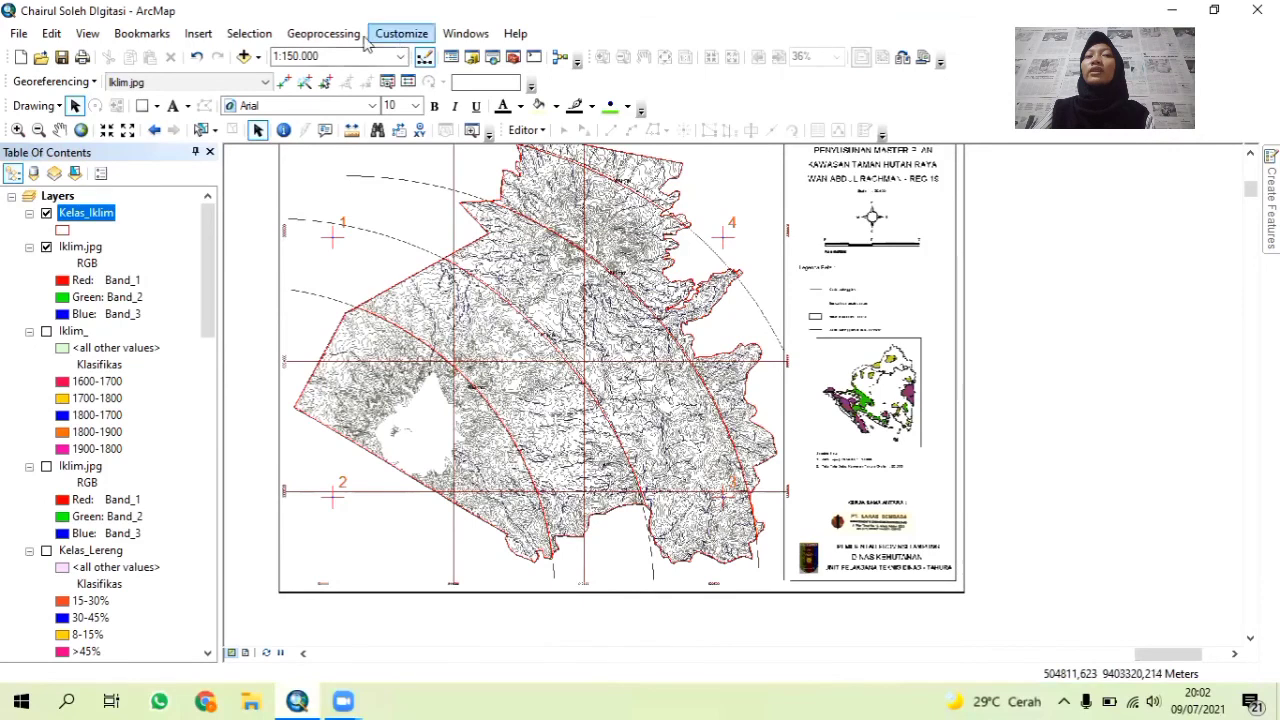
# Symbolize the uppermost Iklim_ layer by unique values of the Klasifikas field, with all values added.
pyautogui.click(493, 54)
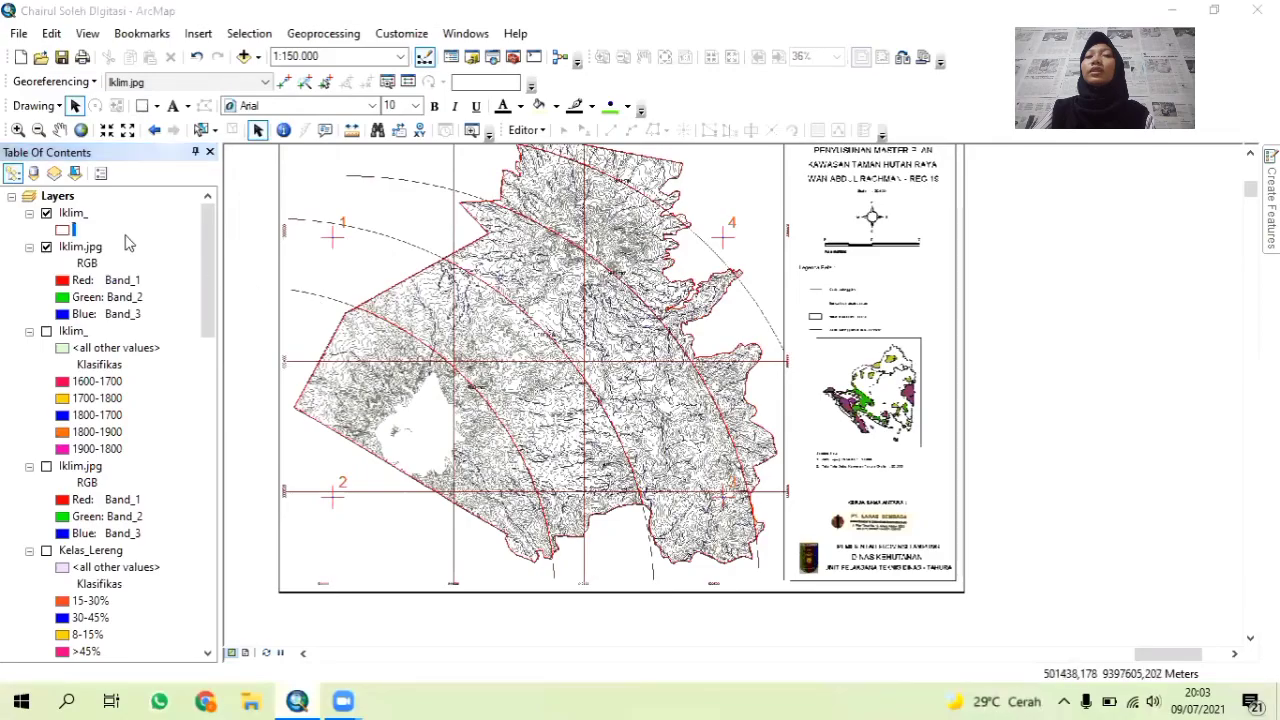
pyautogui.rightClick(70, 217)
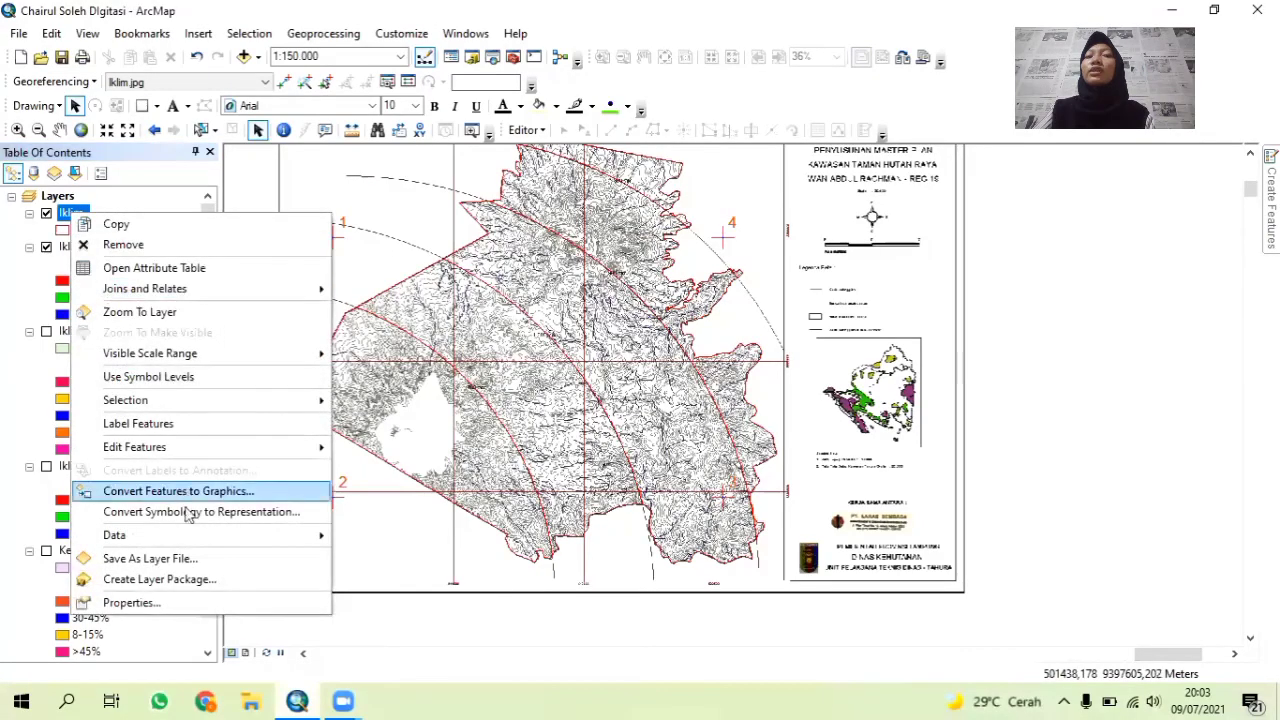
pyautogui.click(176, 601)
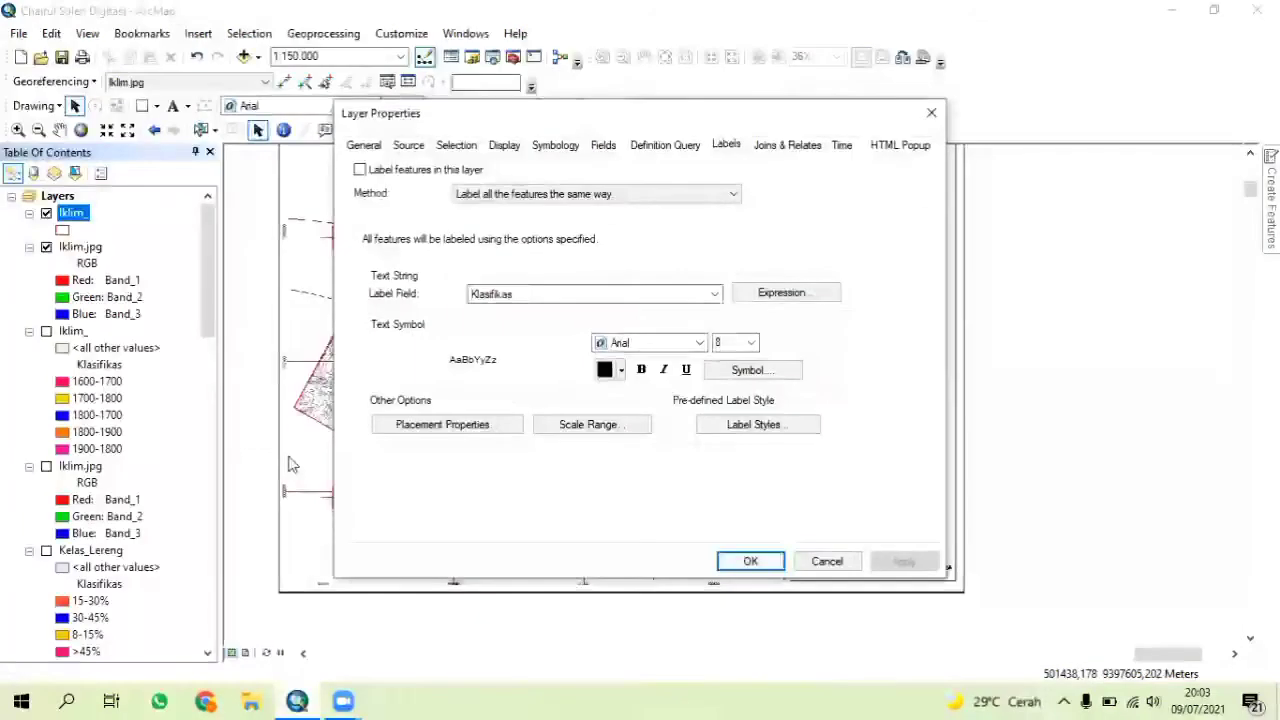
pyautogui.click(555, 145)
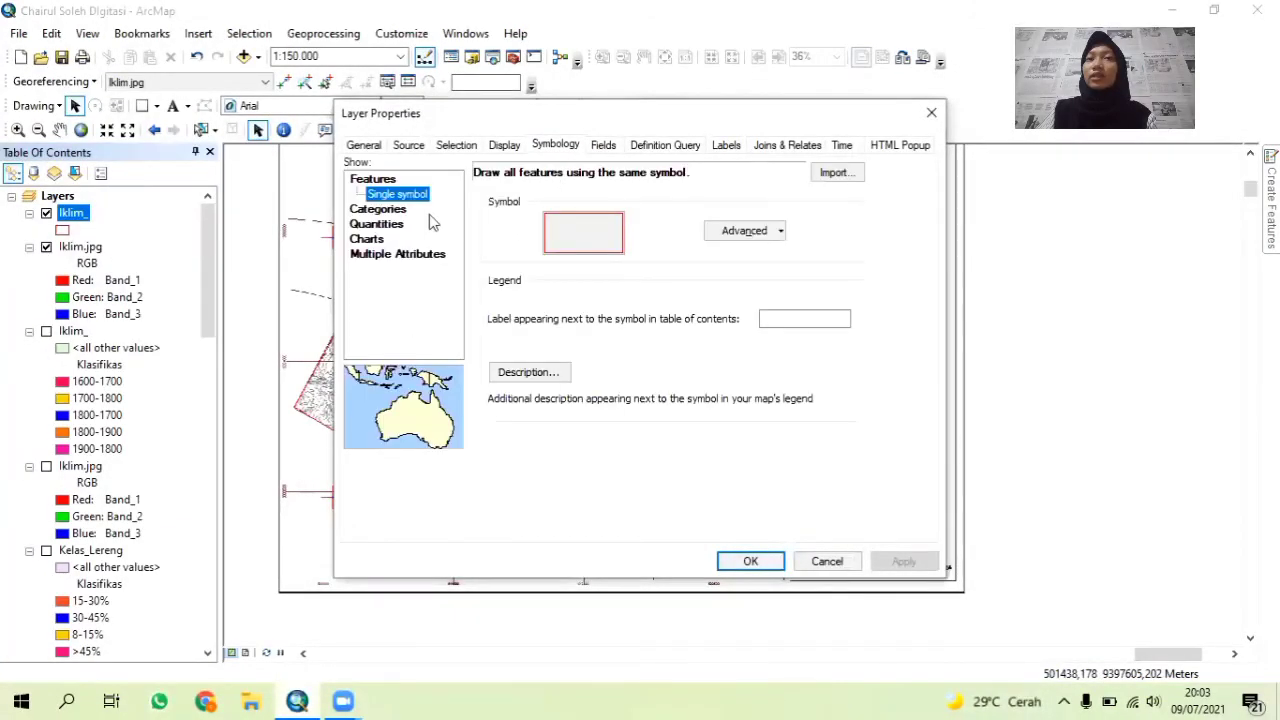
pyautogui.click(393, 208)
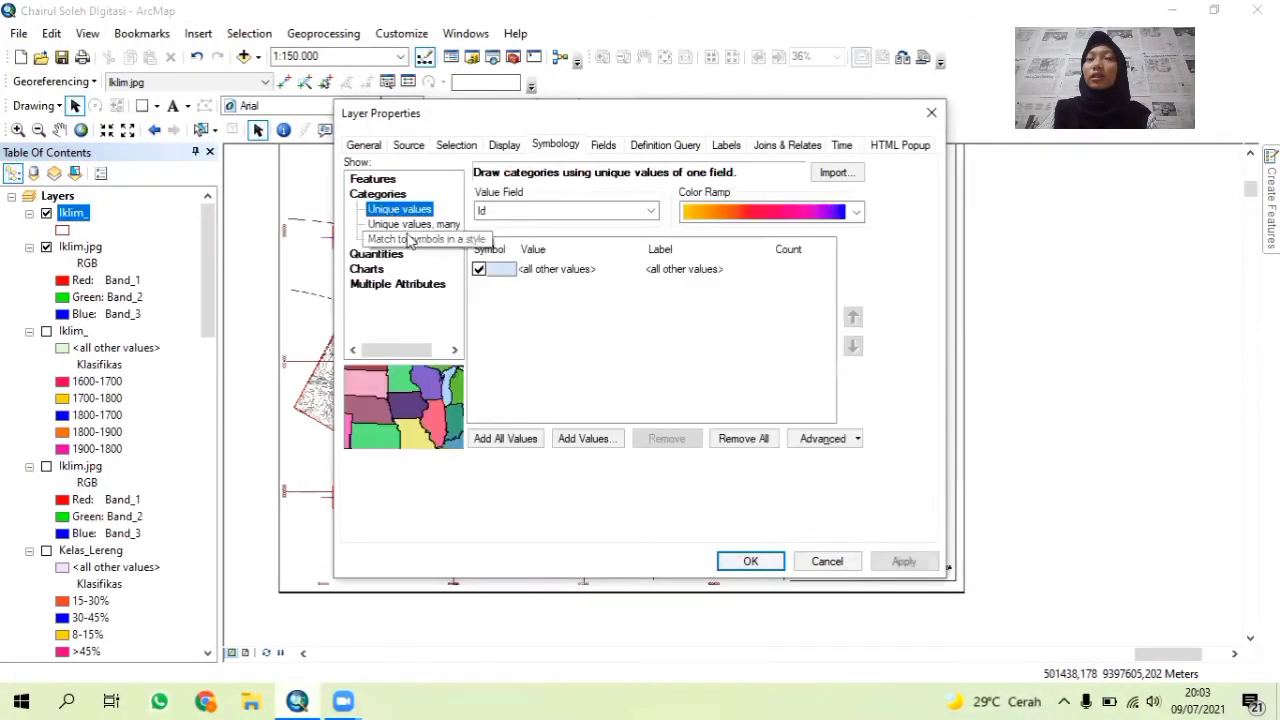
pyautogui.click(612, 211)
pyautogui.click(600, 241)
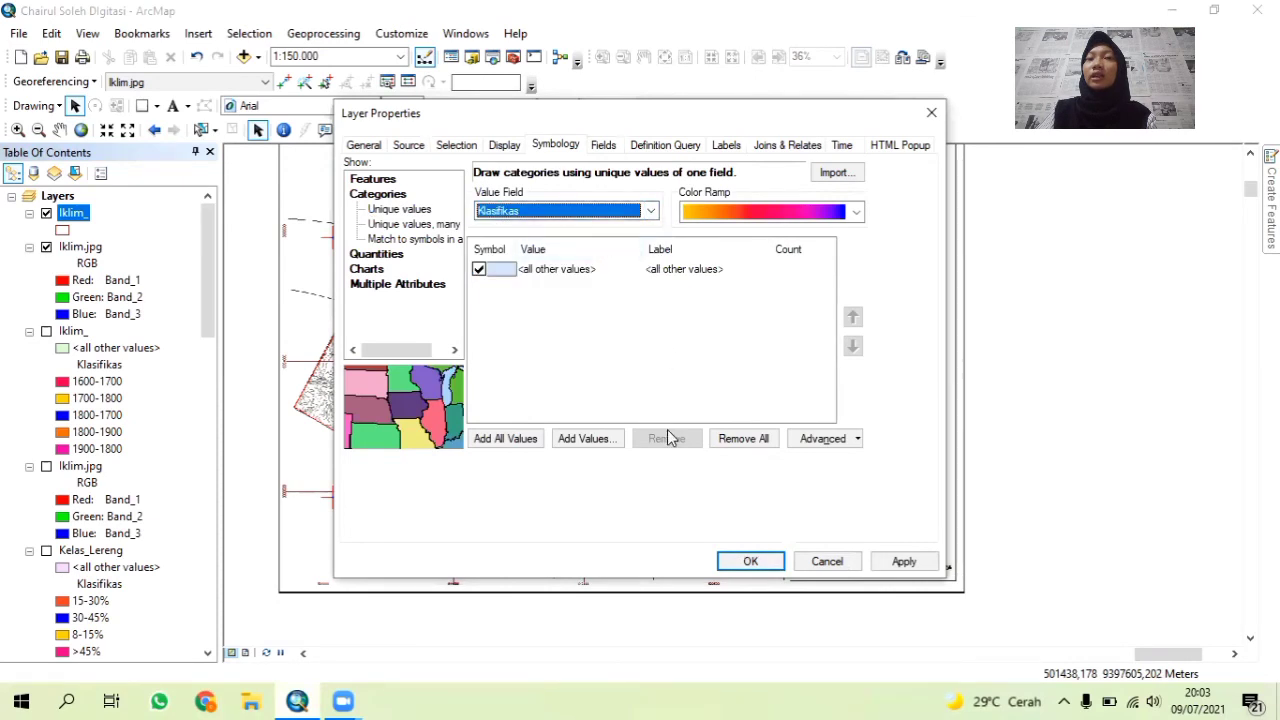
pyautogui.click(505, 438)
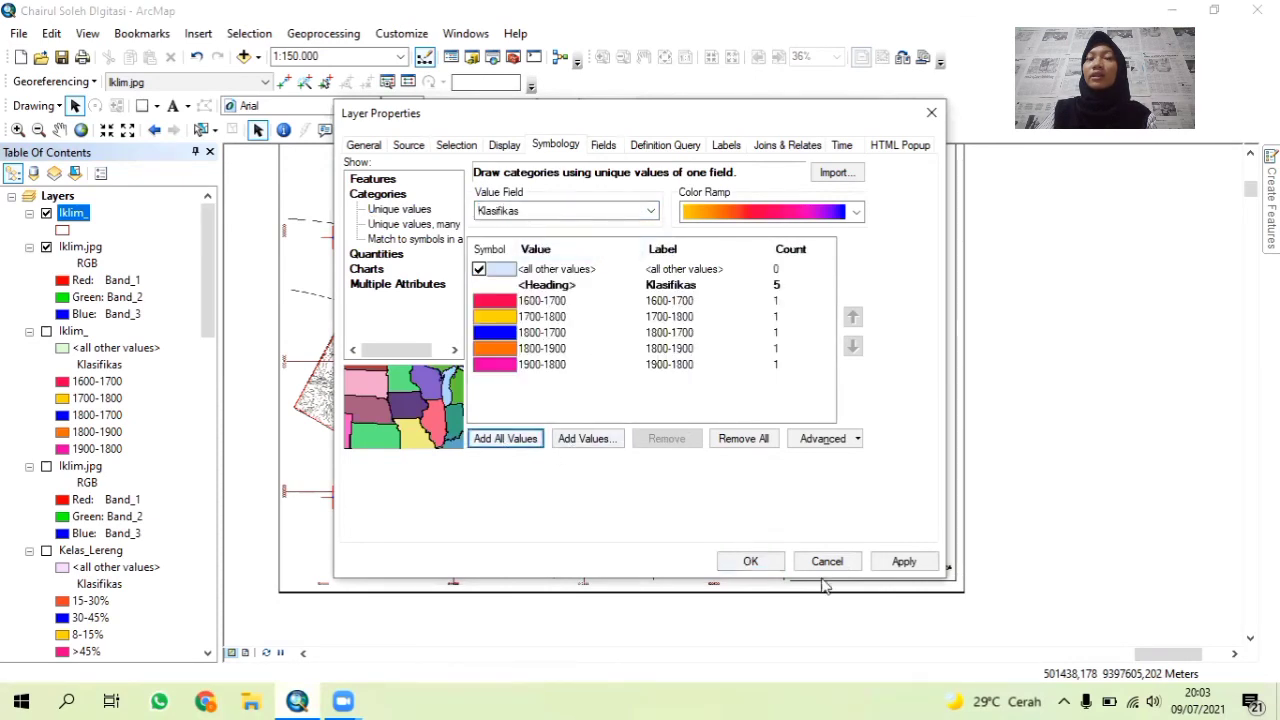
pyautogui.click(904, 562)
# Set the Iklim_ layer's label field to Klasifikas with a text size of 10, and accept the layer properties.
pyautogui.click(725, 145)
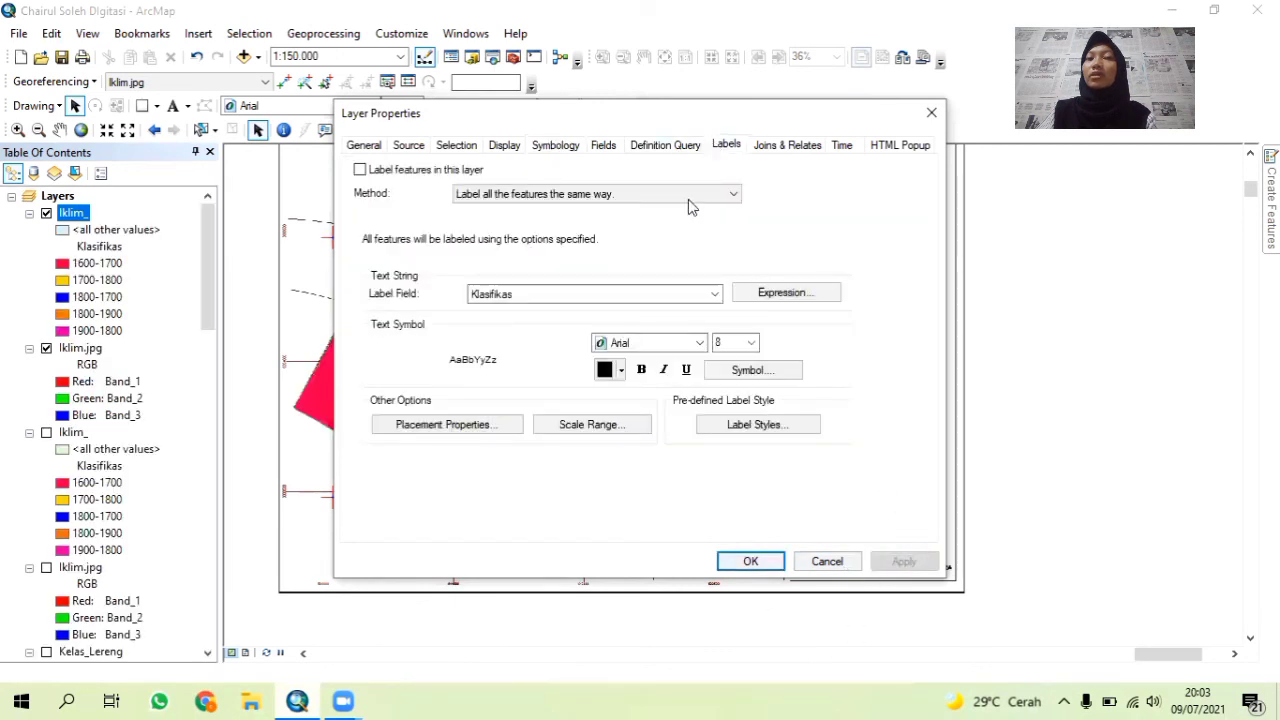
pyautogui.click(497, 300)
pyautogui.click(575, 334)
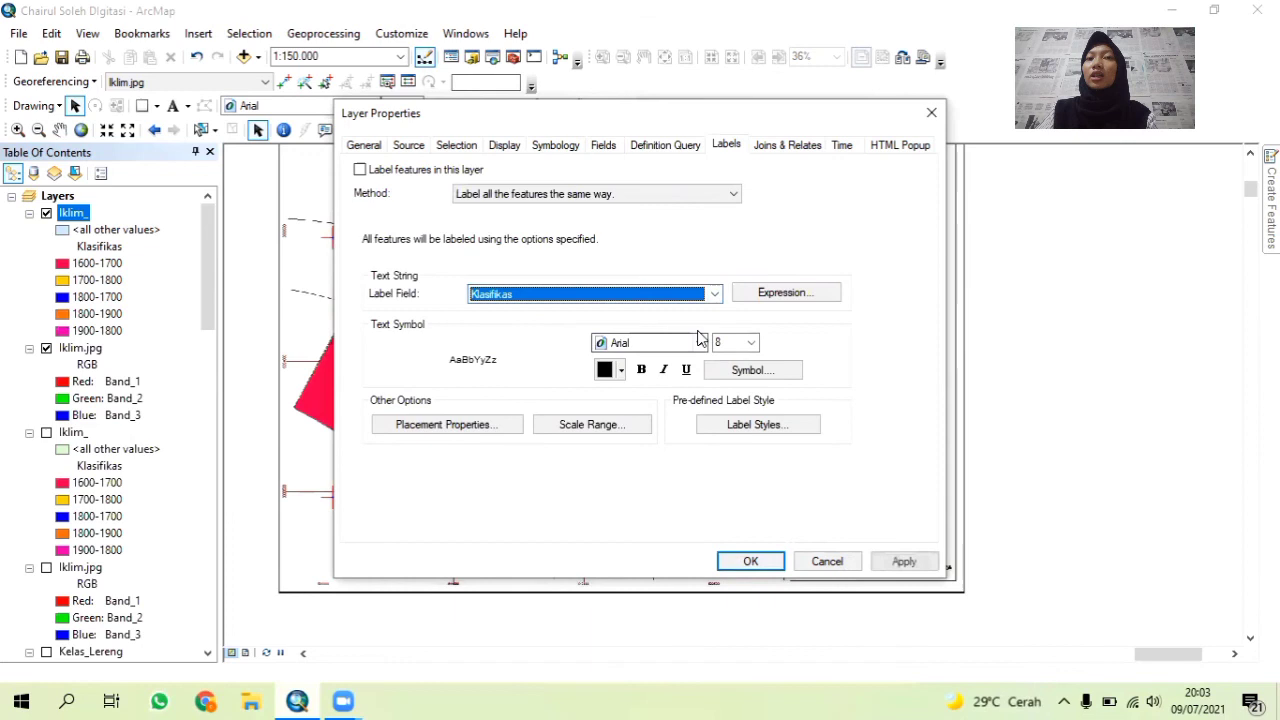
pyautogui.click(750, 343)
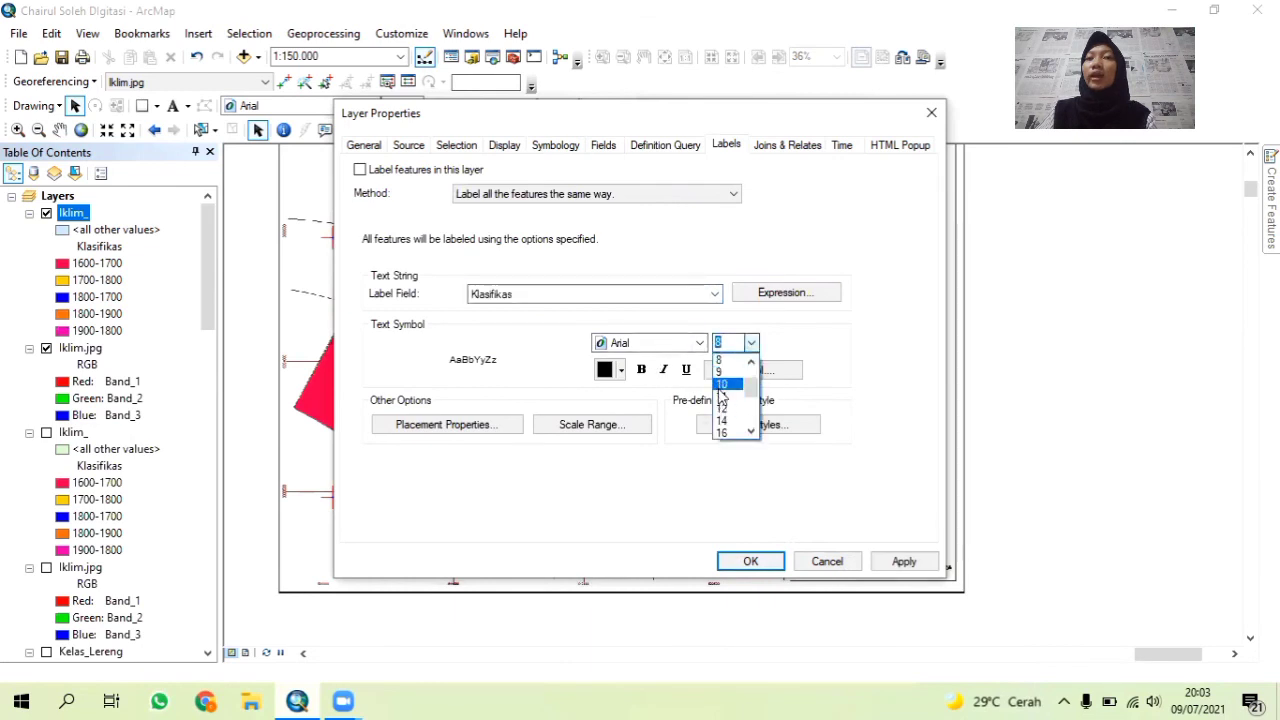
pyautogui.click(721, 386)
pyautogui.click(764, 561)
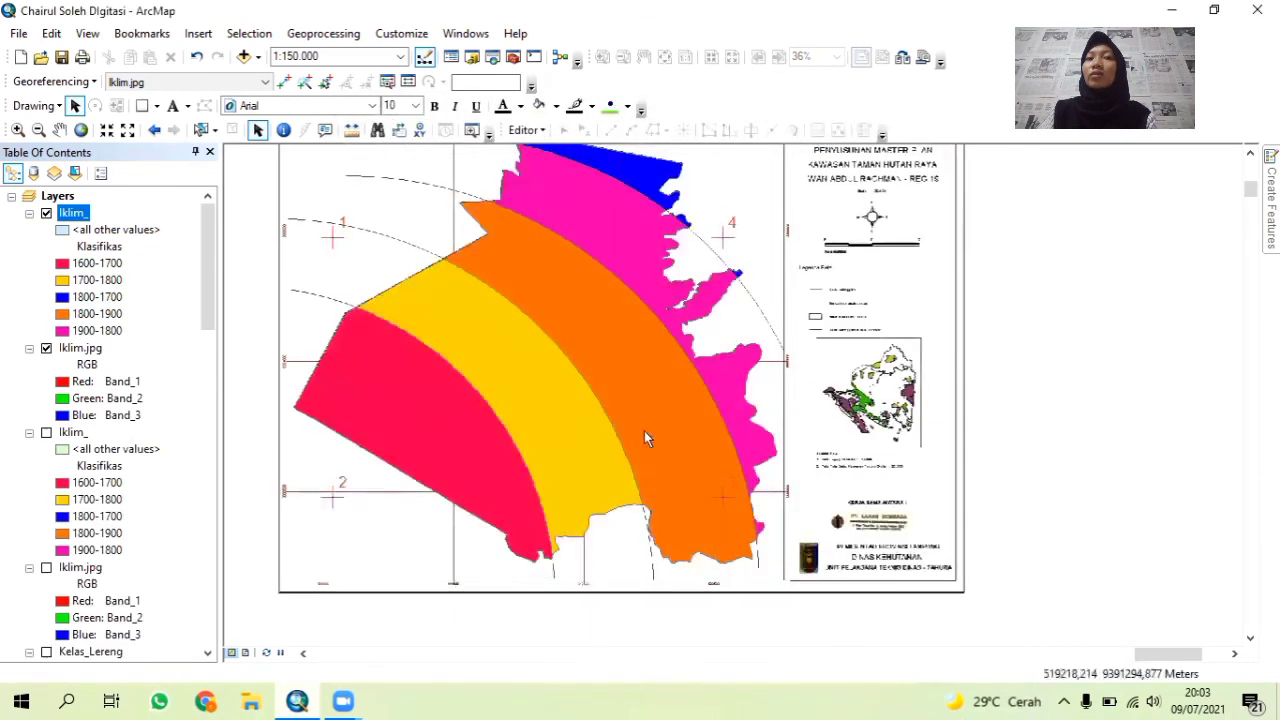
# Hide the upper Iklim.jpg raster and deactivate all four of its georeferencing links in the link table.
pyautogui.click(46, 349)
pyautogui.rightClick(47, 351)
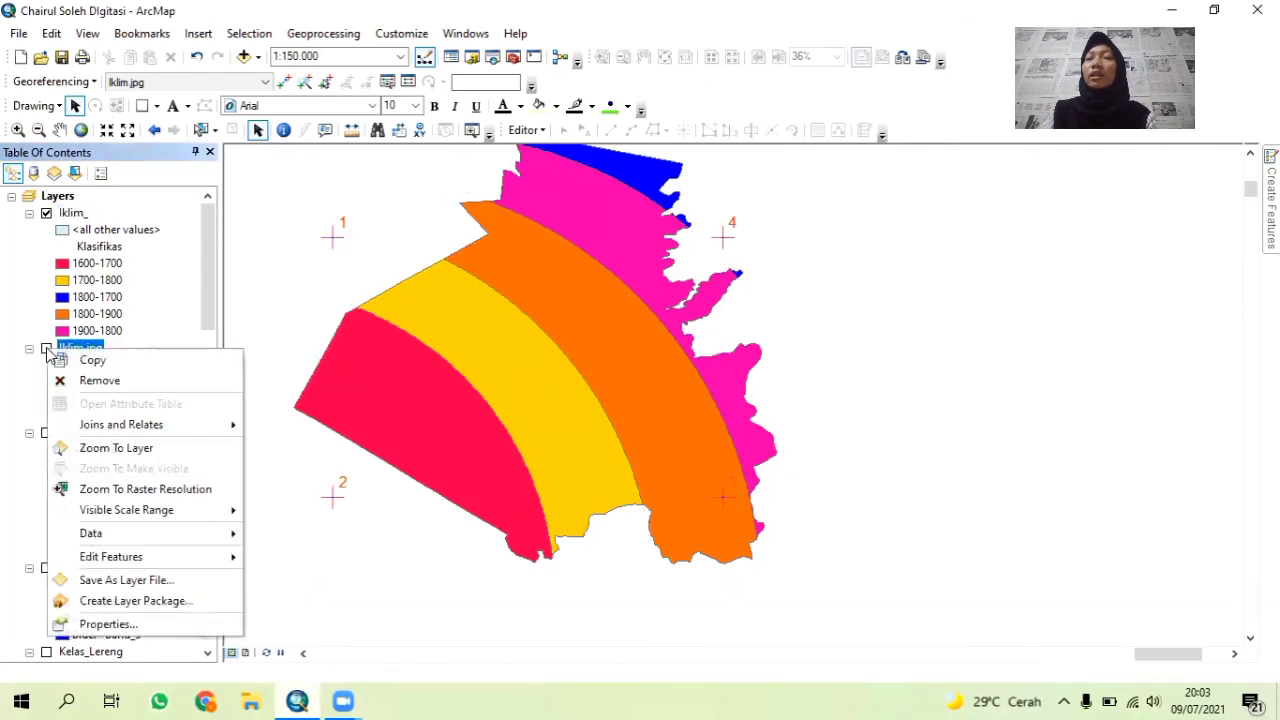
pyautogui.click(415, 81)
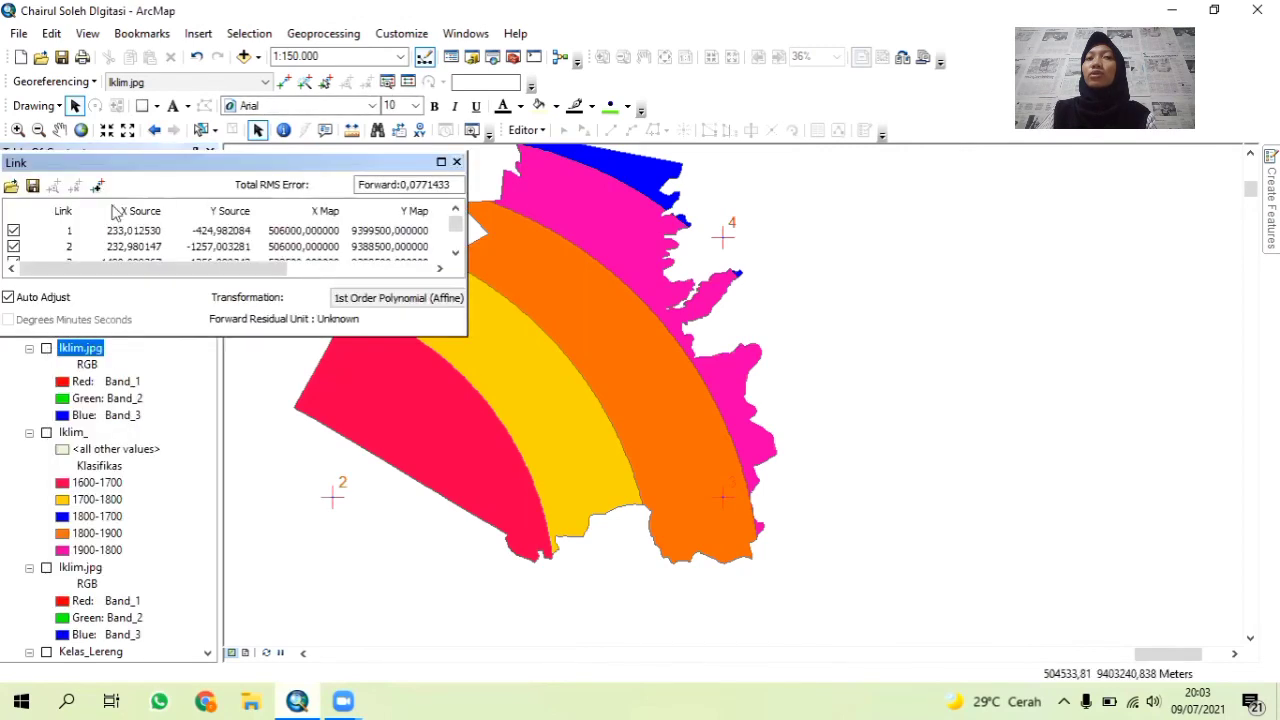
pyautogui.click(14, 231)
pyautogui.click(14, 247)
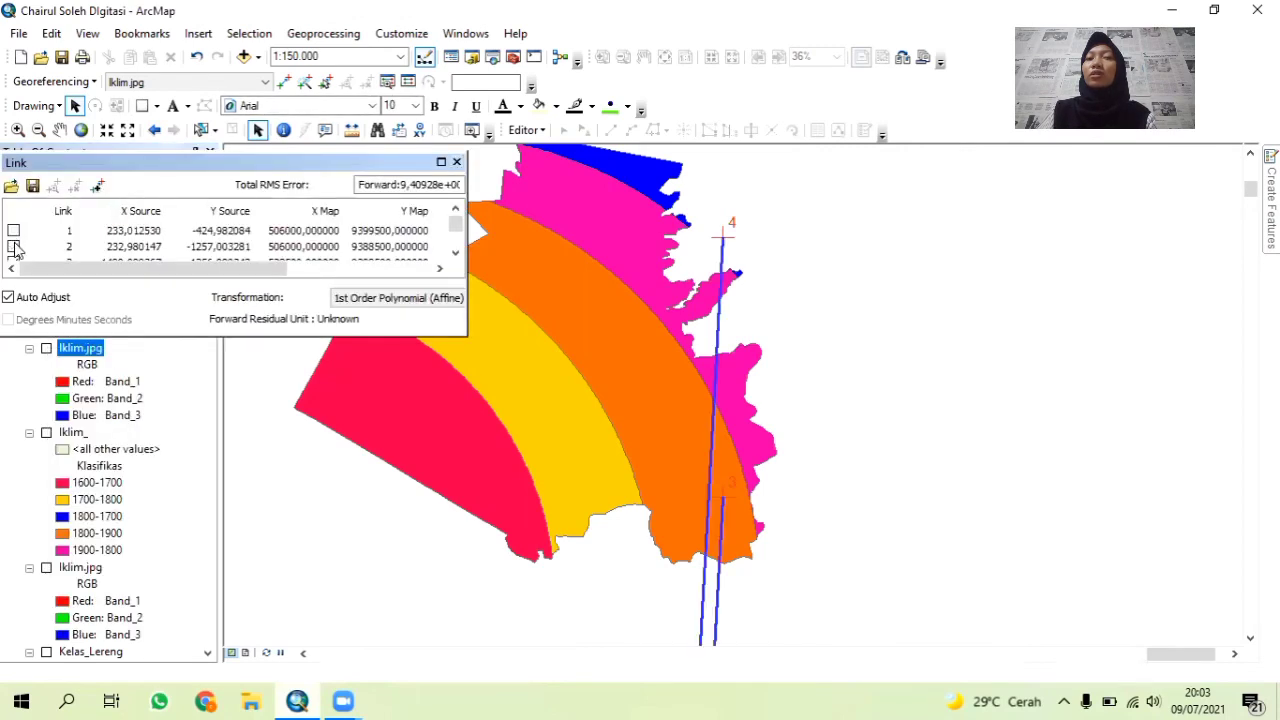
pyautogui.scroll(-1, 12, 250)
pyautogui.click(14, 231)
pyautogui.click(14, 231)
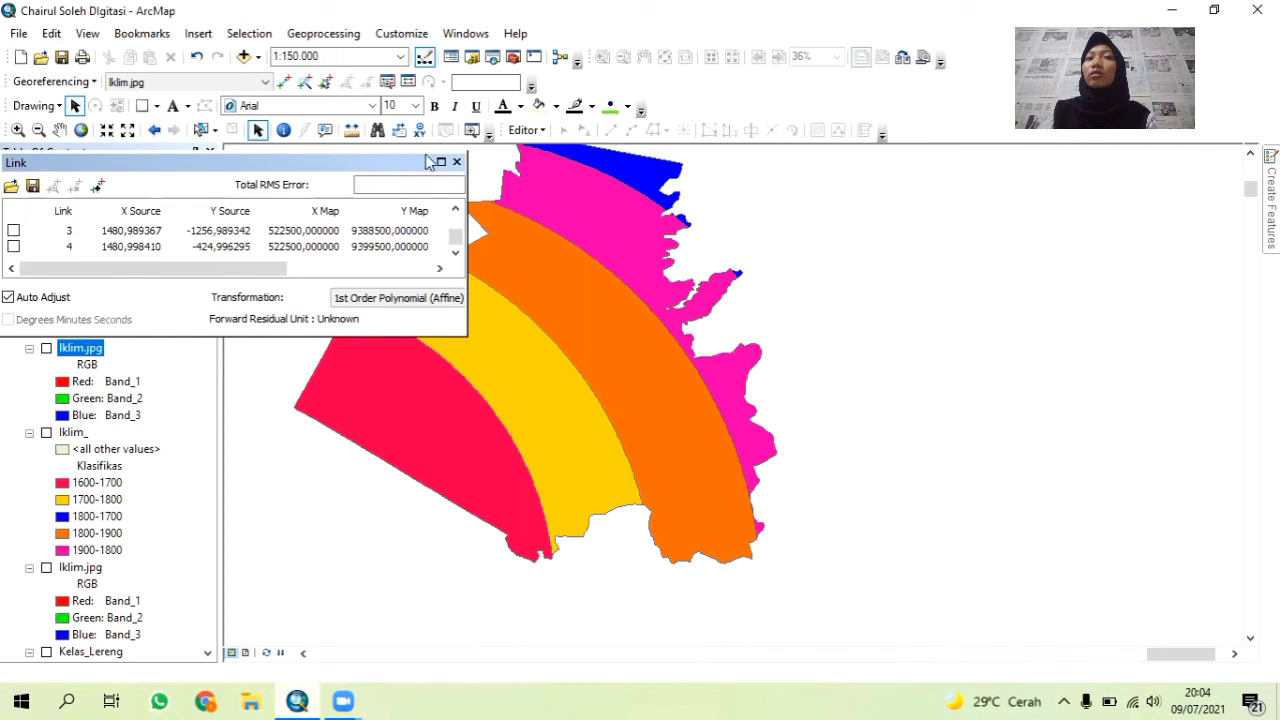
pyautogui.click(456, 161)
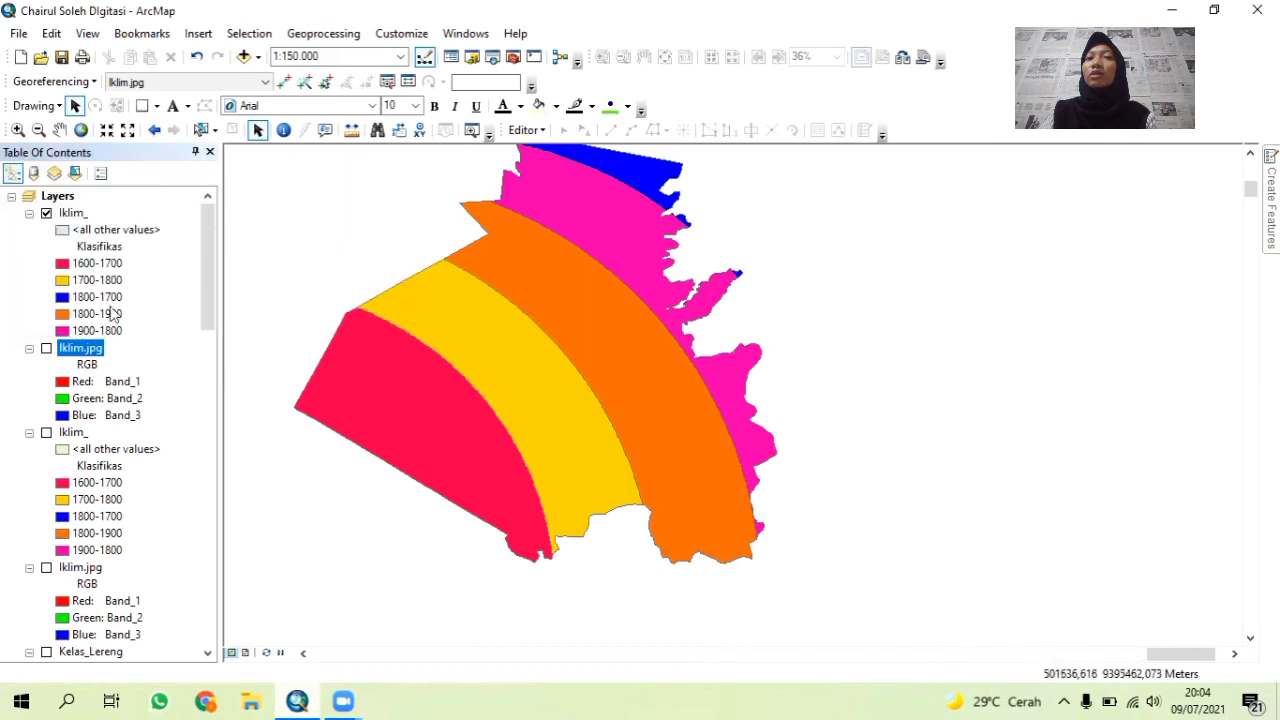
# Switch to the map layout and remove the existing reference grid from the main data frame.
pyautogui.click(248, 652)
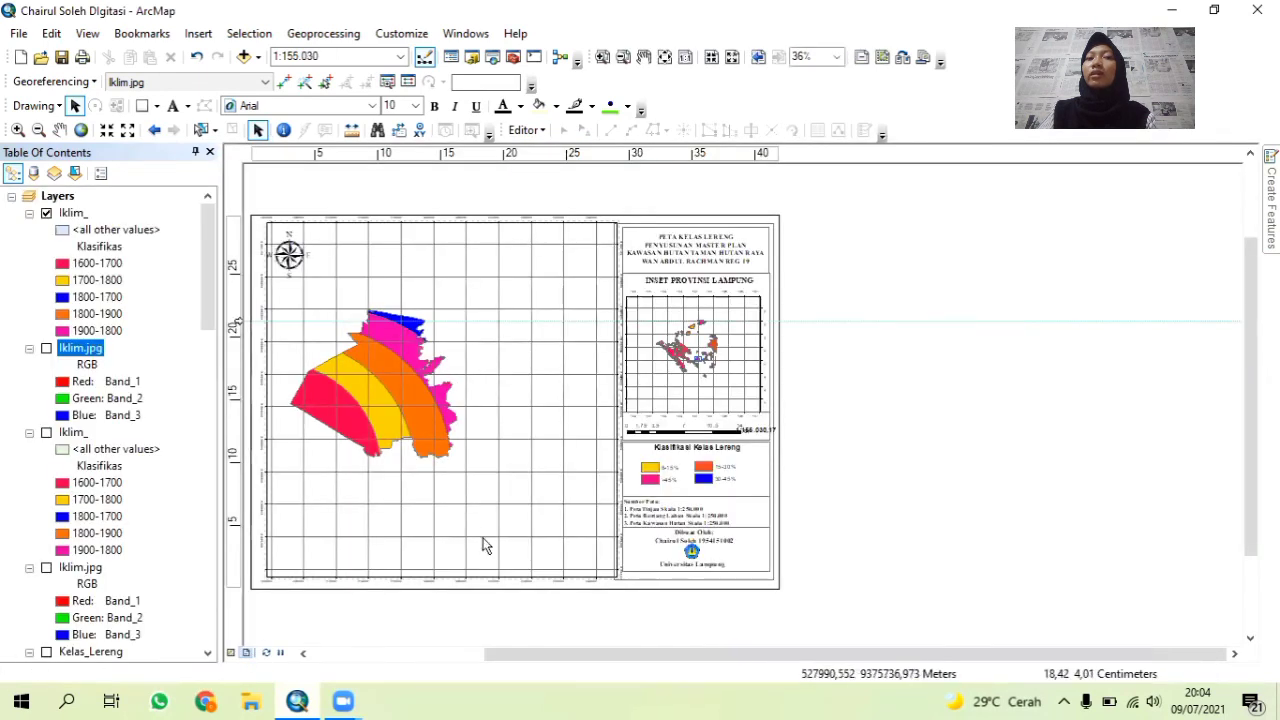
pyautogui.rightClick(482, 546)
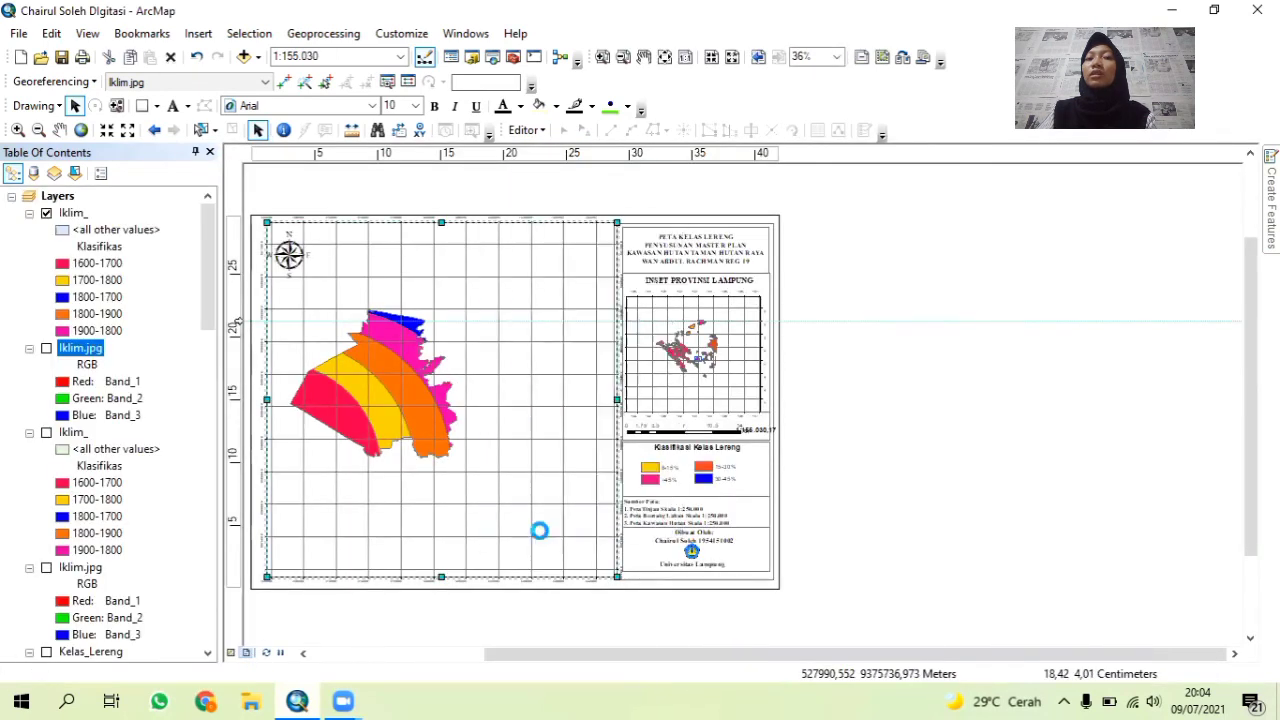
pyautogui.click(545, 524)
pyautogui.click(762, 208)
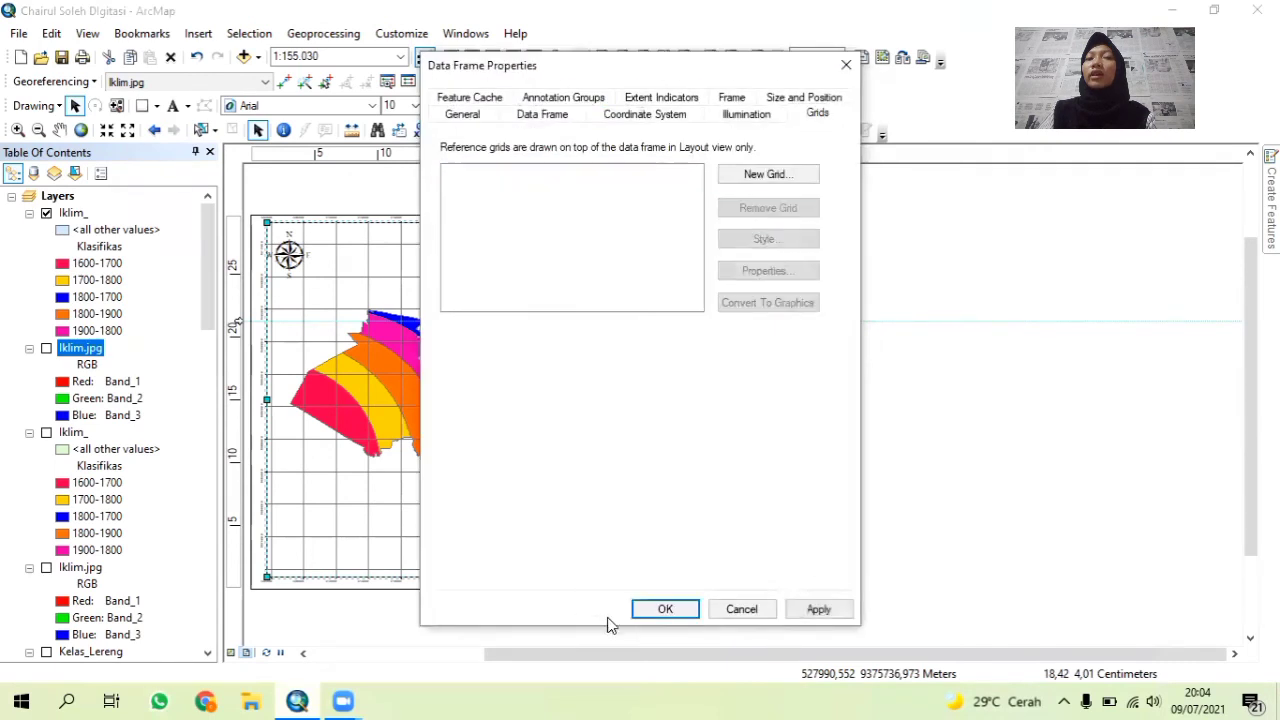
pyautogui.click(686, 610)
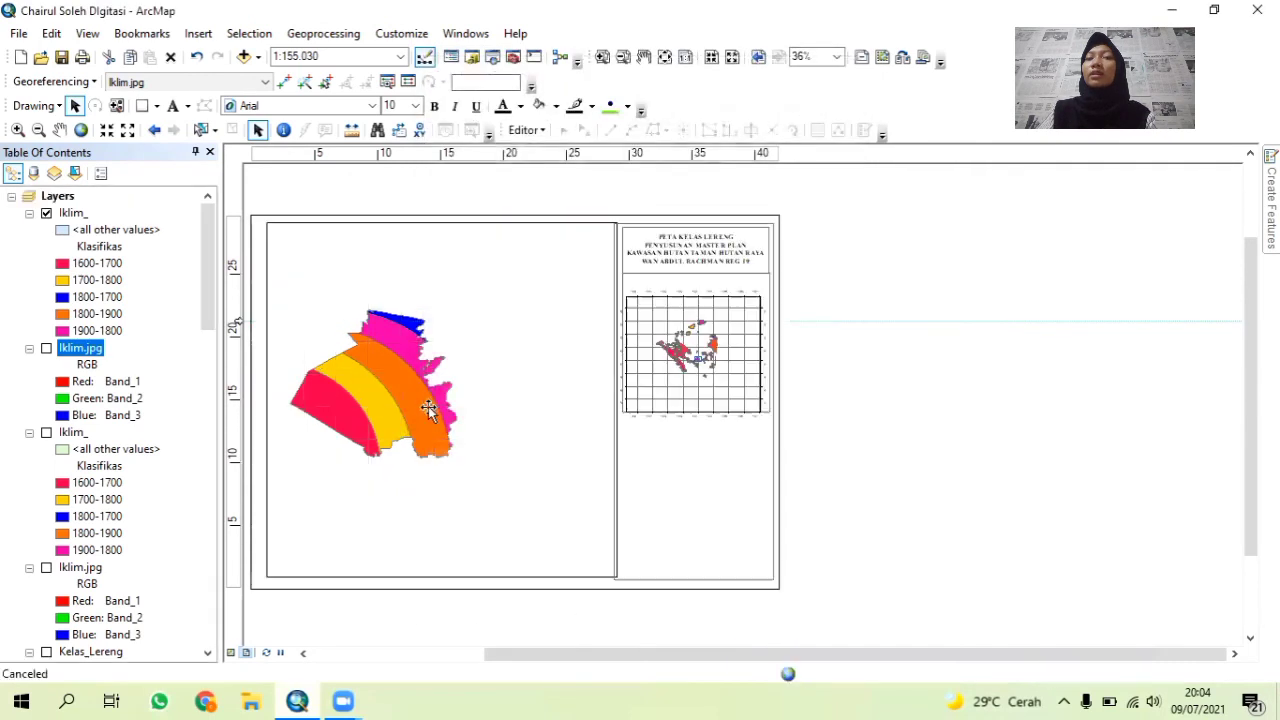
# Enlarge the climate map in the main data frame to a scale of 1:80.000 and center it within the frame.
pyautogui.click(60, 130)
pyautogui.moveTo(423, 401); pyautogui.dragTo(472, 415)
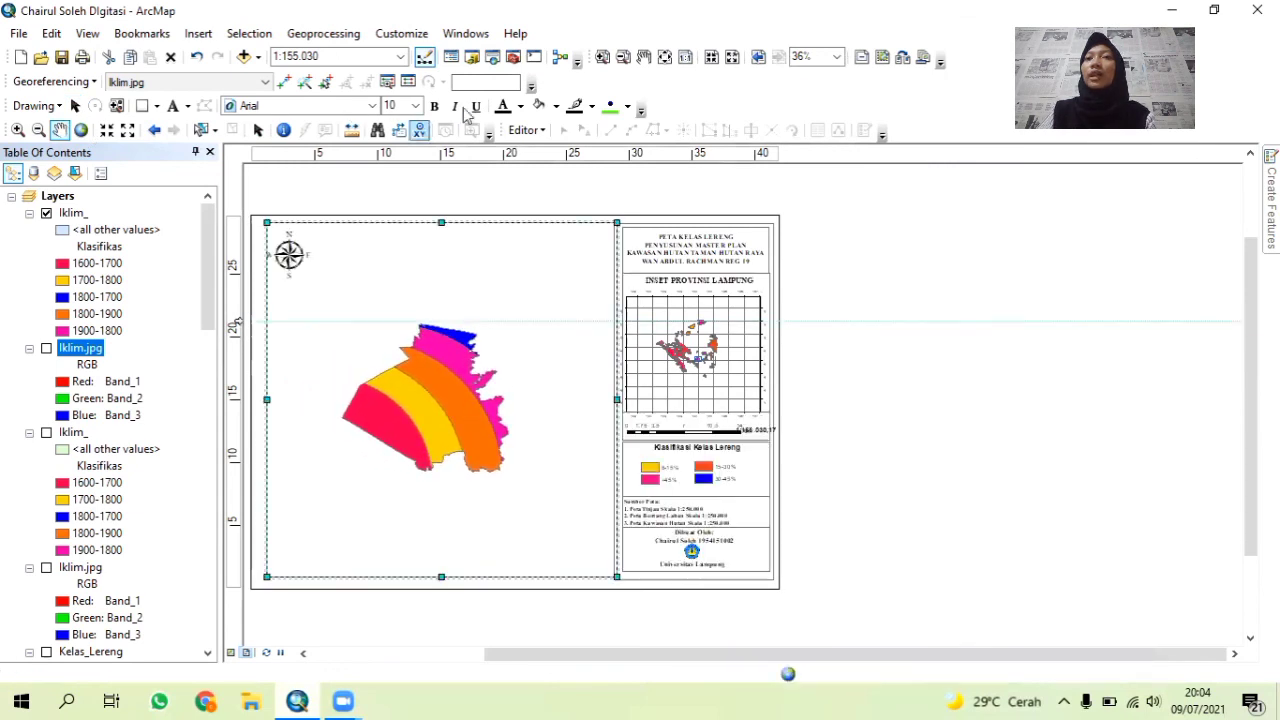
pyautogui.click(107, 132)
pyautogui.click(108, 133)
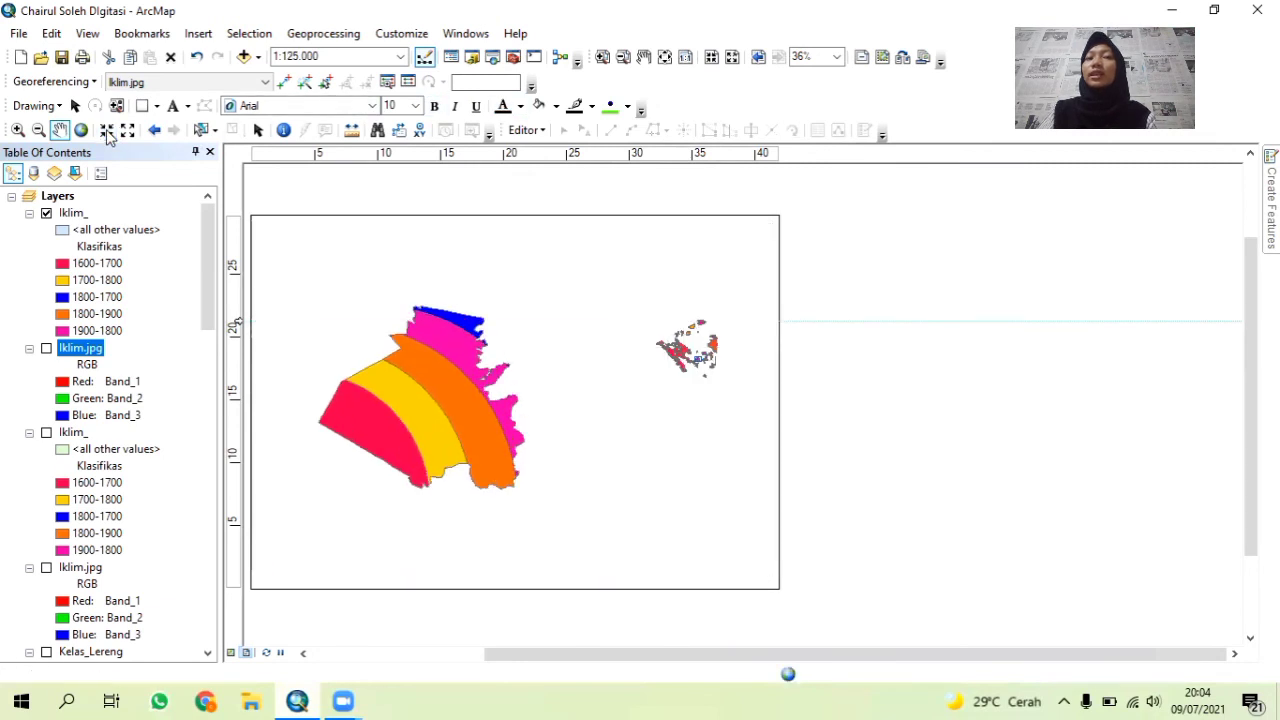
pyautogui.click(108, 133)
pyautogui.click(108, 134)
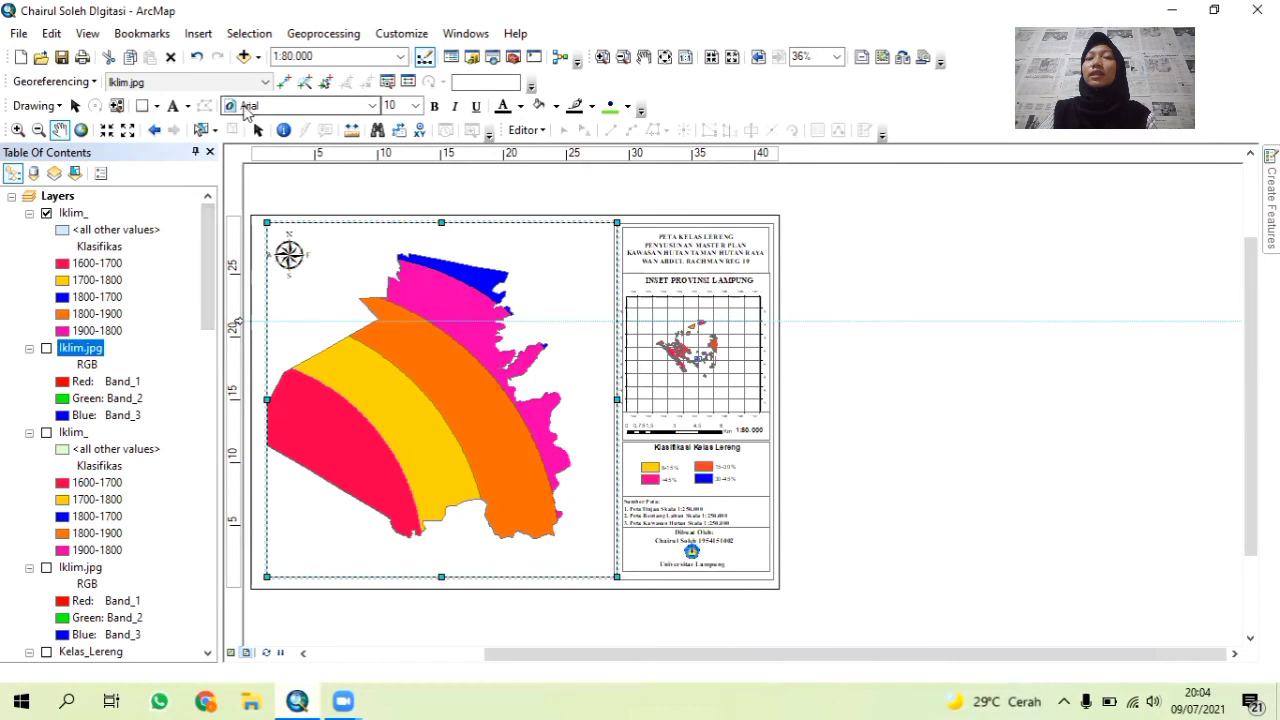
pyautogui.moveTo(418, 366); pyautogui.dragTo(437, 363)
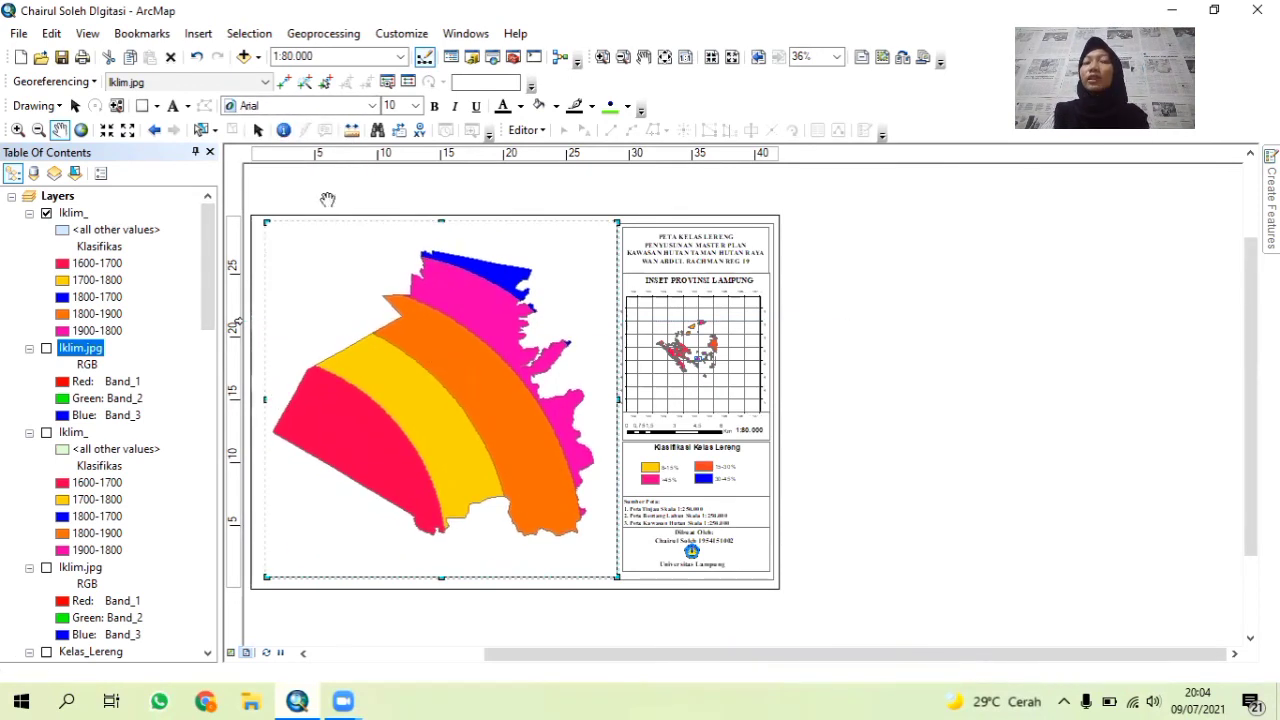
# Add a measured grid with lines and labels at 4000 m intervals on both axes to the main data frame.
pyautogui.click(75, 105)
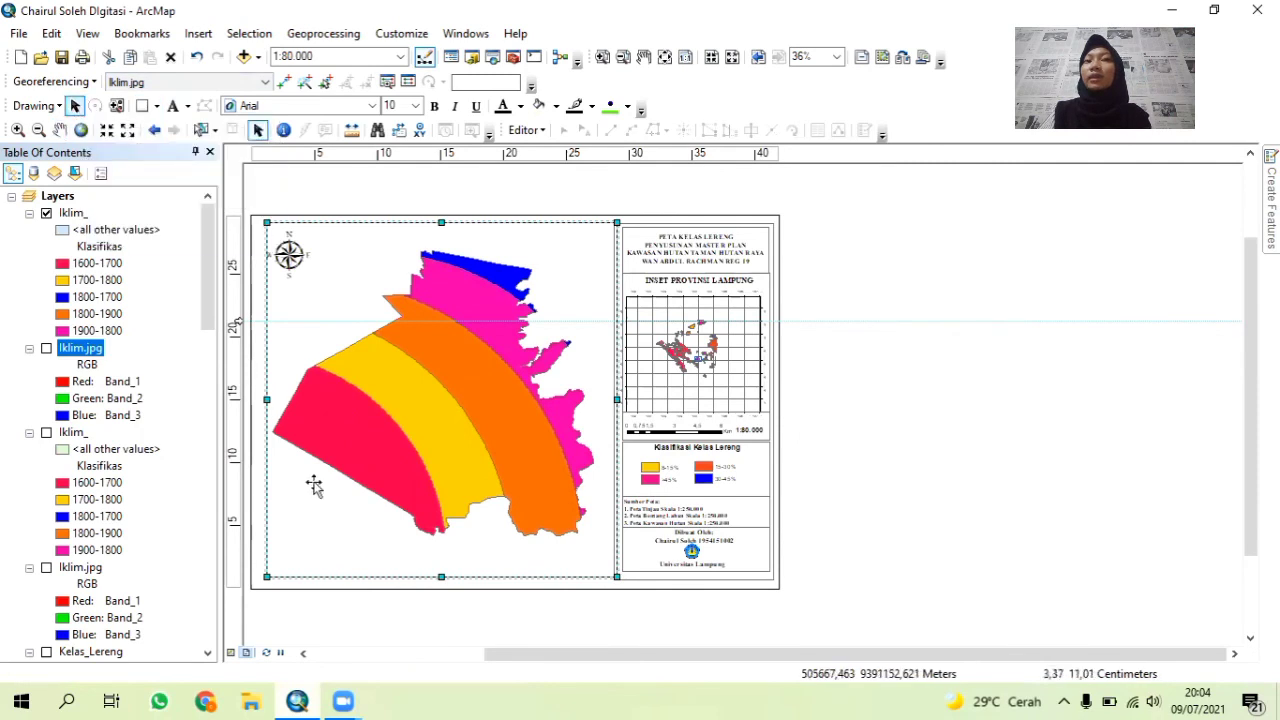
pyautogui.rightClick(320, 577)
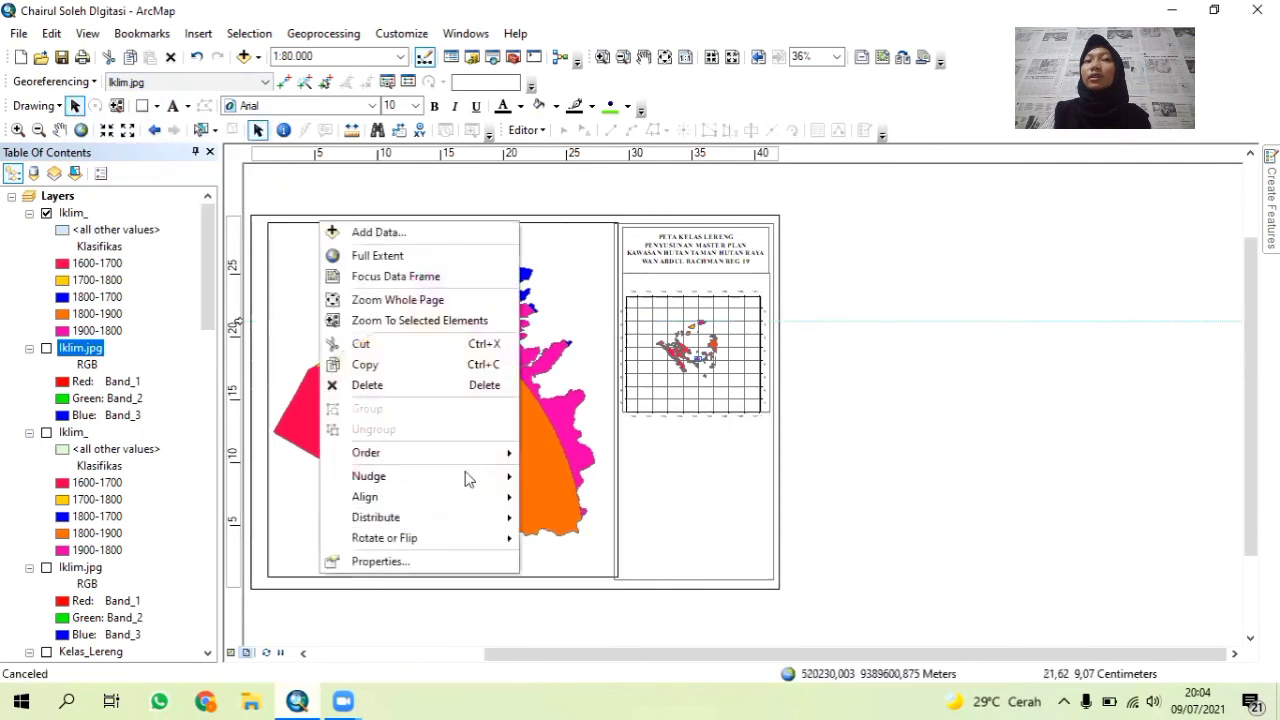
pyautogui.click(430, 562)
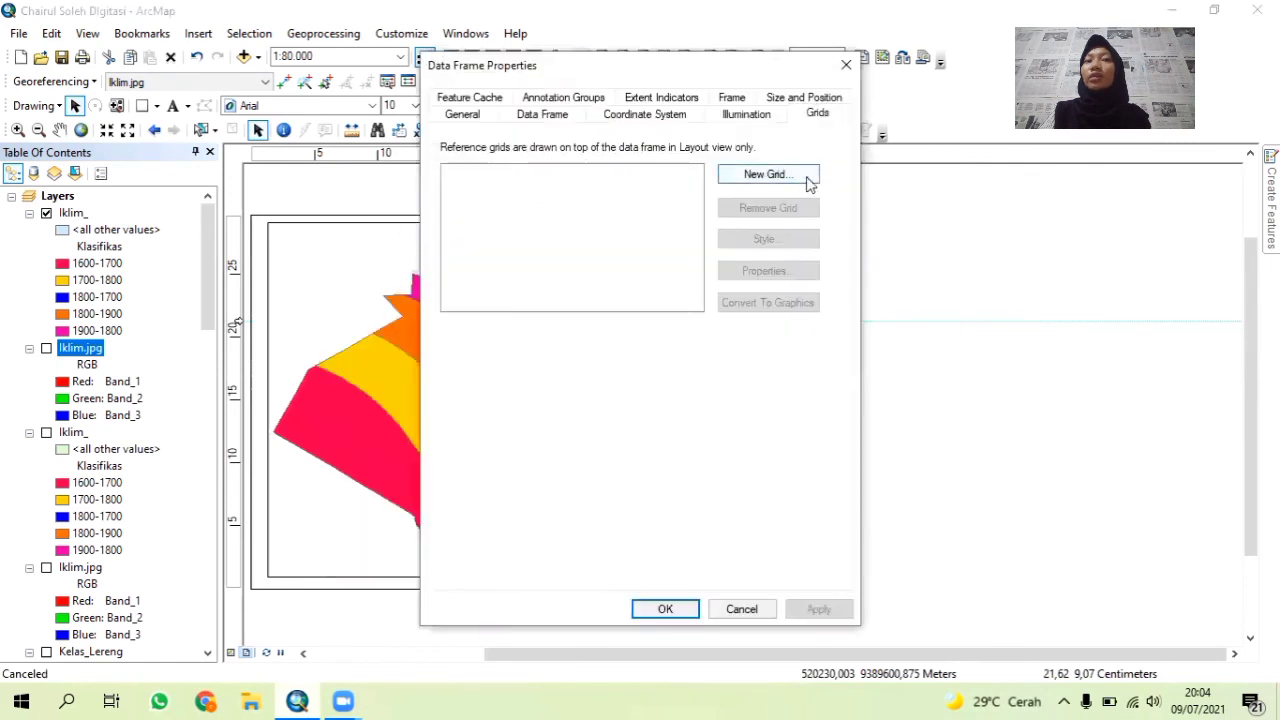
pyautogui.click(766, 175)
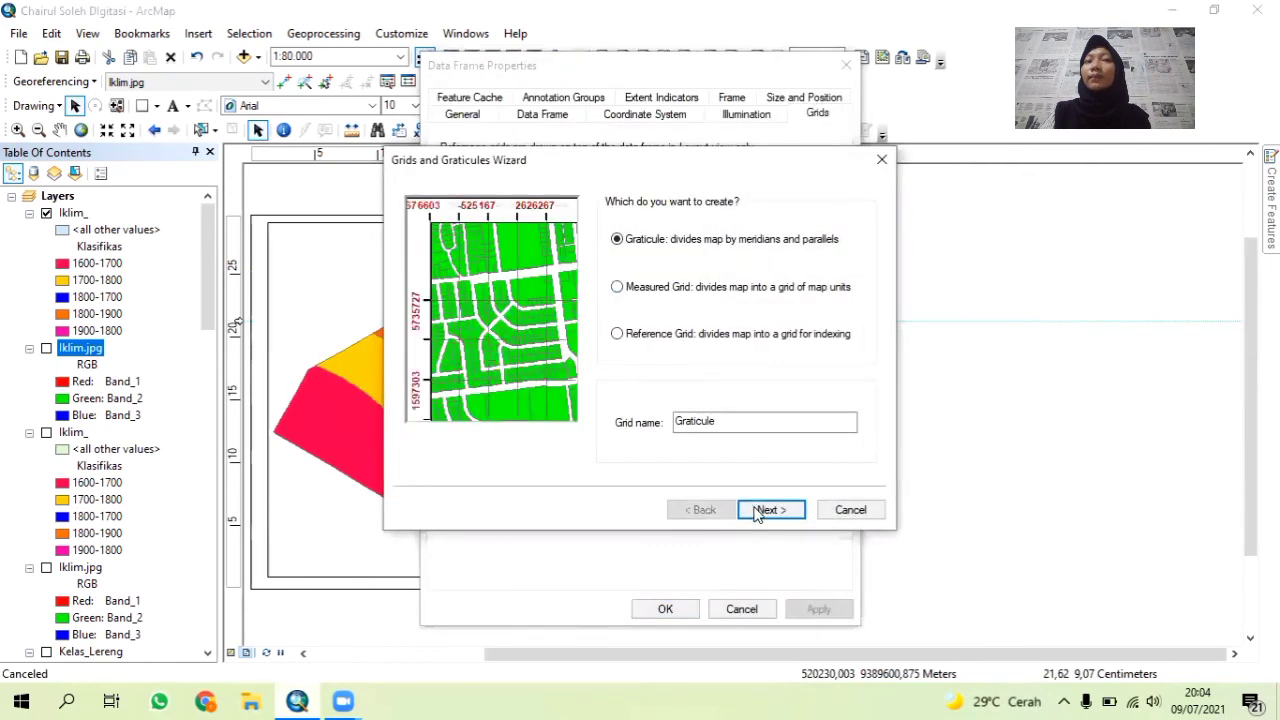
pyautogui.click(757, 510)
pyautogui.click(727, 513)
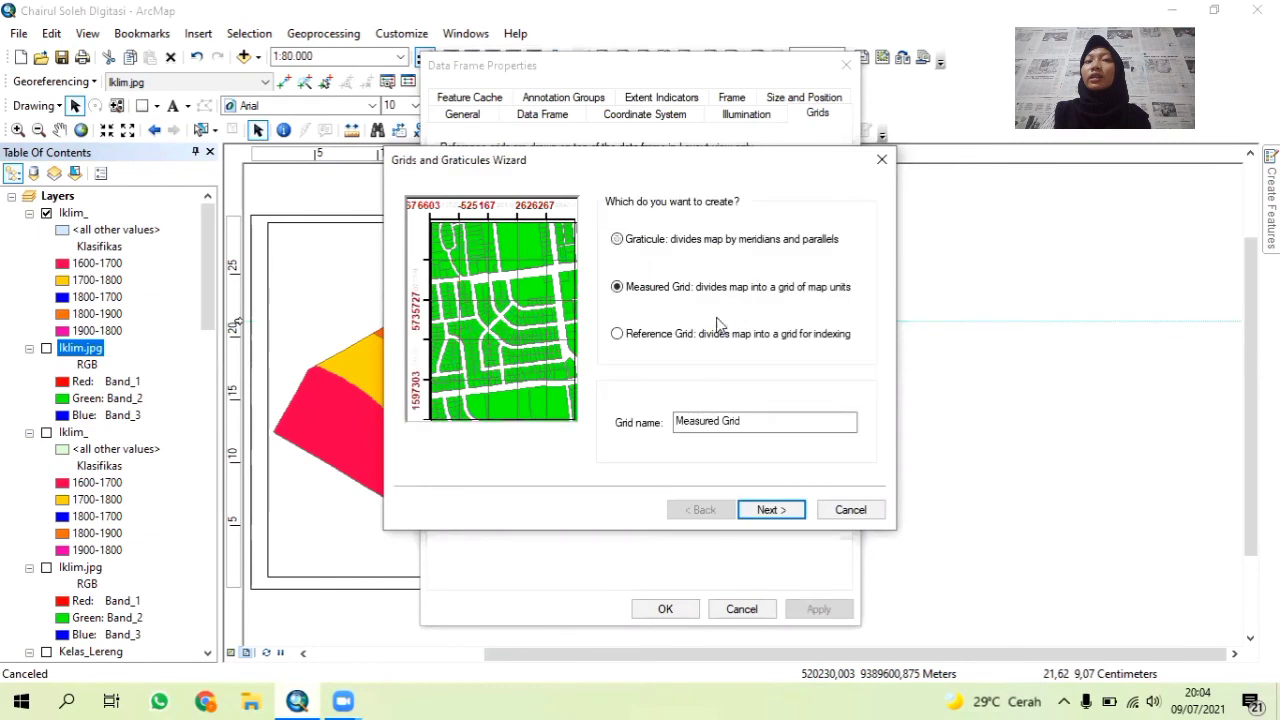
pyautogui.click(776, 510)
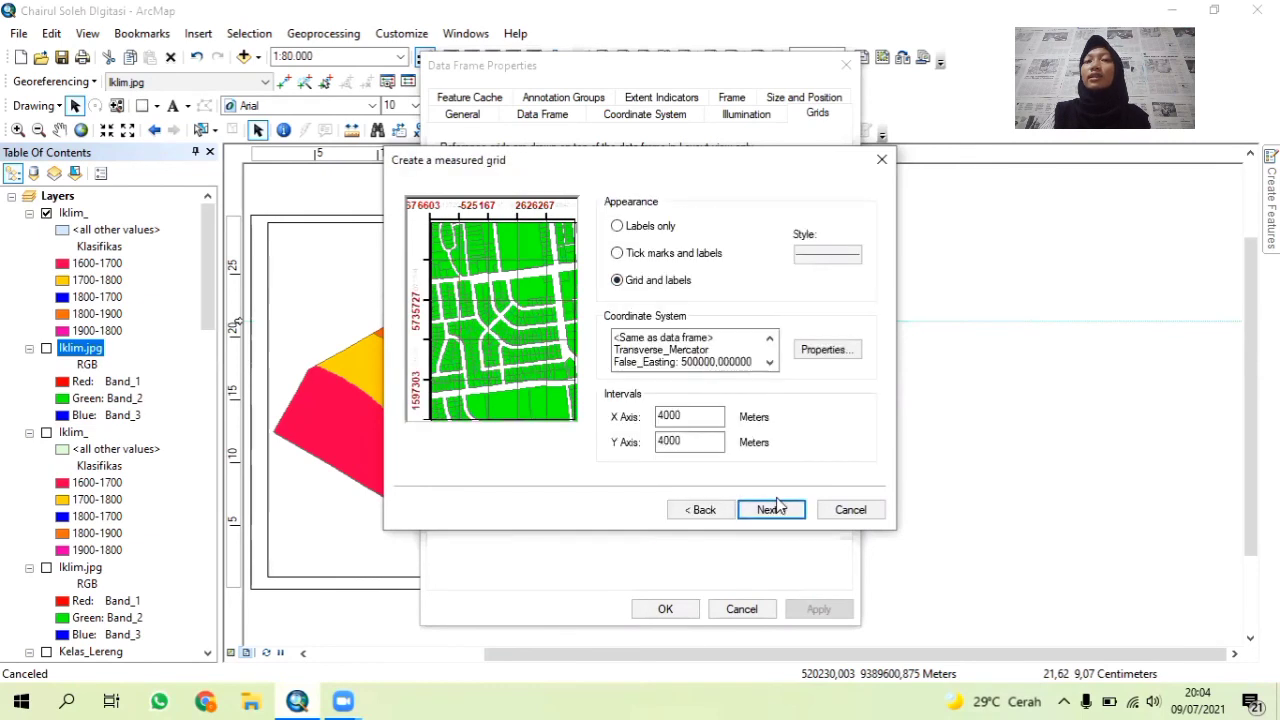
pyautogui.click(776, 510)
pyautogui.click(771, 510)
pyautogui.click(771, 510)
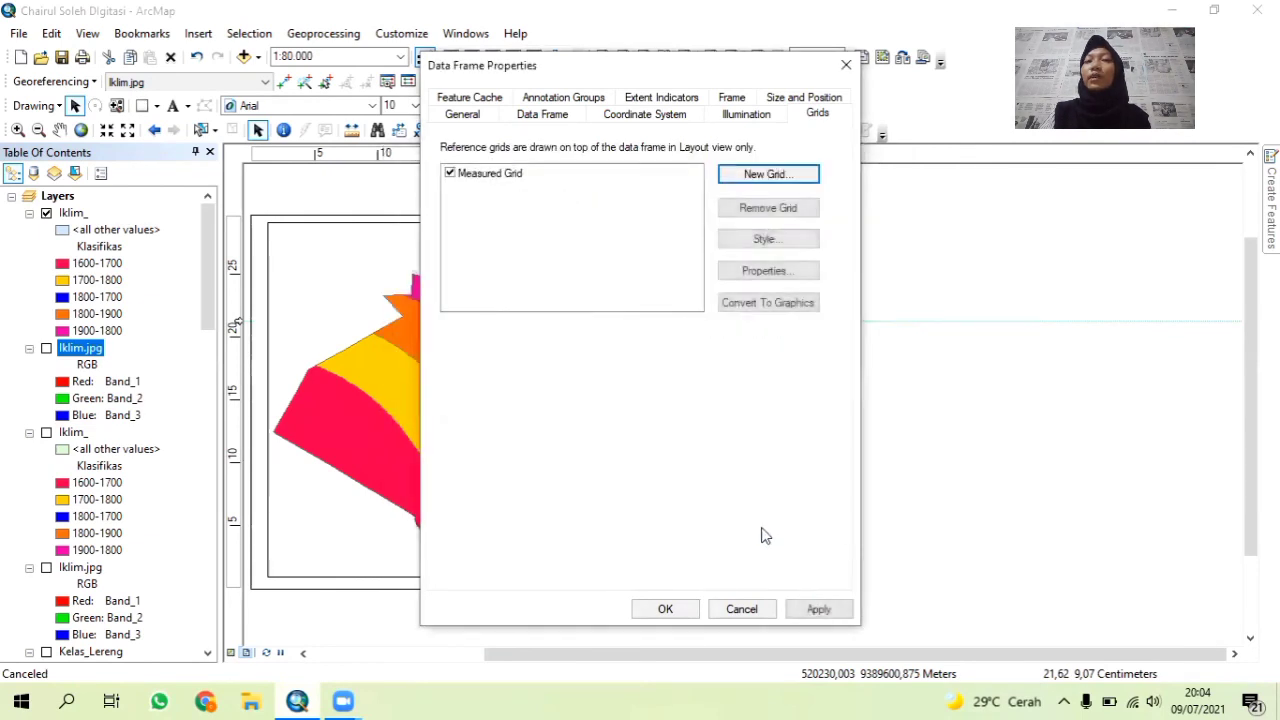
pyautogui.click(814, 609)
pyautogui.click(680, 609)
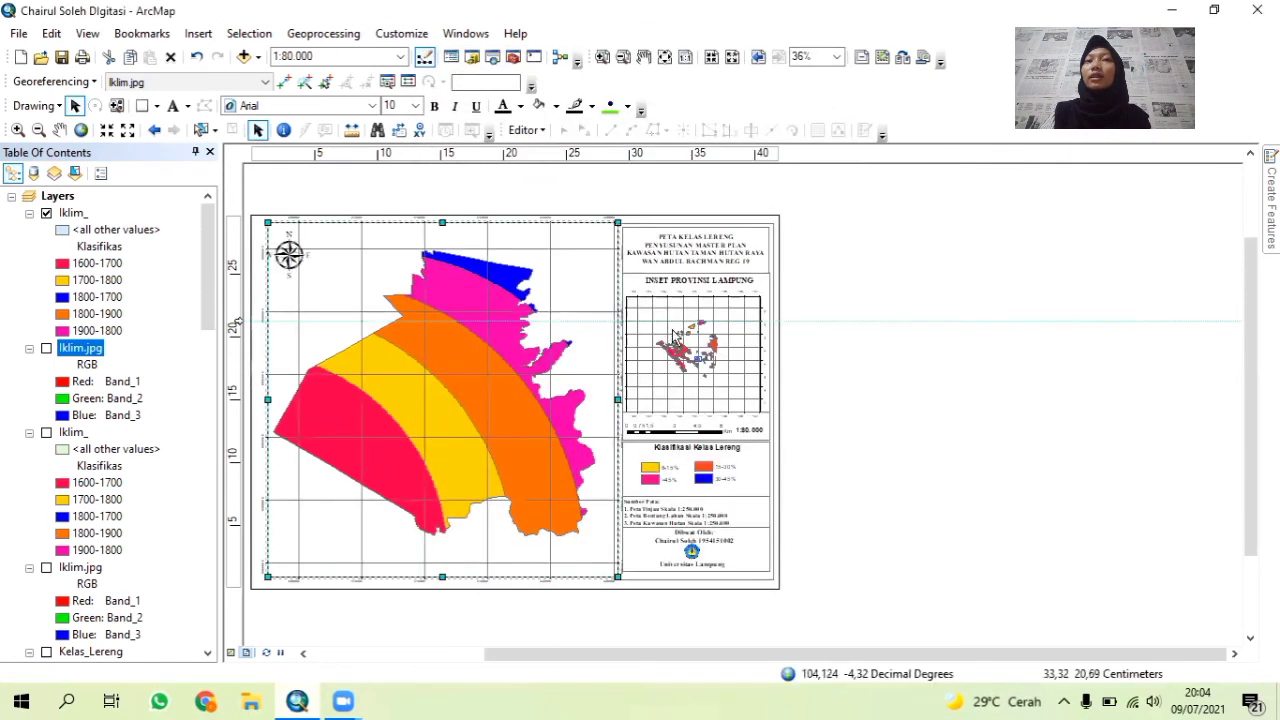
# Change the first line of the map title to PETA KELAS IKLIM.
pyautogui.click(714, 249)
pyautogui.doubleClick(717, 249)
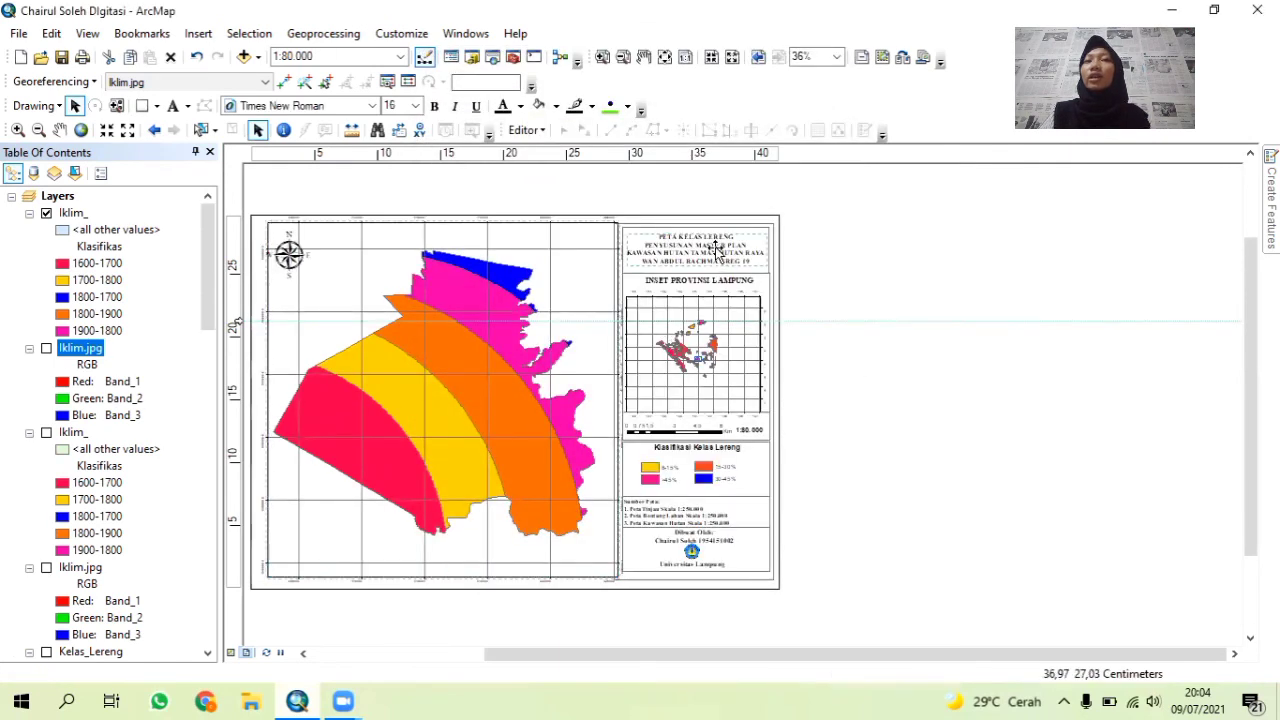
pyautogui.click(613, 245)
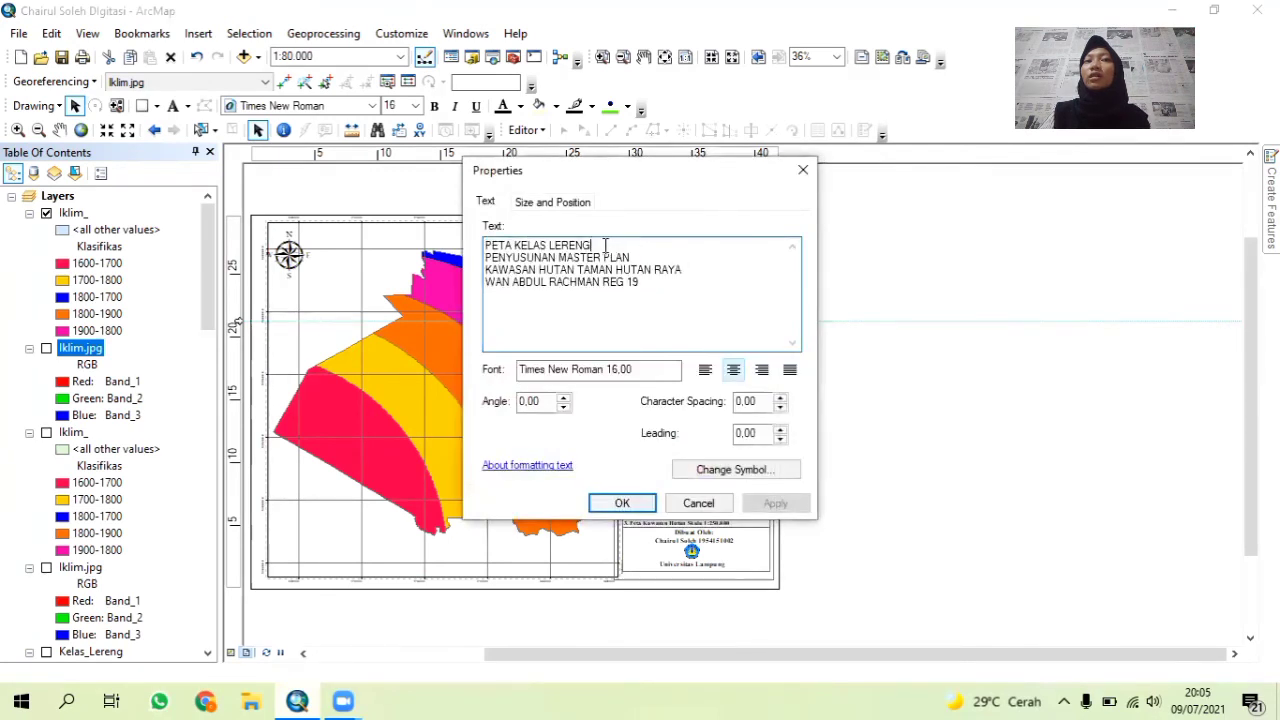
pyautogui.moveTo(553, 247)
pyautogui.mouseDown()
pyautogui.moveTo(521, 248)
pyautogui.moveTo(600, 240)
pyautogui.moveTo(553, 246)
pyautogui.mouseUp()
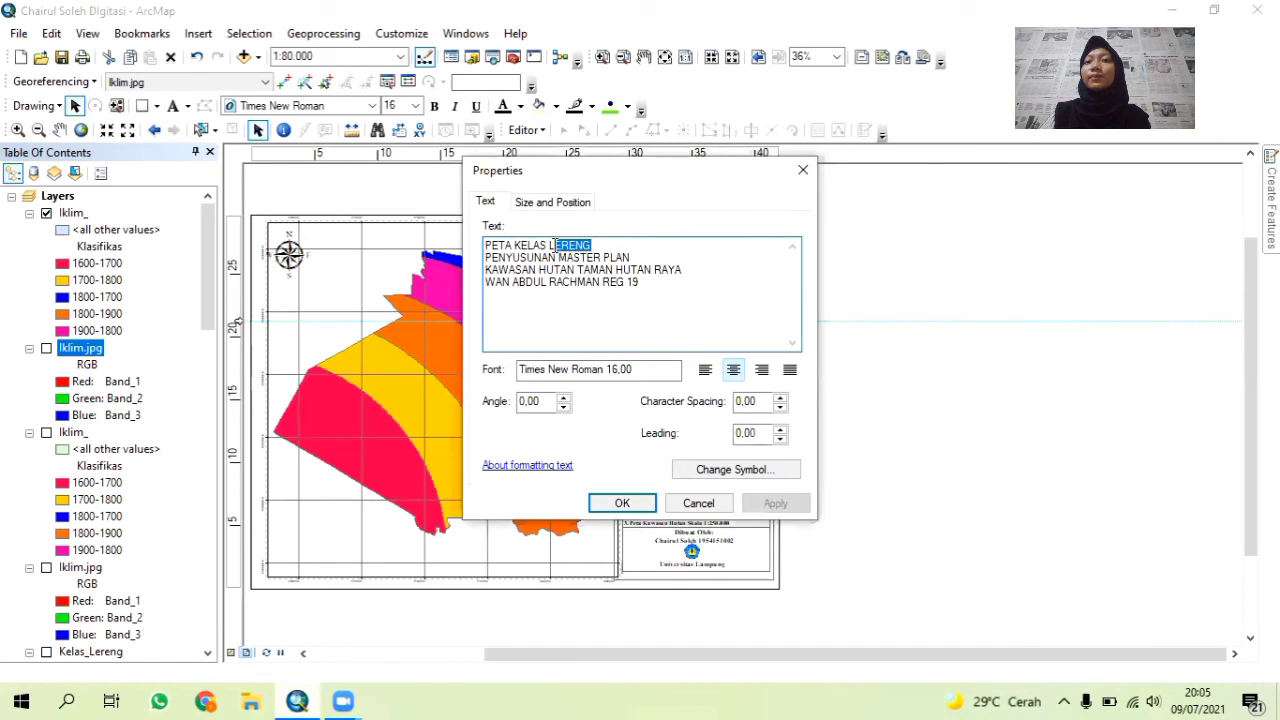
pyautogui.press('BackSpace')
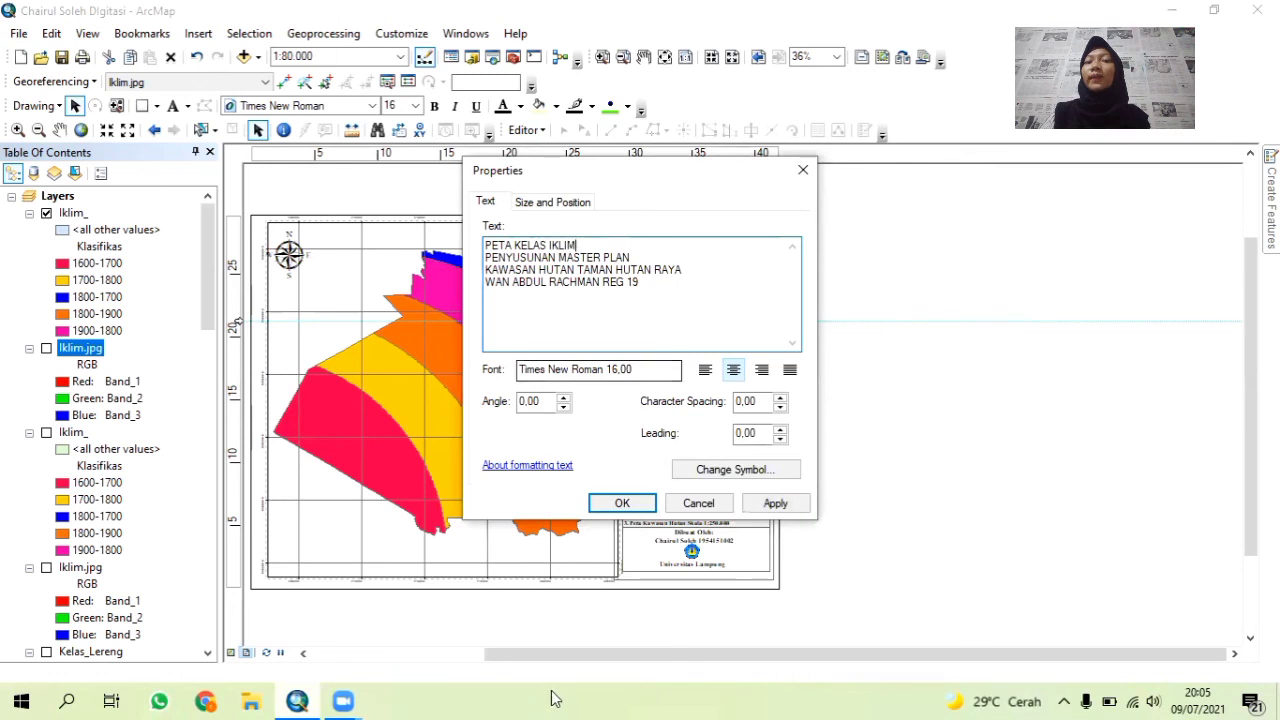
pyautogui.click(624, 503)
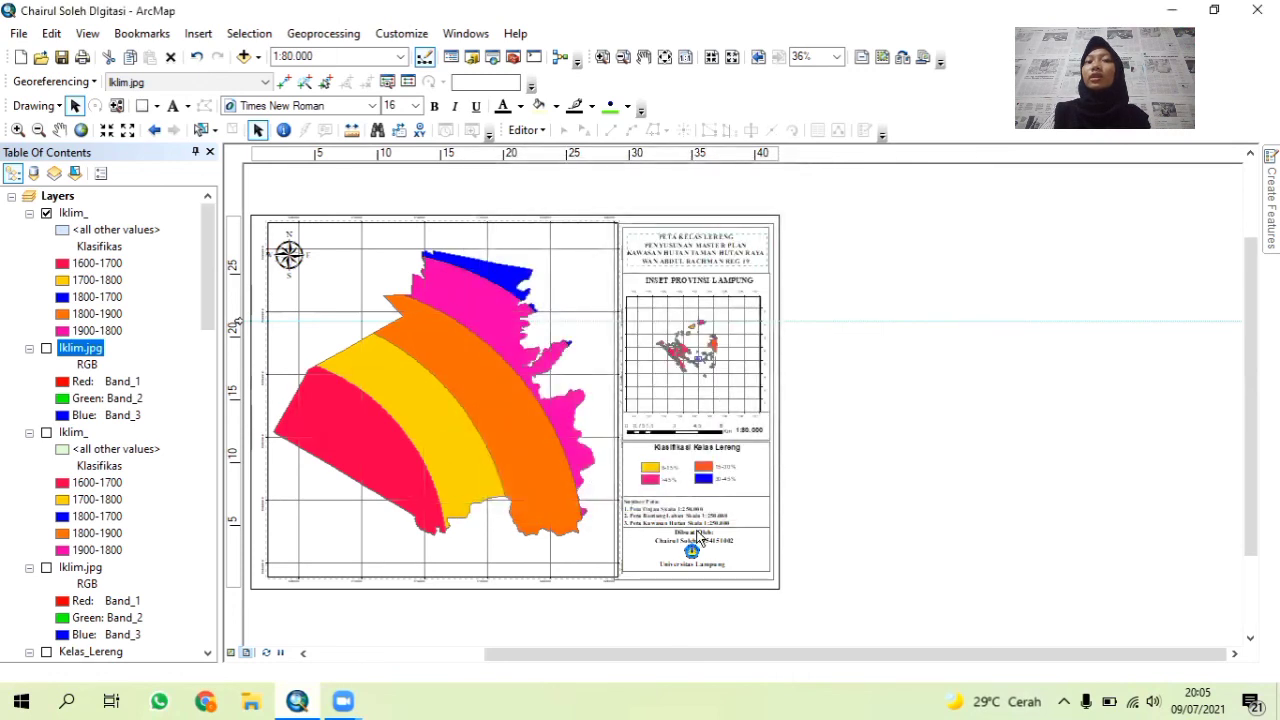
# Move both slope-class legend groups out of the legend box and delete them from the layout.
pyautogui.click(681, 470)
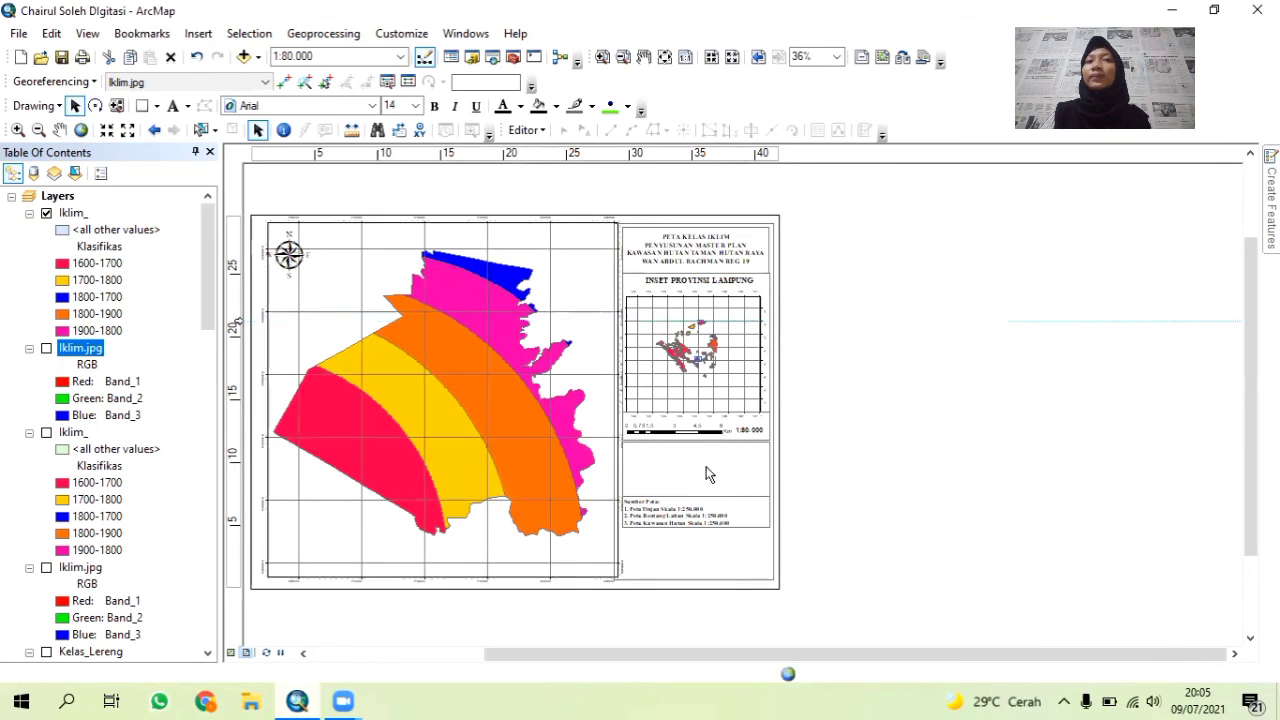
pyautogui.doubleClick(706, 472)
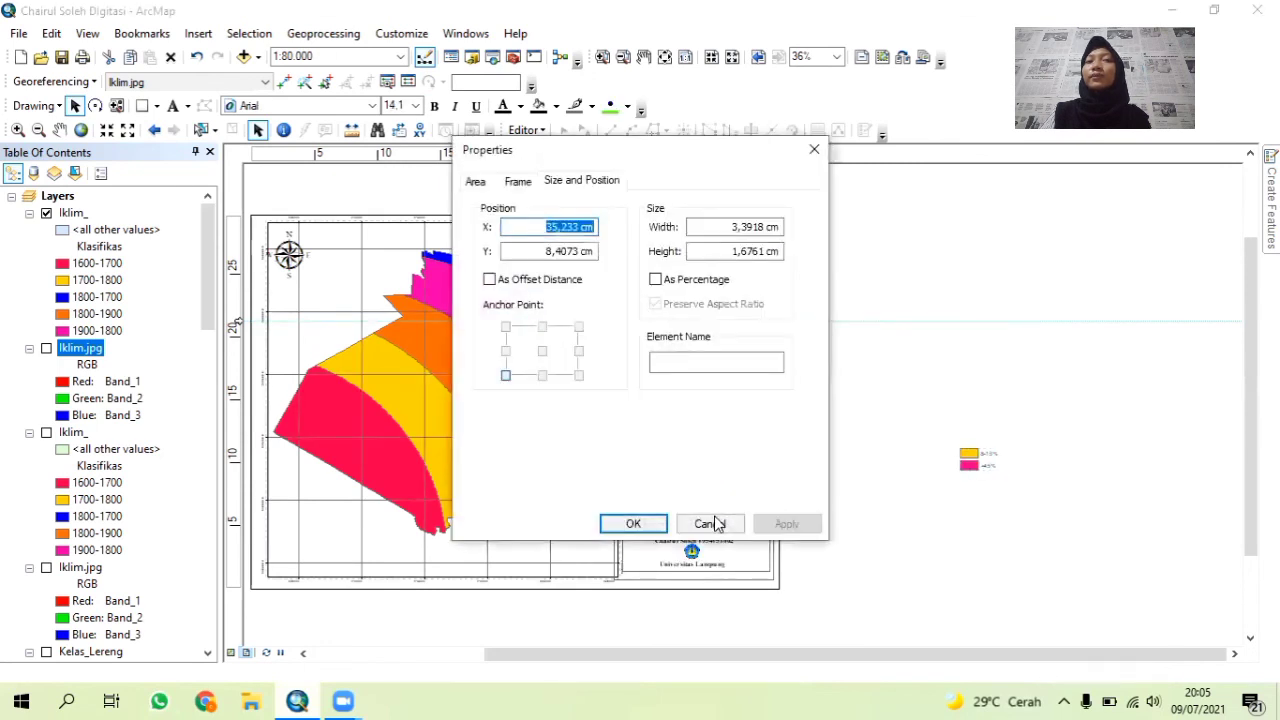
pyautogui.click(712, 523)
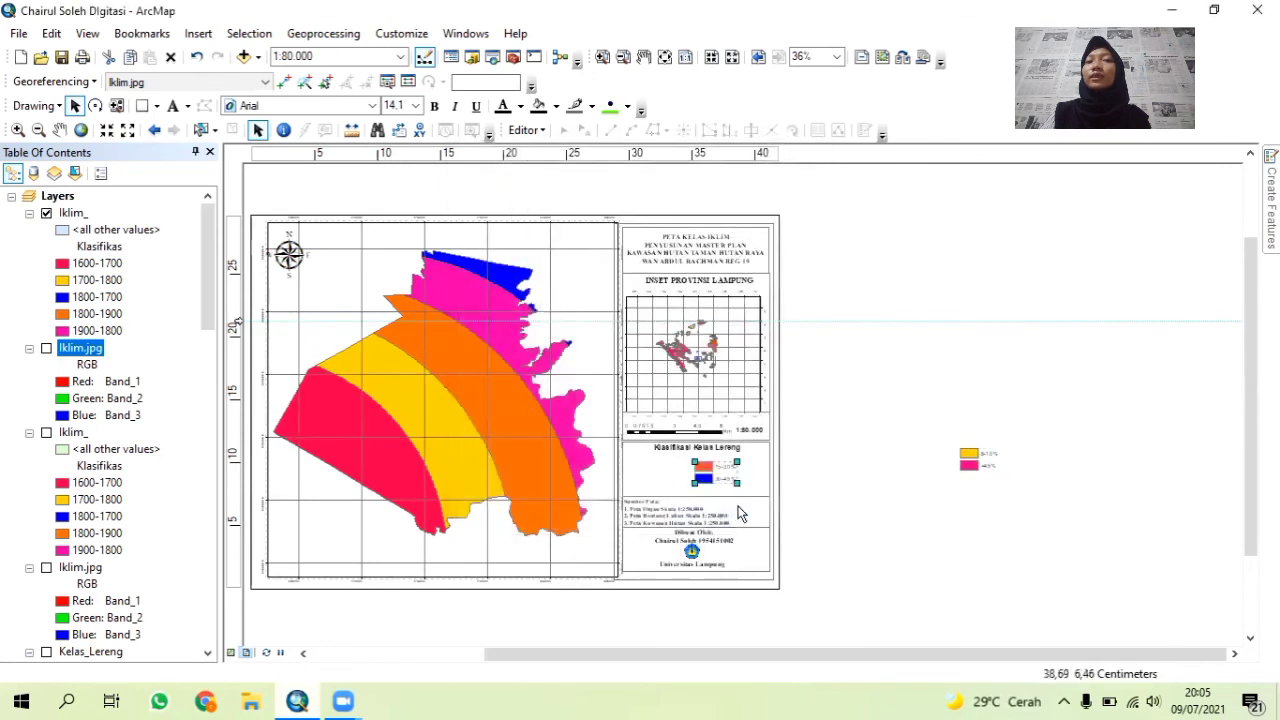
pyautogui.moveTo(837, 485); pyautogui.dragTo(836, 484)
pyautogui.rightClick(838, 481)
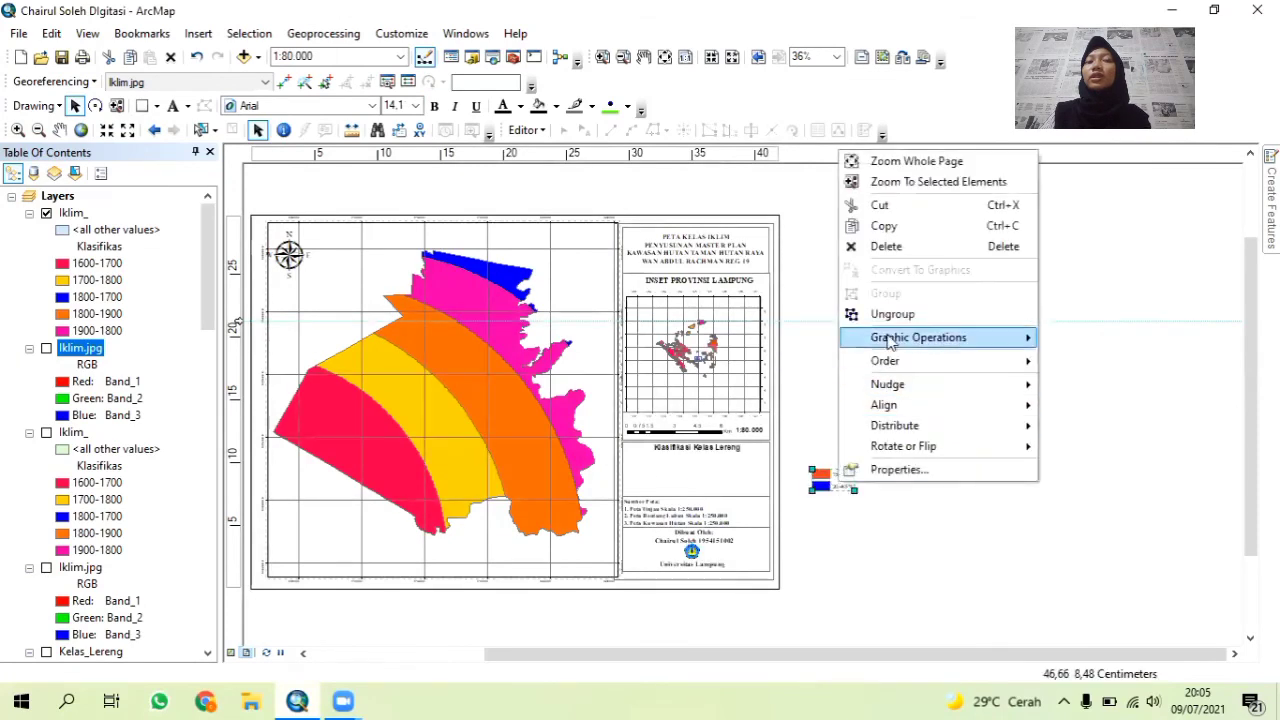
pyautogui.click(888, 247)
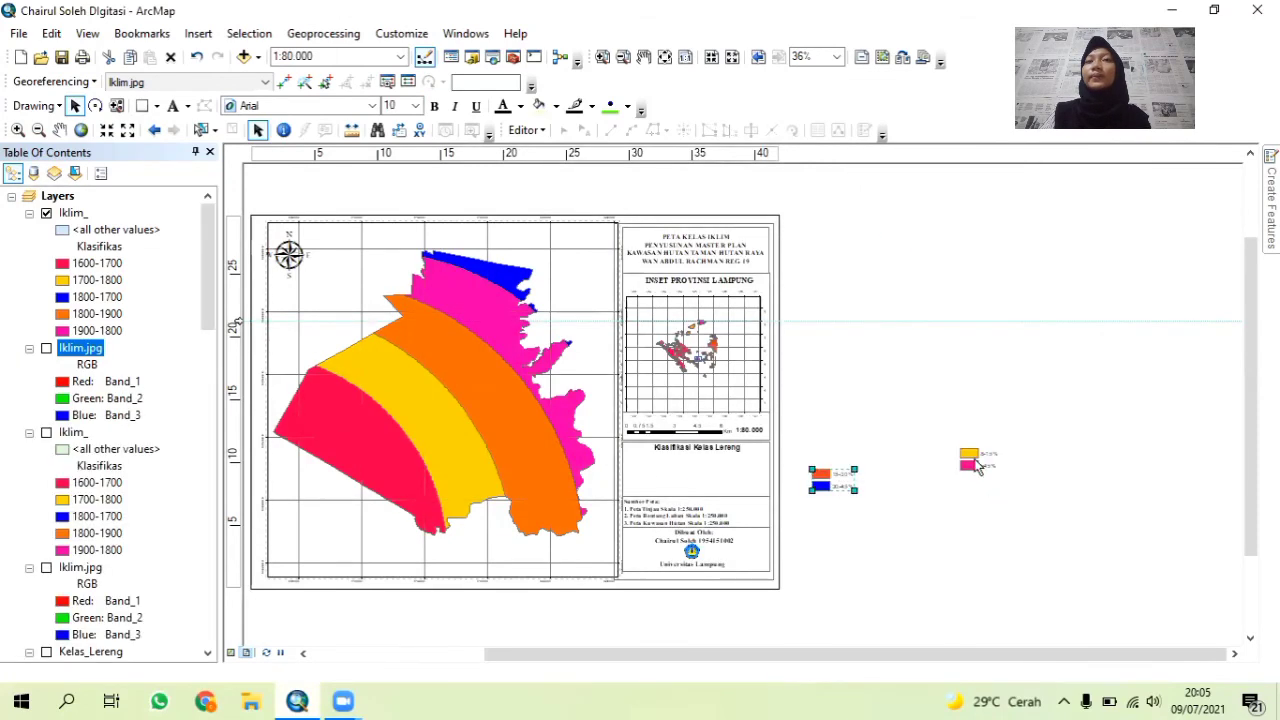
pyautogui.click(977, 464)
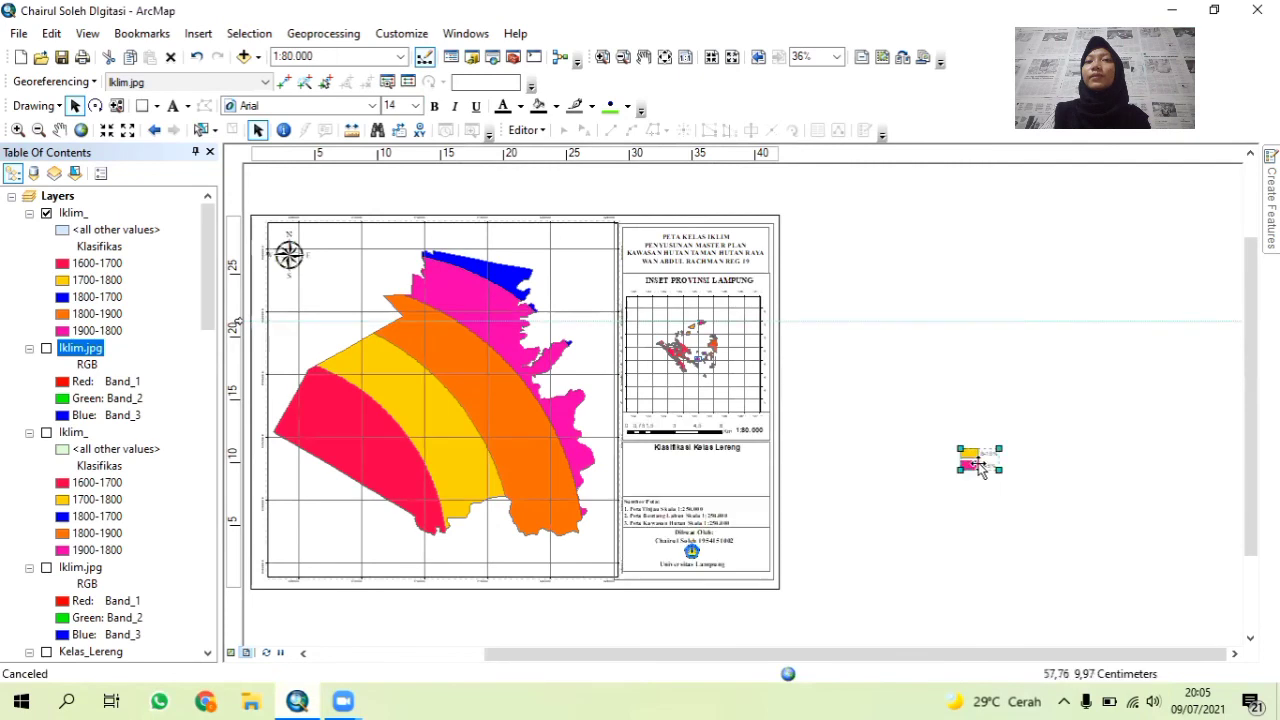
pyautogui.rightClick(980, 465)
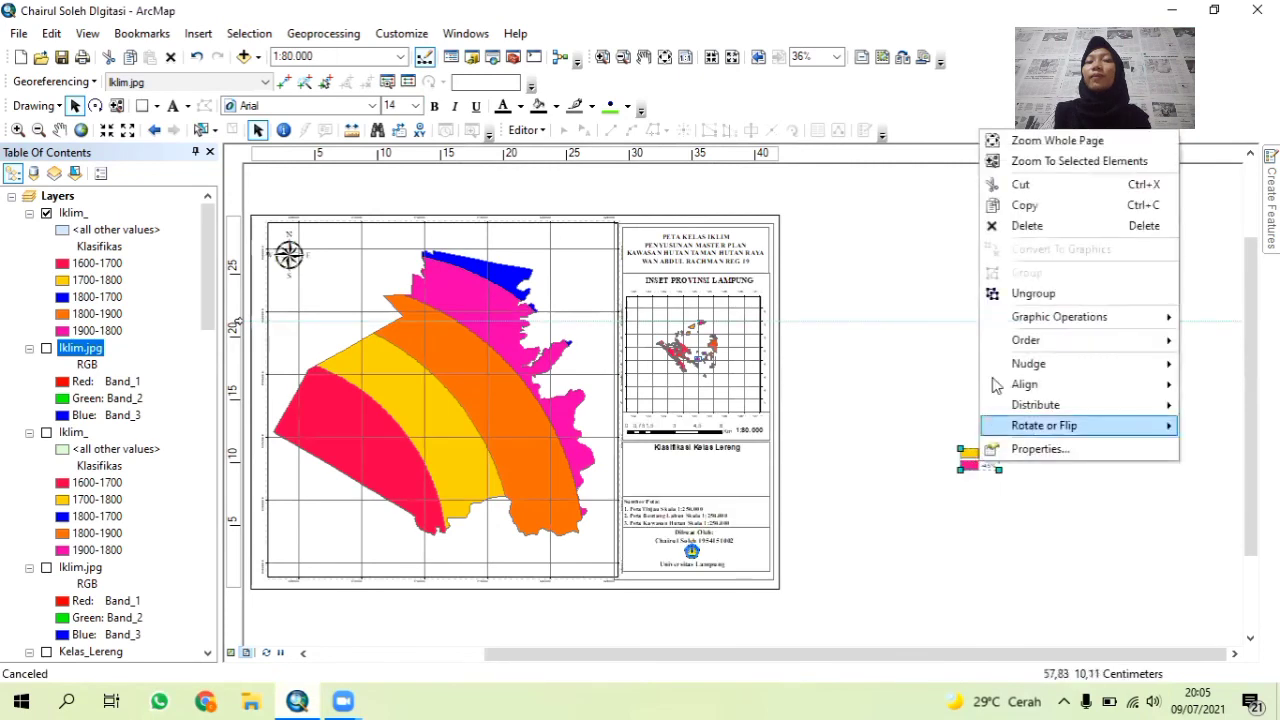
pyautogui.click(995, 224)
# Change the legend box heading to Klasifikasi Kelas Iklim.
pyautogui.click(704, 448)
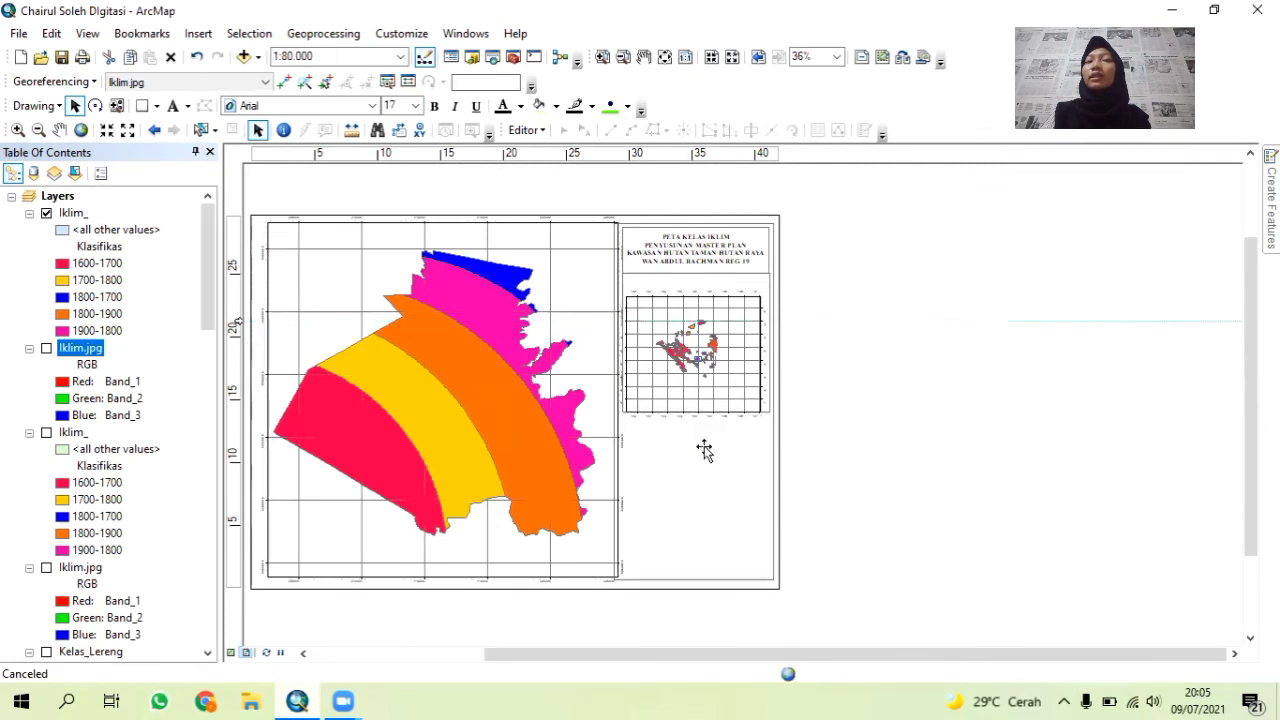
pyautogui.doubleClick(706, 450)
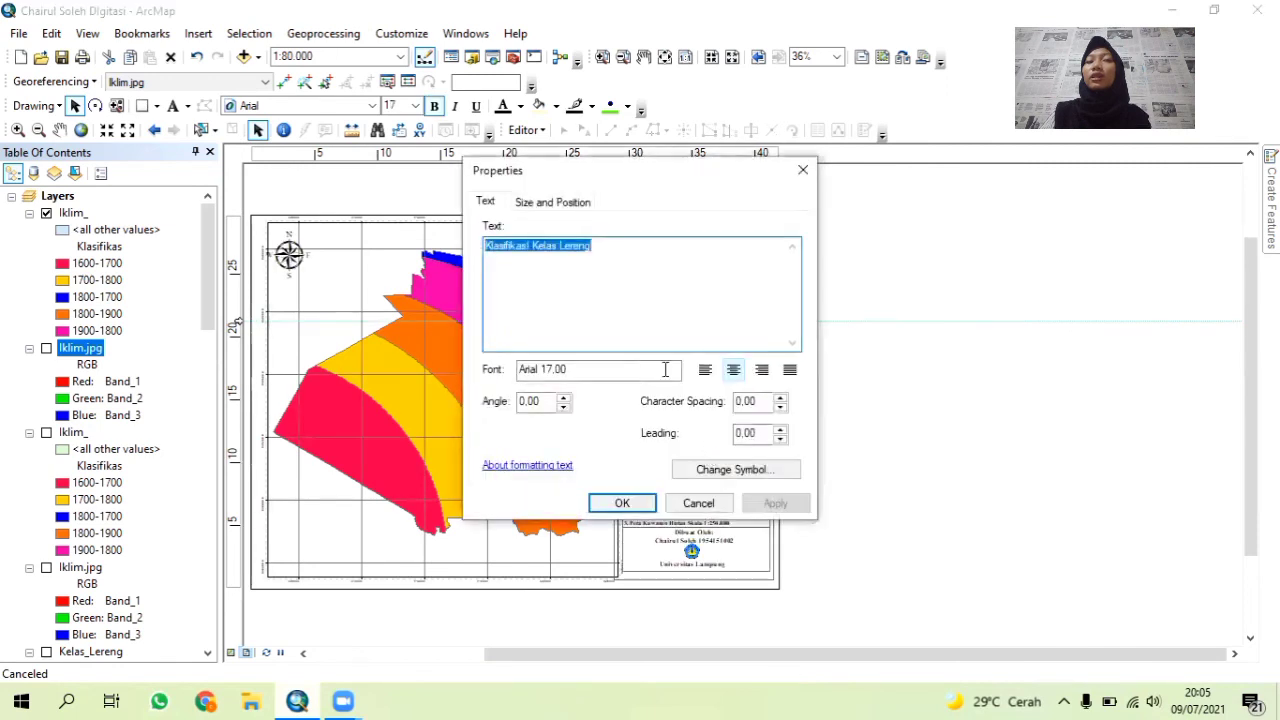
pyautogui.moveTo(602, 252); pyautogui.dragTo(553, 252)
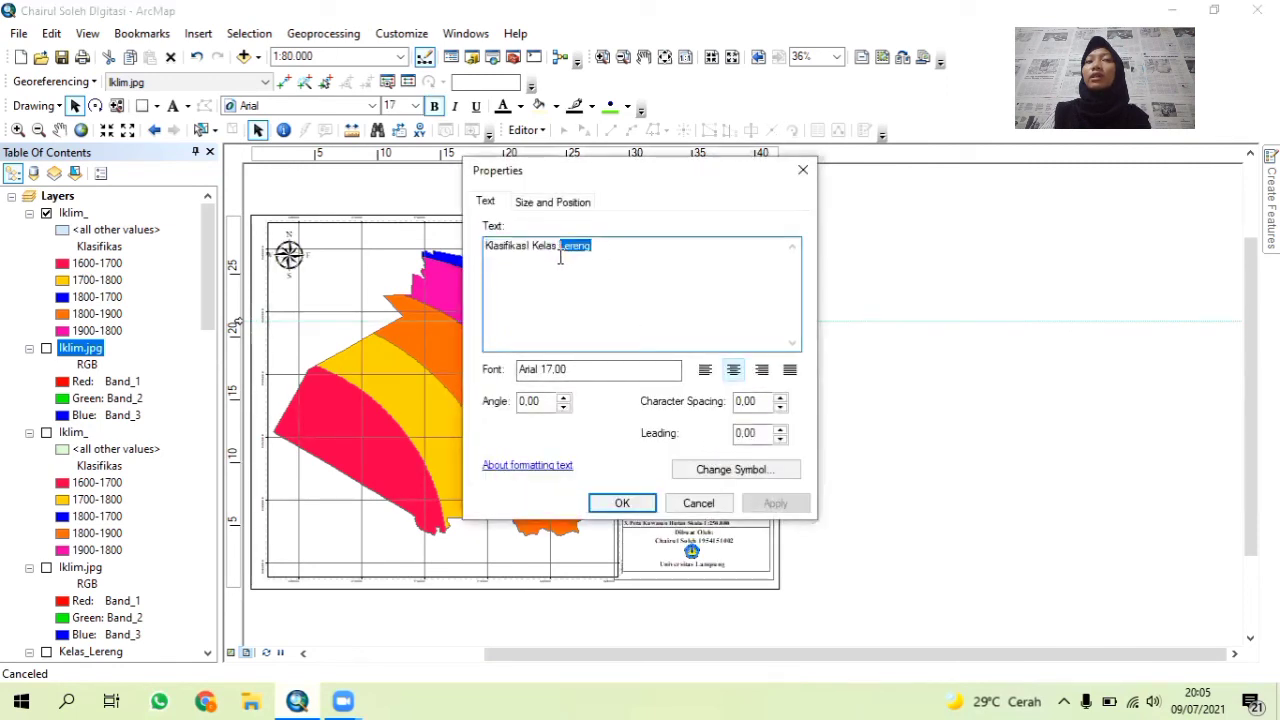
pyautogui.write('iK')
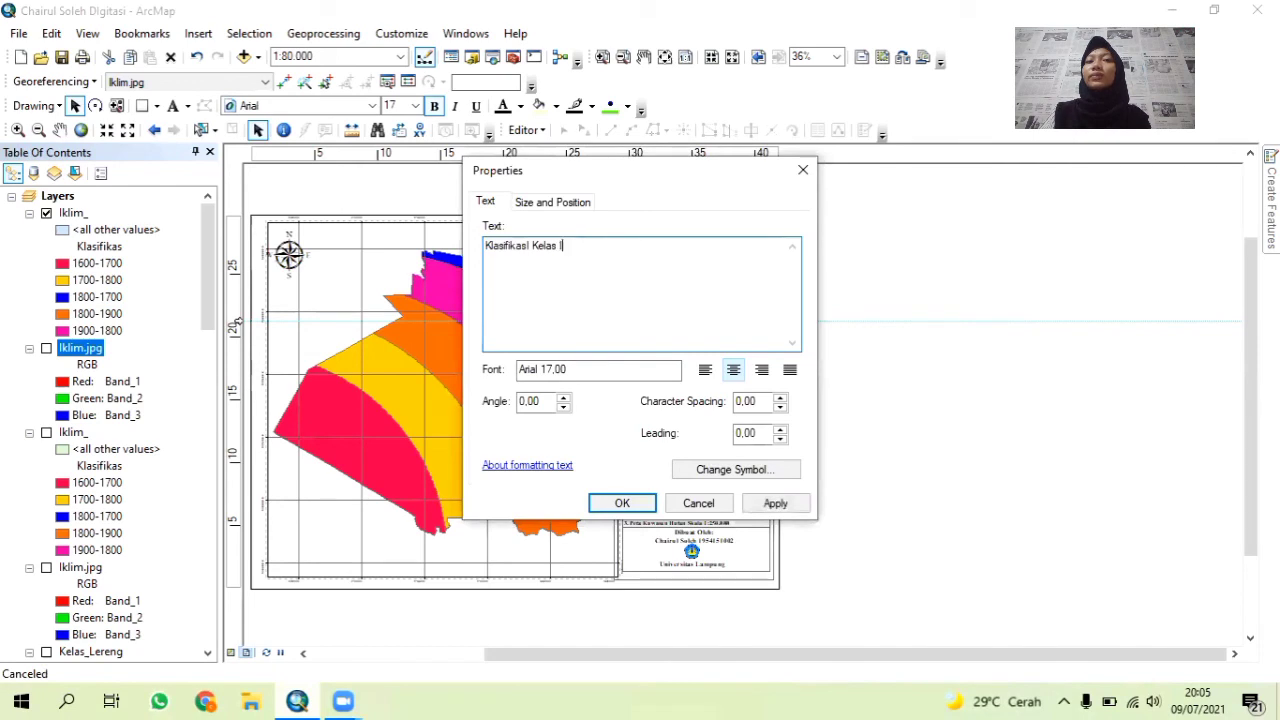
pyautogui.click(622, 503)
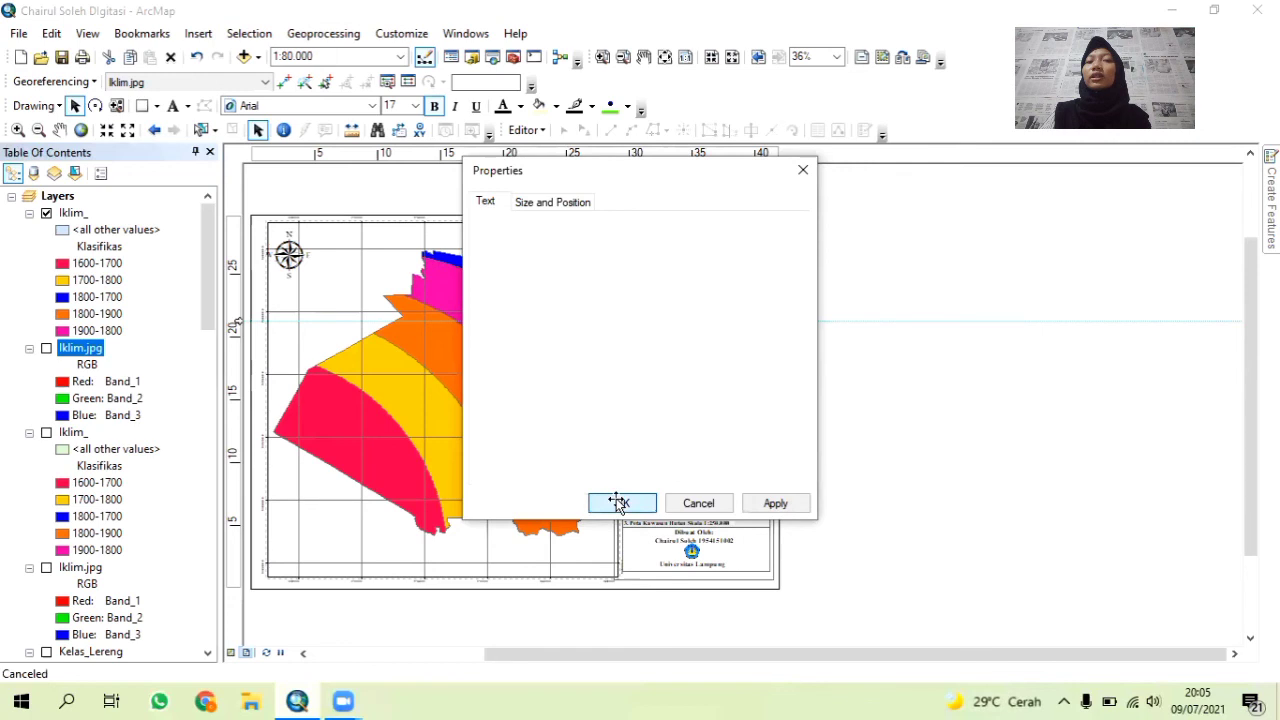
# Insert a one-column legend containing only the Iklim_ layer, keeping the default title, frame and spacing settings.
pyautogui.click(198, 33)
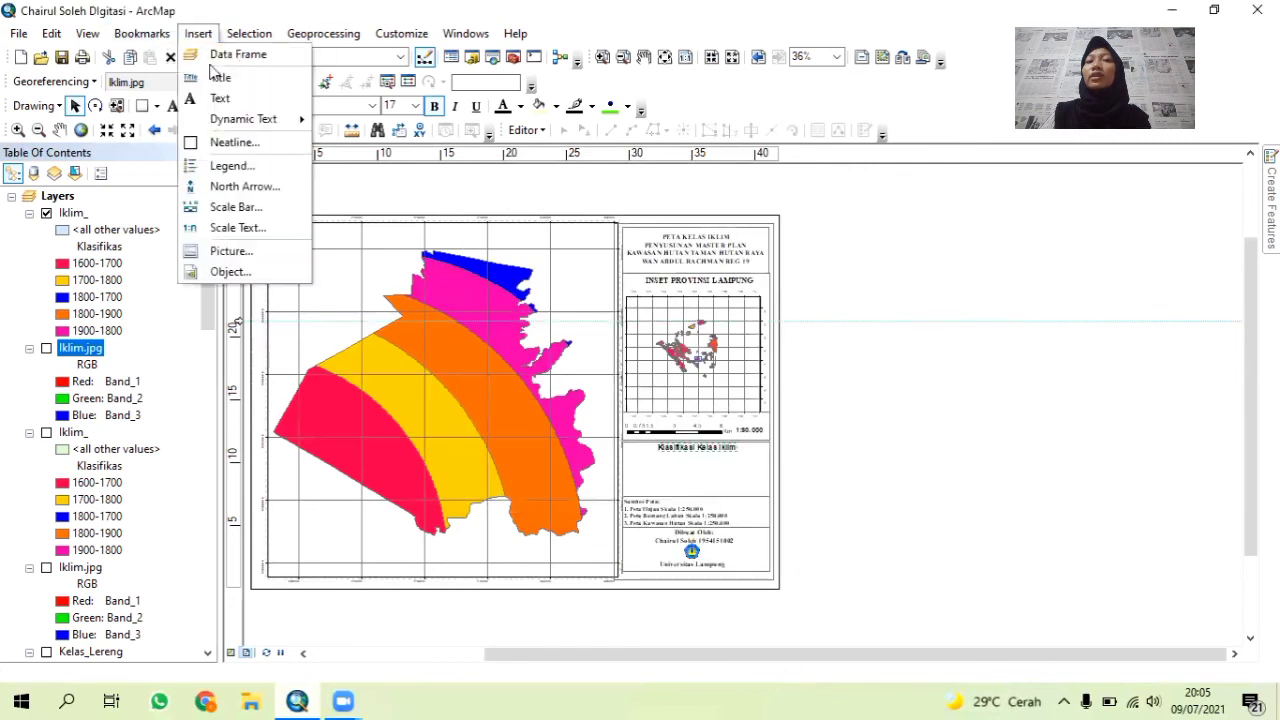
pyautogui.click(230, 165)
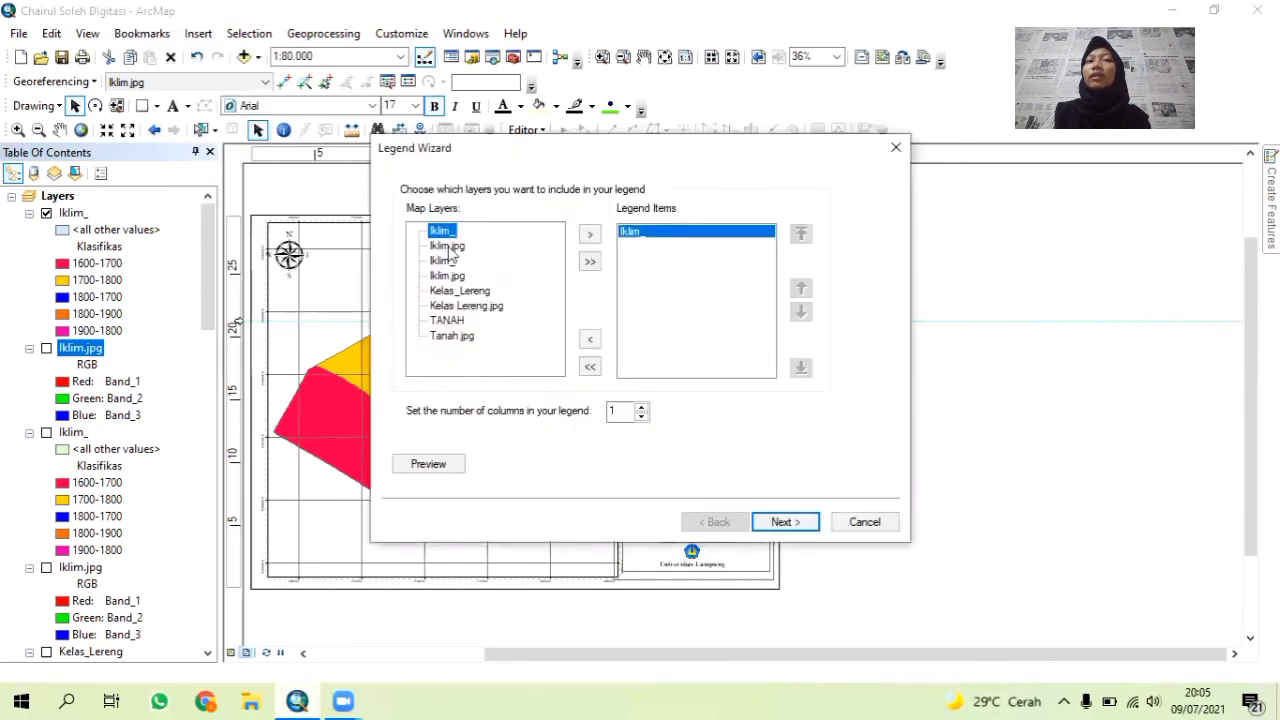
pyautogui.click(783, 522)
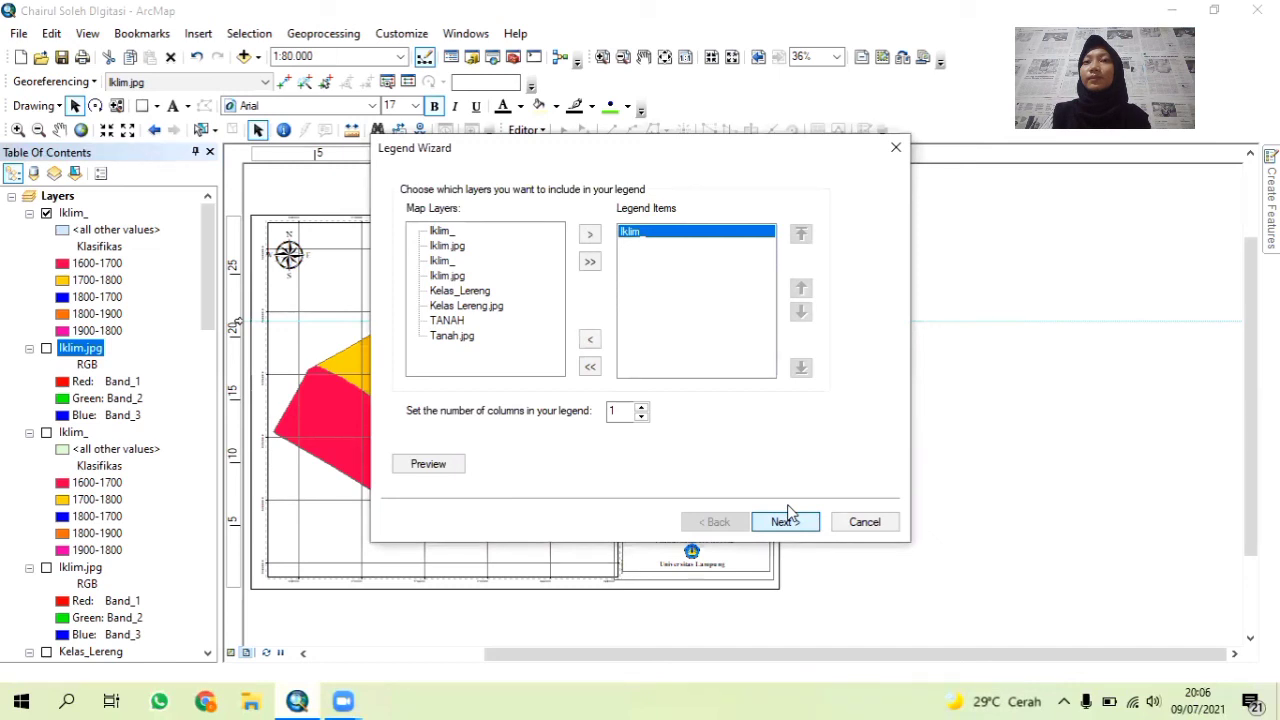
pyautogui.click(785, 521)
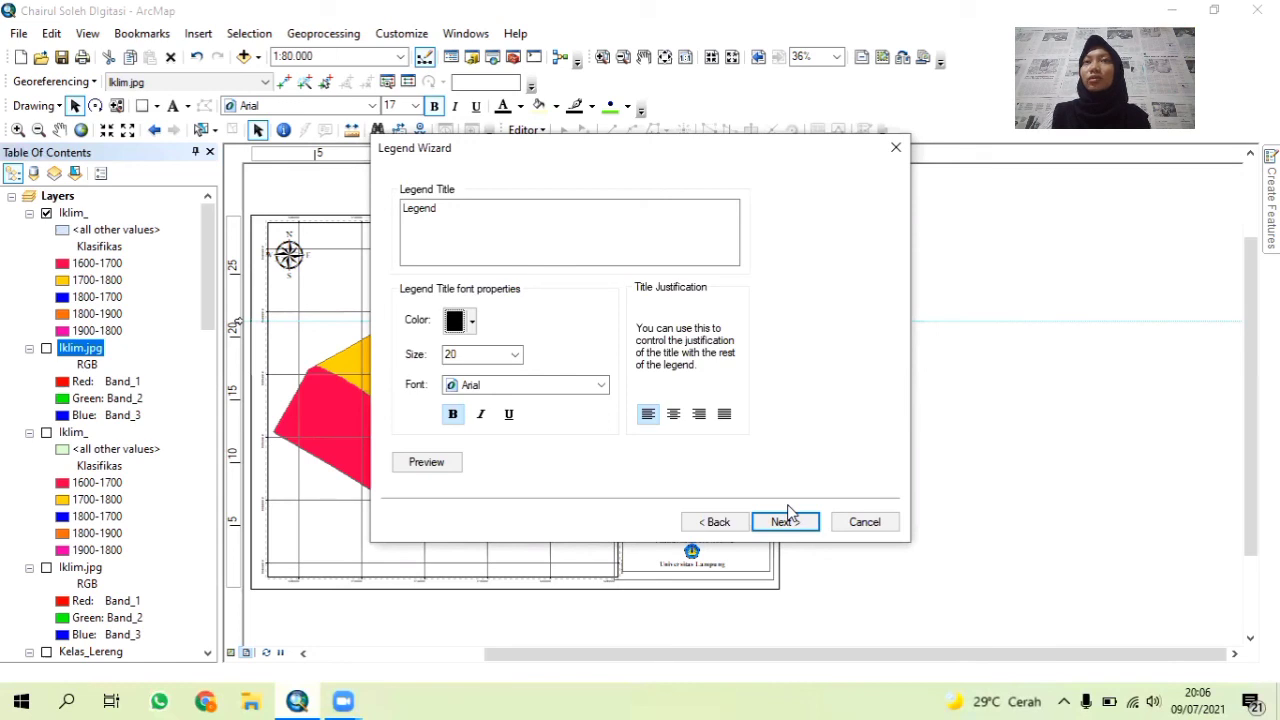
pyautogui.click(782, 522)
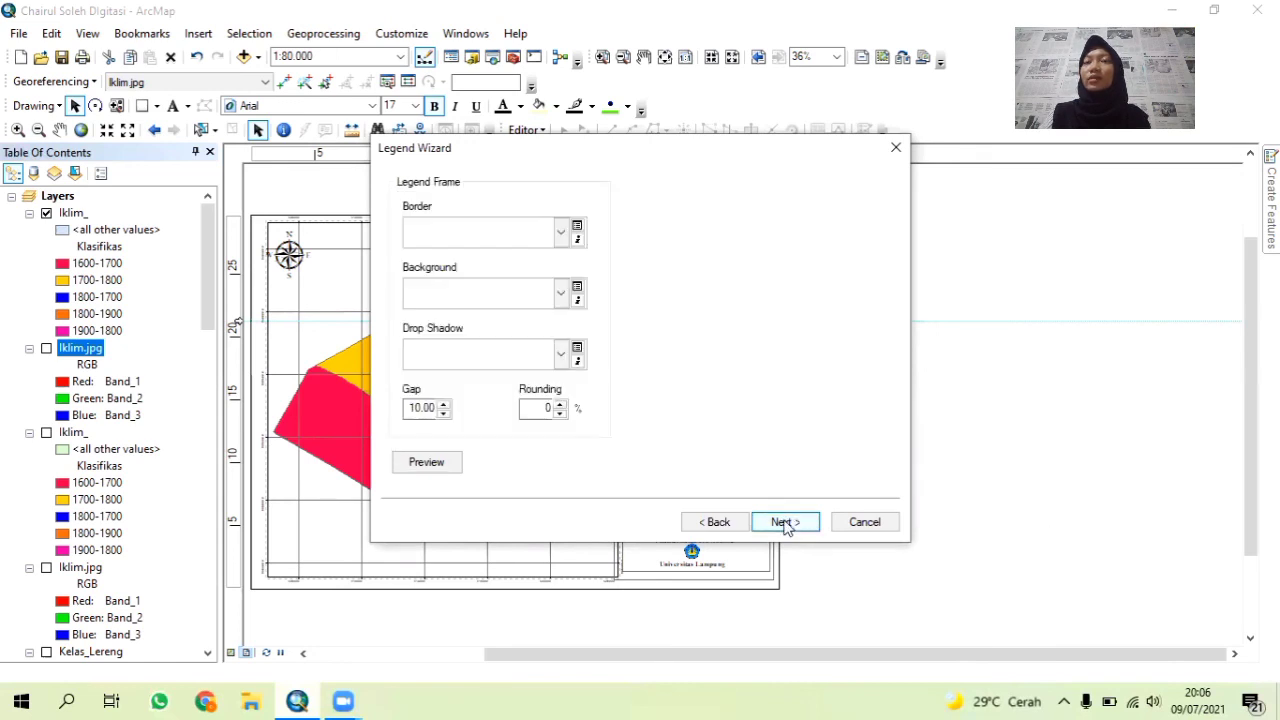
pyautogui.click(784, 522)
pyautogui.click(785, 522)
pyautogui.click(785, 522)
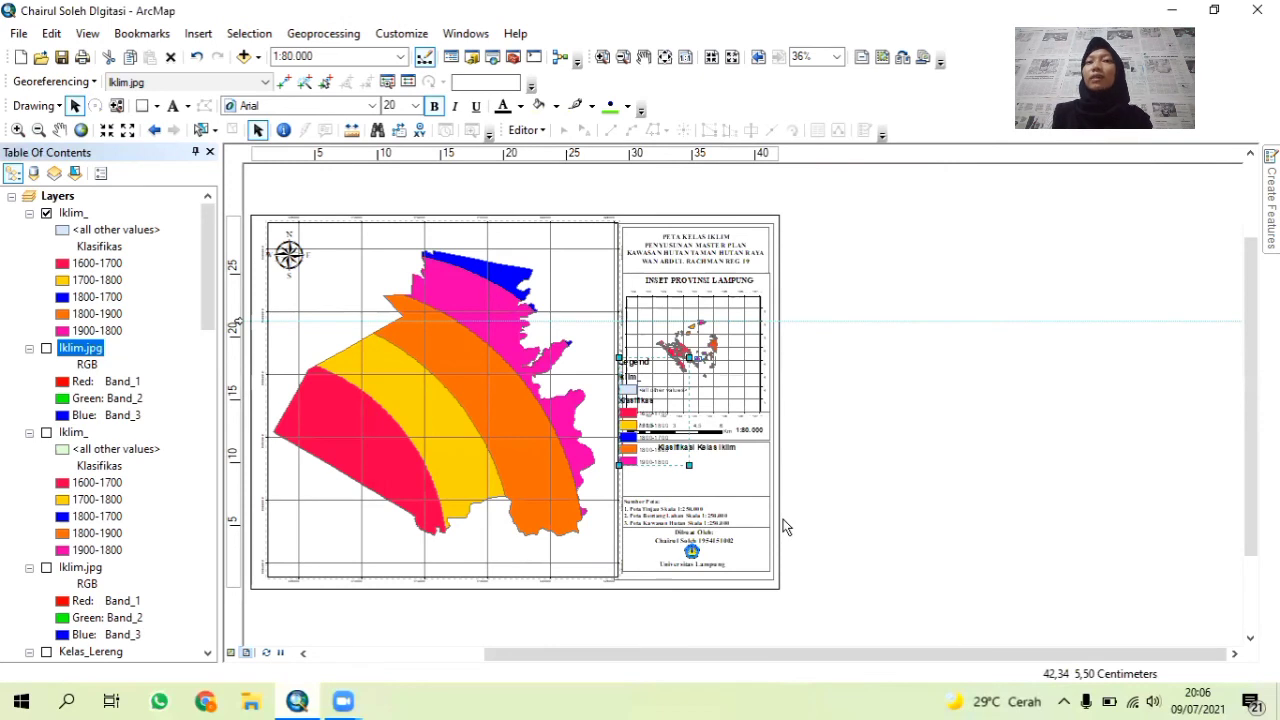
# Move the new legend off the page into the empty area, convert it to graphics and ungroup it.
pyautogui.moveTo(644, 442); pyautogui.dragTo(928, 483)
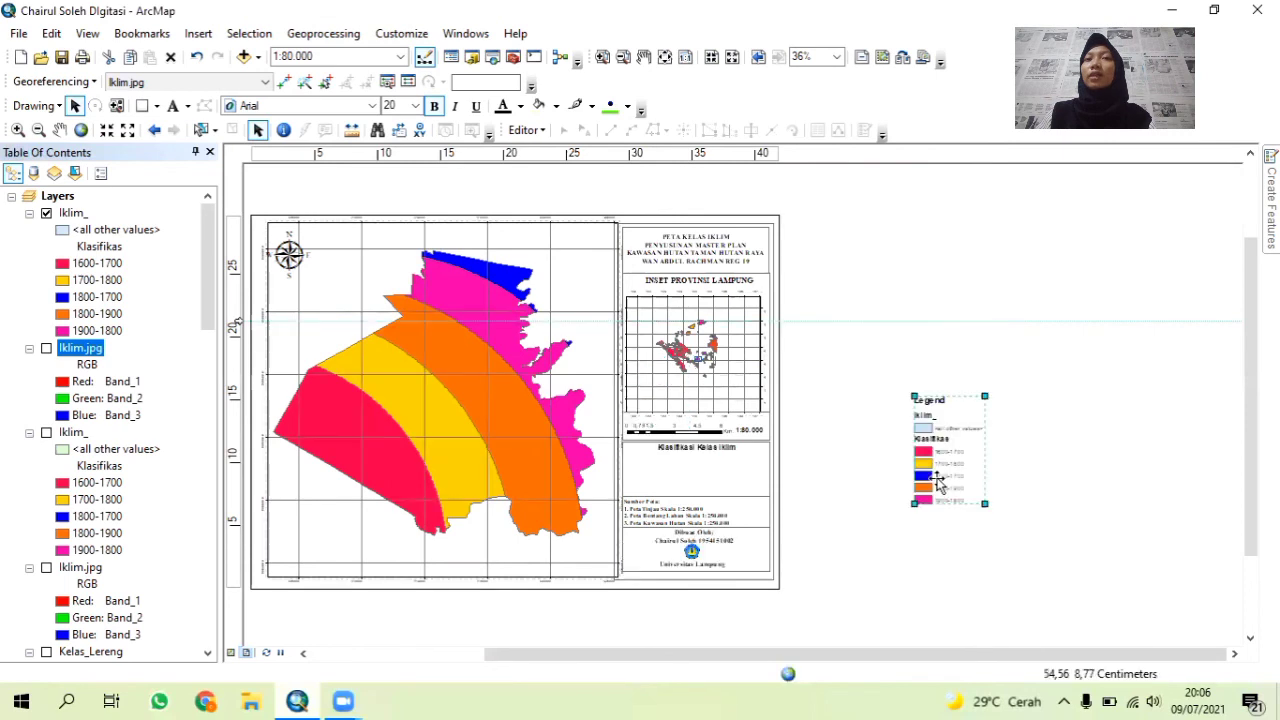
pyautogui.rightClick(935, 482)
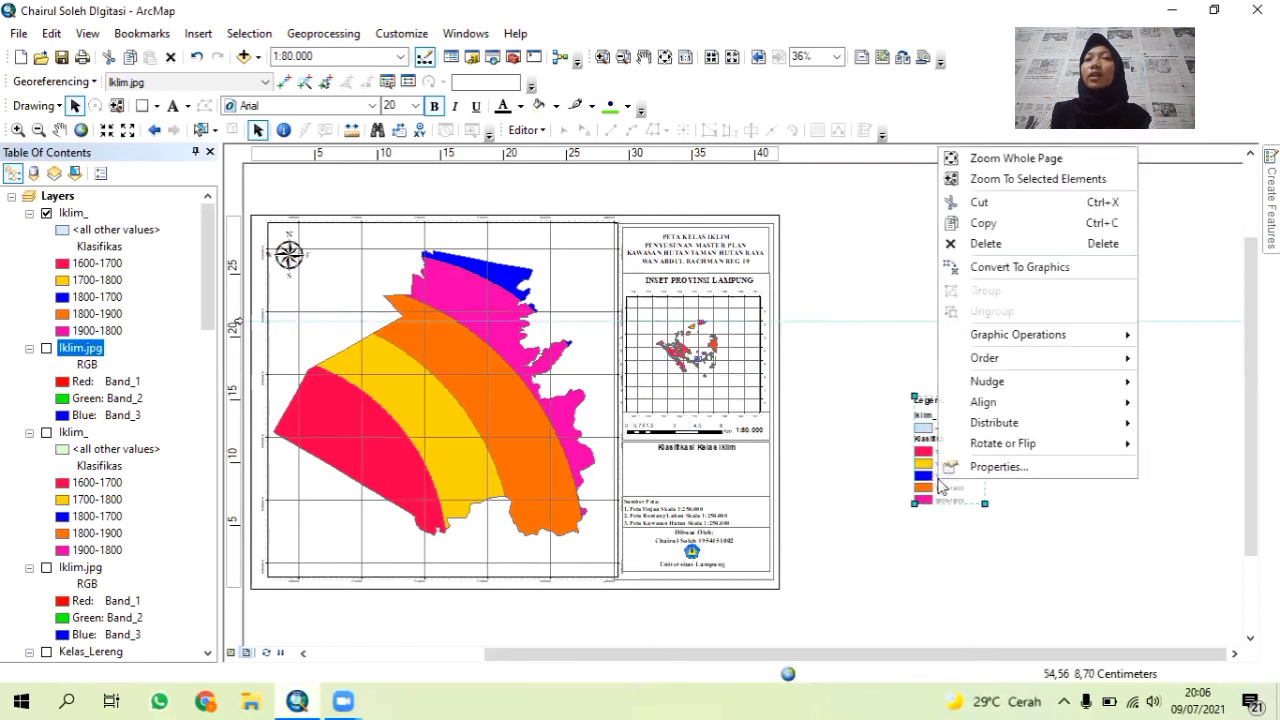
pyautogui.click(1012, 272)
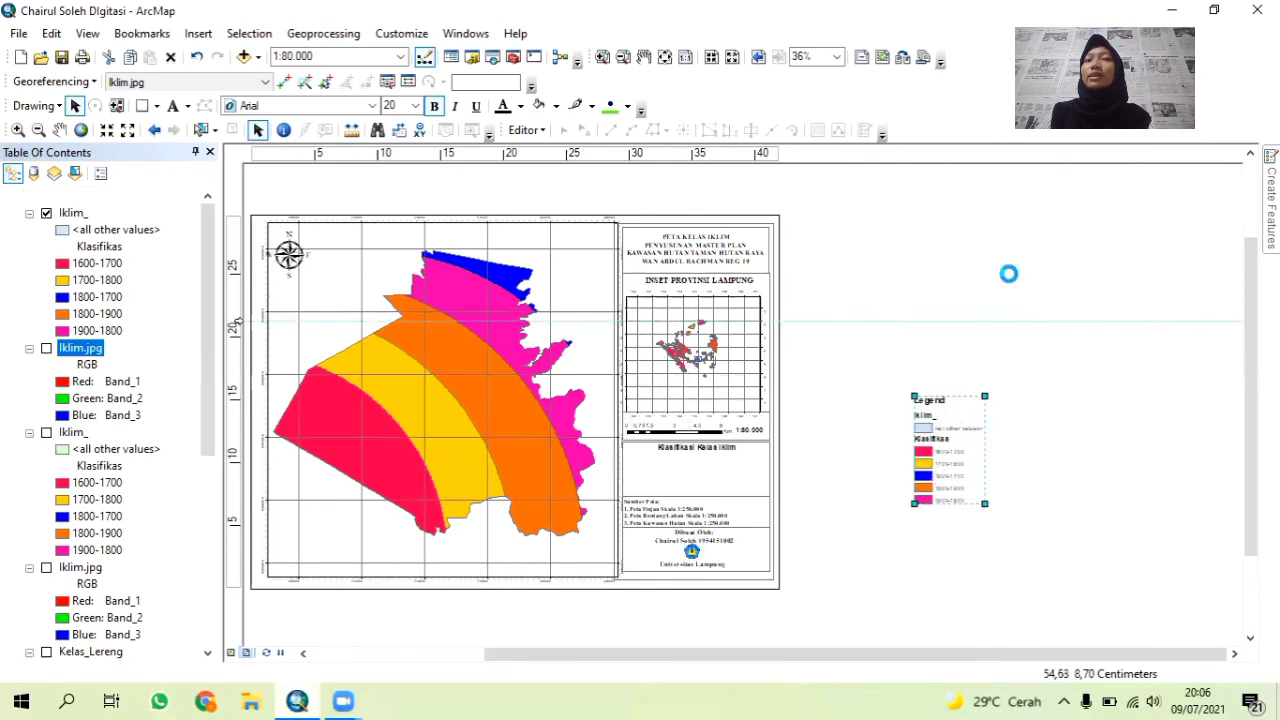
pyautogui.rightClick(953, 450)
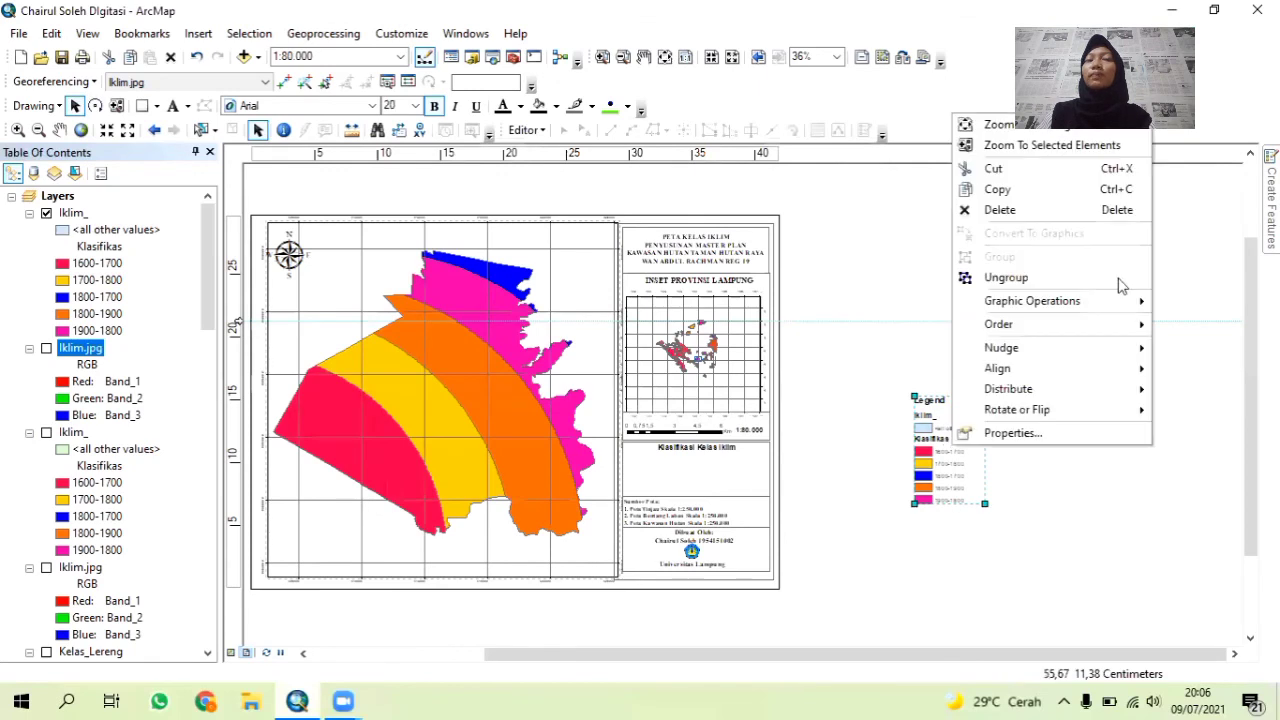
pyautogui.click(1046, 280)
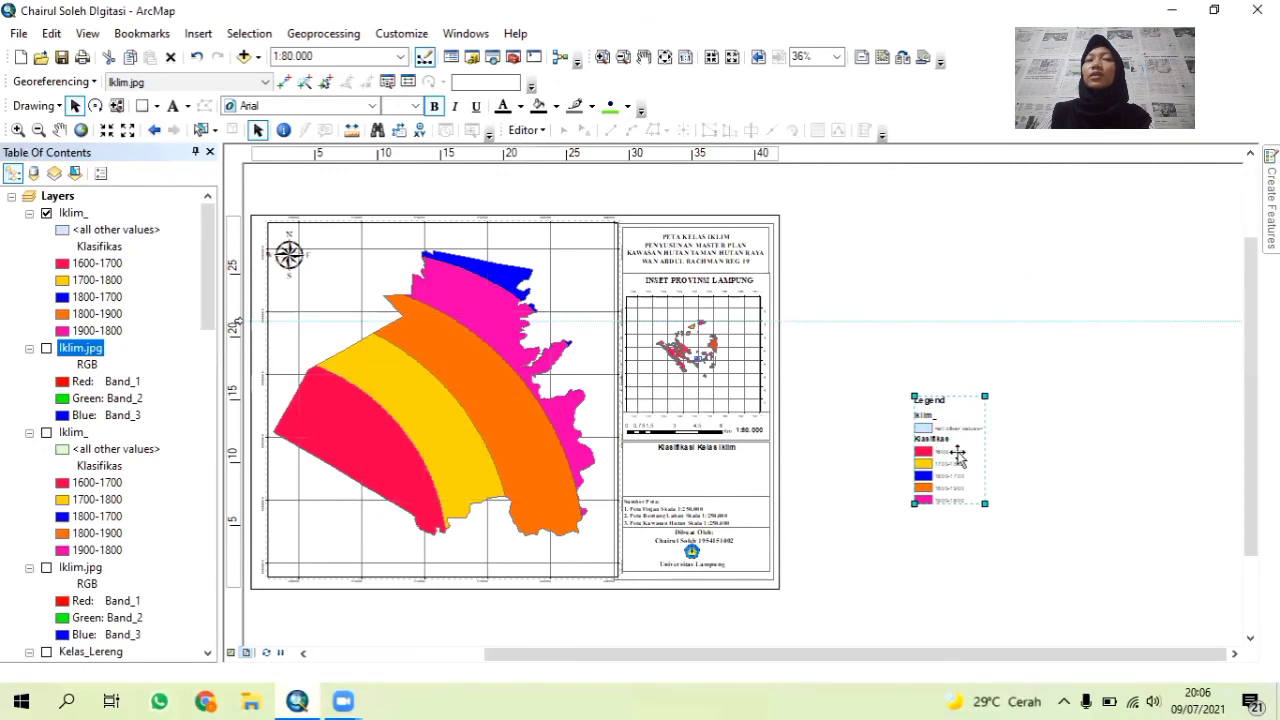
pyautogui.press('Delete')
pyautogui.rightClick(955, 462)
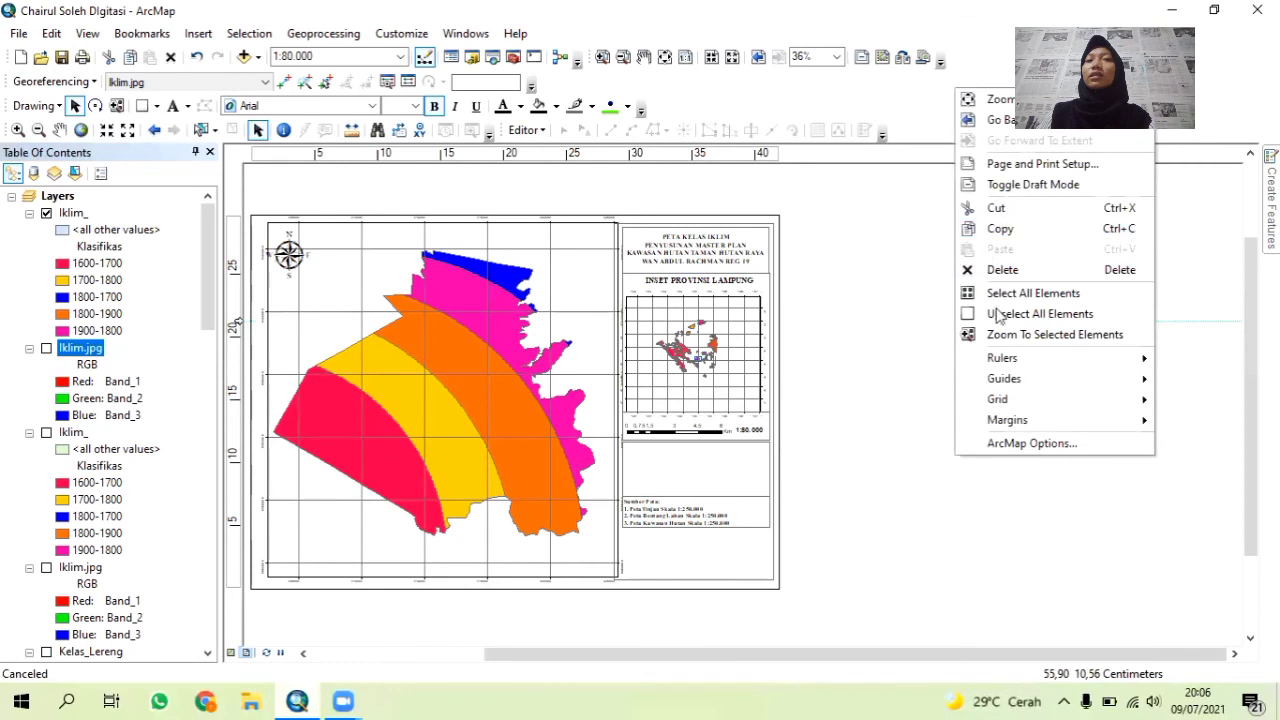
pyautogui.click(884, 524)
pyautogui.hotkey('ctrl', 'z')
pyautogui.rightClick(943, 476)
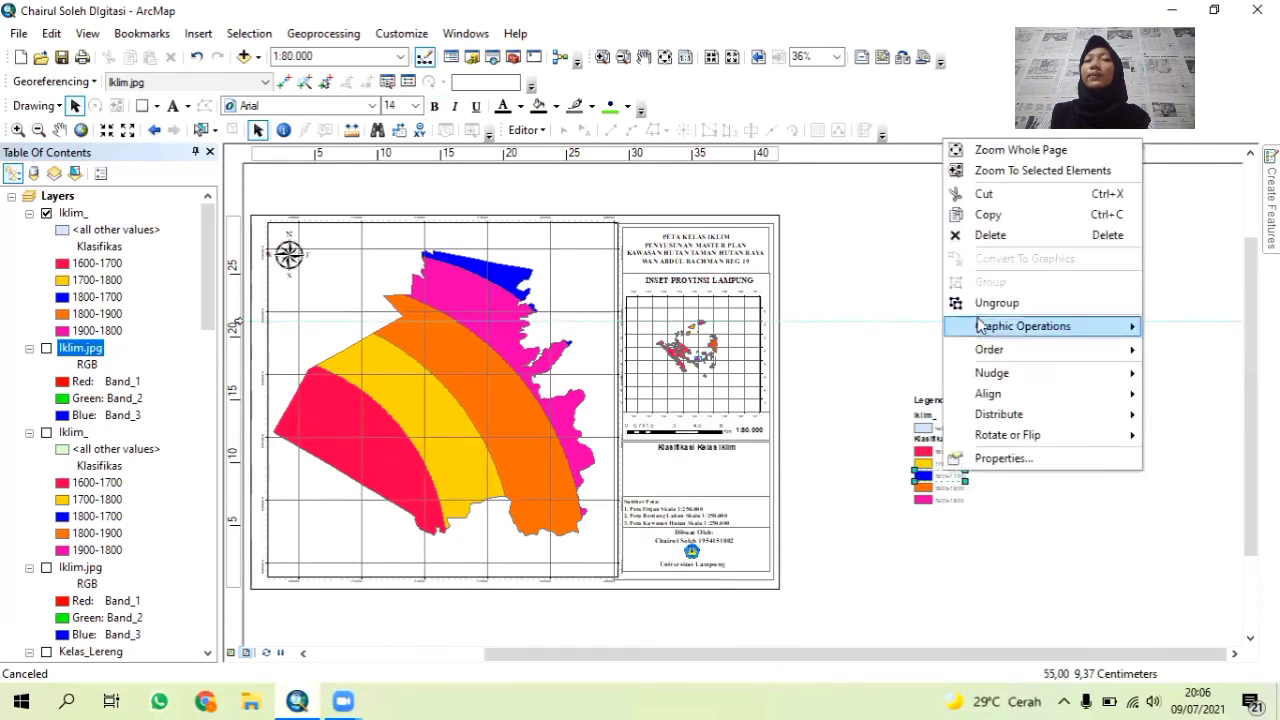
pyautogui.click(925, 437)
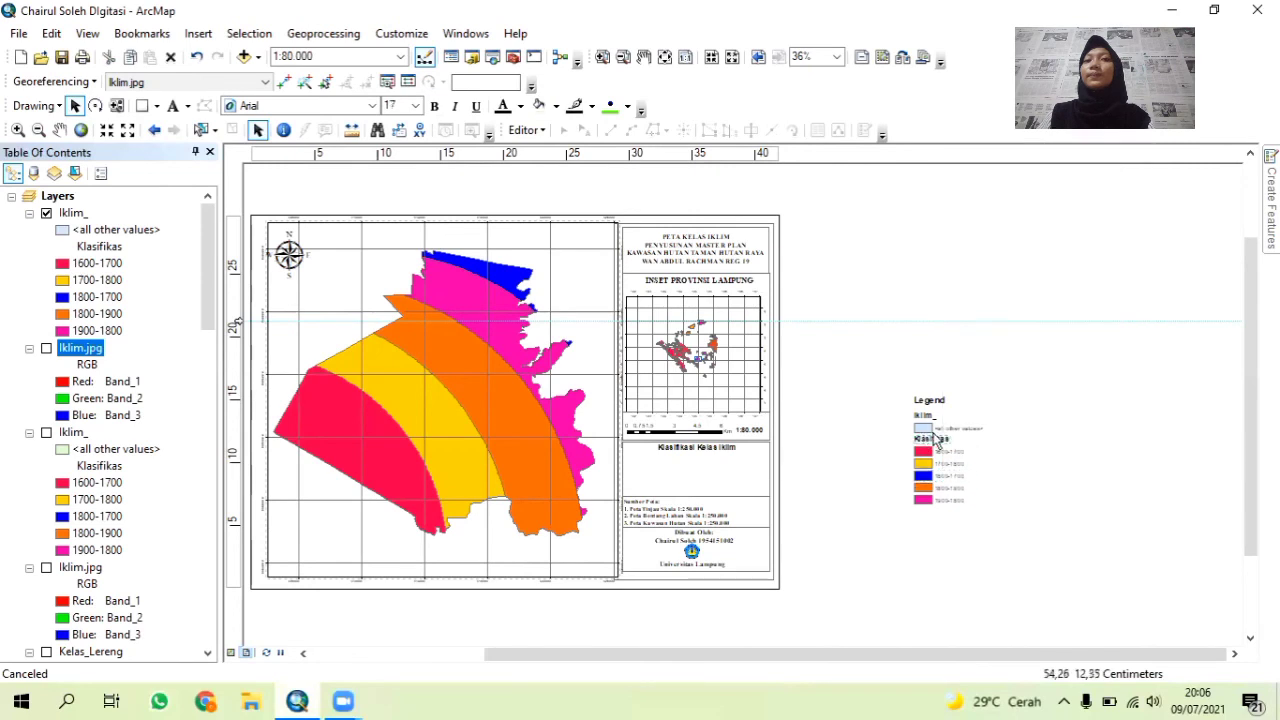
pyautogui.rightClick(935, 439)
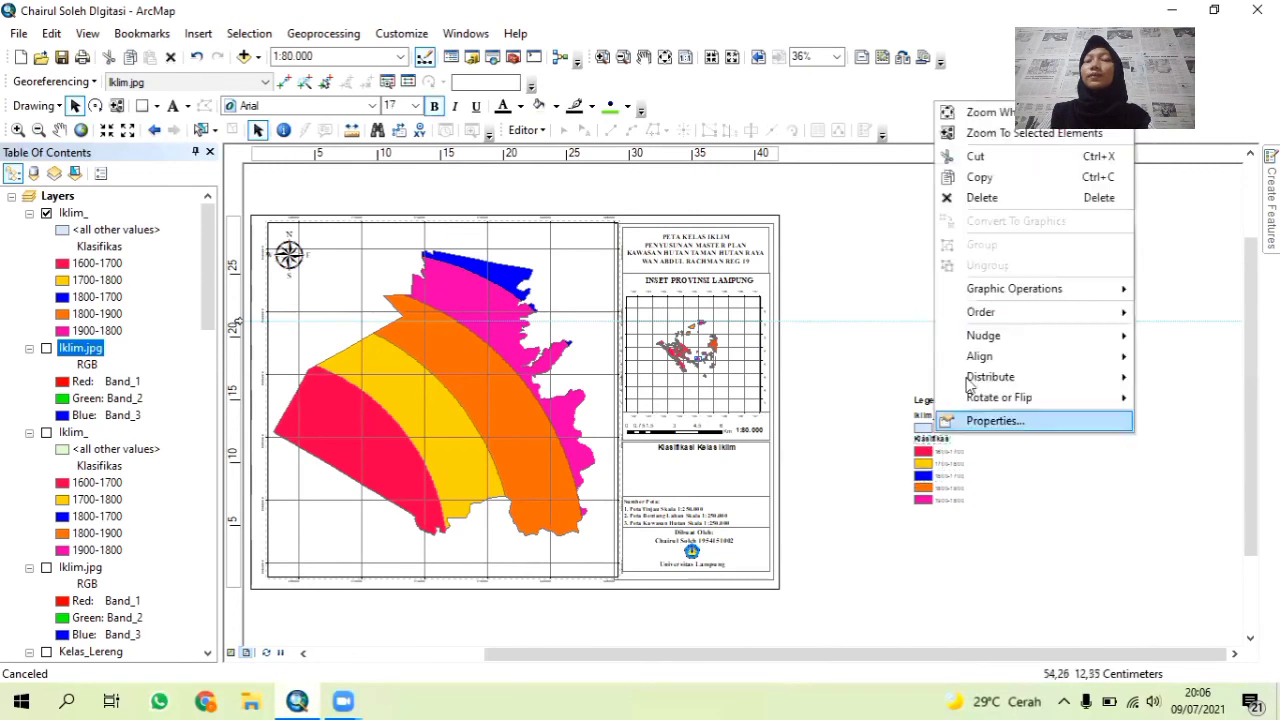
pyautogui.click(965, 505)
pyautogui.click(935, 487)
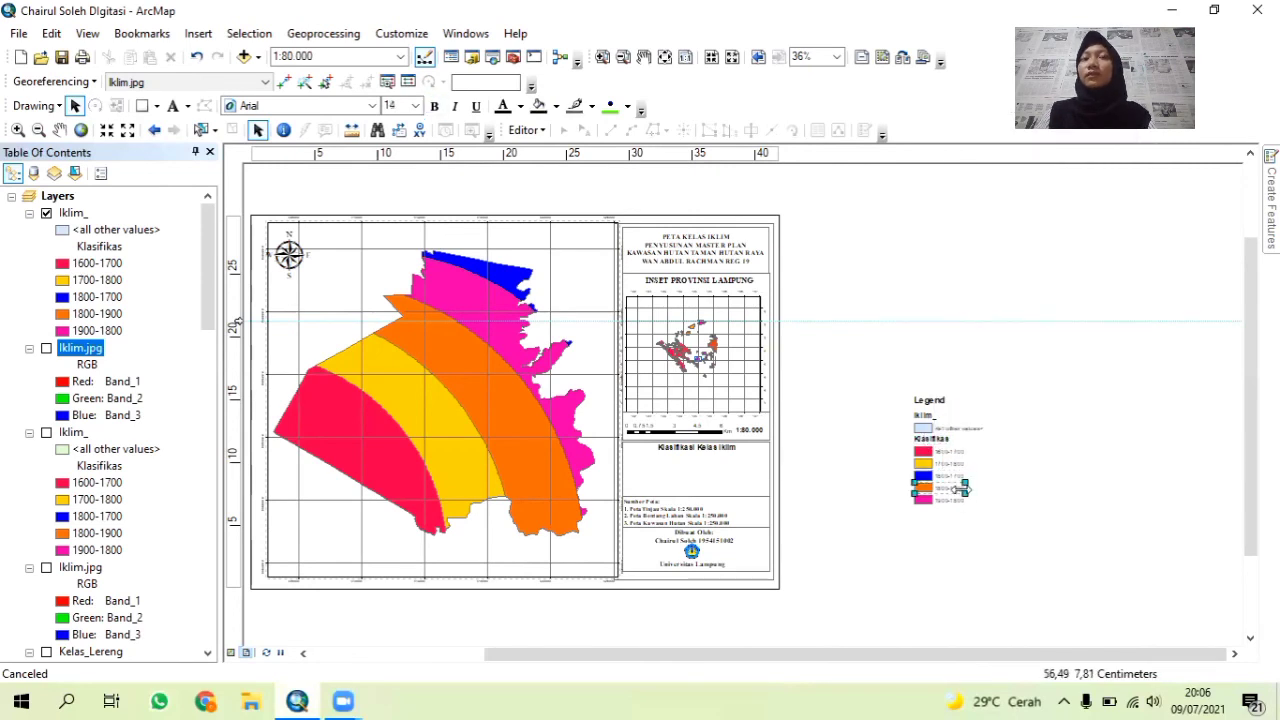
pyautogui.moveTo(935, 490); pyautogui.dragTo(928, 440)
pyautogui.click(928, 437)
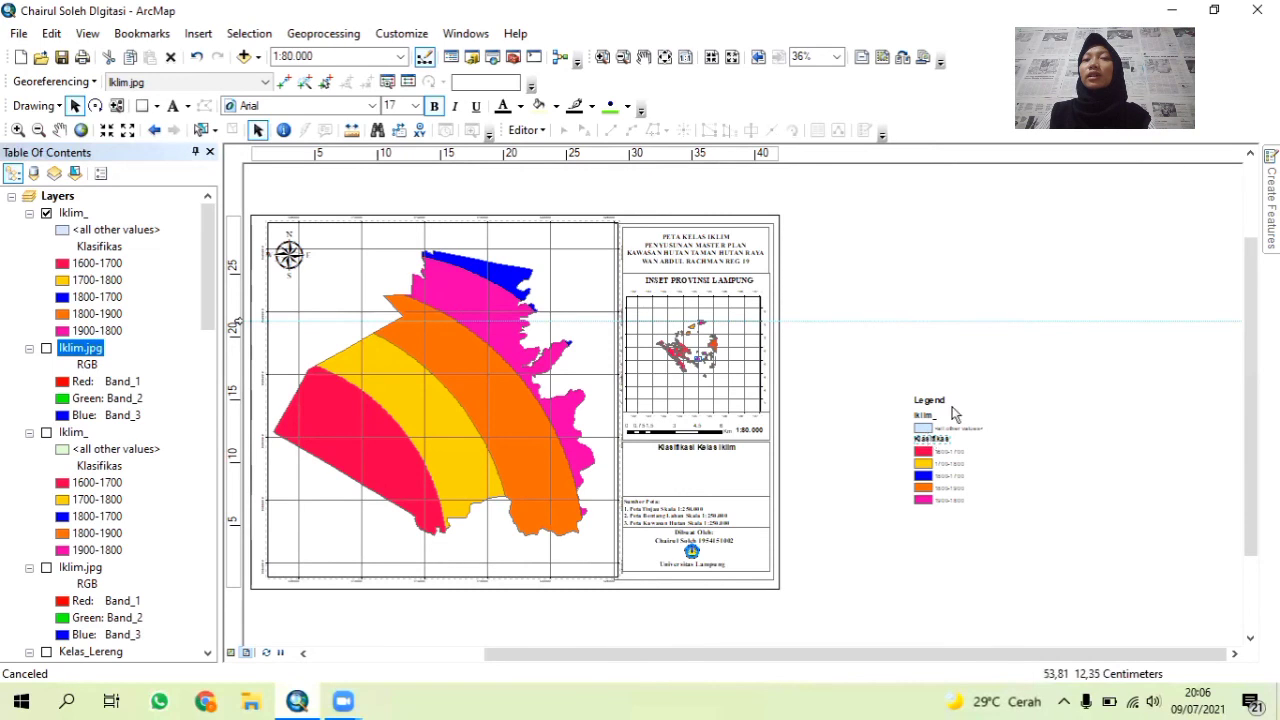
pyautogui.rightClick(938, 403)
pyautogui.rightClick(906, 427)
# Ungroup the yellow 1700-1800 class entry of the legend.
pyautogui.click(914, 463)
pyautogui.rightClick(920, 473)
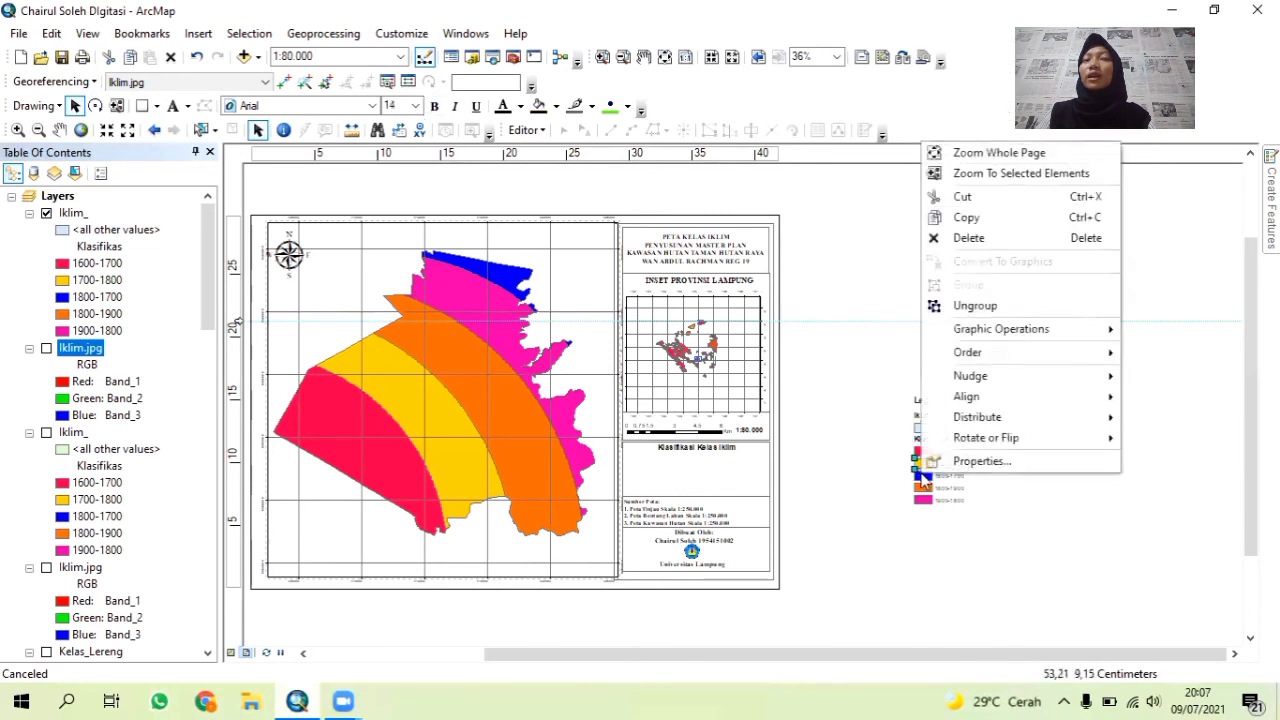
pyautogui.click(974, 305)
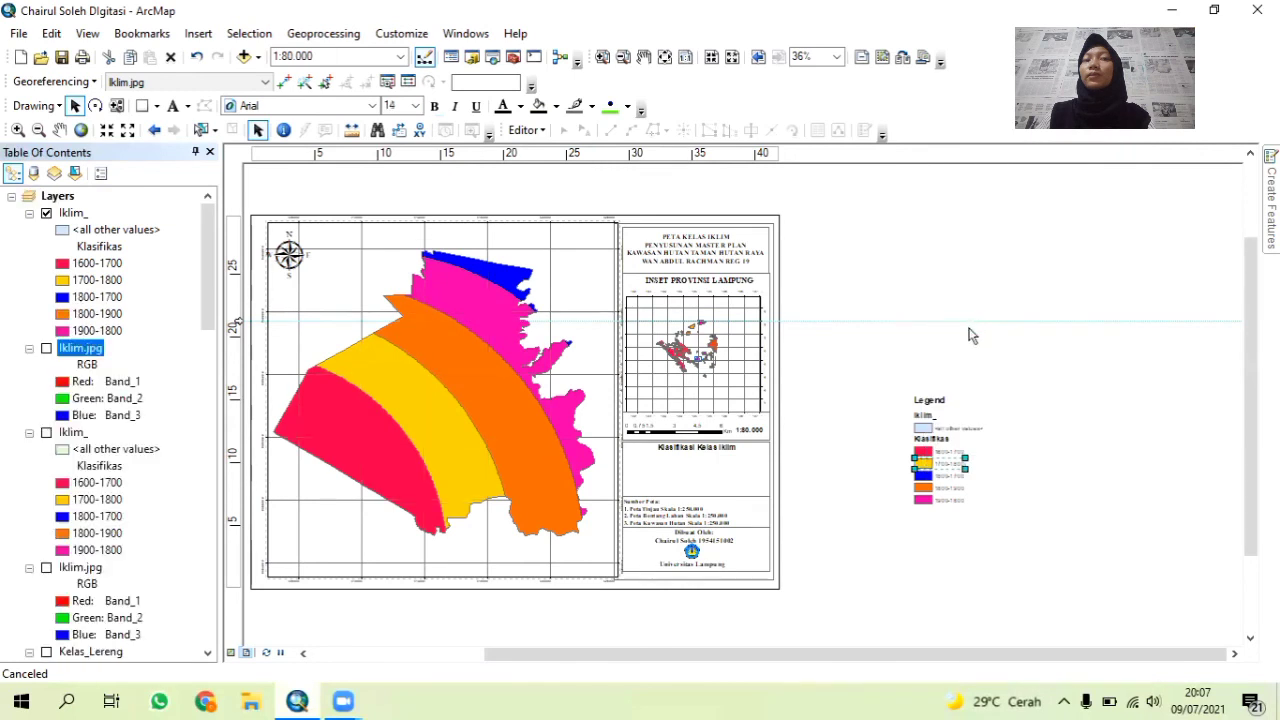
pyautogui.rightClick(916, 464)
pyautogui.click(949, 517)
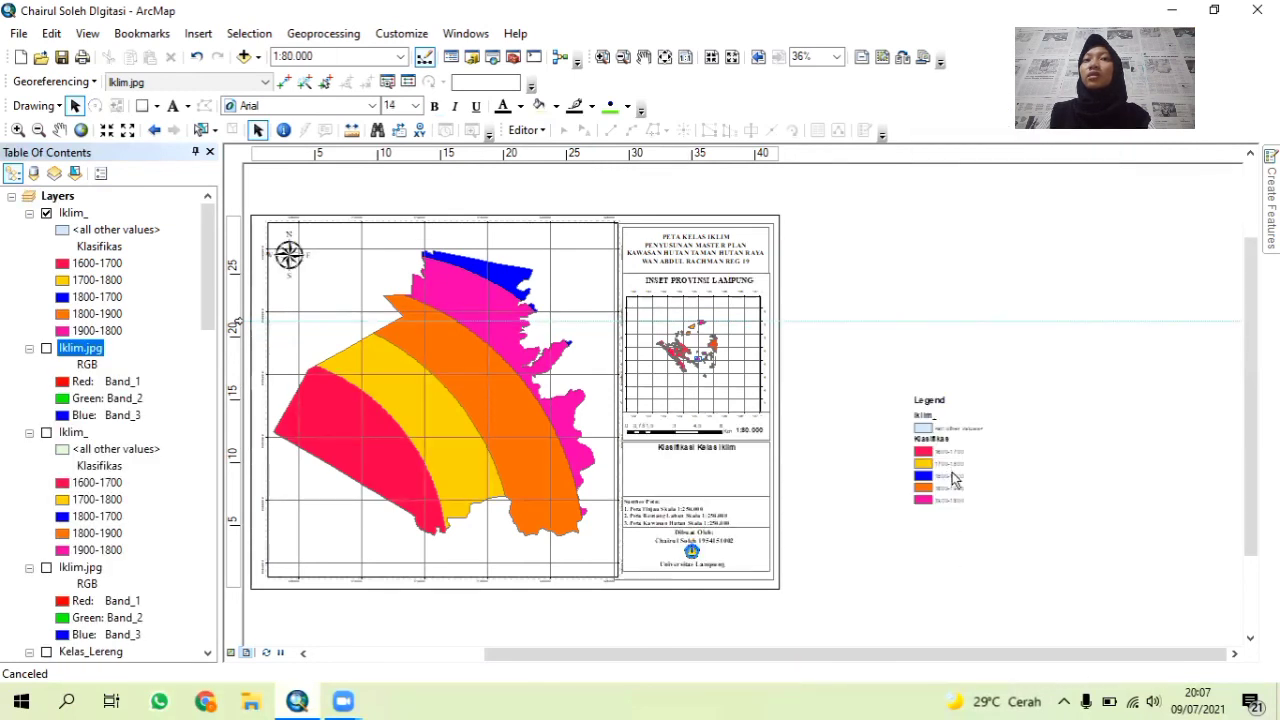
# Delete the <all other values> entry, the Klasifikas heading, the Iklim_ layer name and the Legend title from the ungrouped legend.
pyautogui.click(959, 428)
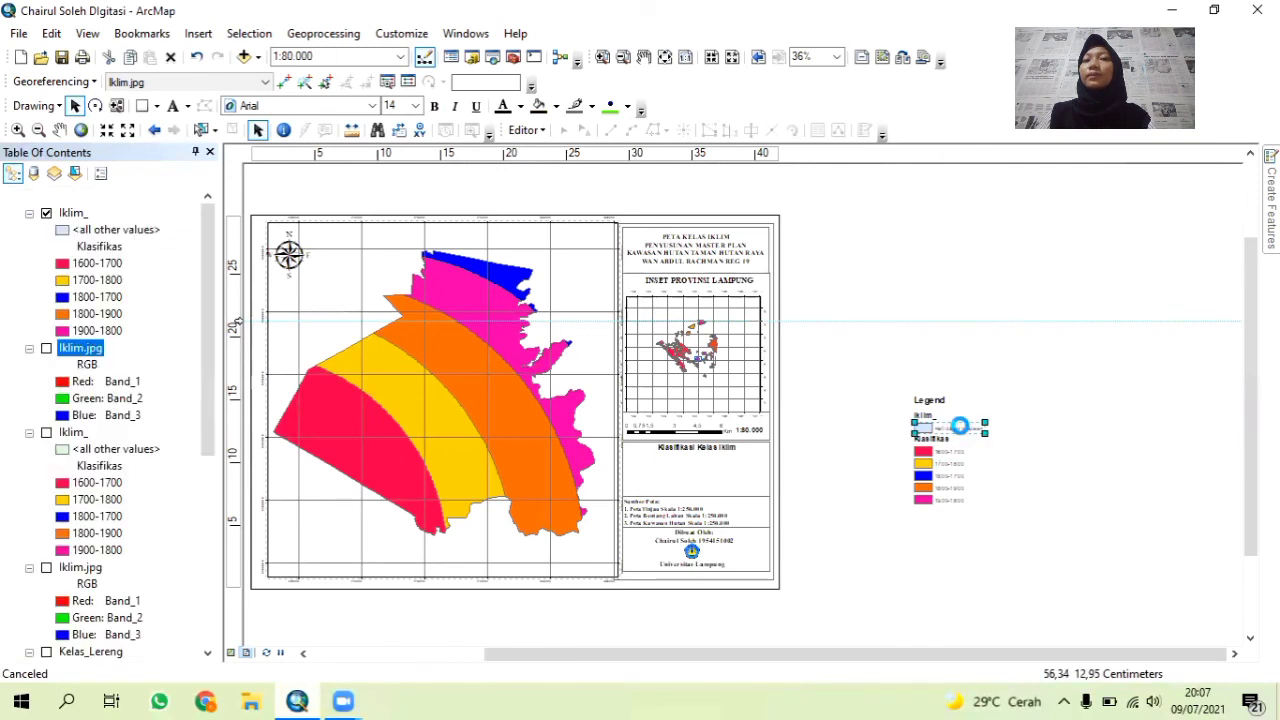
pyautogui.press('Delete')
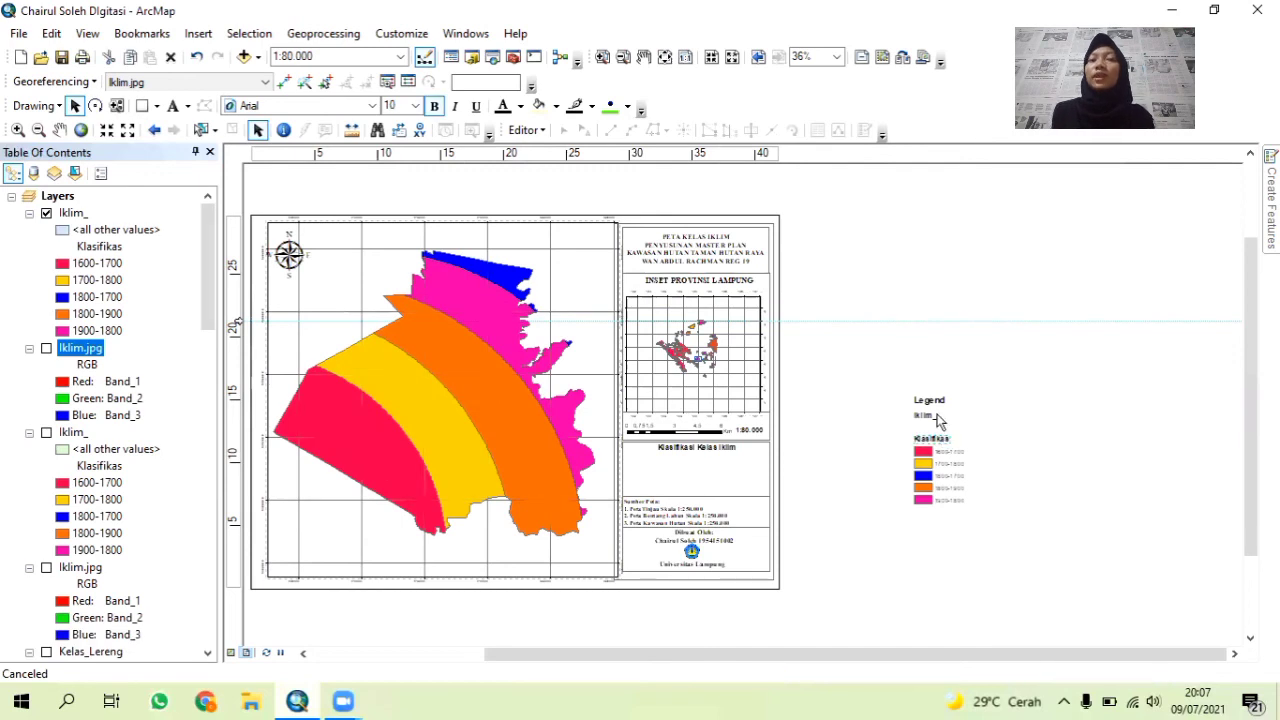
pyautogui.press('Delete')
pyautogui.click(932, 415)
pyautogui.press('Delete')
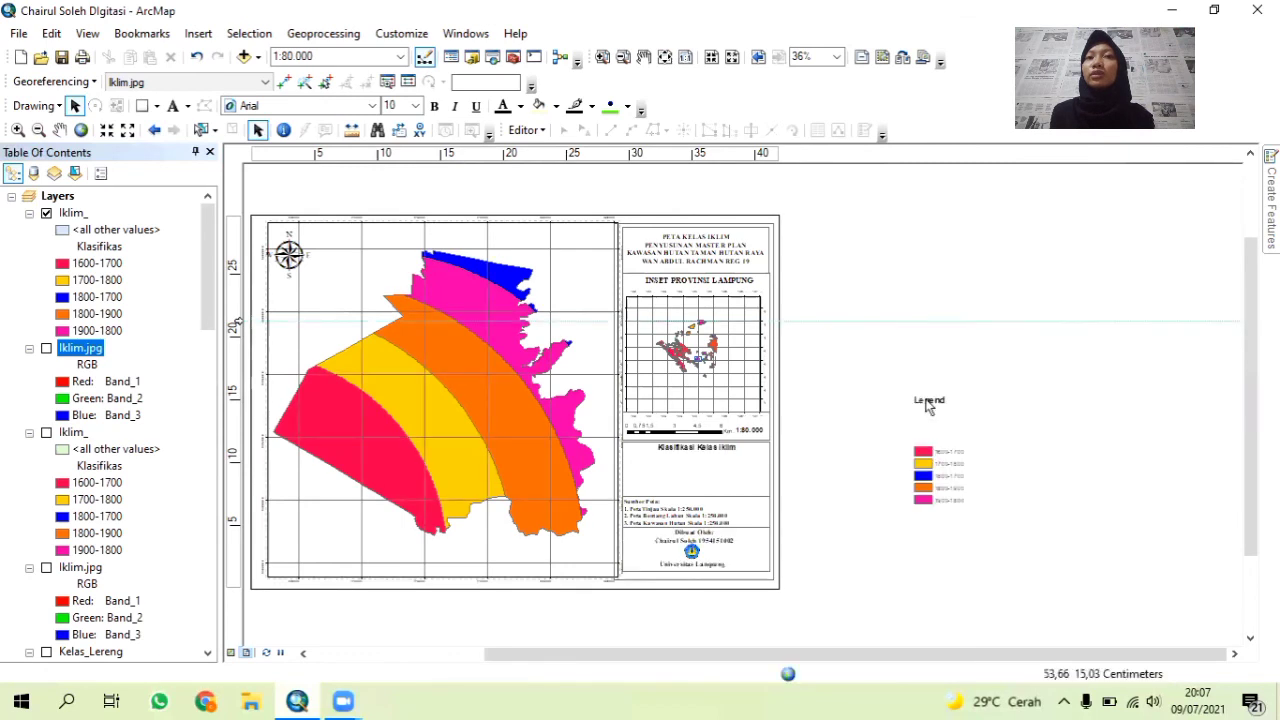
pyautogui.press('Delete')
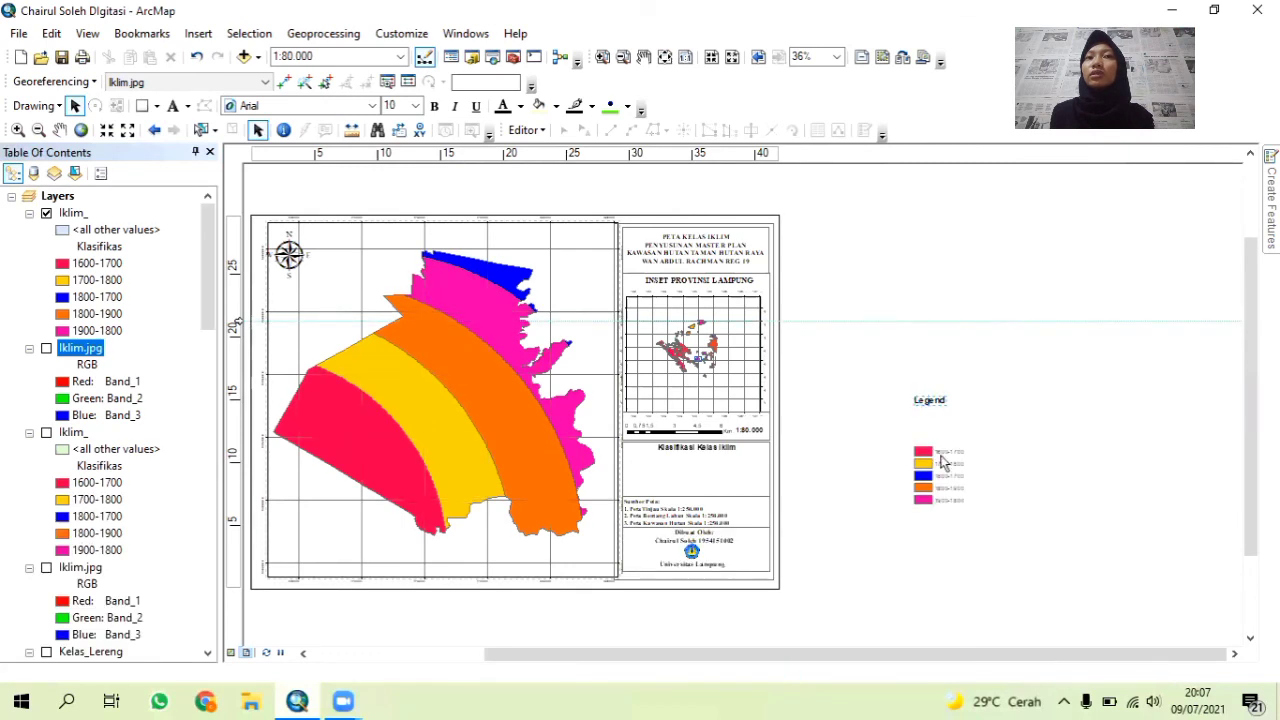
# Select all five remaining climate class entries and combine them into one group.
pyautogui.click(924, 475)
pyautogui.moveTo(960, 512); pyautogui.dragTo(895, 416)
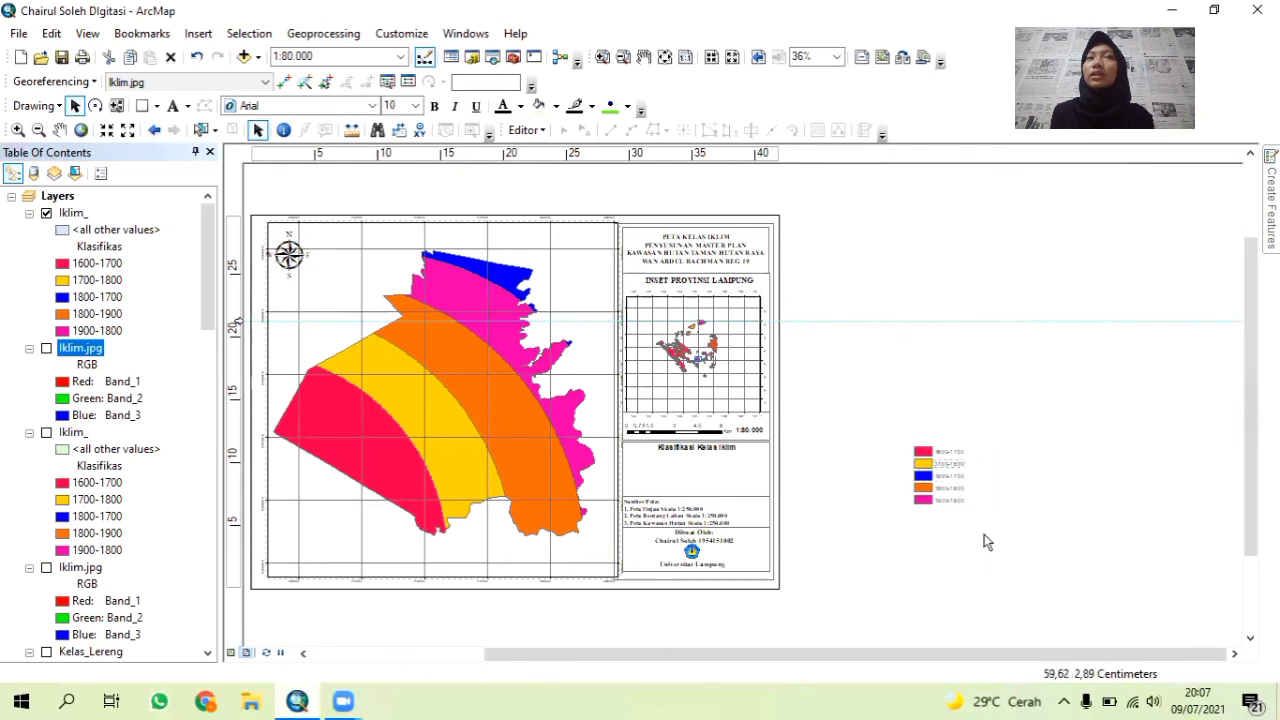
pyautogui.rightClick(943, 488)
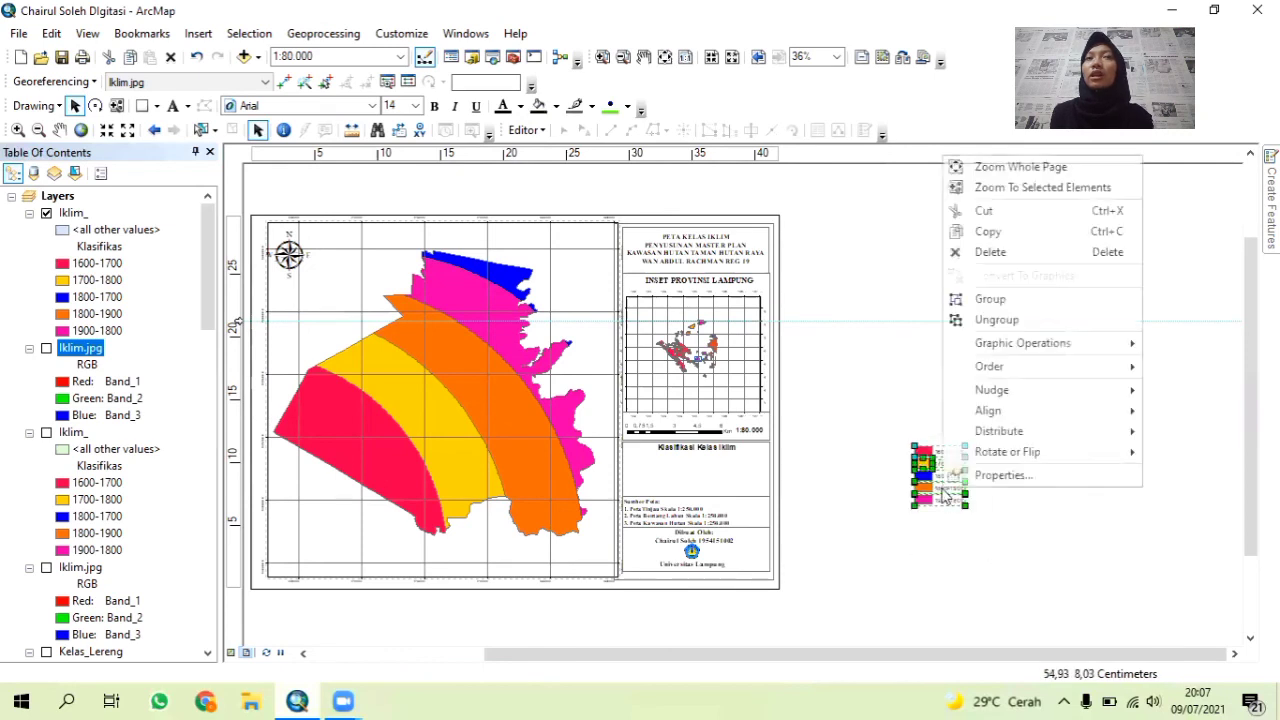
pyautogui.click(1000, 298)
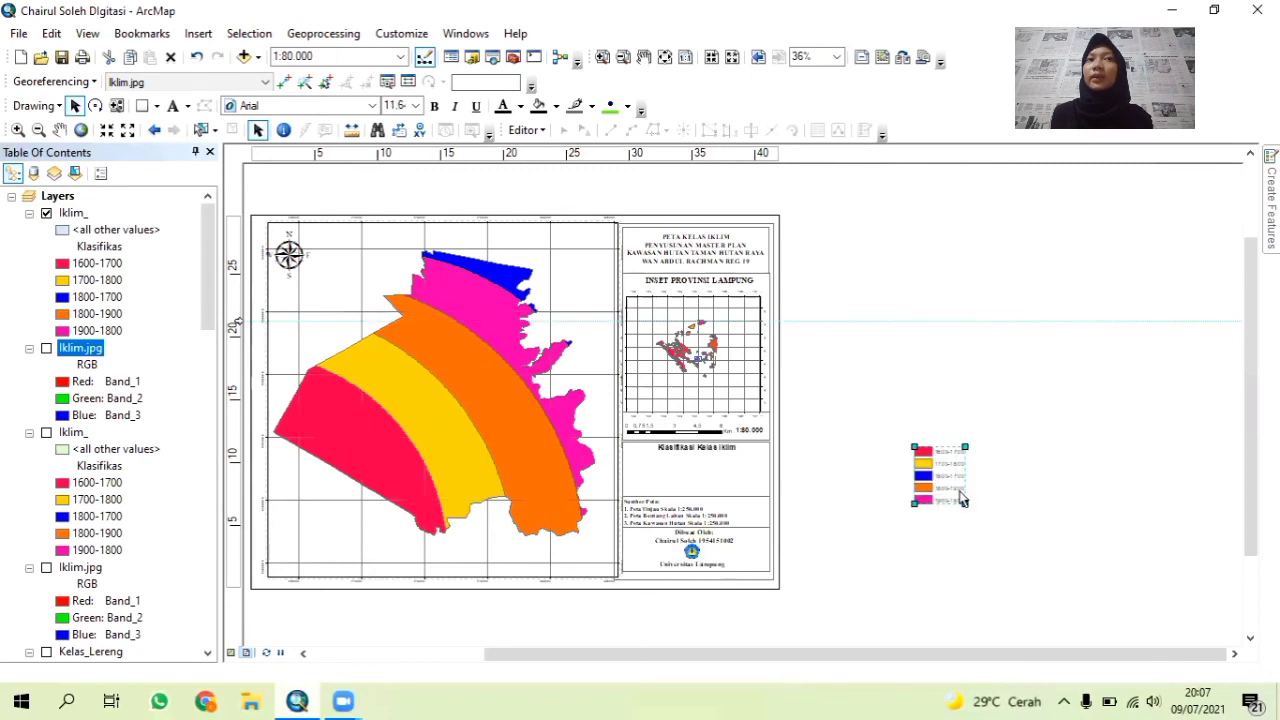
# Shrink the grouped class entries and place them below the Klasifikasi Kelas Iklim heading in the legend box.
pyautogui.moveTo(965, 503); pyautogui.dragTo(738, 491)
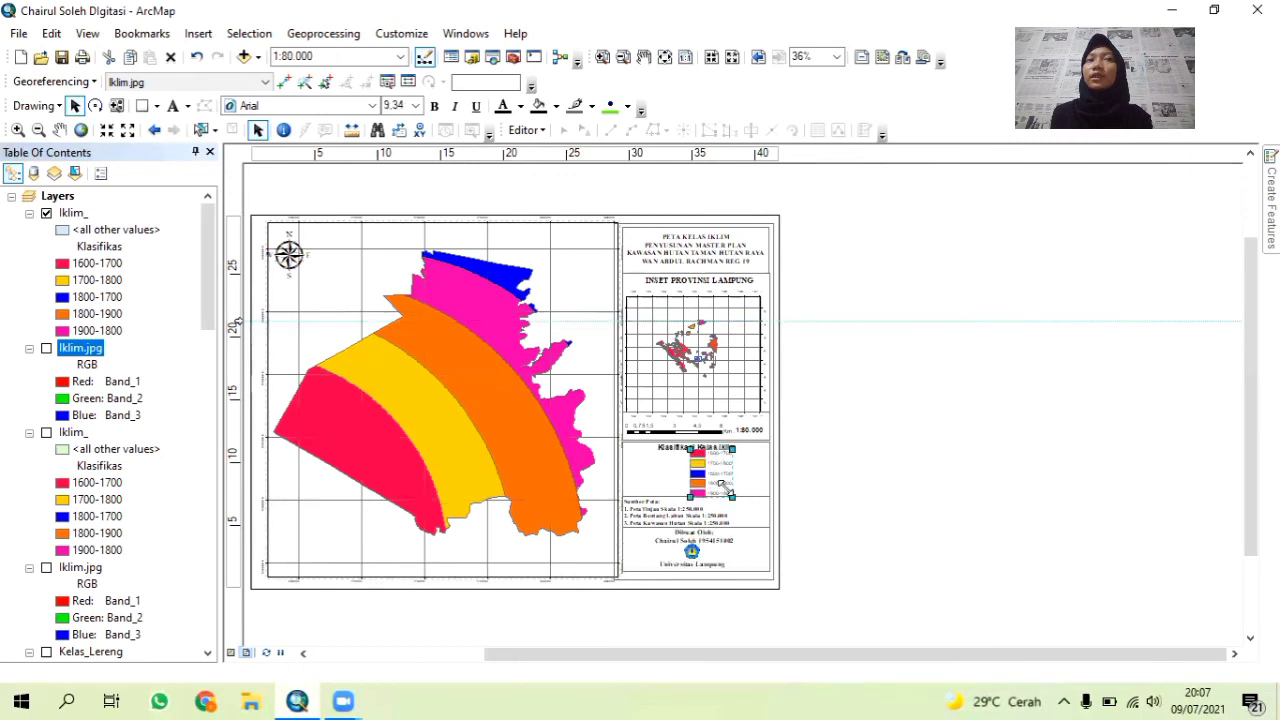
pyautogui.moveTo(720, 484); pyautogui.dragTo(696, 470)
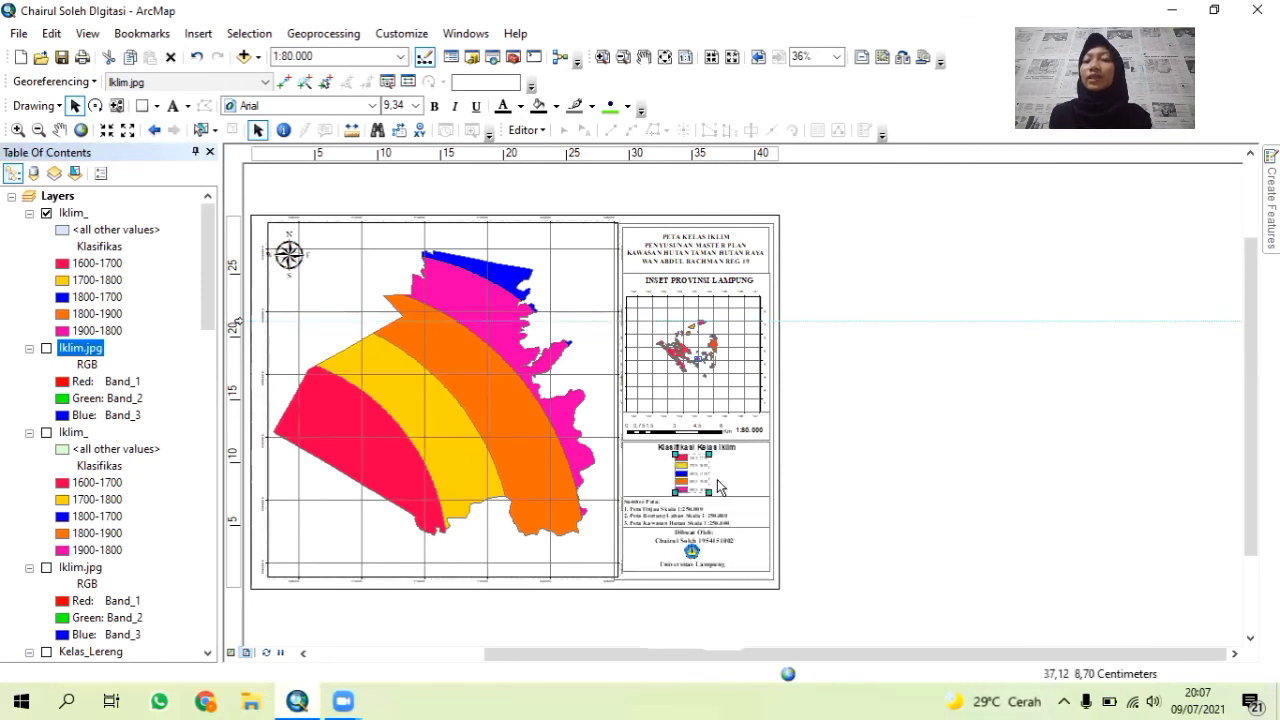
pyautogui.scroll(-5, 717, 479)
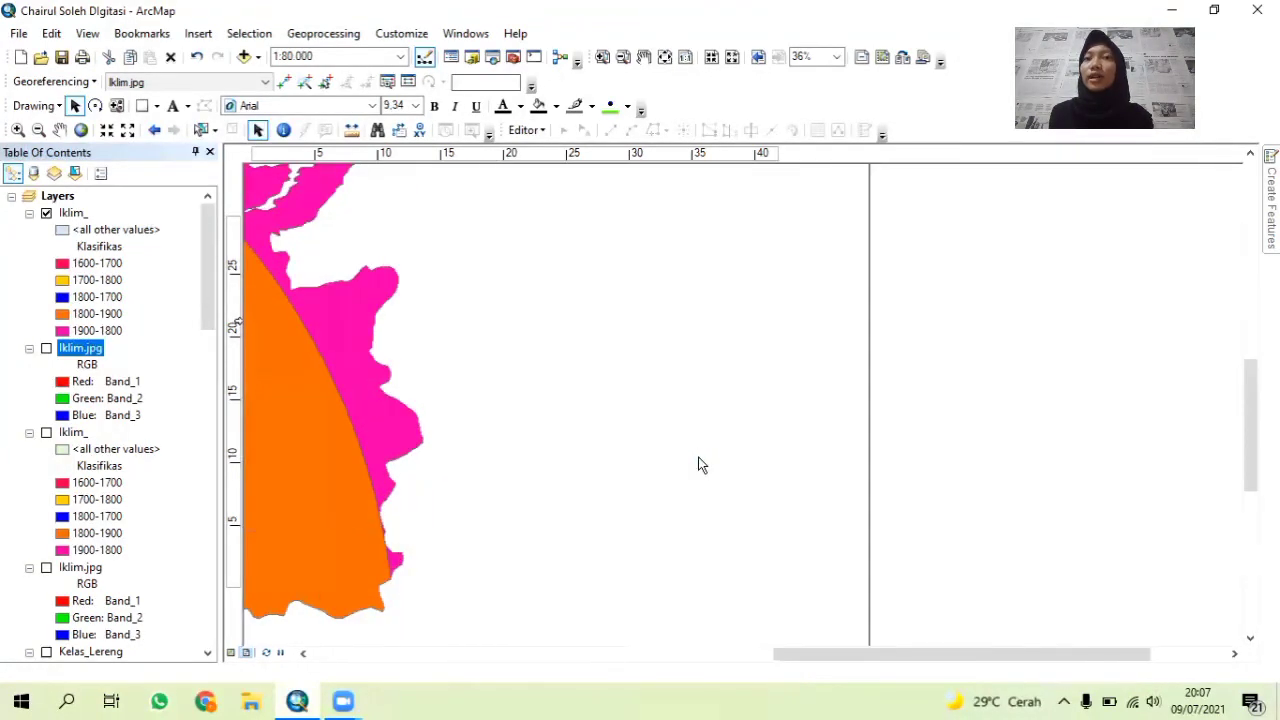
pyautogui.moveTo(1250, 441); pyautogui.dragTo(1250, 428)
pyautogui.click(1083, 519)
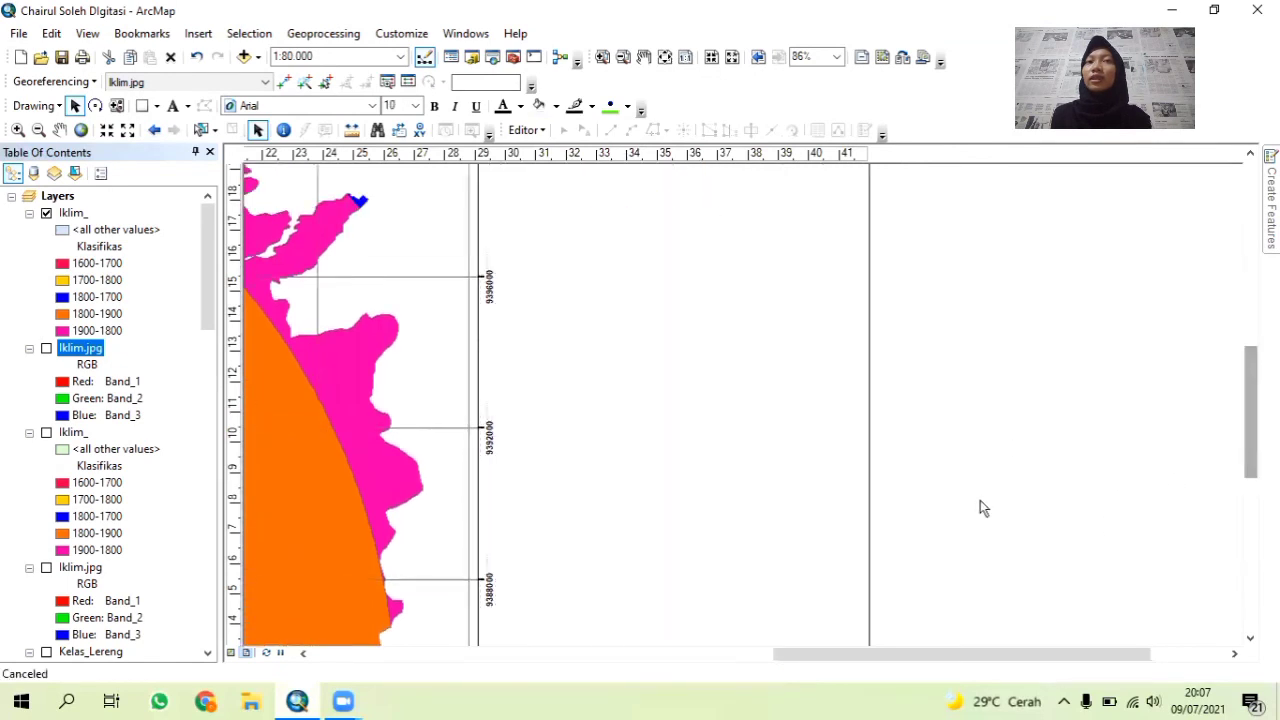
pyautogui.click(686, 530)
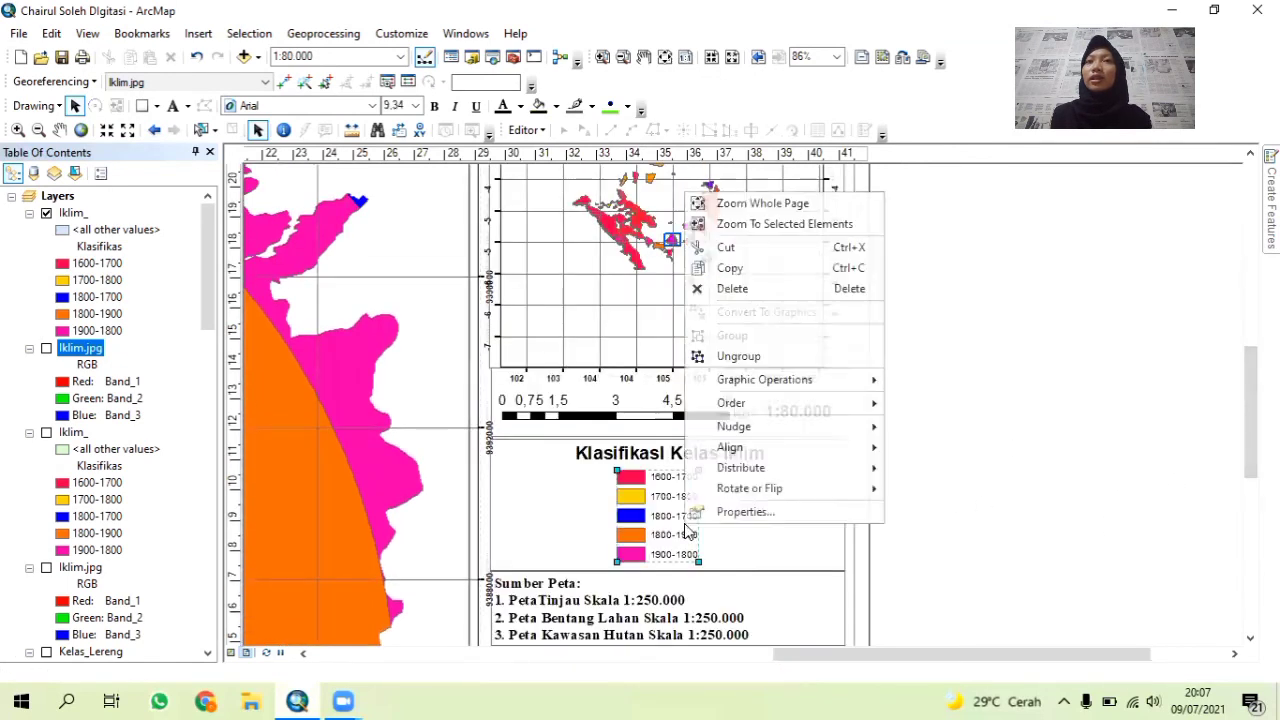
pyautogui.rightClick(1025, 489)
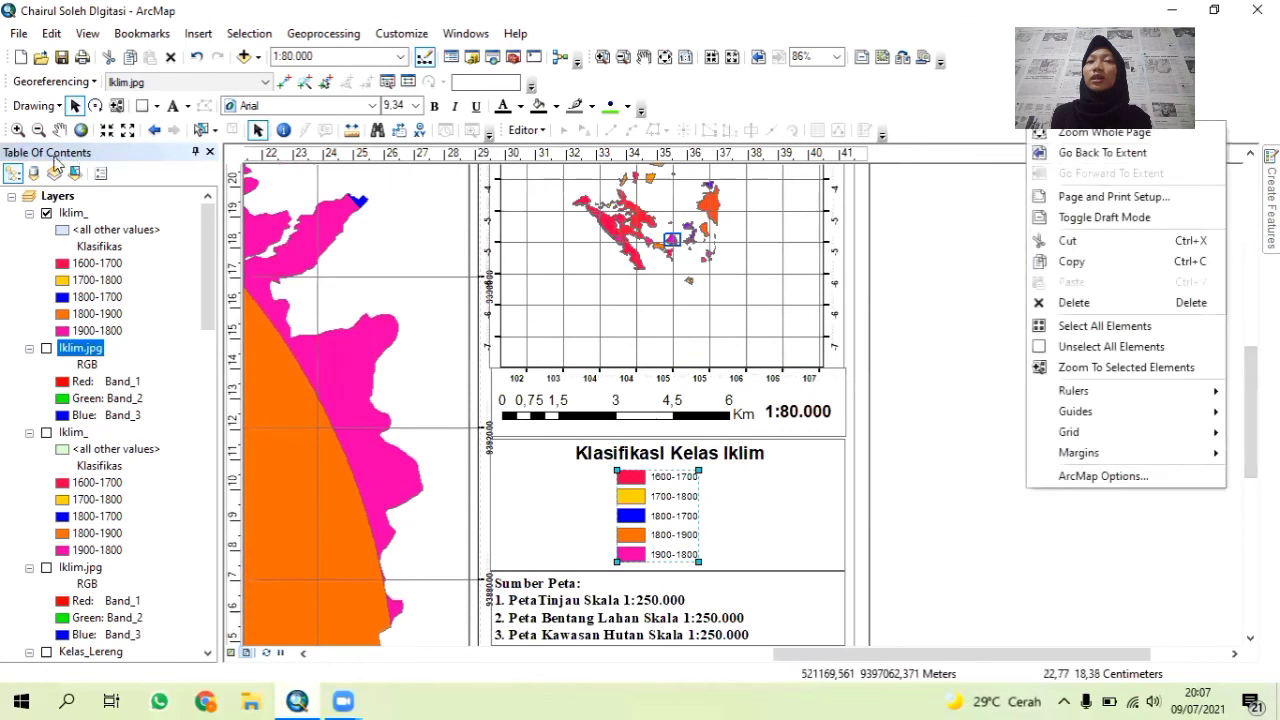
# Close the Table of Contents and bring the full climate map layout into view to check it.
pyautogui.click(210, 152)
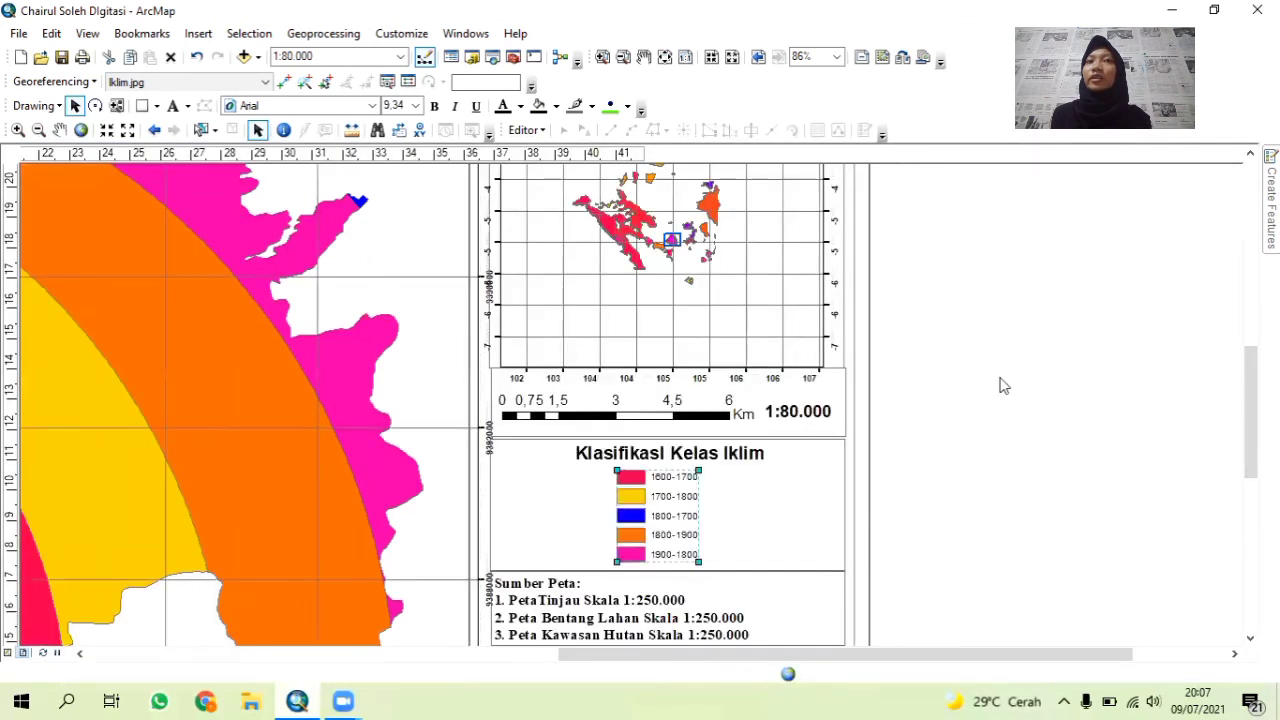
pyautogui.scroll(-3, 1004, 385)
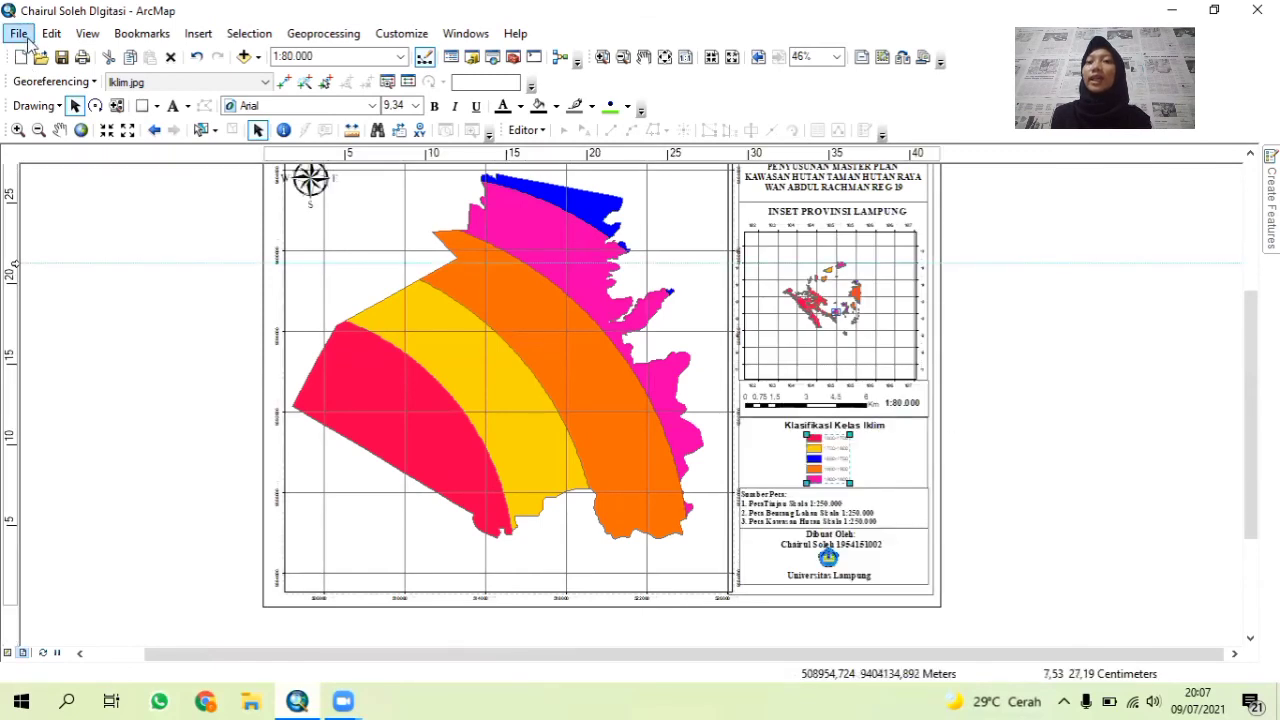
pyautogui.moveTo(1251, 444)
pyautogui.mouseDown()
pyautogui.moveTo(1251, 414)
pyautogui.moveTo(1251, 426)
pyautogui.mouseUp()
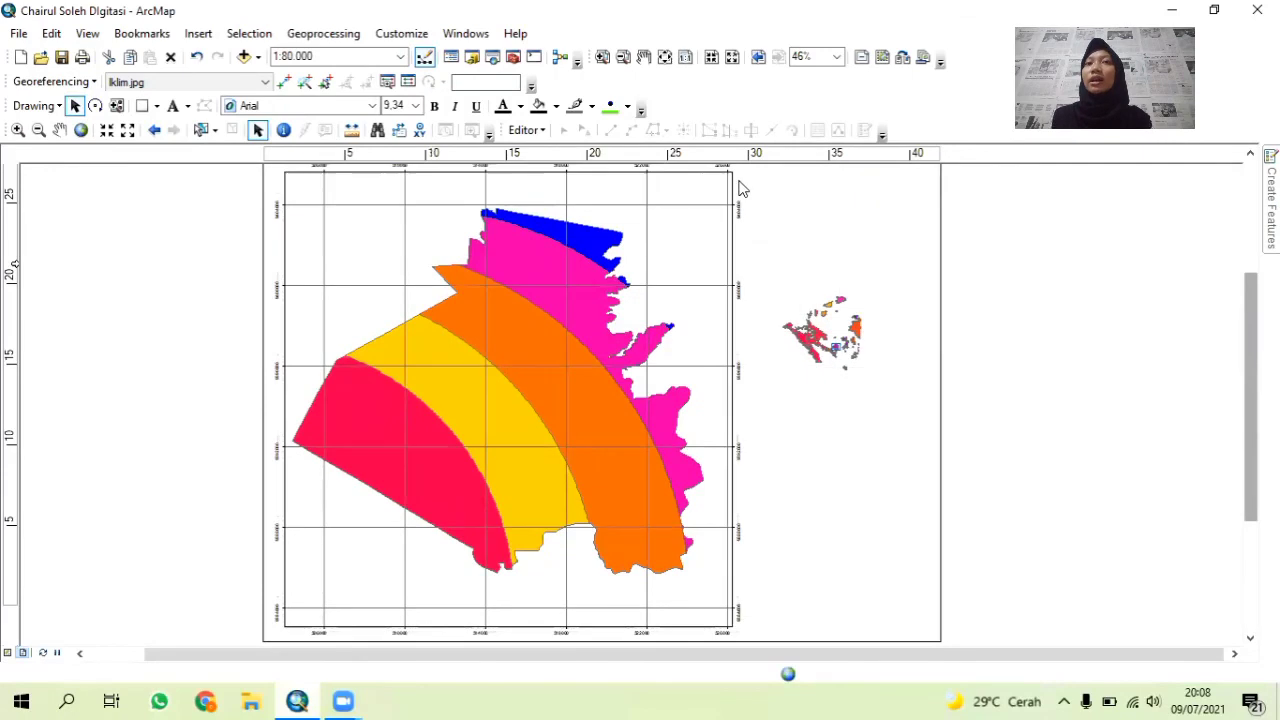